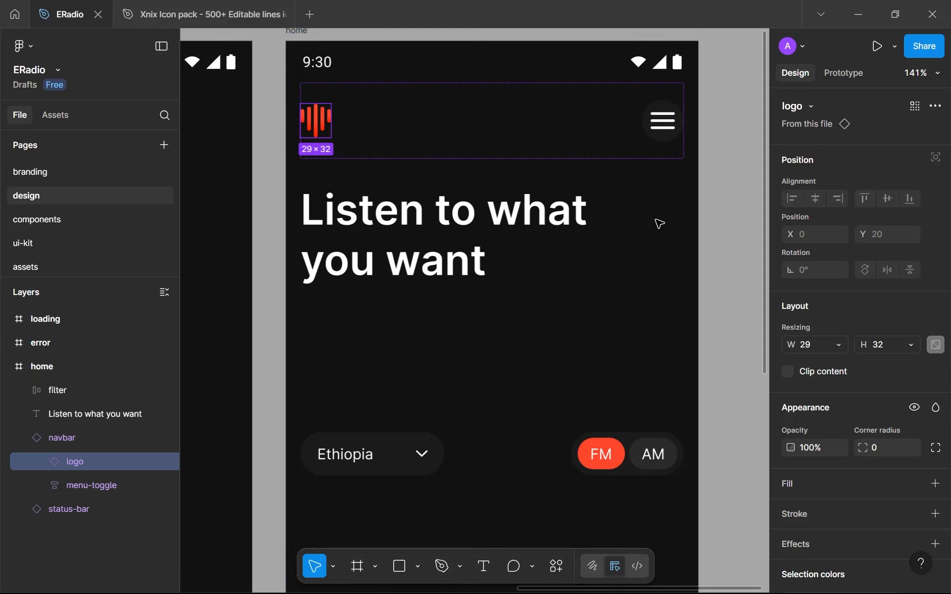
Try to make the menu icon in the home frame's navbar fill its container in height and in width
scroll(662, 218, down, 5)
click(659, 356)
scroll(677, 221, up, 6)
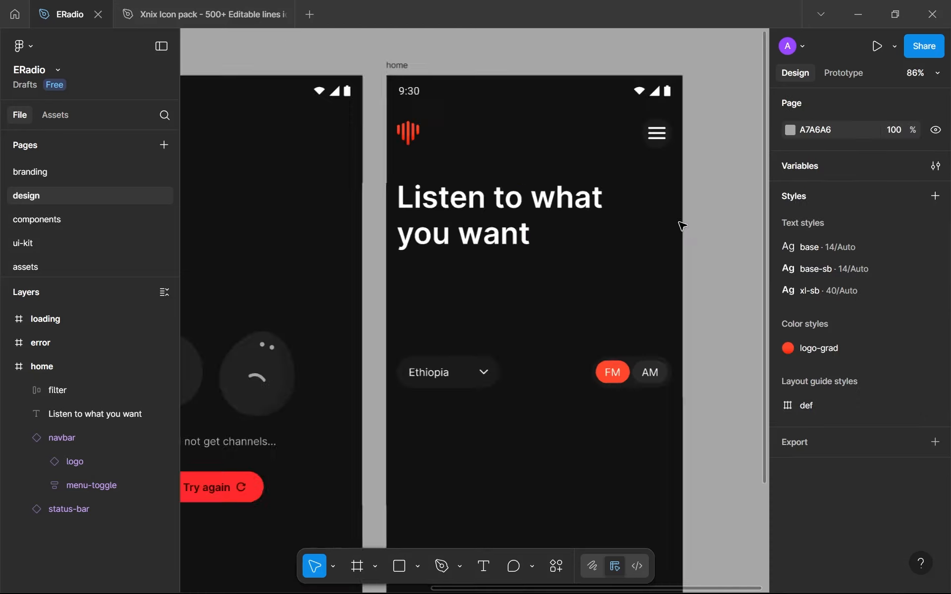
scroll(671, 127, up, 3)
click(644, 197)
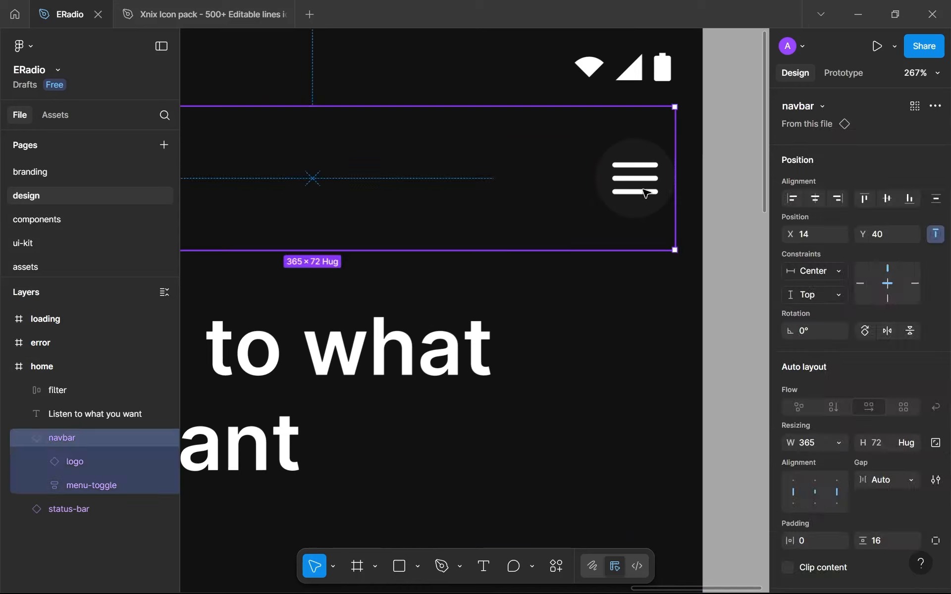
double_click(643, 193)
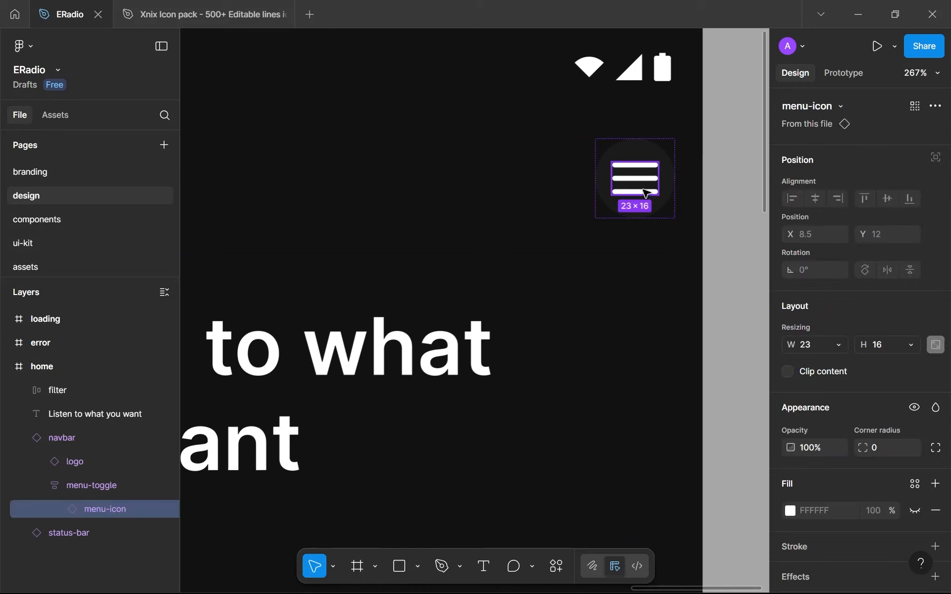
click(887, 341)
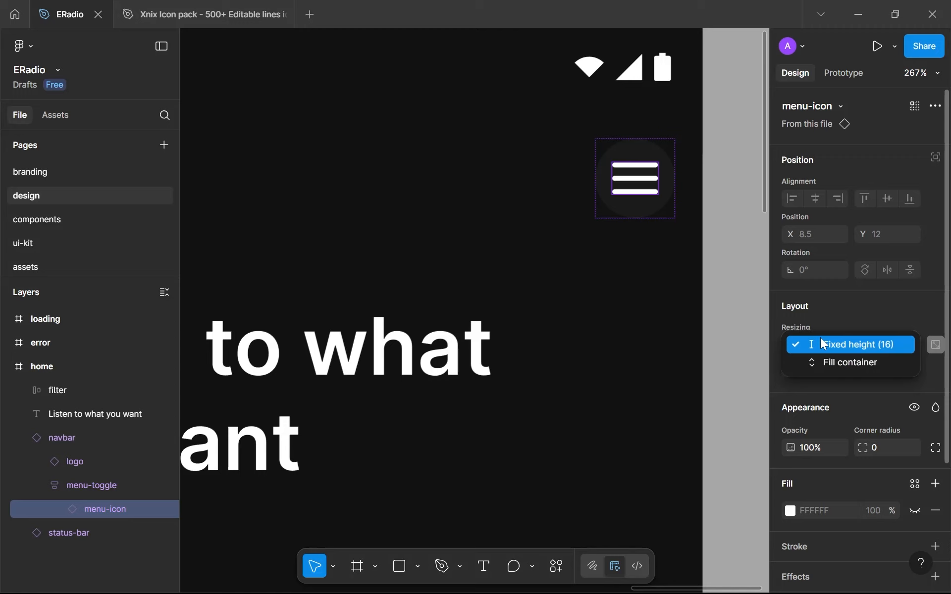
click(822, 362)
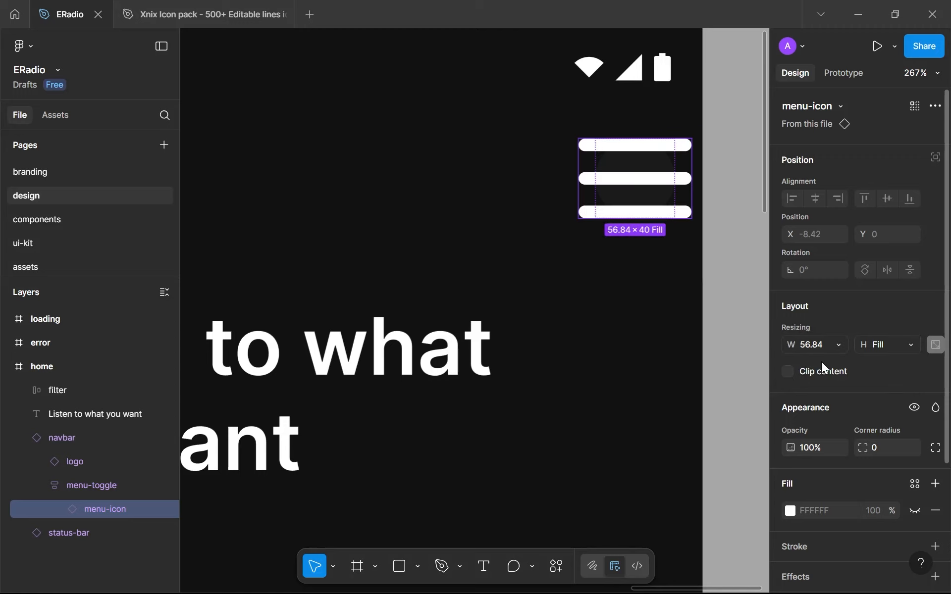
click(909, 350)
click(854, 339)
click(844, 347)
click(836, 362)
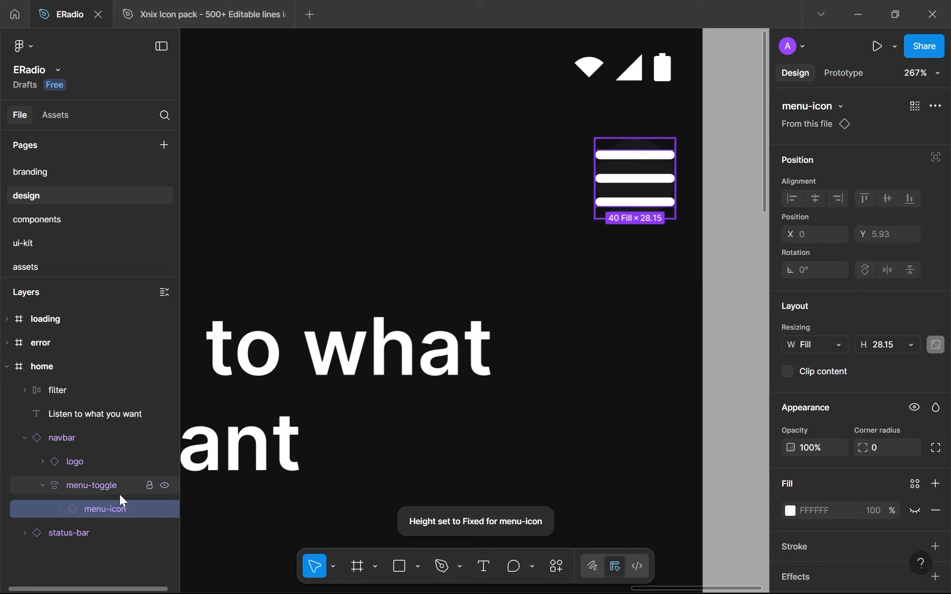
click(97, 492)
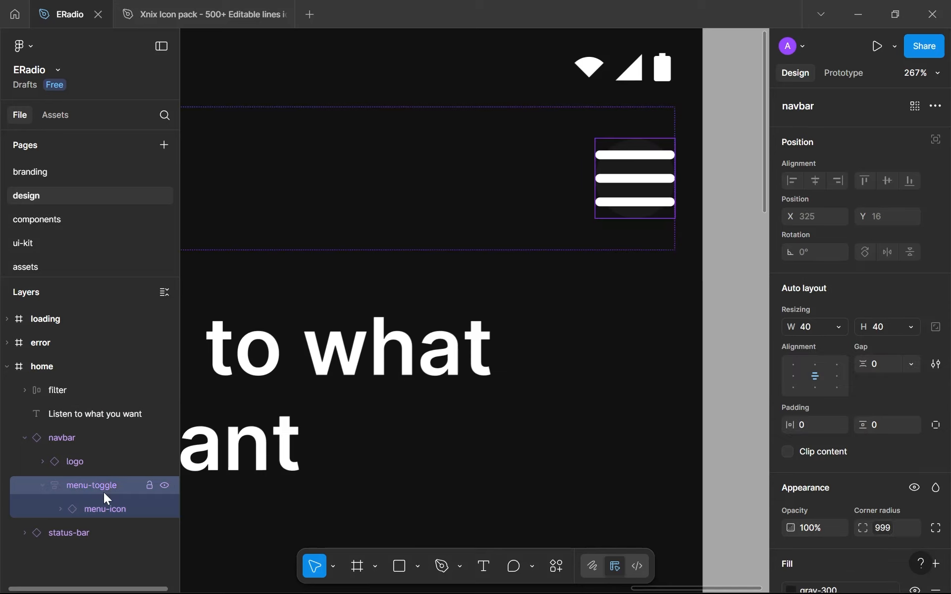
click(100, 504)
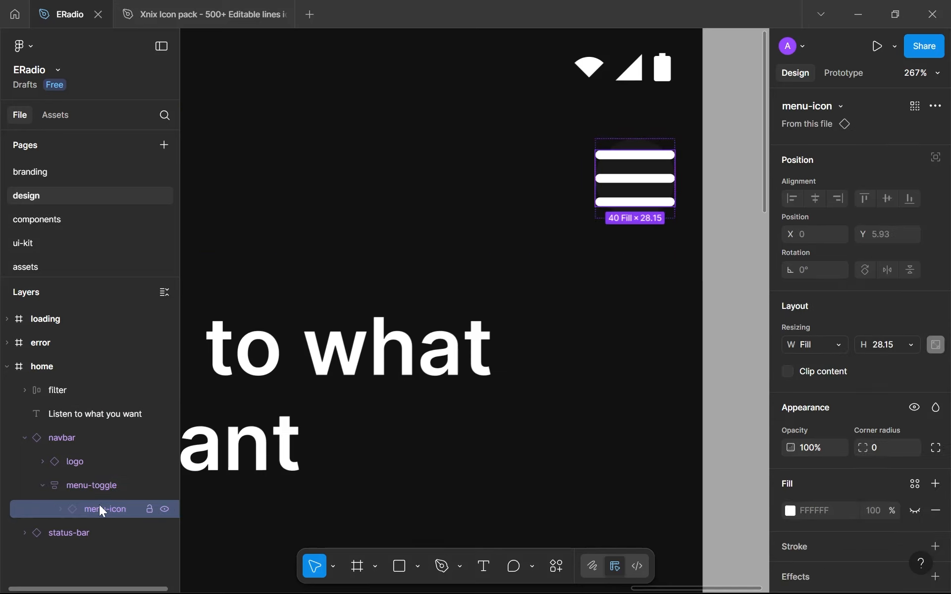
right_click(101, 506)
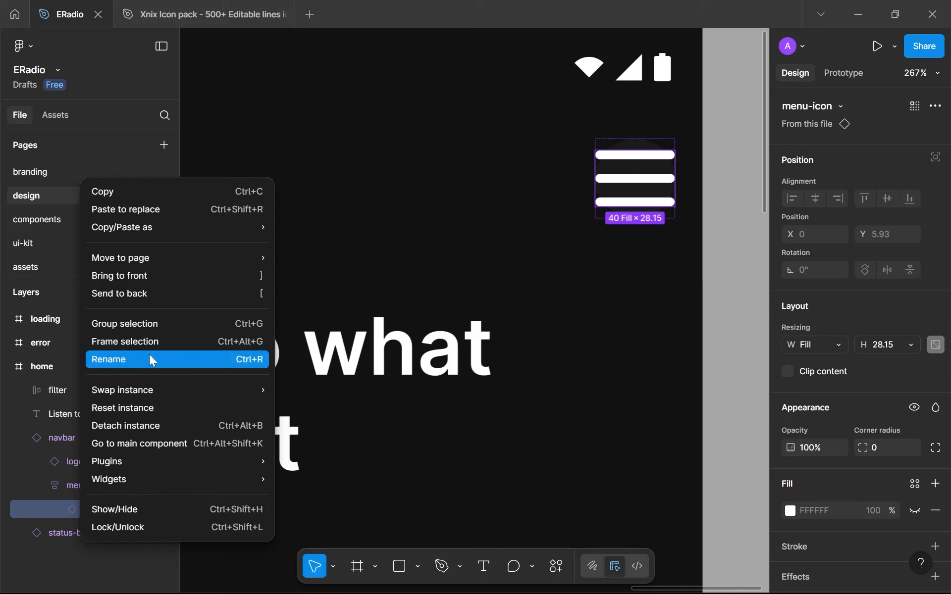
click(54, 502)
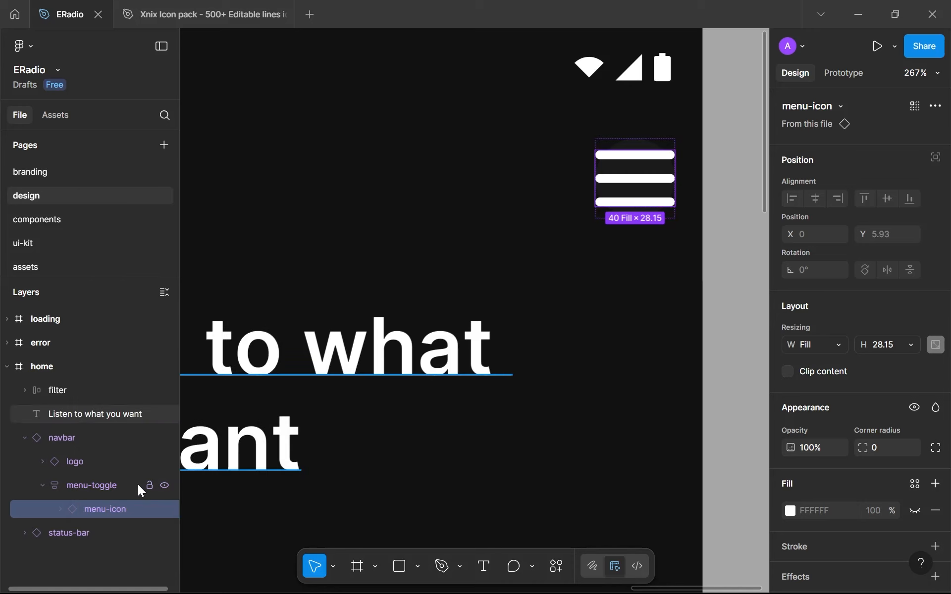
Try adding a 24 × 30 frame named menu-icon-container over the menu icon
key(f)
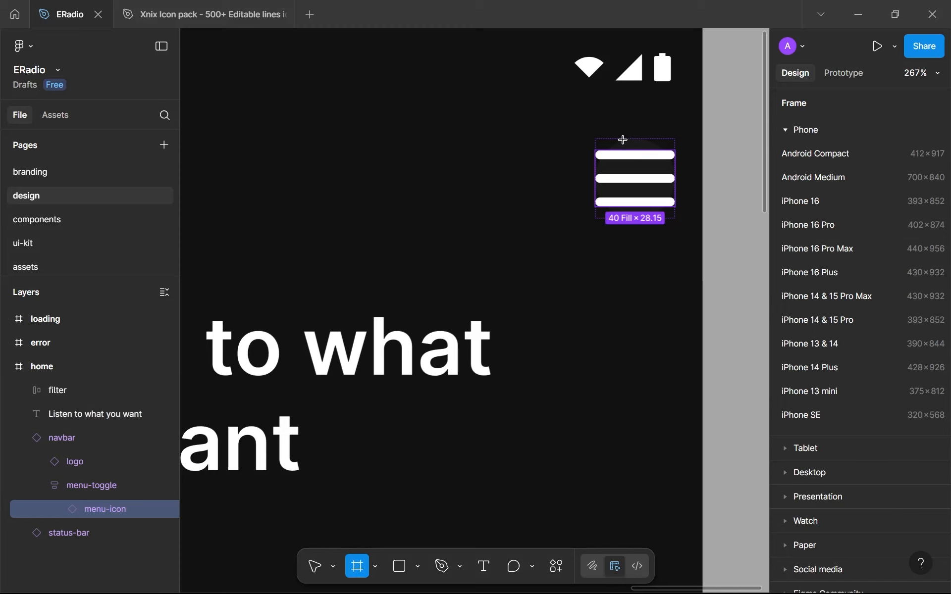
drag(615, 140, 663, 200)
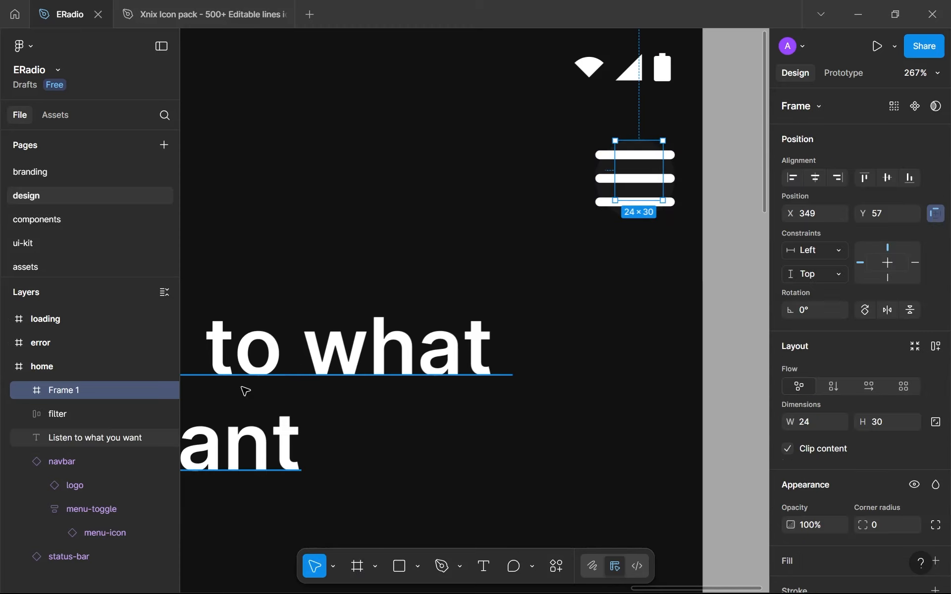
double_click(78, 385)
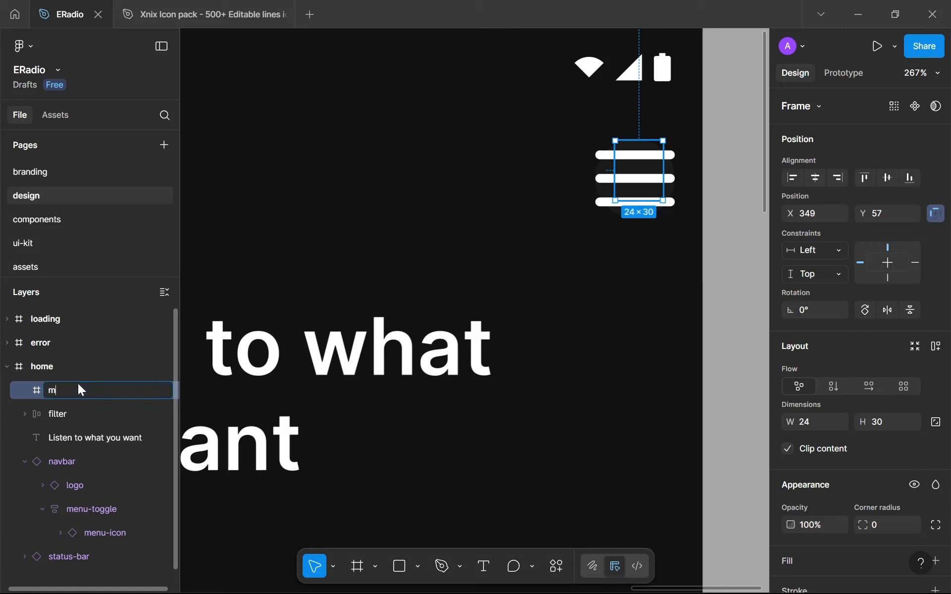
text(menu-icon-container)
key(Return)
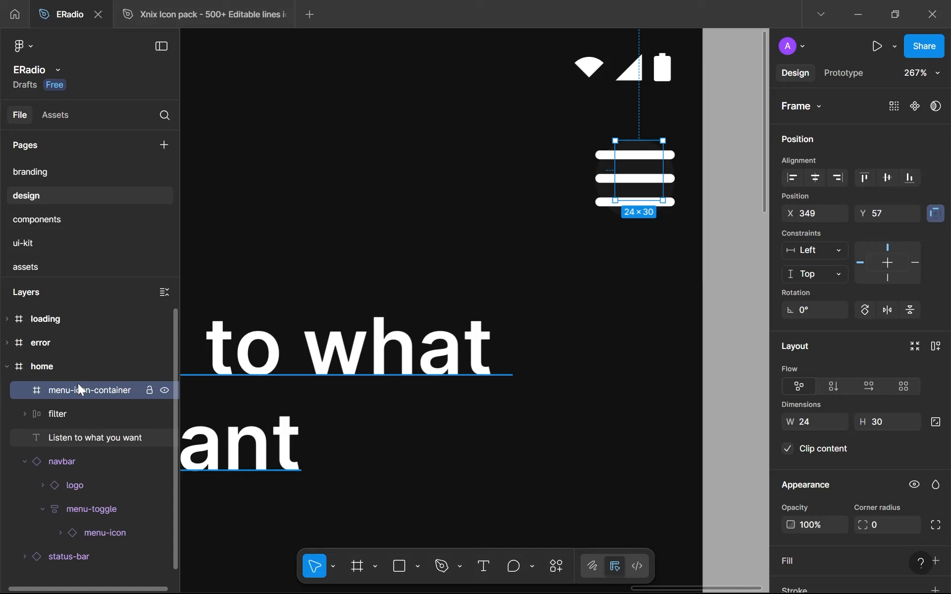
mouse_move(79, 385)
mouse_down()
mouse_move(88, 525)
mouse_move(80, 400)
mouse_up()
key(Delete)
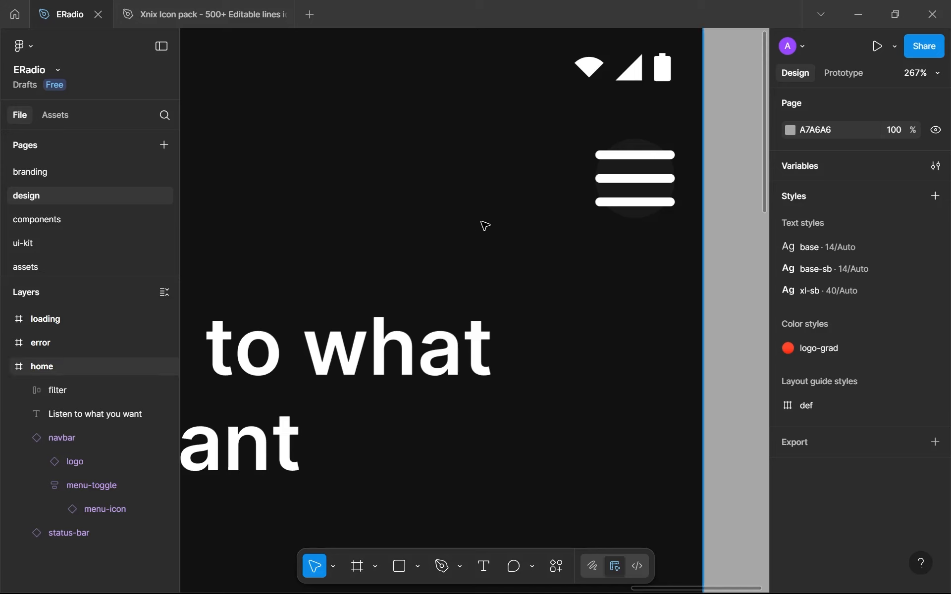
Reset the navbar instance on the home frame to match its main component
click(555, 195)
right_click(499, 168)
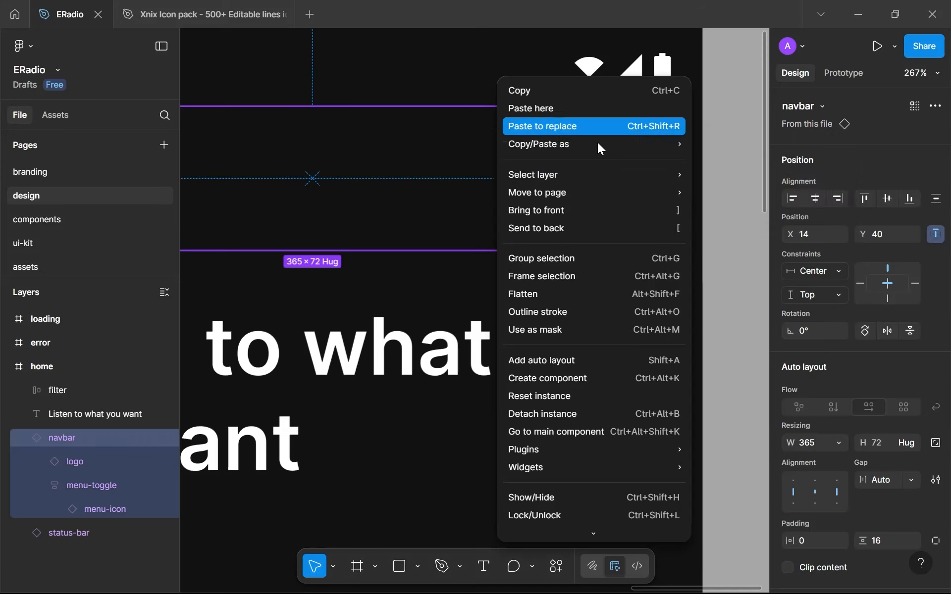
click(595, 401)
Set the height of the logo in the main navbar component on the components page to 24
scroll(634, 223, down, 5)
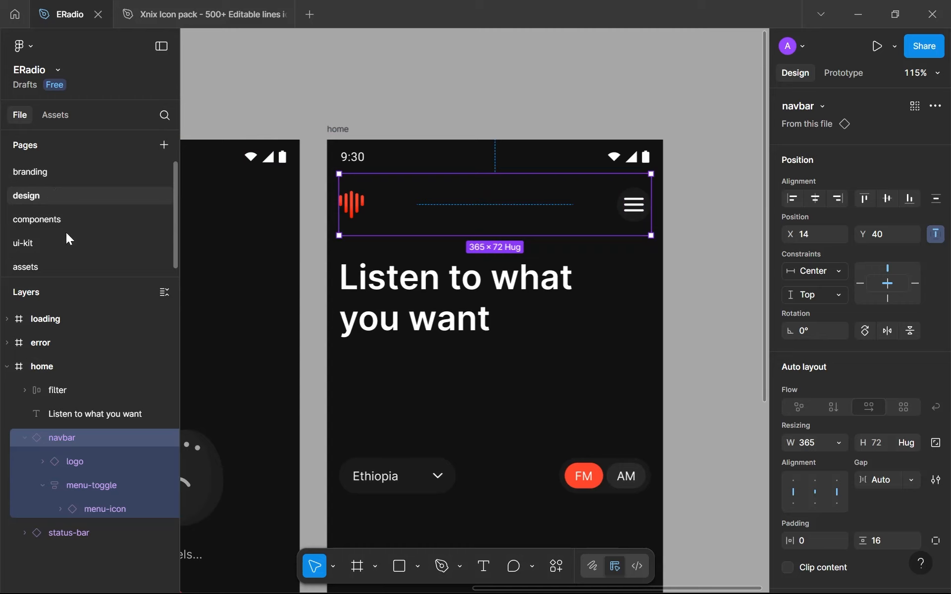
click(57, 221)
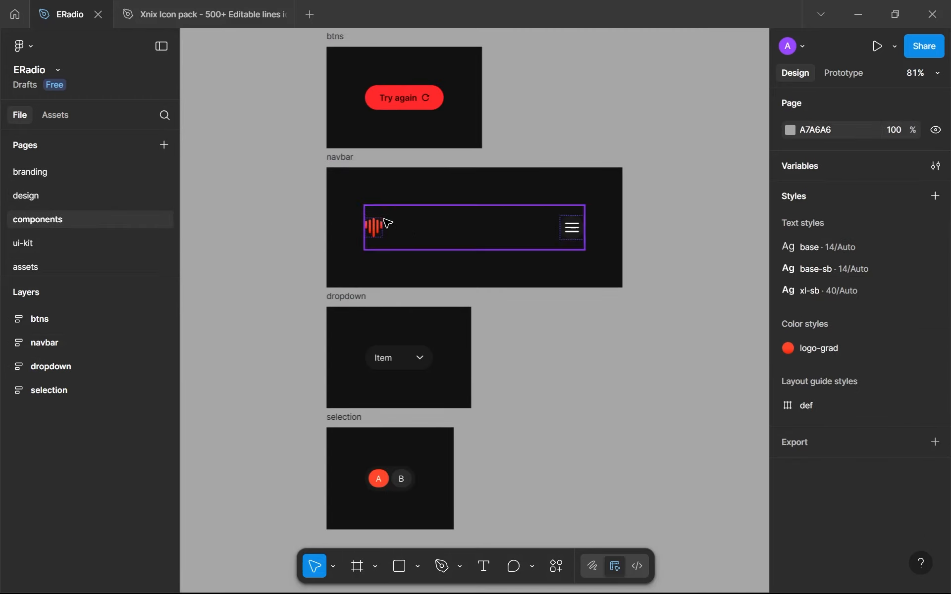
scroll(366, 243, up, 5)
click(367, 248)
click(367, 249)
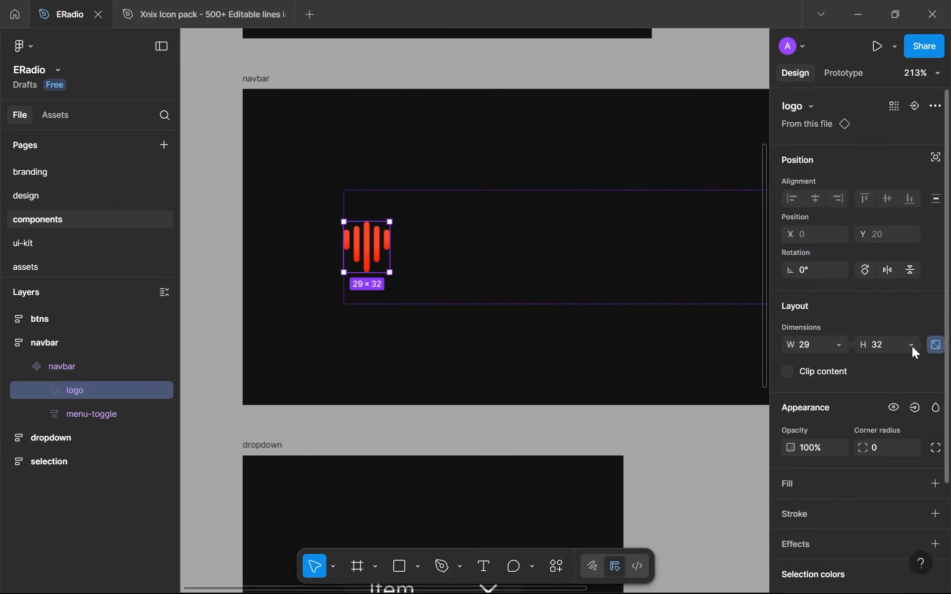
click(893, 352)
text(24)
key(Return)
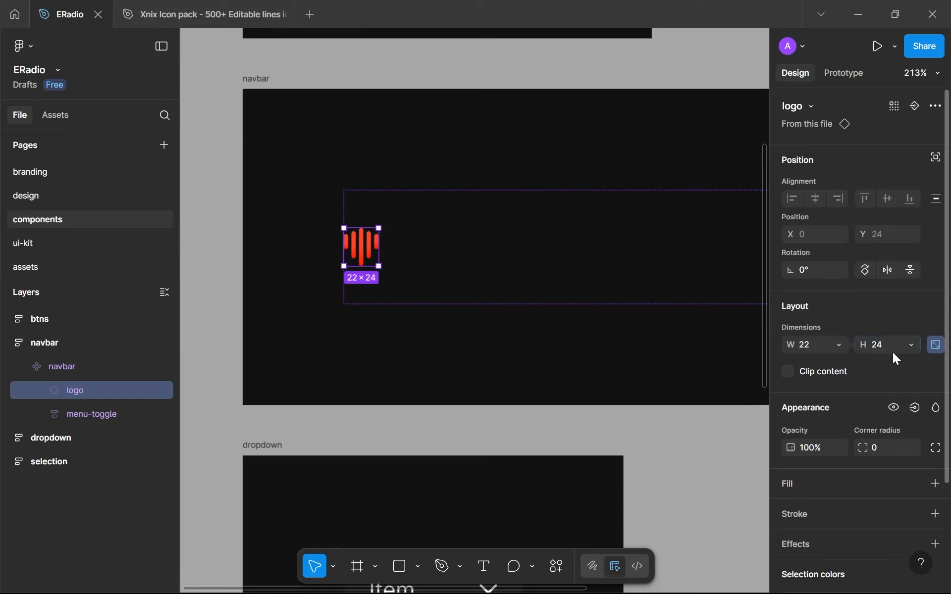
Set the height of the menu icon in the main navbar component to 12
drag(659, 260, 528, 265)
scroll(714, 274, up, 1)
drag(718, 279, 543, 269)
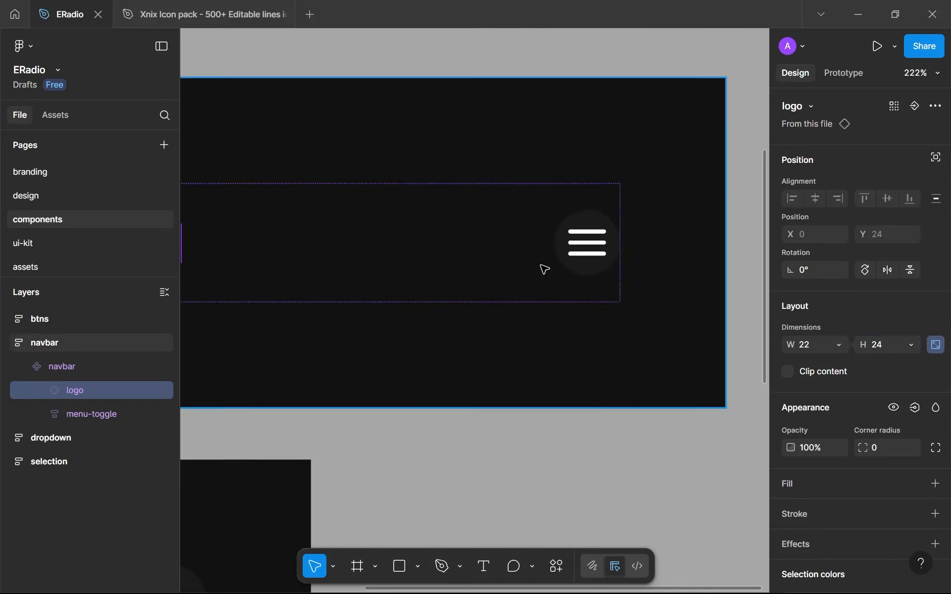
double_click(586, 247)
click(886, 347)
text(2)
key(Return)
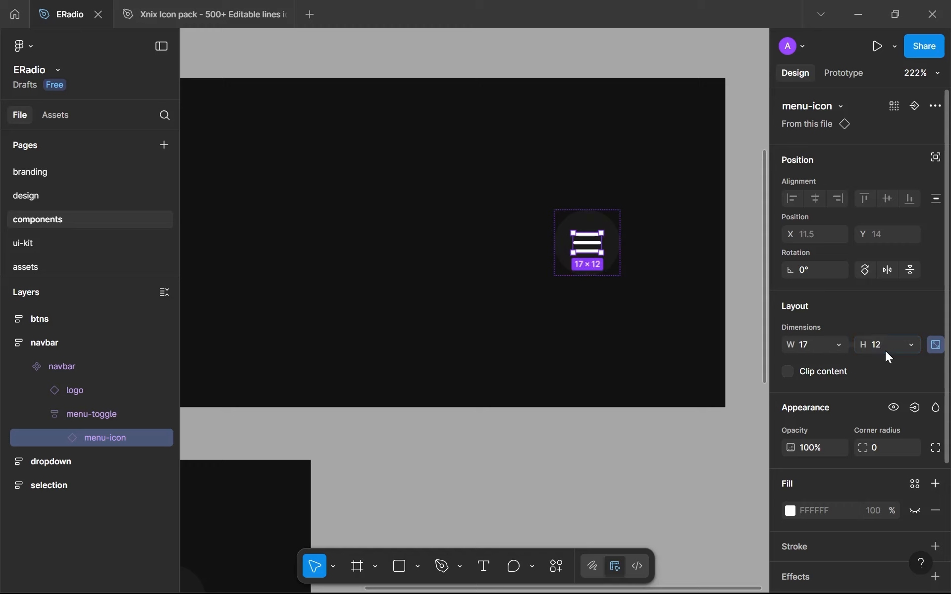
Lock the aspect ratio of the menu-toggle frame around the menu icon and size it to 36 × 36
click(603, 217)
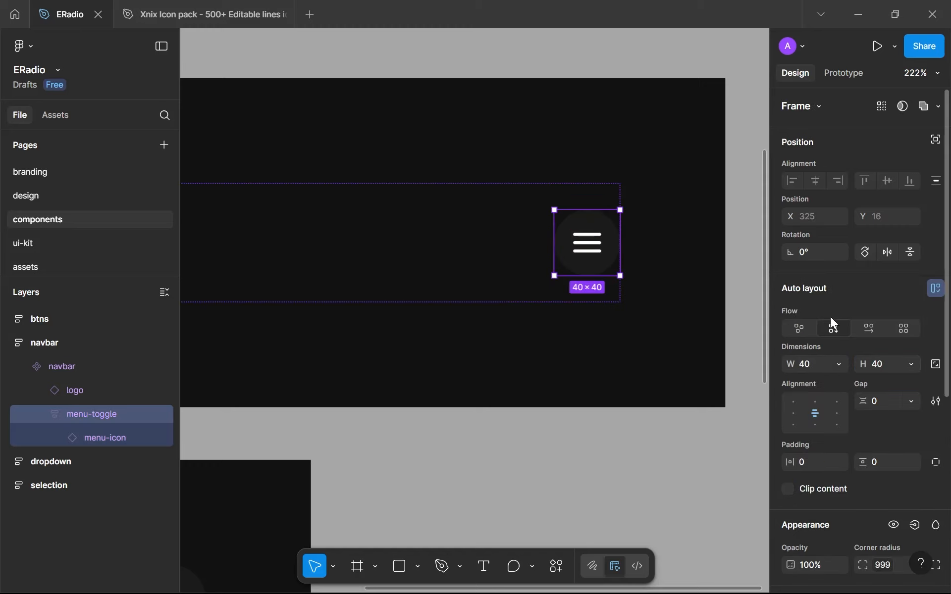
click(894, 363)
text(36)
key(Return)
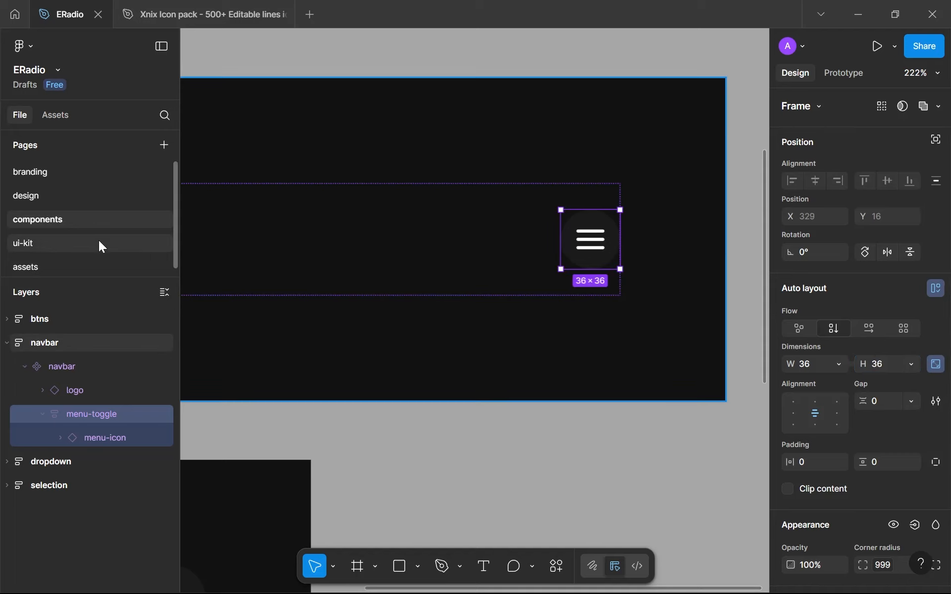
Return to the design page and examine the resized navbar, heading and filter row on the home frame
click(54, 198)
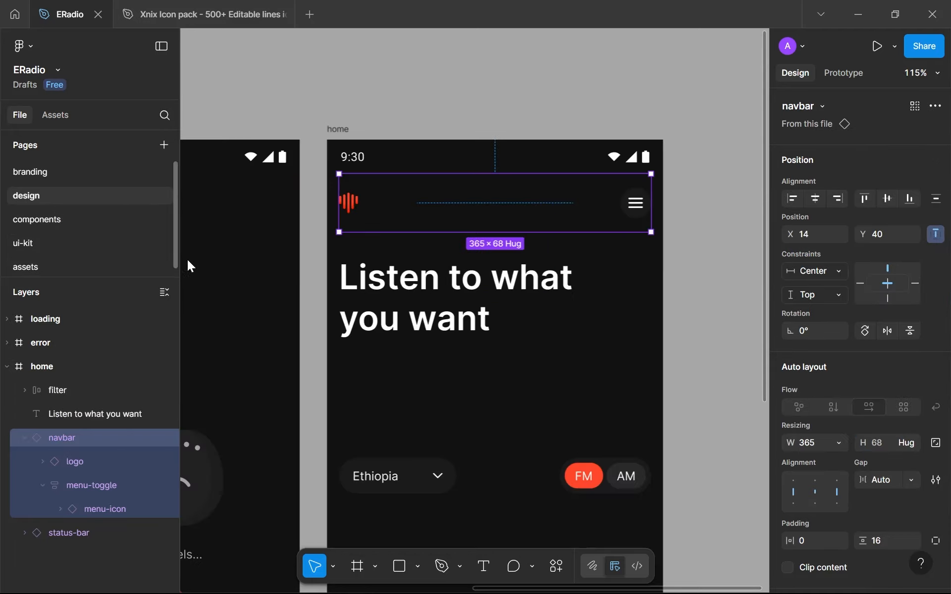
click(683, 258)
scroll(621, 234, up, 5)
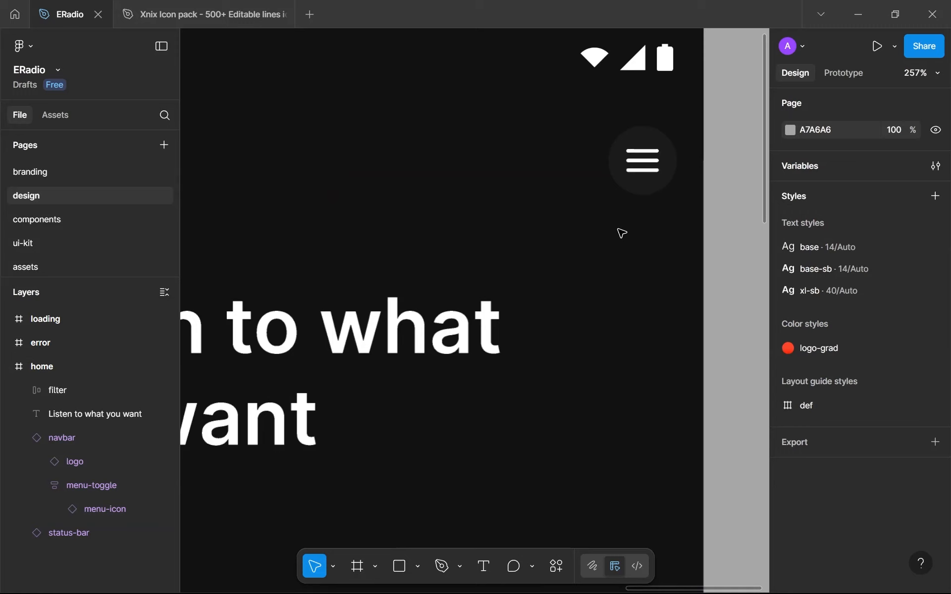
click(641, 187)
scroll(641, 187, down, 5)
click(676, 206)
scroll(676, 208, down, 3)
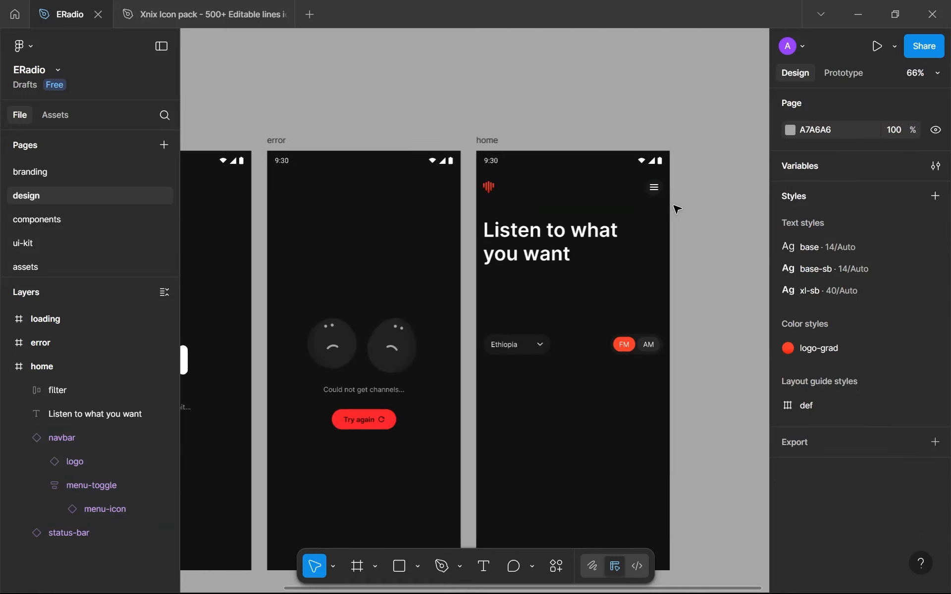
scroll(676, 208, up, 2)
click(554, 278)
click(524, 423)
click(526, 412)
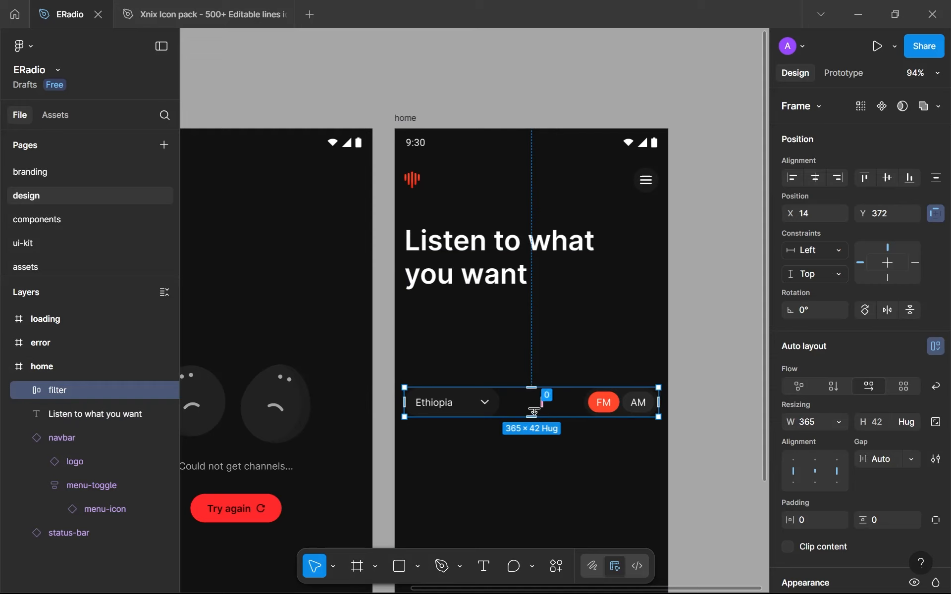
scroll(528, 356, down, 3)
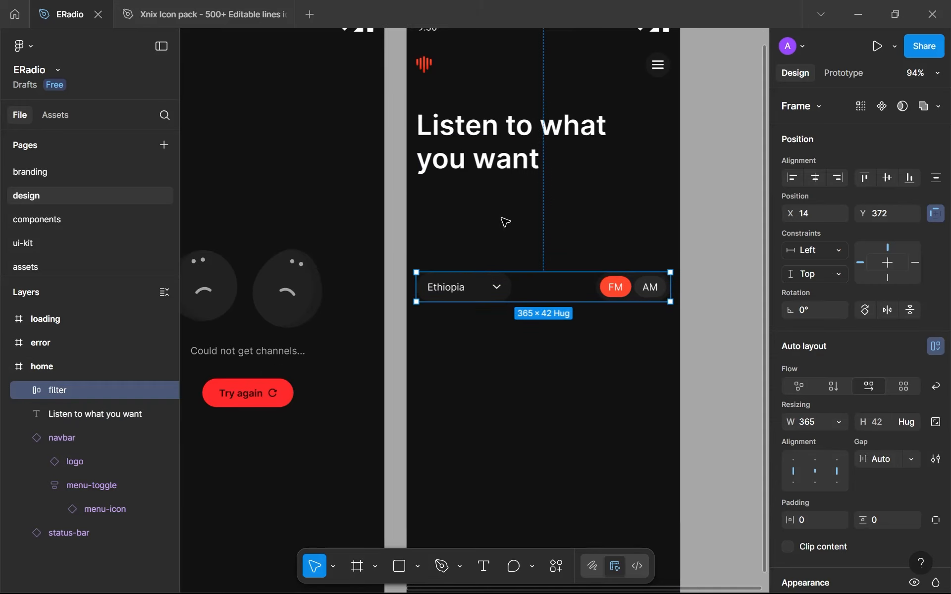
click(516, 166)
click(504, 64)
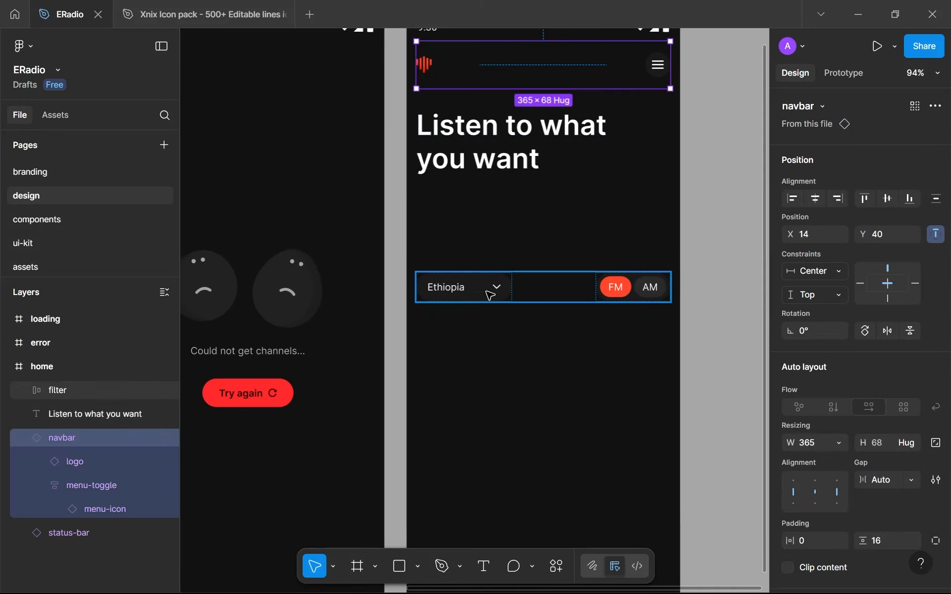
drag(489, 293, 485, 275)
key(ctrl+z)
key(Escape)
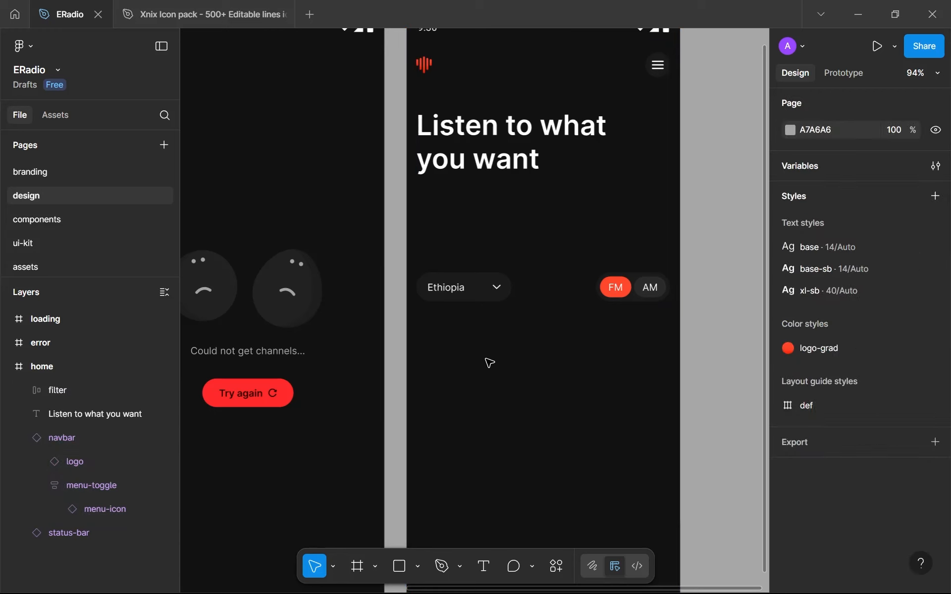
Move the filter row up to about Y 306 below the heading and center it horizontally in the home frame
click(466, 78)
scroll(474, 75, up, 1)
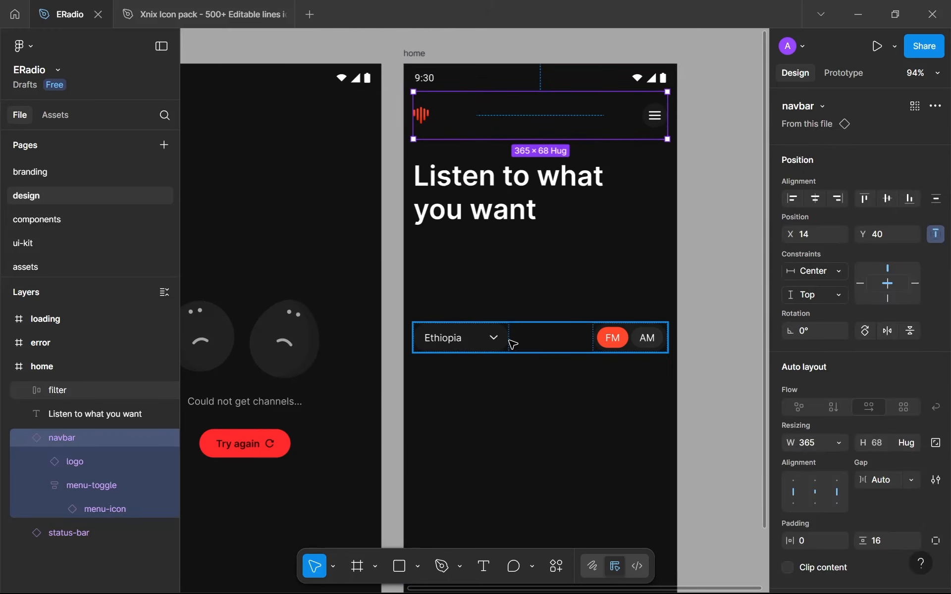
drag(513, 343, 515, 295)
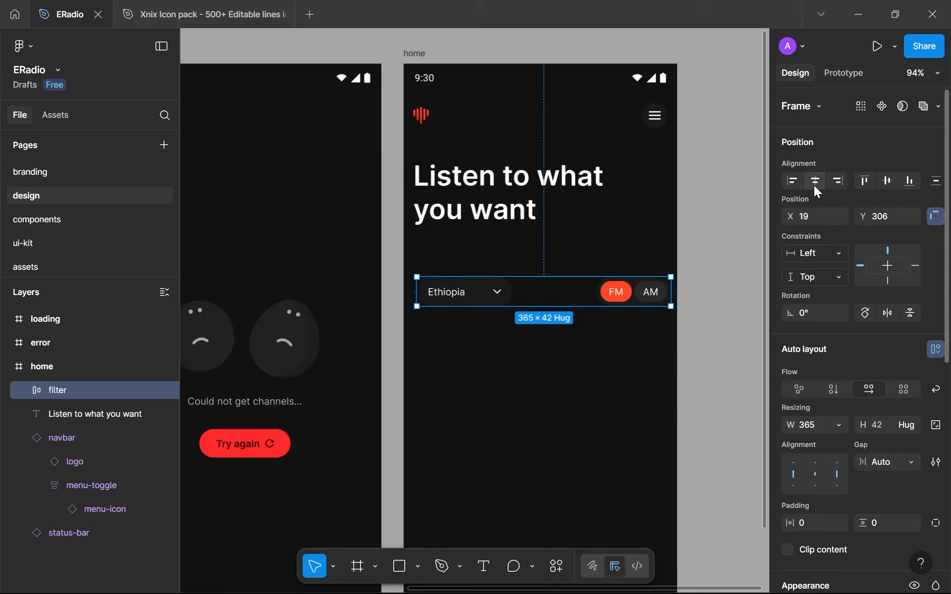
click(813, 187)
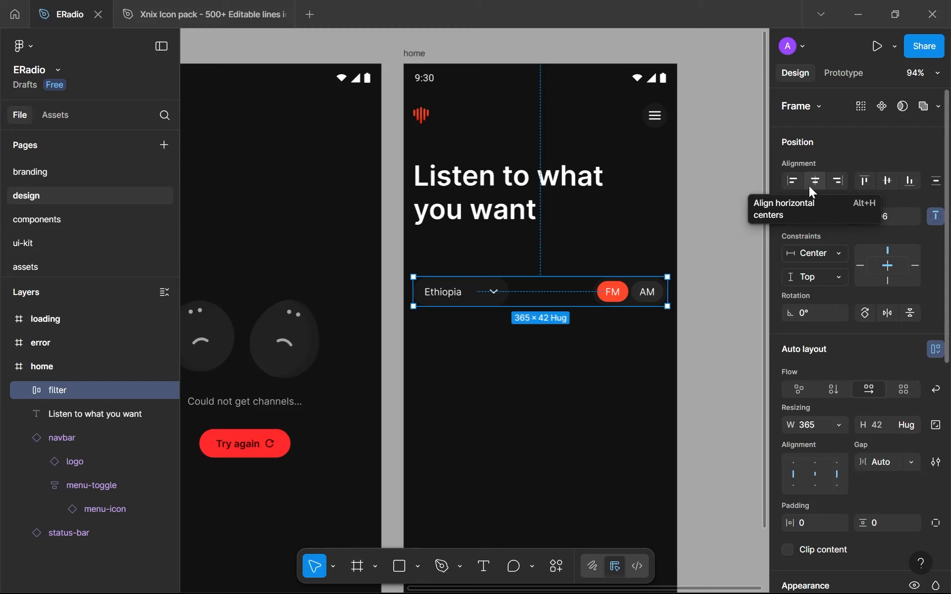
scroll(810, 186, down, 5)
scroll(630, 289, down, 1)
scroll(631, 288, down, 2)
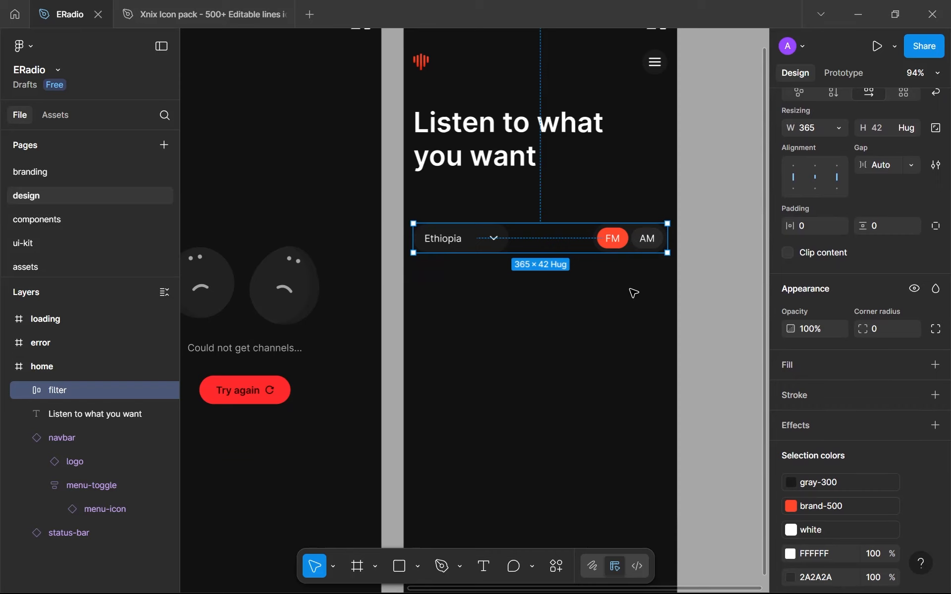
Draw a vertical line about 58.5 tall with the Pen tool below the country dropdown on the home frame
scroll(630, 291, down, 6)
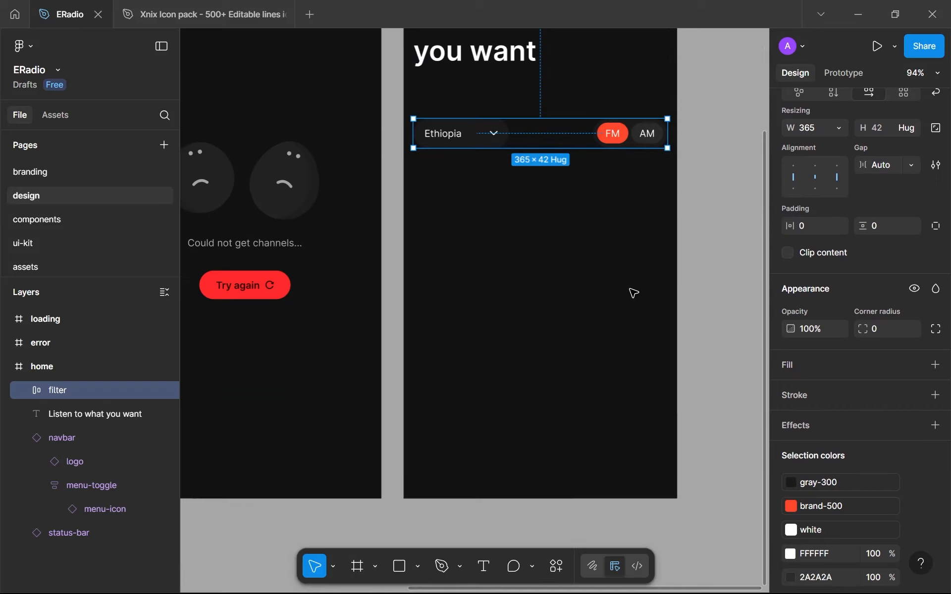
scroll(592, 270, down, 5)
scroll(592, 270, up, 3)
scroll(592, 269, up, 2)
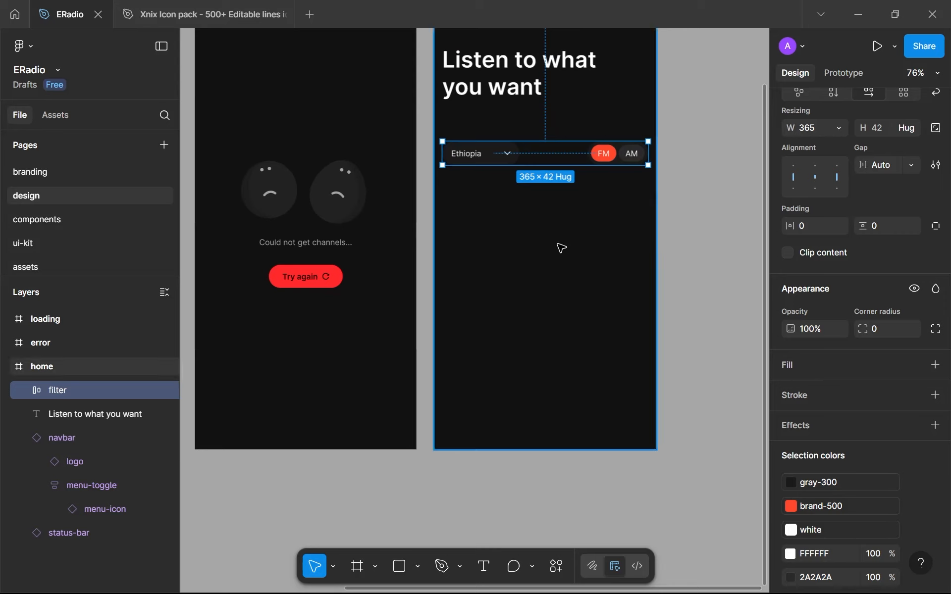
key(p)
scroll(479, 222, up, 1)
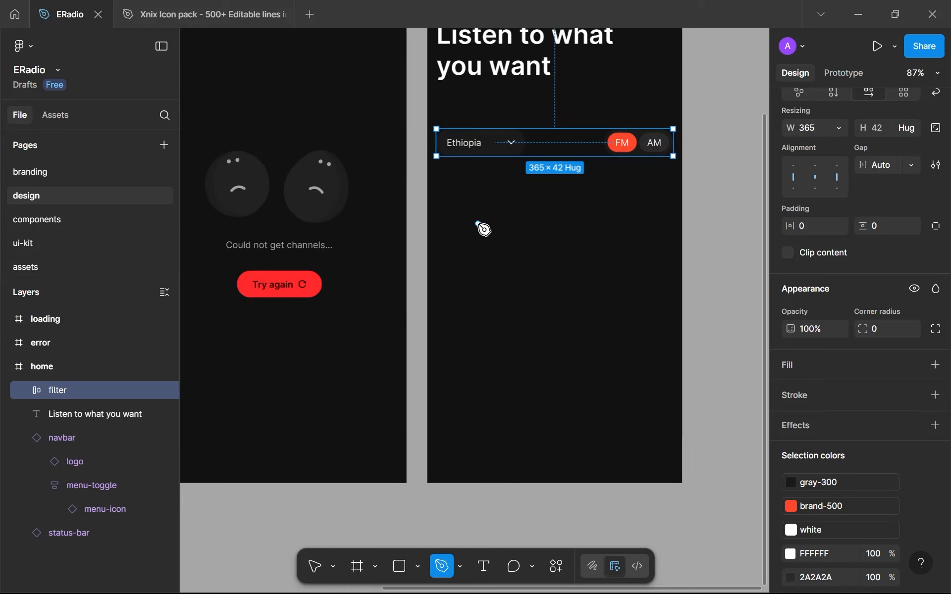
click(477, 224)
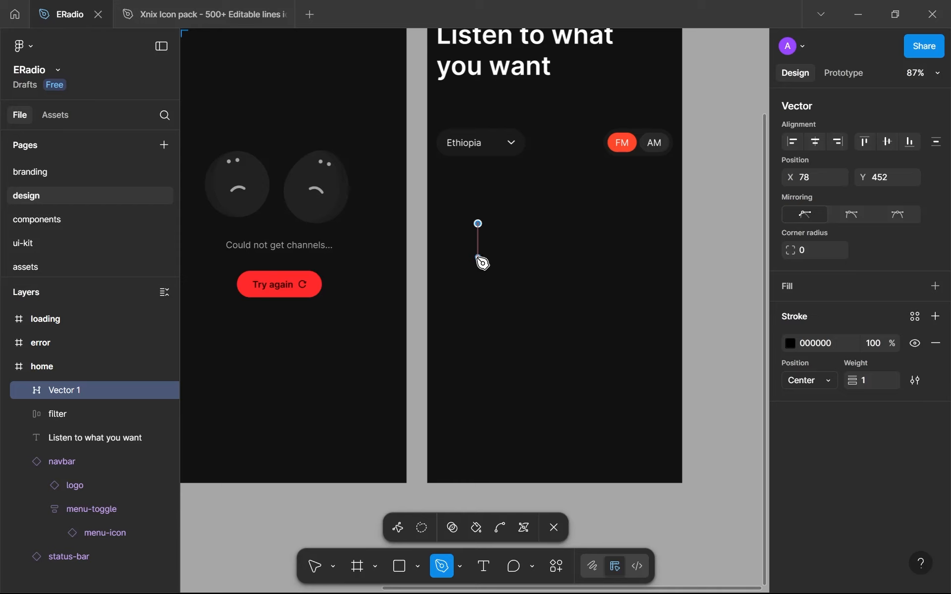
click(478, 261)
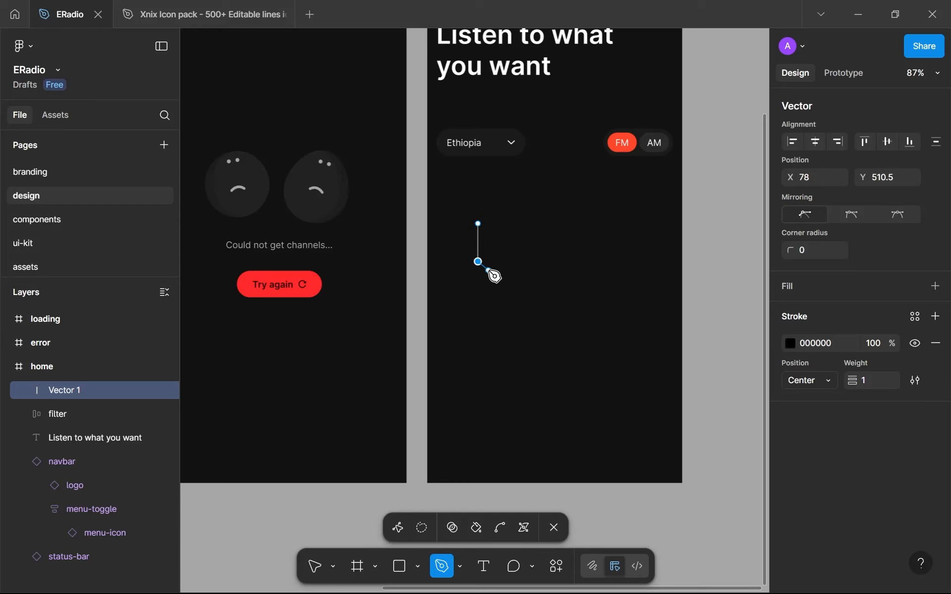
key(Escape)
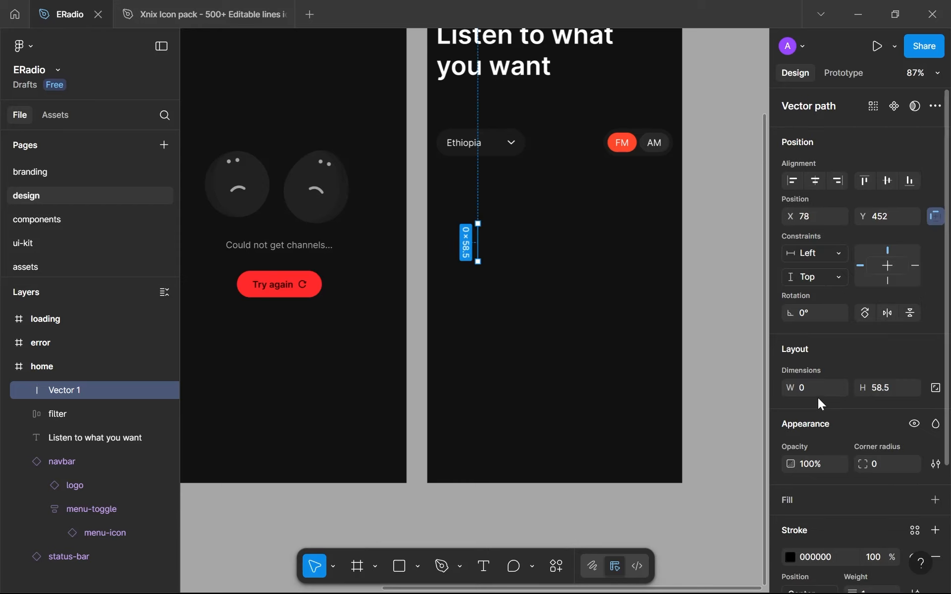
Set the height of the vertical line to 64
click(896, 385)
text(64)
click(669, 373)
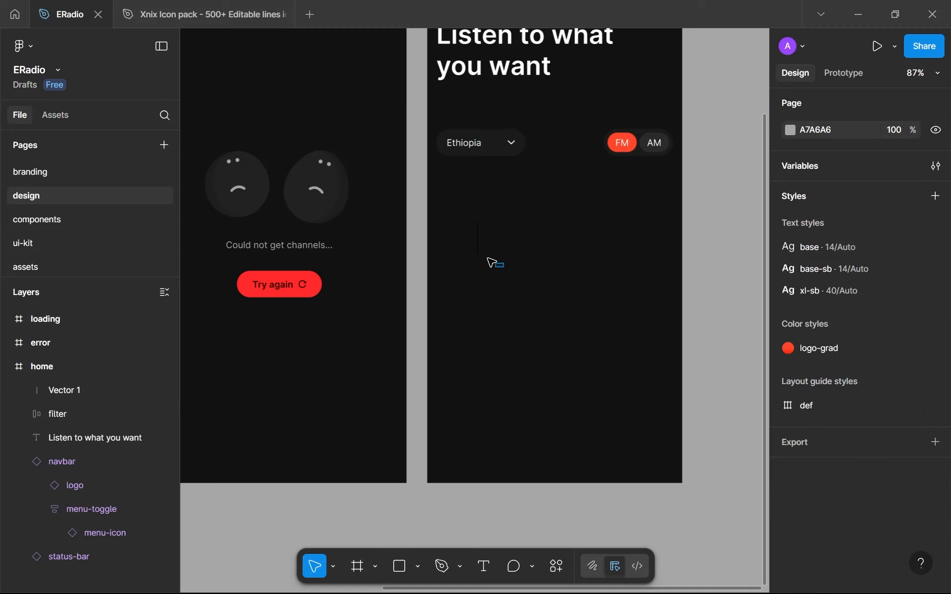
Set the stroke weight of the vertical line to 8
drag(487, 258, 464, 244)
scroll(561, 298, up, 4)
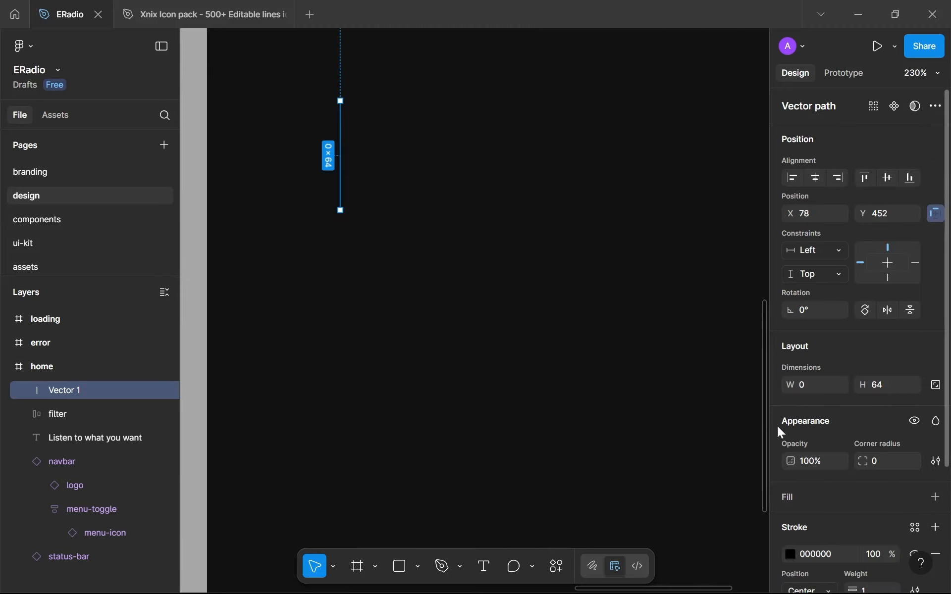
scroll(827, 455, down, 3)
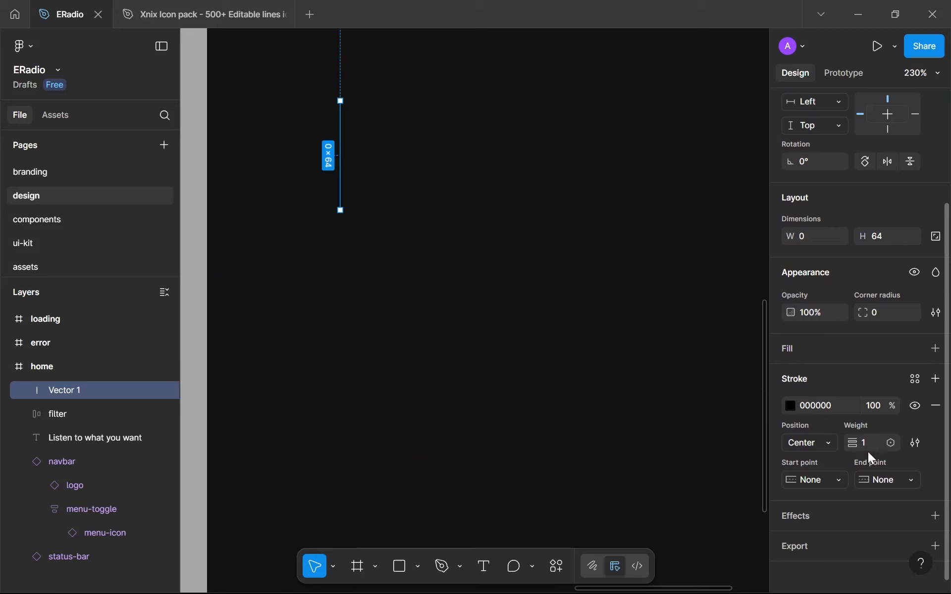
click(916, 378)
click(917, 374)
text(5)
key(Return)
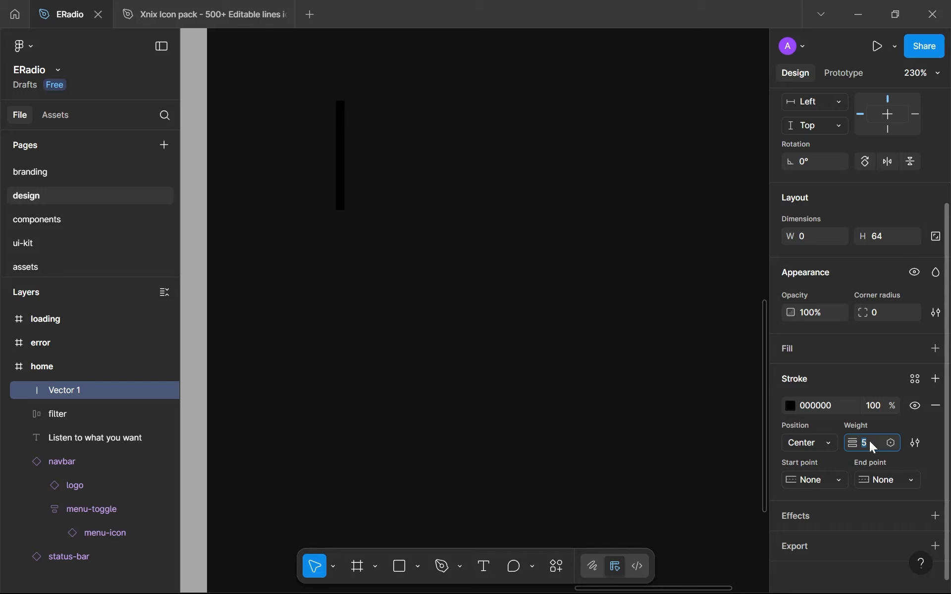
key(Up)
key(Up)
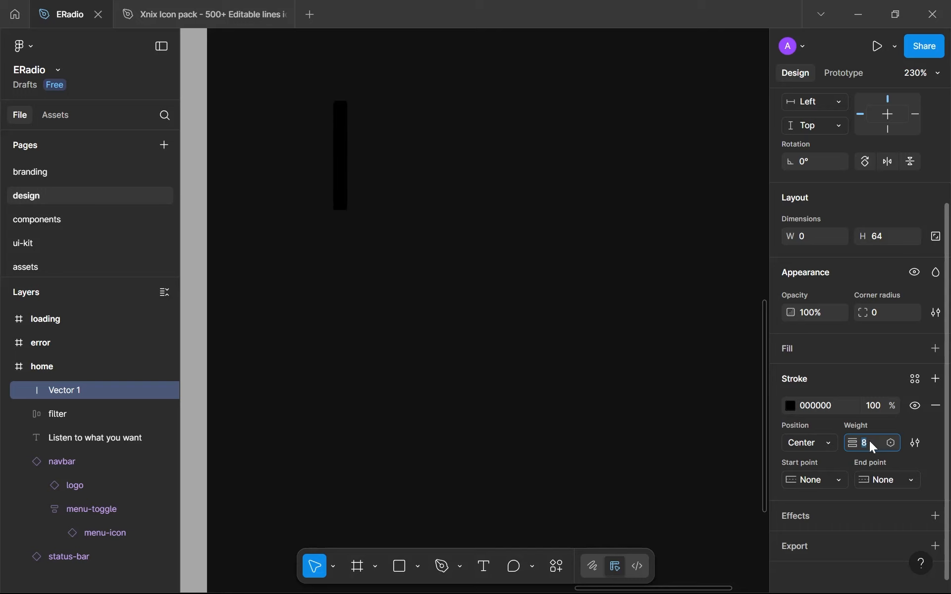
Try the gray-700 color on the vertical line's stroke and replace it with gray-300
click(908, 382)
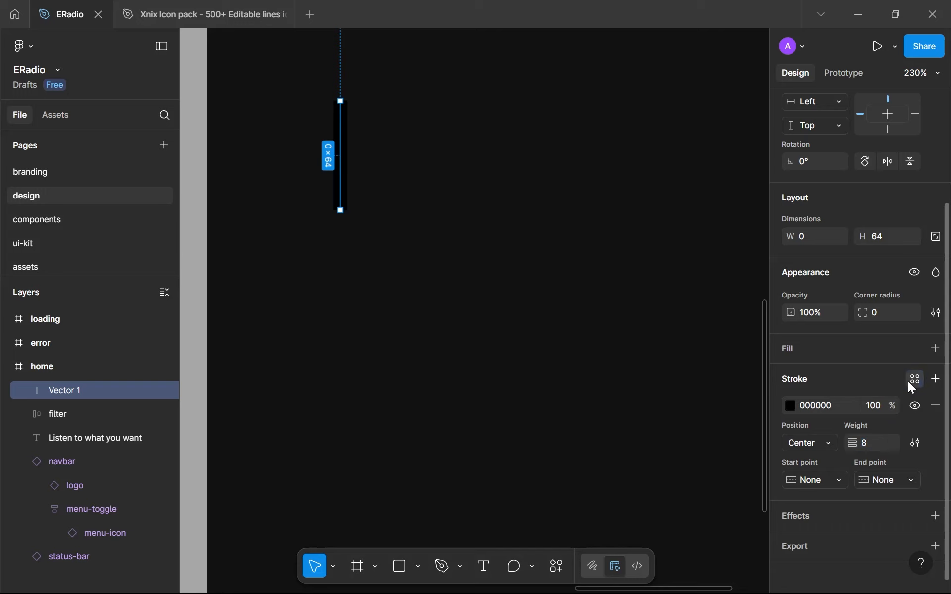
click(642, 478)
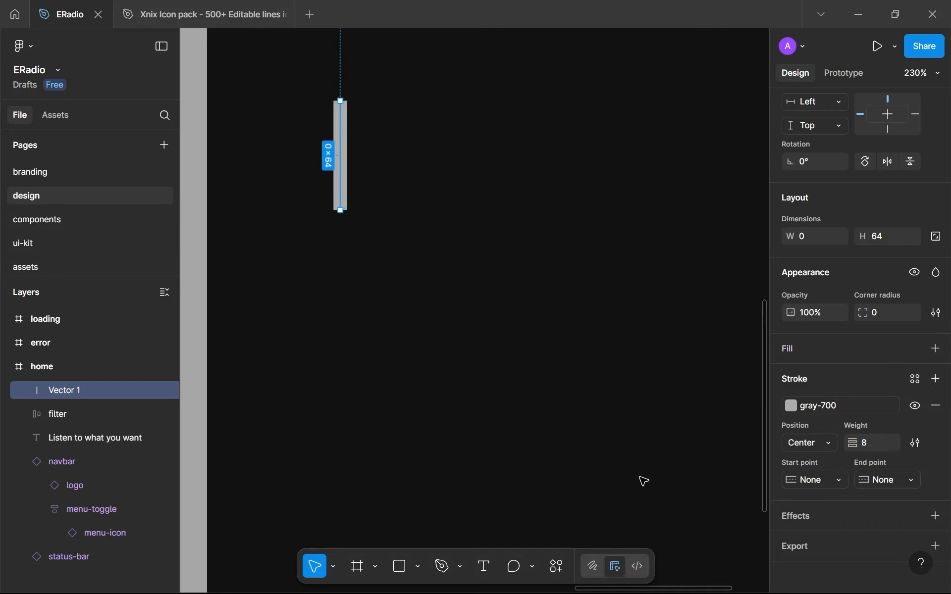
click(826, 404)
scroll(686, 447, down, 3)
click(655, 461)
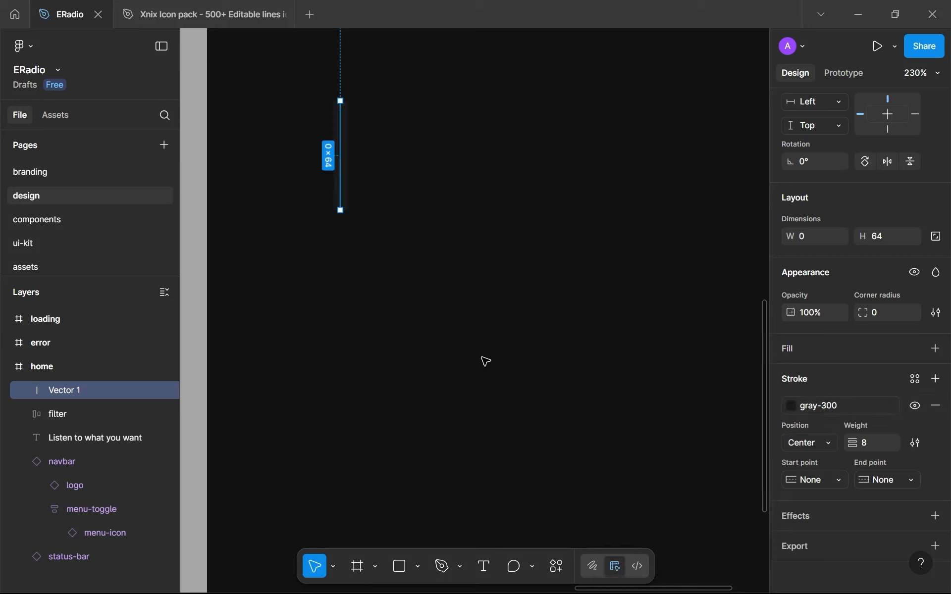
click(485, 356)
scroll(480, 339, down, 2)
scroll(427, 270, up, 3)
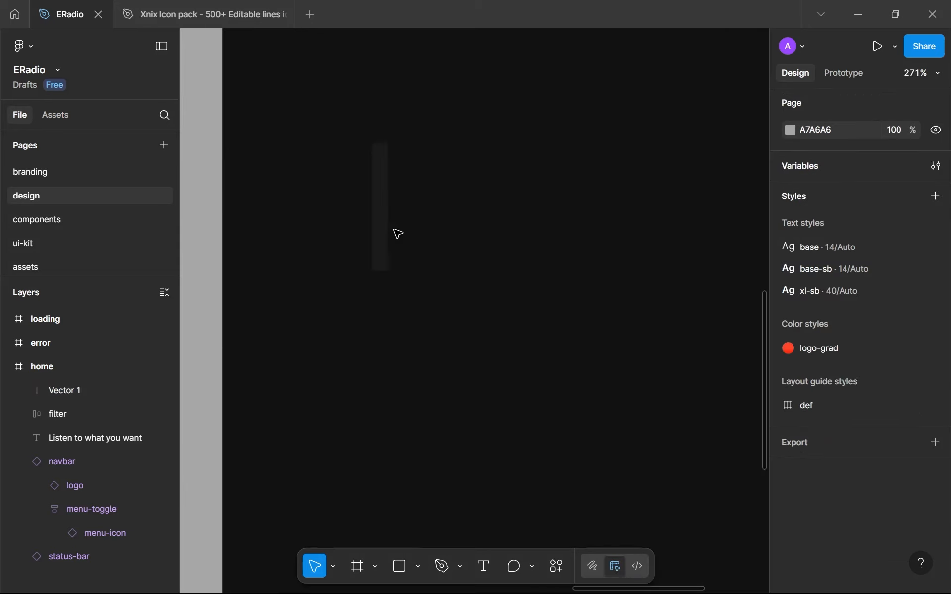
Detach the line's stroke from its color variable and lighten it to 323232
click(382, 220)
scroll(875, 520, down, 3)
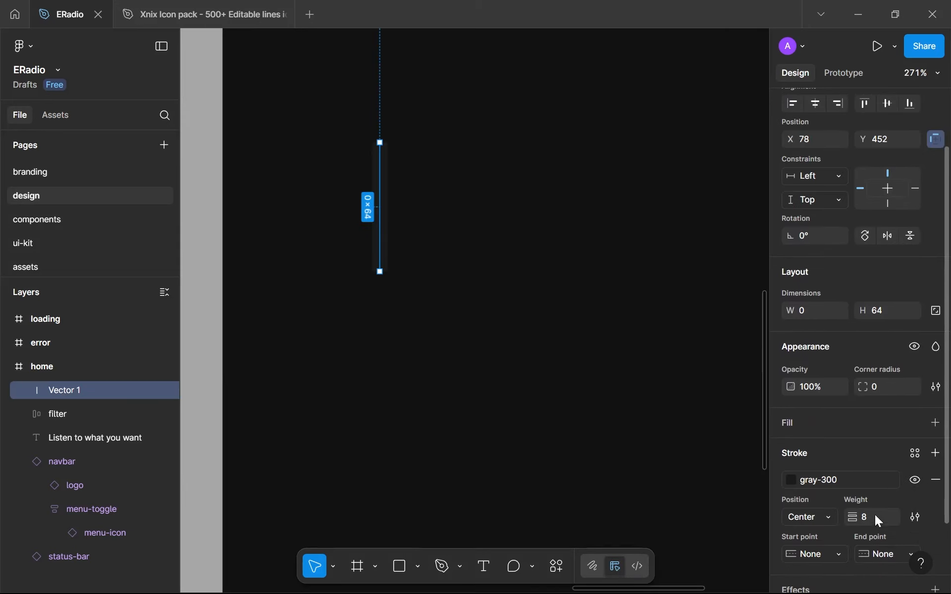
click(890, 482)
click(791, 480)
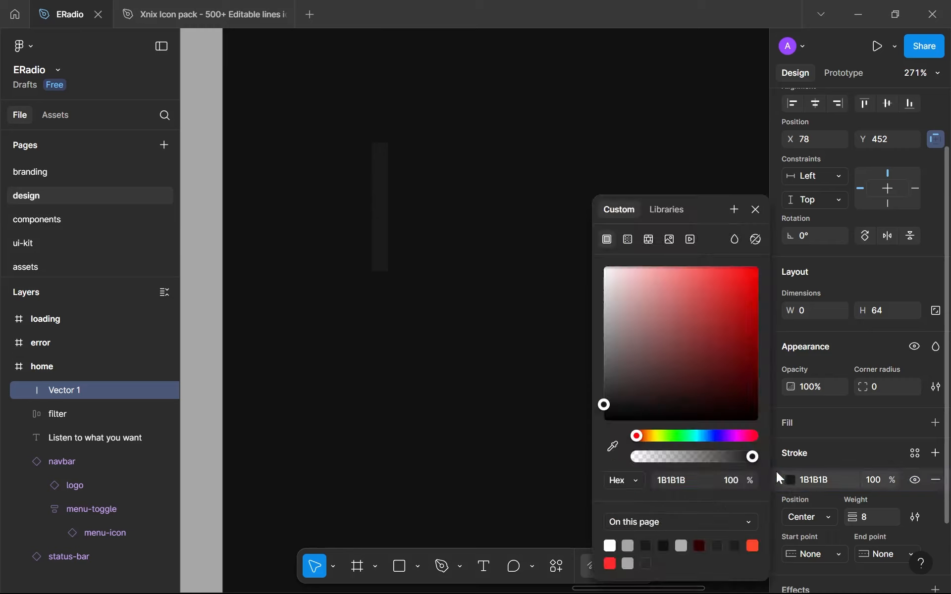
click(679, 480)
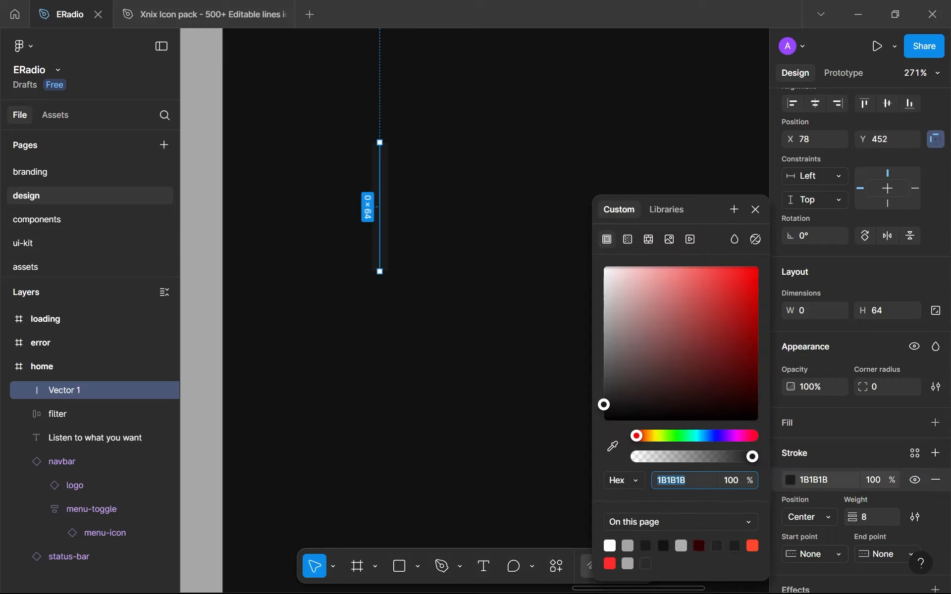
key(Up)
key(Up)
key(Up)
key(Up)
key(Up)
key(Up)
key(Up)
key(Up)
key(Up)
key(Up)
key(Up)
key(Up)
key(Up)
key(Up)
key(Up)
key(Up)
key(Up)
key(Up)
key(Up)
key(Up)
key(Up)
key(Up)
key(Up)
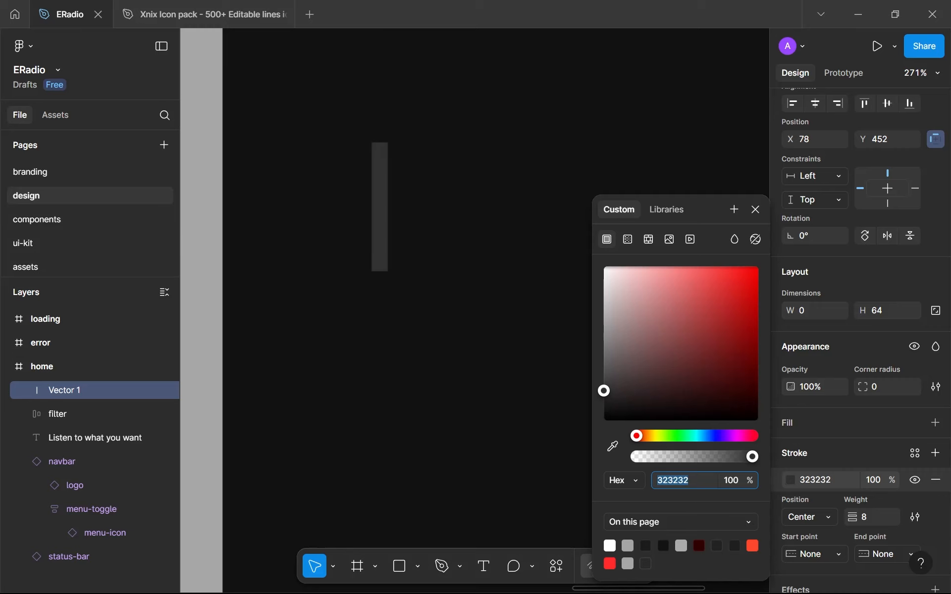
Examine how the lightened line stands out against the home frame's dark background from near and far
scroll(429, 371, down, 5)
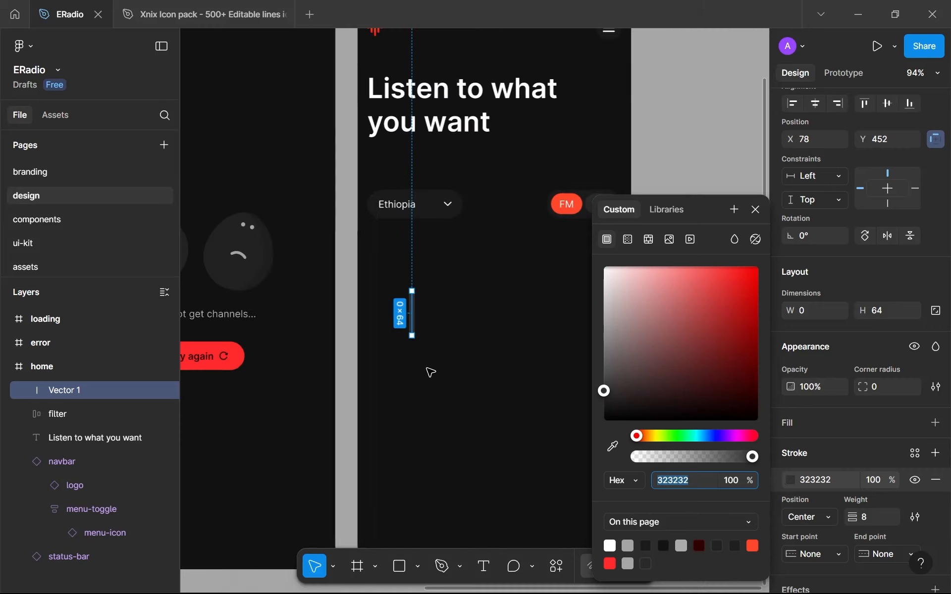
click(431, 373)
scroll(429, 371, down, 2)
scroll(429, 372, up, 8)
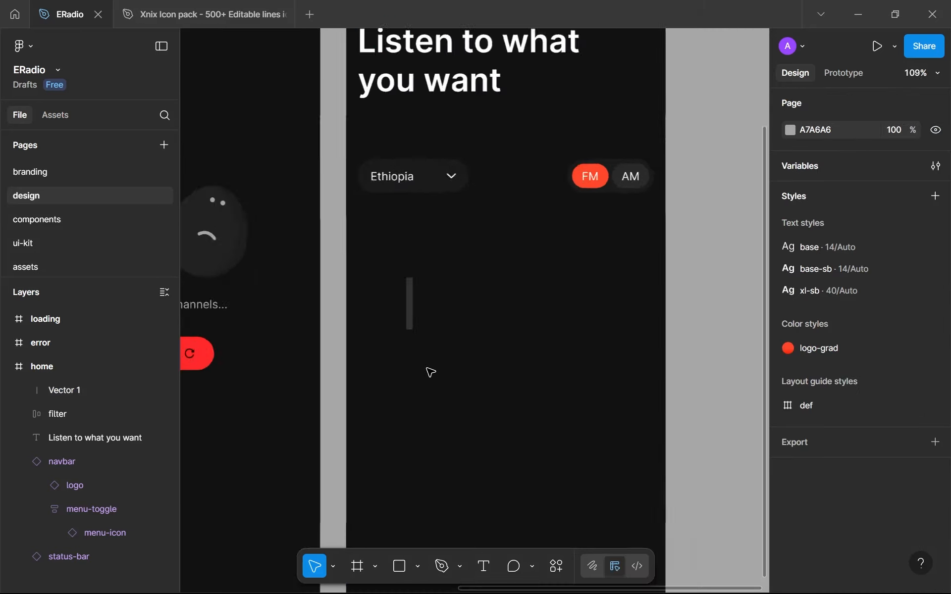
click(402, 243)
click(464, 281)
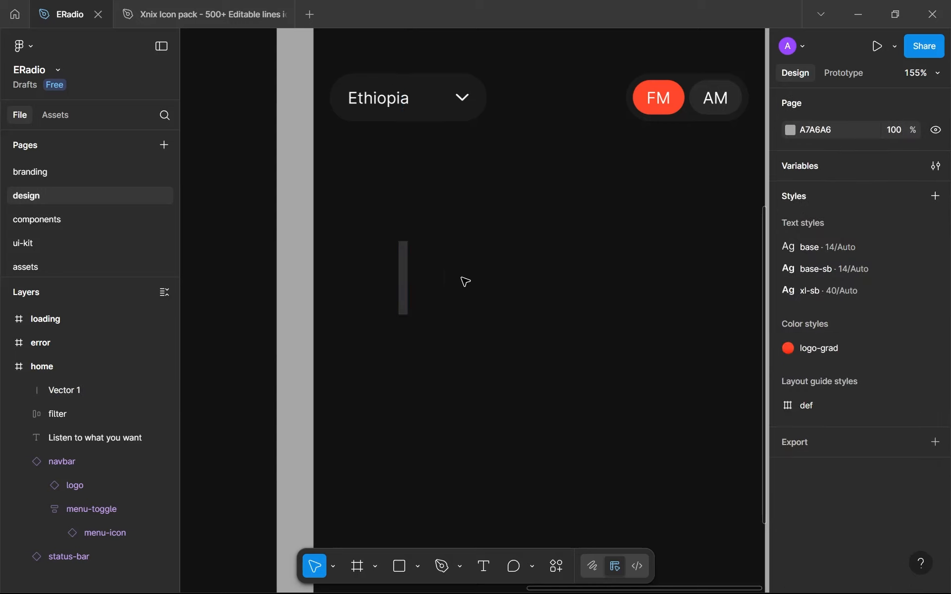
scroll(464, 281, down, 5)
scroll(465, 282, up, 1)
Lighten the vertical line's stroke color to 373737
click(442, 270)
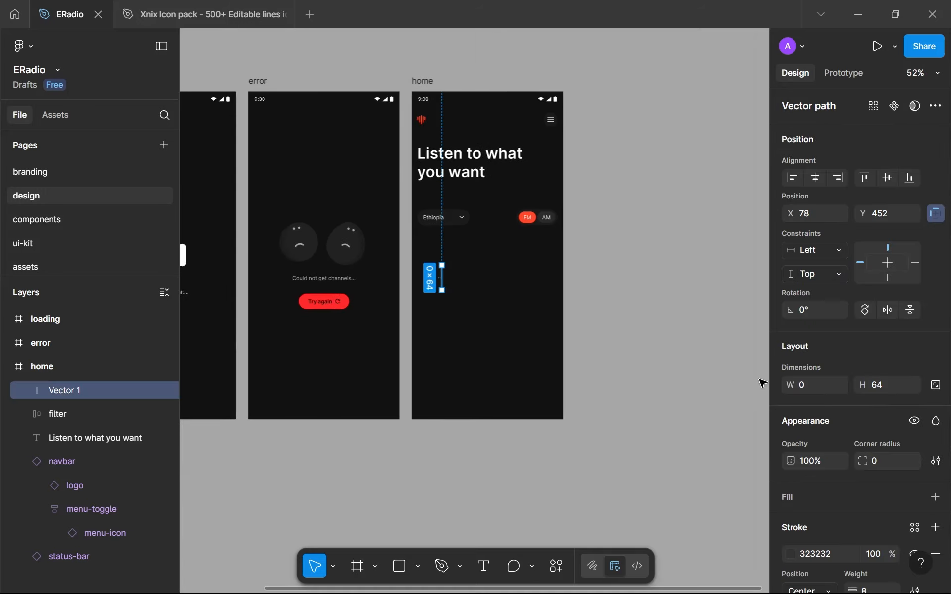
click(791, 555)
click(674, 480)
key(Up)
key(Up)
key(Up)
key(Up)
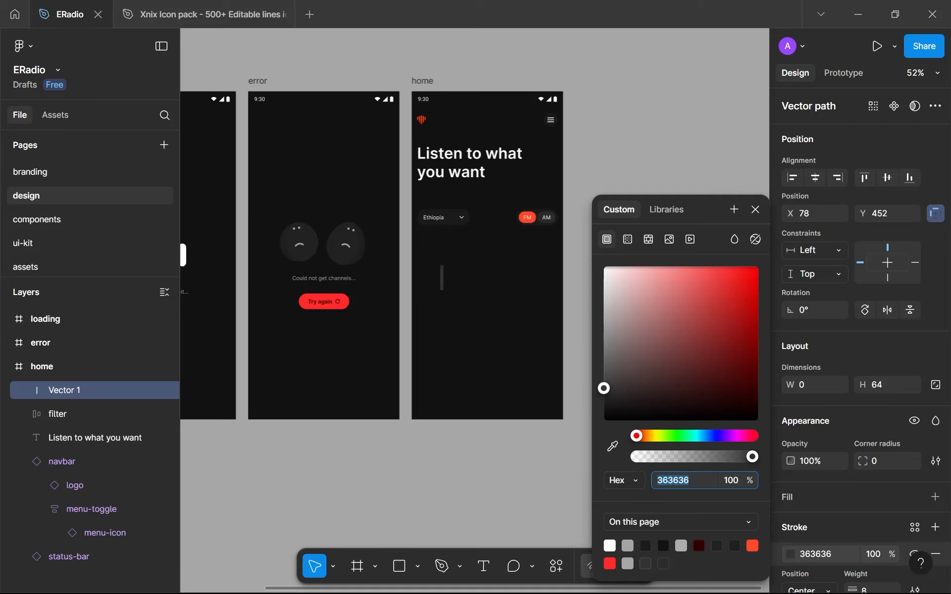
key(Up)
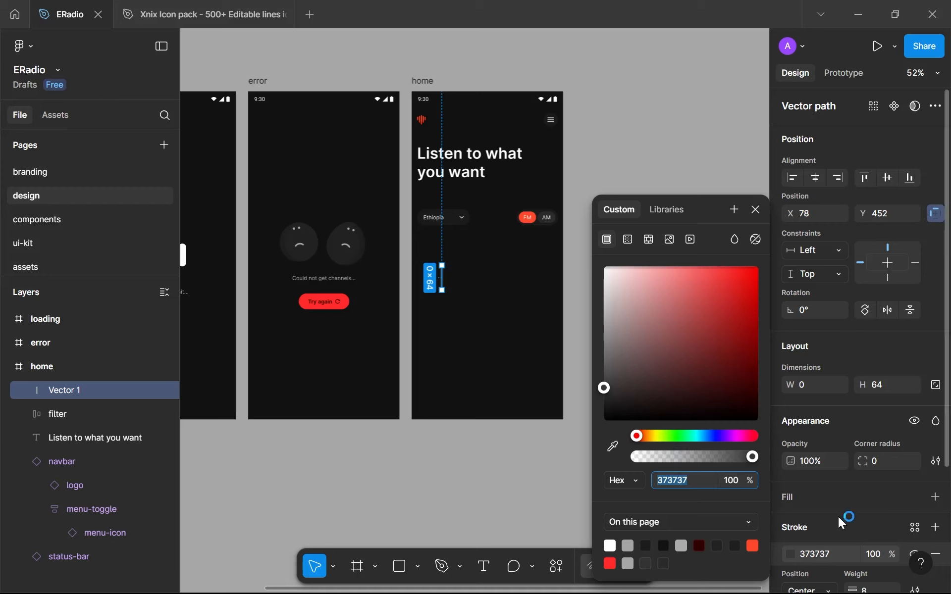
Save the line's stroke color as a new color variable named gray-400 in the variable collection
click(912, 534)
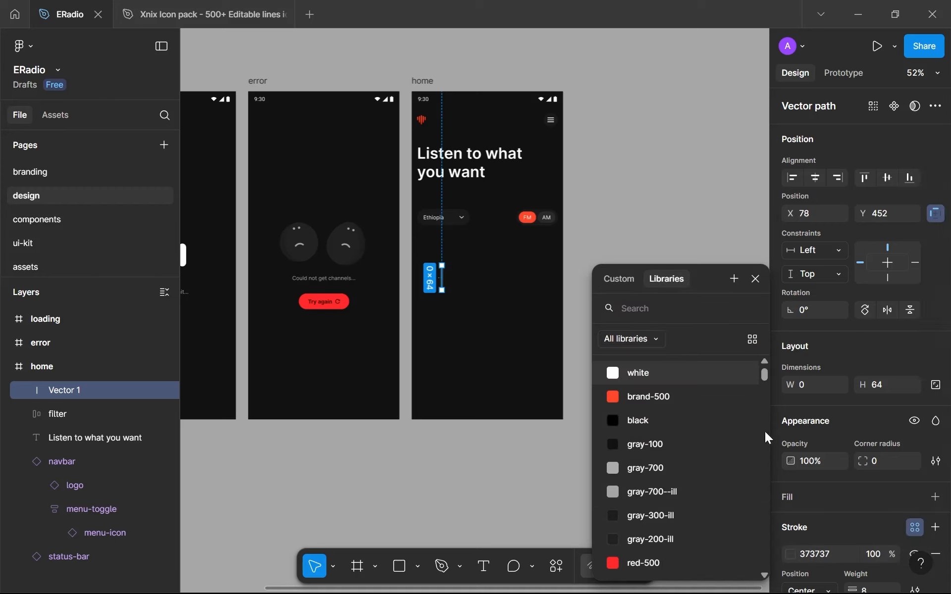
click(733, 278)
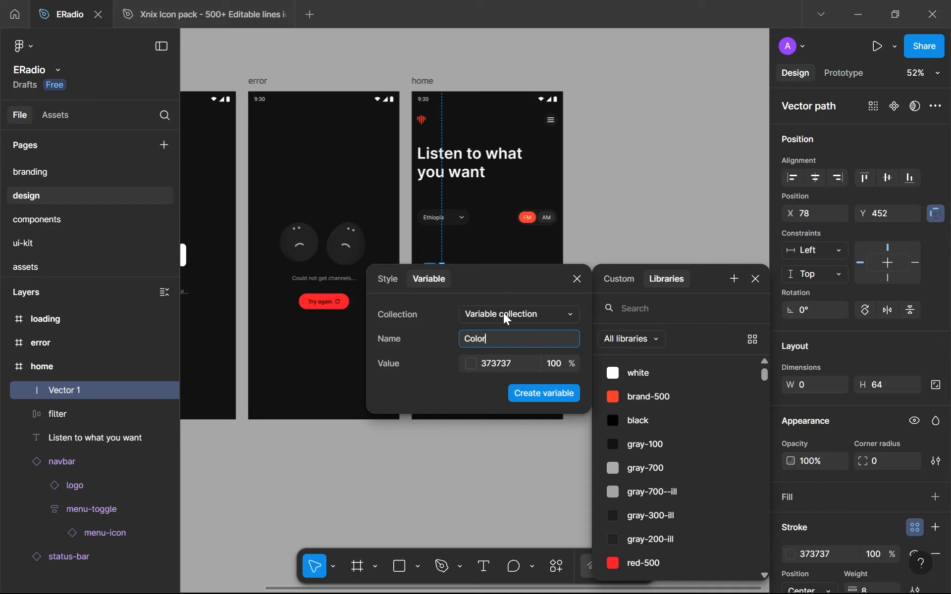
scroll(663, 453, down, 3)
scroll(671, 459, up, 3)
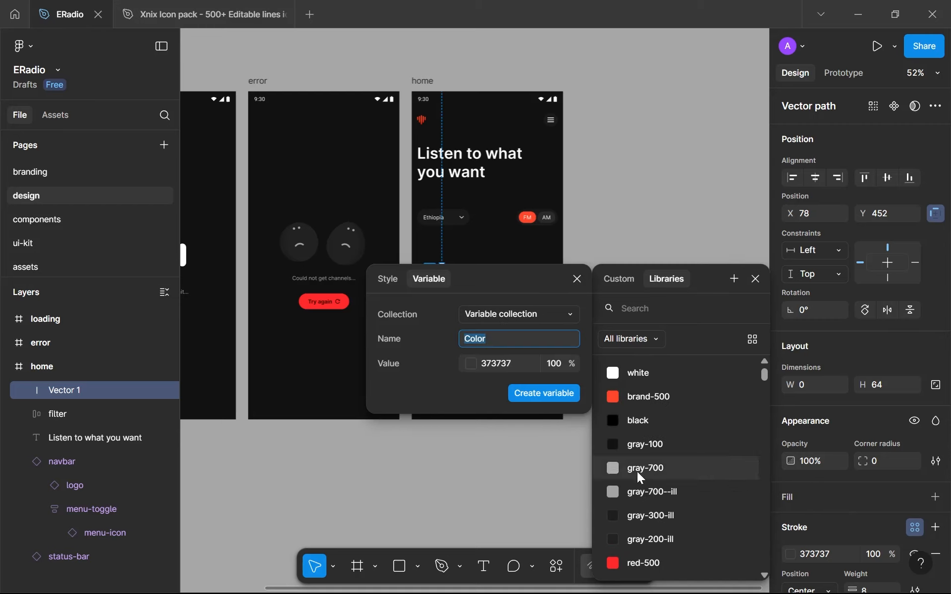
text(gray-400)
key(Return)
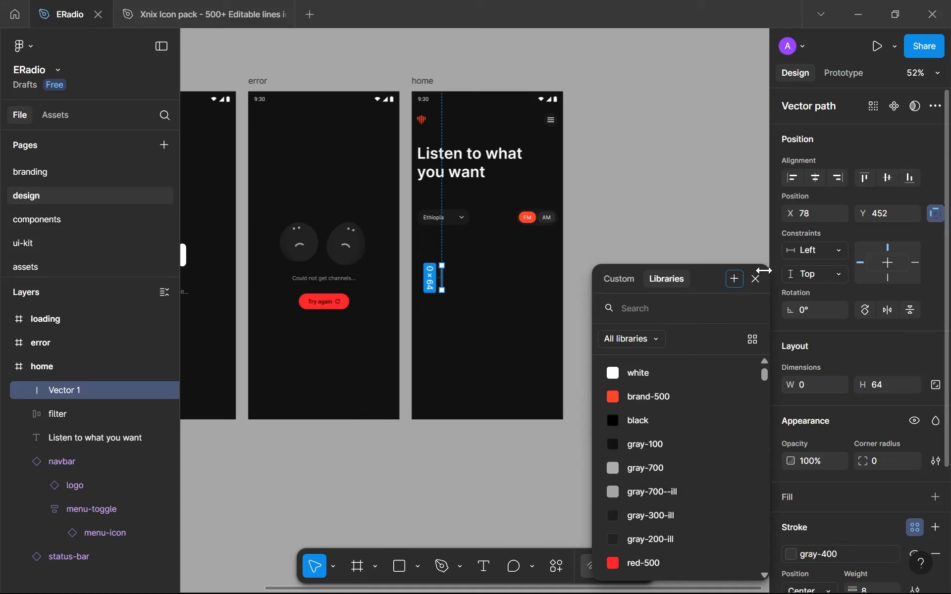
Rename the vertical line's layer to "frequency"
double_click(55, 389)
text(frequency)
key(Return)
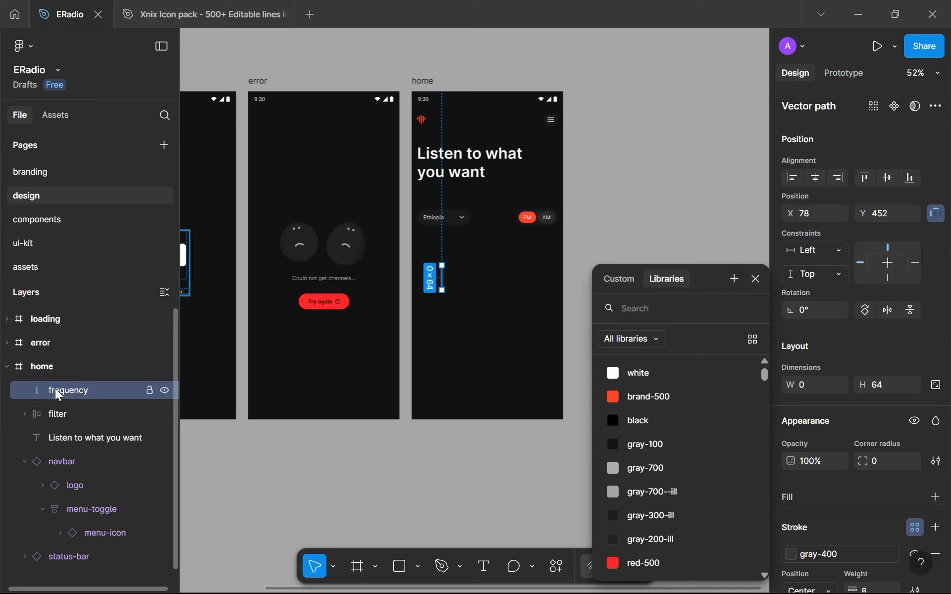
Go to the branding page and duplicate the gray-300 swatch in the gray row of the colors frame
click(52, 220)
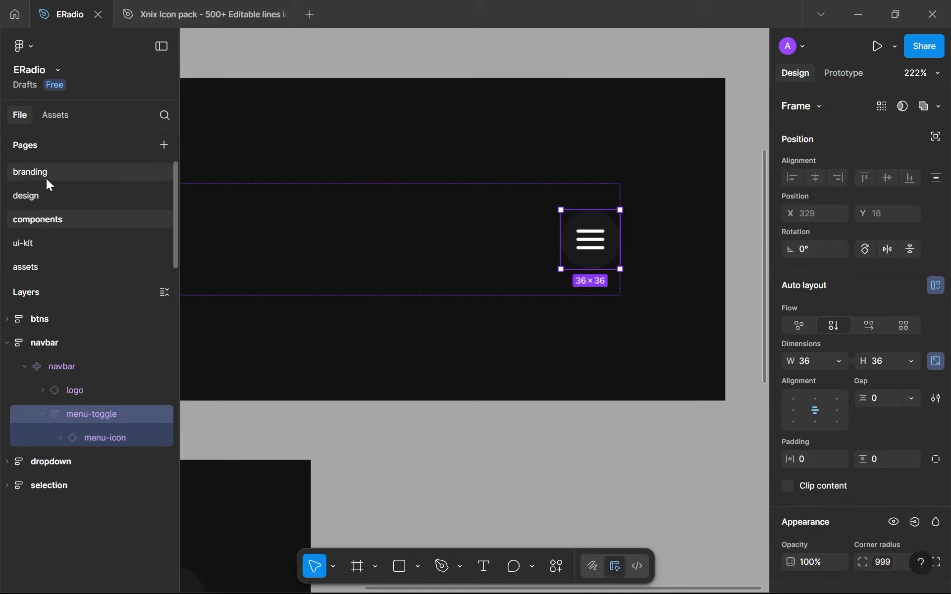
click(46, 175)
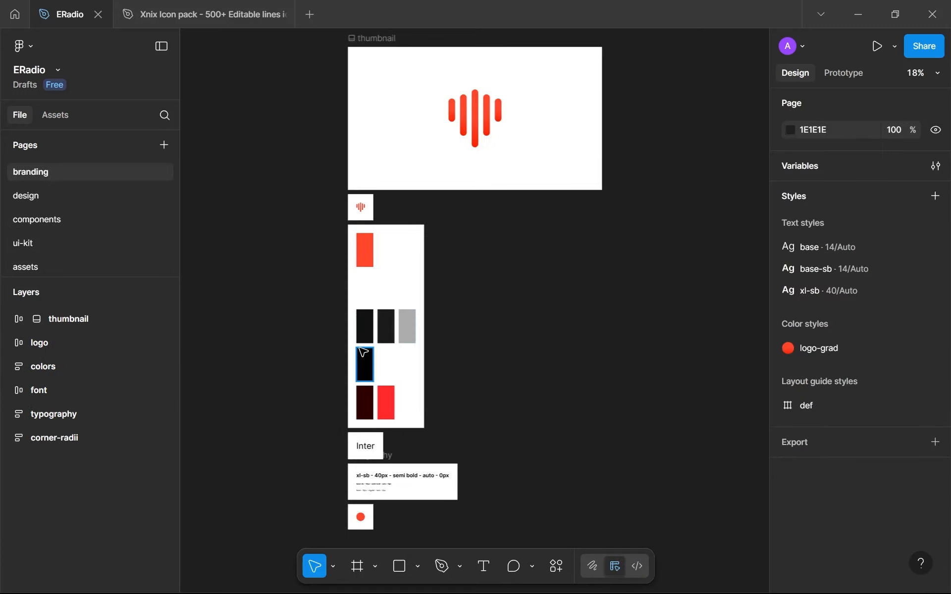
scroll(405, 314, up, 5)
double_click(408, 317)
scroll(408, 318, up, 3)
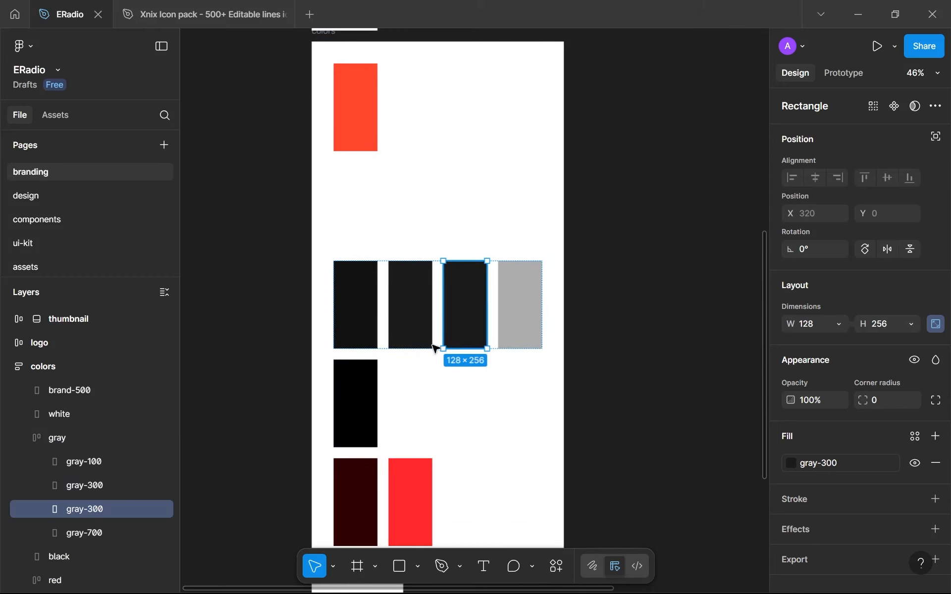
Rename the duplicated gray-300 swatch layer to "gray-400"
double_click(103, 507)
scroll(103, 507, down, 3)
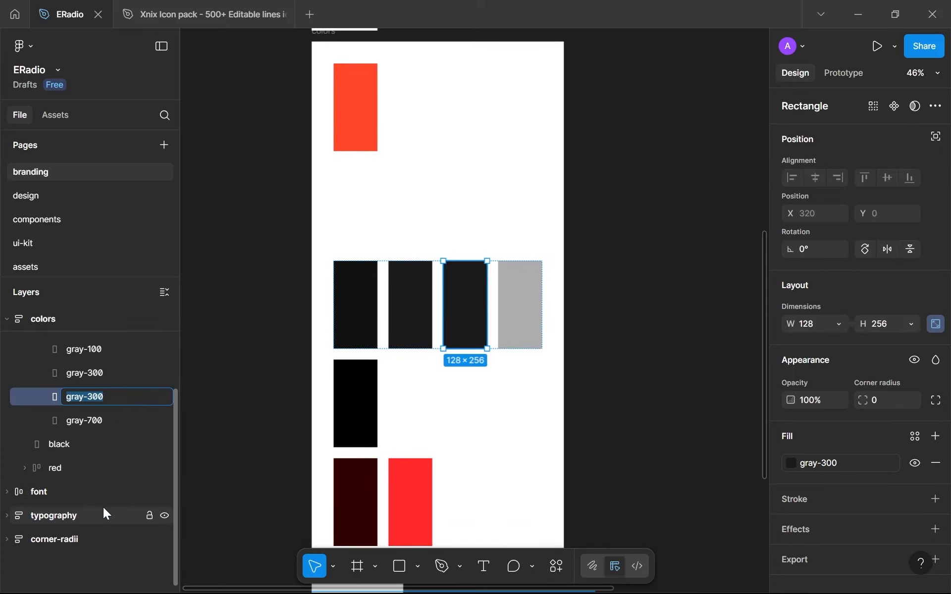
key(BackSpace)
key(BackSpace)
key(BackSpace)
text(400)
key(Return)
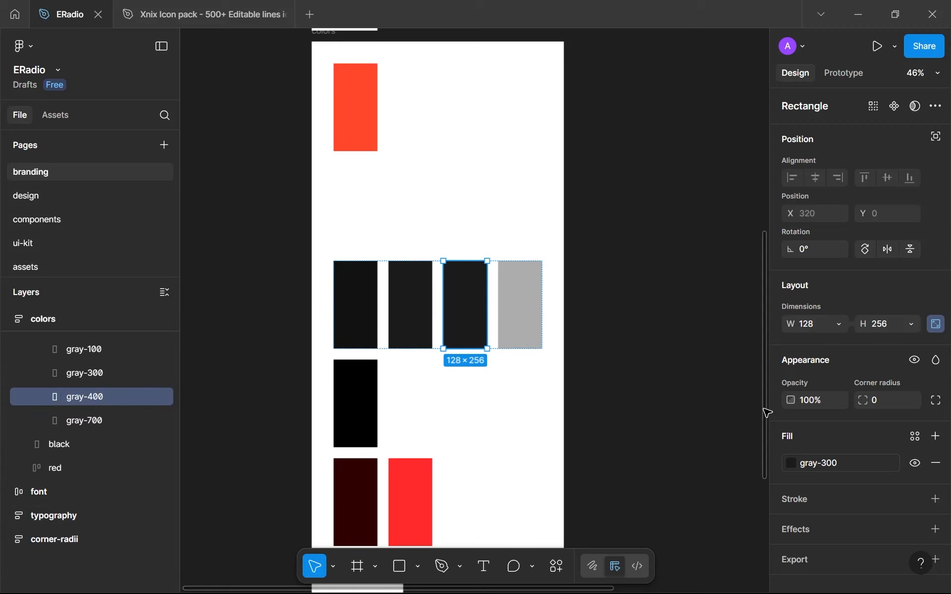
Set the fill of the gray-400 swatch to the gray-400 color variable
click(819, 463)
click(716, 511)
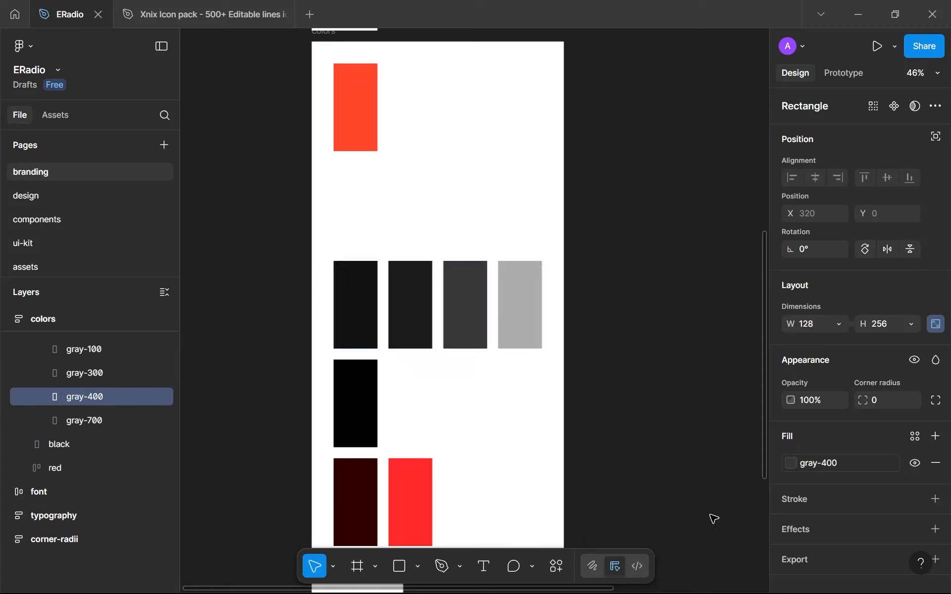
click(662, 378)
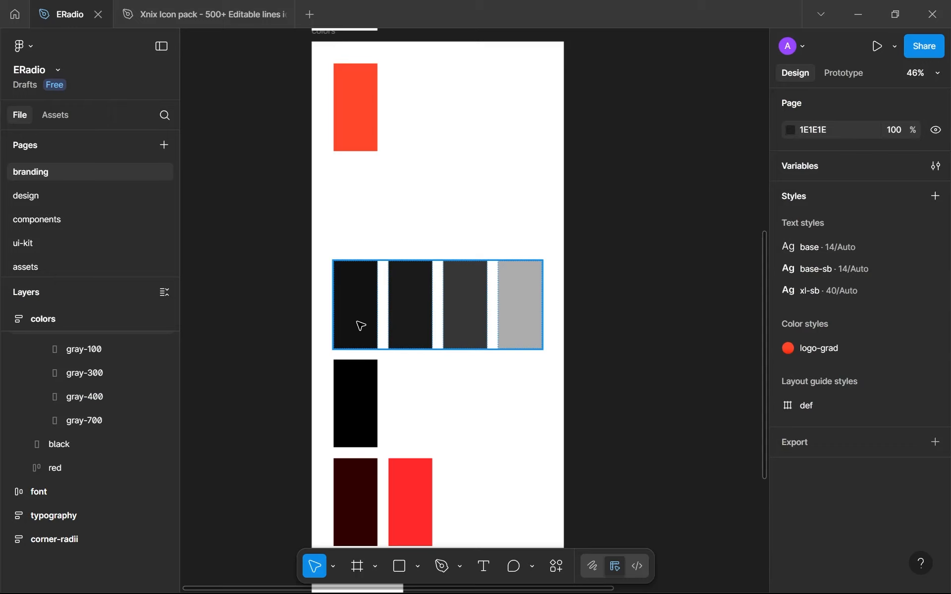
On the design page, give the frequency line's stroke Round caps at both its start point and end point
click(113, 195)
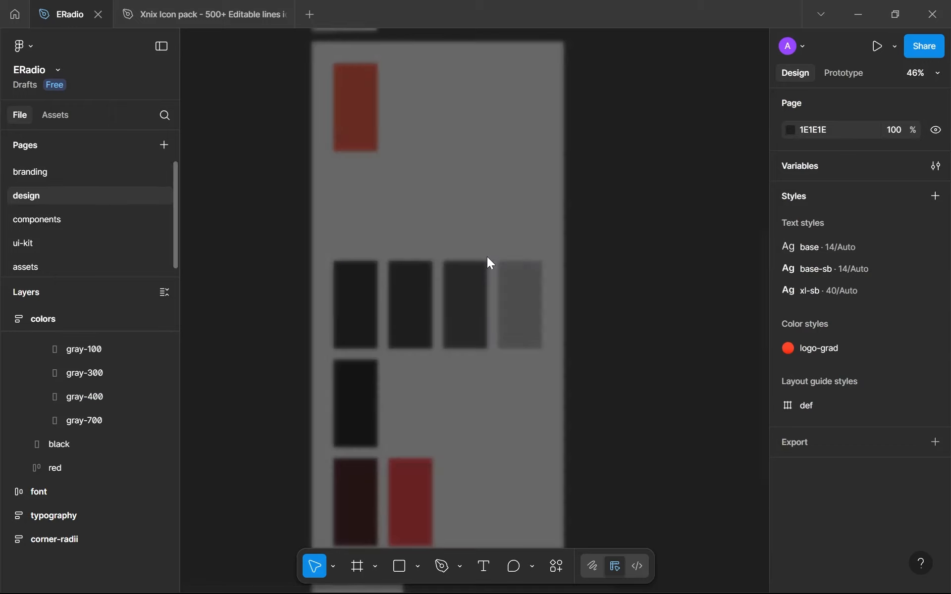
scroll(510, 296, up, 5)
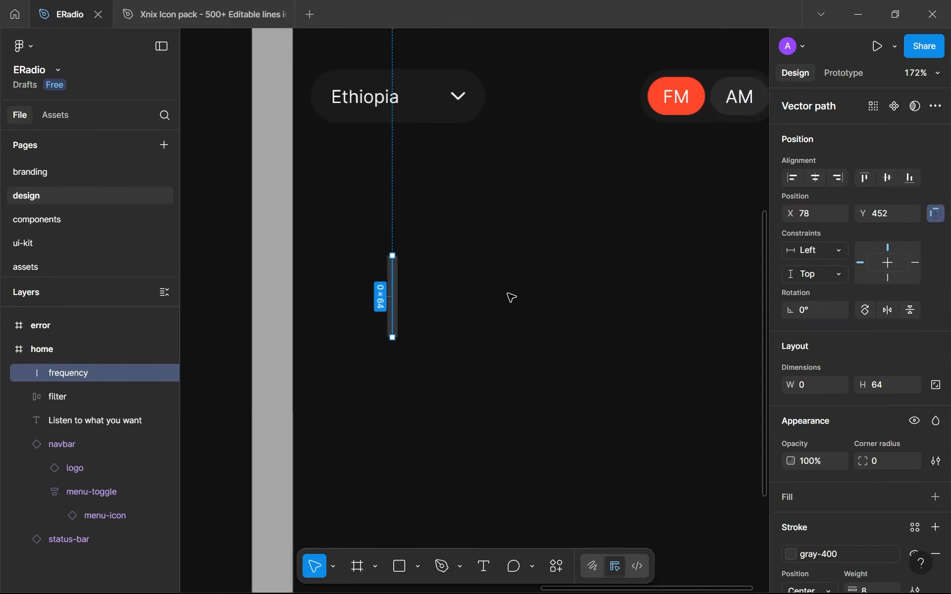
click(510, 296)
click(392, 301)
scroll(807, 349, down, 3)
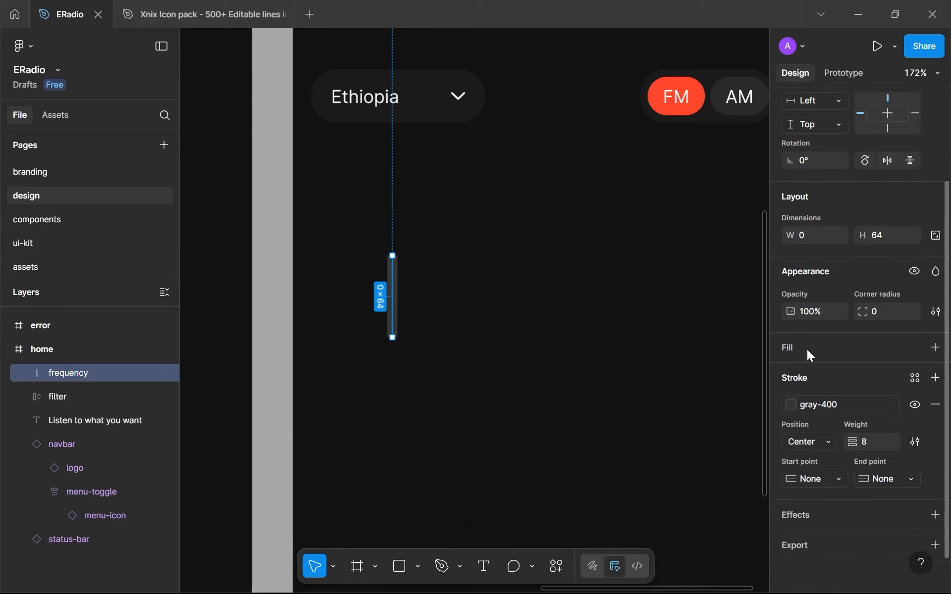
click(839, 473)
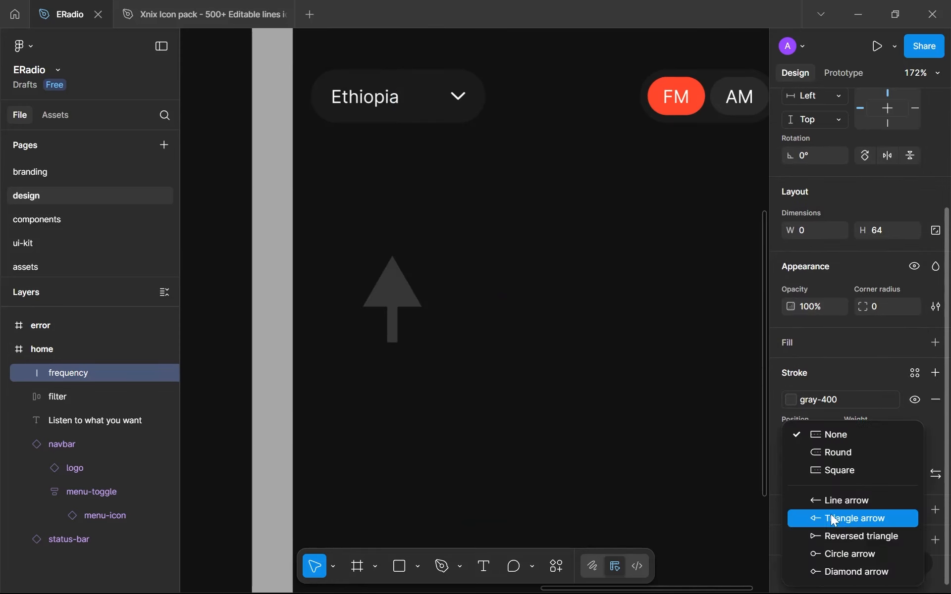
click(825, 455)
click(891, 474)
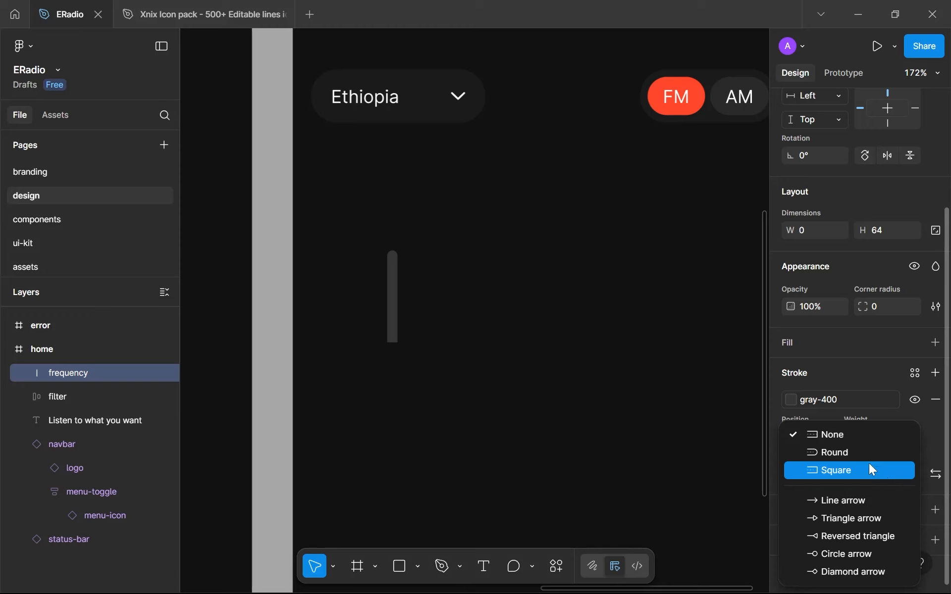
click(862, 452)
click(502, 337)
scroll(503, 337, up, 1)
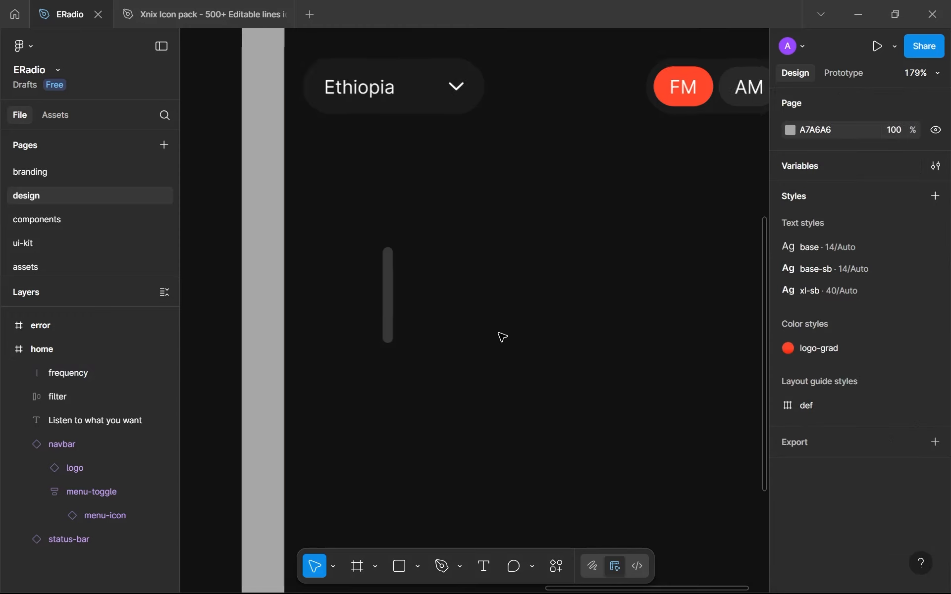
Duplicate the frequency line sideways at 22 px intervals to make a row of ten lines
scroll(426, 335, up, 3)
scroll(426, 334, down, 6)
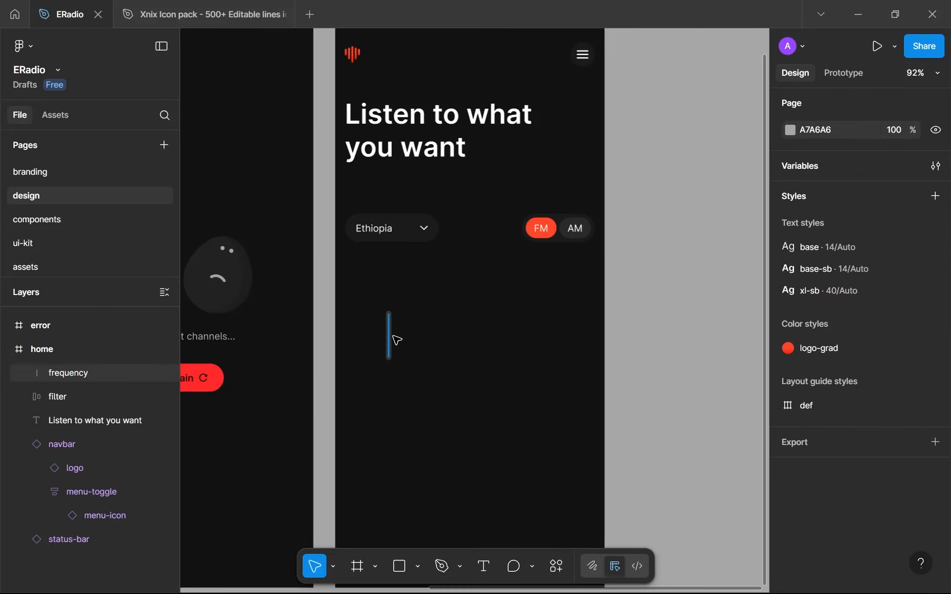
click(397, 341)
drag(389, 336, 404, 345)
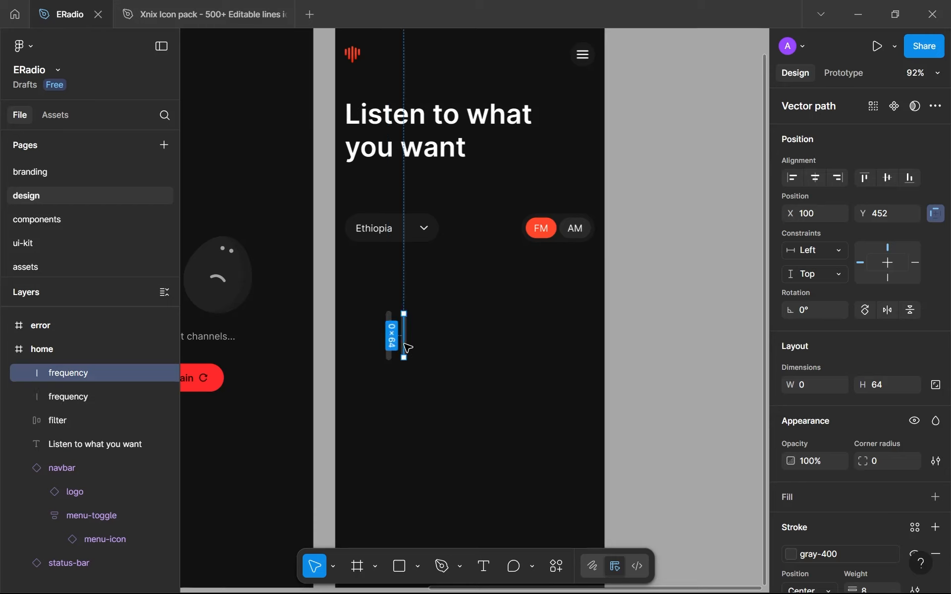
key(ctrl+d)
key(ctrl+d)
key(ctrl+d)
key(ctrl+d)
key(ctrl+d)
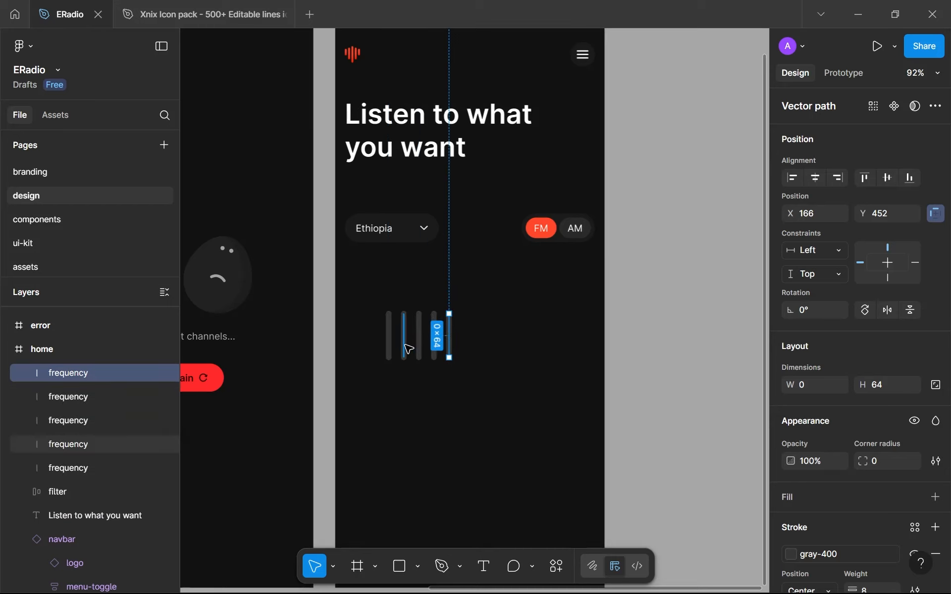
key(ctrl+d)
key(ctrl+d)
key(ctrl+d)
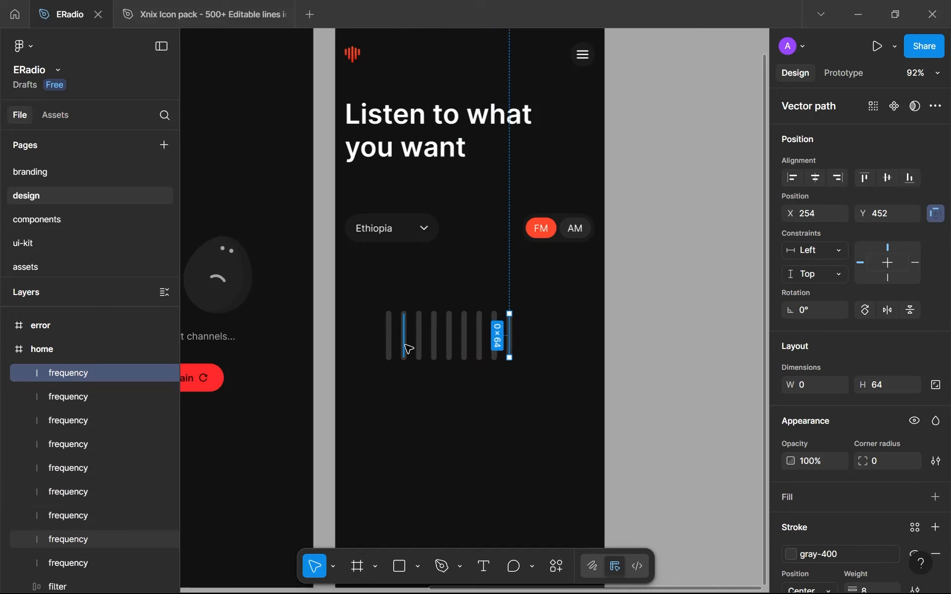
click(533, 419)
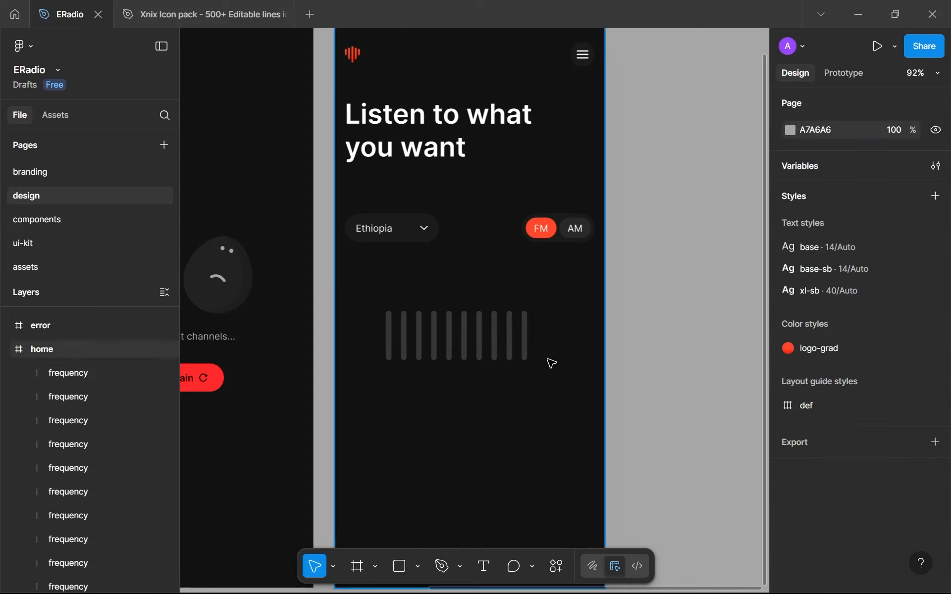
Set the height of the first frequency line in the row to 96
scroll(548, 364, up, 3)
scroll(408, 370, up, 5)
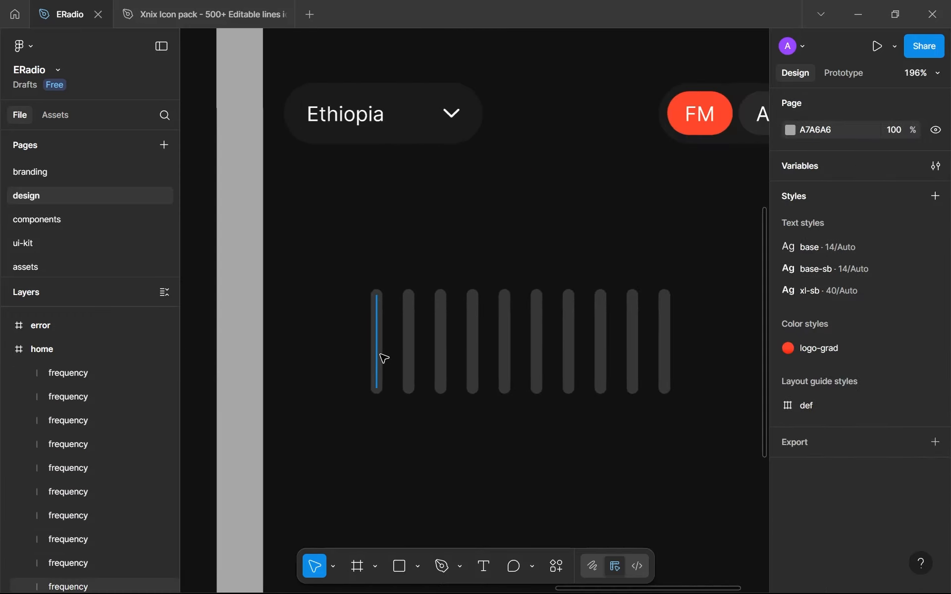
click(375, 349)
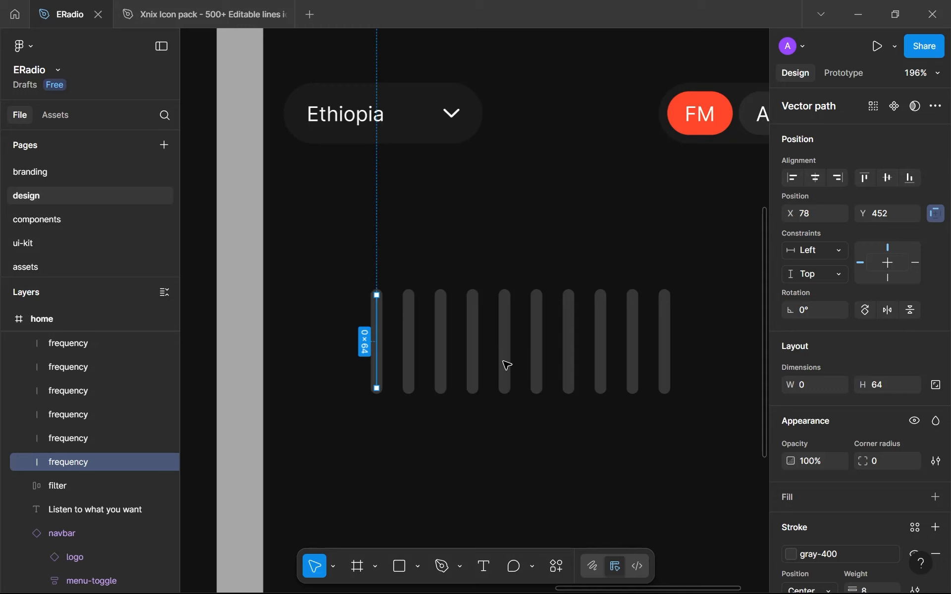
click(667, 354)
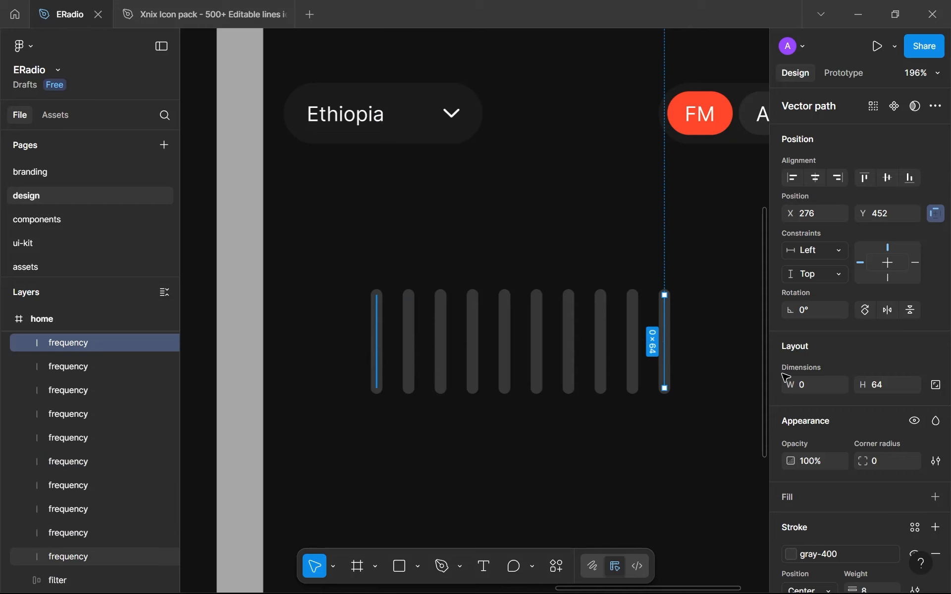
click(376, 357)
click(940, 387)
click(894, 389)
text(96)
key(Return)
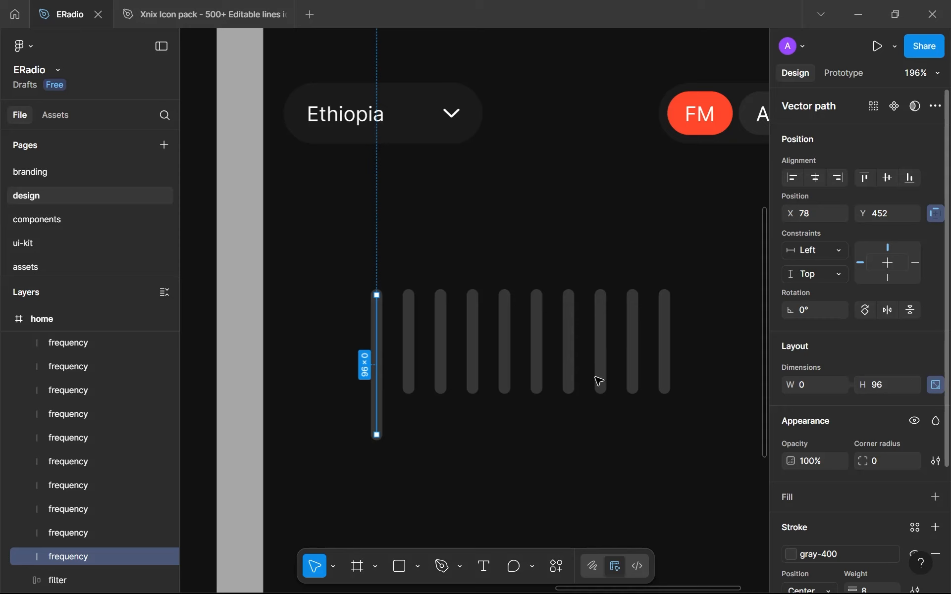
Move the first frequency line up to Y 420 so its lower end lines up with the other lines
click(462, 419)
drag(375, 398, 375, 358)
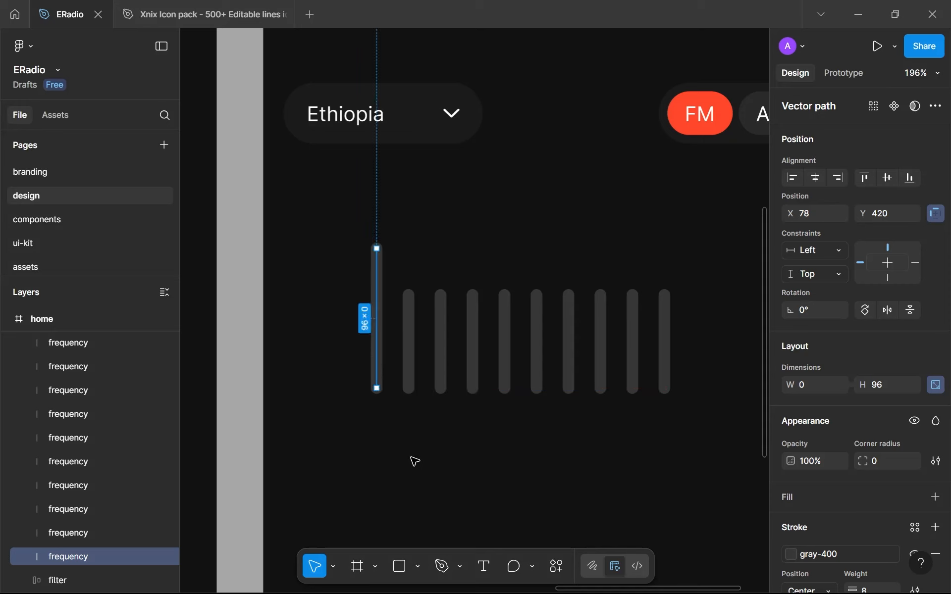
click(414, 460)
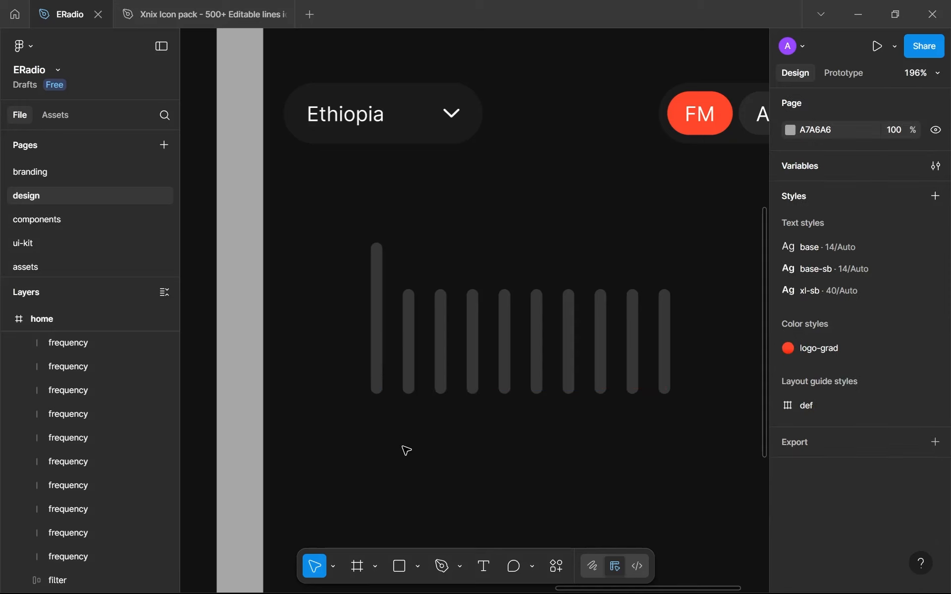
Lengthen the sixth frequency line in the row to a height of 81
click(384, 340)
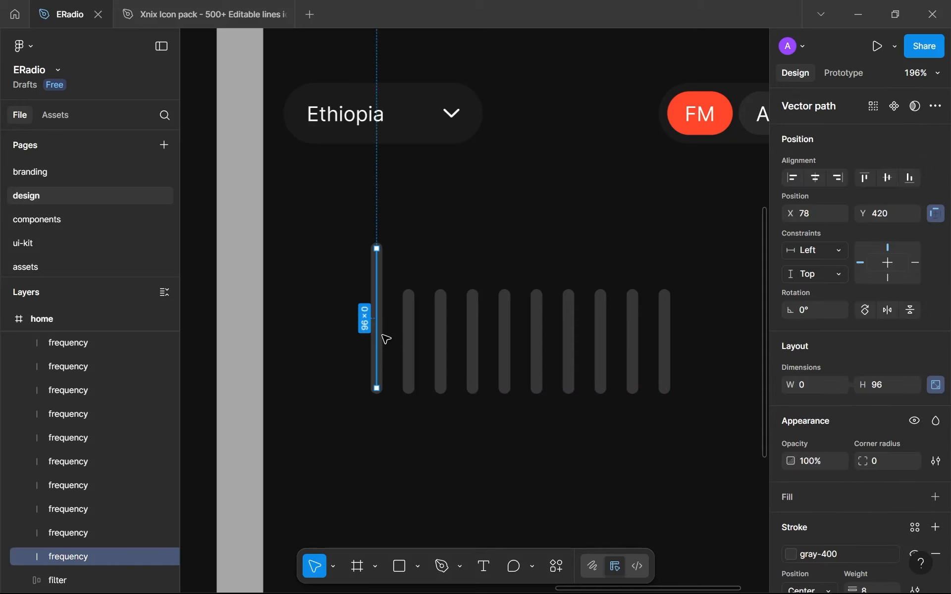
click(409, 350)
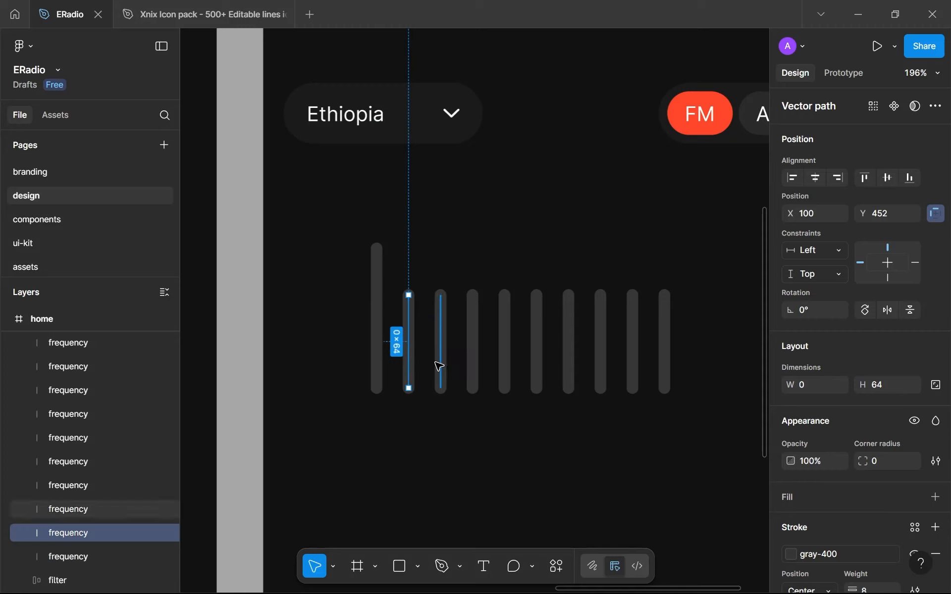
click(439, 365)
click(474, 367)
click(504, 369)
click(537, 357)
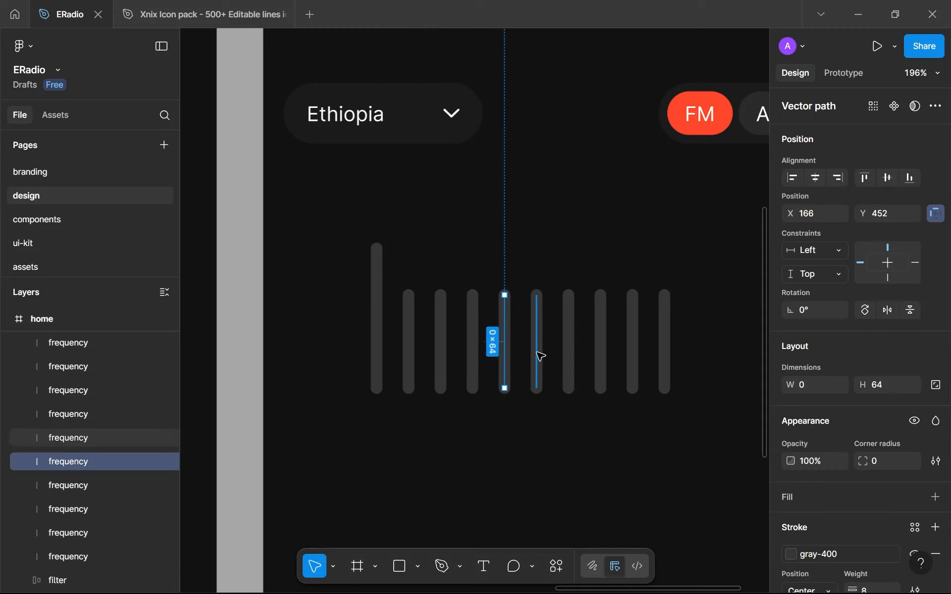
drag(537, 292, 537, 281)
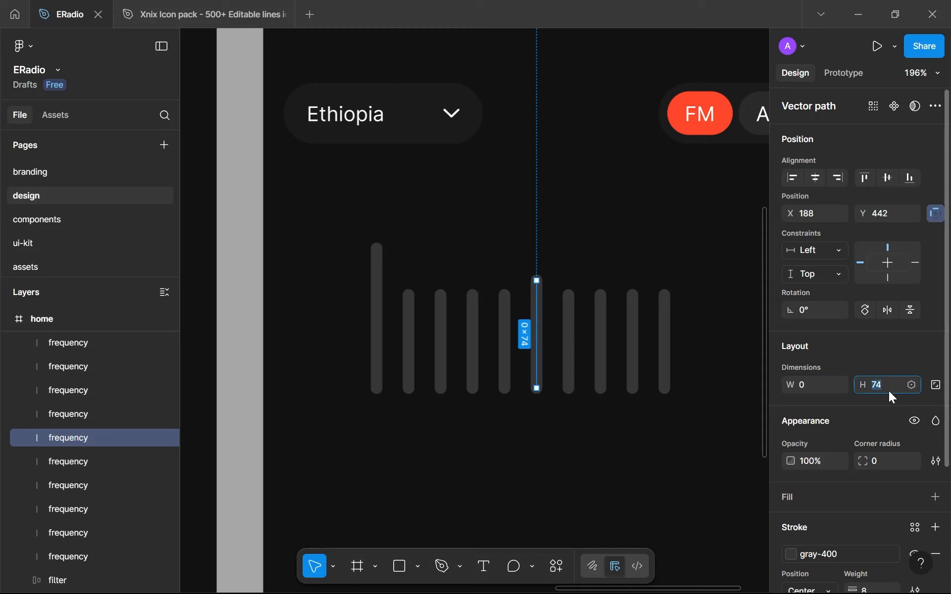
text(76)
key(Return)
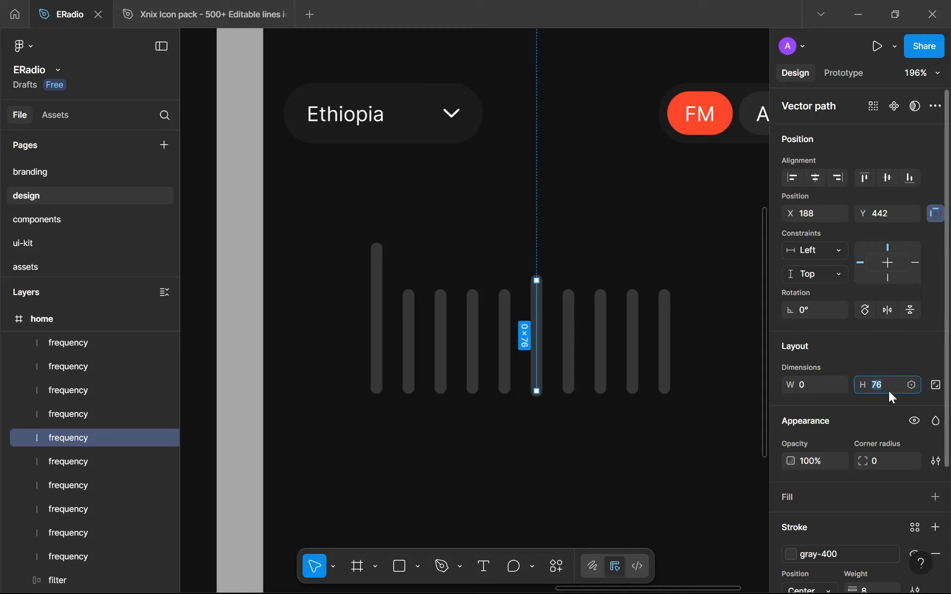
key(Up)
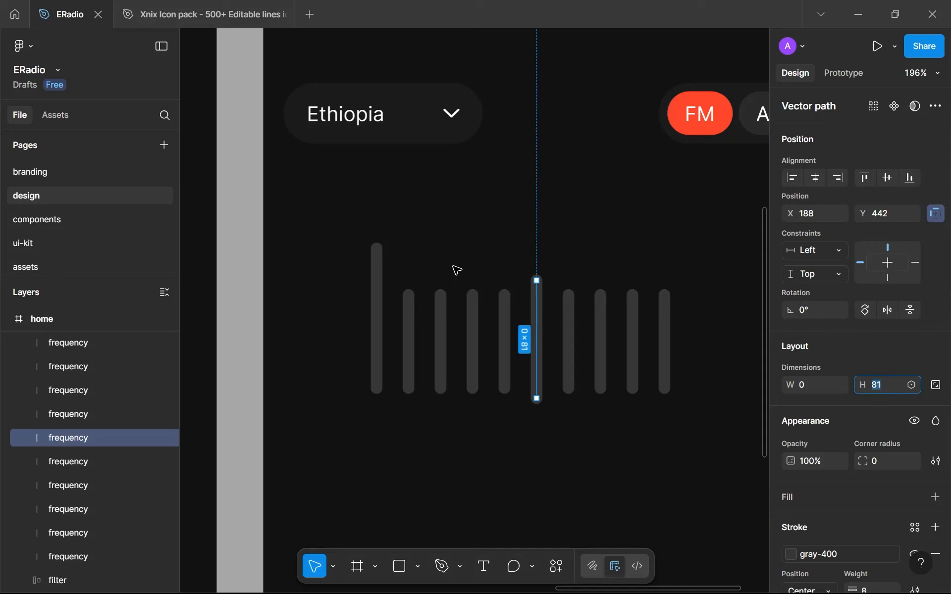
Move the sixth frequency line up to Y 435 so its lower end lines up with the rest
click(528, 307)
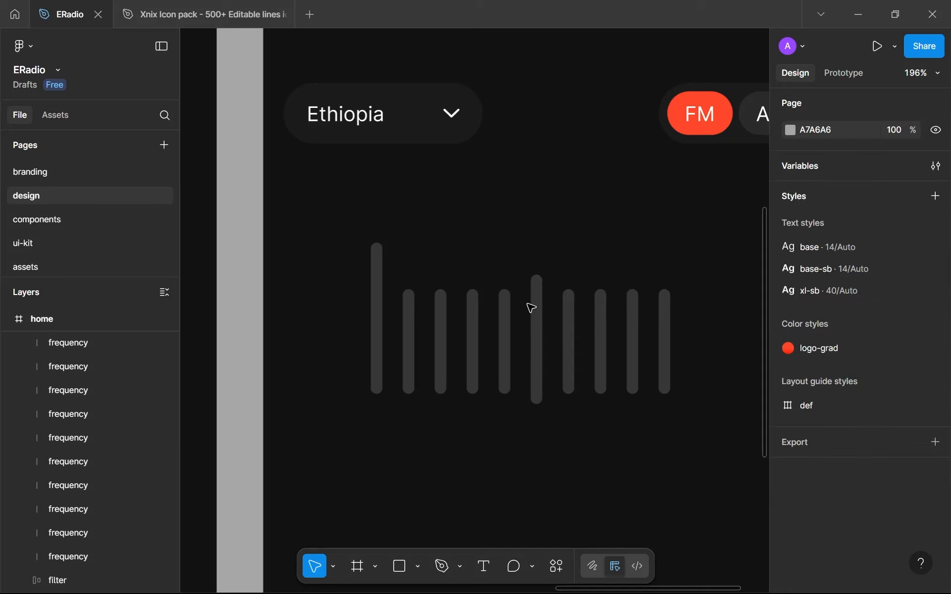
click(541, 302)
key(Up)
key(Up)
key(Up)
key(Up)
key(Up)
key(Up)
key(Up)
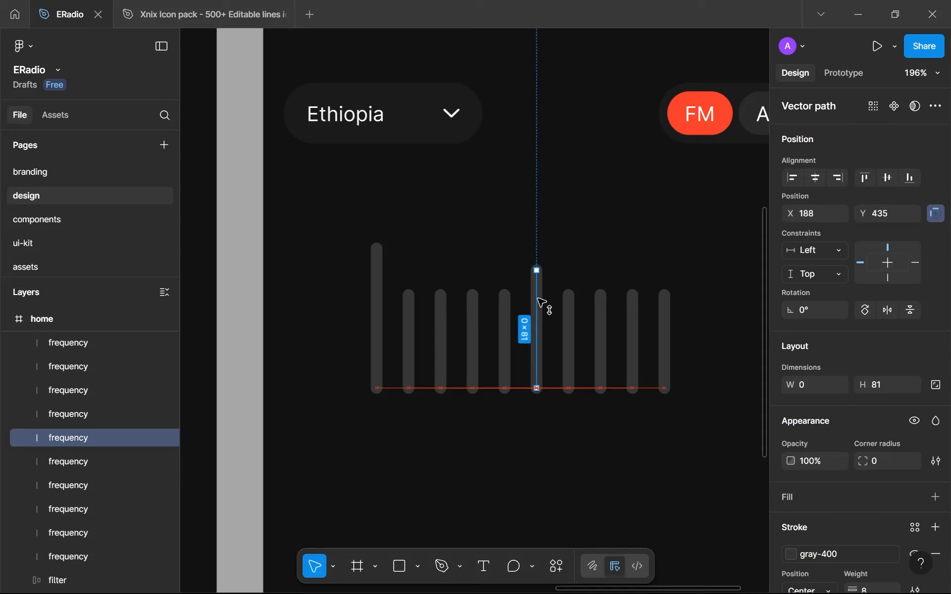
click(565, 419)
Duplicate the last frequency line to X 301 as an eleventh line and extend its upper end to a height of 96
scroll(541, 403, right, 2)
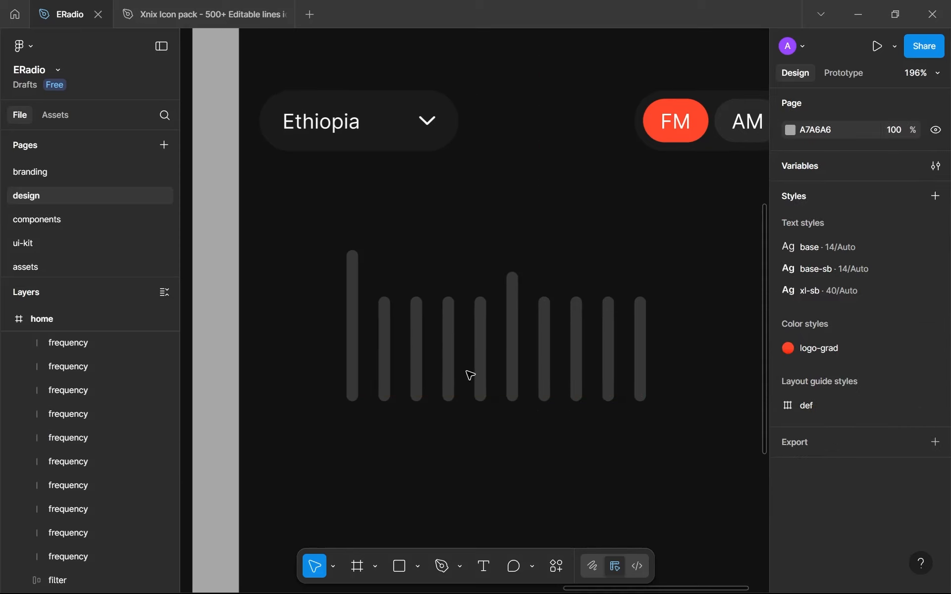
click(512, 366)
click(545, 382)
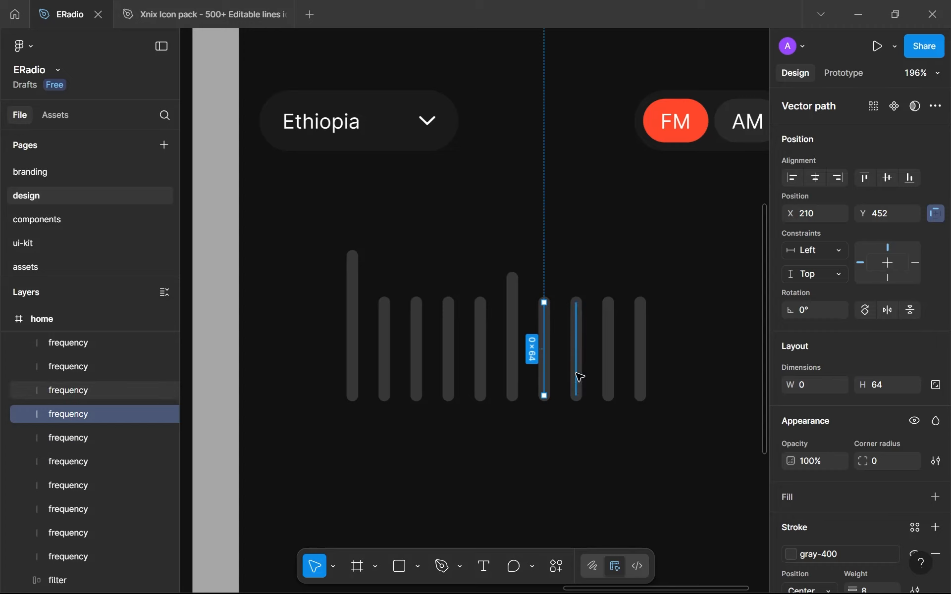
click(578, 379)
click(609, 385)
click(639, 389)
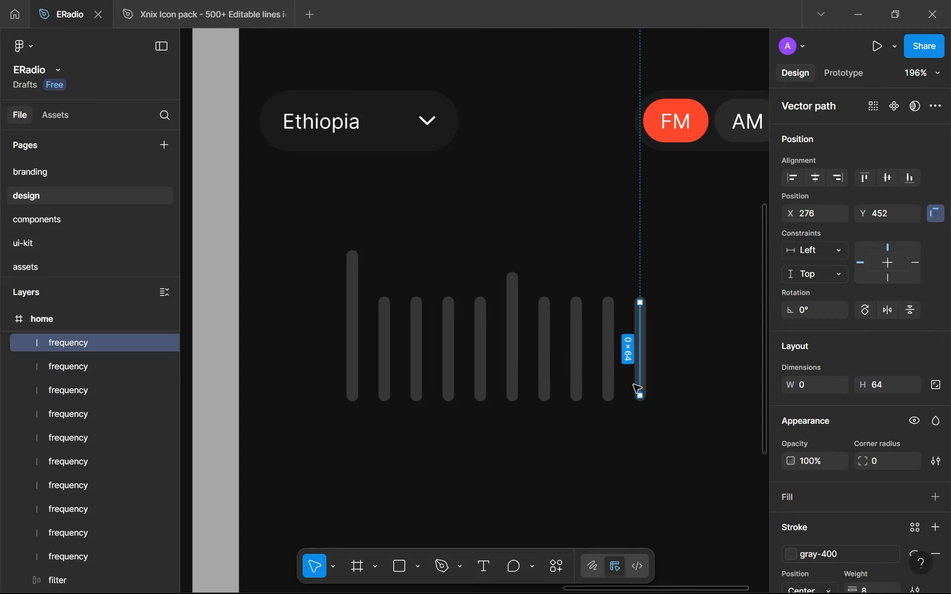
drag(638, 388, 675, 396)
drag(673, 297, 676, 254)
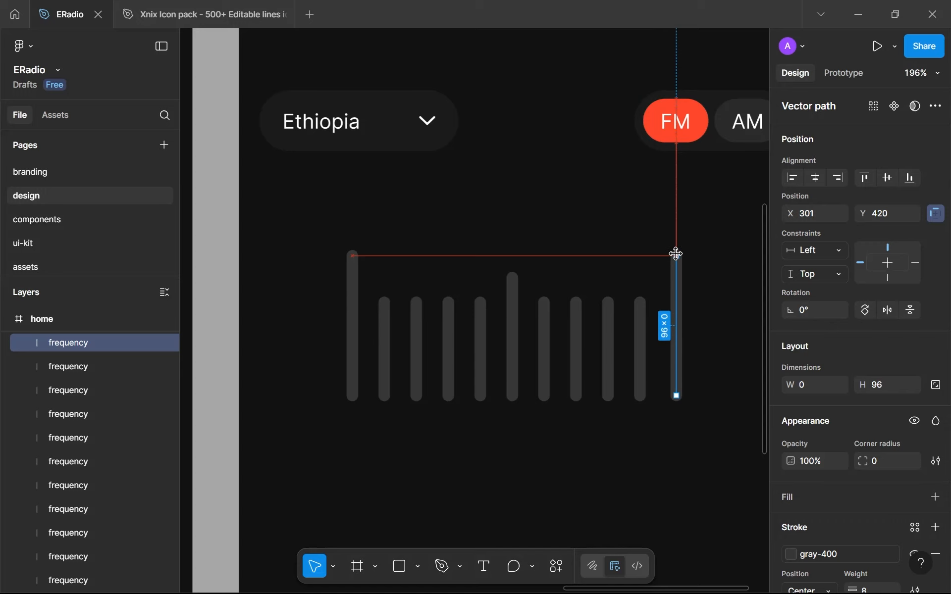
click(632, 441)
Wrap the eleven frequency lines in an auto layout frame with a gap of 24
scroll(569, 405, down, 5)
scroll(572, 409, up, 4)
scroll(574, 410, up, 1)
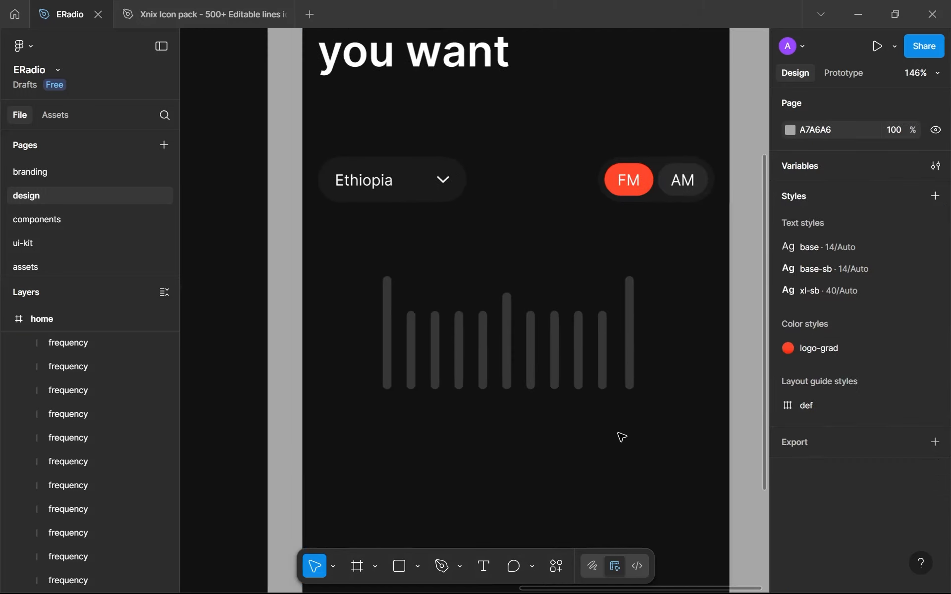
drag(710, 425, 332, 354)
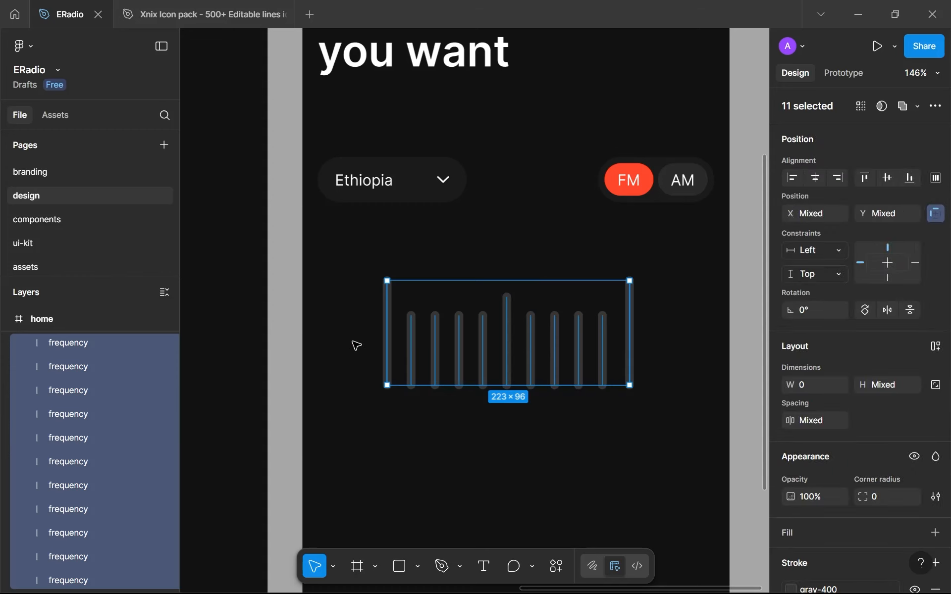
key(shift+a)
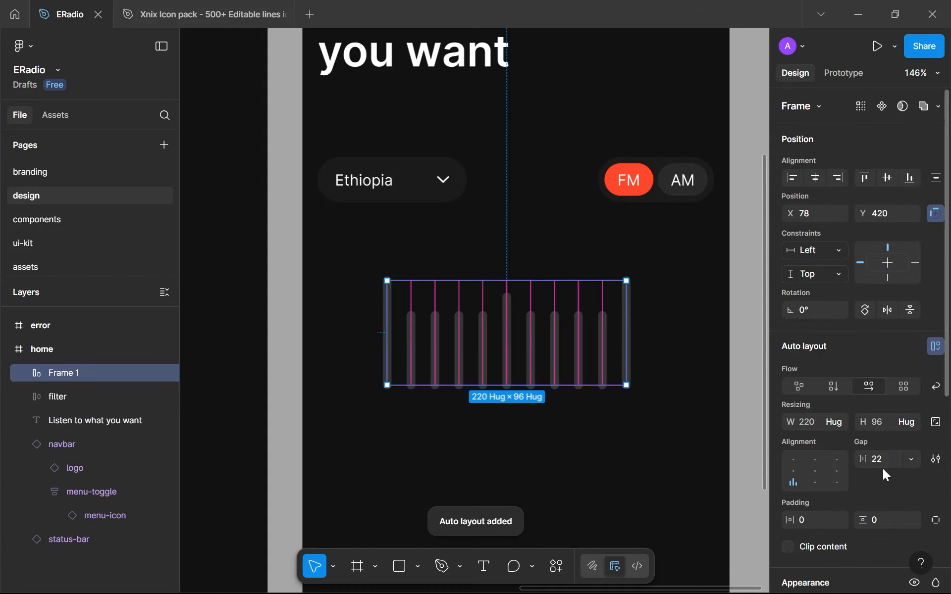
text(24)
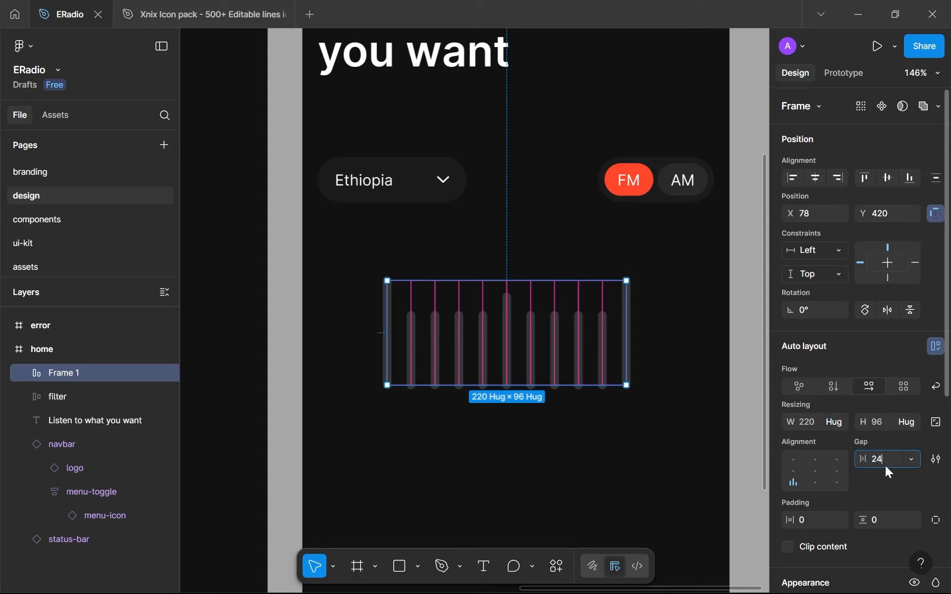
key(Return)
click(567, 488)
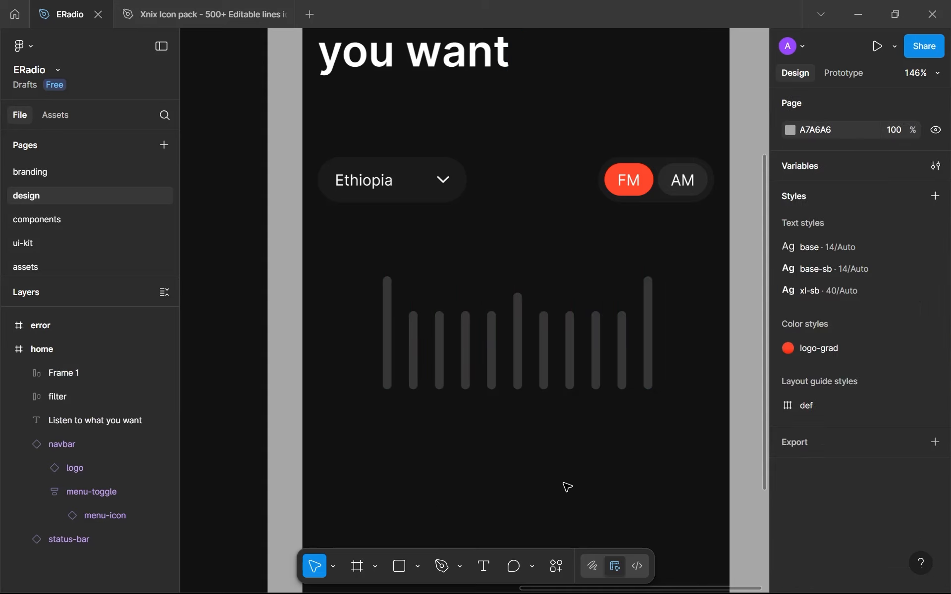
Move the frame of frequency lines below the filter row to X 31, Y 444
scroll(564, 485, down, 3)
click(485, 448)
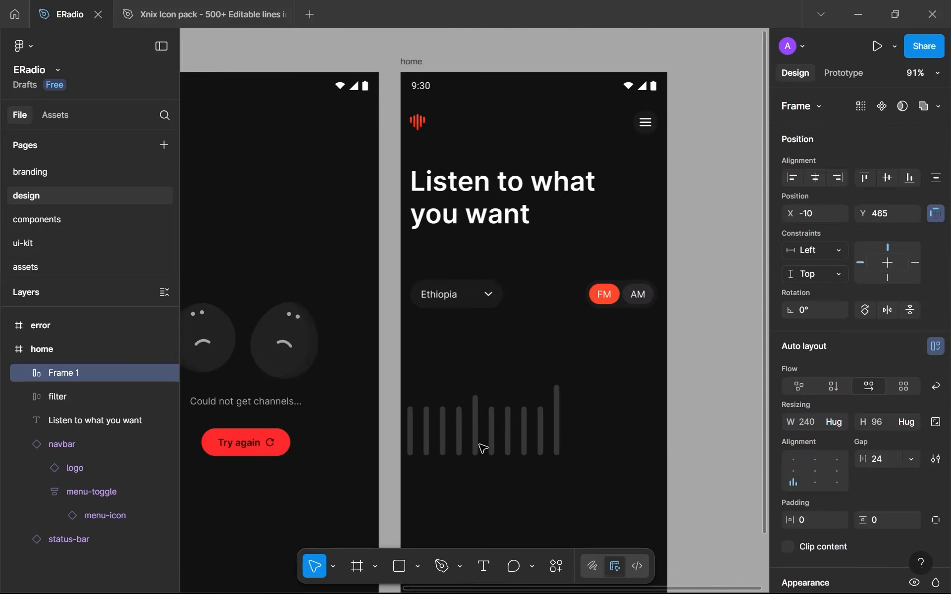
drag(484, 446, 484, 422)
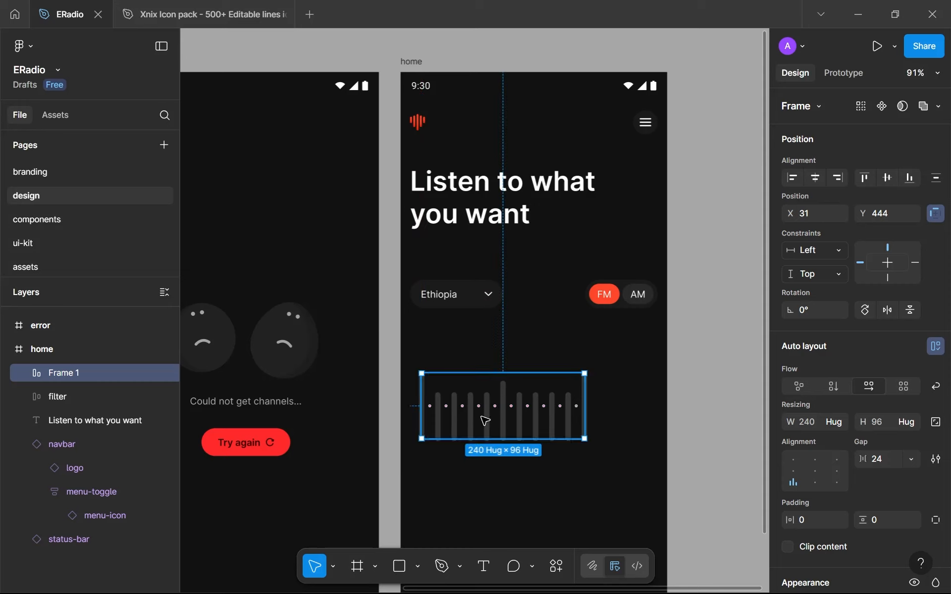
scroll(529, 421, left, 3)
click(509, 365)
Rename the auto layout frame holding the frequency lines as frequencies
scroll(492, 395, up, 5)
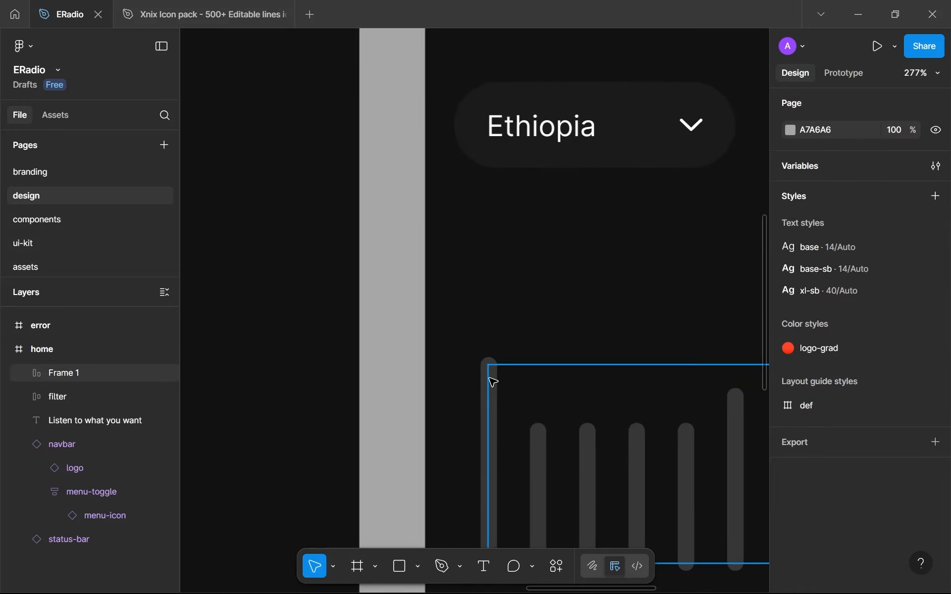
click(492, 382)
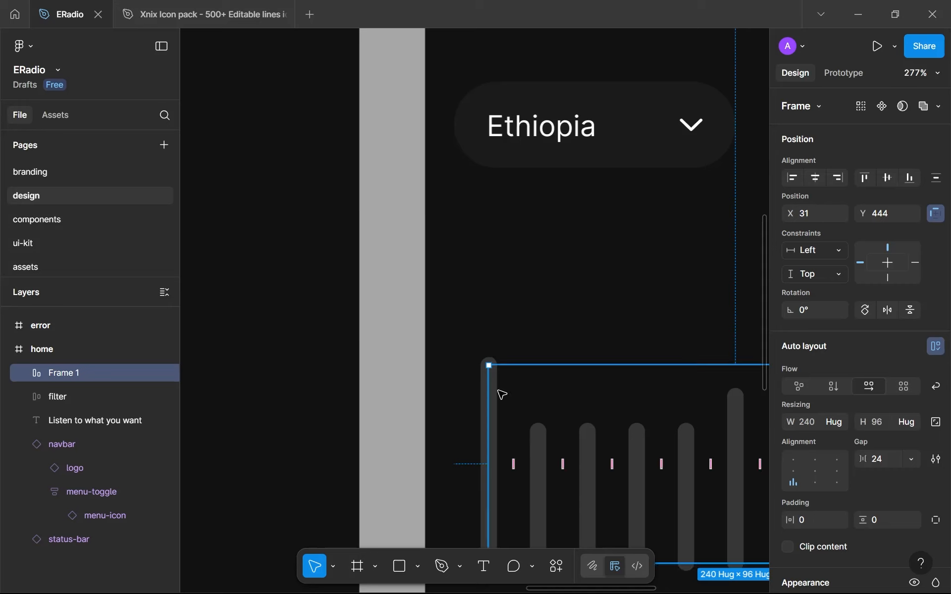
scroll(501, 393, up, 1)
double_click(73, 374)
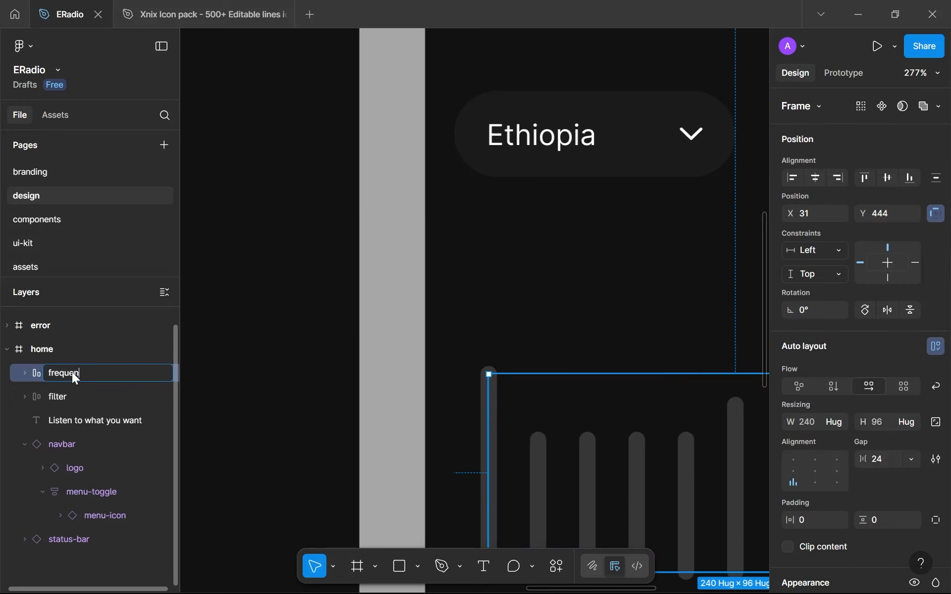
text(frequencies)
key(Return)
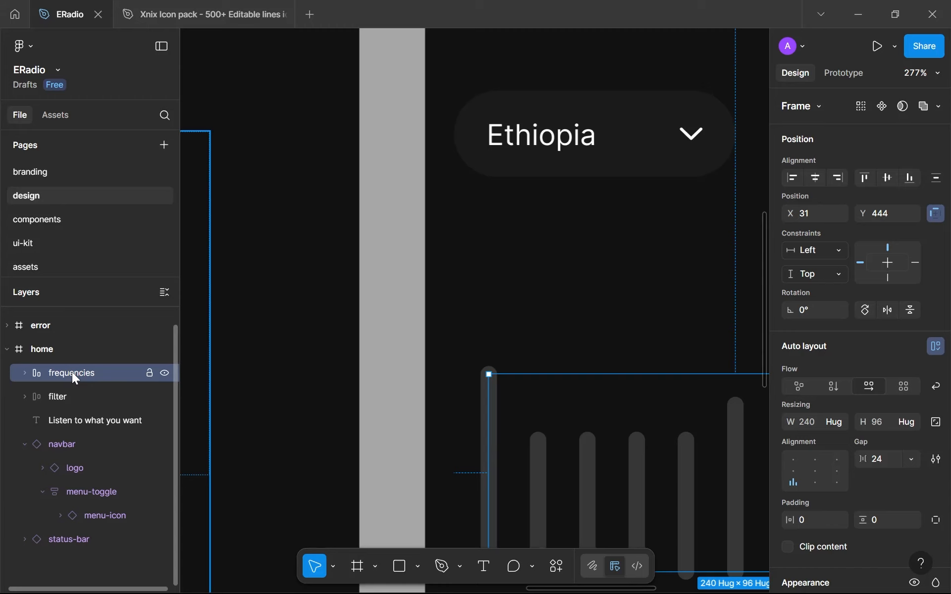
Add a text label reading 101 after the second line inside the frequencies frame
scroll(418, 301, down, 3)
scroll(417, 301, right, 3)
key(t)
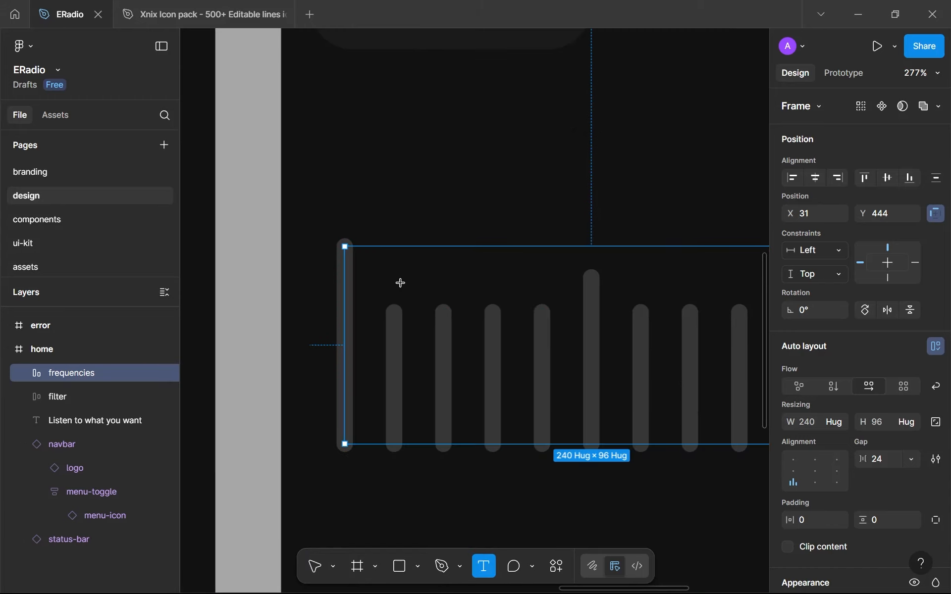
click(430, 345)
scroll(436, 349, down, 5)
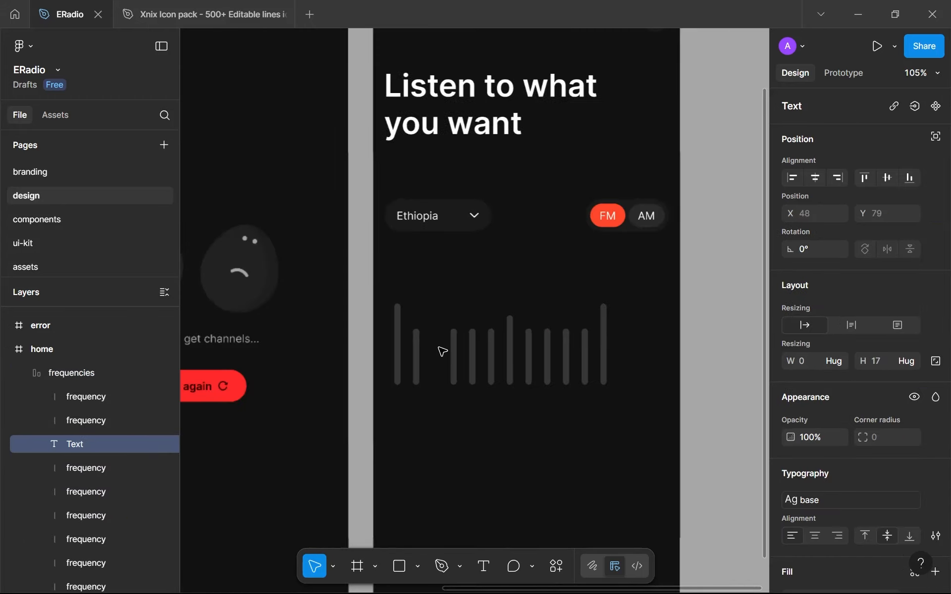
scroll(441, 350, up, 4)
text(101)
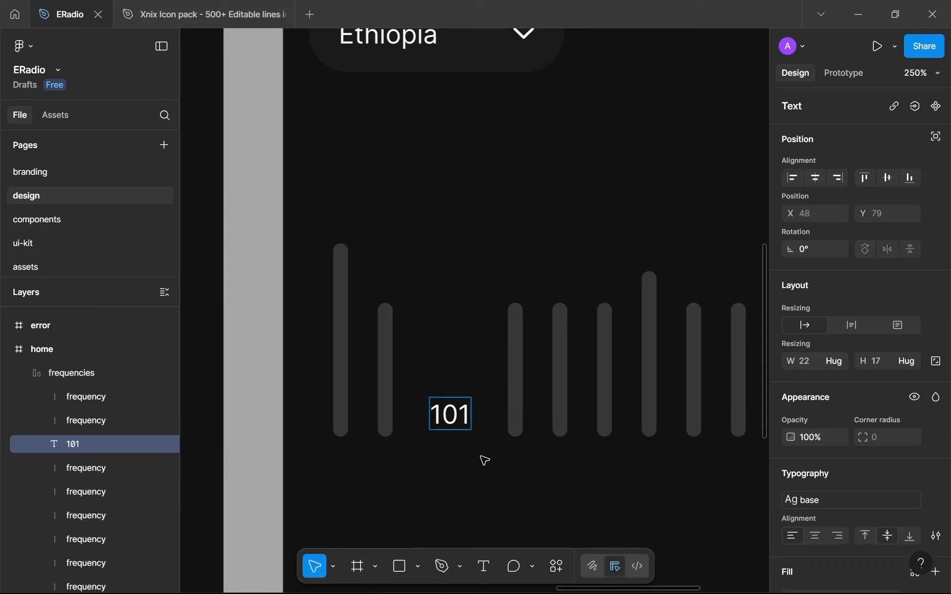
key(Escape)
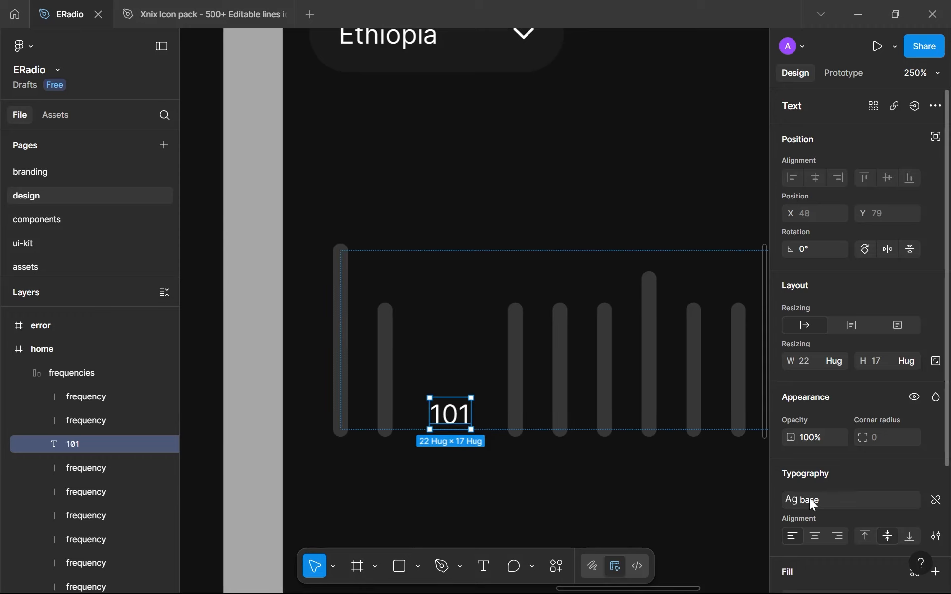
Detach the base text style from the 101 label and set its font size to 12
click(935, 501)
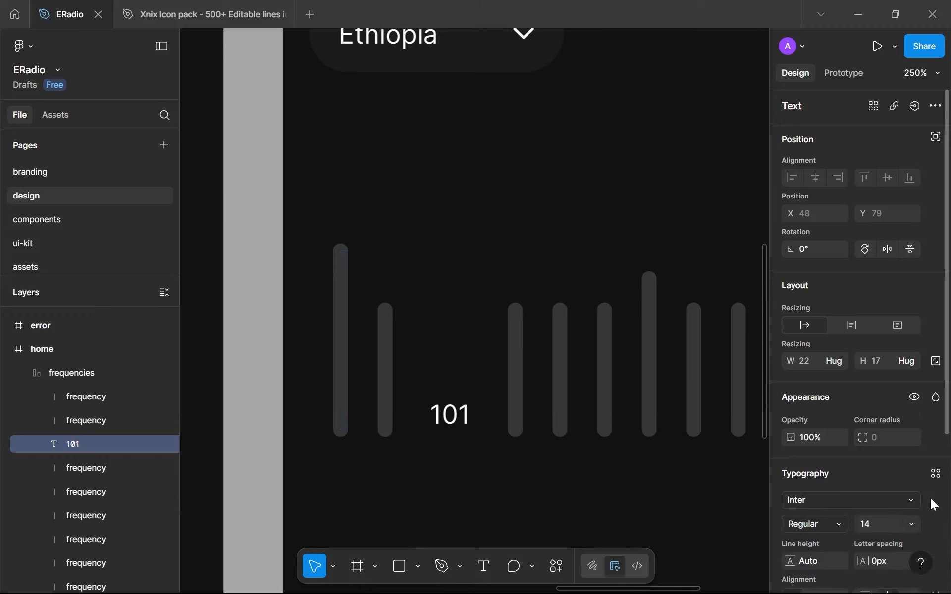
scroll(894, 490, down, 3)
click(874, 456)
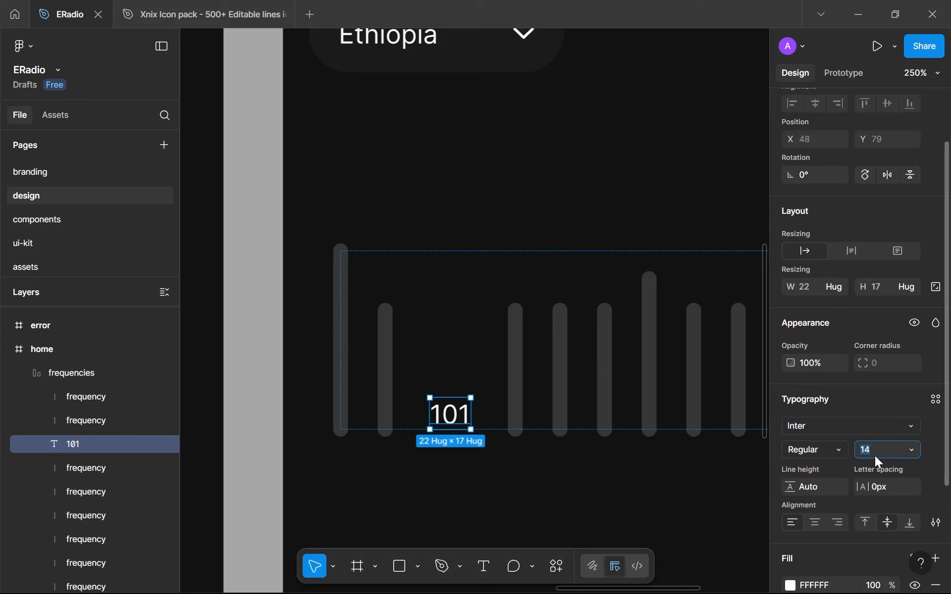
text(12)
key(Return)
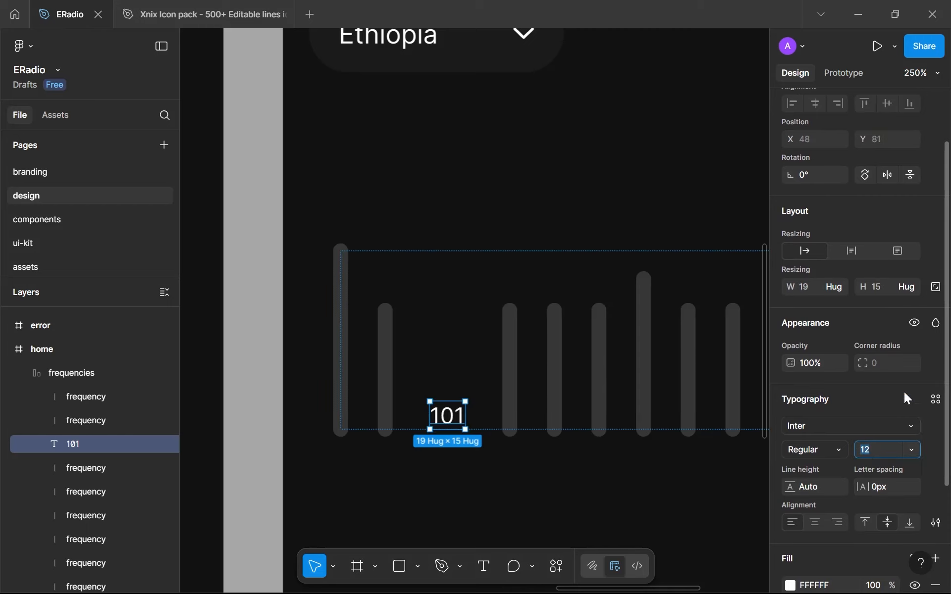
Create a new text style named sm from the 101 label's typography
click(934, 399)
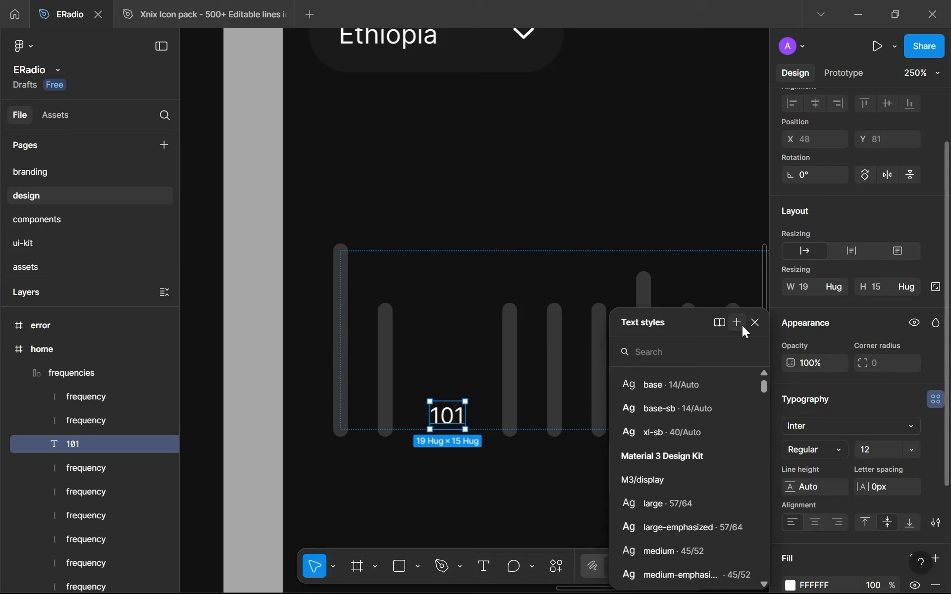
click(742, 325)
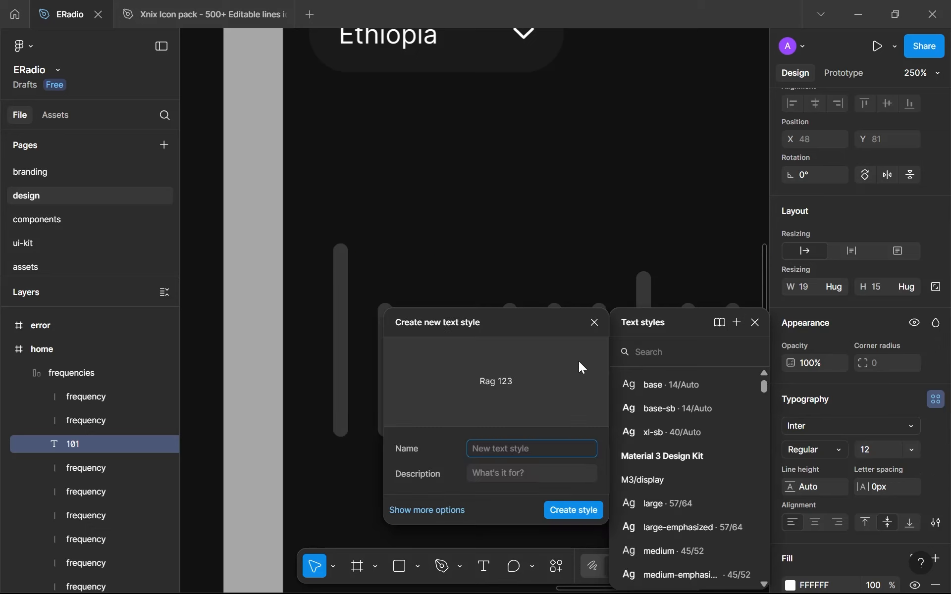
text(sm)
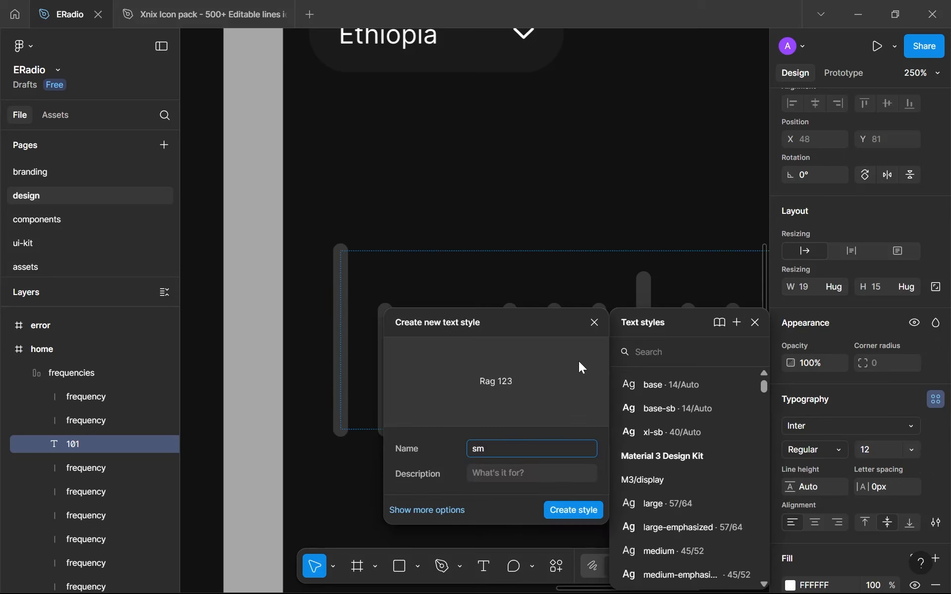
key(Return)
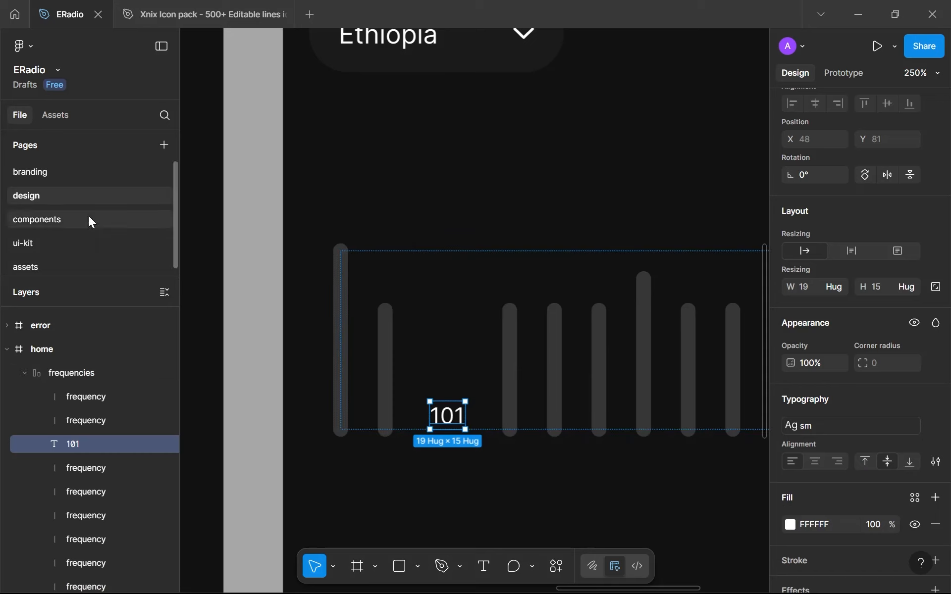
On the branding page, duplicate the base sample line in the typography frame and apply the sm text style to the copy
click(52, 168)
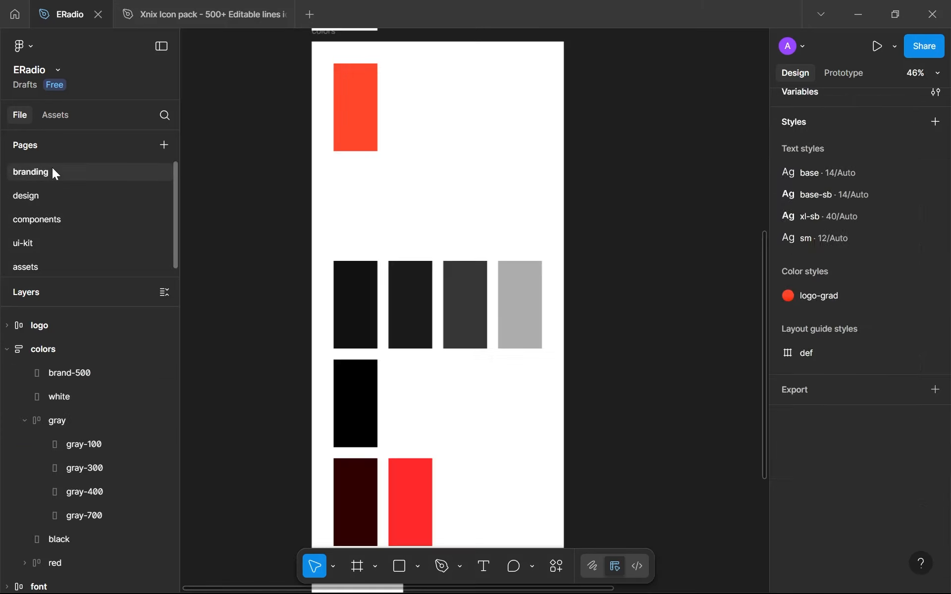
scroll(375, 403, down, 10)
ctrl+scroll(374, 206, up, 3)
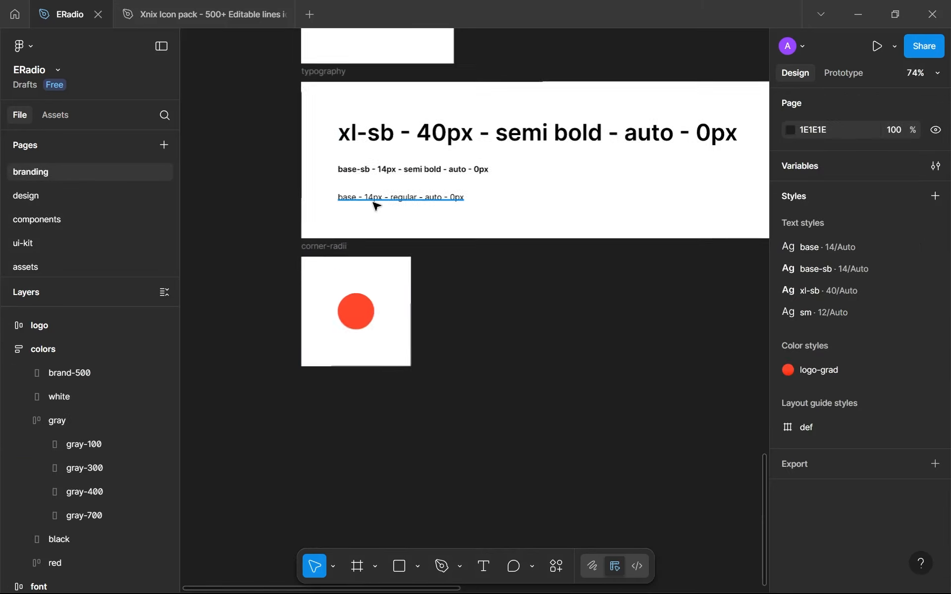
click(374, 202)
key(ctrl+d)
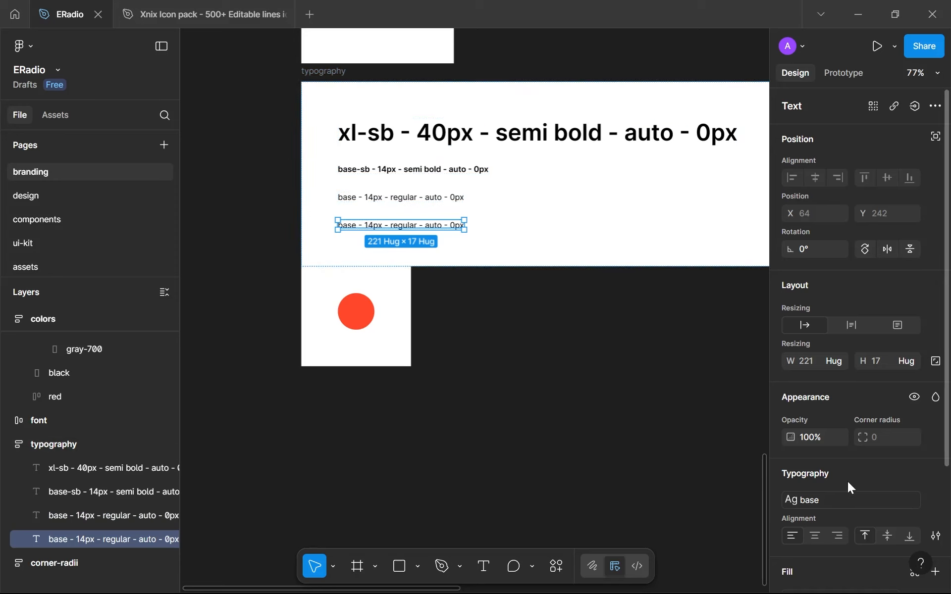
click(863, 500)
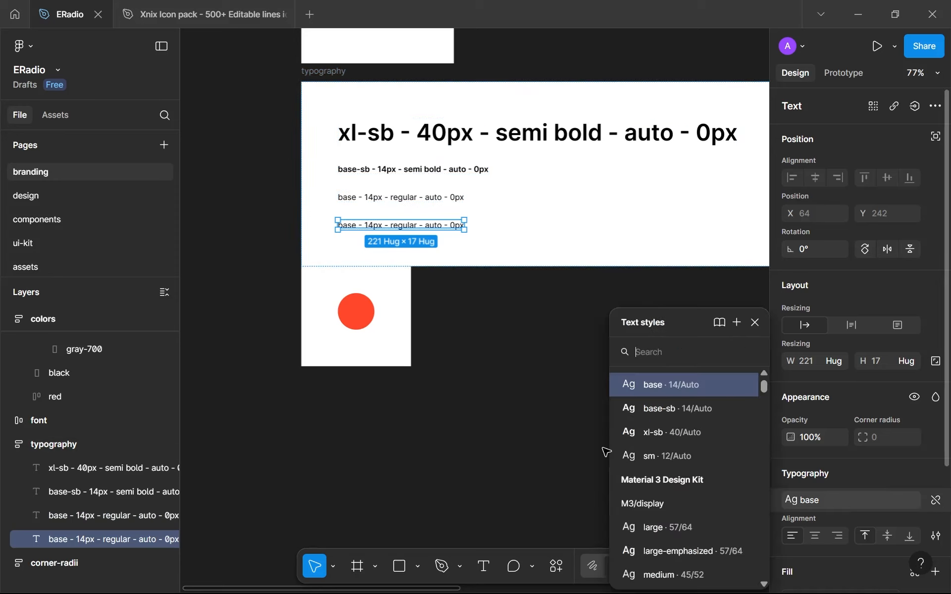
click(664, 453)
Change the duplicated typography sample's text to "sm - 12px - regular - auto - 0px"
ctrl+scroll(340, 231, up, 3)
key(Return)
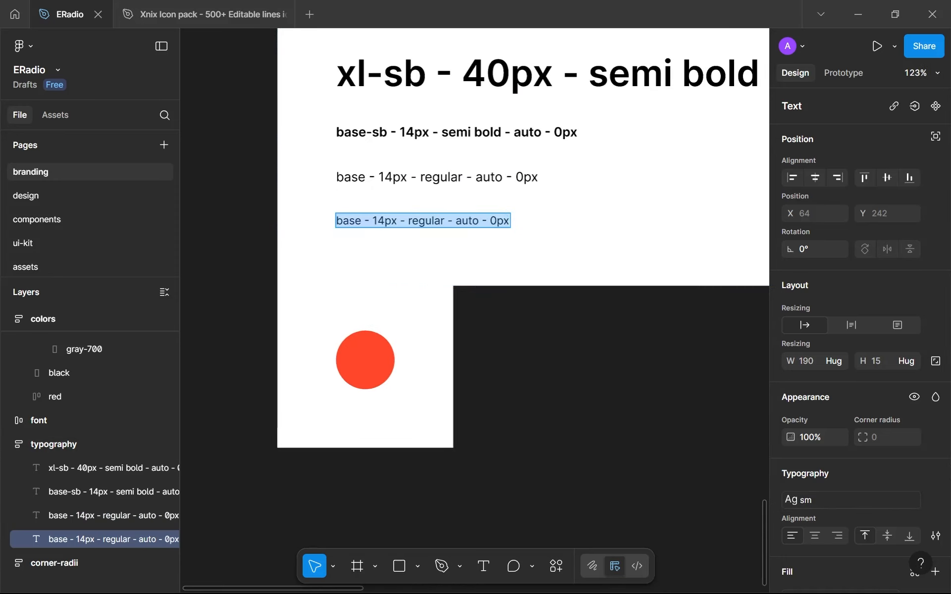
click(378, 221)
key(BackSpace)
text(2)
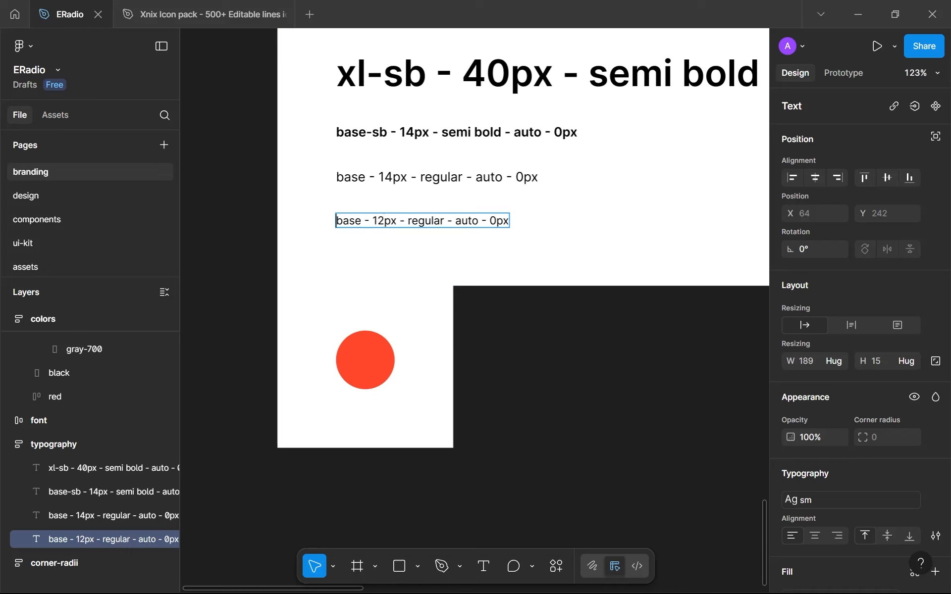
key(ctrl+BackSpace)
text(sm)
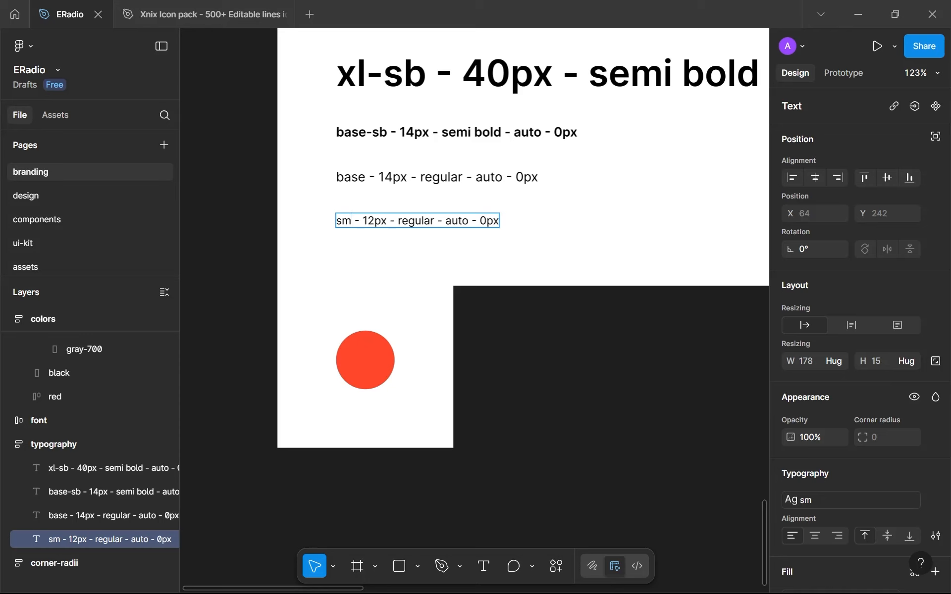
key(Escape)
Move the corner-radii frame down to Y 2368 so it clears the typography frame
click(370, 335)
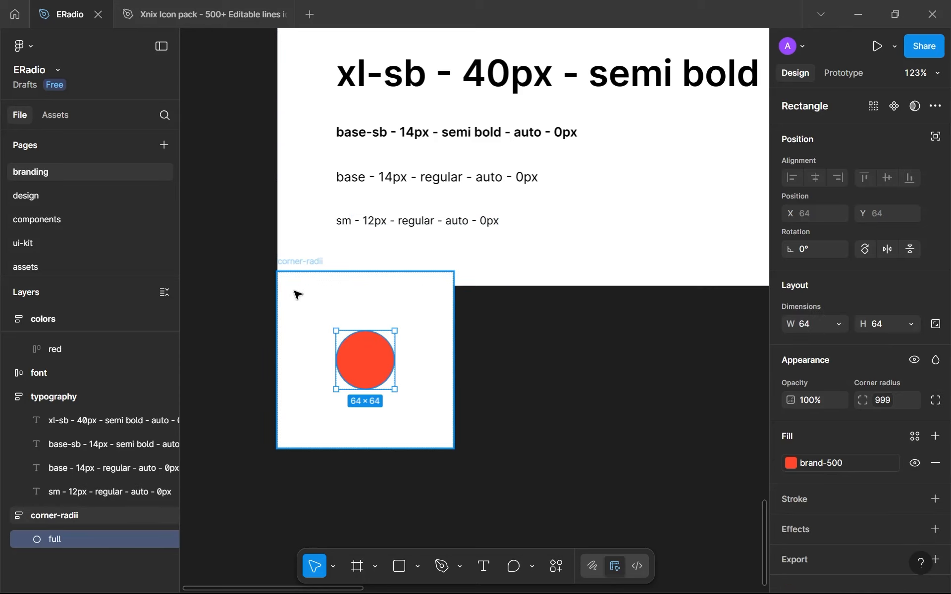
click(303, 266)
drag(304, 266, 304, 293)
drag(306, 302, 303, 323)
key(alt+Up)
key(alt+Up)
key(alt+Up)
key(alt+Up)
key(alt+Up)
key(alt+Up)
key(alt+Up)
key(alt+Up)
key(alt+Up)
key(alt+Up)
key(alt+Up)
key(alt+Up)
key(alt+Up)
key(alt+Up)
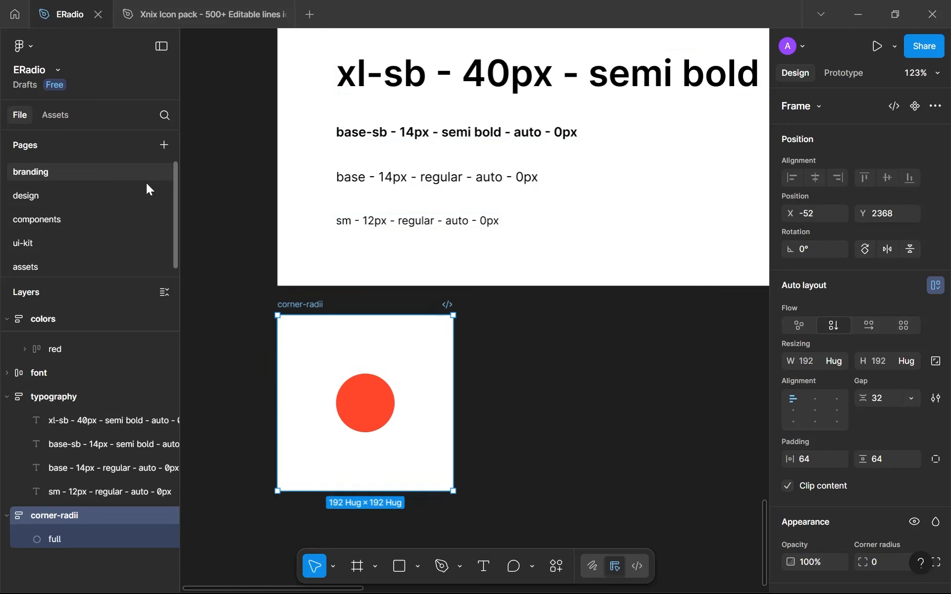
On the design page, wrap the first frequency line and the 101 label in an auto layout frame placed first in the row
click(116, 194)
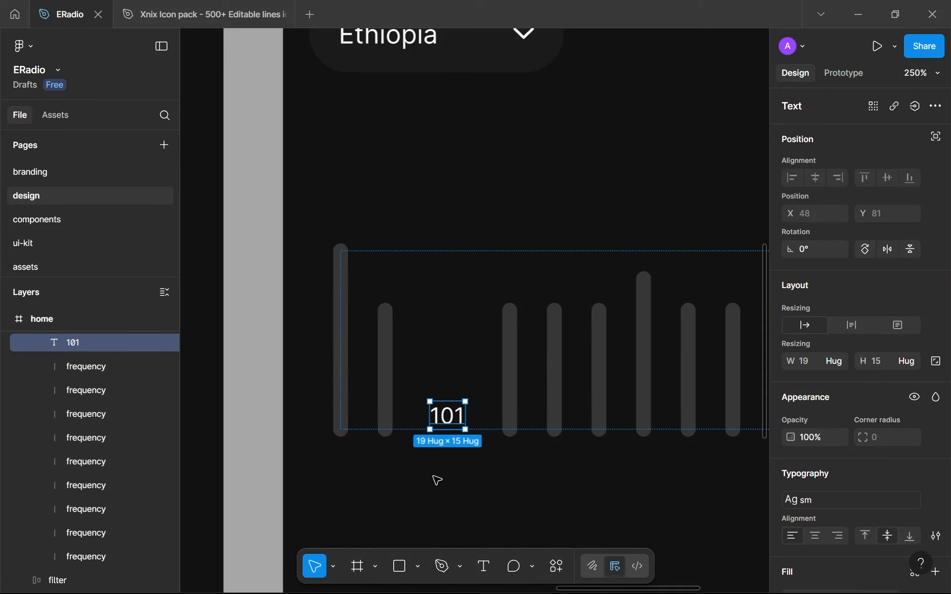
shift+click(346, 390)
key(shift+a)
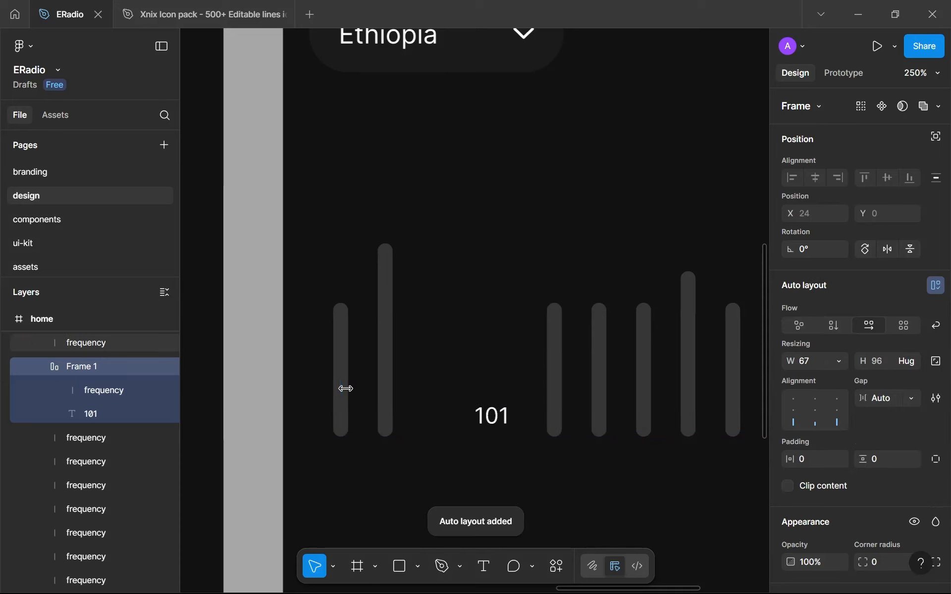
key(Left)
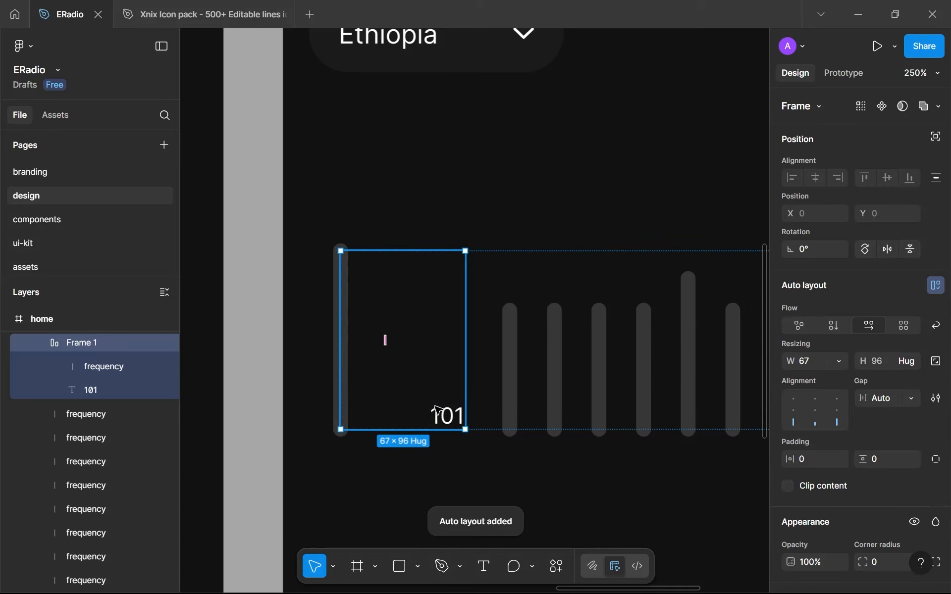
Rename the auto layout frame holding the first frequency line and 101 label as main-point
double_click(81, 347)
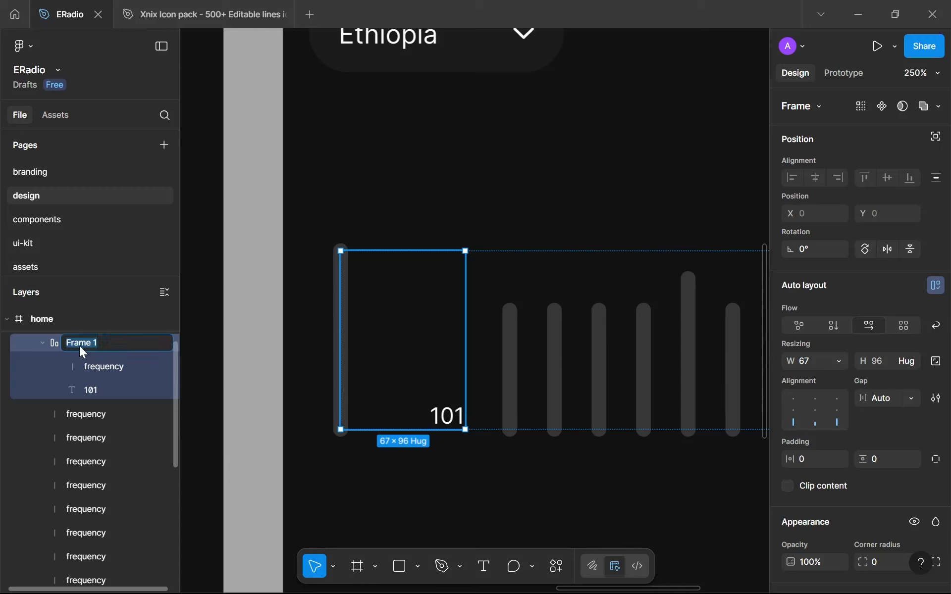
text(main-point)
key(Return)
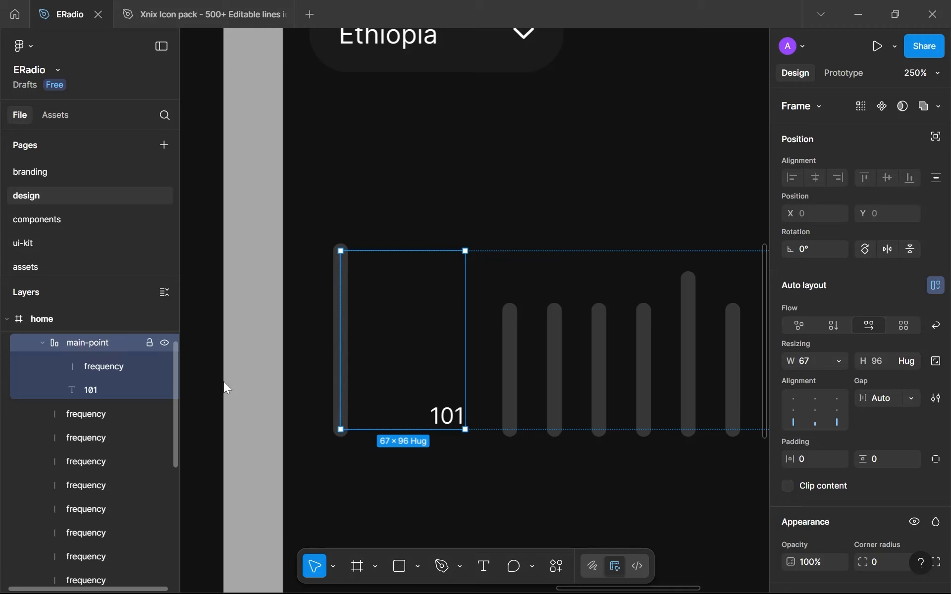
Give the main-point frame a vertical flow with a gap of 8 and centre its contents
click(837, 326)
click(872, 402)
text(16)
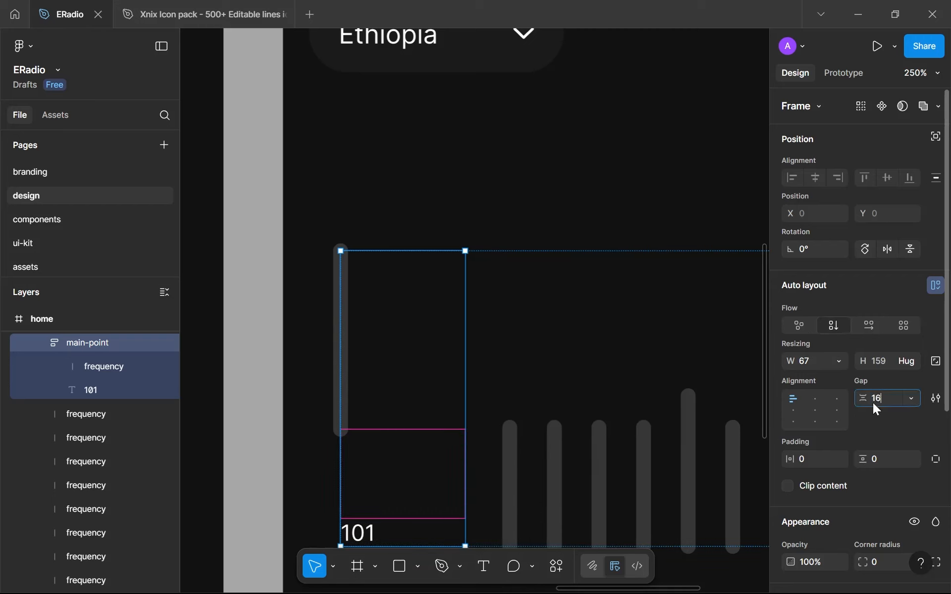
key(Return)
click(873, 404)
text(8)
key(Return)
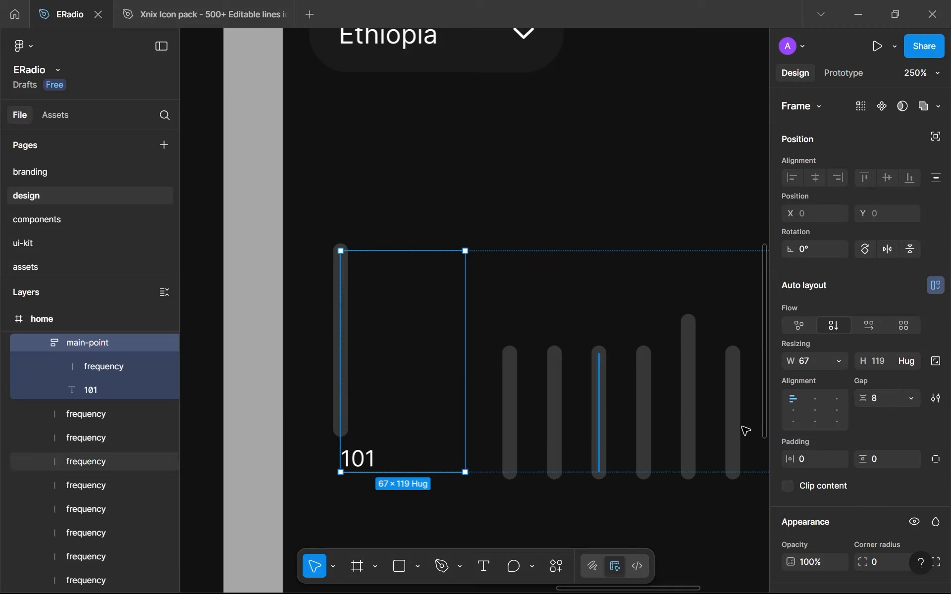
click(815, 410)
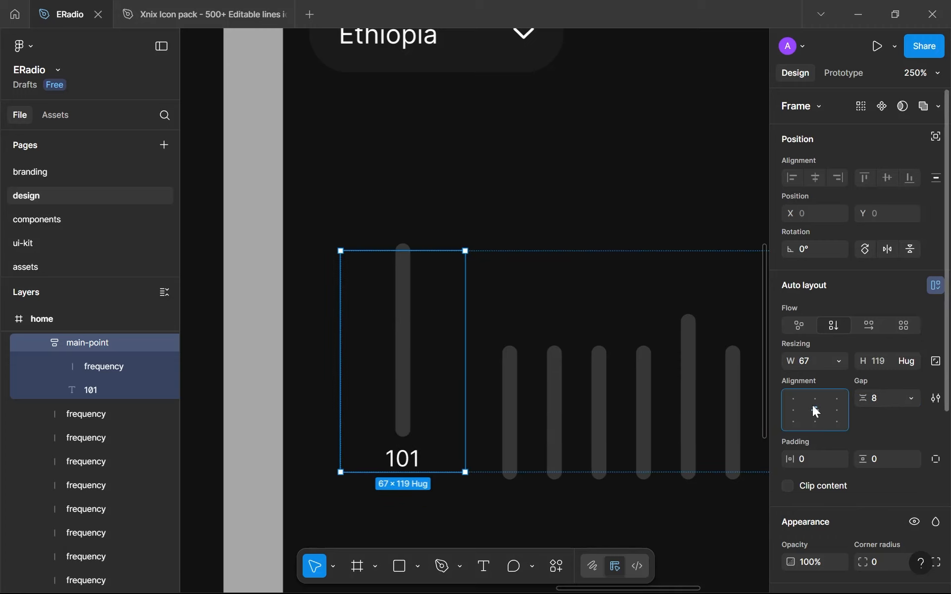
Move the 101 label above the frequency line within the main-point frame
click(404, 334)
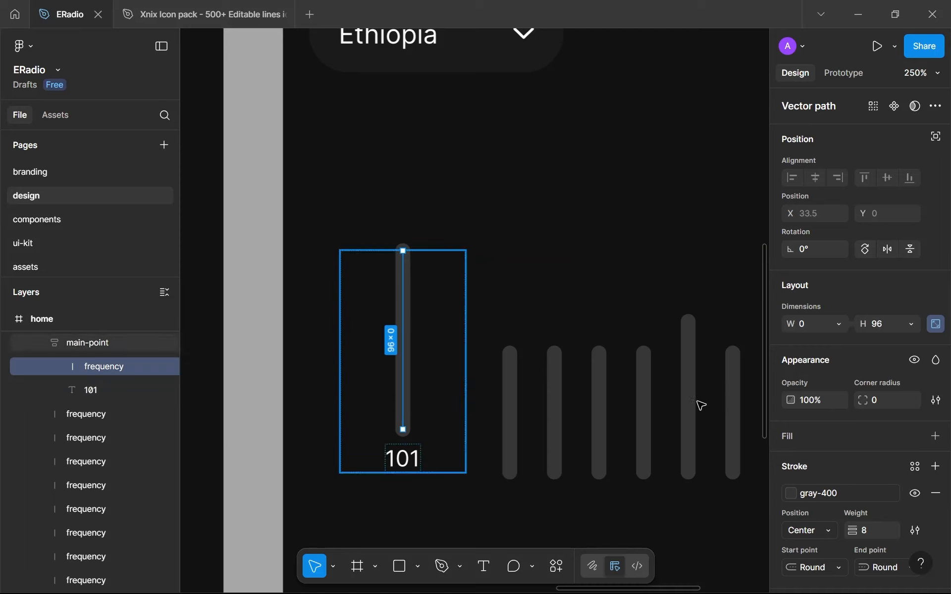
click(455, 370)
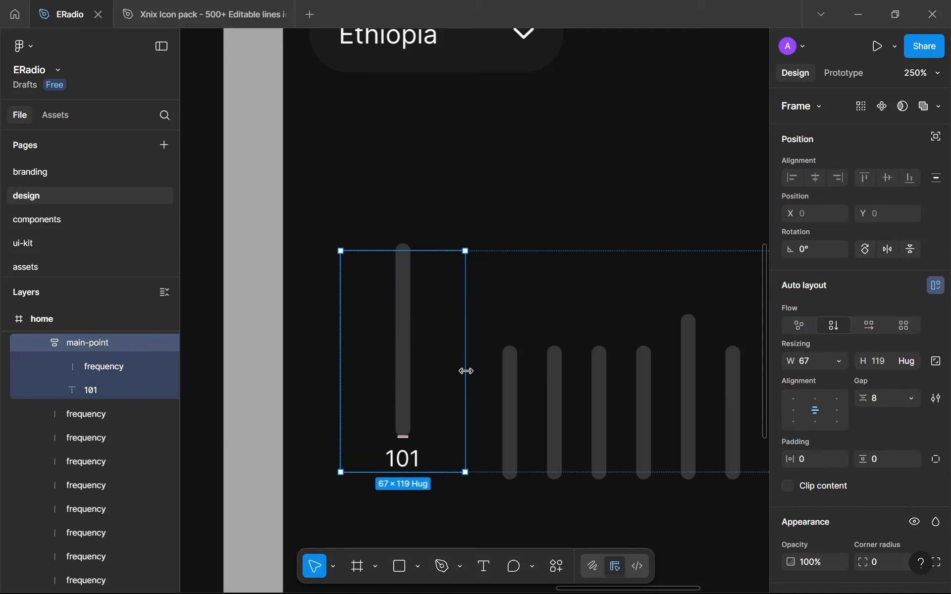
click(399, 466)
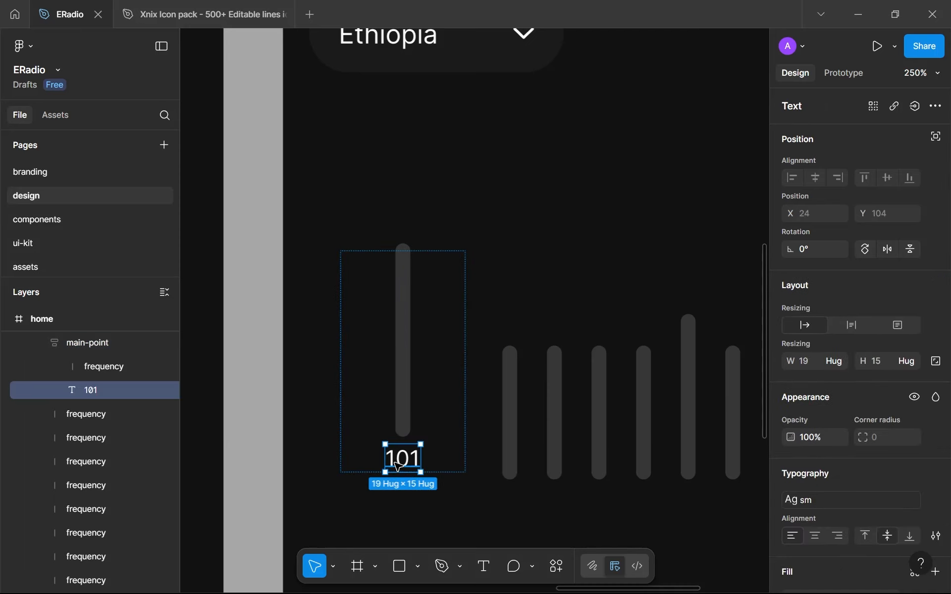
key(Up)
click(464, 506)
drag(448, 494, 369, 451)
scroll(369, 450, down, 2)
scroll(369, 451, up, 2)
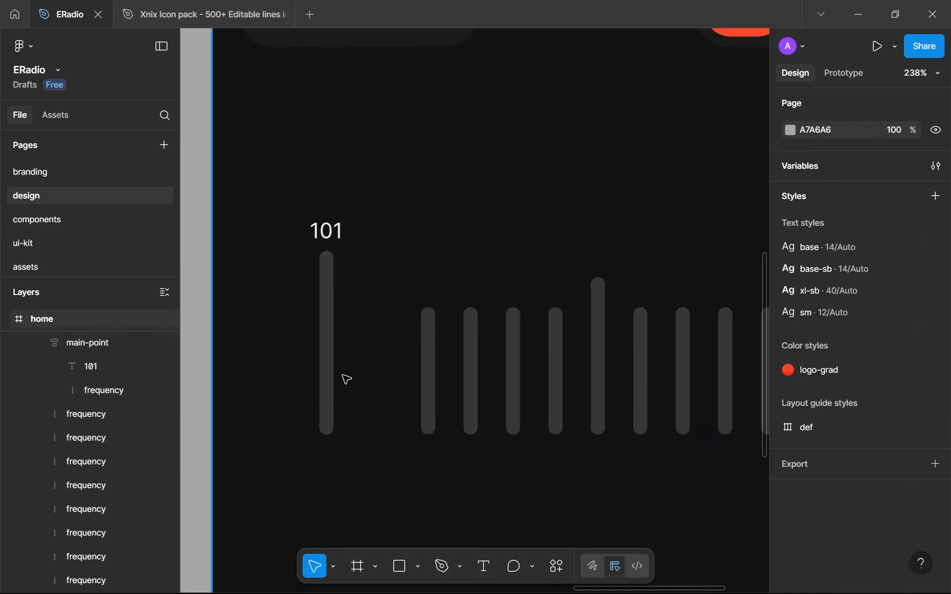
Narrow the main-point frame to a width of 8 so it matches the frequency line's thickness
double_click(308, 283)
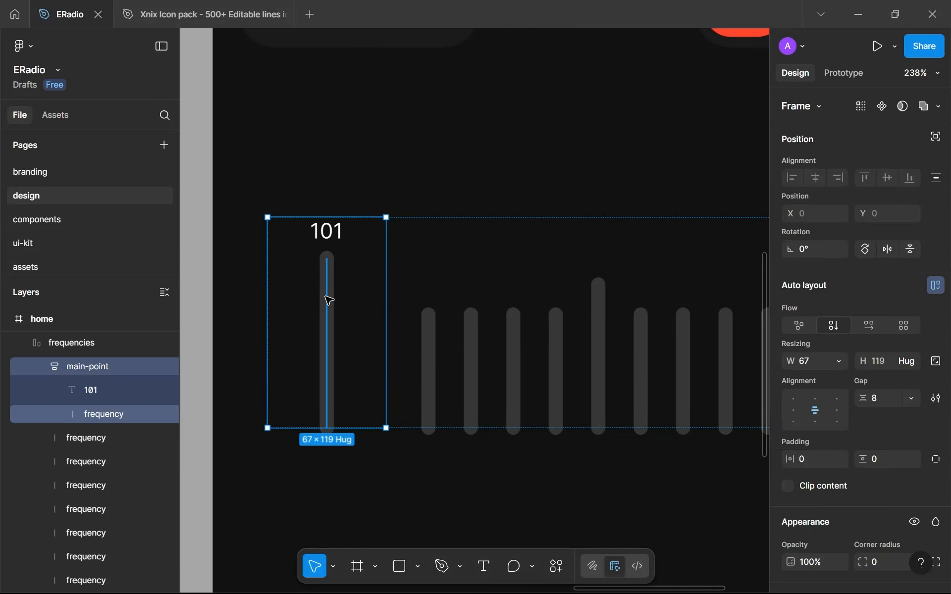
scroll(329, 300, up, 5)
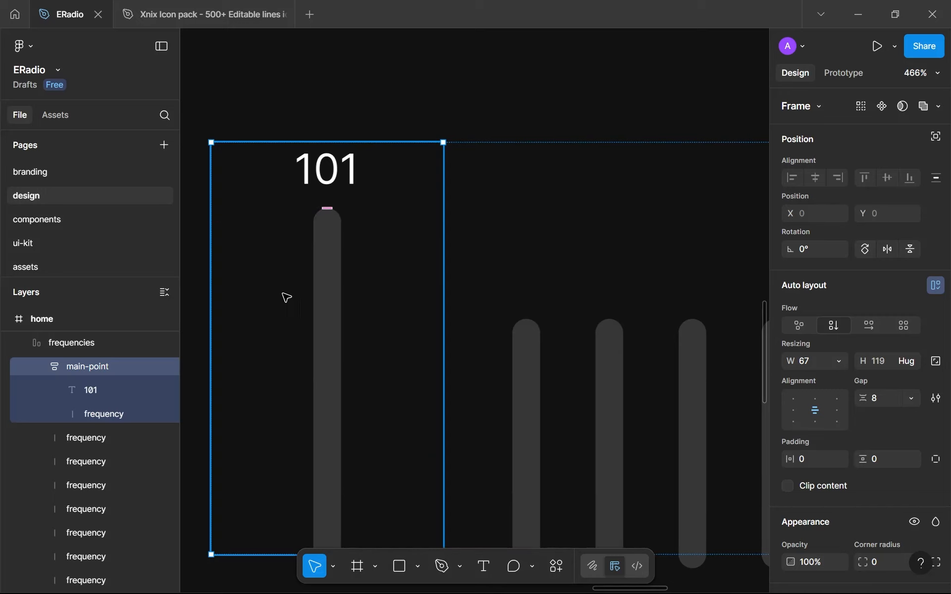
drag(212, 267, 342, 261)
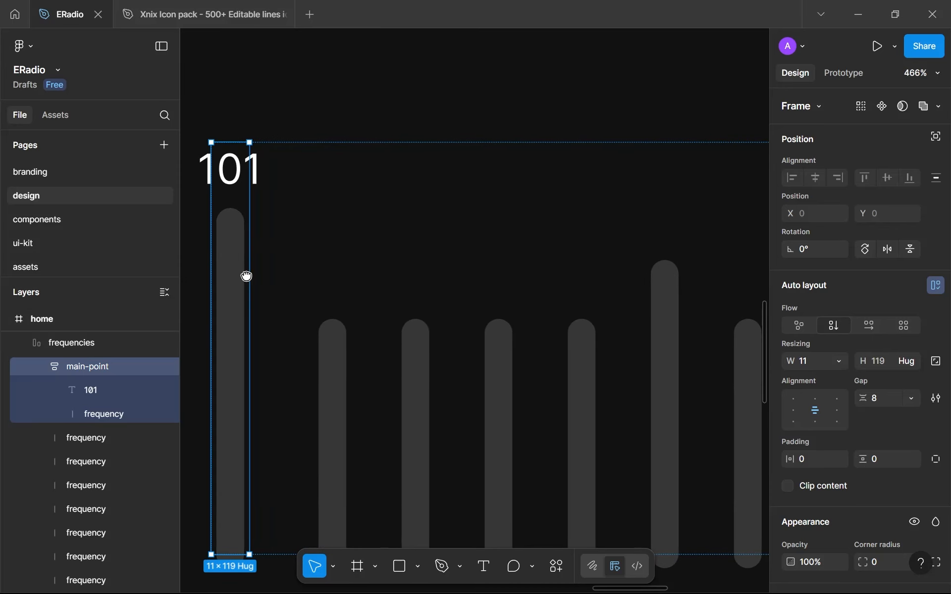
scroll(246, 276, up, 3)
scroll(365, 283, up, 2)
drag(367, 282, 384, 289)
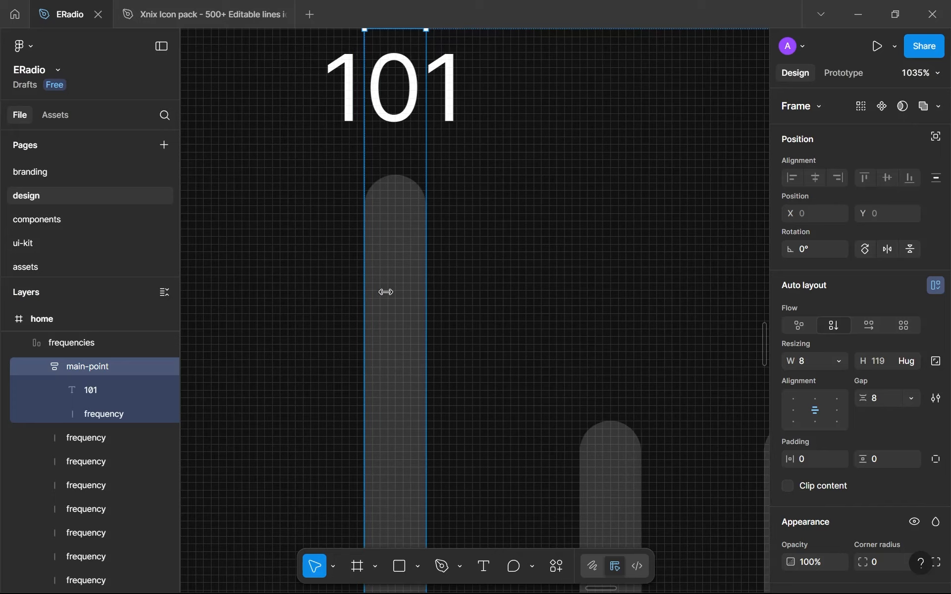
scroll(549, 276, down, 4)
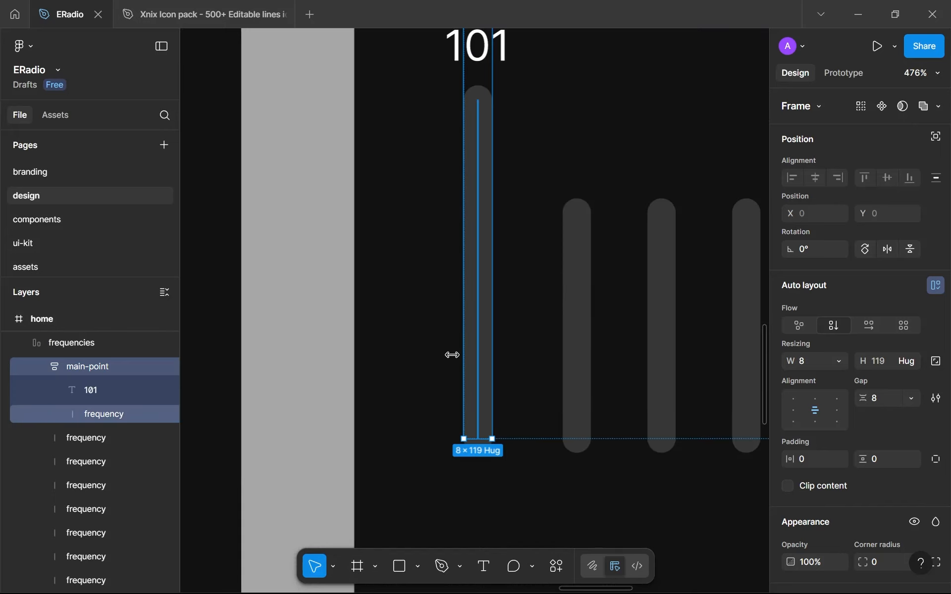
click(433, 359)
scroll(433, 359, down, 6)
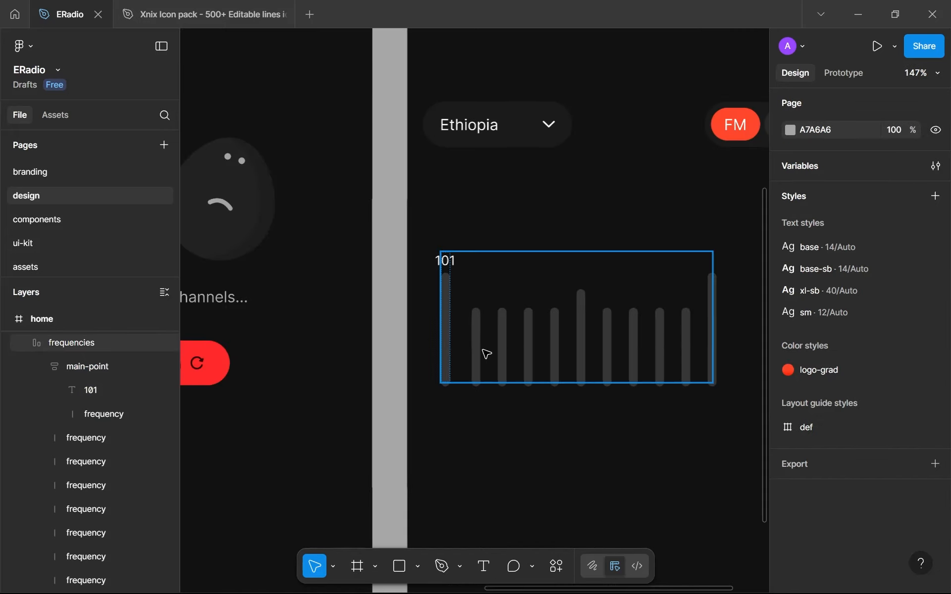
Replace the last frequency line in the row with a copy of the main-point frame
double_click(452, 342)
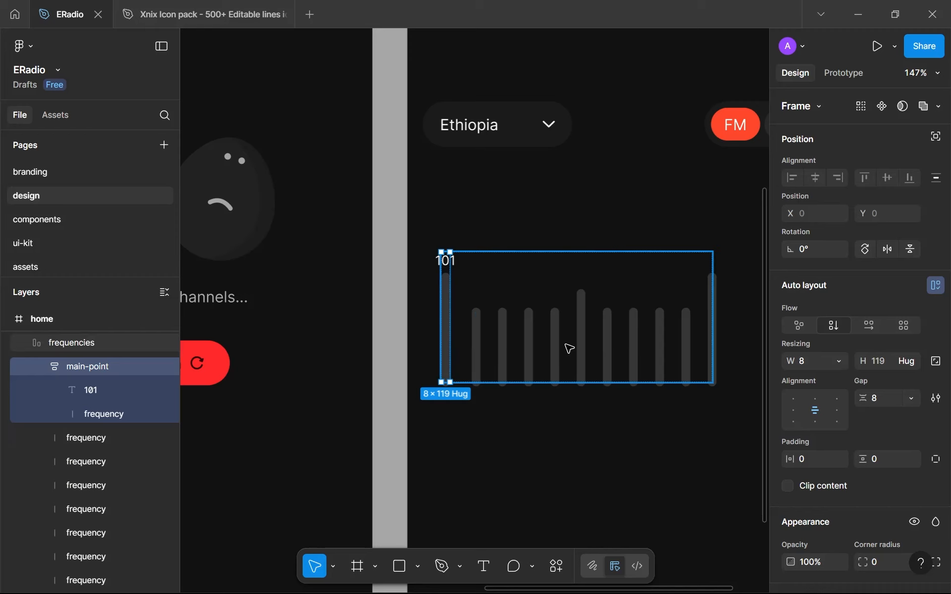
scroll(496, 349, up, 2)
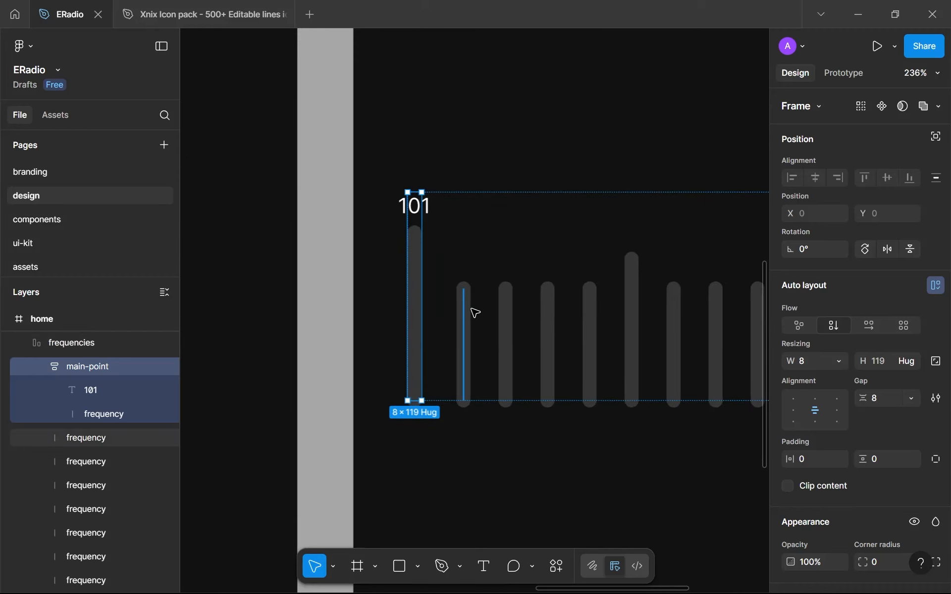
drag(472, 313, 382, 283)
scroll(426, 272, right, 5)
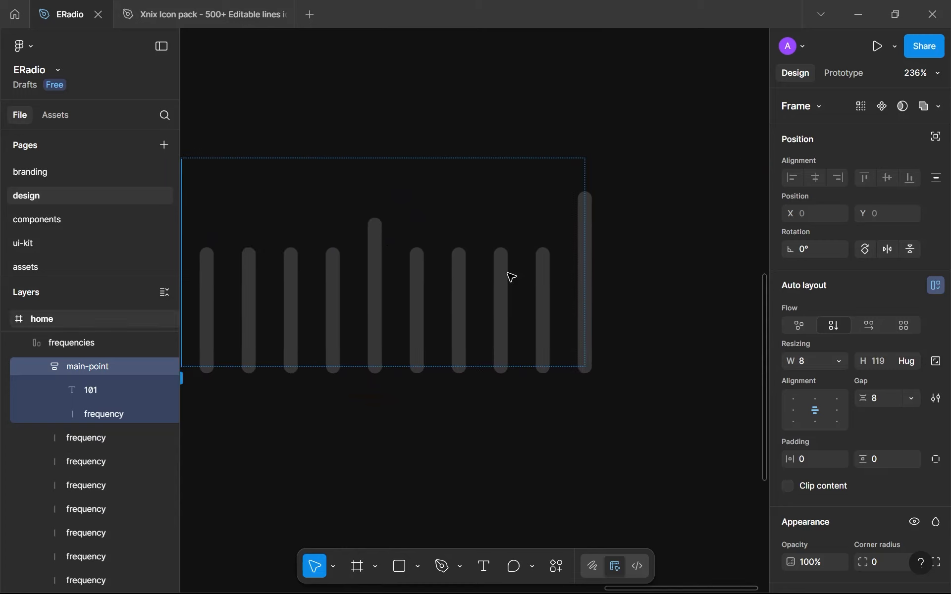
click(583, 232)
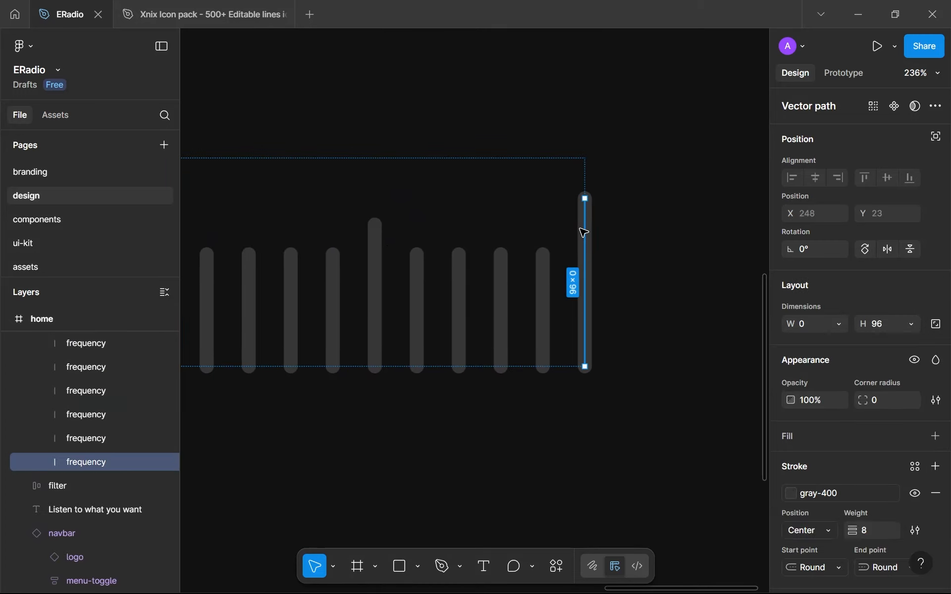
key(ctrl+shift+r)
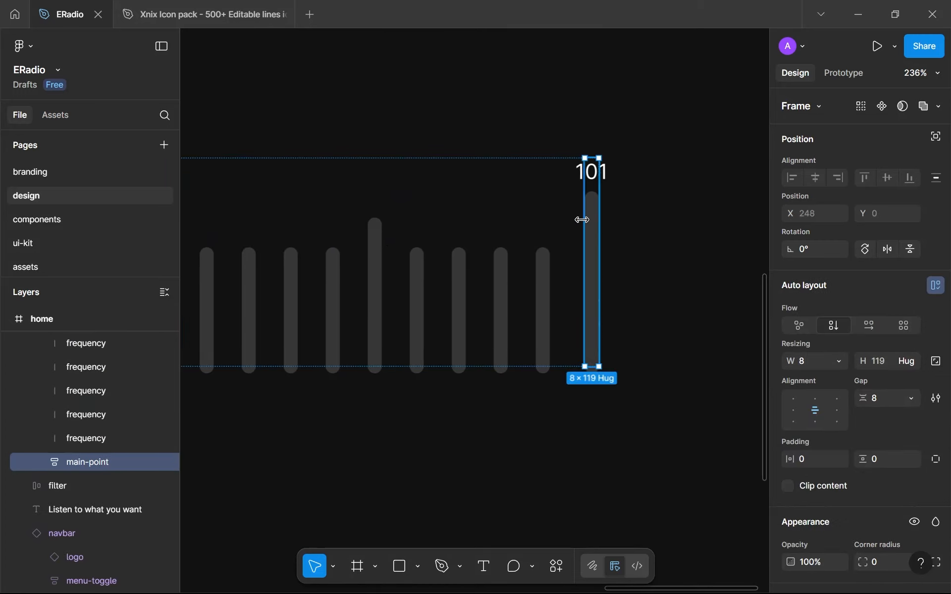
Change the number label above the last frequency line to 102
click(592, 172)
double_click(591, 173)
key(Right)
key(BackSpace)
text(2)
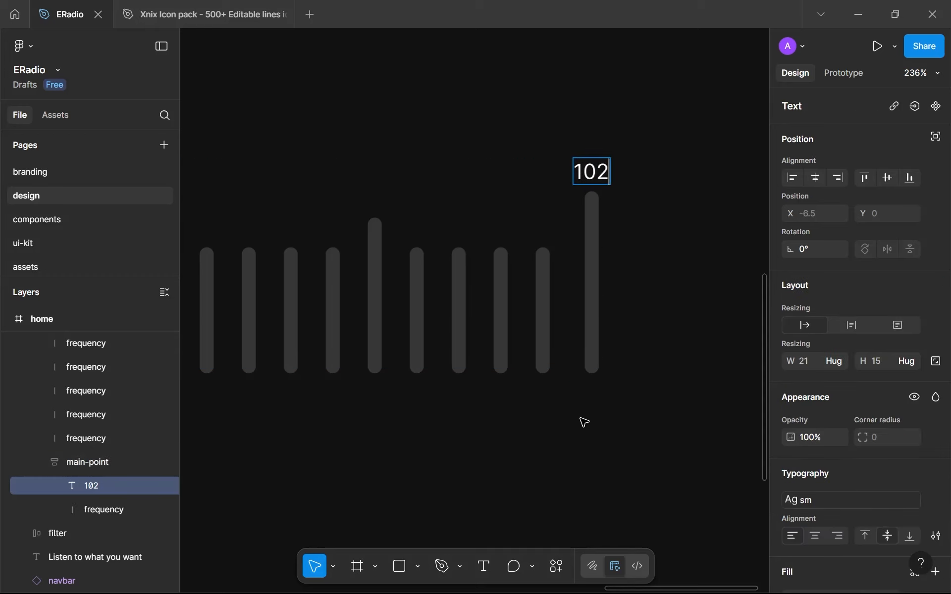
key(Escape)
scroll(582, 419, down, 5)
click(621, 415)
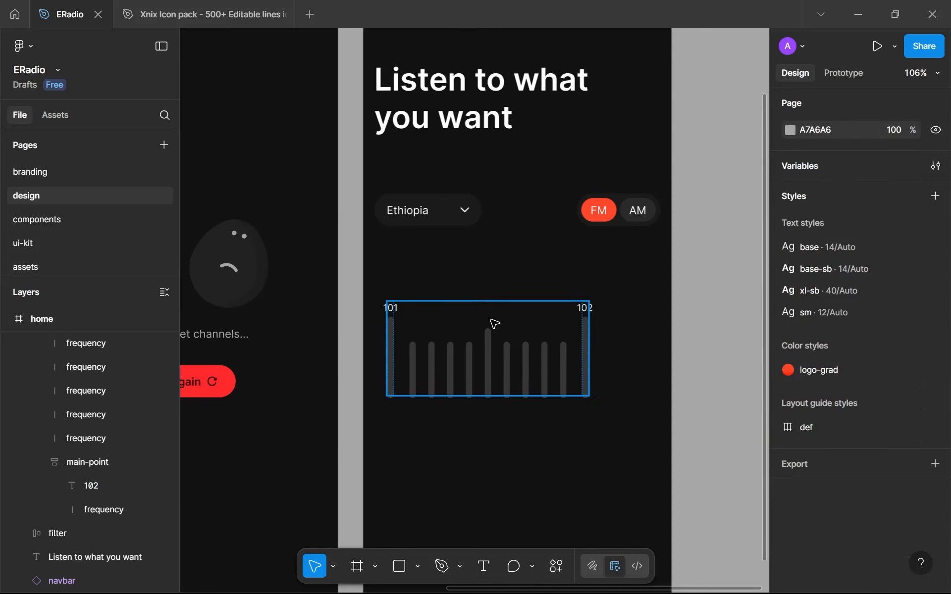
Move the frequencies frame out of the home screen onto the empty canvas and cut it from the page
click(538, 372)
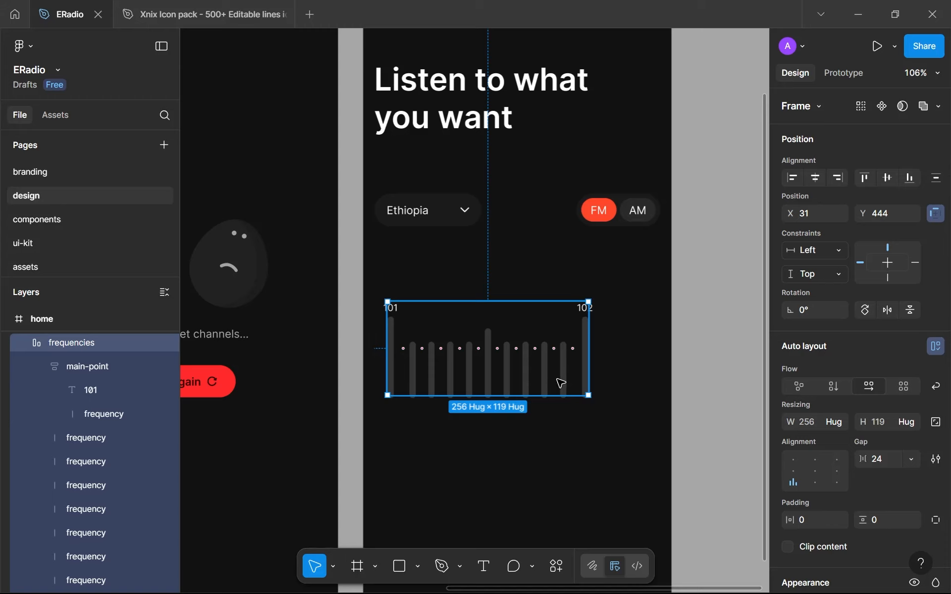
scroll(548, 374, down, 5)
drag(525, 362, 612, 332)
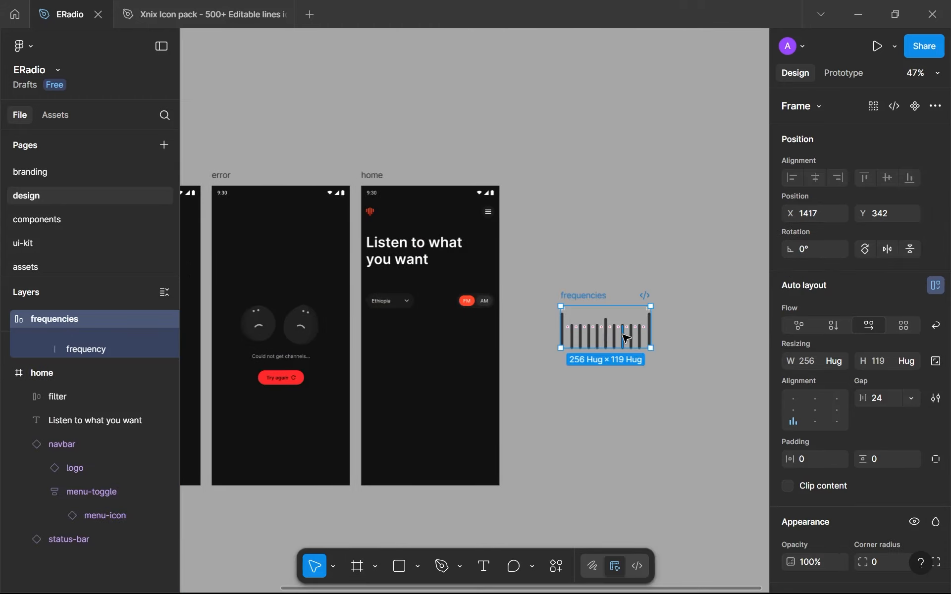
key(Delete)
On the components page, duplicate the selection frame and name the copy frequencies
click(51, 219)
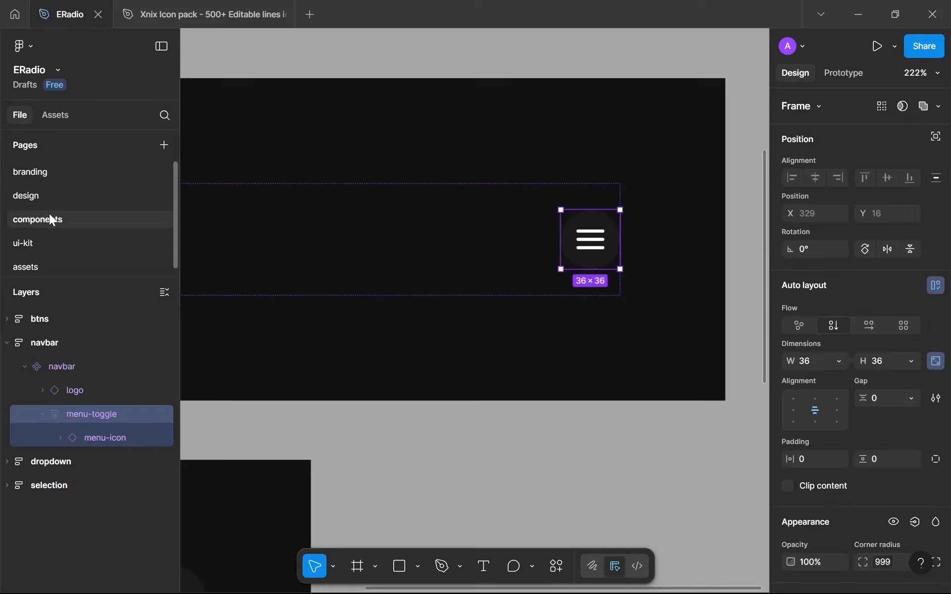
scroll(246, 247, down, 10)
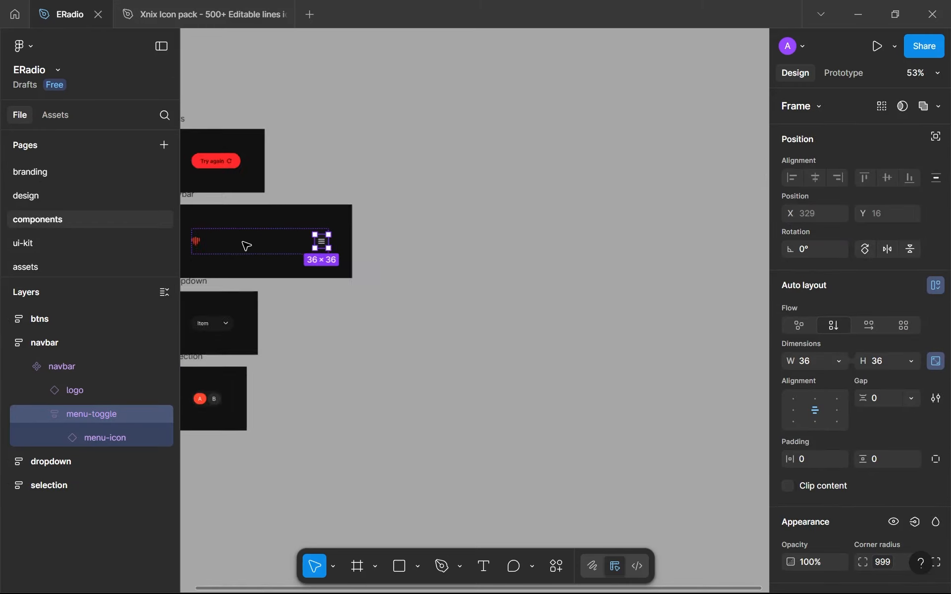
scroll(295, 199, up, 5)
scroll(296, 199, up, 3)
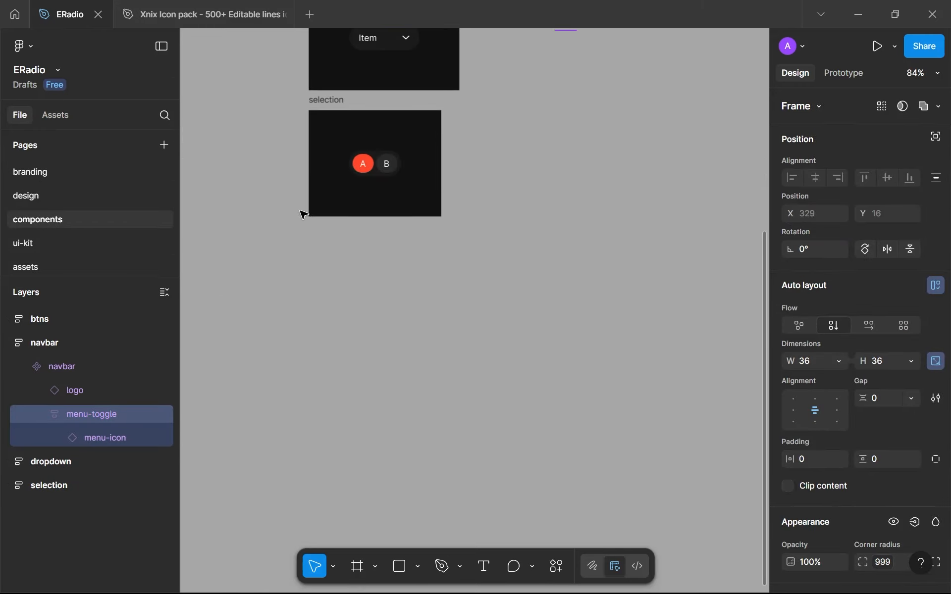
click(337, 102)
alt+drag(338, 102, 484, 101)
double_click(488, 99)
text(f)
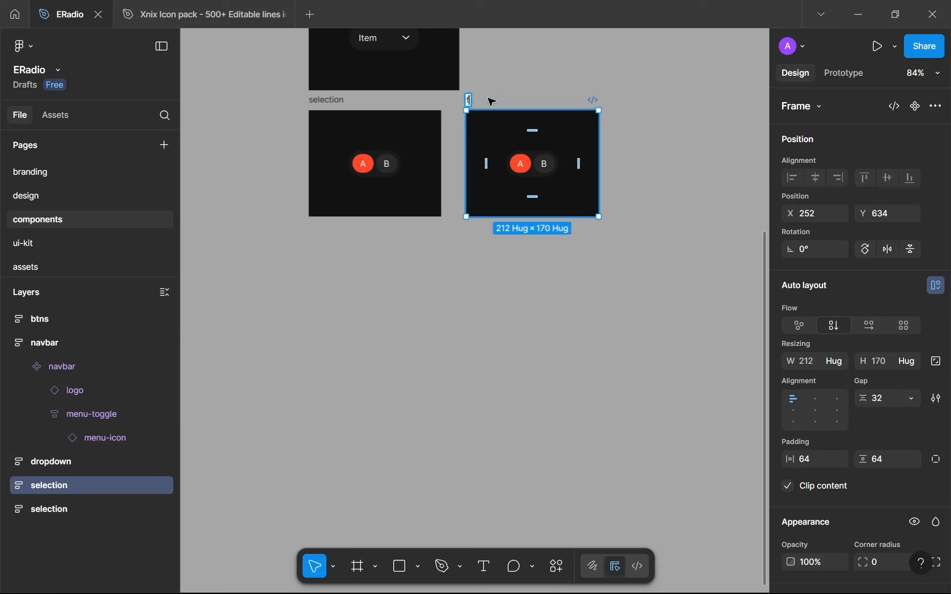
text(reque)
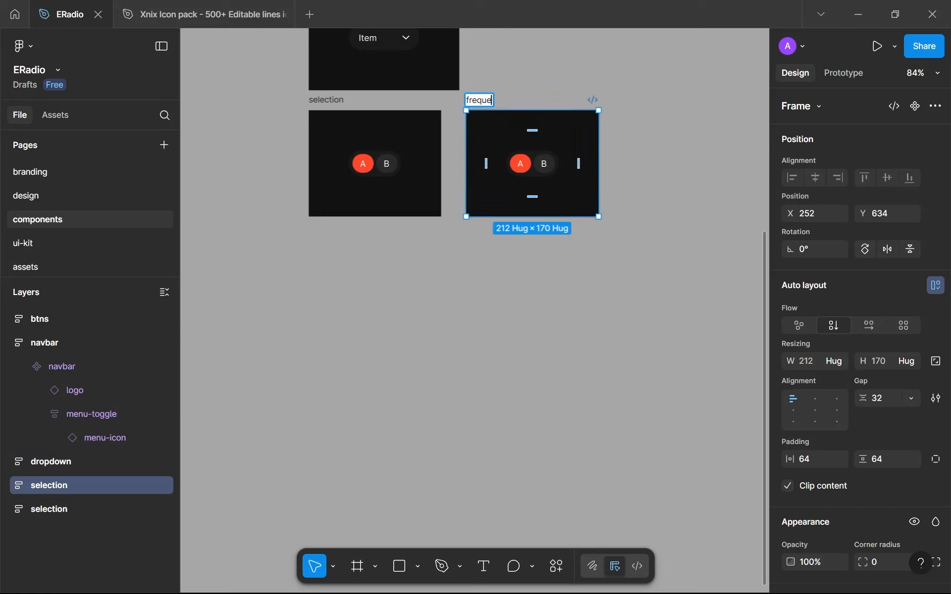
text(ncies)
key(Return)
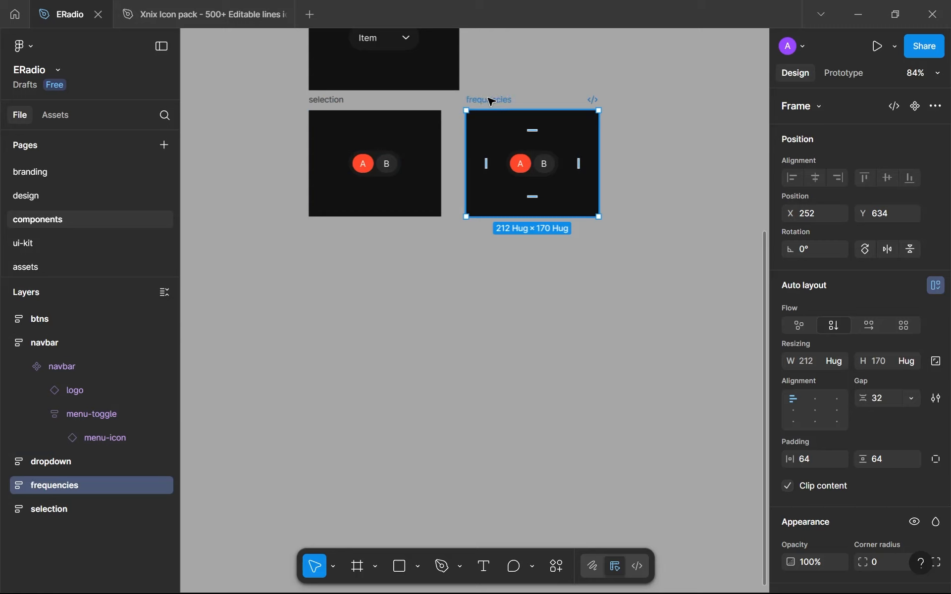
Place the frequencies frame below the selection frame and replace its A/B selection component with the cut frequency scale
drag(501, 100, 344, 227)
click(392, 297)
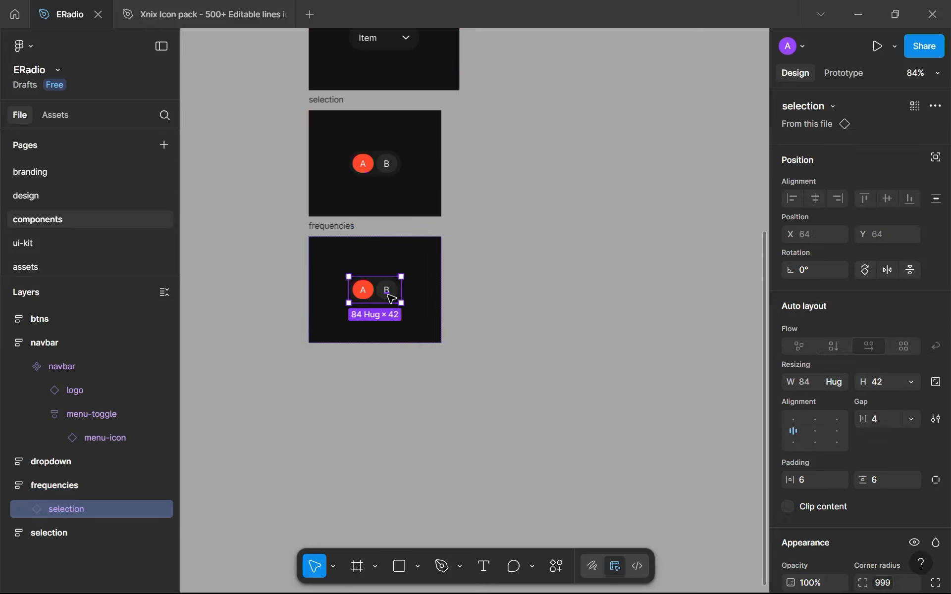
key(ctrl+shift+r)
scroll(389, 297, up, 3)
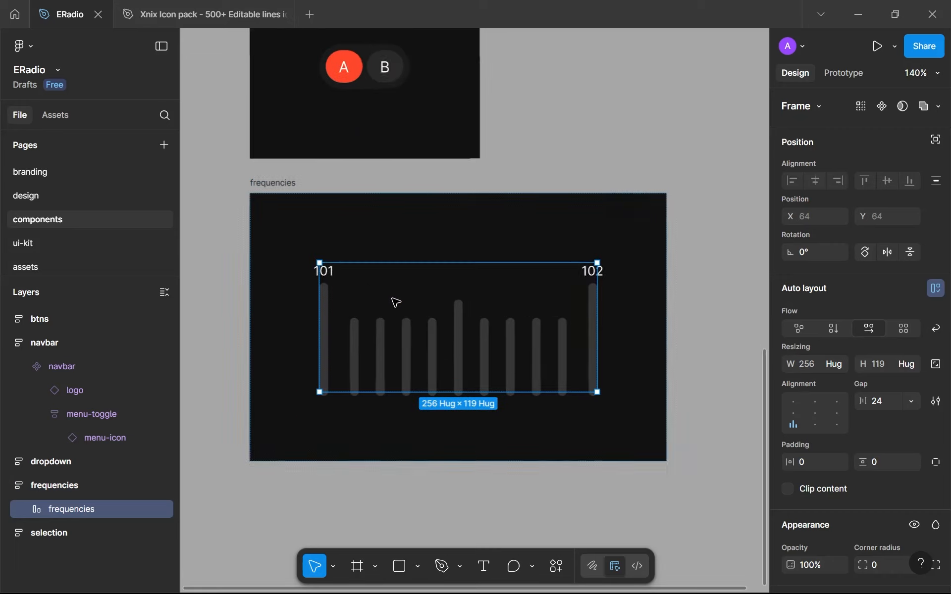
scroll(342, 271, up, 3)
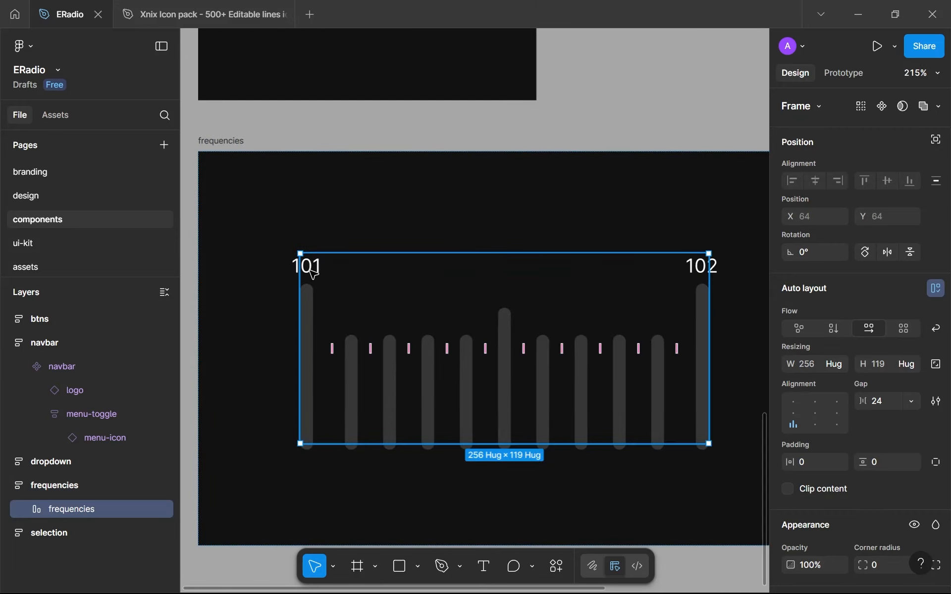
Change the number label above the first line of the frequency scale to 99
double_click(312, 272)
click(312, 272)
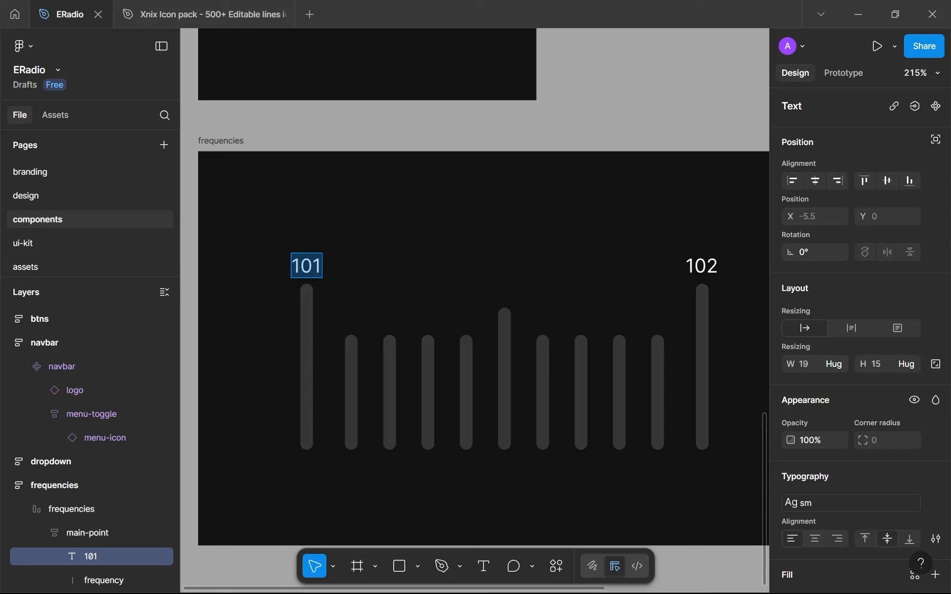
text(99)
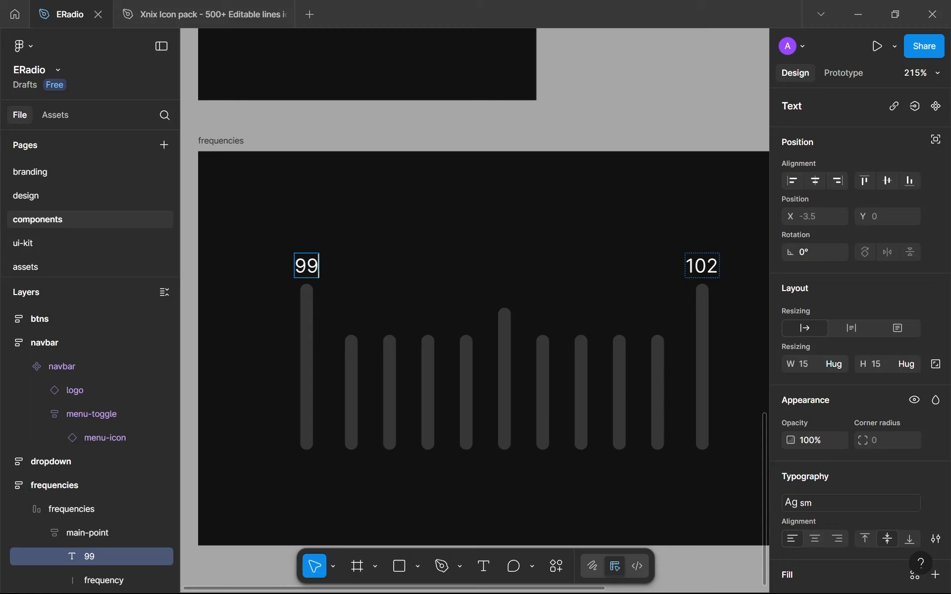
Set the number label above the scale's first line to 100 and the label above its last line to 101
key(BackSpace)
key(BackSpace)
text(100)
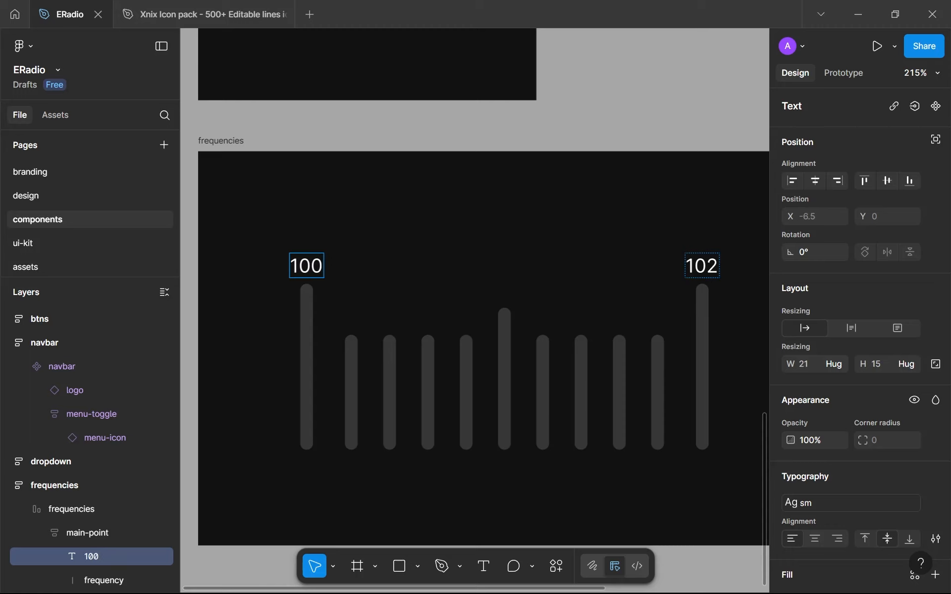
double_click(702, 266)
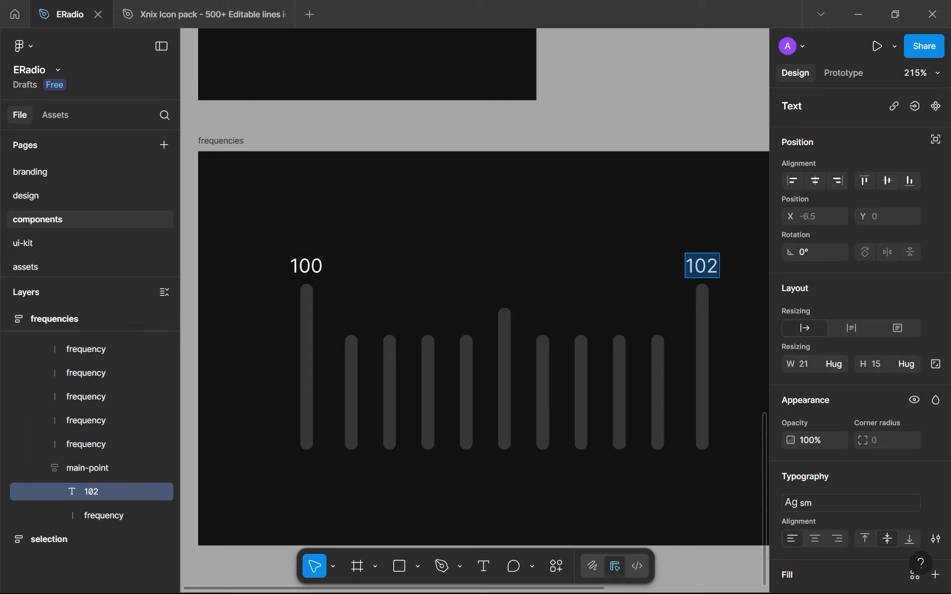
text(101)
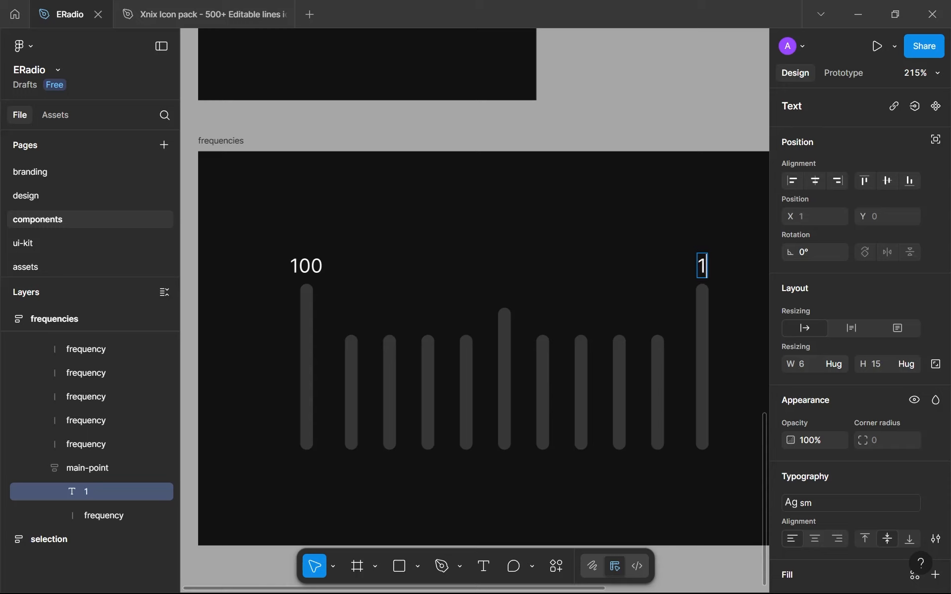
scroll(618, 405, down, 5)
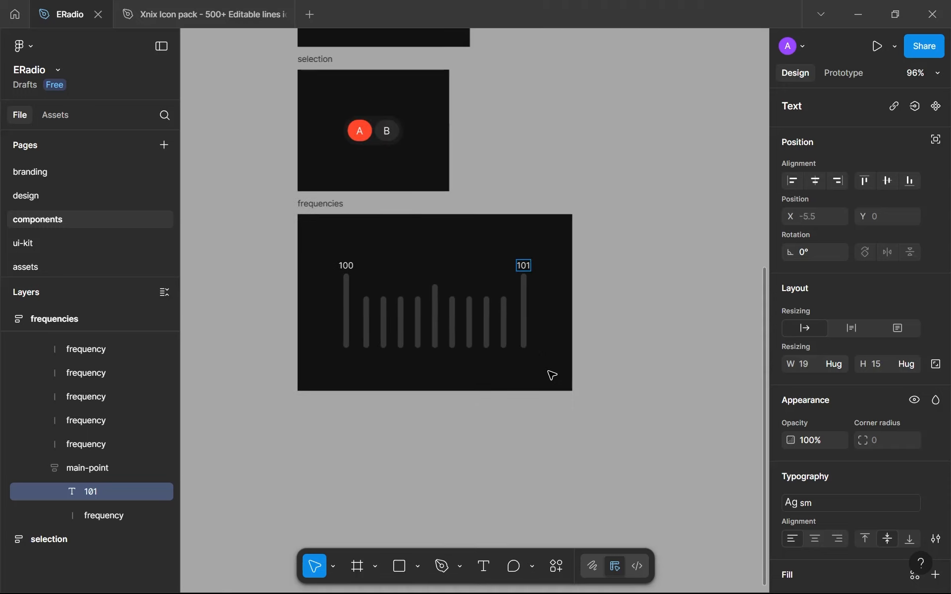
key(Escape)
Duplicate the four short lines just before the 101 line and move the copies to the end of the scale
scroll(448, 322, up, 3)
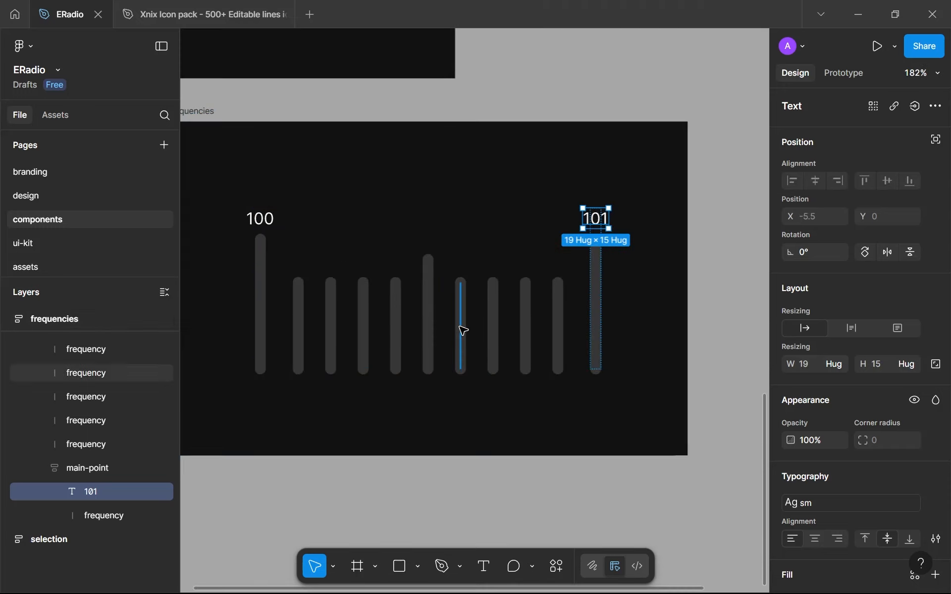
click(463, 331)
shift+click(494, 321)
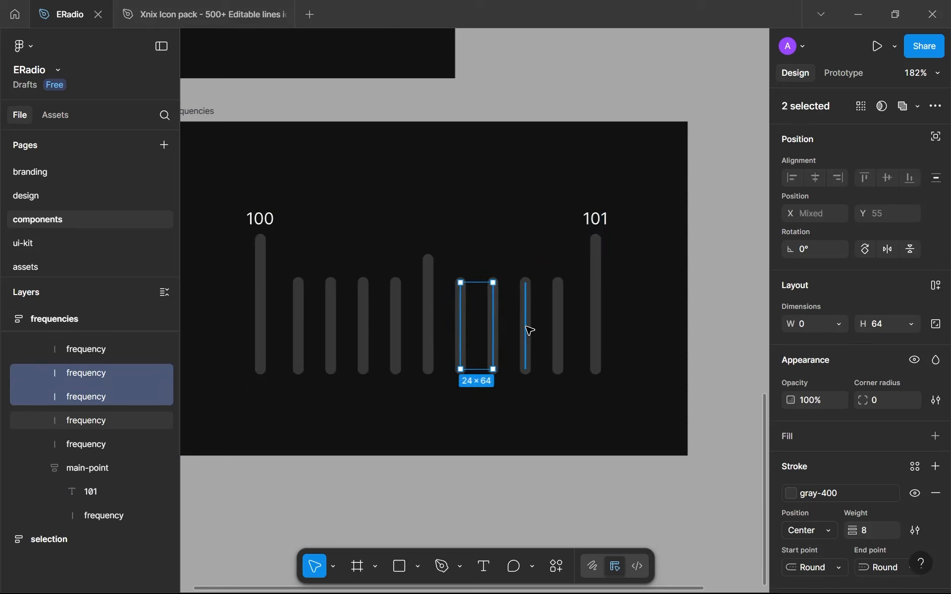
shift+click(526, 329)
shift+click(558, 330)
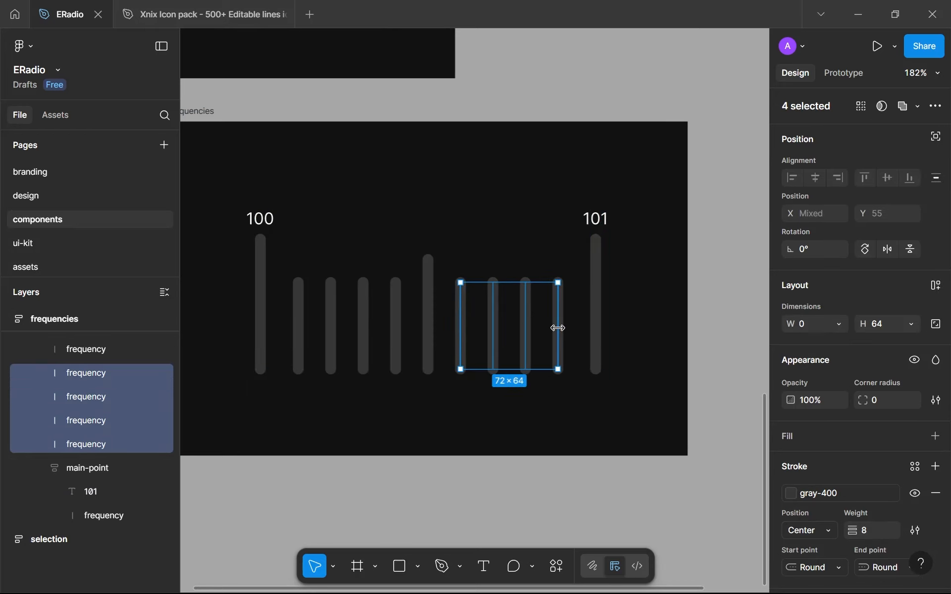
key(ctrl+d)
key(Right)
key(Right)
key(Right)
key(Right)
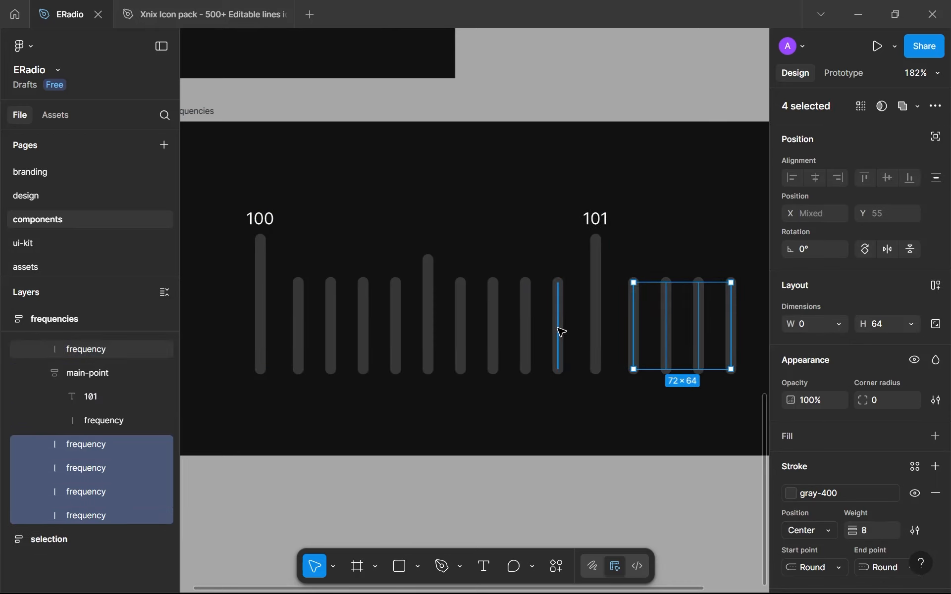
Duplicate the medium-height line between 100 and 101 and move the copy to the end of the scale
click(434, 315)
key(ctrl+d)
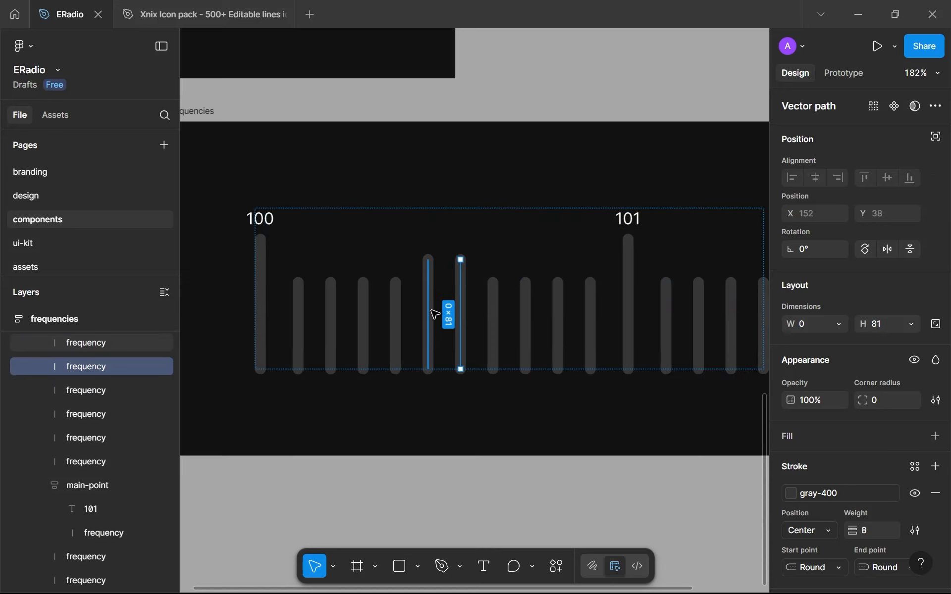
key(Right)
key(Right)
key(Right)
key(Right)
key(Right)
key(Right)
key(Right)
key(Right)
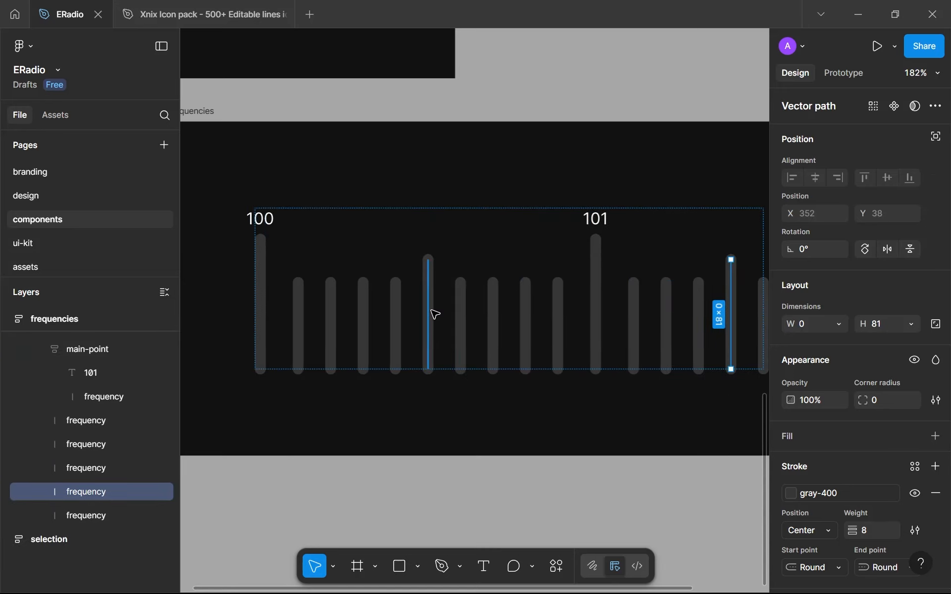
key(Right)
Duplicate the four short lines following 101 so the copies sit after the last medium-height line
scroll(446, 322, down, 5)
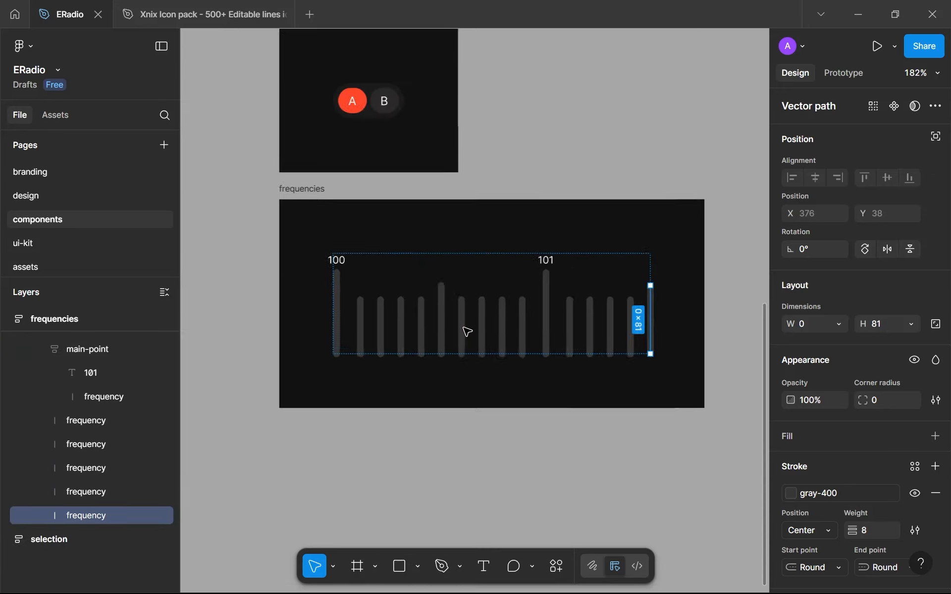
click(567, 339)
shift+click(587, 329)
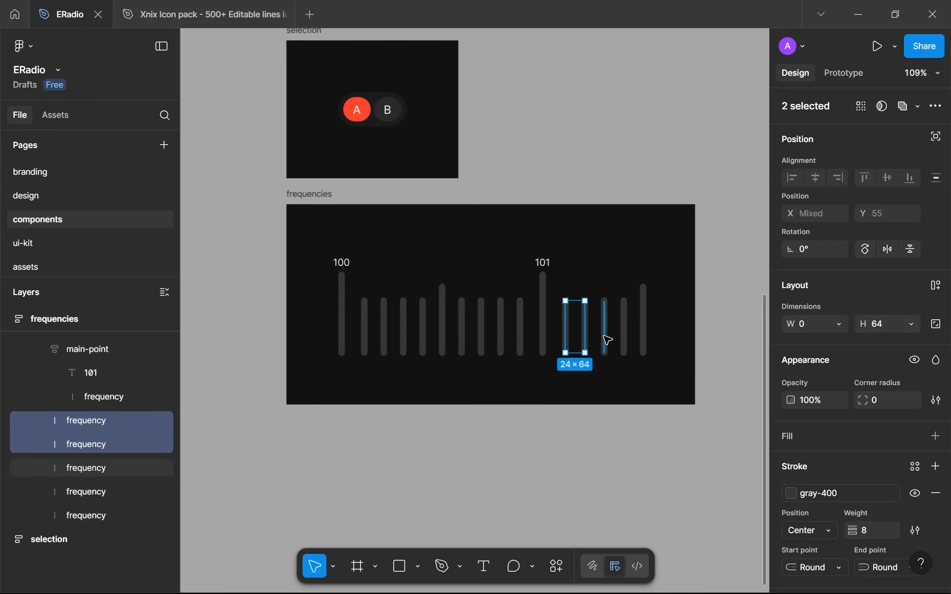
shift+click(605, 338)
shift+click(623, 346)
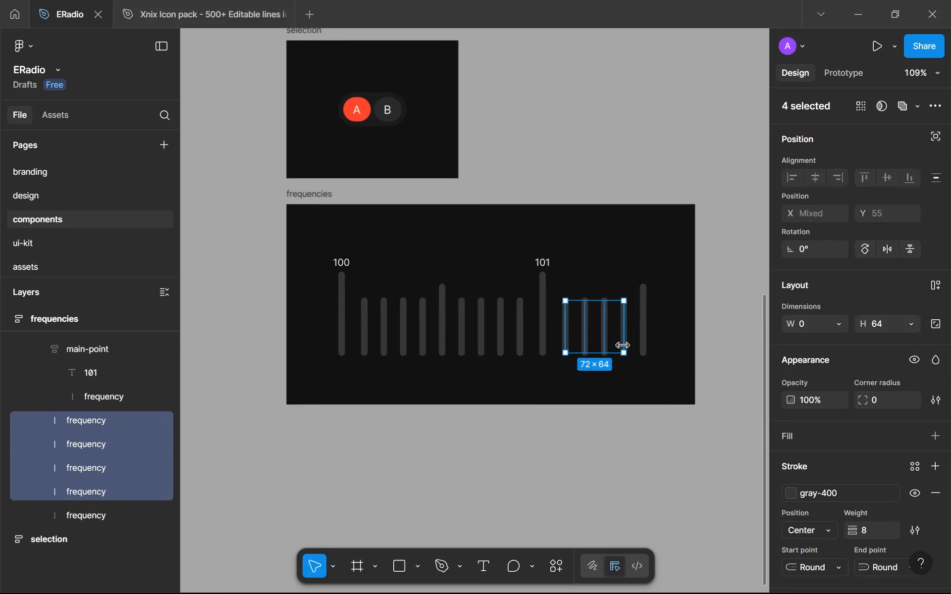
key(ctrl+d)
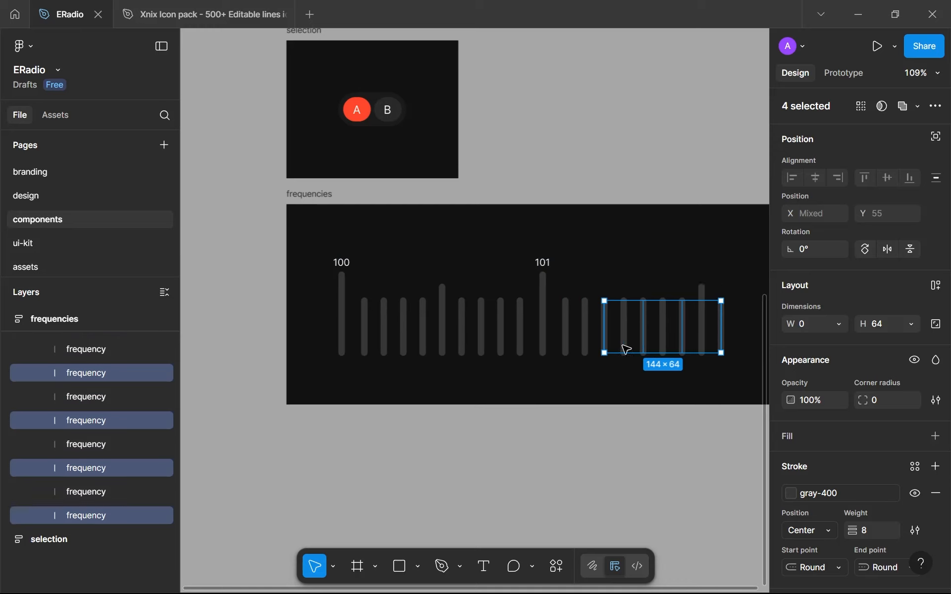
Duplicate the 101 main-point and move the copy to the end of the scale
click(543, 332)
key(ctrl+d)
key(Right)
key(Right)
key(Right)
key(Right)
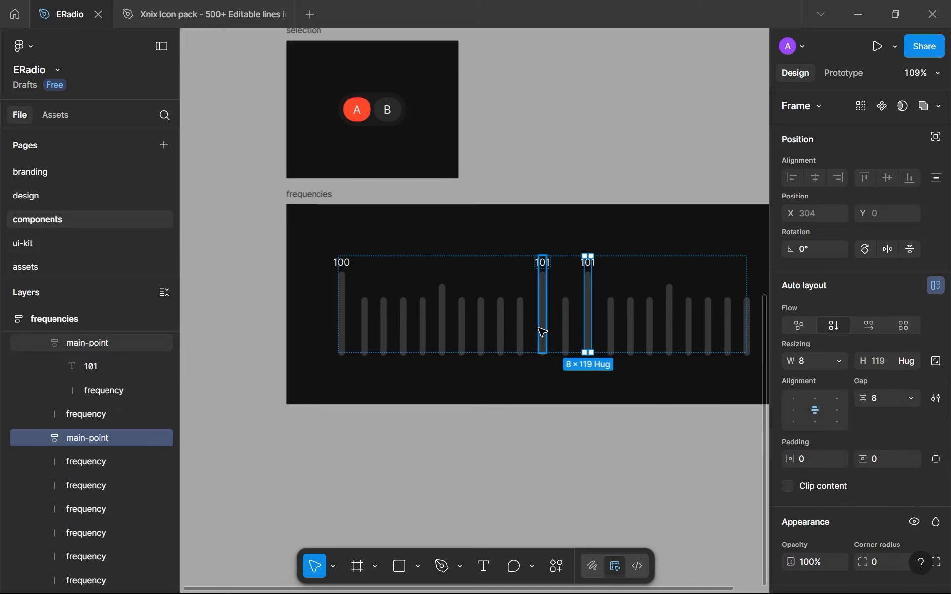
key(Right)
key(Right)
key(Right)
key(Right)
key(Right)
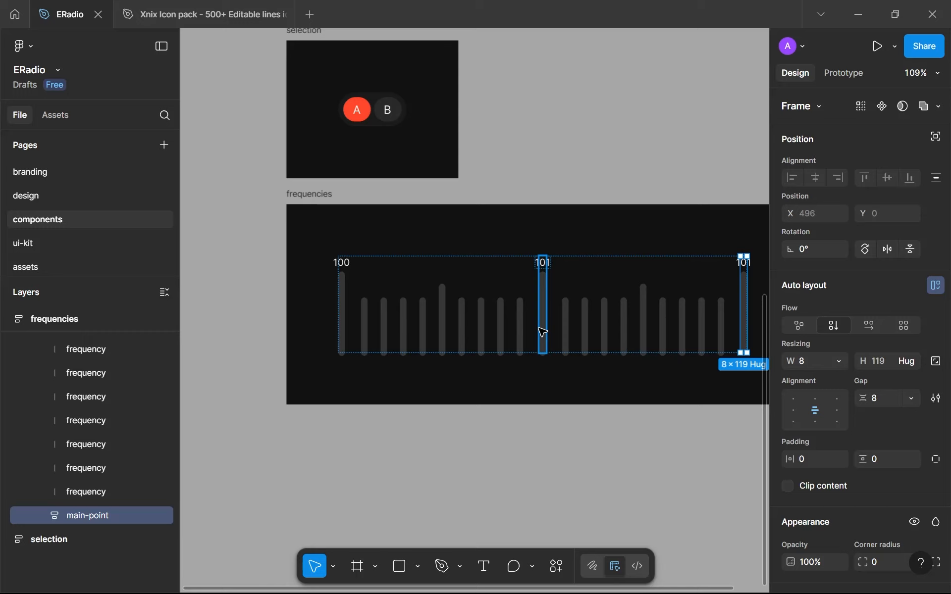
Change the number label of the last main-point in the scale to 102
drag(593, 317, 419, 325)
scroll(512, 312, up, 3)
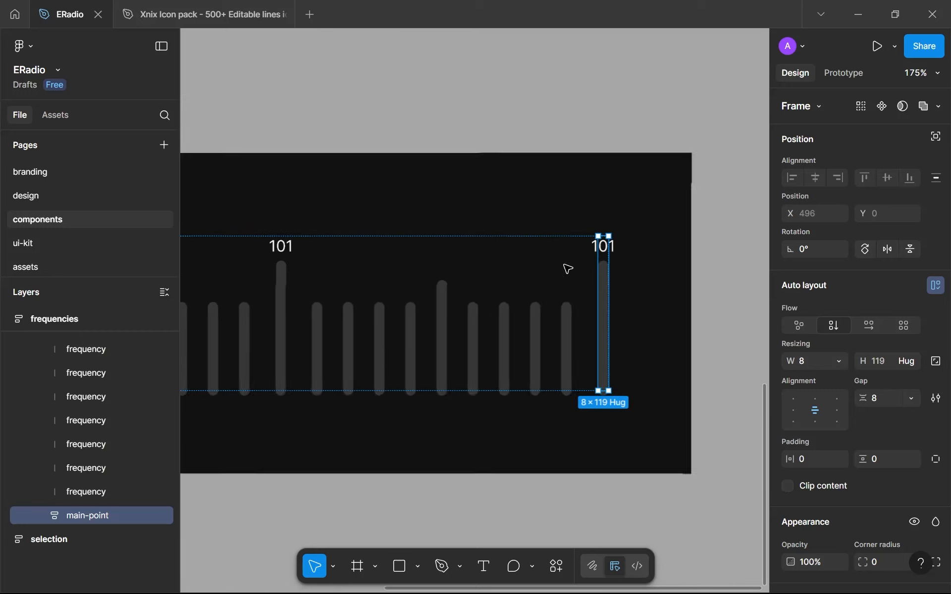
double_click(605, 250)
double_click(604, 250)
text(102)
key(Return)
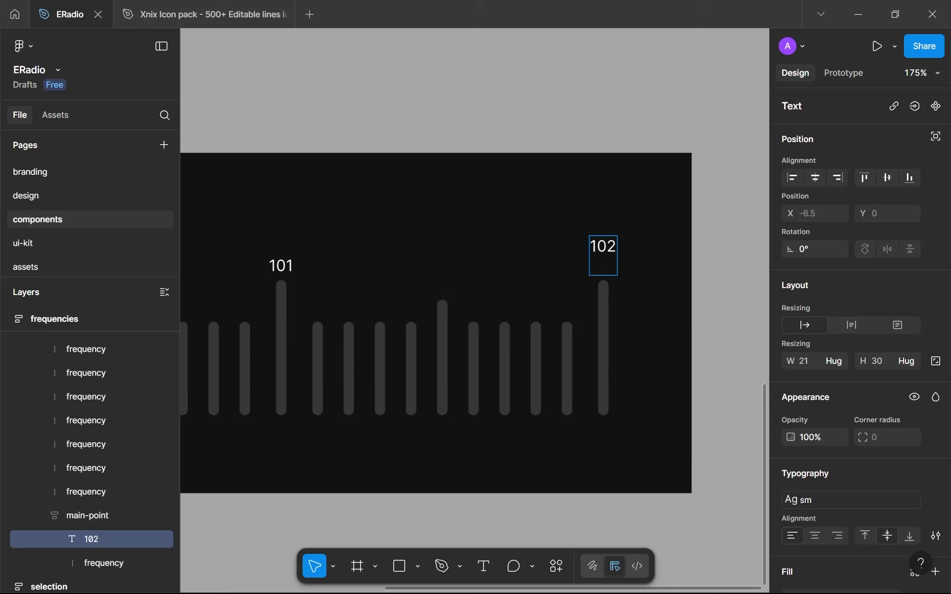
key(BackSpace)
key(Escape)
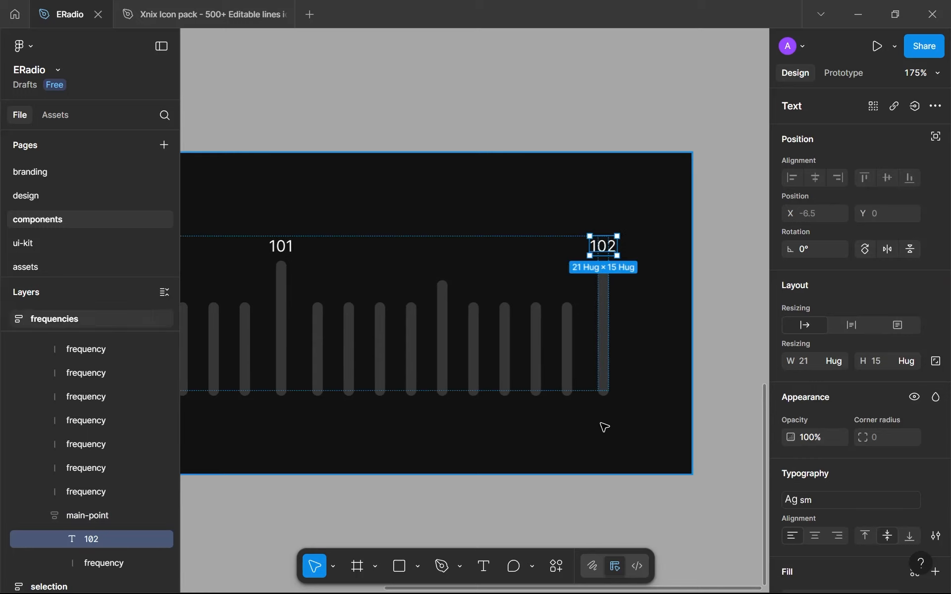
scroll(605, 425, down, 5)
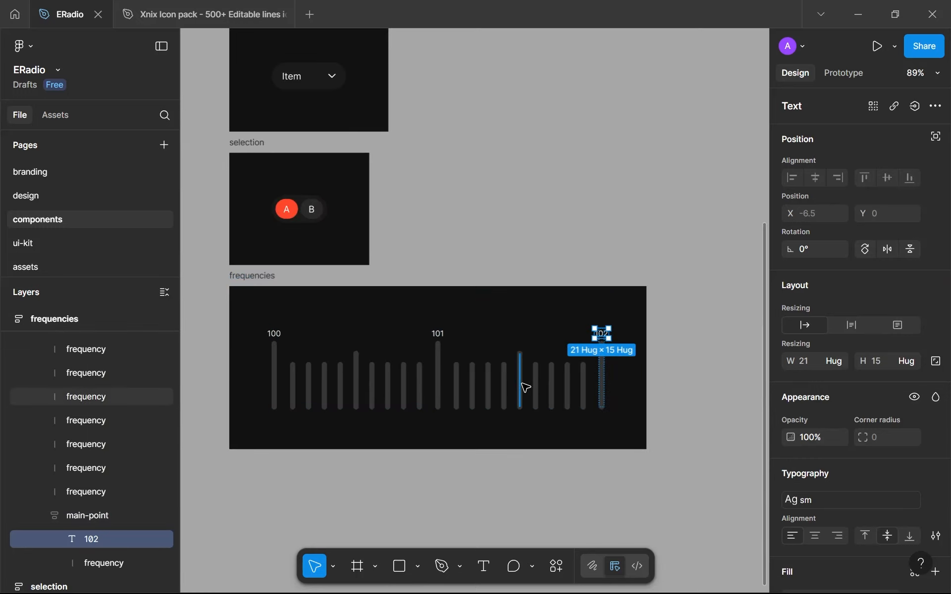
Select the whole inner frequencies frame and turn it into a component
key(Escape)
key(Escape)
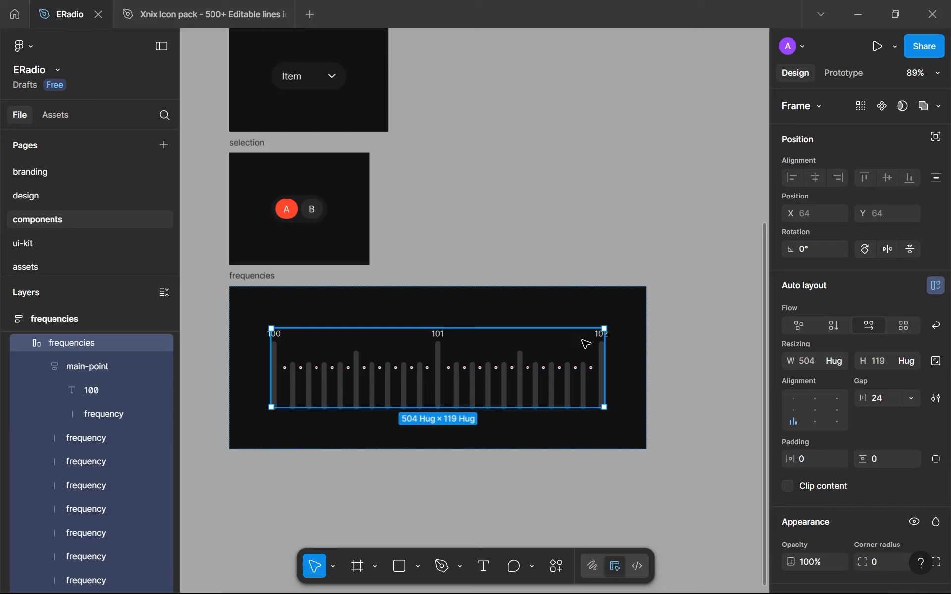
click(883, 106)
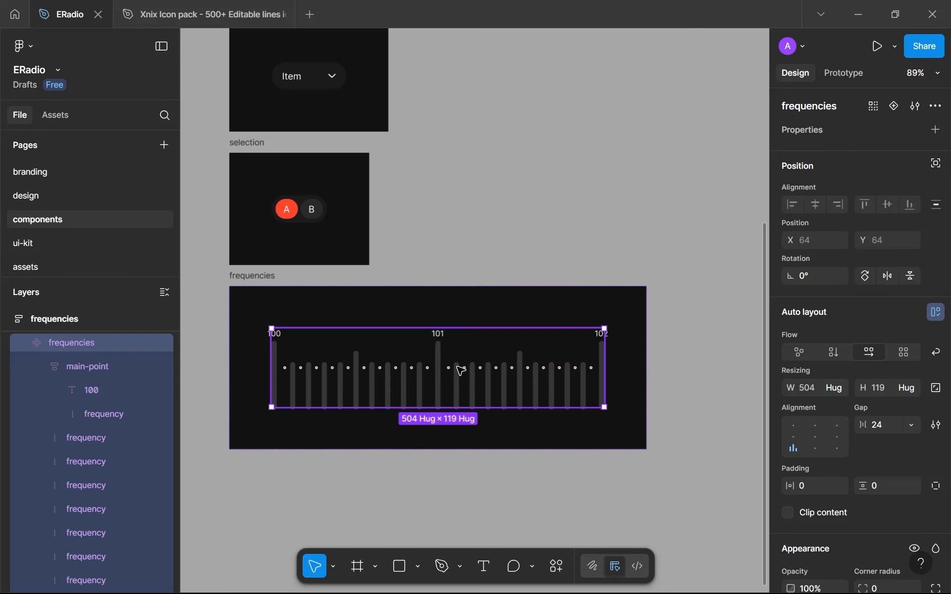
Change the stroke colour of the third short line after 101 to red-500
scroll(460, 371, up, 10)
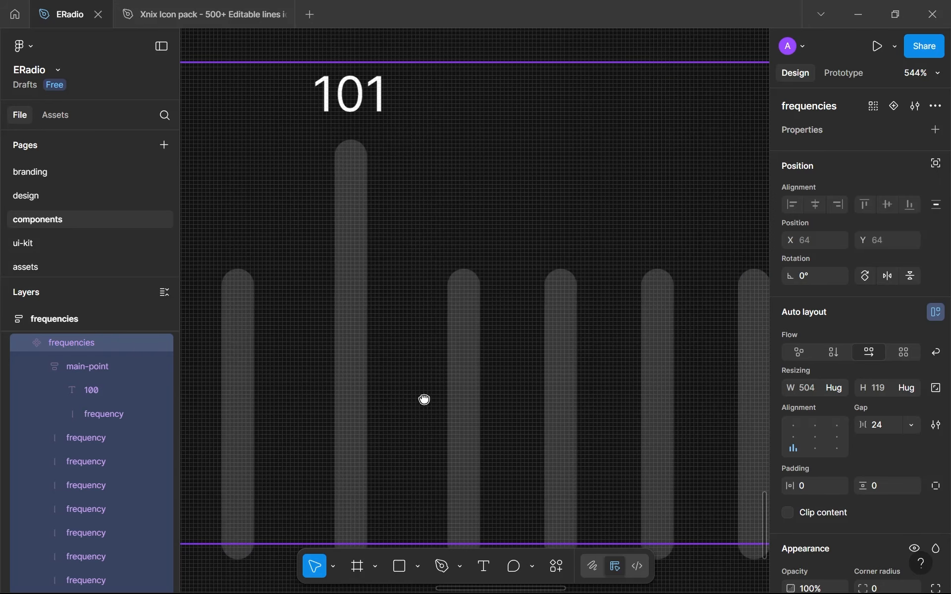
scroll(421, 377, down, 3)
scroll(421, 376, right, 2)
click(420, 351)
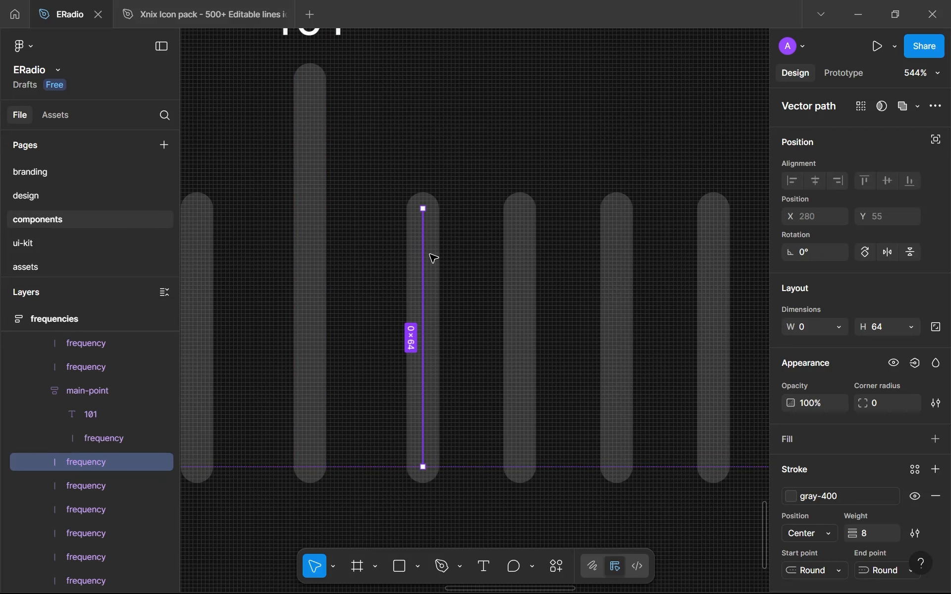
scroll(433, 258, right, 4)
scroll(433, 258, down, 1)
click(420, 227)
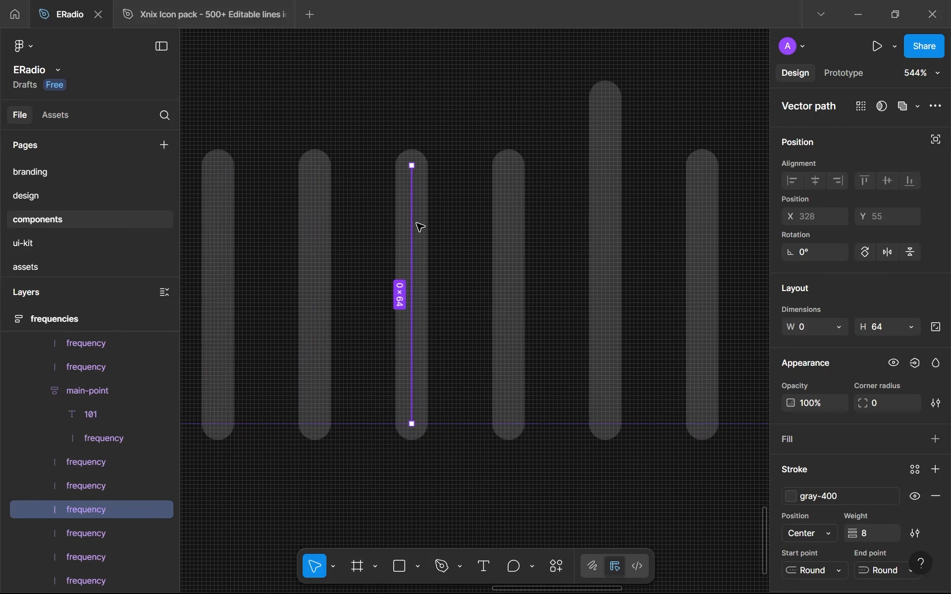
ctrl+scroll(418, 227, down, 5)
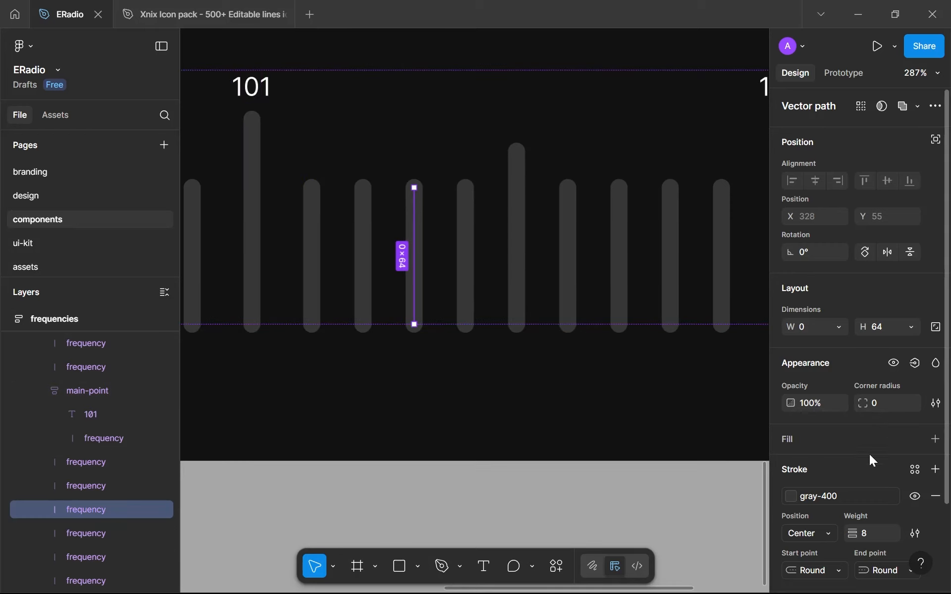
scroll(869, 454, down, 3)
click(854, 403)
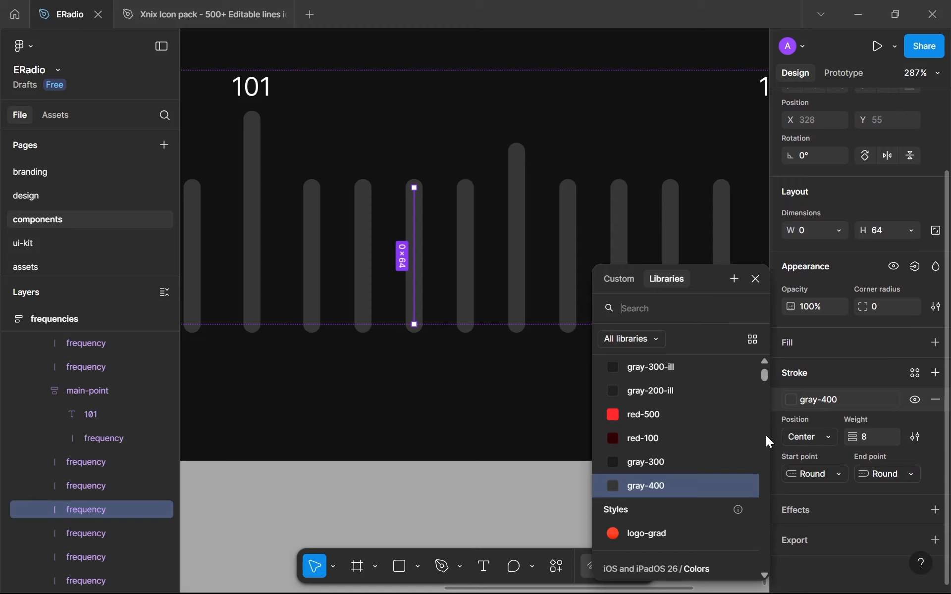
click(703, 422)
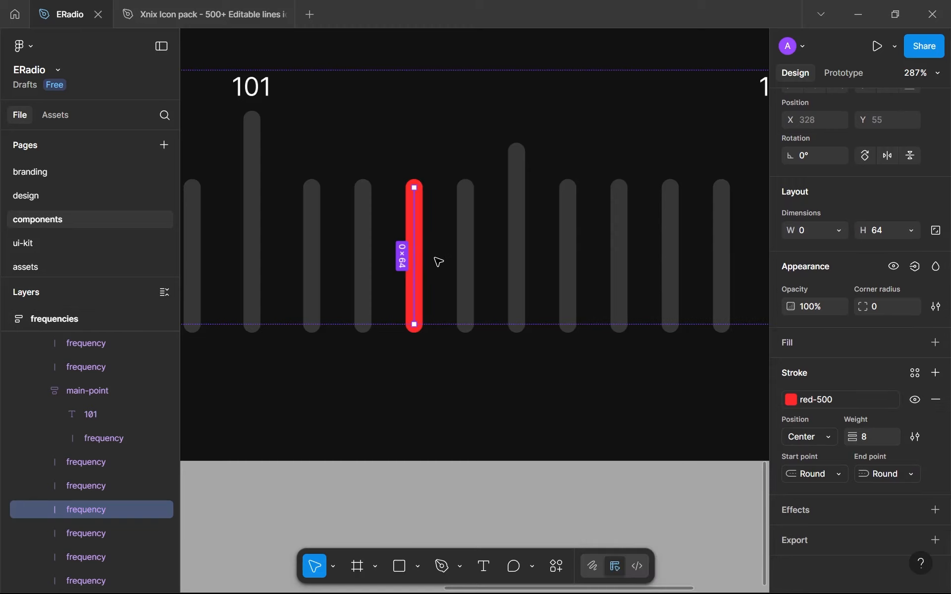
click(456, 448)
Replace the red line with a copy of the 101 main-point
scroll(455, 445, down, 8)
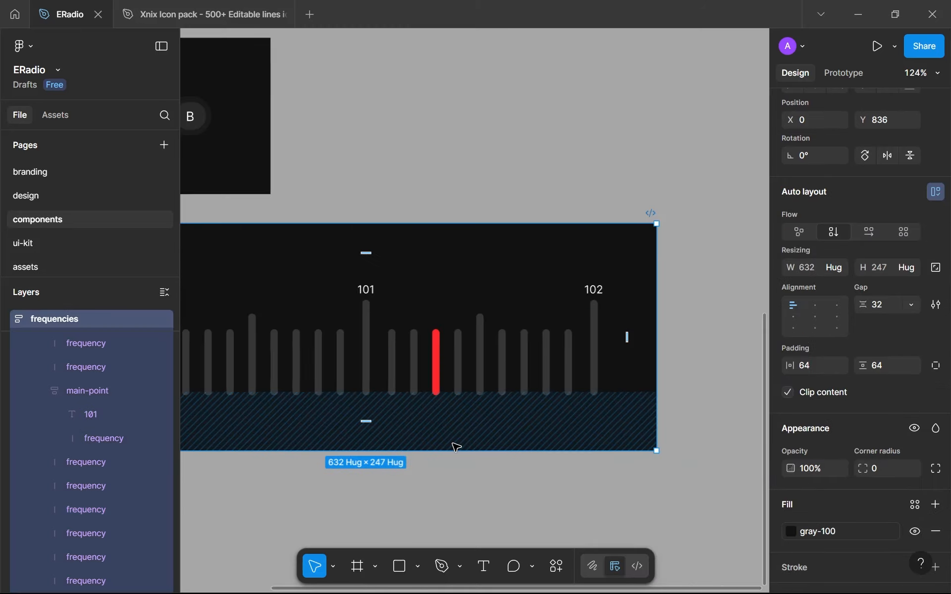
scroll(452, 443, up, 2)
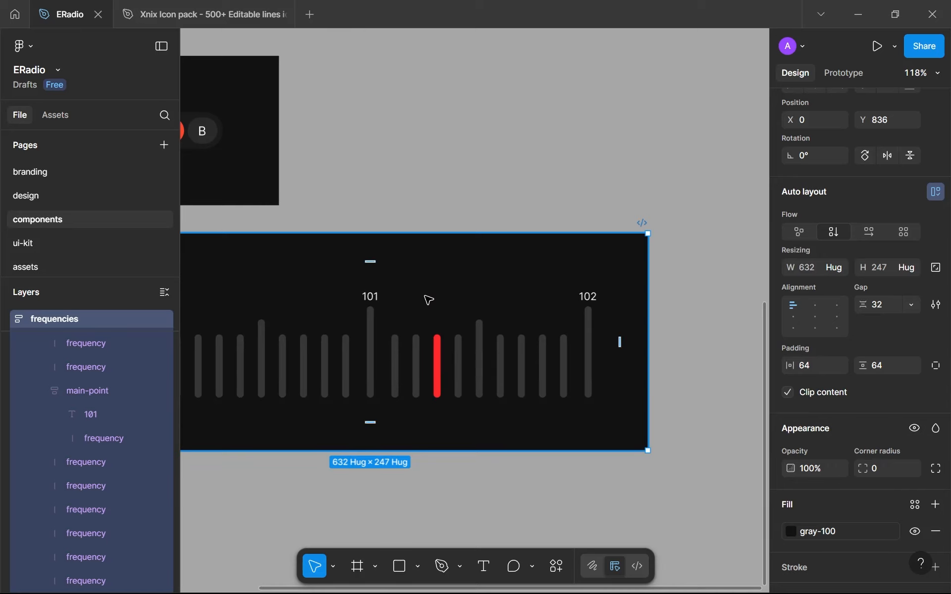
scroll(429, 299, up, 3)
click(337, 319)
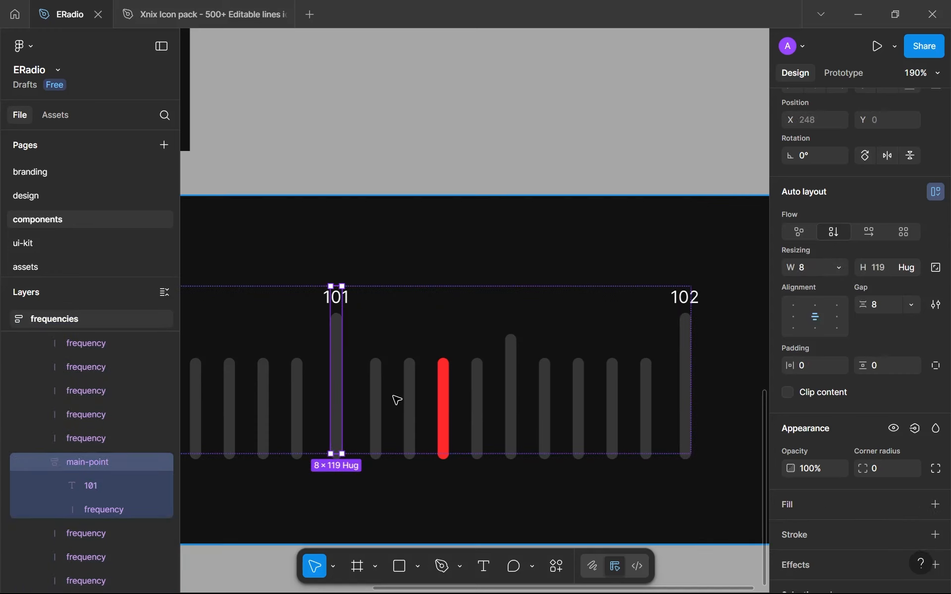
click(440, 409)
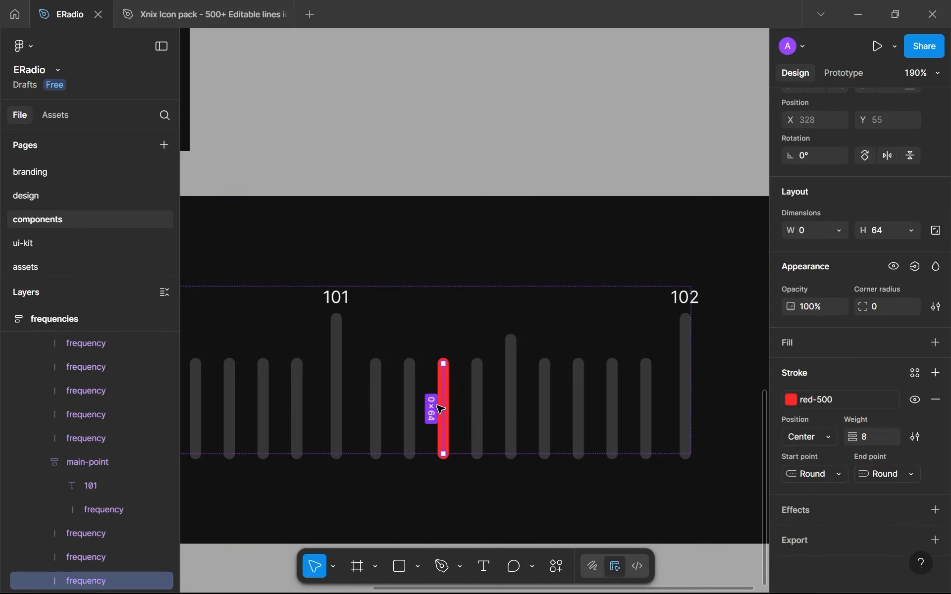
key(ctrl+shift+r)
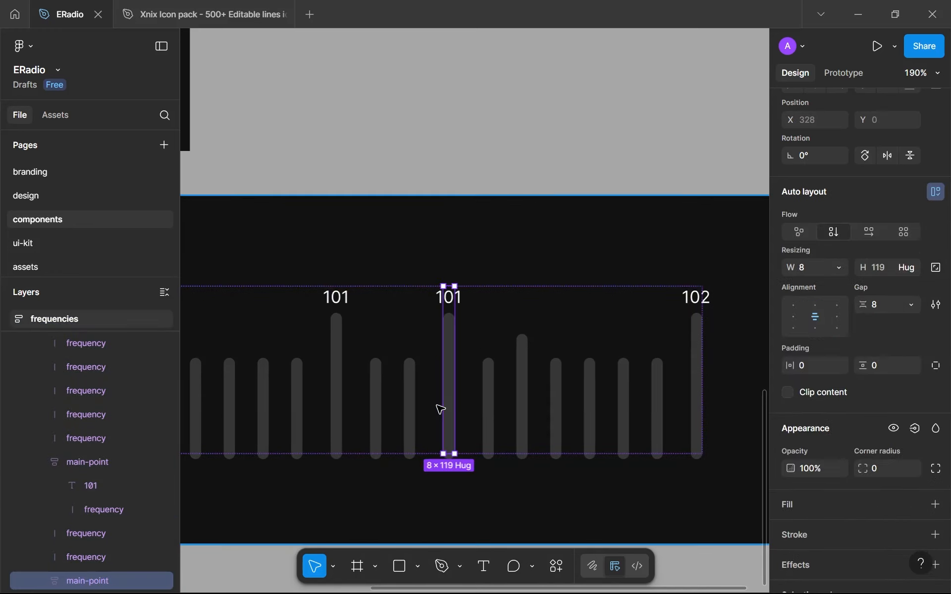
Set the height of the line in the copied 101 main-point to 64
double_click(450, 335)
click(885, 230)
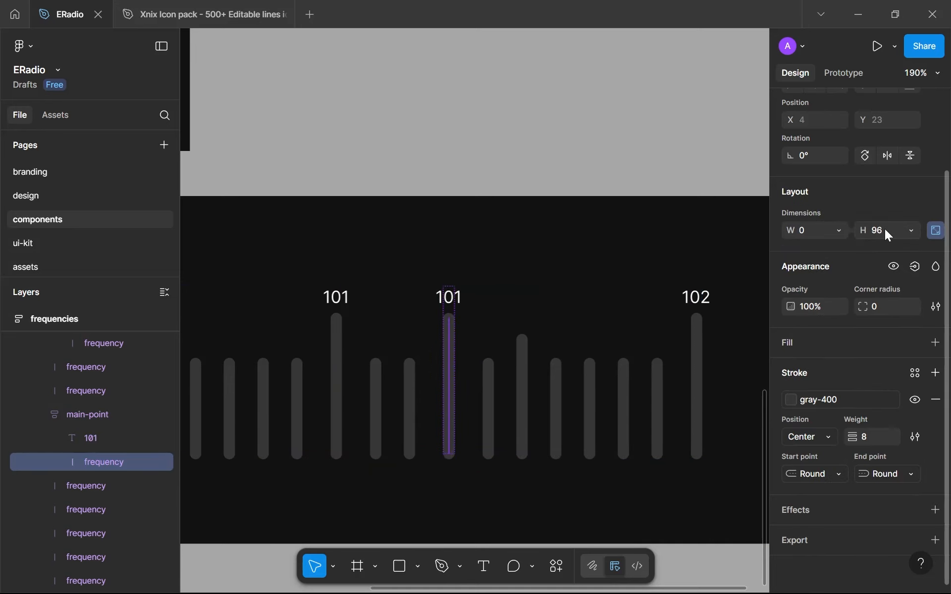
text(64)
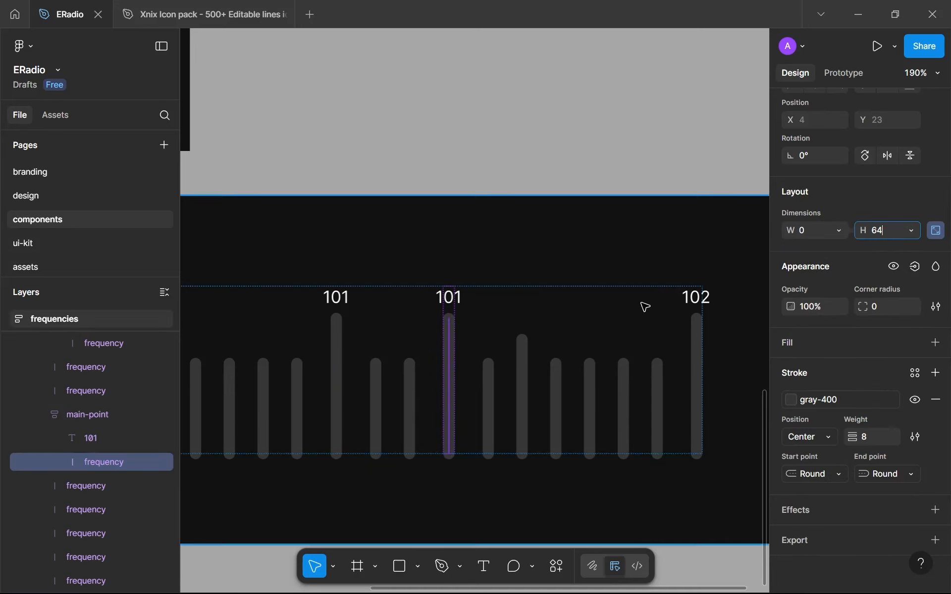
click(450, 298)
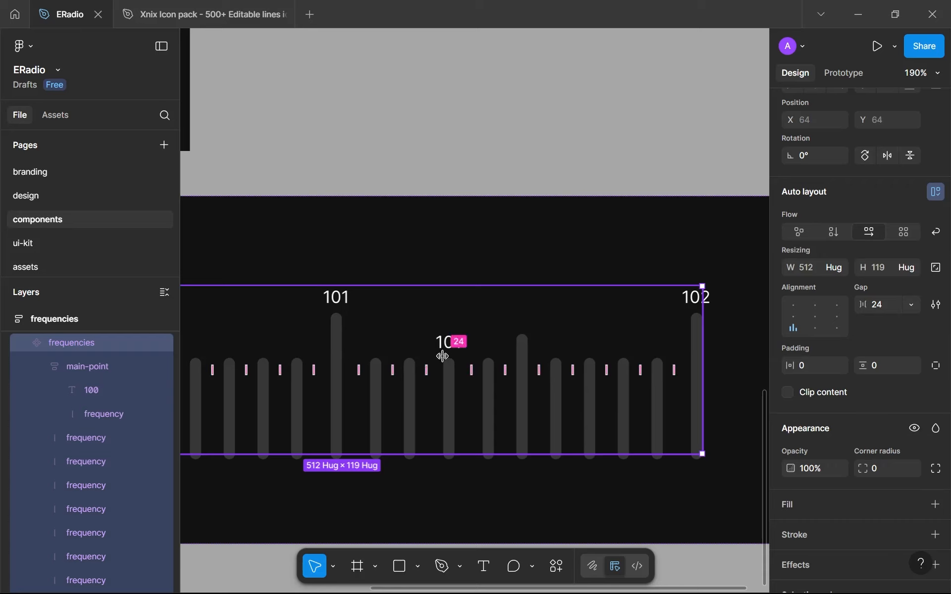
Change the number label of the shortened main-point to 101.3
double_click(454, 339)
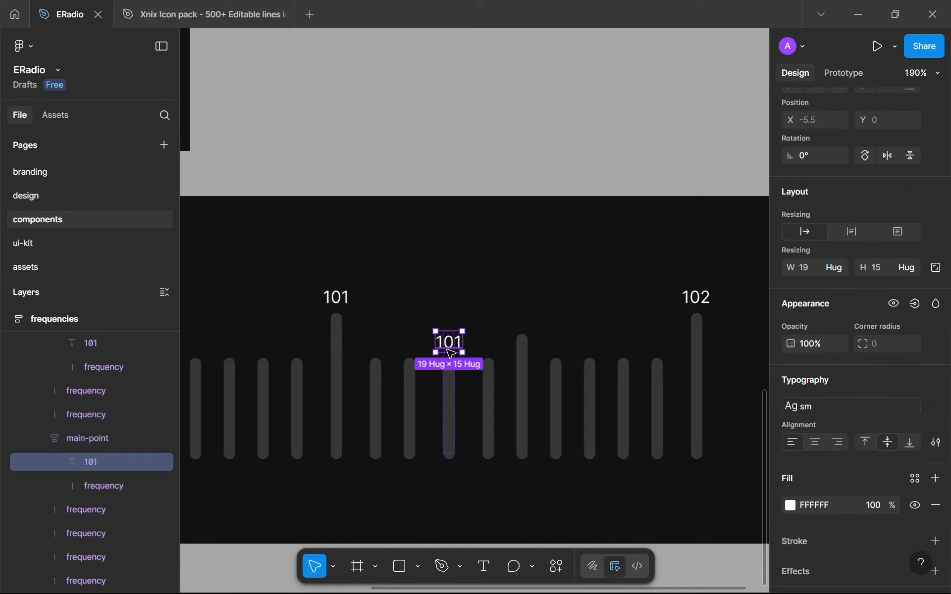
double_click(448, 349)
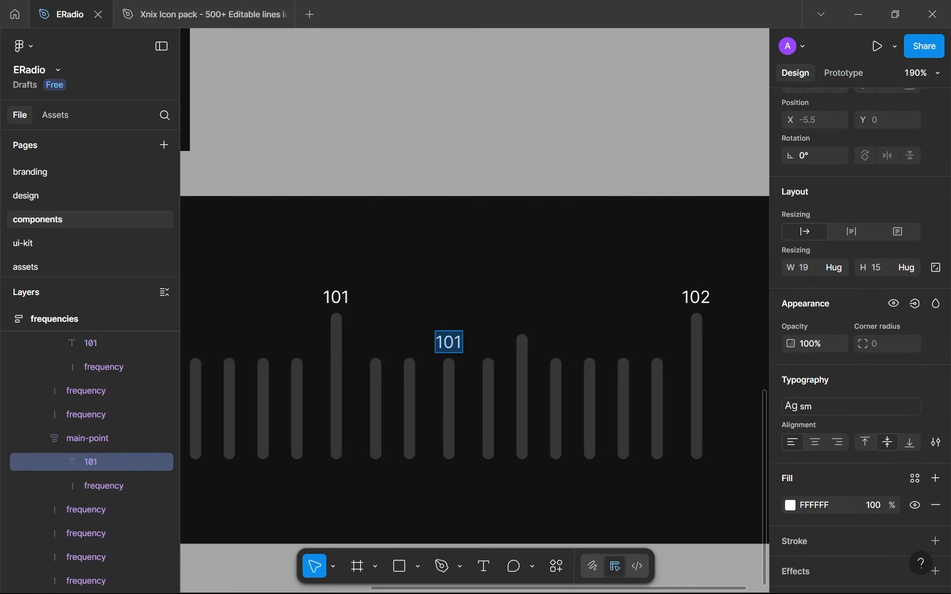
text(10)
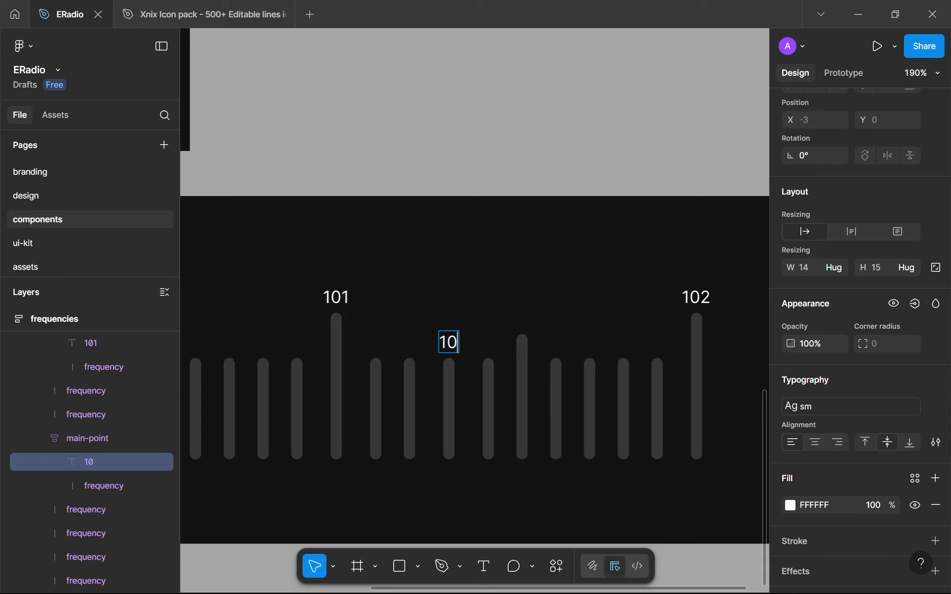
text(1.1)
key(BackSpace)
text(3)
key(Escape)
Set the stroke colour of the line under the 101.3 label to the library colour brand-500
click(451, 384)
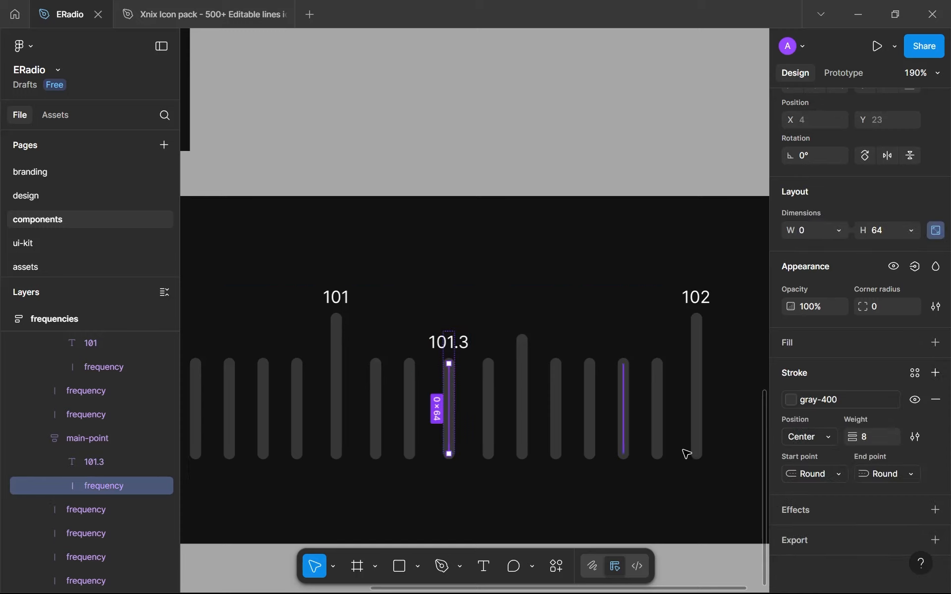
click(852, 396)
click(683, 415)
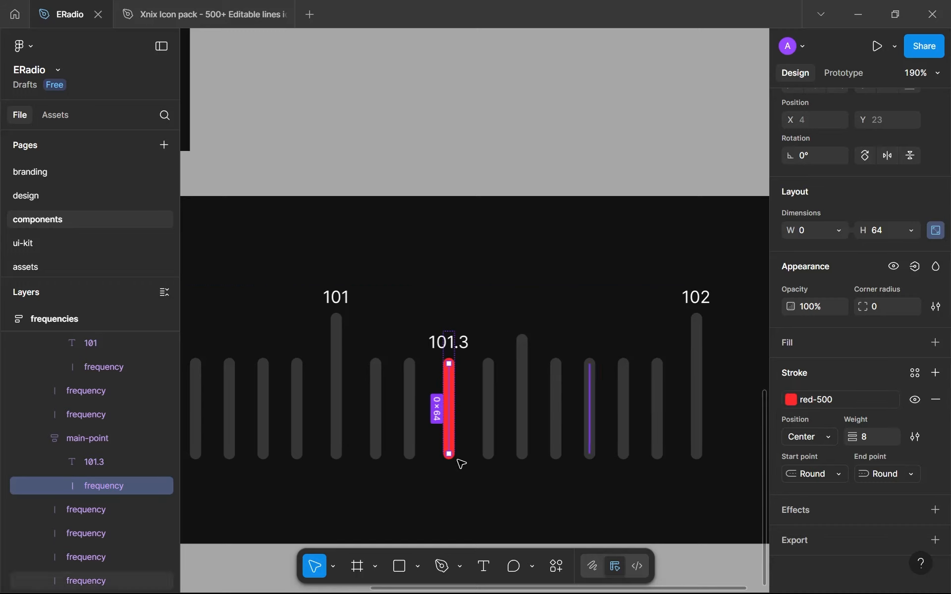
click(857, 399)
scroll(656, 512, up, 3)
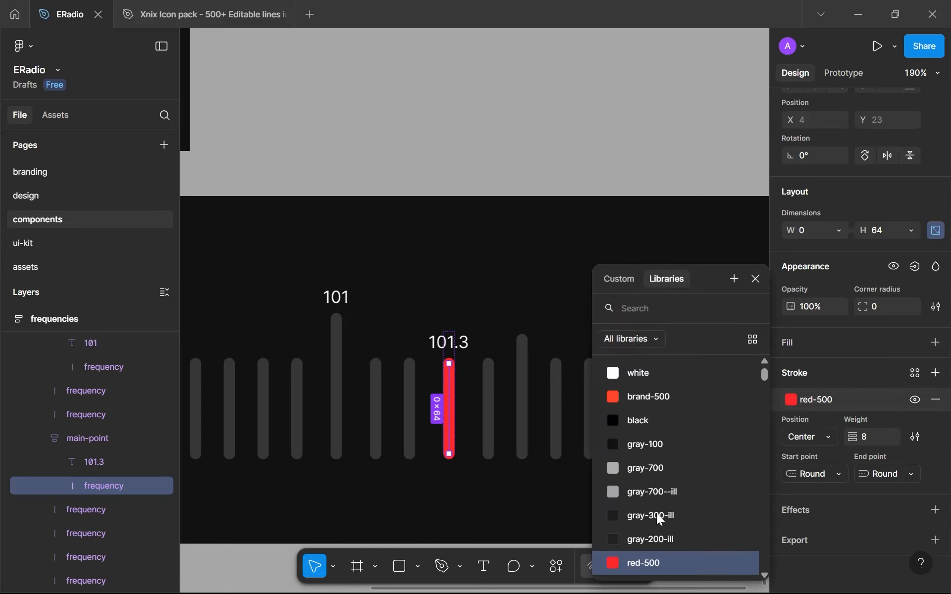
click(680, 387)
click(393, 504)
Recolour the white number labels of the whole frequencies component to gray-700
scroll(393, 504, down, 3)
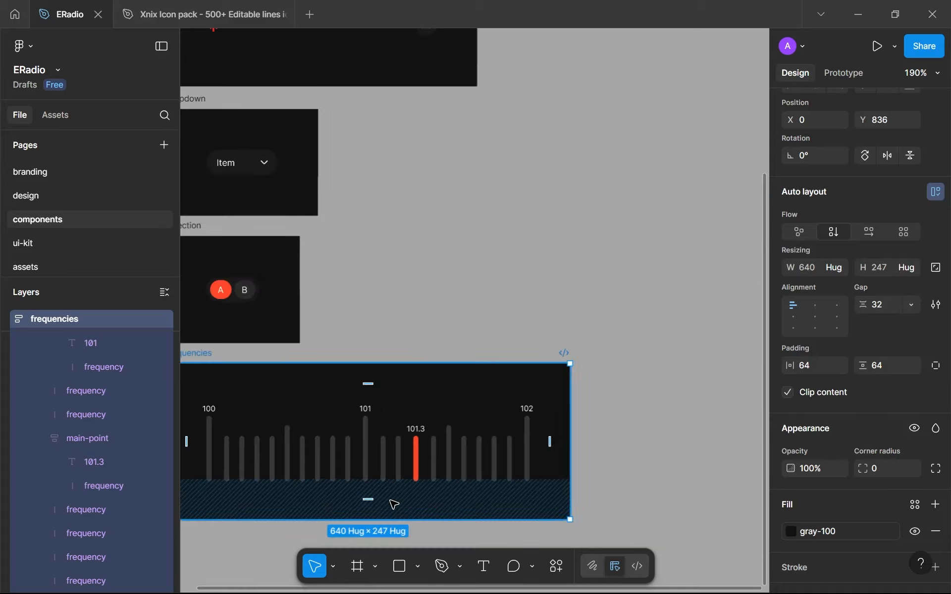
scroll(393, 504, down, 2)
scroll(517, 359, up, 5)
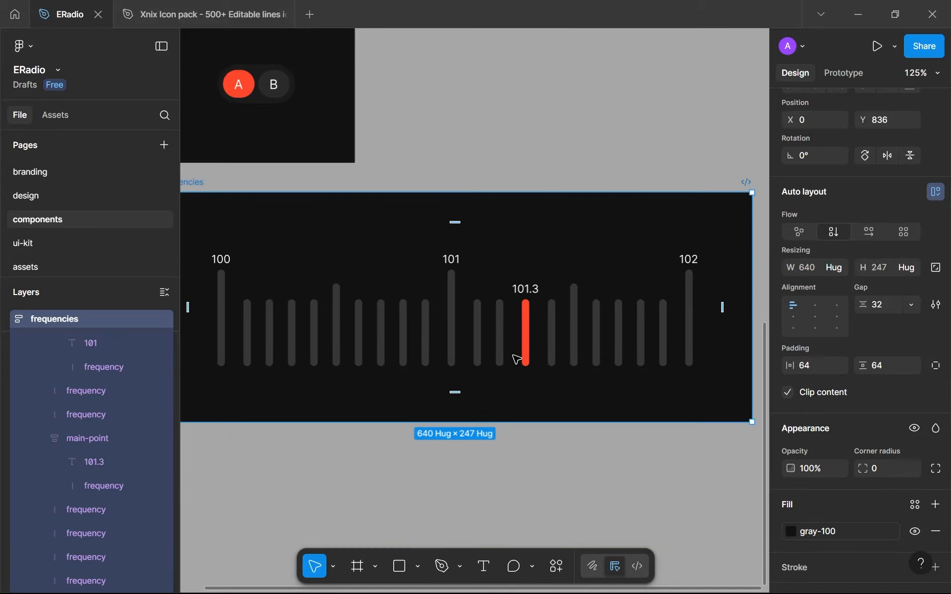
click(510, 342)
scroll(833, 426, down, 3)
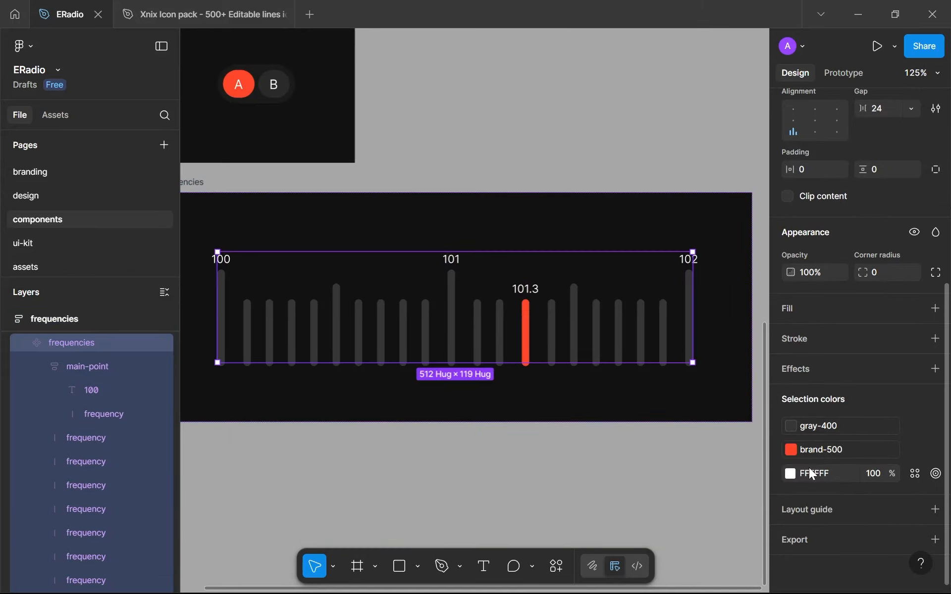
click(915, 473)
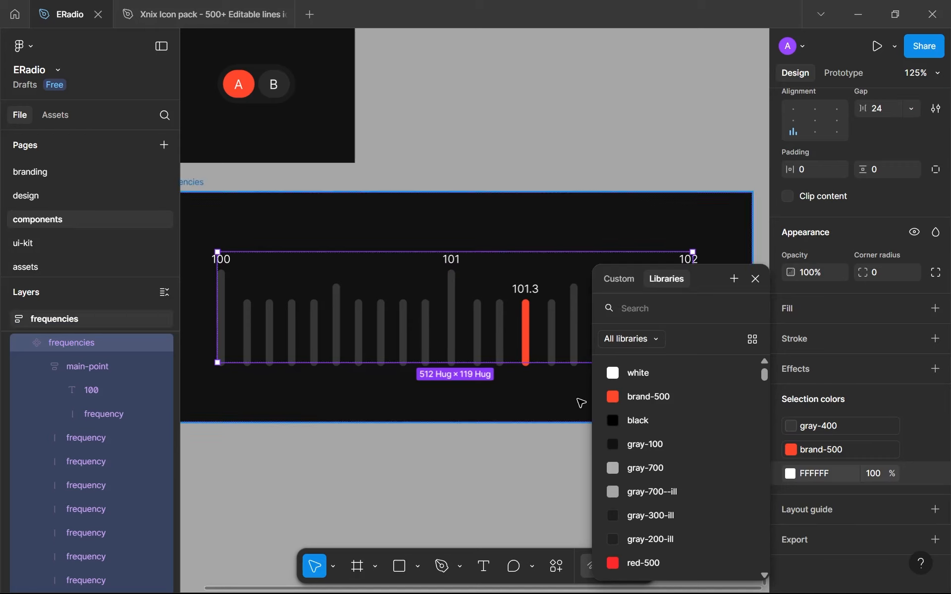
scroll(643, 464, down, 2)
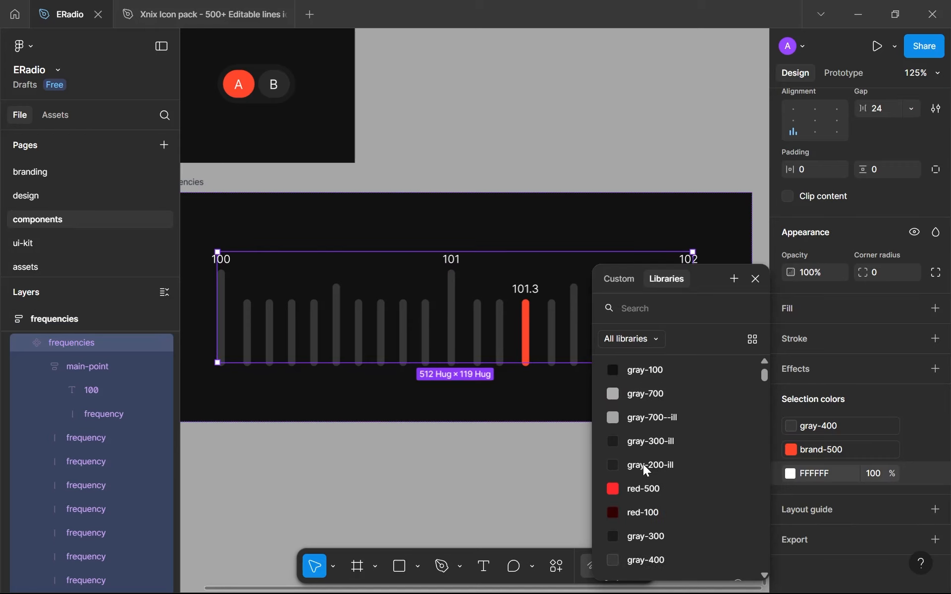
click(655, 392)
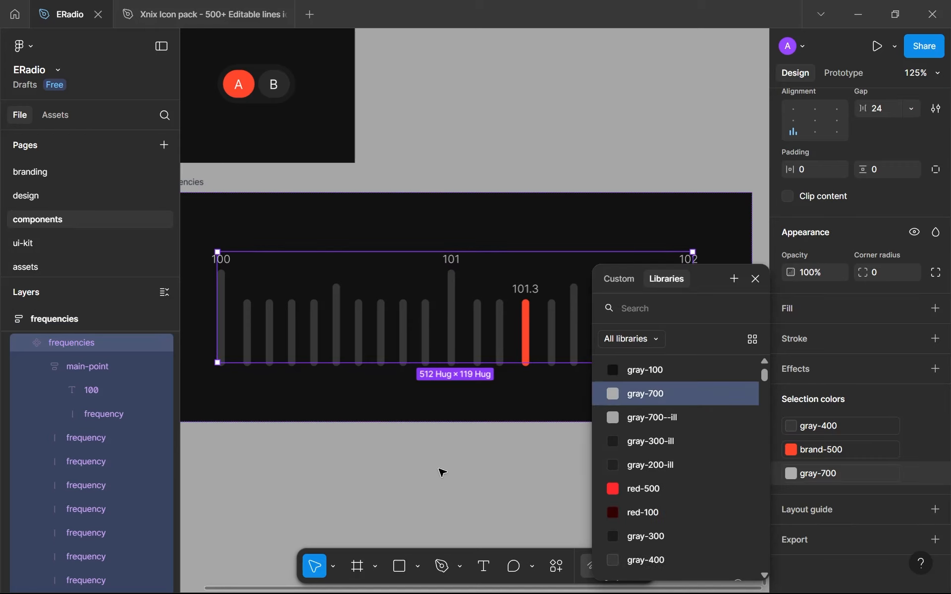
click(442, 472)
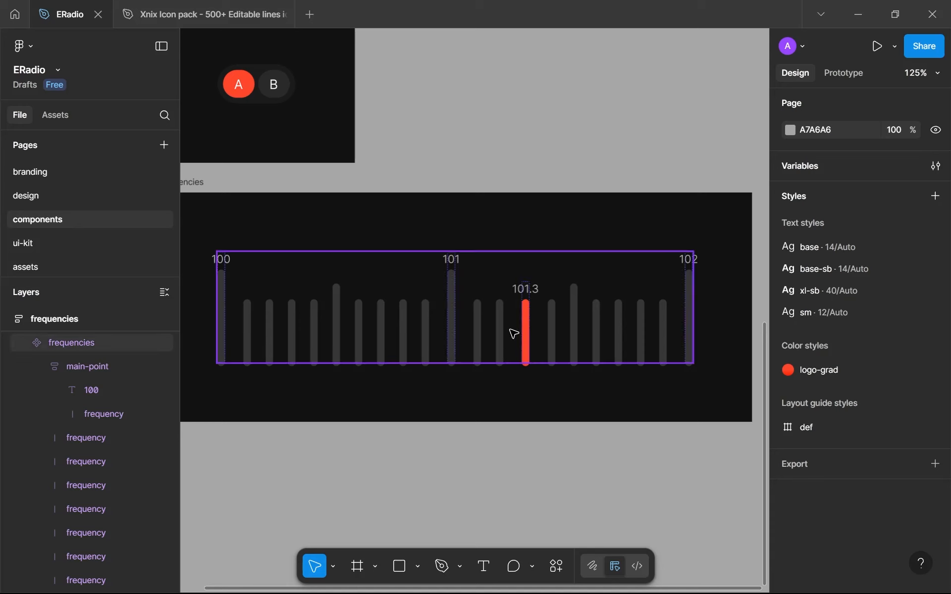
Rename the layer of the 101.3 main-point as selected
scroll(539, 296, up, 3)
double_click(526, 289)
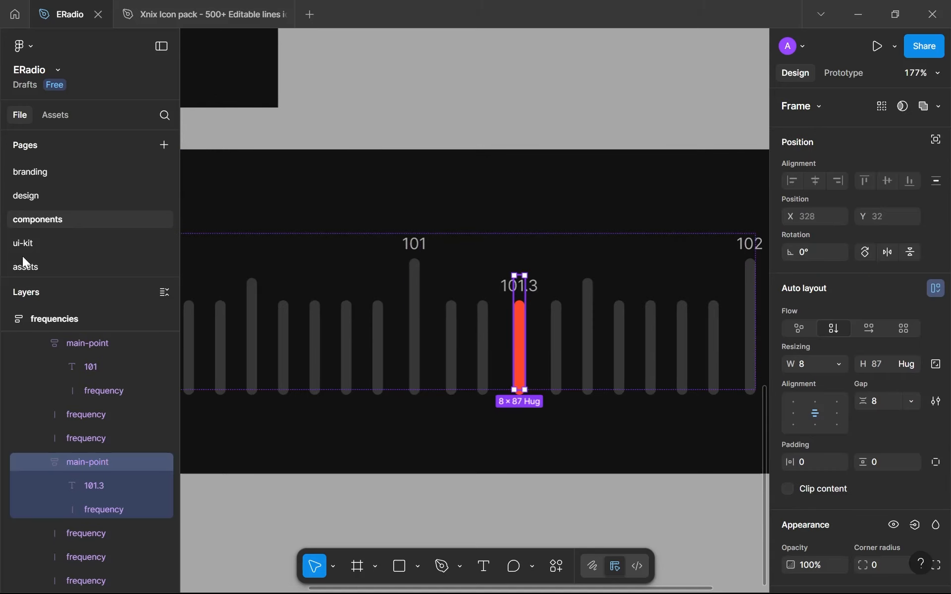
click(273, 271)
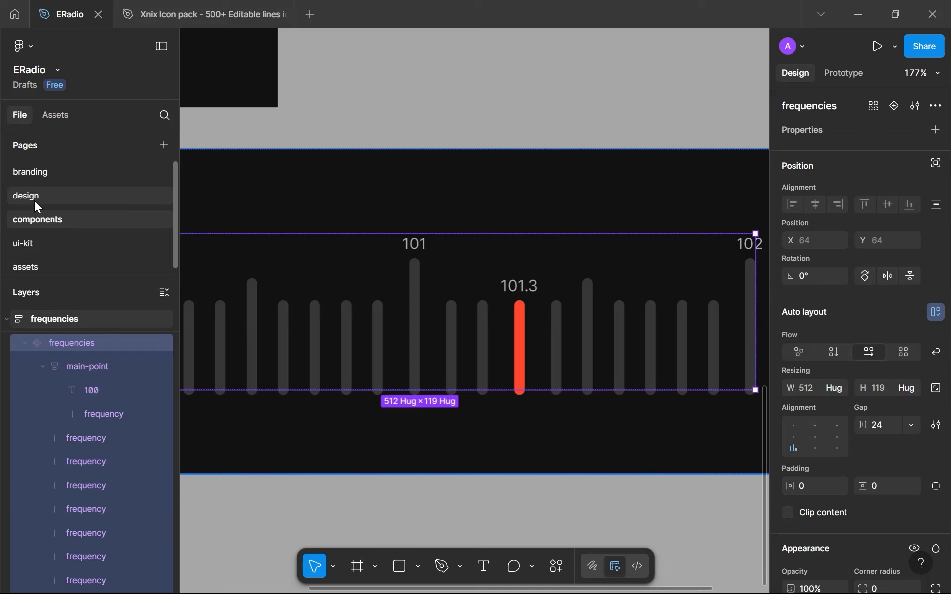
click(526, 314)
double_click(73, 473)
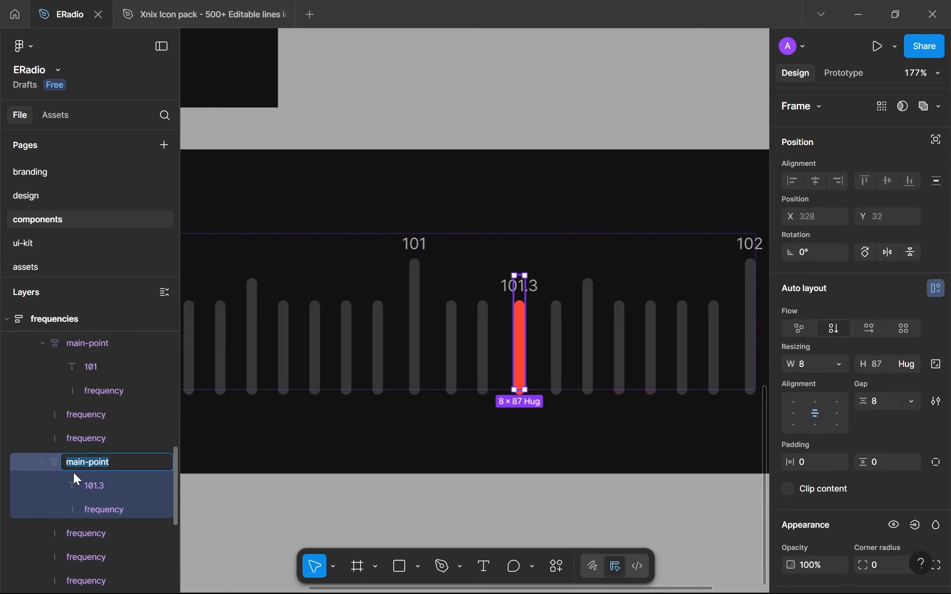
text(selected)
key(Return)
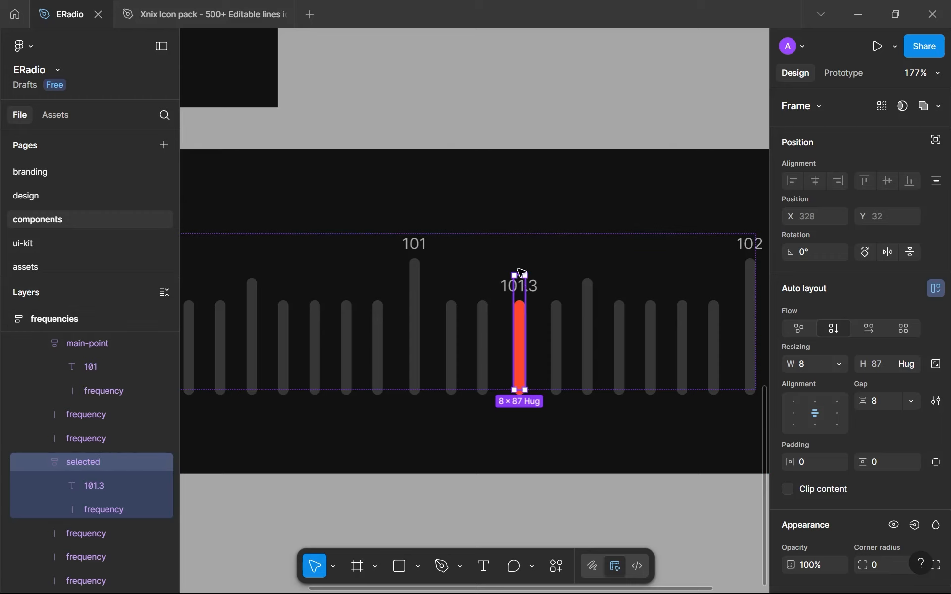
Copy the frequencies component into the home frame on the design page and place it below the filter row
click(507, 255)
click(34, 194)
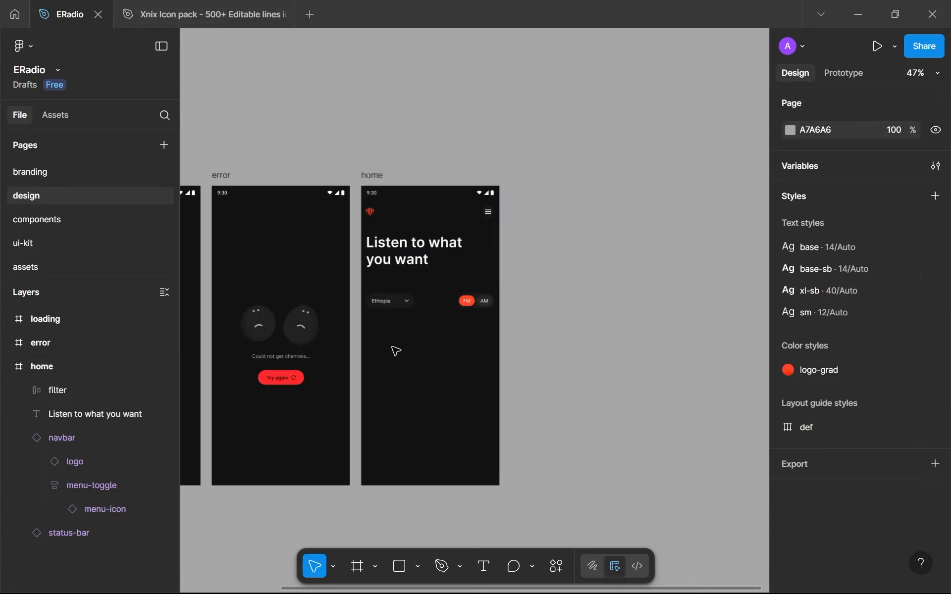
click(373, 176)
key(ctrl+v)
drag(429, 245, 395, 363)
click(571, 373)
Move the frequencies instance in the home frame to X -105, Y 395
scroll(456, 409, down, 2)
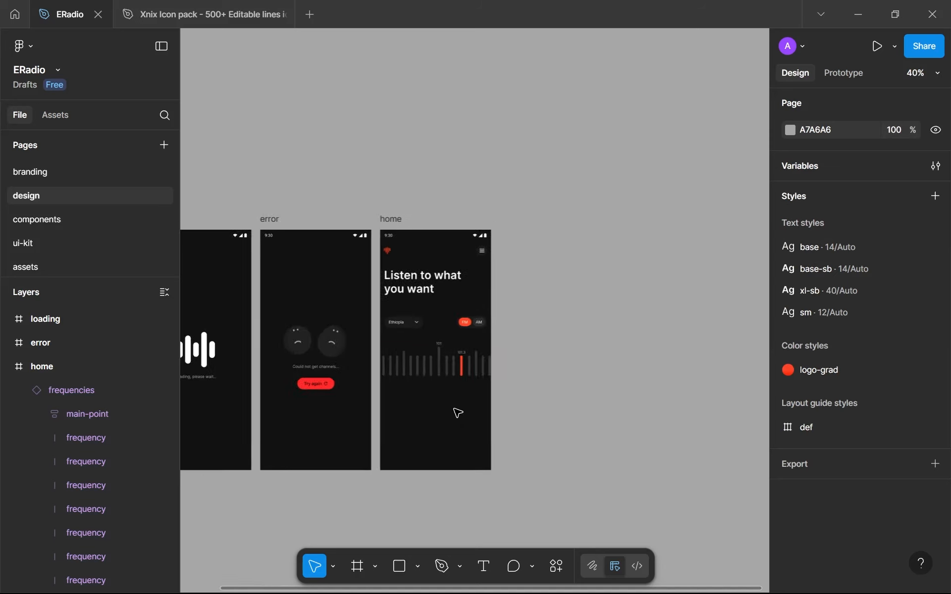
scroll(456, 391, up, 5)
scroll(458, 391, up, 3)
click(468, 304)
drag(485, 319, 450, 325)
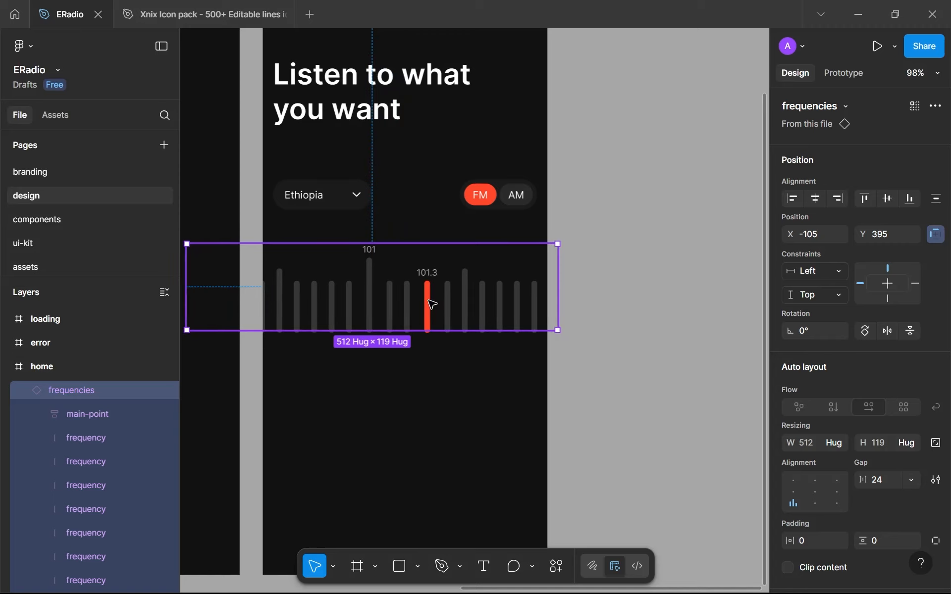
scroll(352, 302, down, 2)
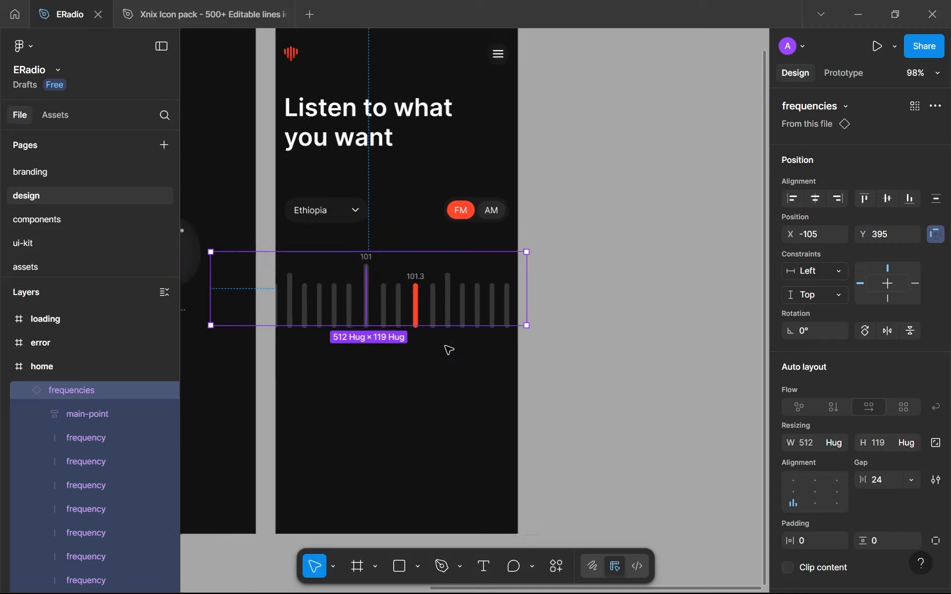
Show the rulers and guides and reposition the frequencies instance at X -105, Y 401
click(449, 353)
key(shift+r)
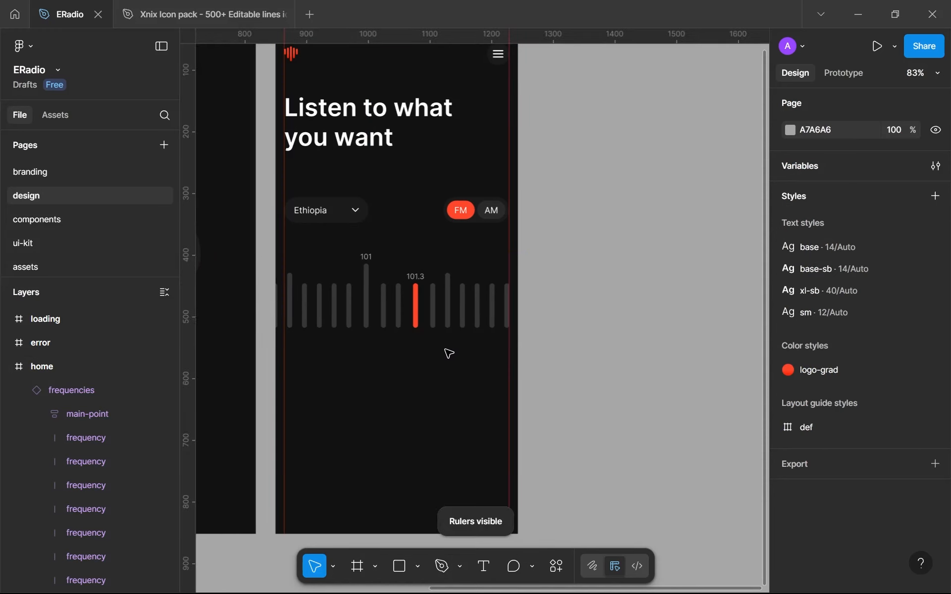
click(362, 316)
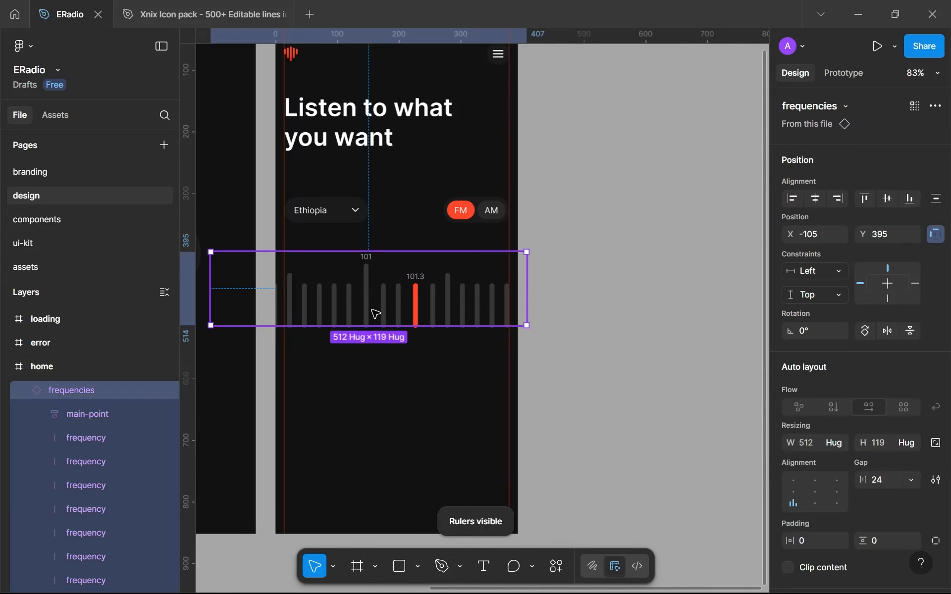
drag(376, 314, 373, 314)
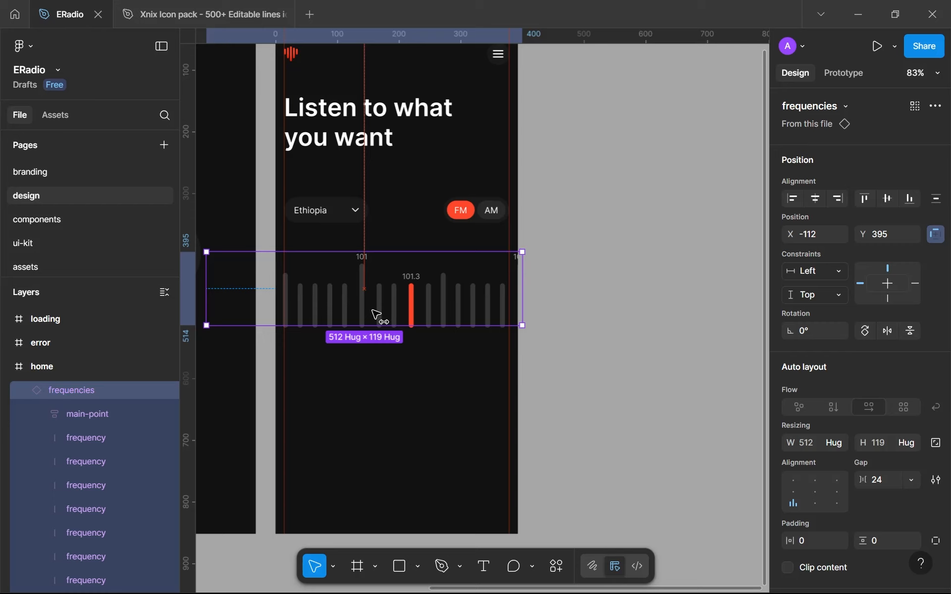
drag(372, 311, 377, 315)
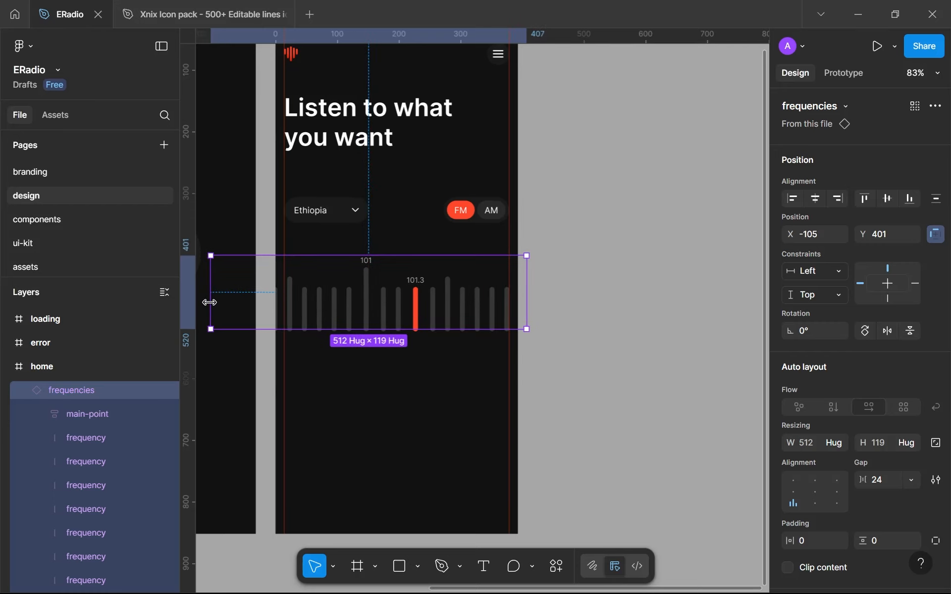
Try to narrow the frequencies instance to fit between the home frame's two margin guides
drag(218, 305, 281, 311)
drag(526, 276, 511, 271)
key(ctrl+z)
key(ctrl+z)
Collapse the frequencies and navbar layers inside the home frame
click(493, 372)
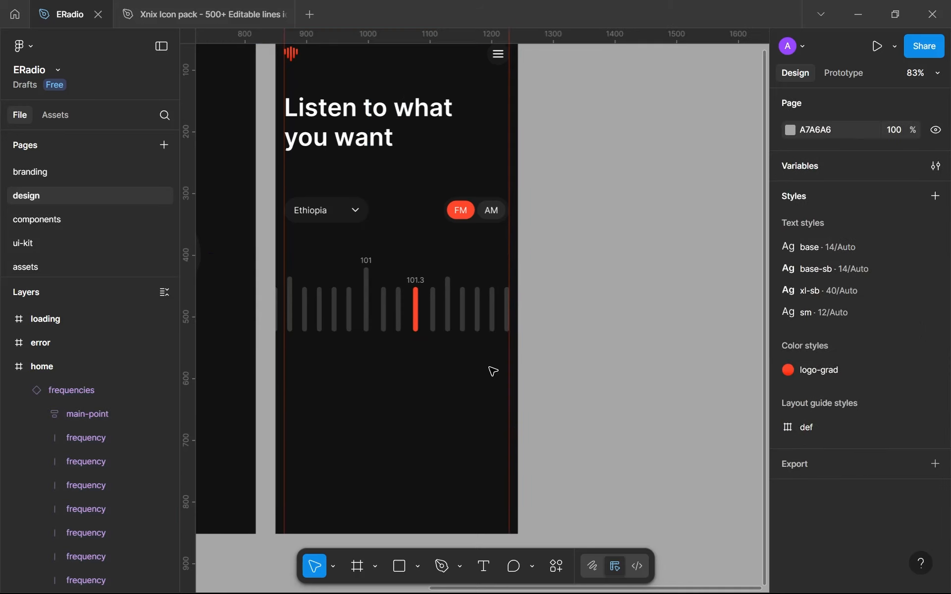
click(24, 388)
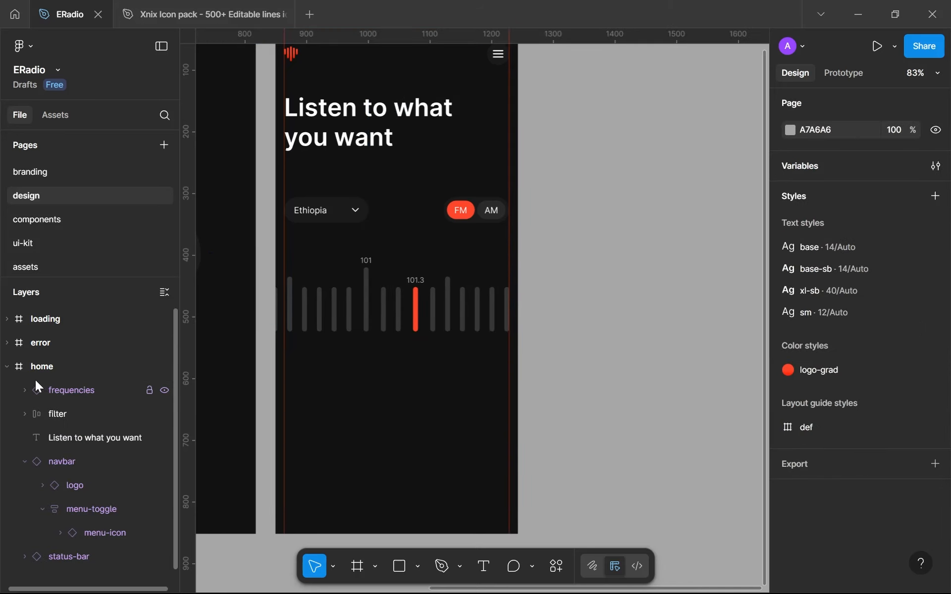
click(24, 462)
Check the filter row's width in the home frame as a reference for the frequency scale
click(350, 297)
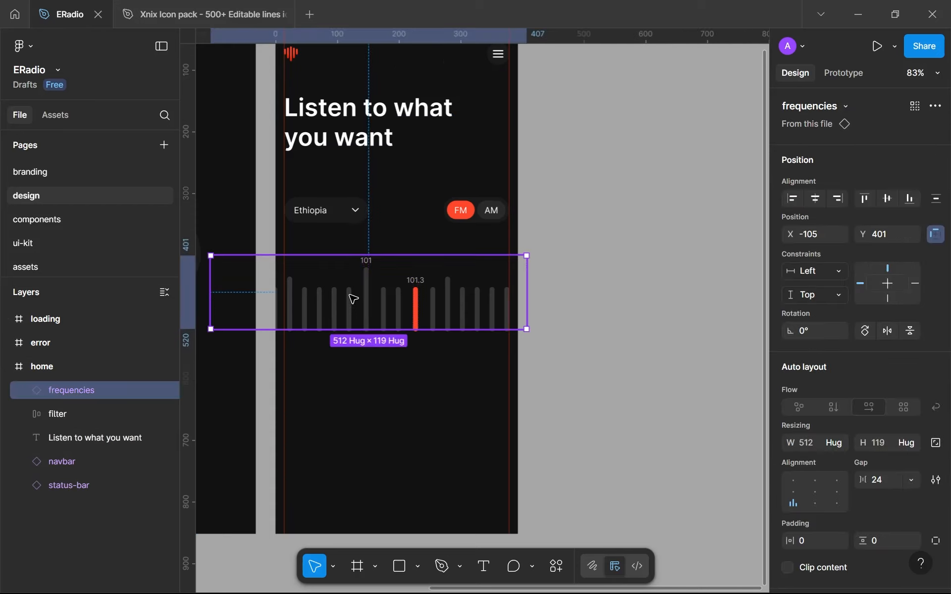
scroll(350, 297, up, 3)
scroll(409, 330, up, 3)
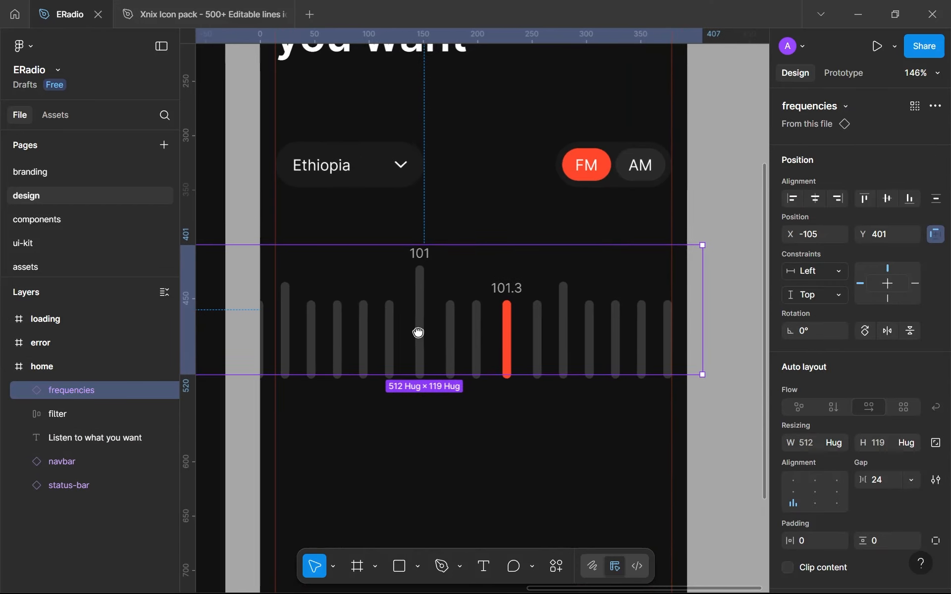
scroll(416, 334, down, 1)
scroll(305, 299, down, 1)
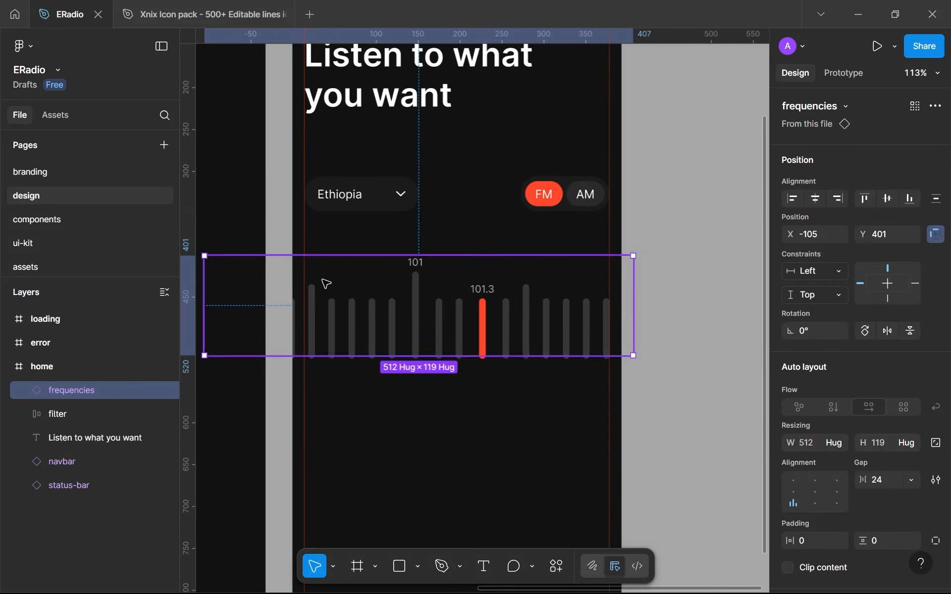
click(430, 205)
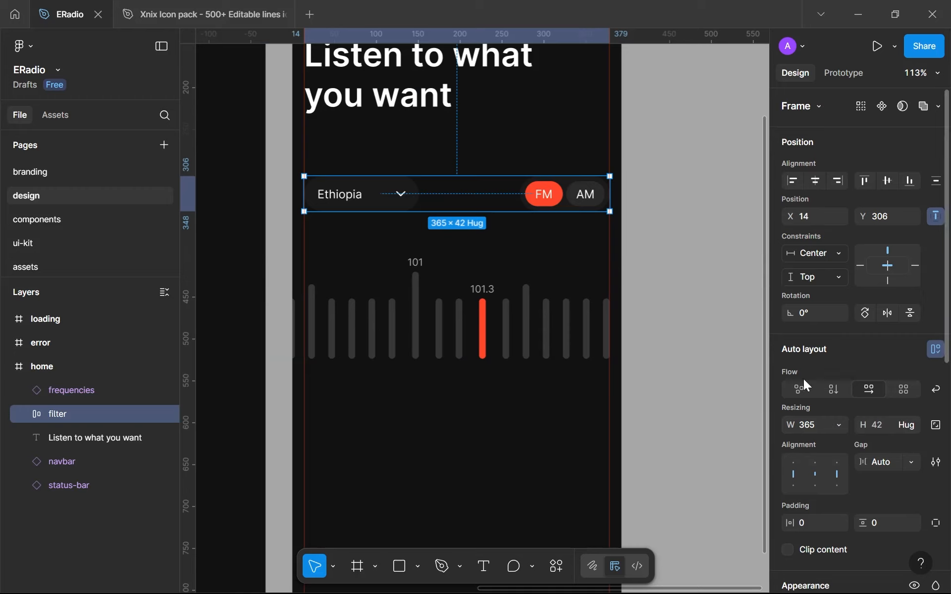
click(816, 424)
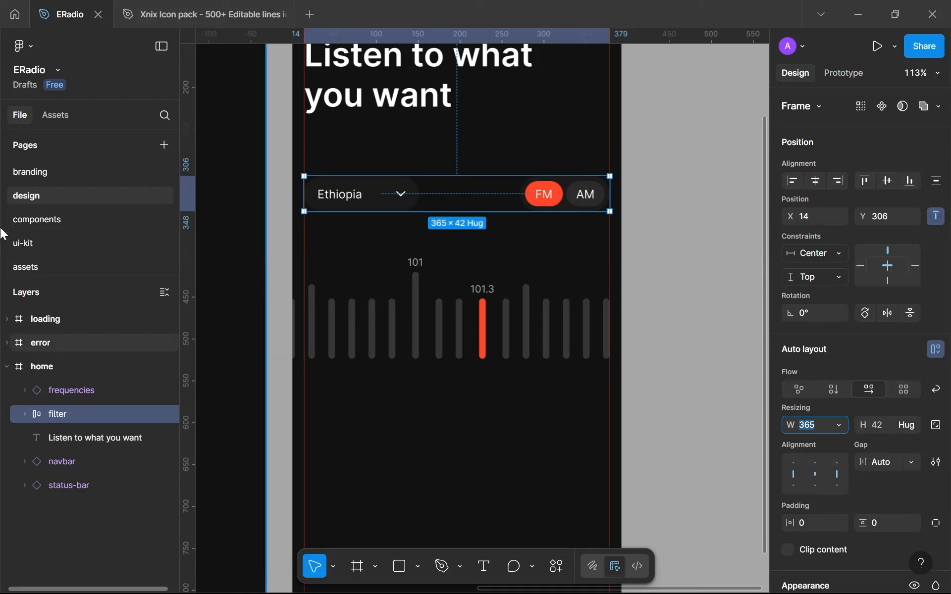
Try to narrow the main frequencies component on the components page, including a set width of 365
click(46, 221)
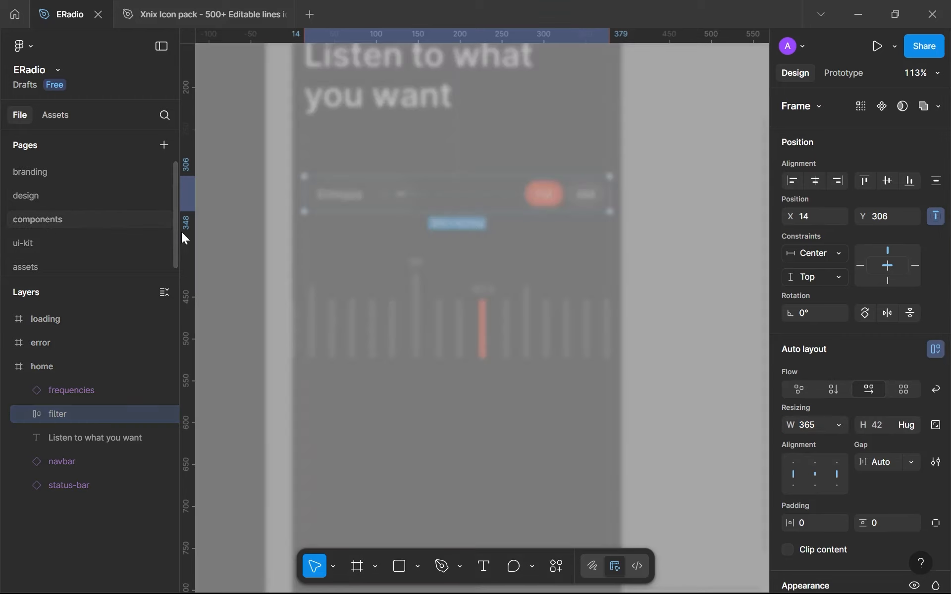
scroll(547, 323, down, 3)
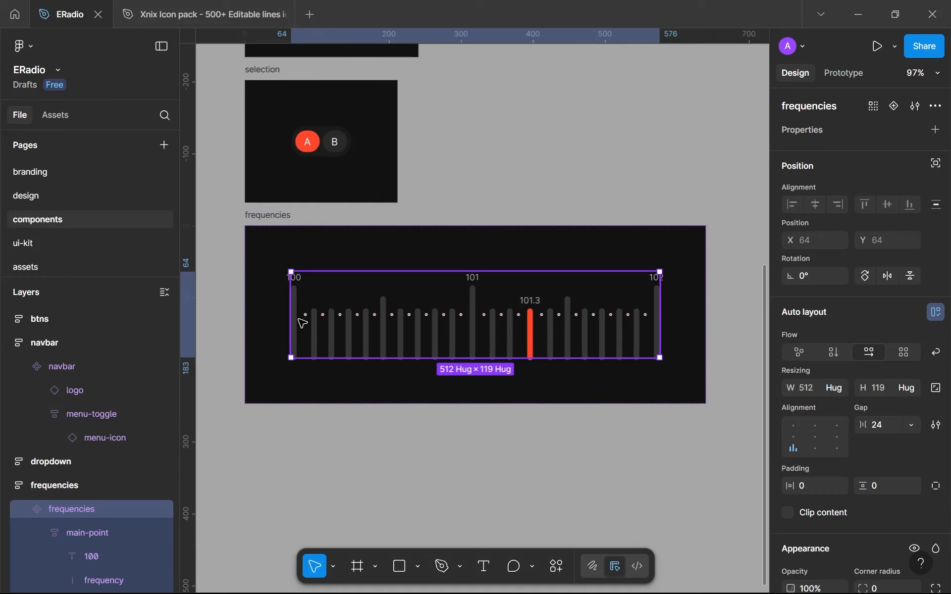
drag(292, 317, 315, 317)
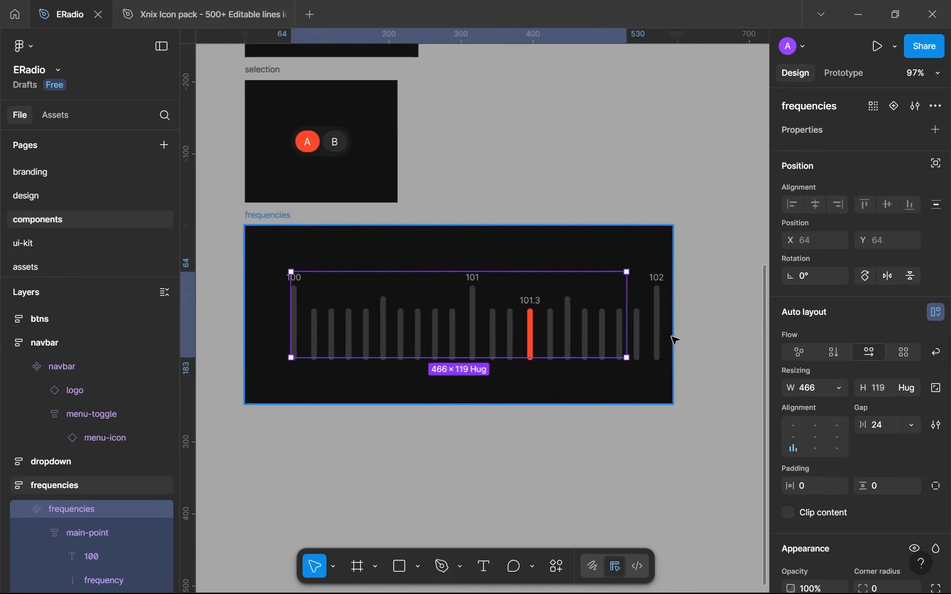
click(807, 381)
text(365)
key(Return)
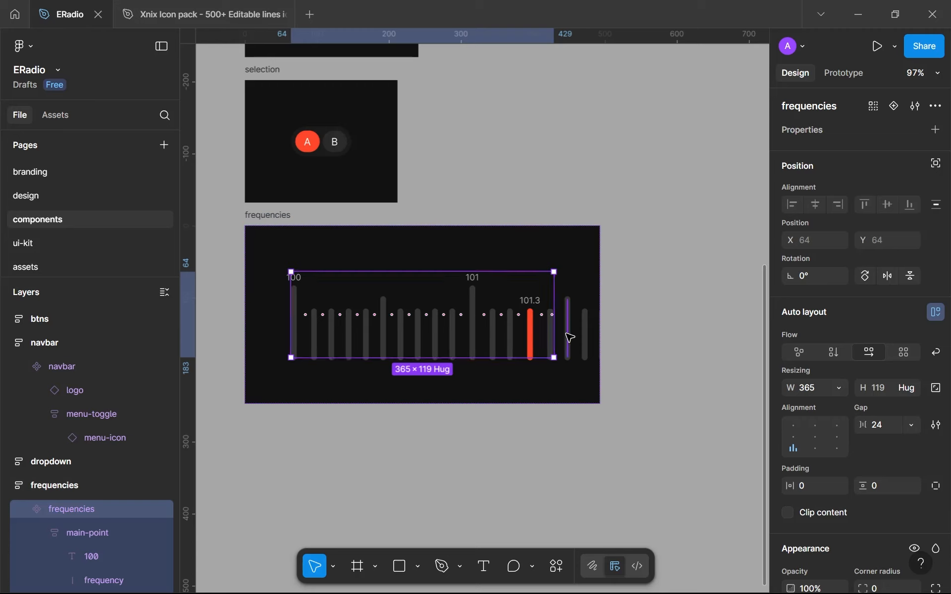
drag(291, 319, 260, 316)
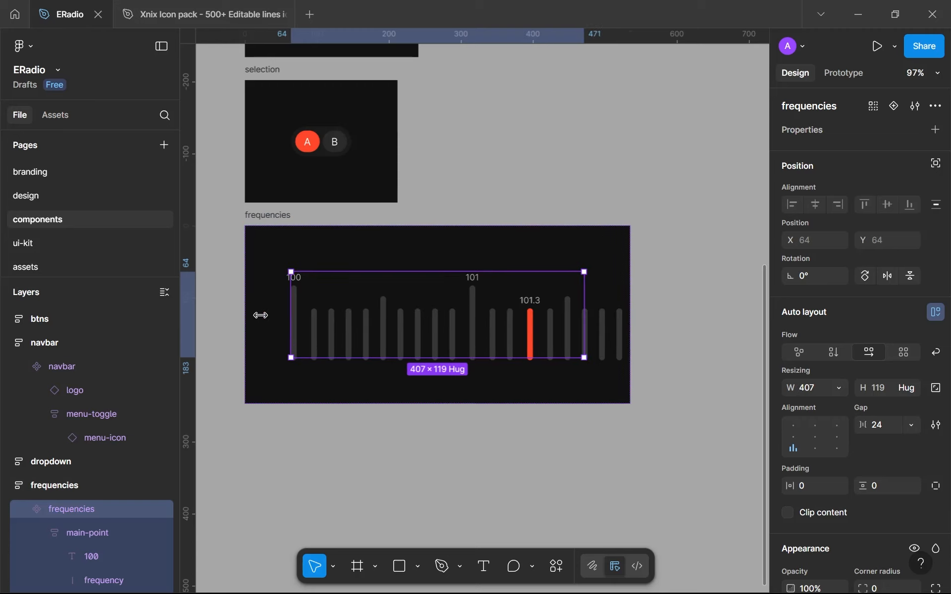
Undo the width changes to the main frequencies component and return to the design page
key(ctrl+z)
key(ctrl+z)
key(ctrl+z)
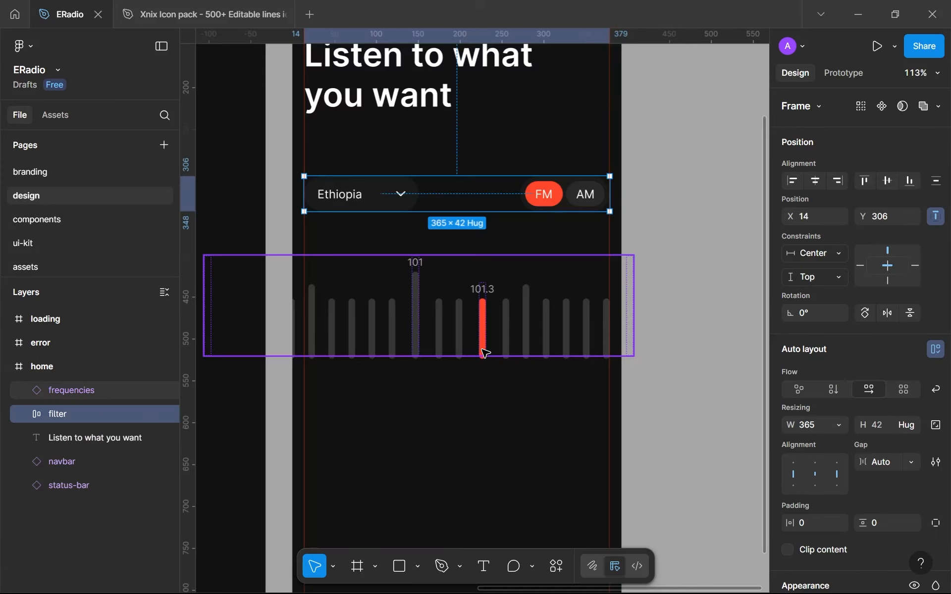
Hide the rulers and move the frequencies instance in the home frame to X -93, Y 401
click(447, 330)
click(464, 394)
scroll(465, 395, down, 3)
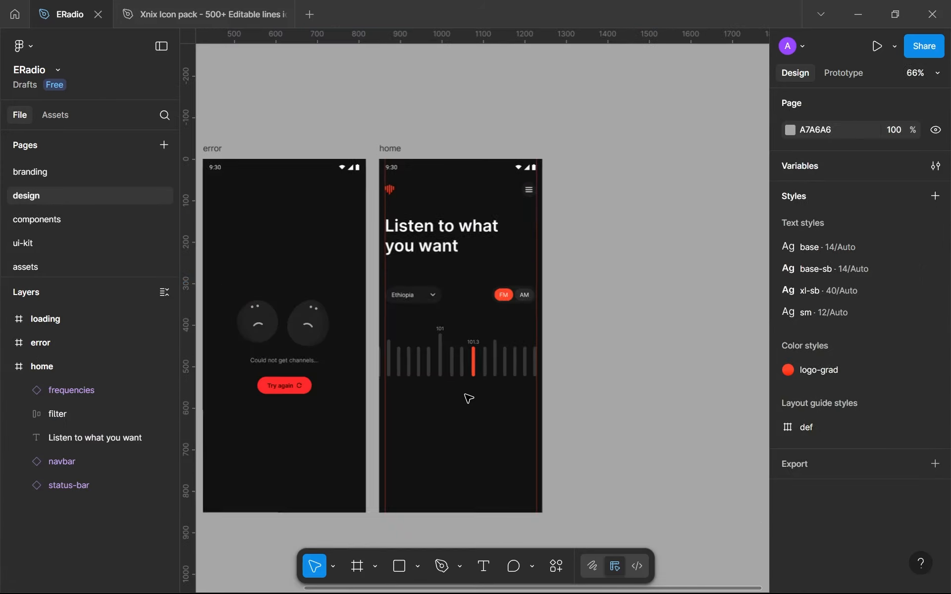
key(shift+r)
scroll(468, 397, up, 5)
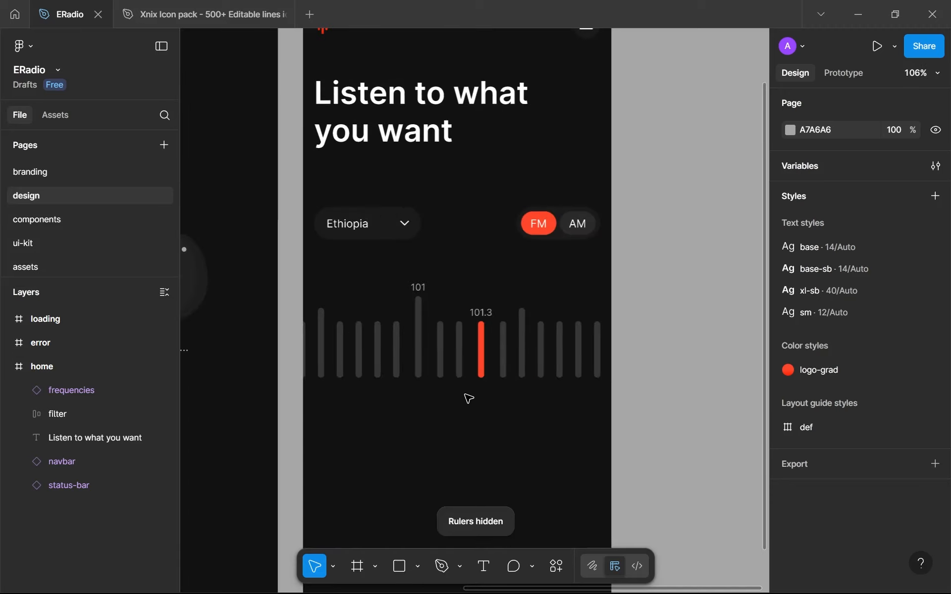
click(529, 353)
drag(533, 351, 544, 354)
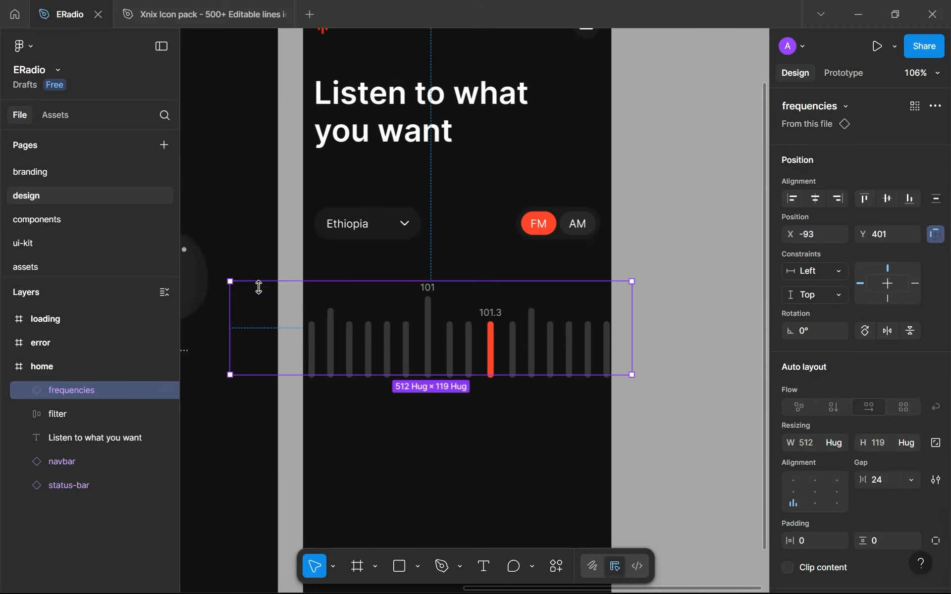
Draw a frame about 350 × 193 over the frequency scale at X 0, Y 383 and name it frequencies-contaienr
key(f)
drag(302, 268, 574, 418)
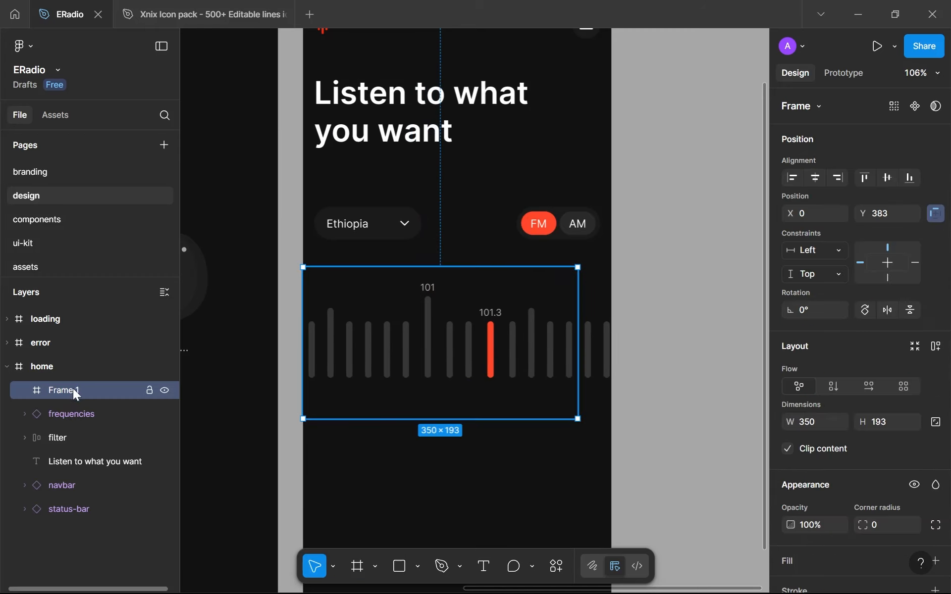
double_click(66, 392)
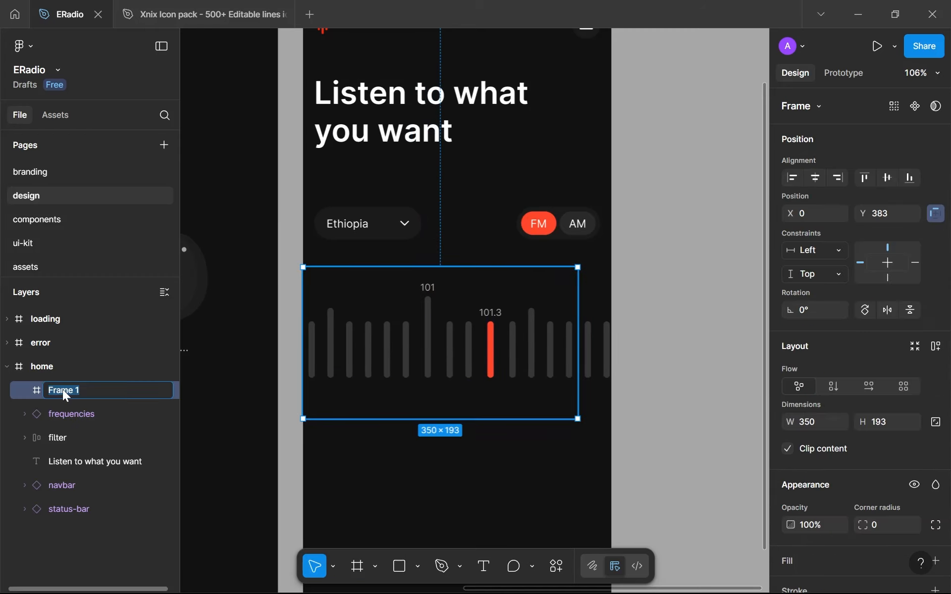
text(frequencies-contaienr)
key(Return)
Nest the frequencies instance inside frequencies-contaienr and make that container 365 wide, horizontally centered in the home frame
drag(77, 427, 81, 394)
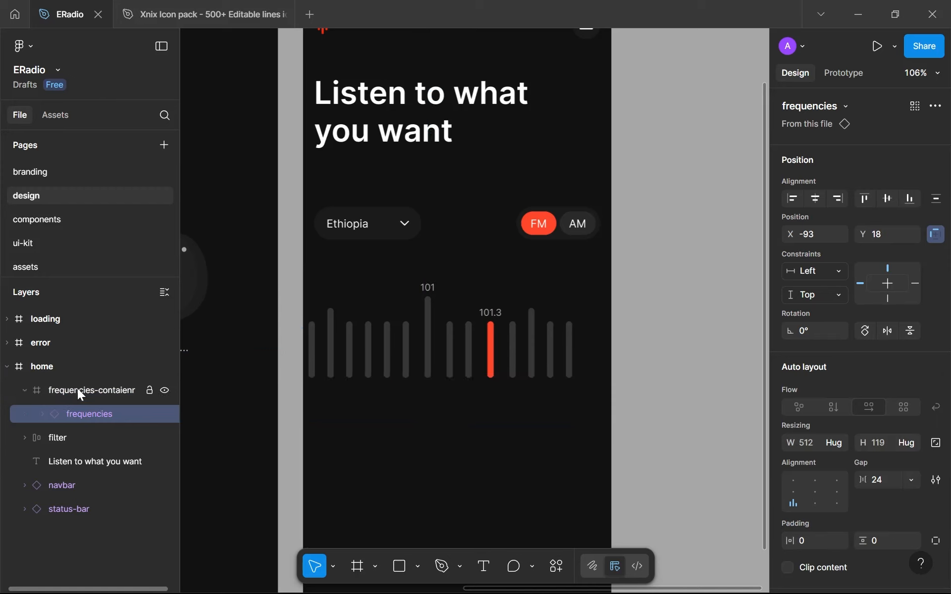
click(89, 390)
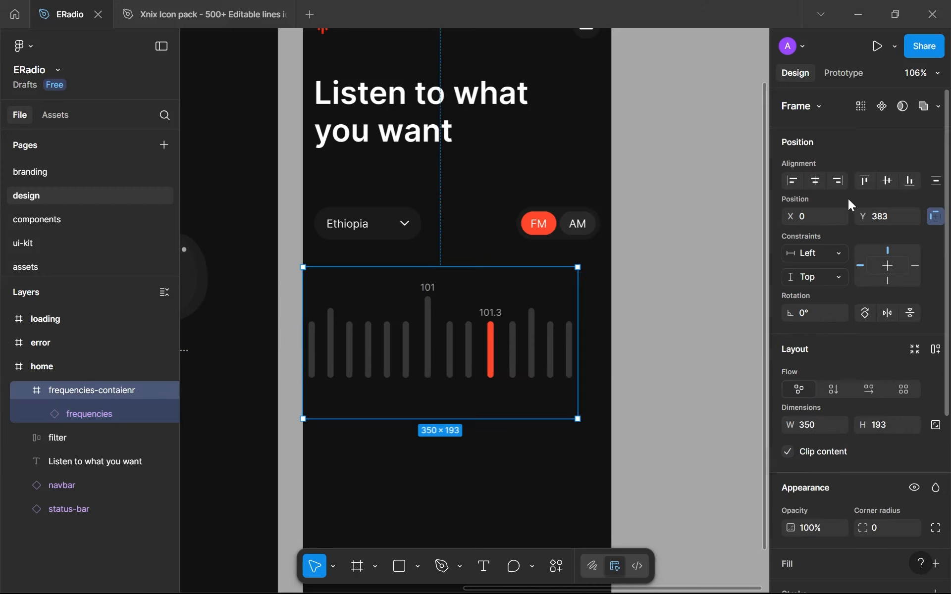
click(815, 429)
click(468, 450)
click(435, 333)
click(816, 182)
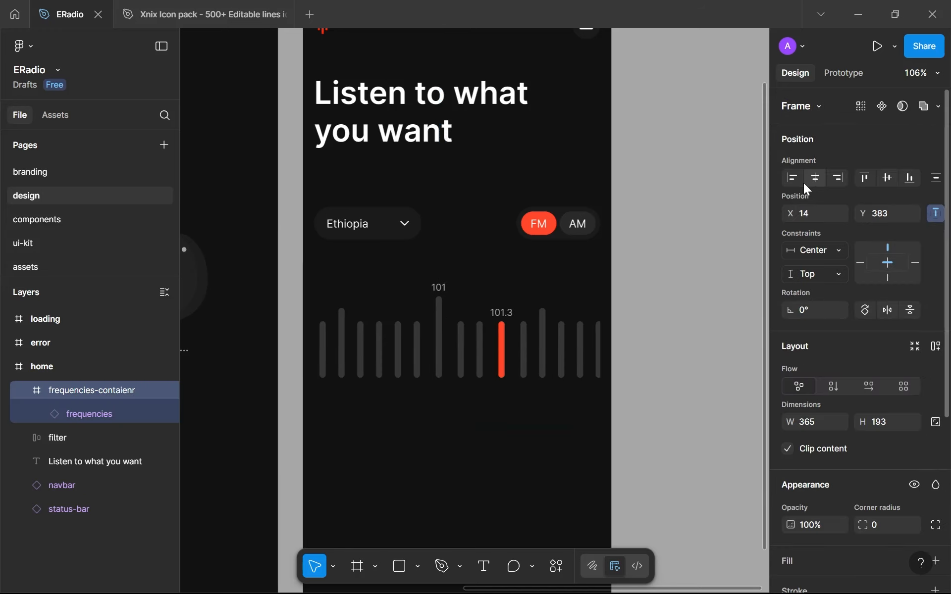
Show the rulers and shift the frequencies instance left inside its container, bringing the 101.3 marker closer to the middle
key(shift+r)
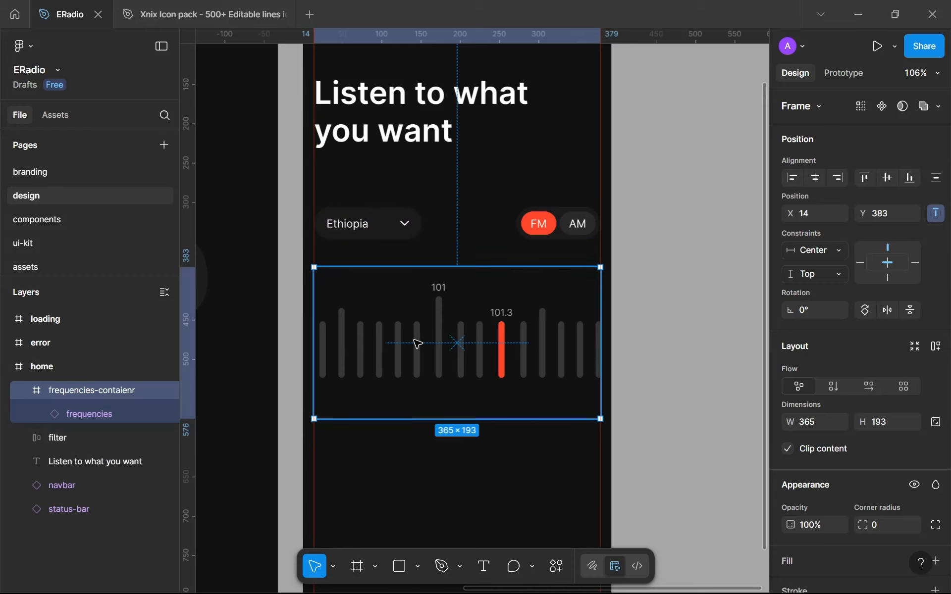
click(152, 412)
drag(382, 340, 357, 337)
key(Escape)
Turn off content clipping for the frequencies-contaienr frame and review the home screen
click(376, 365)
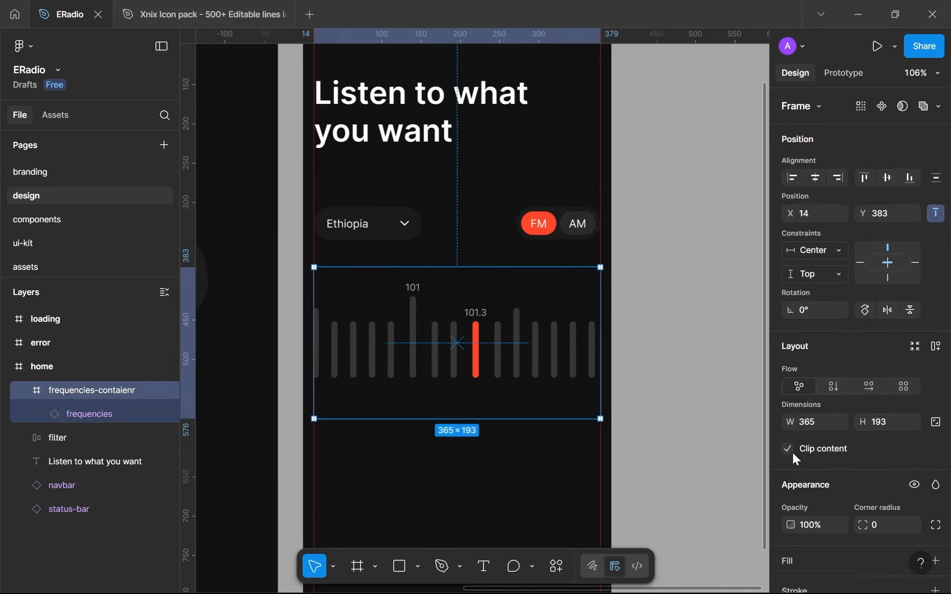
click(788, 449)
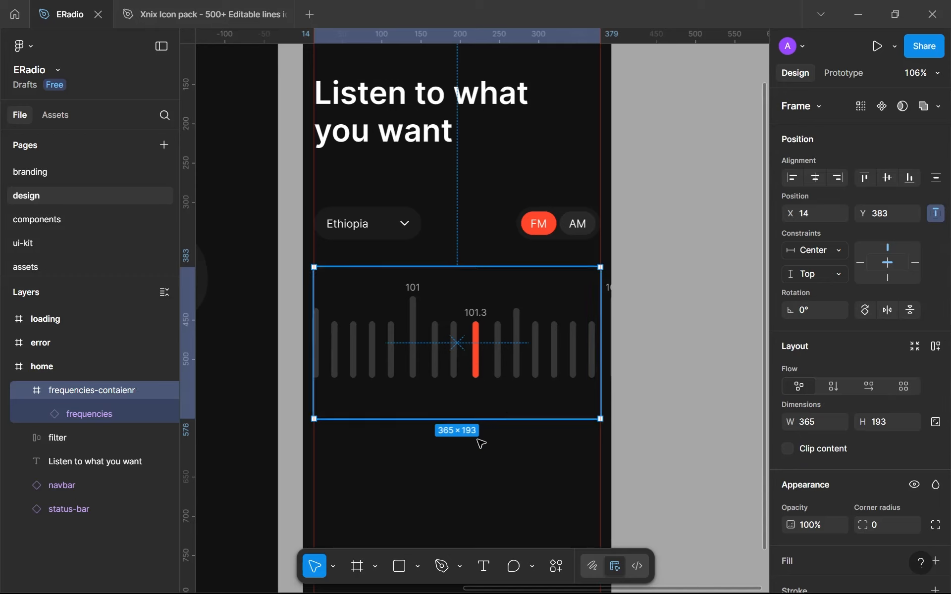
click(448, 458)
scroll(320, 372, up, 5)
scroll(319, 360, down, 3)
scroll(317, 359, down, 3)
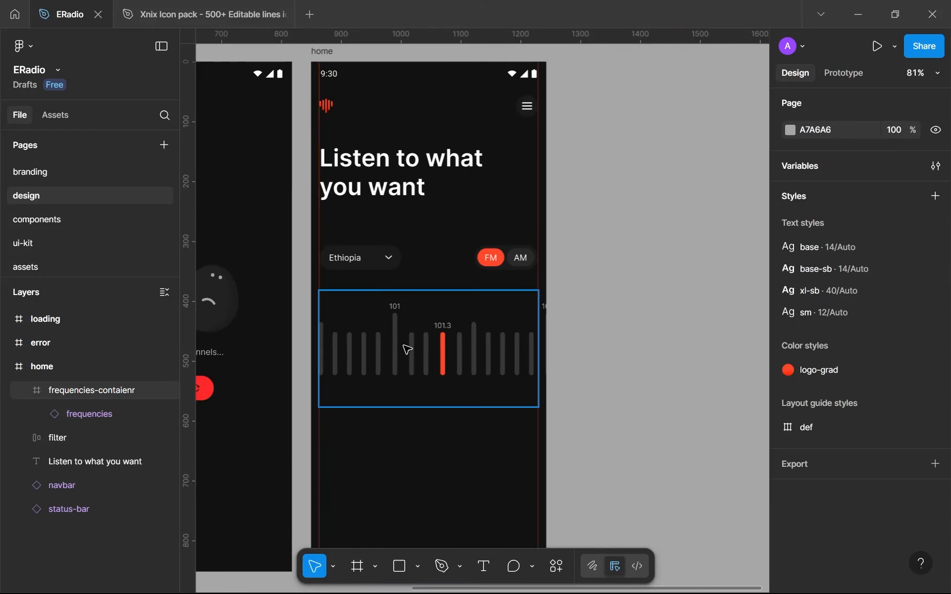
Select the frequencies-contaienr frame together with the filter row in the home frame
click(407, 349)
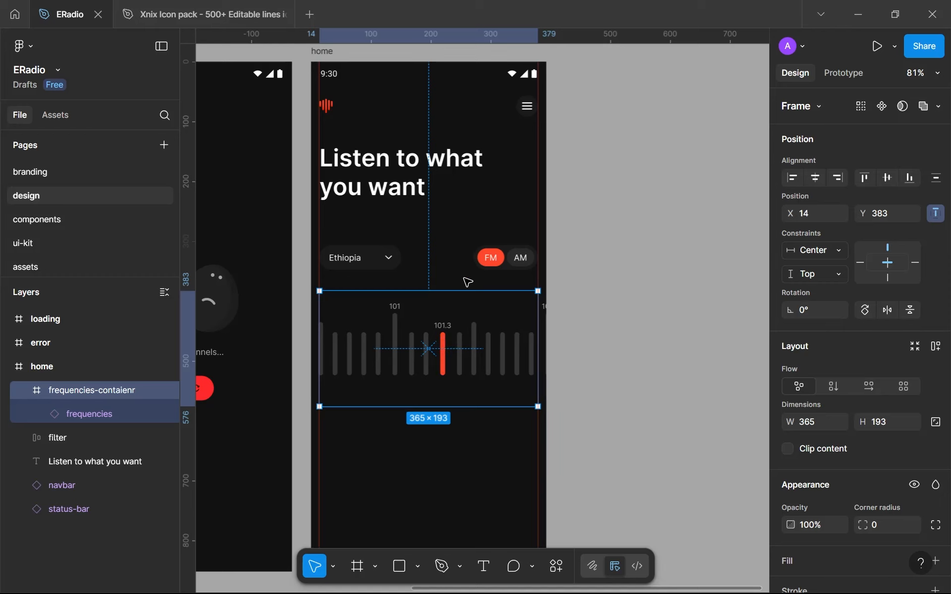
key(Tab)
shift+click(424, 354)
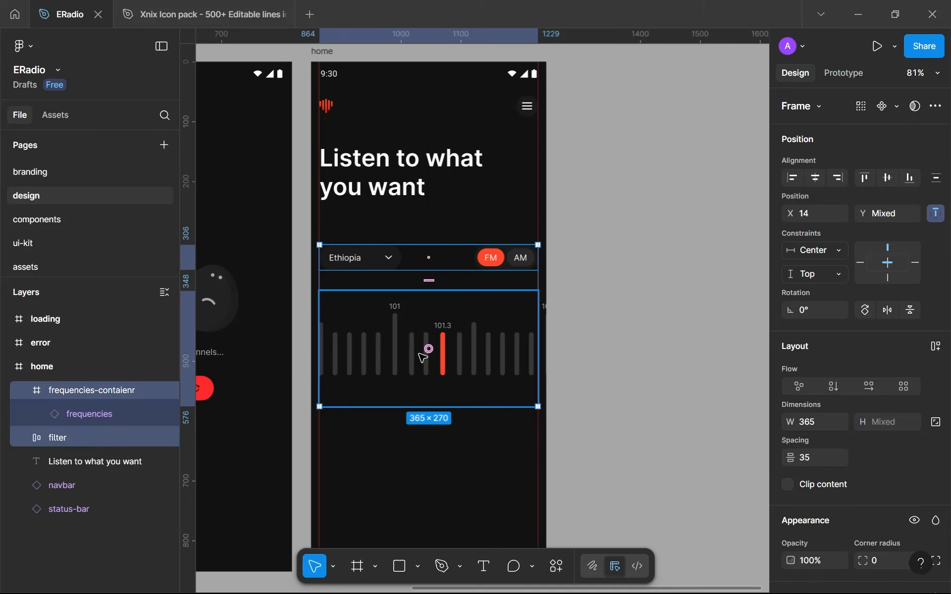
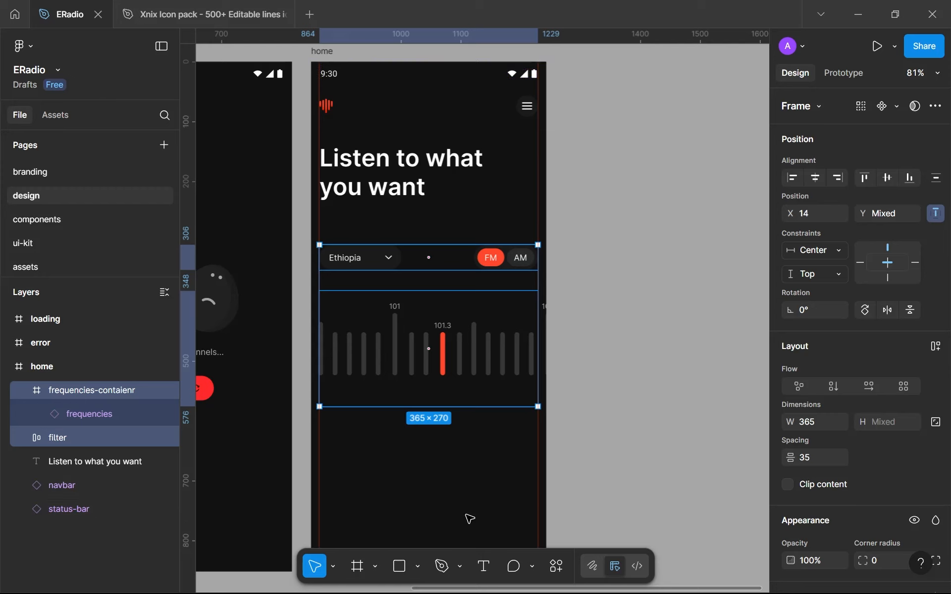
Set the height of the frequencies-contaienr frame to 119
click(452, 416)
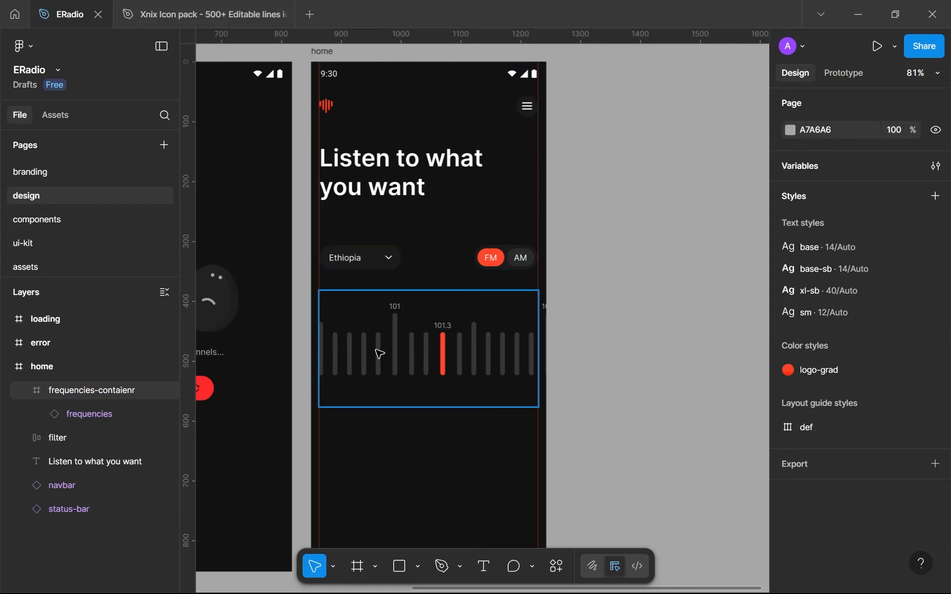
click(440, 362)
scroll(440, 362, up, 5)
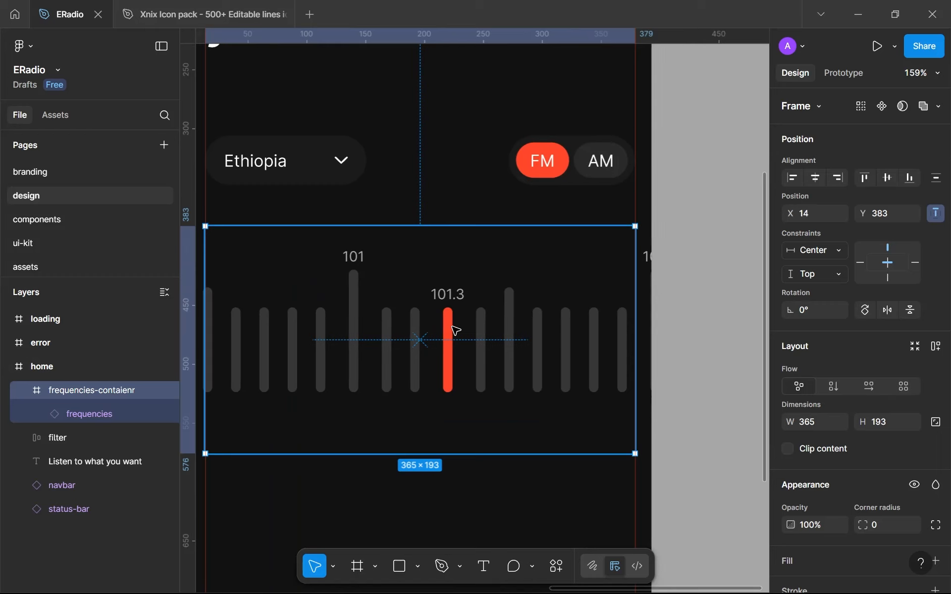
click(456, 331)
click(878, 450)
click(518, 473)
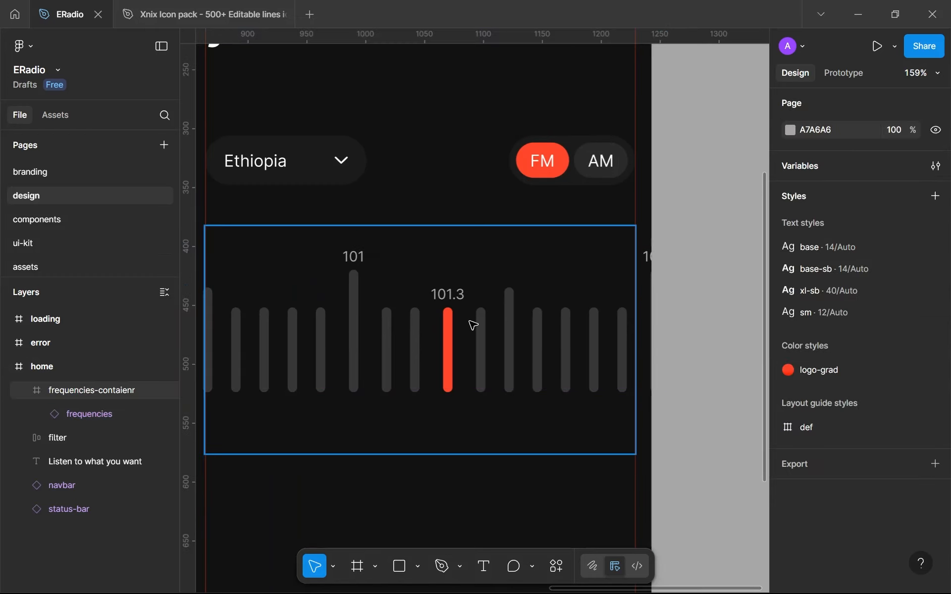
click(594, 391)
click(880, 426)
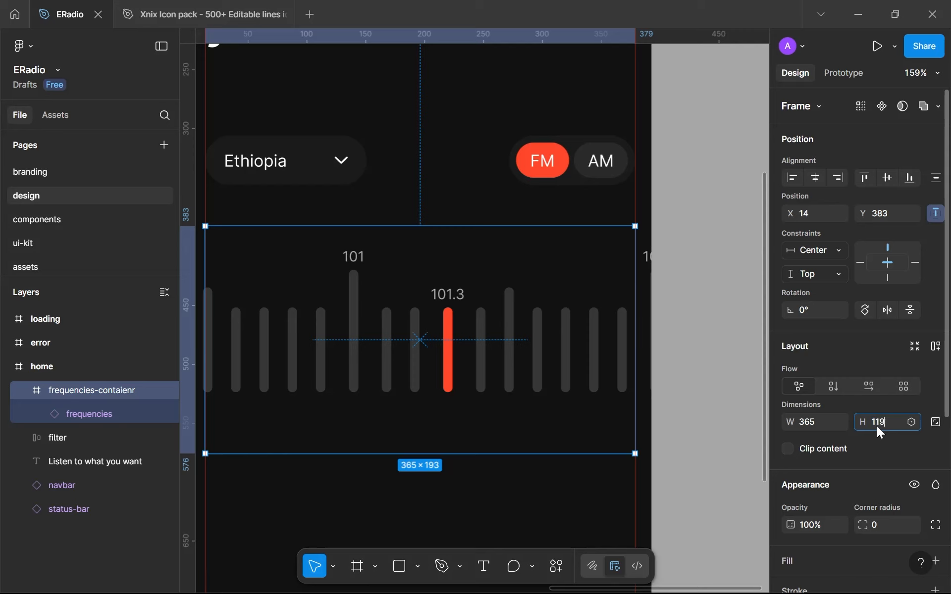
key(Return)
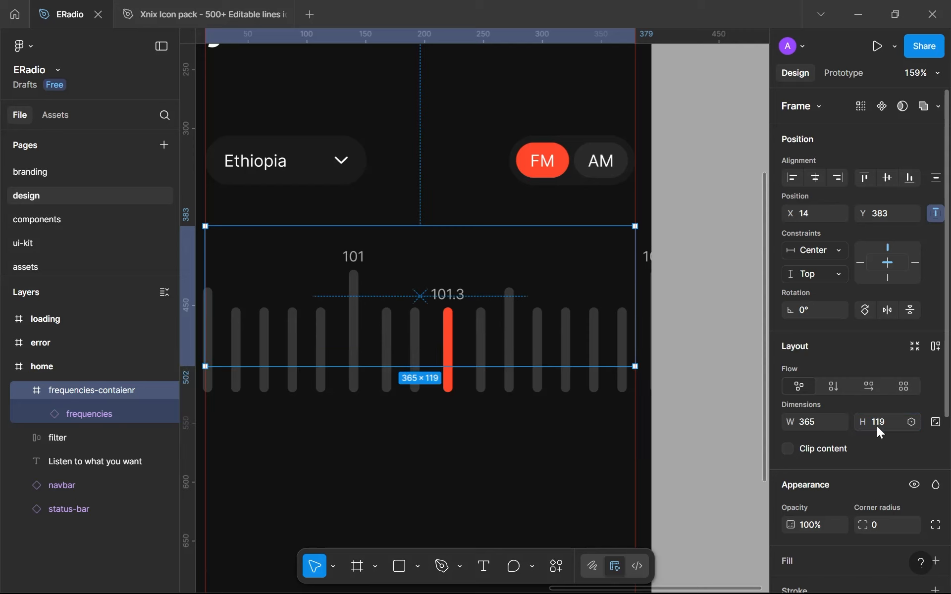
Move the frequencies instance up inside its container so the scale sits within the shortened frame
click(429, 386)
drag(469, 351, 472, 331)
click(437, 439)
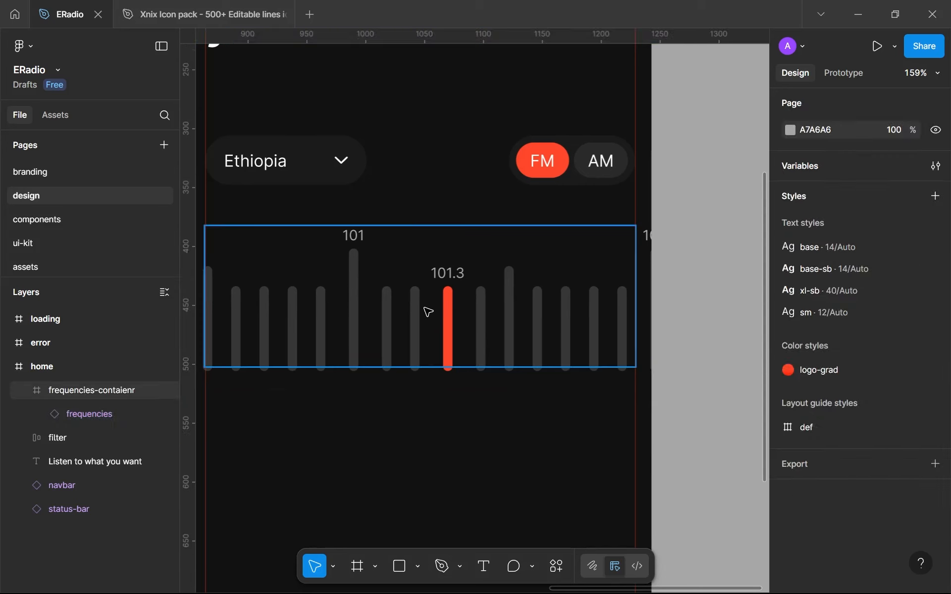
click(426, 310)
click(413, 418)
scroll(413, 417, down, 5)
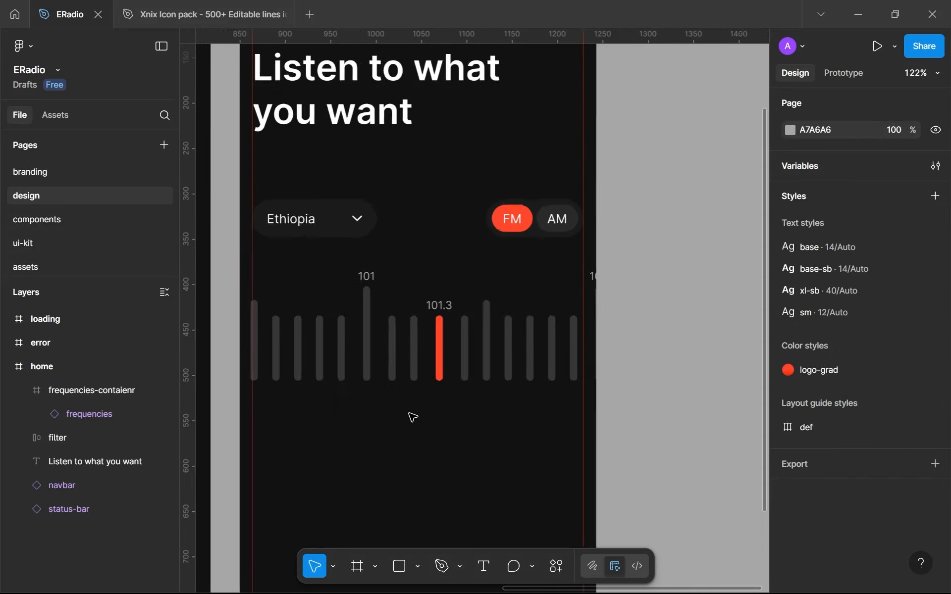
click(396, 365)
click(407, 420)
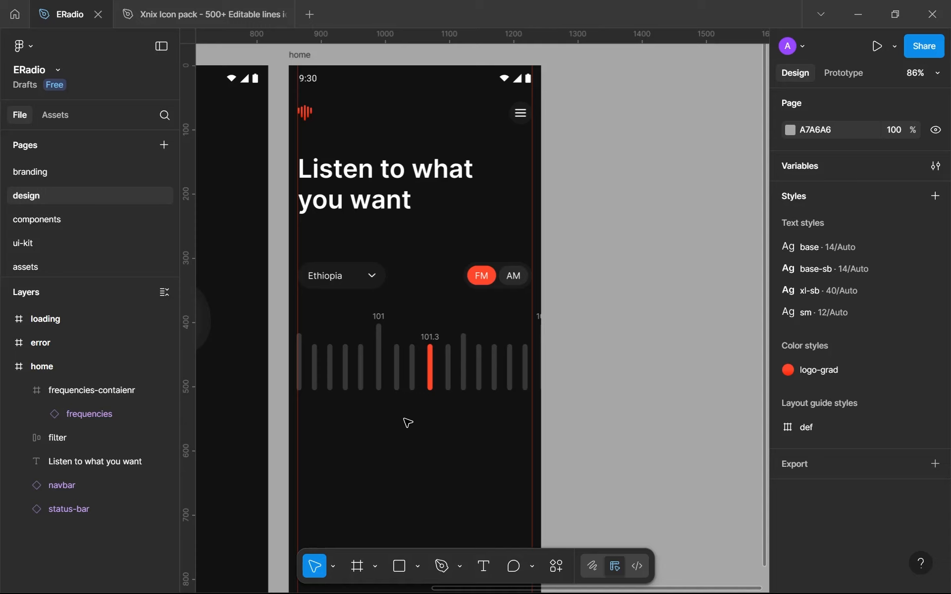
Move the frequencies-contaienr frame down the home screen to Y 570, leaving free space below the filter row
scroll(408, 422, down, 1)
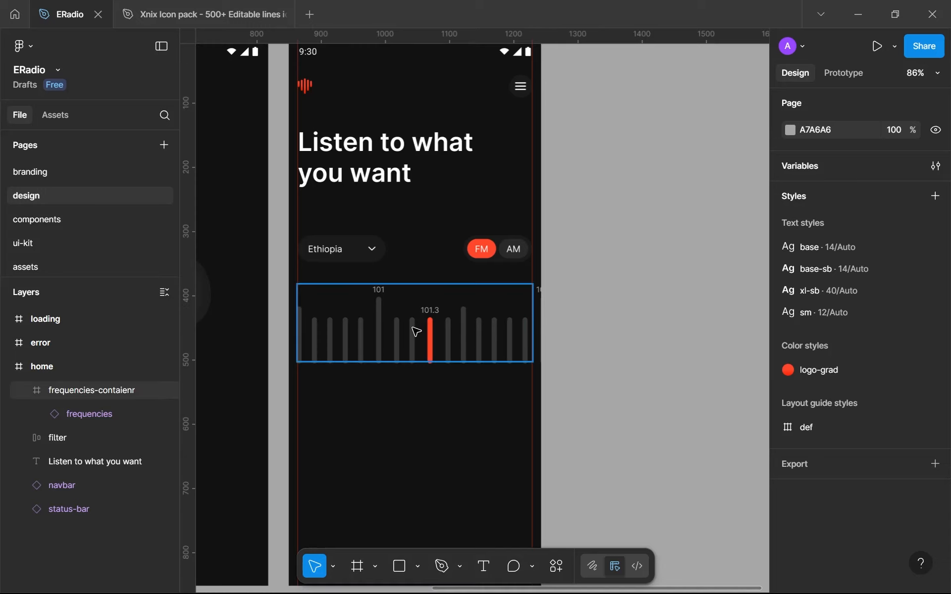
click(427, 327)
drag(436, 341, 433, 457)
Add a text layer reading 101.3 in the gap between the filter row and the frequency scale
scroll(427, 379, up, 3)
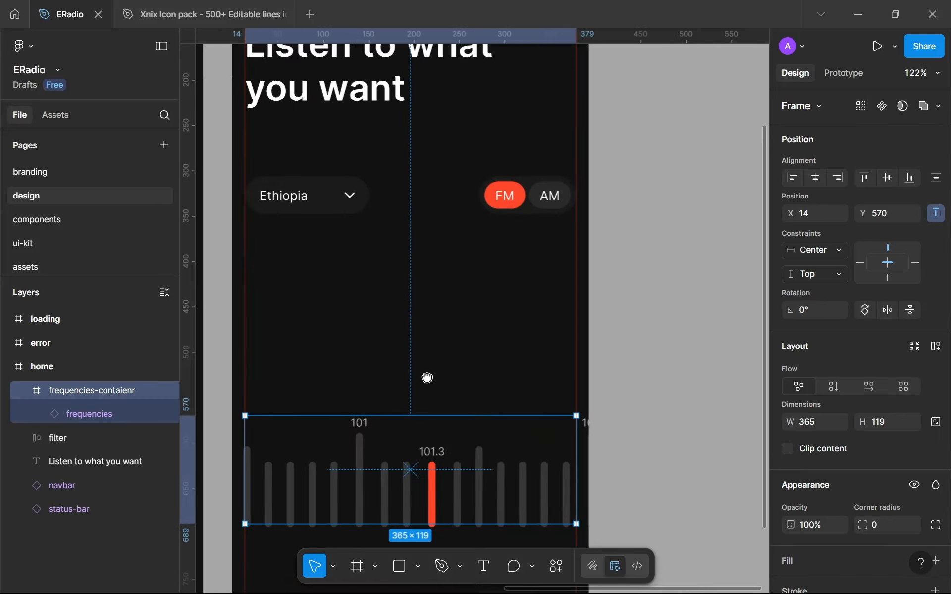
key(t)
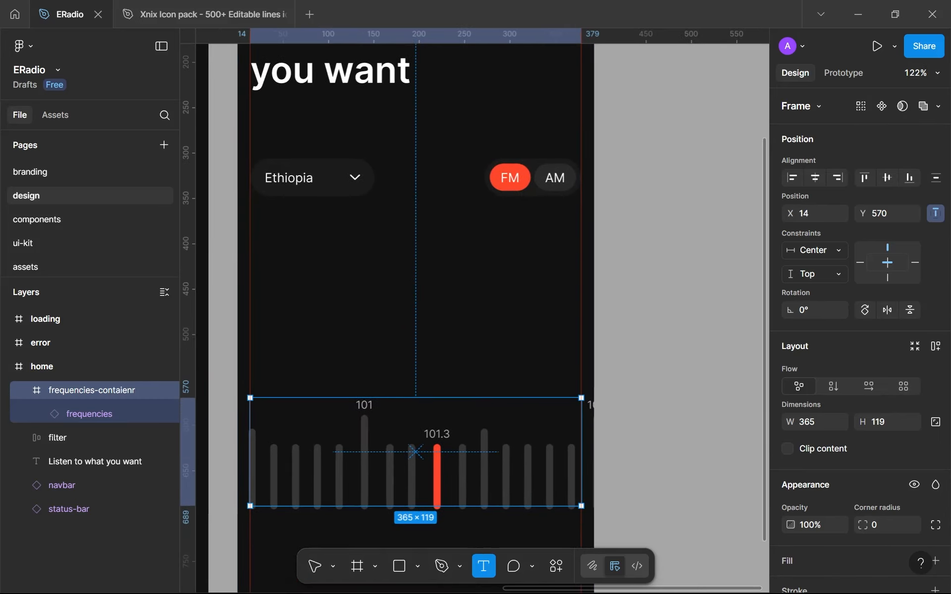
click(365, 282)
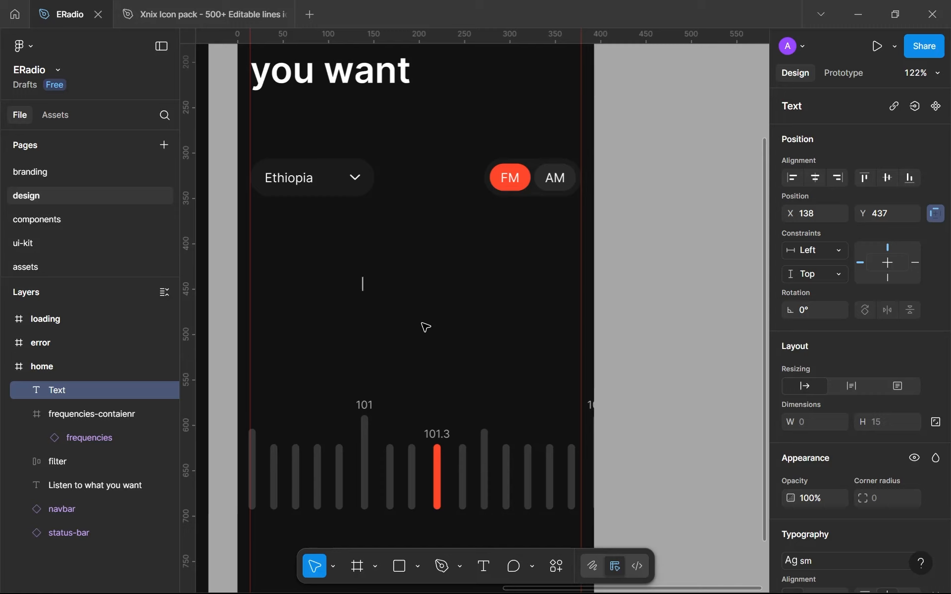
text(101/3)
key(BackSpace)
key(BackSpace)
text(.3)
key(Escape)
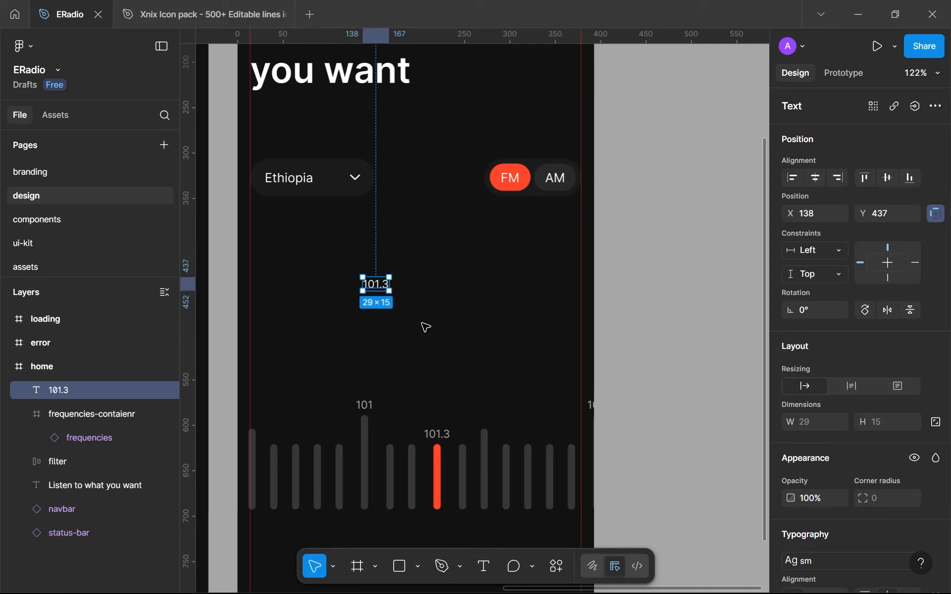
Detach the sm text style from the new 101.3 text and set its weight to Semi Bold
scroll(874, 419, down, 5)
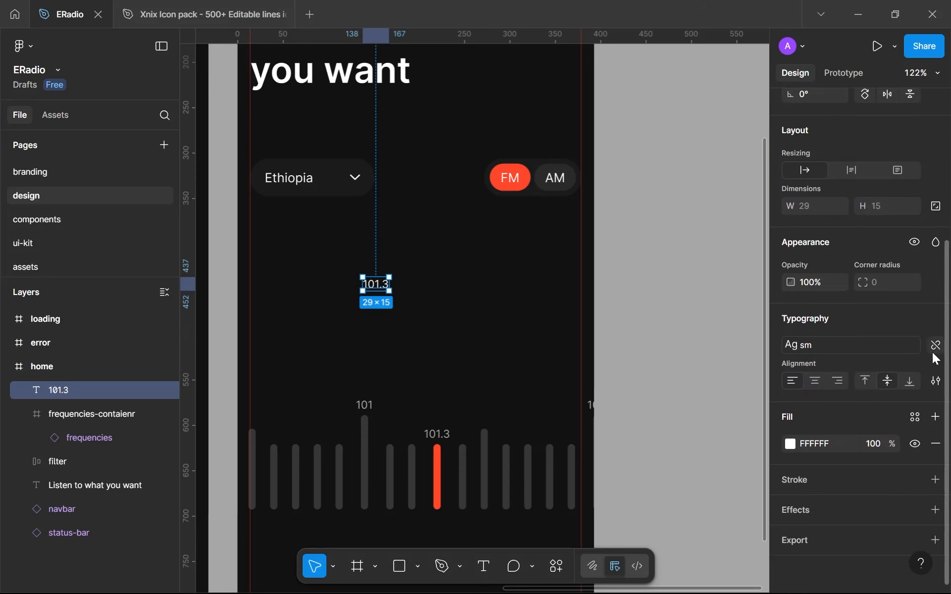
click(935, 346)
click(824, 369)
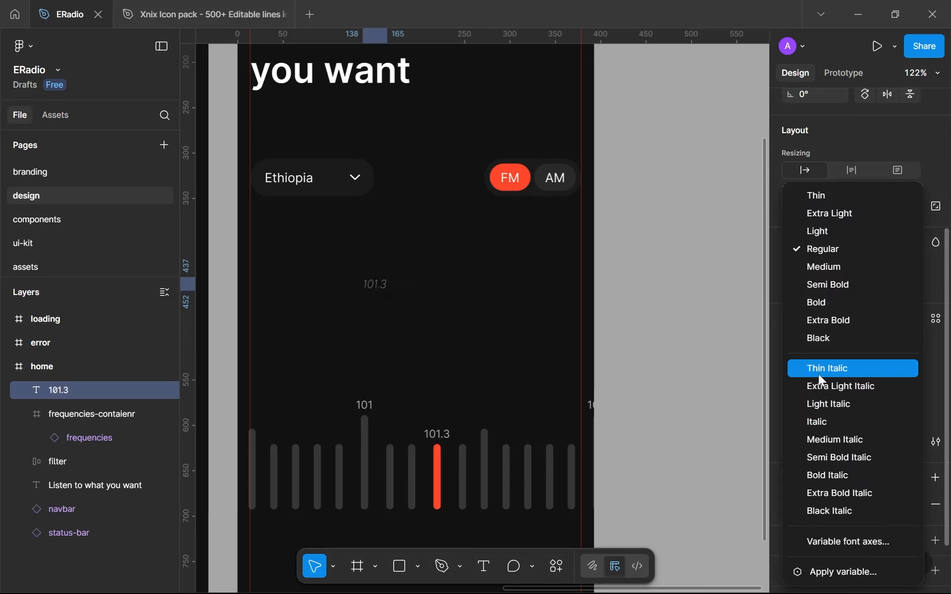
click(807, 290)
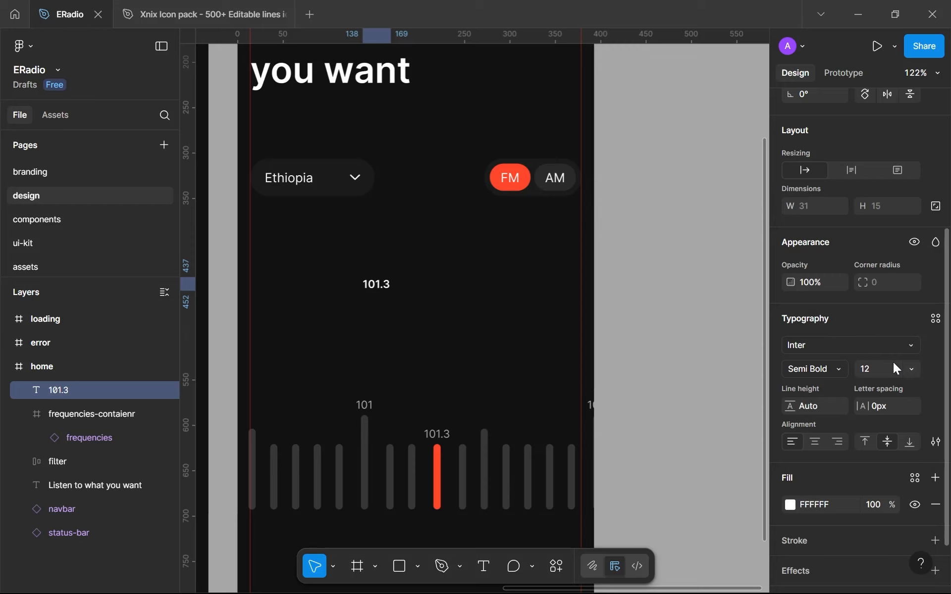
Enlarge the new 101.3 text to size 64 and then 96, and shift it to about X 49, Y 401
click(867, 375)
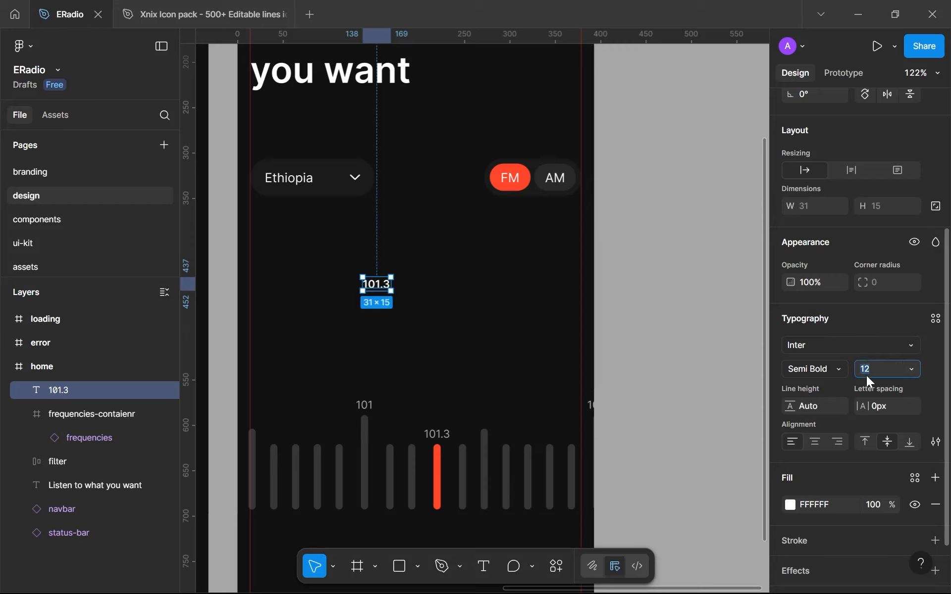
text(64)
key(Return)
click(867, 376)
text(96)
key(Return)
drag(472, 305, 390, 315)
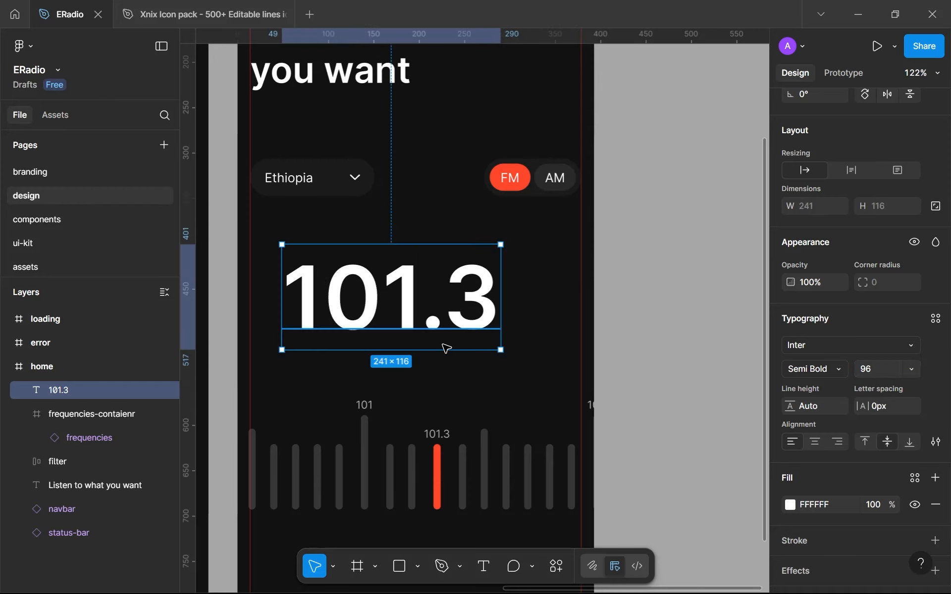
Set the large 101.3 text's line height to 100% and its letter spacing to -2px
click(807, 407)
text(100%)
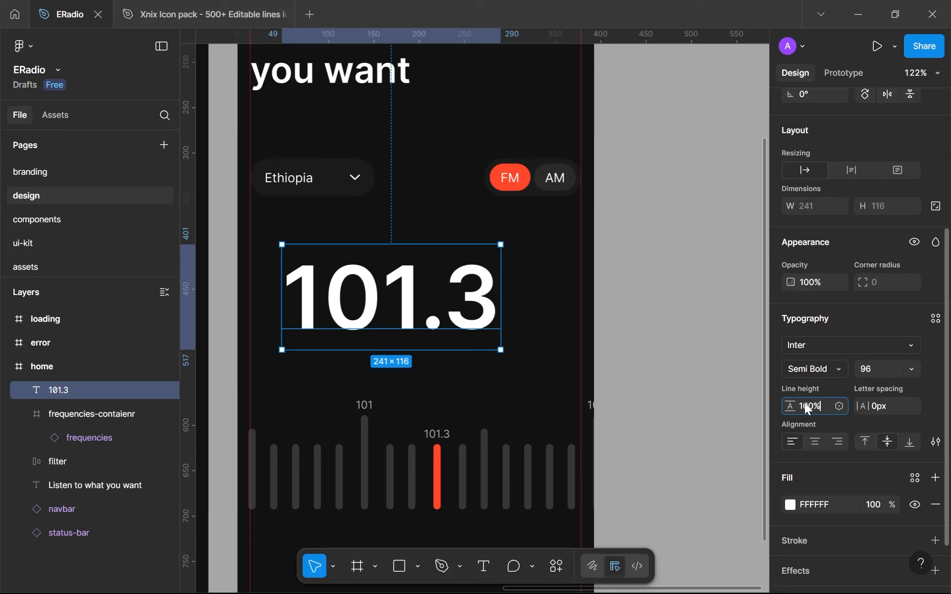
key(Return)
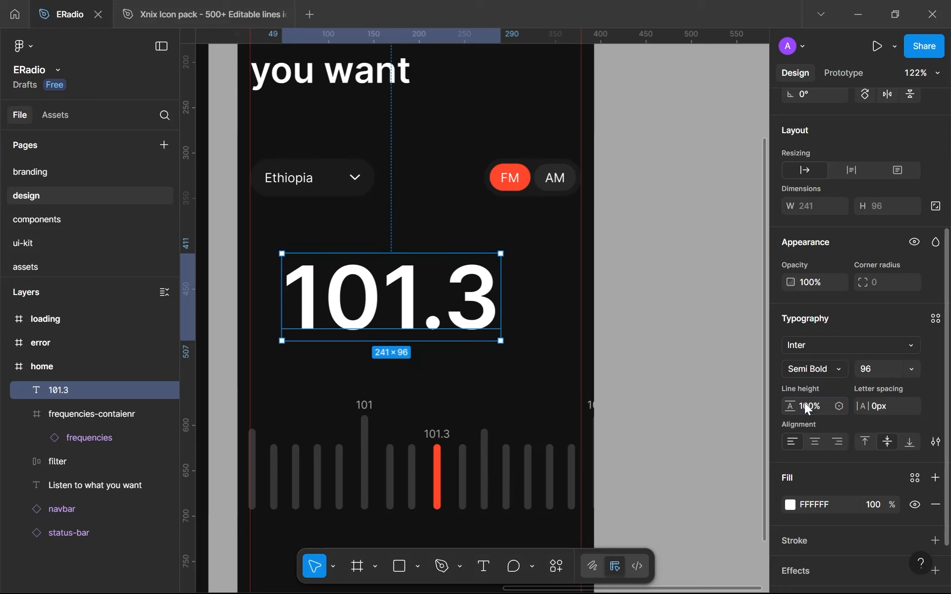
click(878, 407)
key(Down)
key(Down)
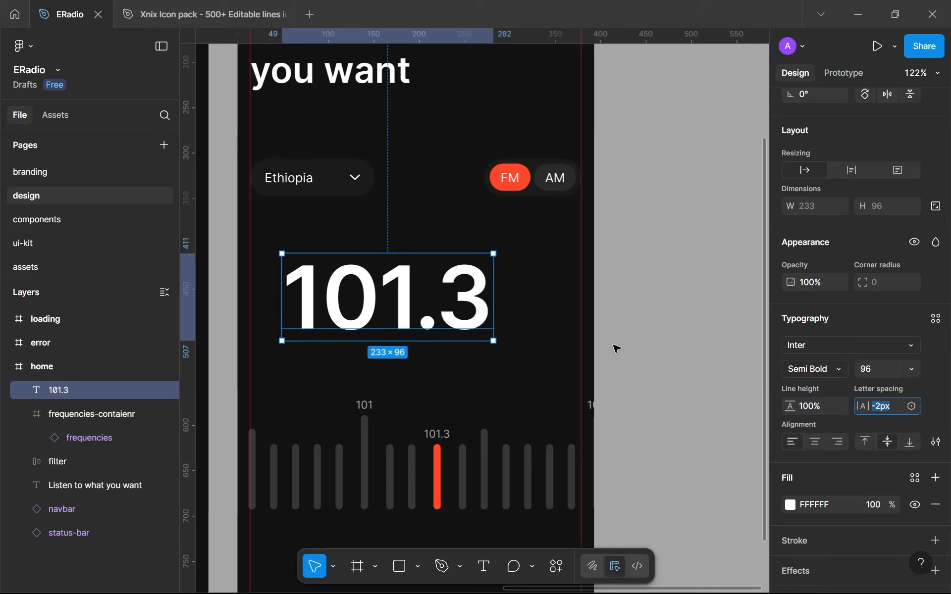
click(638, 357)
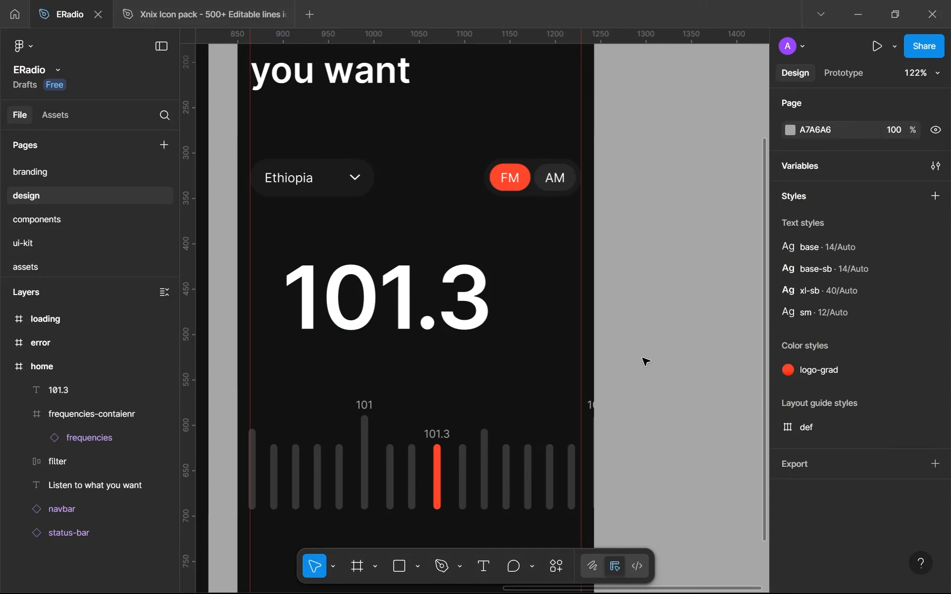
Reduce the large 101.3 text's font size to 84
scroll(317, 296, down, 5)
scroll(377, 357, up, 5)
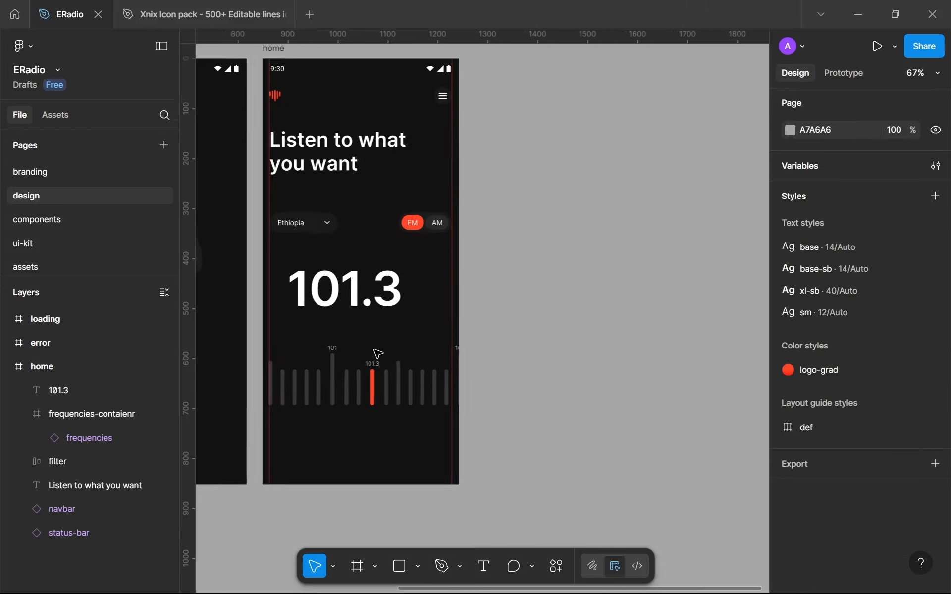
click(399, 273)
scroll(846, 501, down, 3)
click(887, 508)
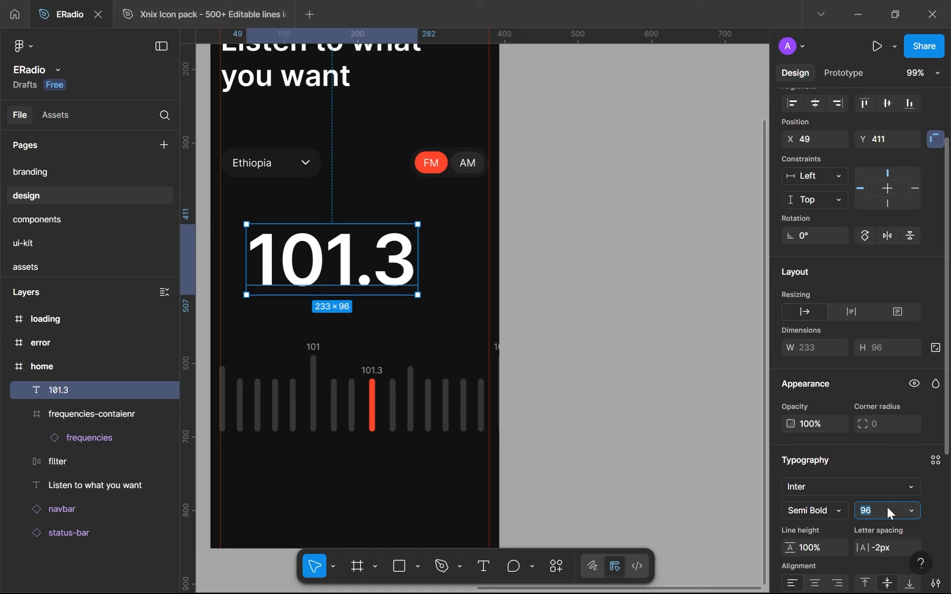
key(Return)
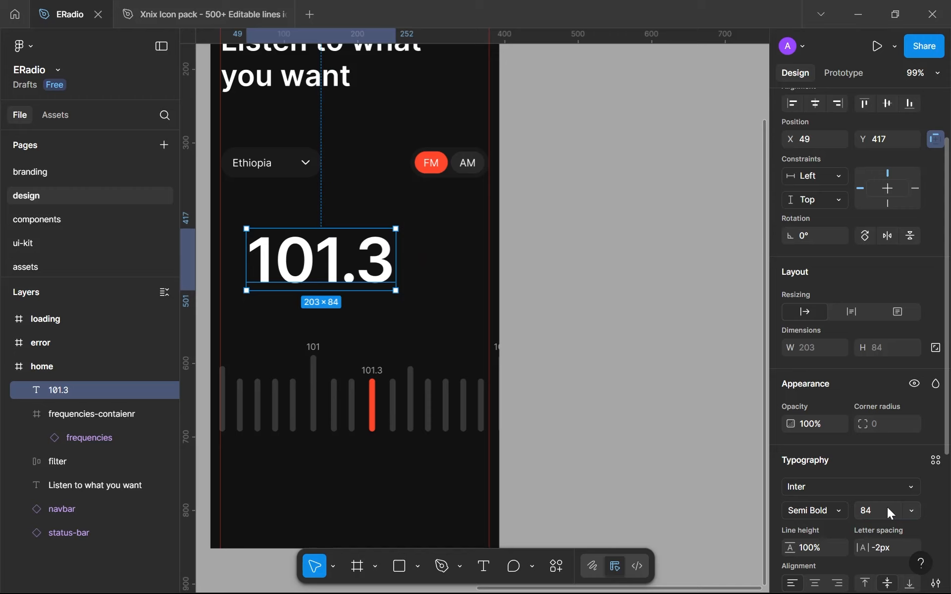
click(546, 339)
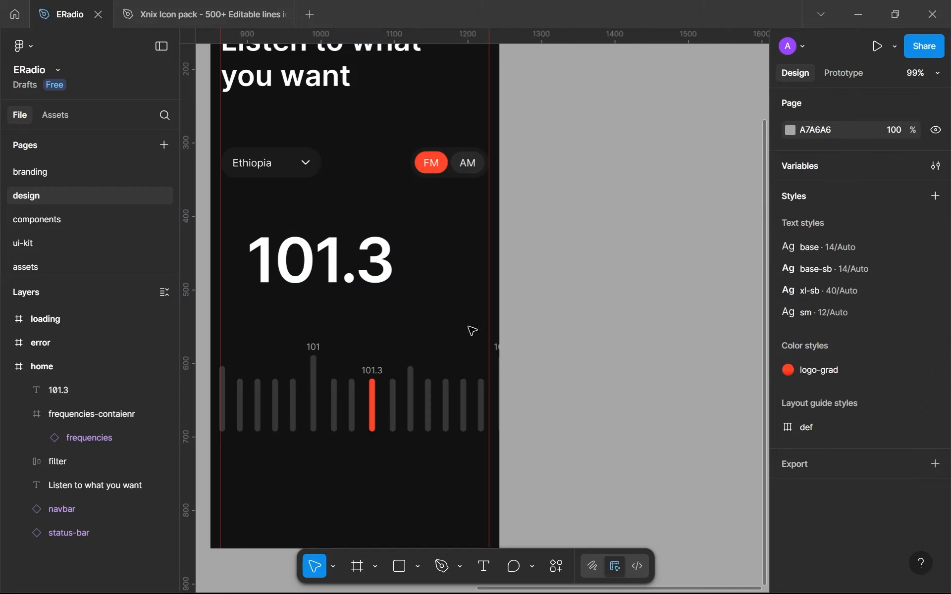
Create a text style named 3xl-sb-full-condensed from the large 101.3 text
scroll(471, 331, up, 2)
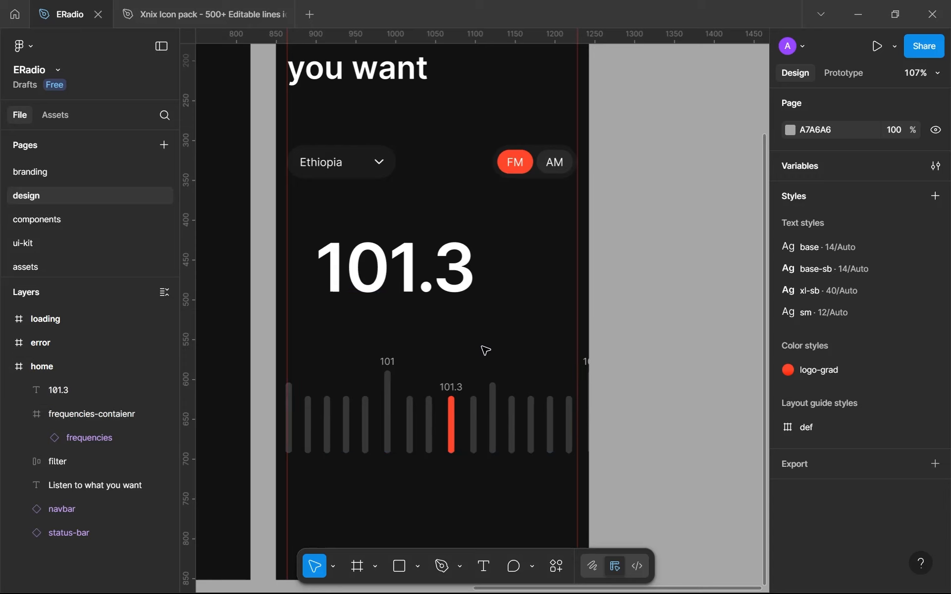
click(447, 301)
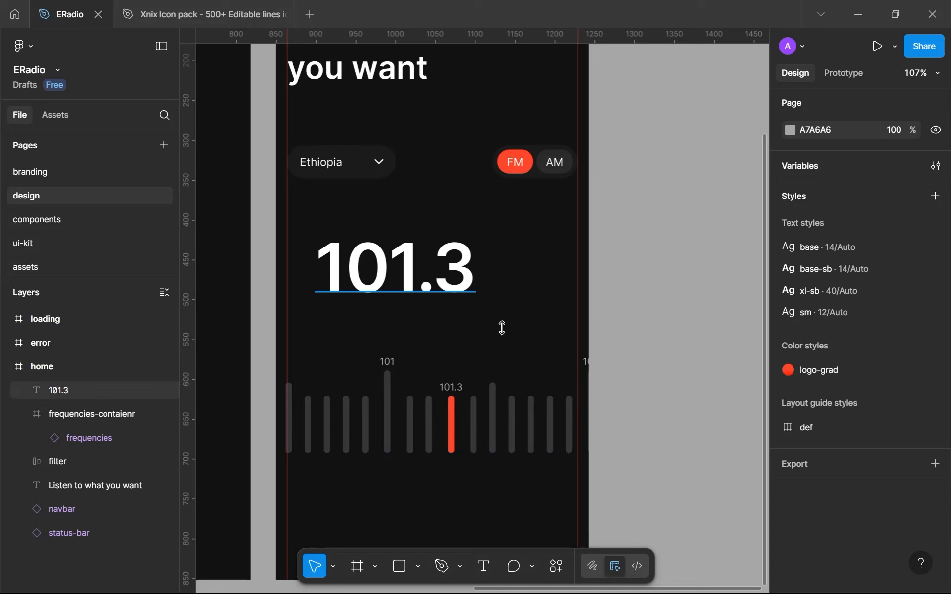
scroll(888, 440, down, 3)
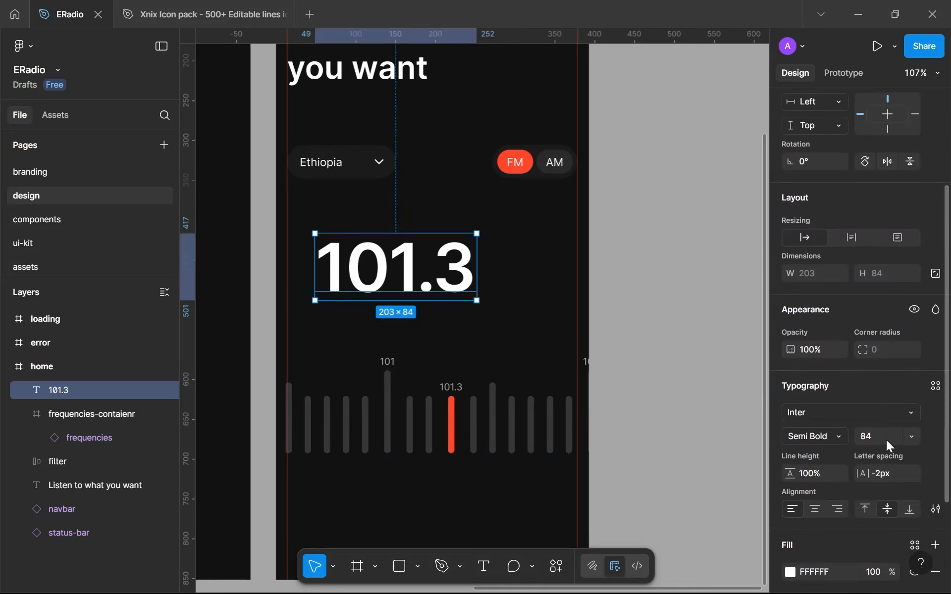
click(935, 388)
click(737, 323)
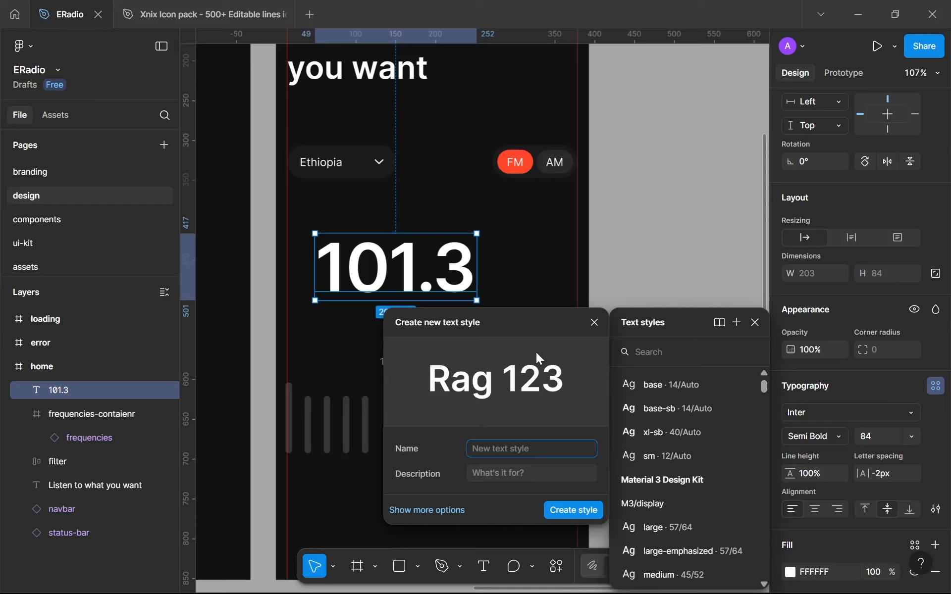
text(4xl)
key(BackSpace)
key(BackSpace)
key(BackSpace)
text(3xl-sb=)
key(BackSpace)
text(-full-condensed)
key(Return)
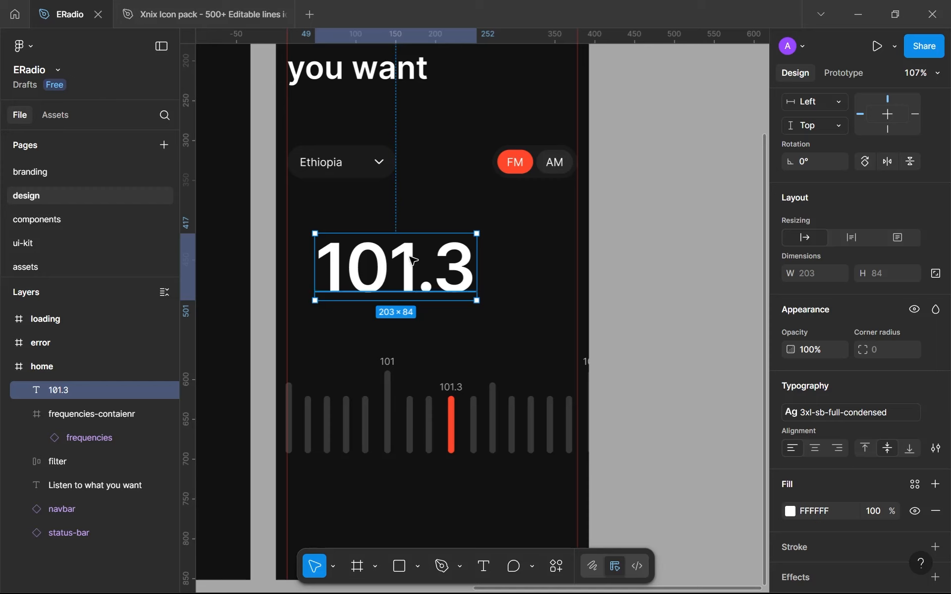
double_click(414, 261)
click(391, 265)
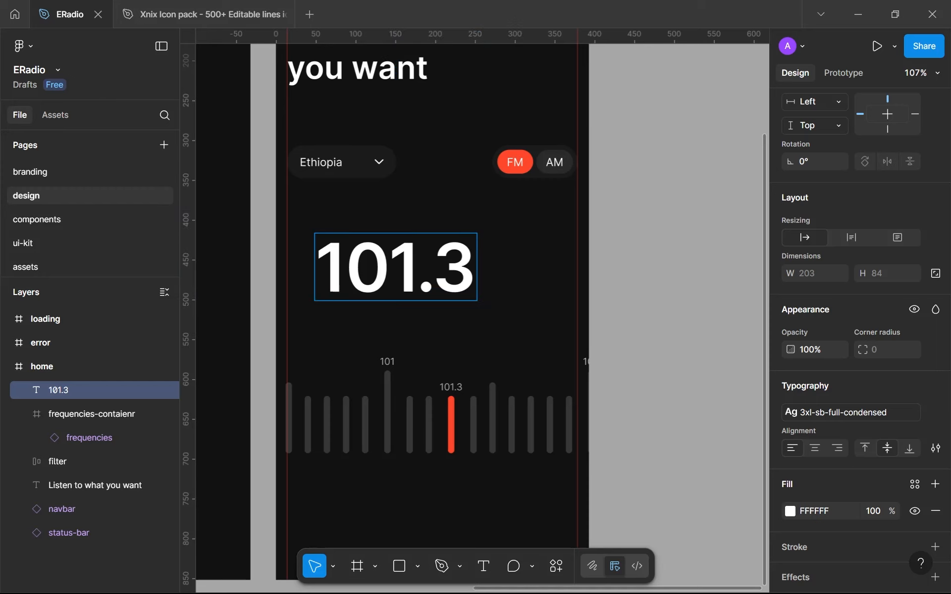
key(Escape)
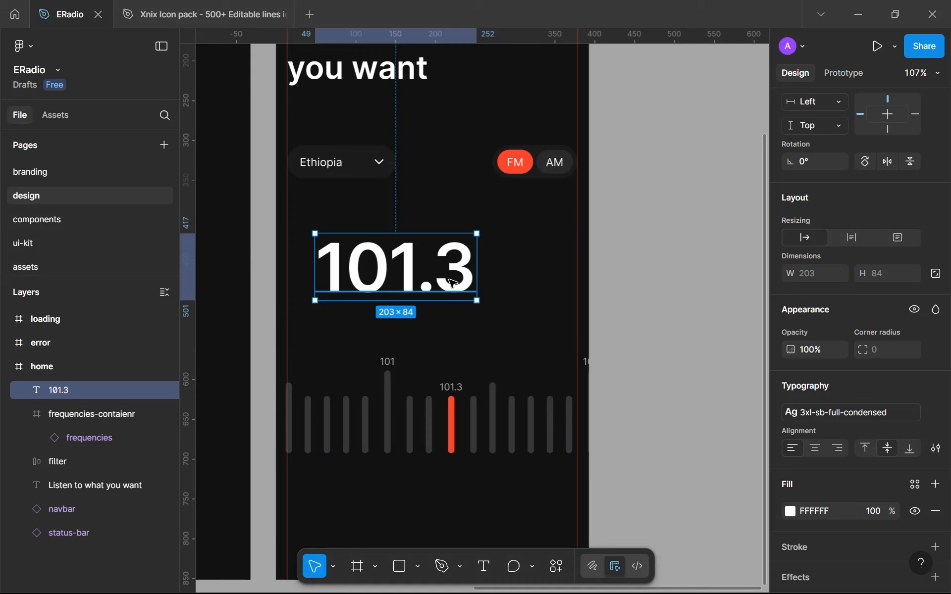
Open the components page of the file
scroll(452, 283, up, 1)
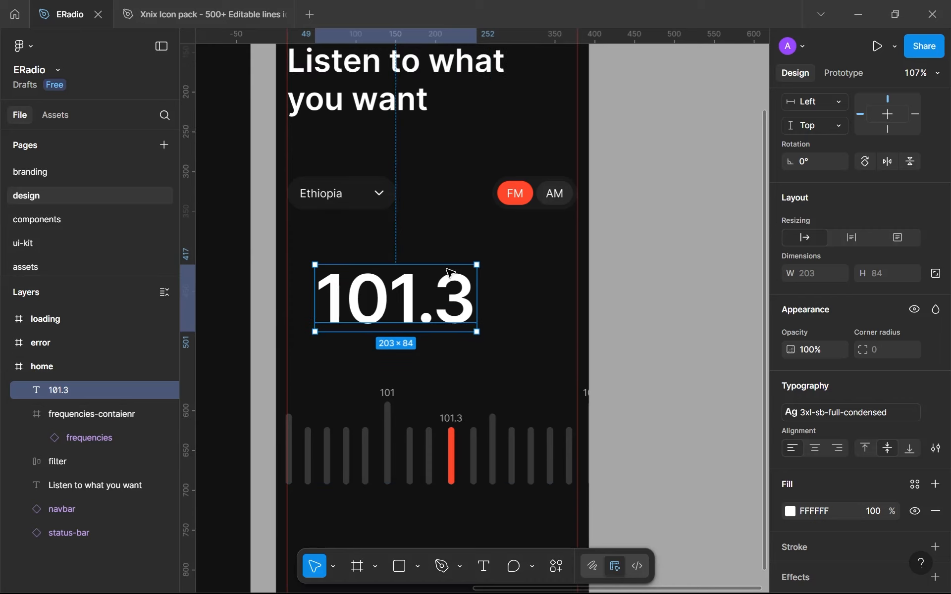
click(127, 214)
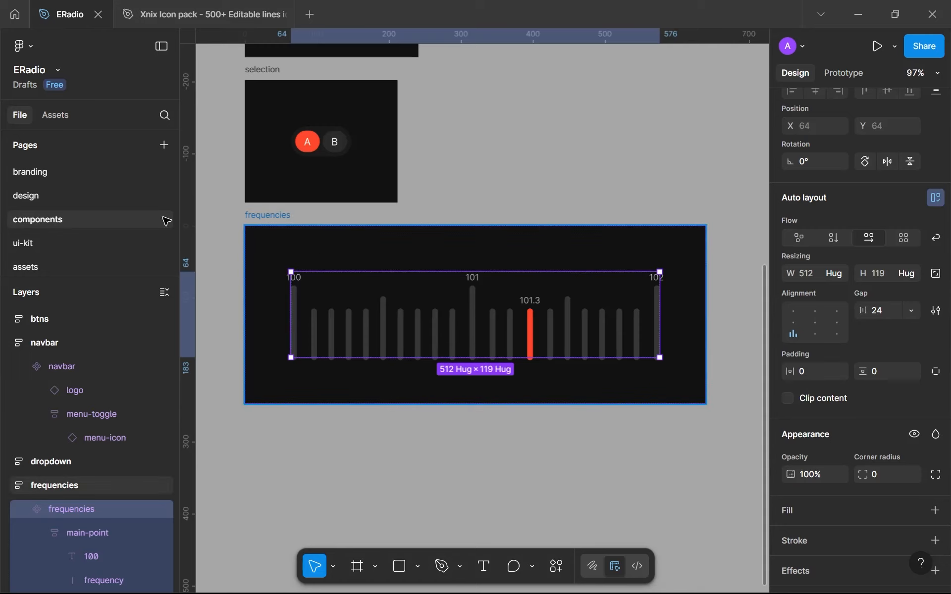
On the branding page, duplicate the "xl-sb - 40px" sample line in the typography frame
click(56, 174)
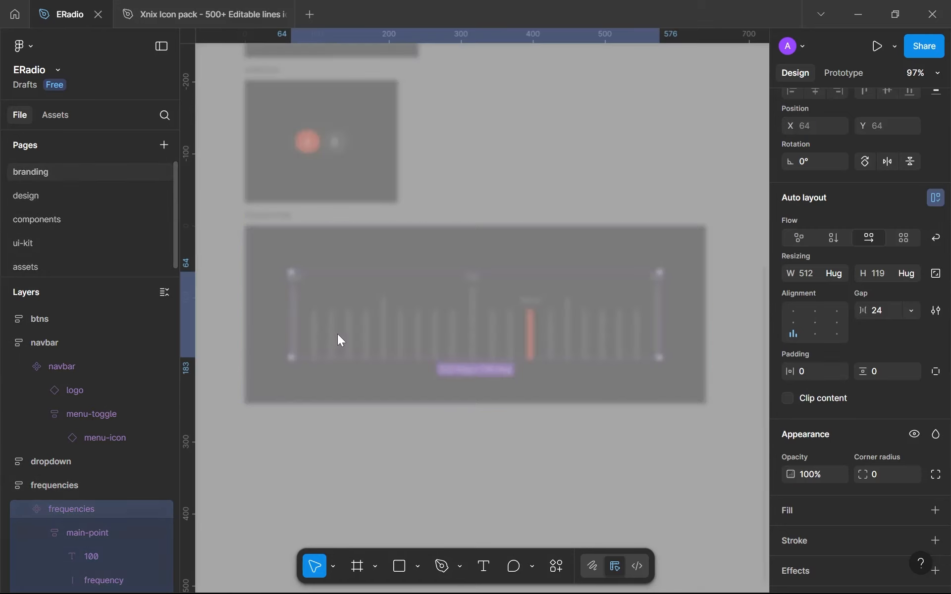
click(410, 97)
drag(409, 111, 392, 266)
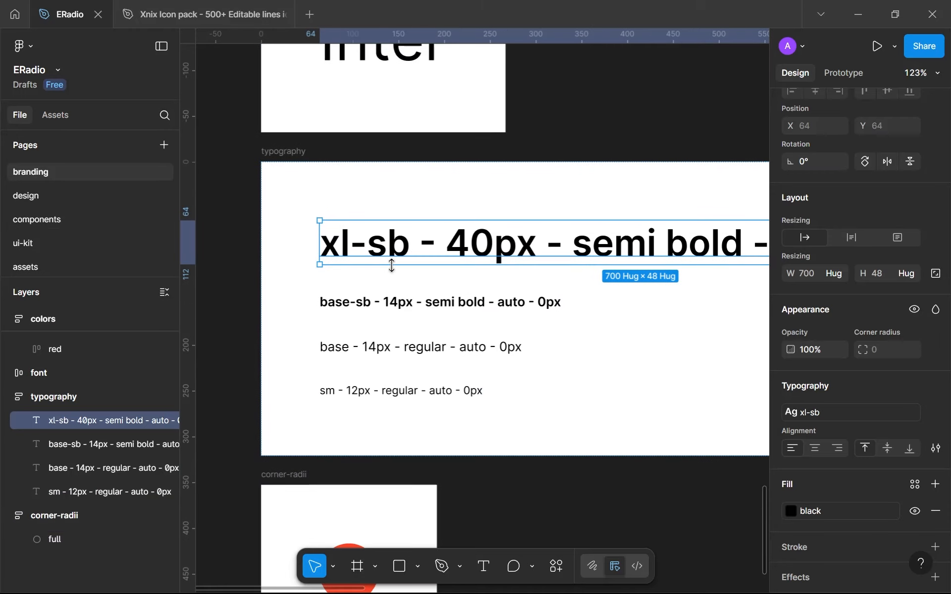
key(ctrl+d)
click(347, 239)
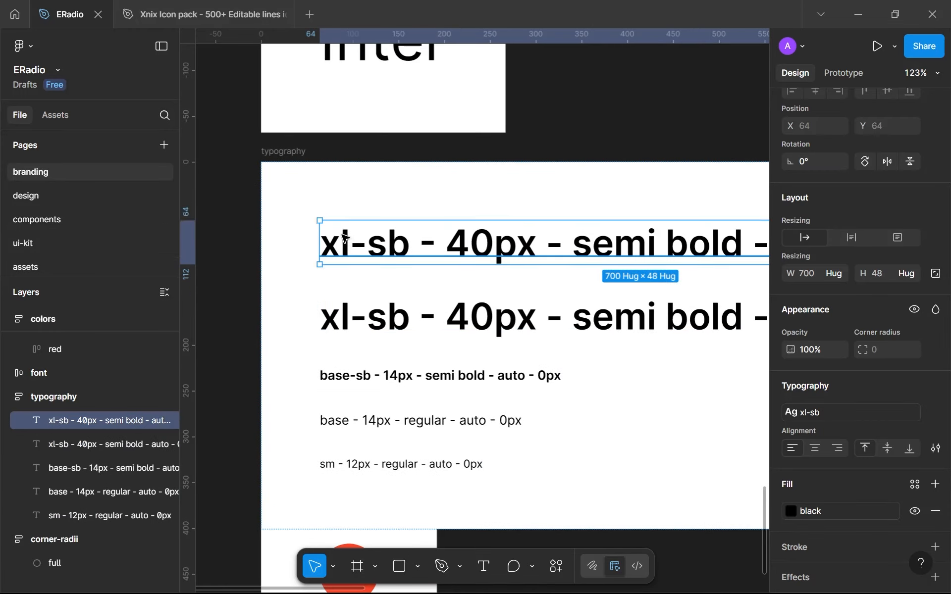
Edit the upper copy of the sample line so its name reads 3xl-sb and its size 84px
key(Return)
key(Left)
text(3)
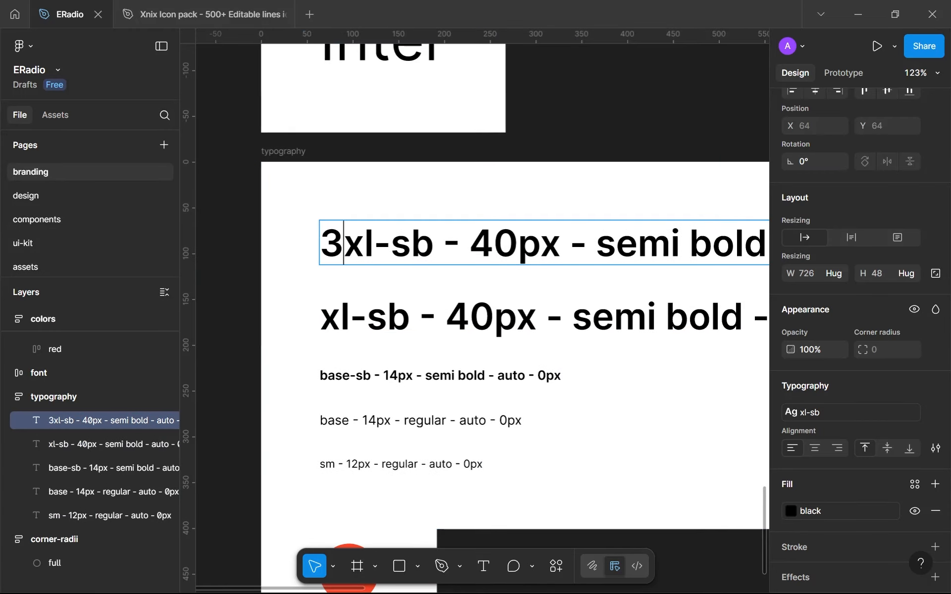
click(411, 244)
drag(518, 243, 469, 244)
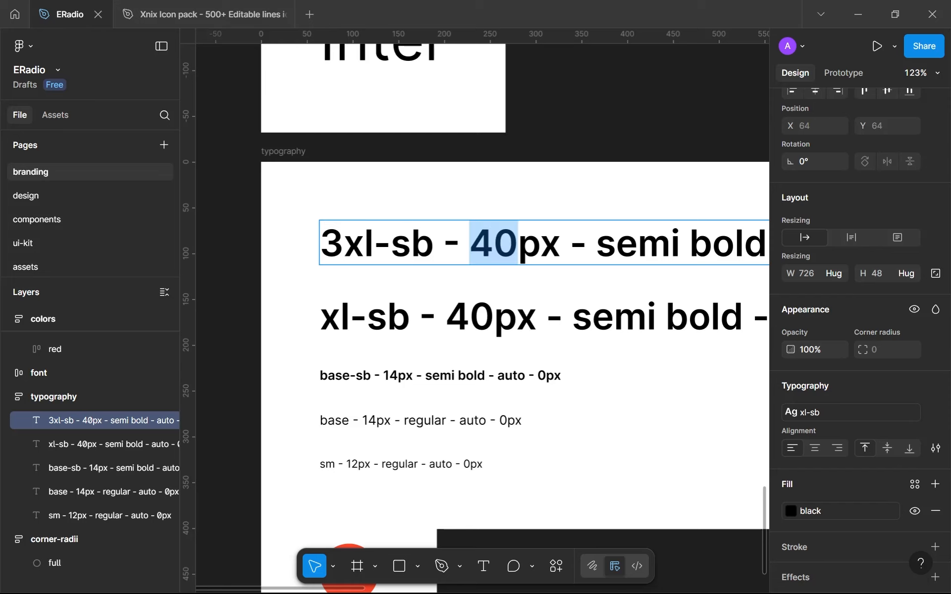
text(84)
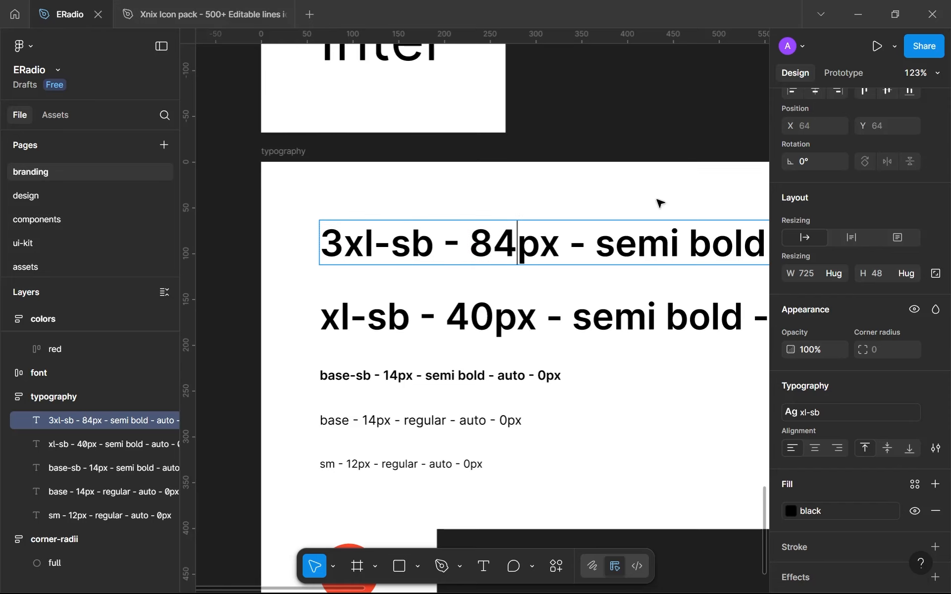
key(Escape)
In the 3xl-sb sample line, replace the line height with 100% and the letter spacing with -2px
drag(647, 196, 486, 163)
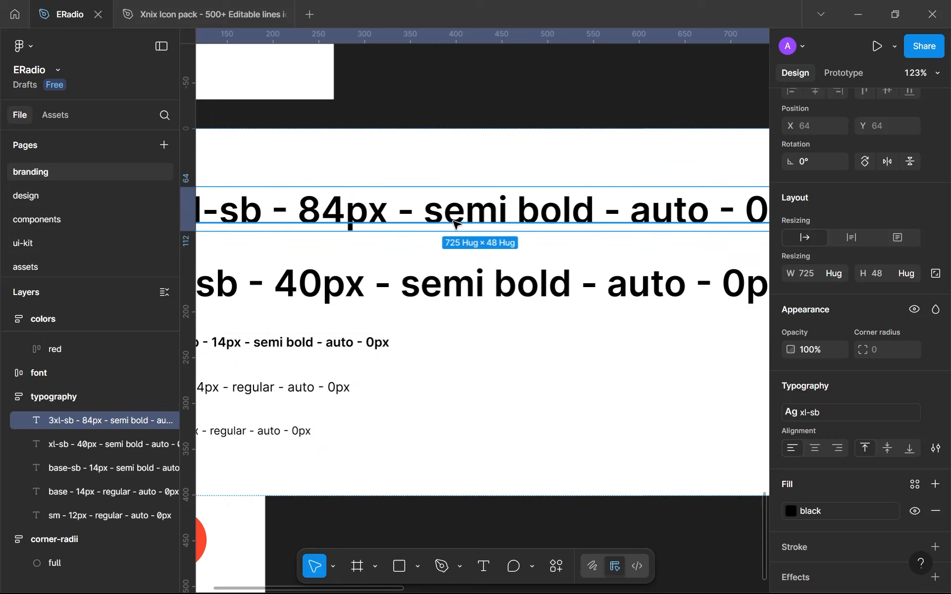
key(Return)
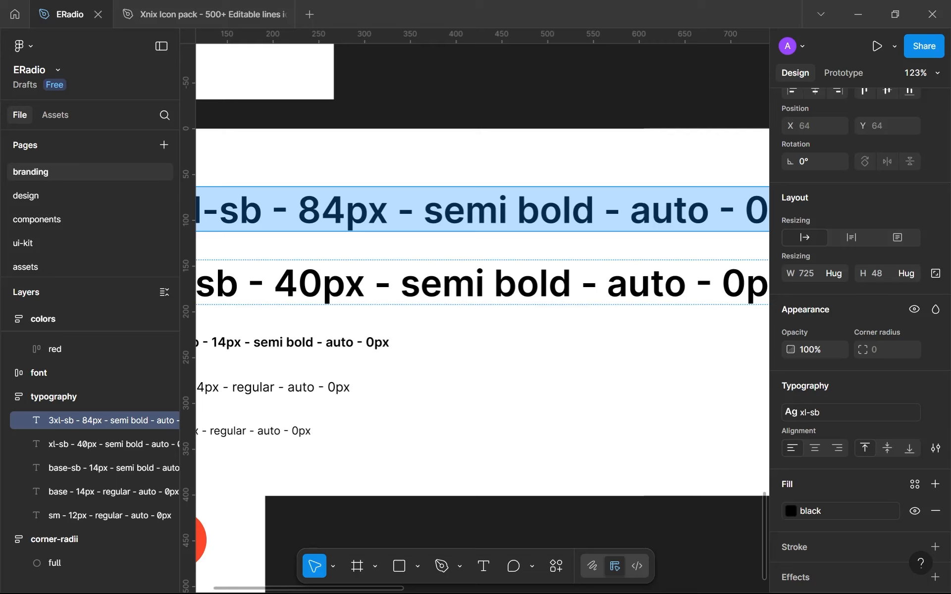
key(Escape)
drag(283, 249, 420, 264)
drag(497, 244, 237, 190)
key(Return)
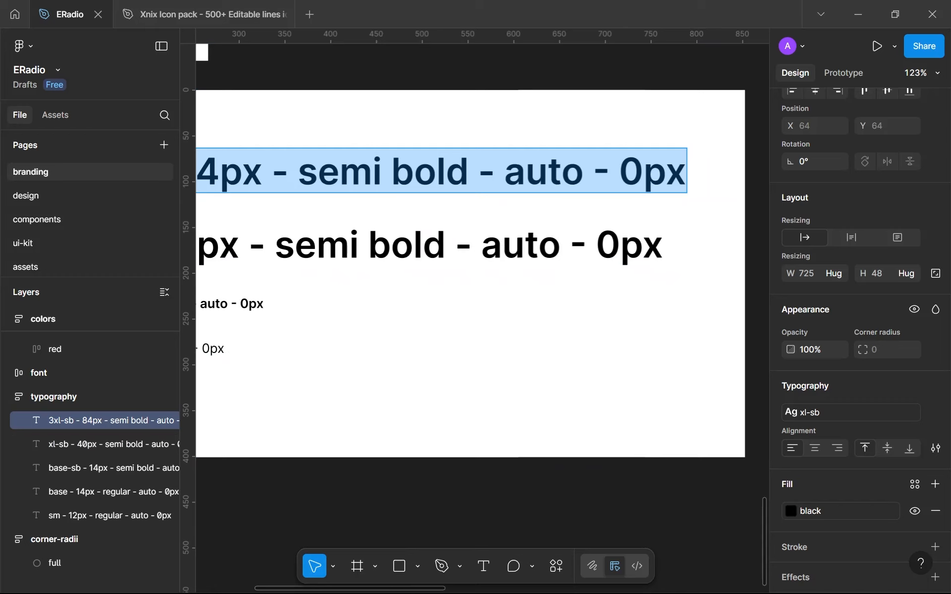
double_click(544, 172)
text(100%)
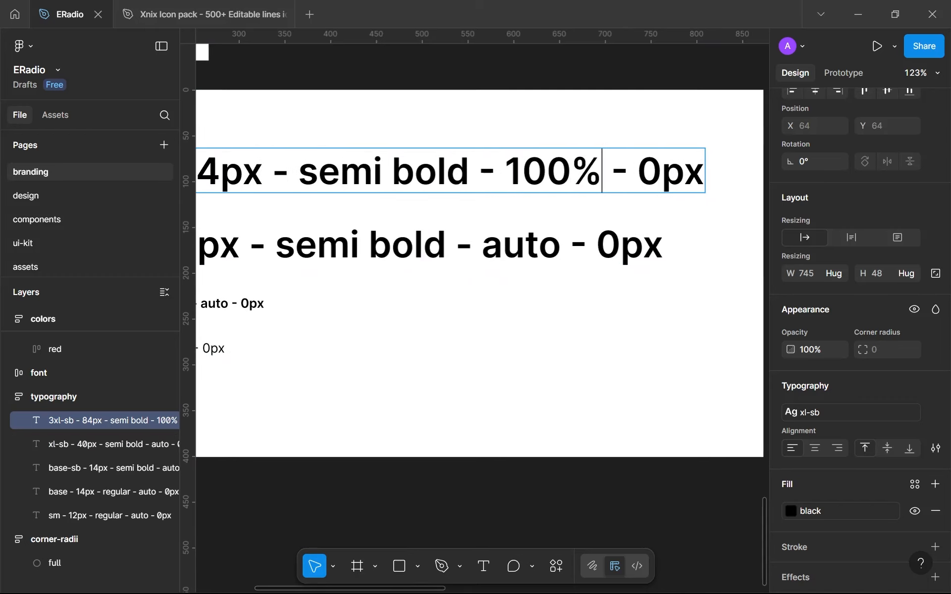
key(Left)
key(Left)
key(Left)
key(Right)
key(BackSpace)
text(-2)
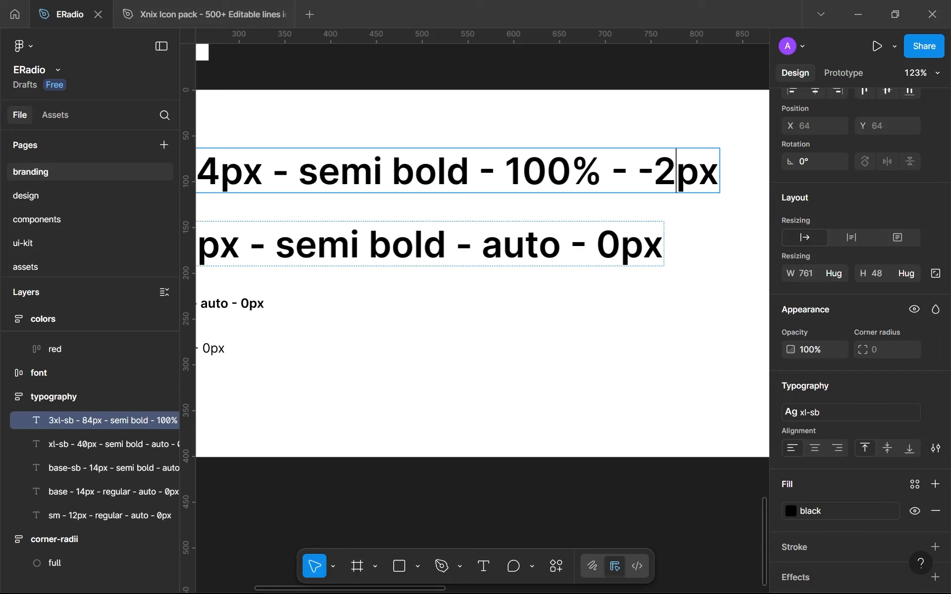
Put parentheses around the letter spacing value so the 3xl-sb sample line ends in (-2)px
key(Escape)
key(Return)
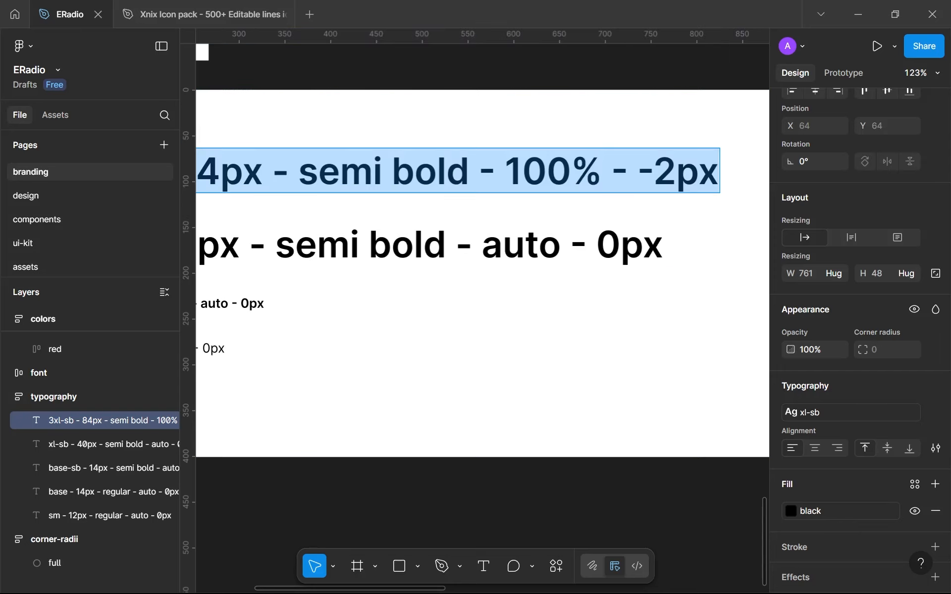
click(637, 171)
double_click(618, 170)
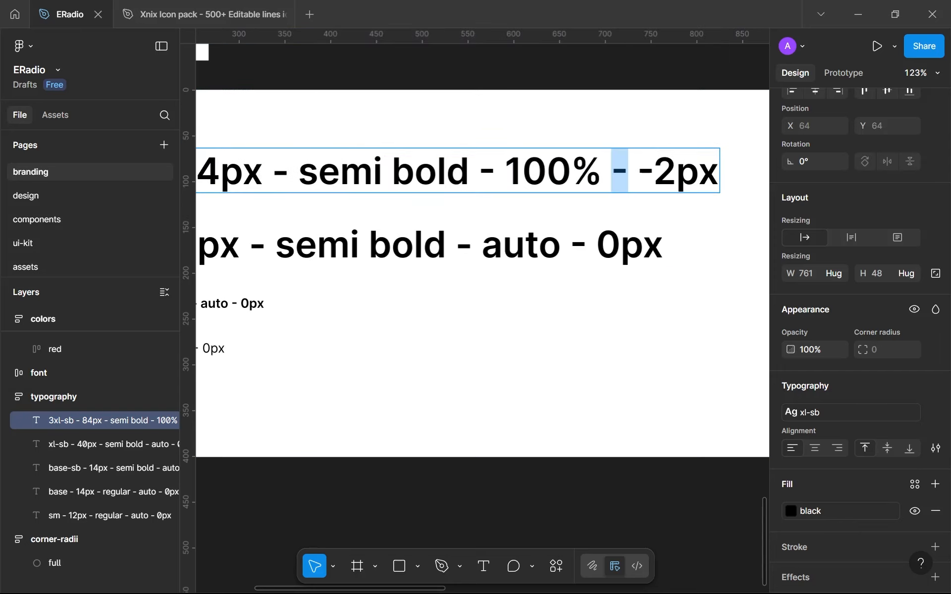
click(638, 171)
text(()
key(Right)
key(Right)
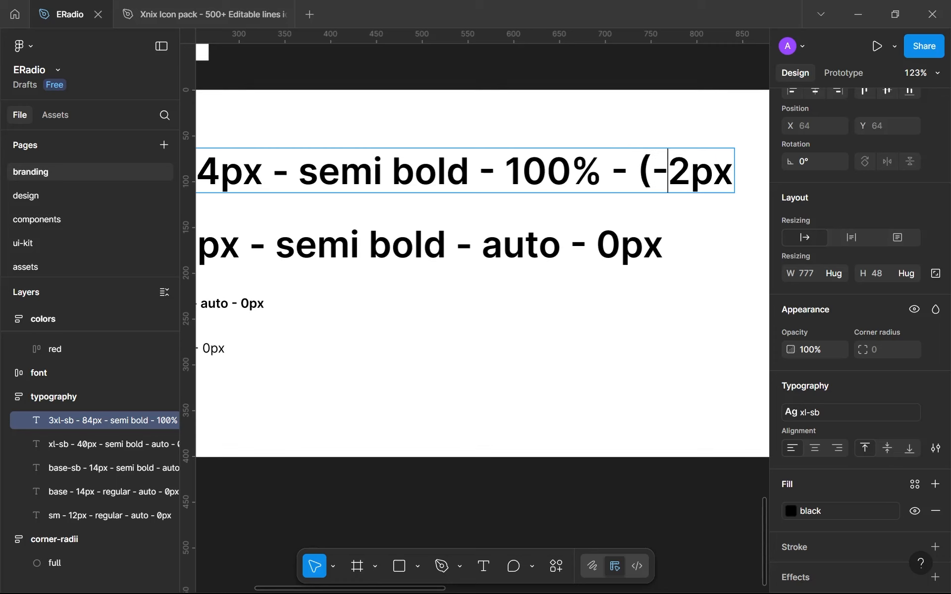
text())
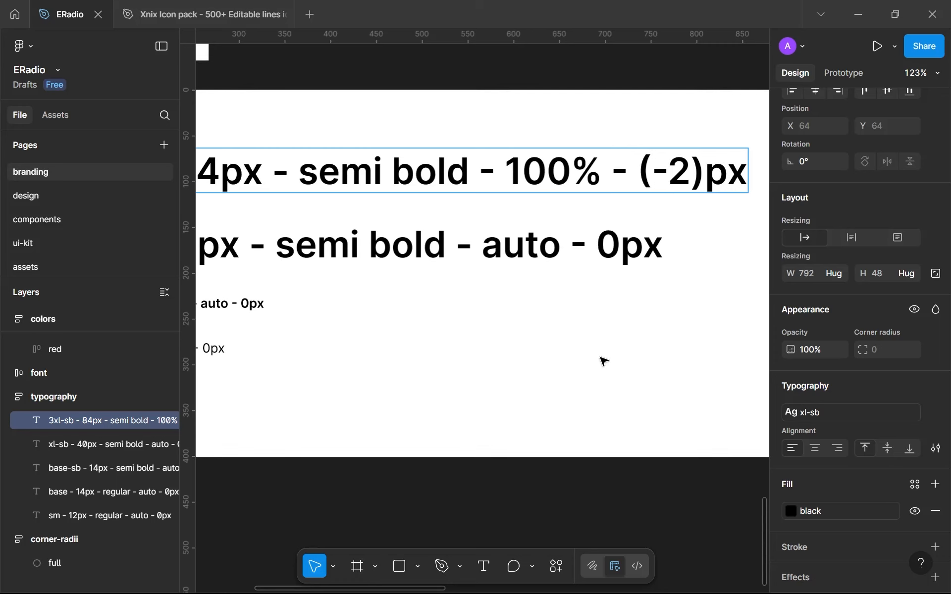
key(Escape)
Apply the 3xl-sb-full-condensed text style to the 3xl-sb sample line
scroll(596, 388, down, 5)
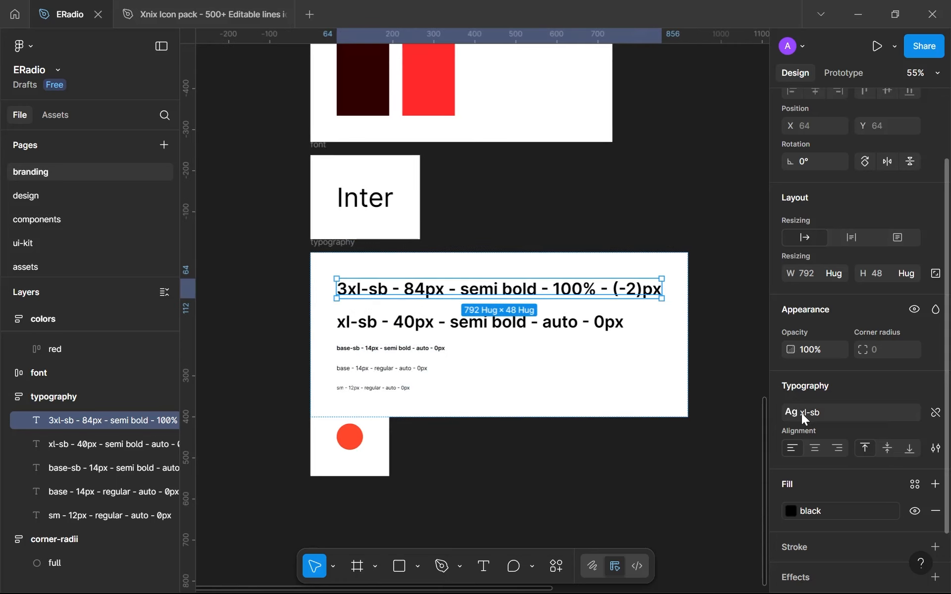
click(801, 413)
click(694, 480)
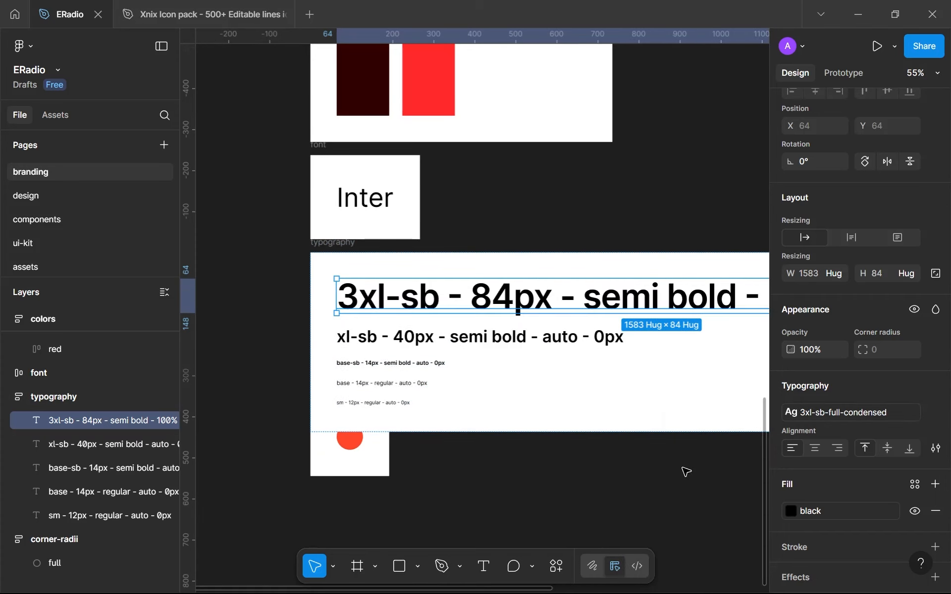
Move the corner-radii frame down so it sits clear below the typography frame
click(322, 446)
drag(321, 392, 329, 452)
click(284, 420)
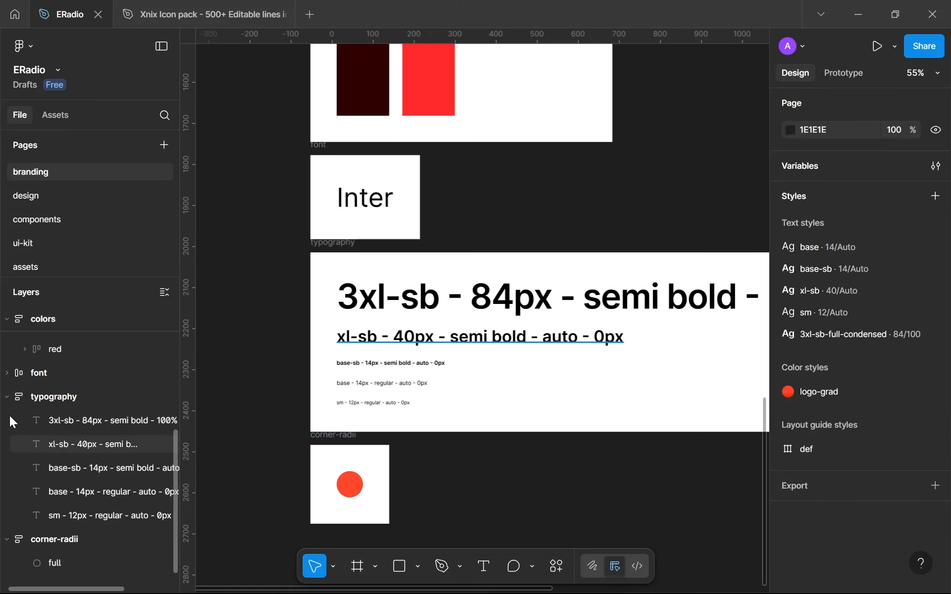
Collapse the corner-radii, typography and colors frames in the layer list
click(6, 542)
click(7, 400)
scroll(24, 392, up, 5)
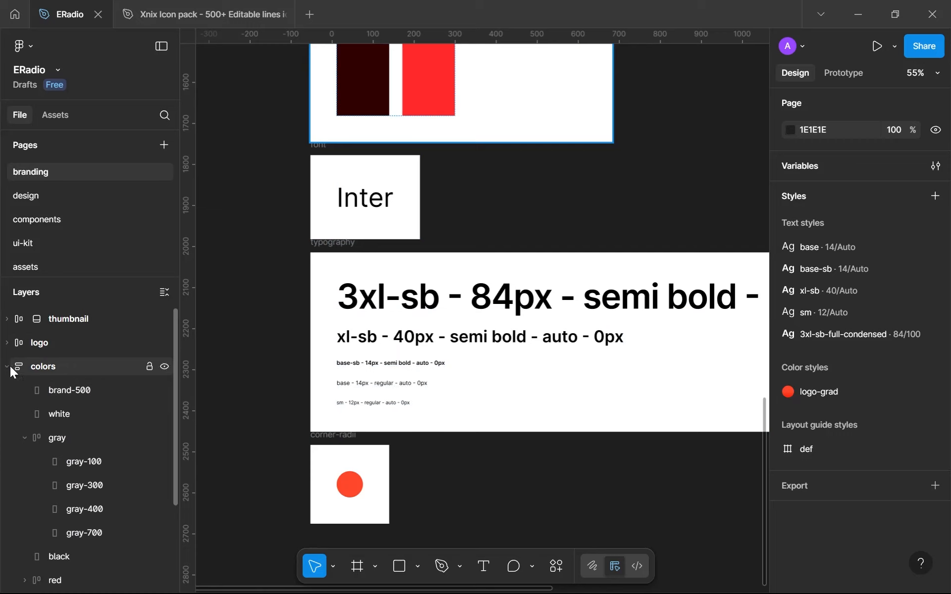
click(6, 367)
scroll(543, 229, down, 5)
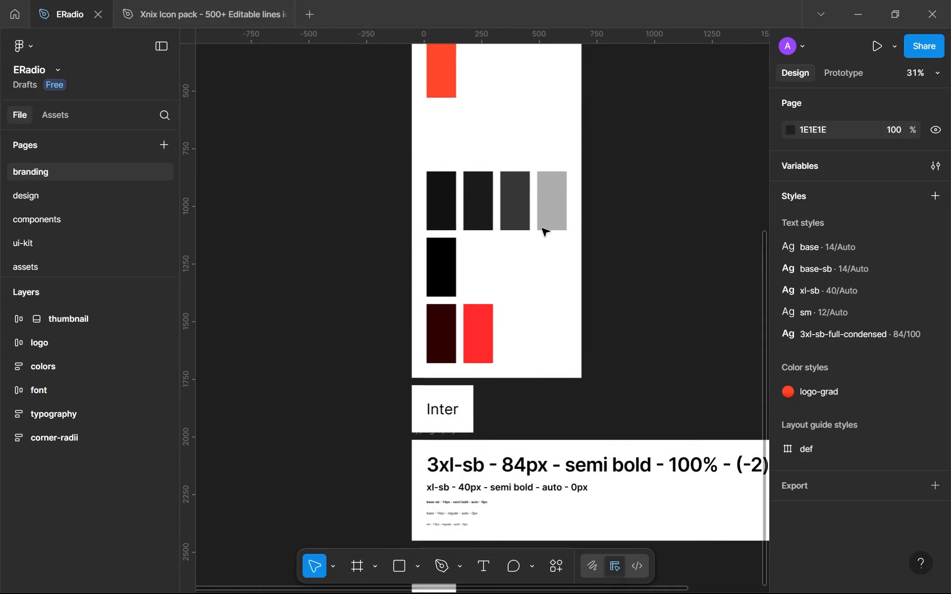
scroll(543, 230, down, 4)
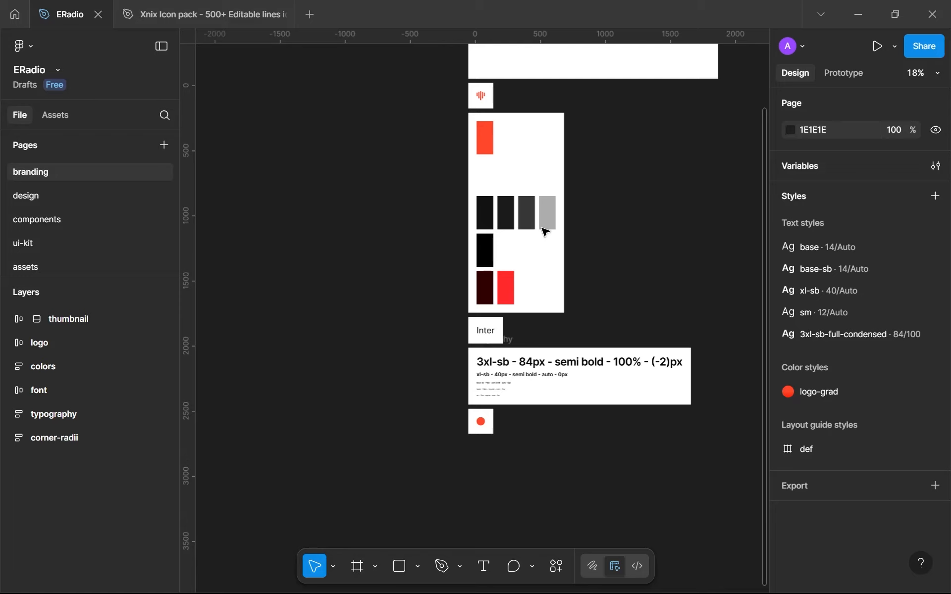
On the design page, add a text reading MHZ to the right of the large 101.3 on the home screen
click(105, 194)
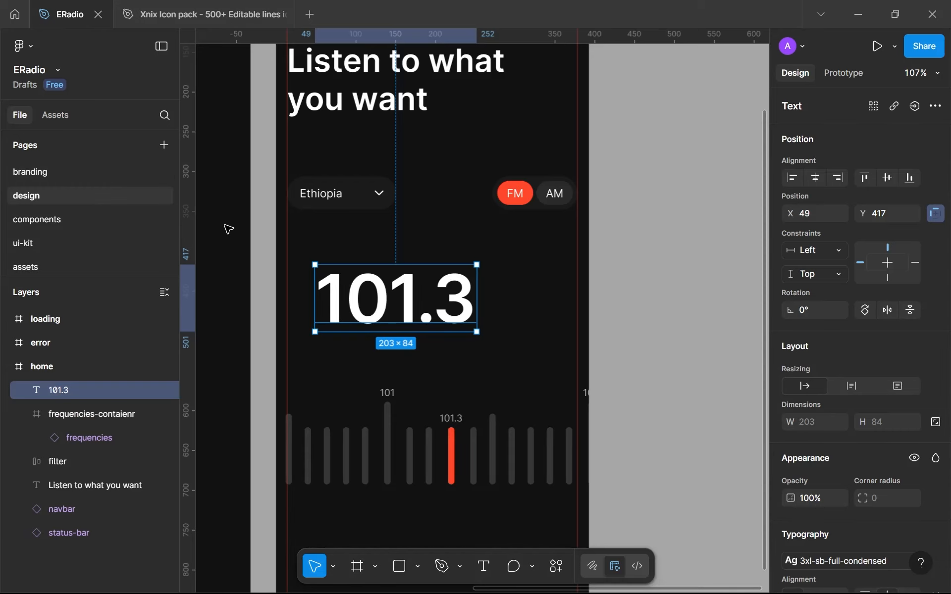
drag(562, 380, 571, 384)
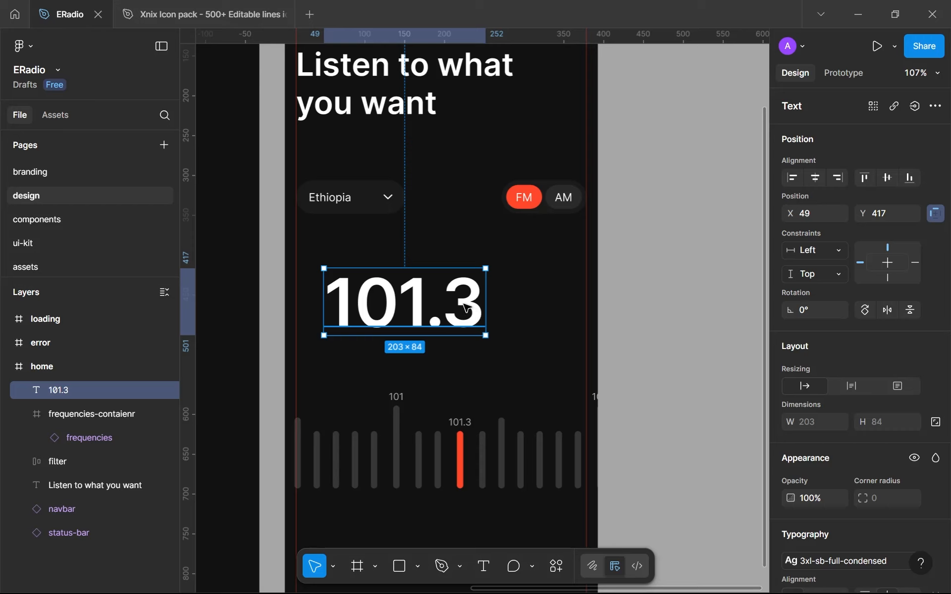
key(Return)
click(509, 340)
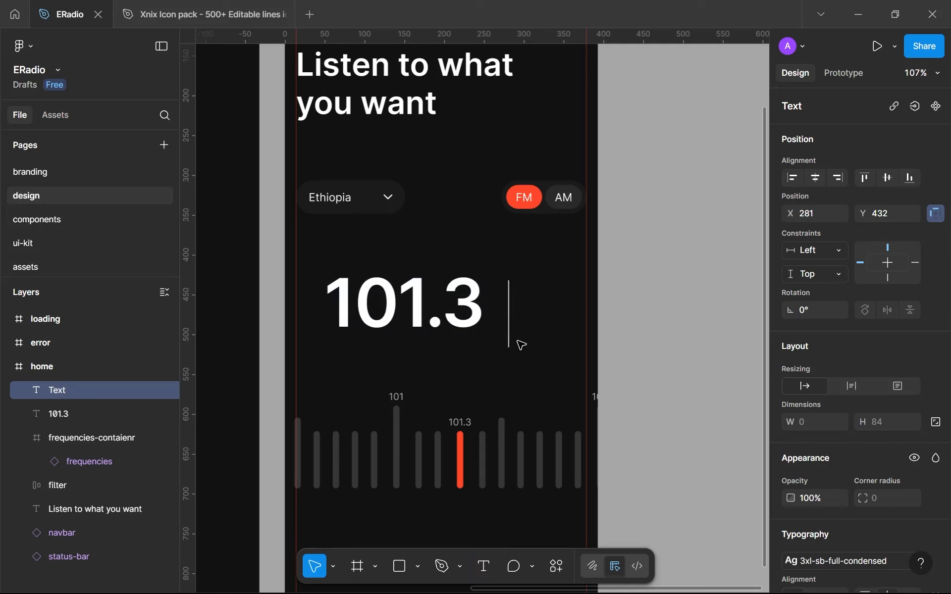
text(MHZ)
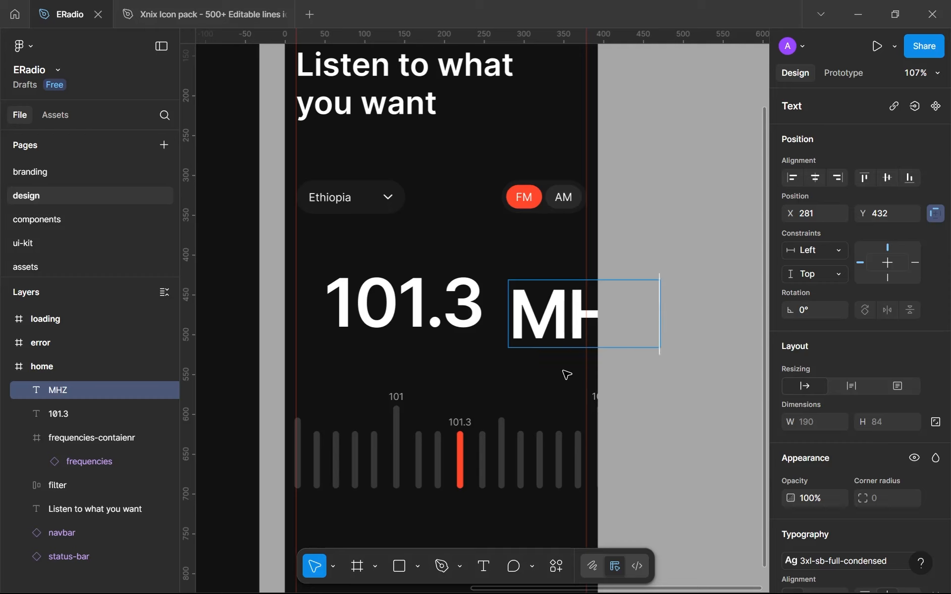
key(Escape)
Apply the base text style to MHZ and place it close beside the 101.3, at about X 262, Y 473
click(869, 561)
scroll(711, 418, up, 1)
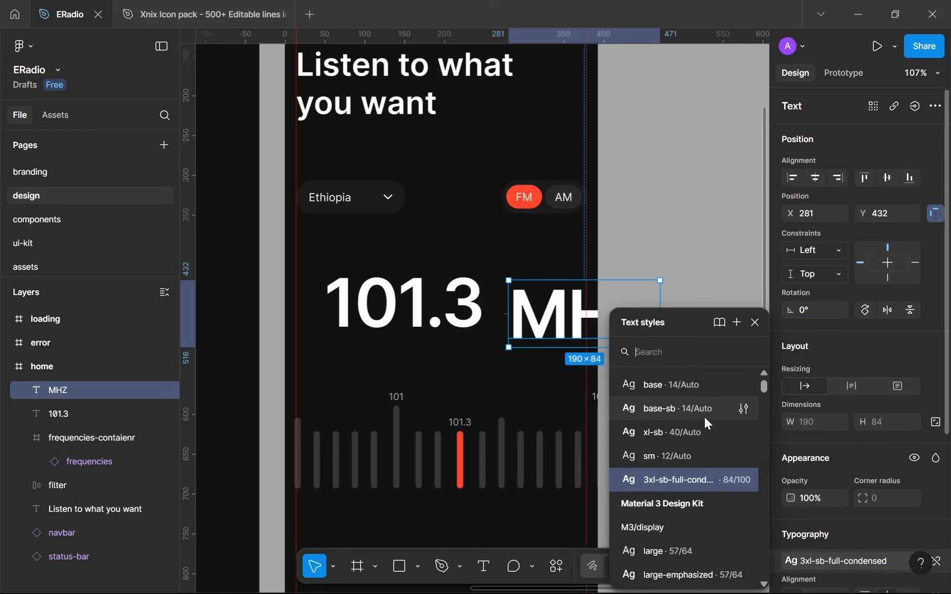
click(664, 385)
drag(522, 318, 507, 323)
Detach the text style from MHZ and set its font size to 24
scroll(816, 458, down, 3)
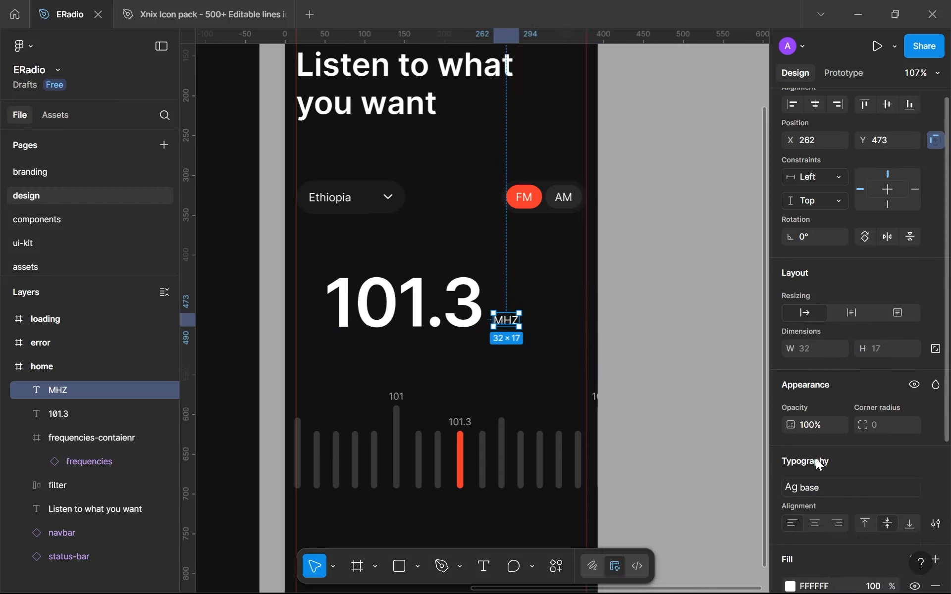
click(931, 418)
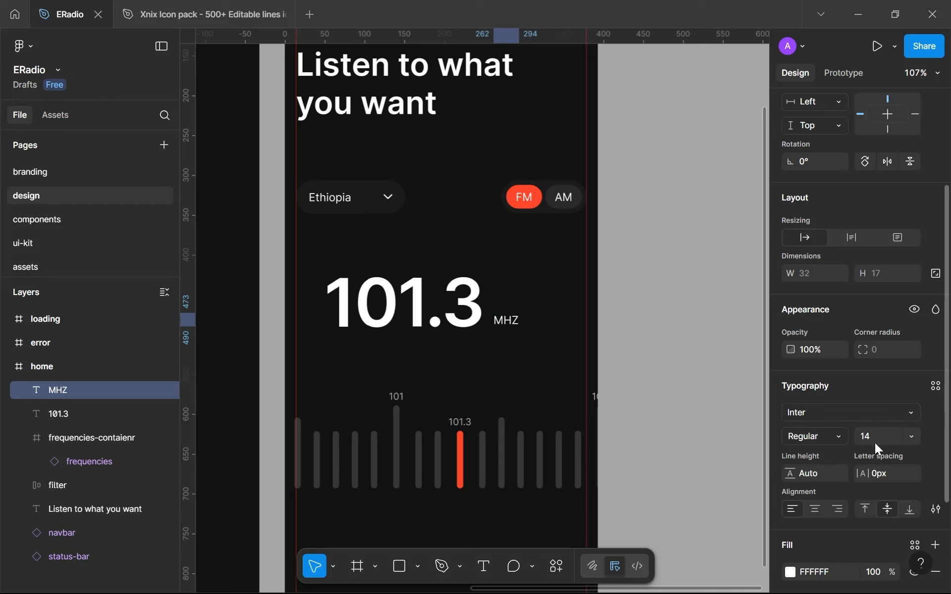
click(874, 443)
text(24)
key(Return)
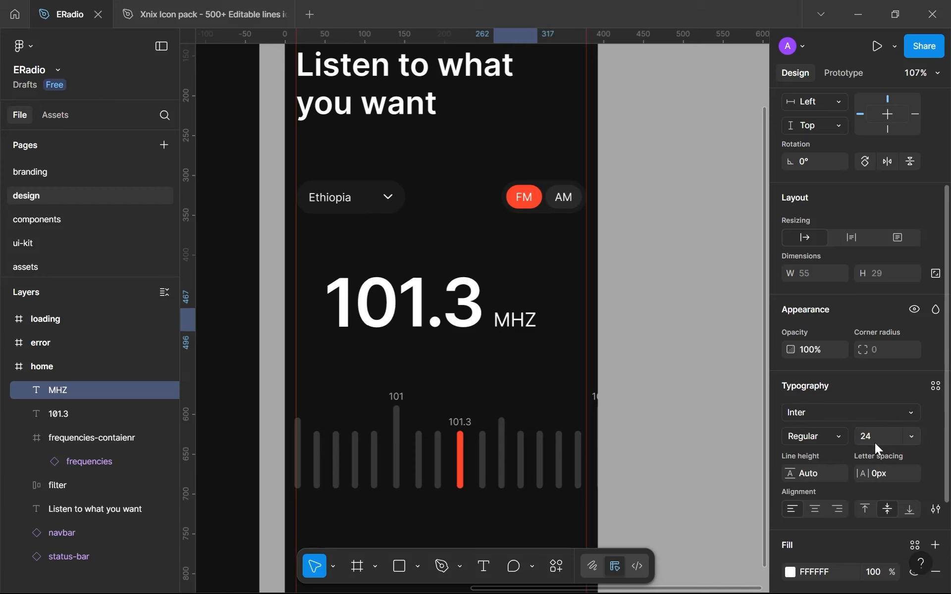
Try a font size of 32 on the MHZ text, and set it back to 24
click(869, 439)
text(32)
key(Return)
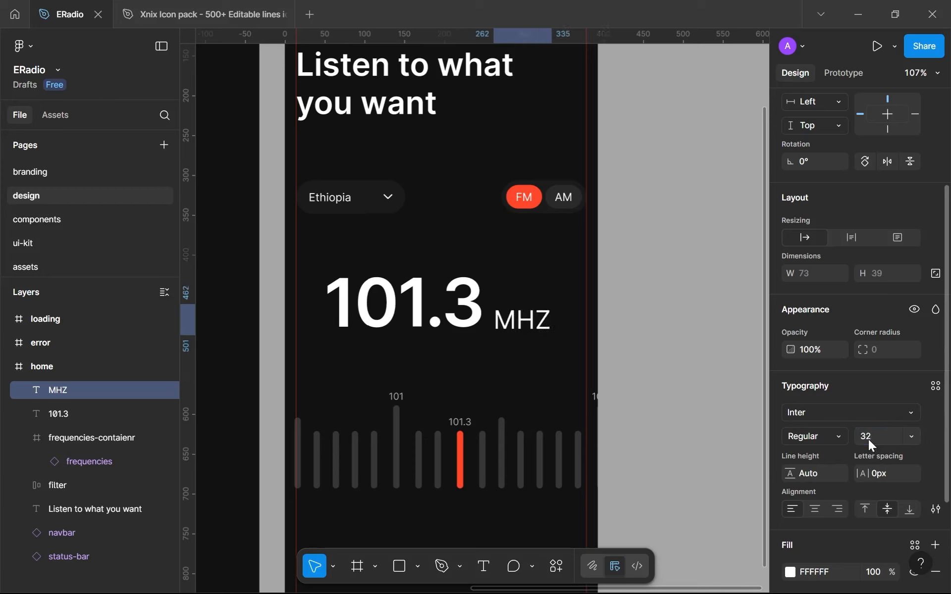
click(868, 439)
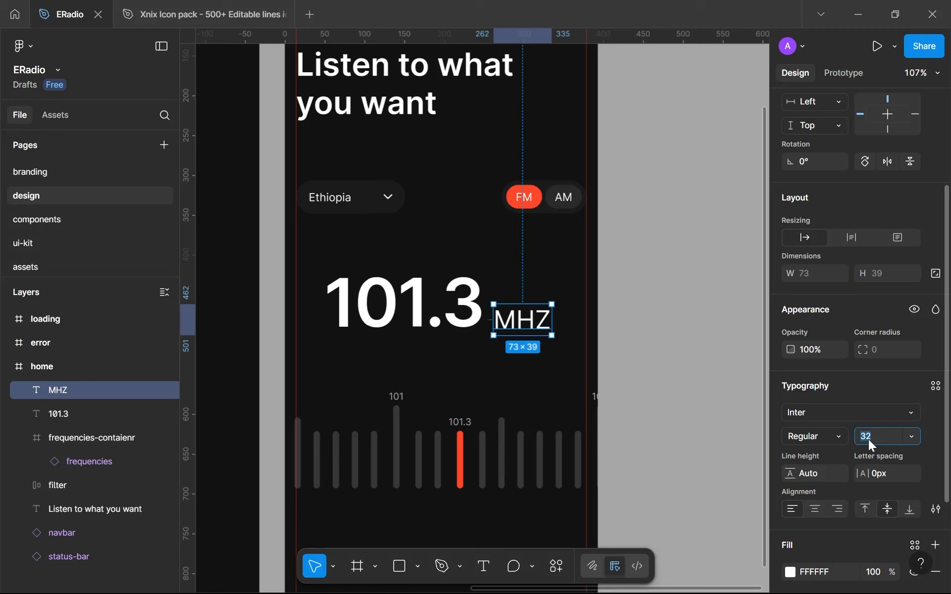
text(24)
key(Return)
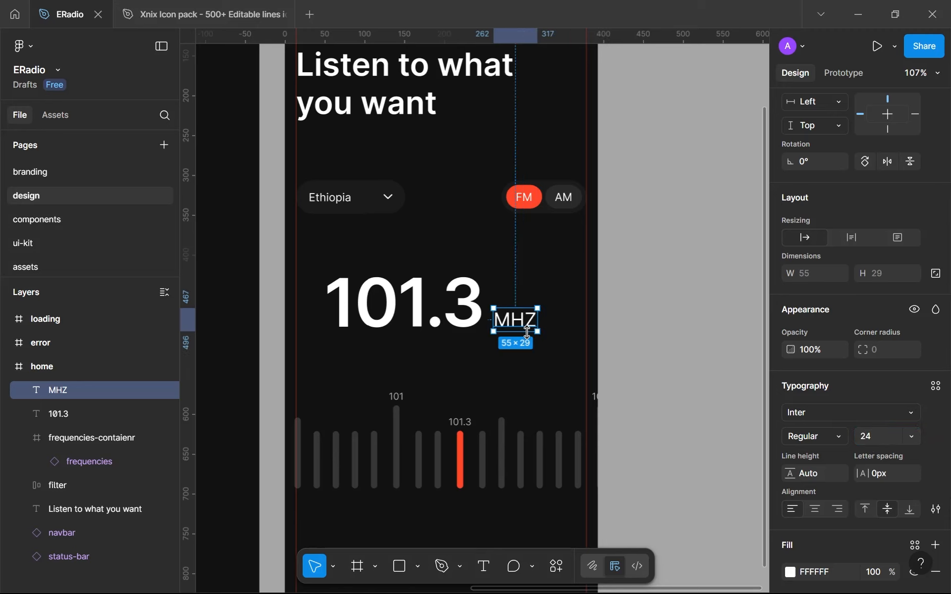
Set the MHZ text's fill to the gray-700 library color
scroll(813, 524, down, 3)
click(915, 470)
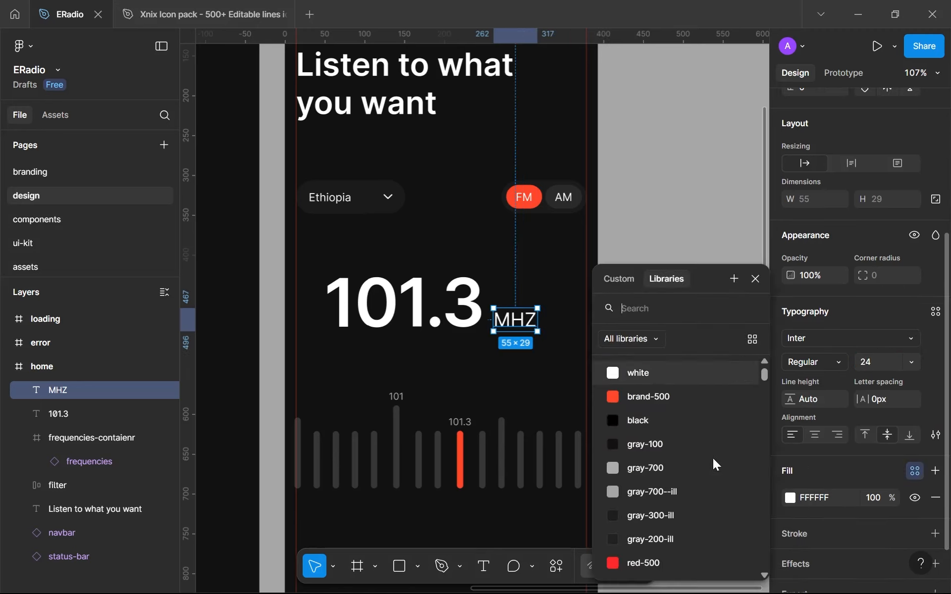
click(640, 472)
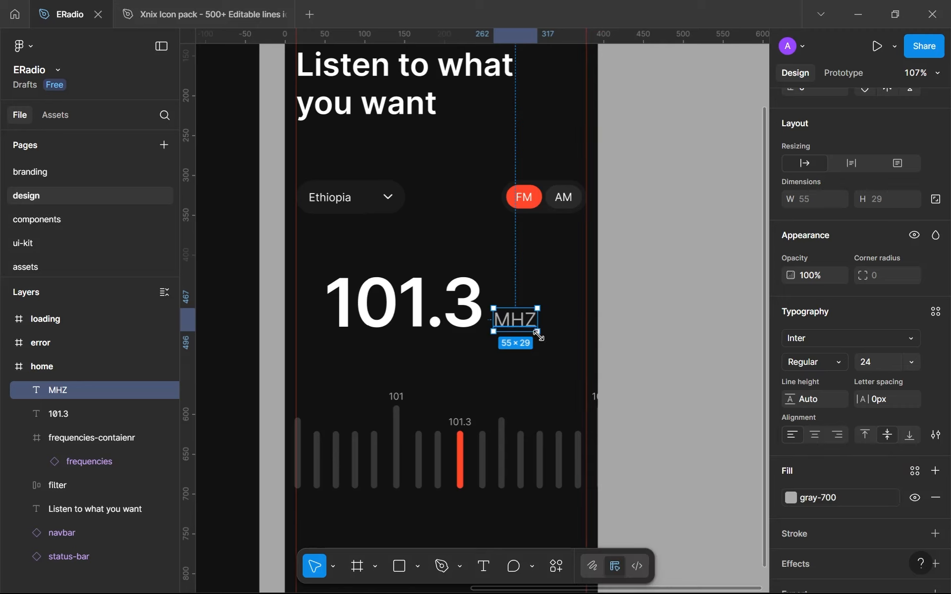
Create a new text style named md from the MHZ text
click(935, 311)
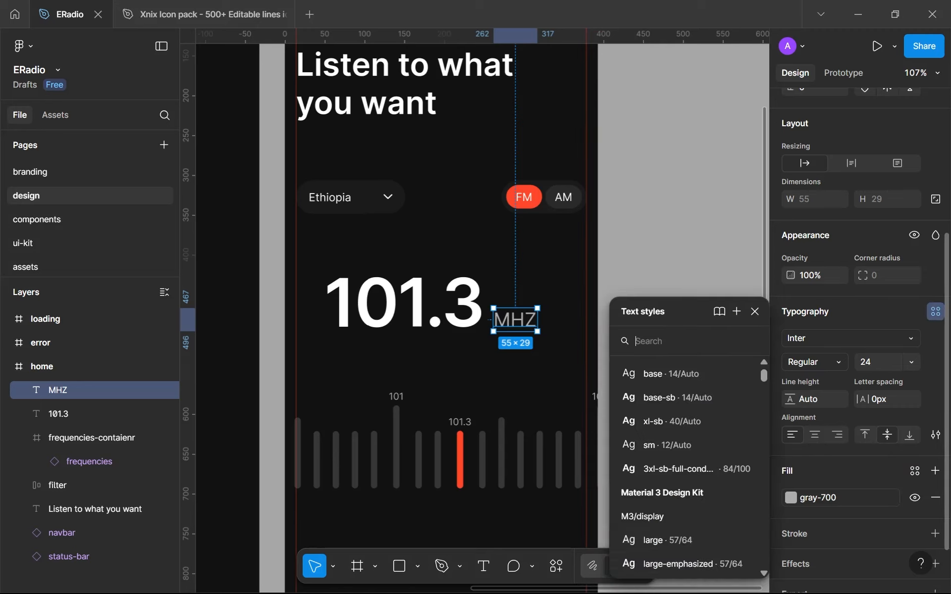
click(732, 312)
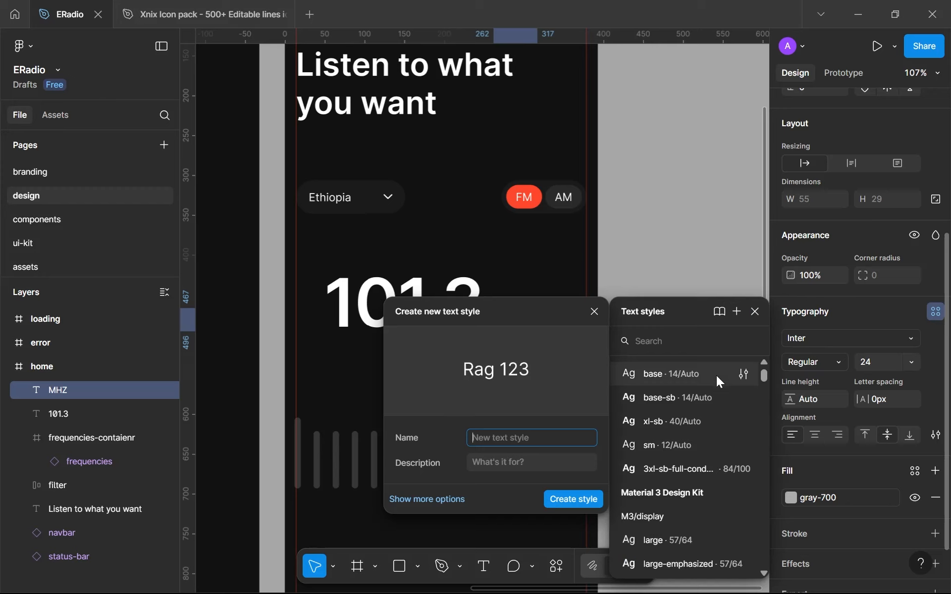
text(M)
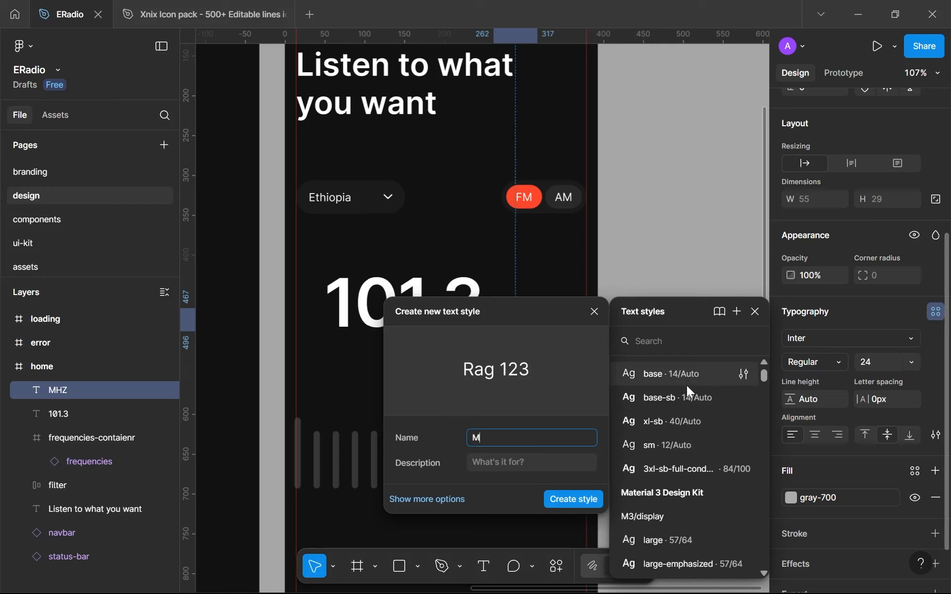
key(BackSpace)
text(md)
key(Return)
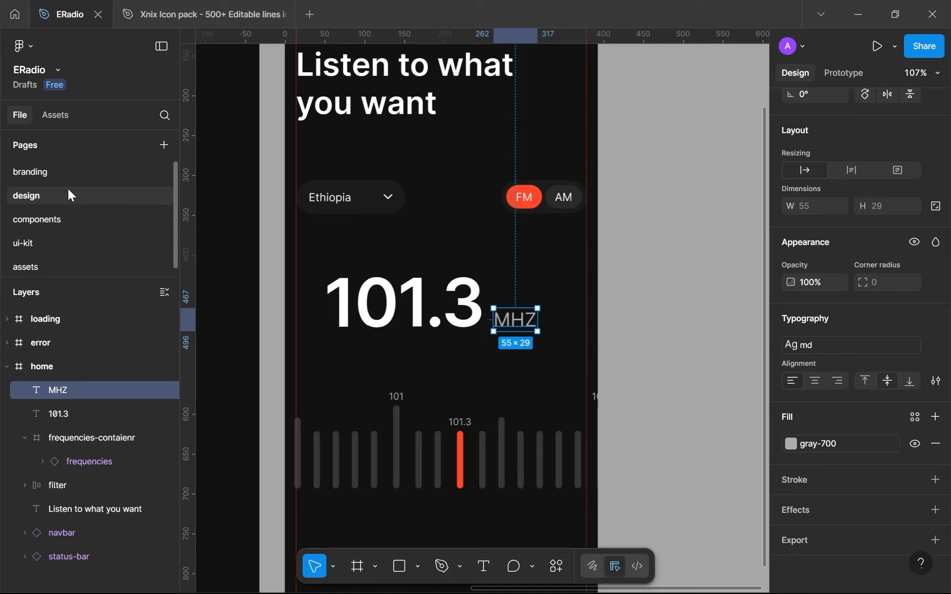
On the branding page, duplicate the base-sb line in the typography frame
click(48, 170)
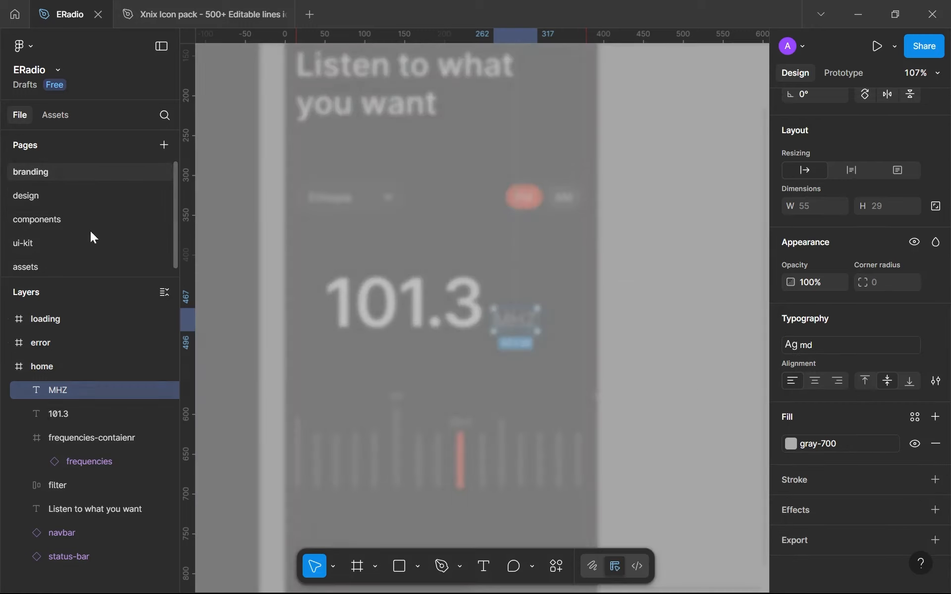
scroll(480, 392, up, 5)
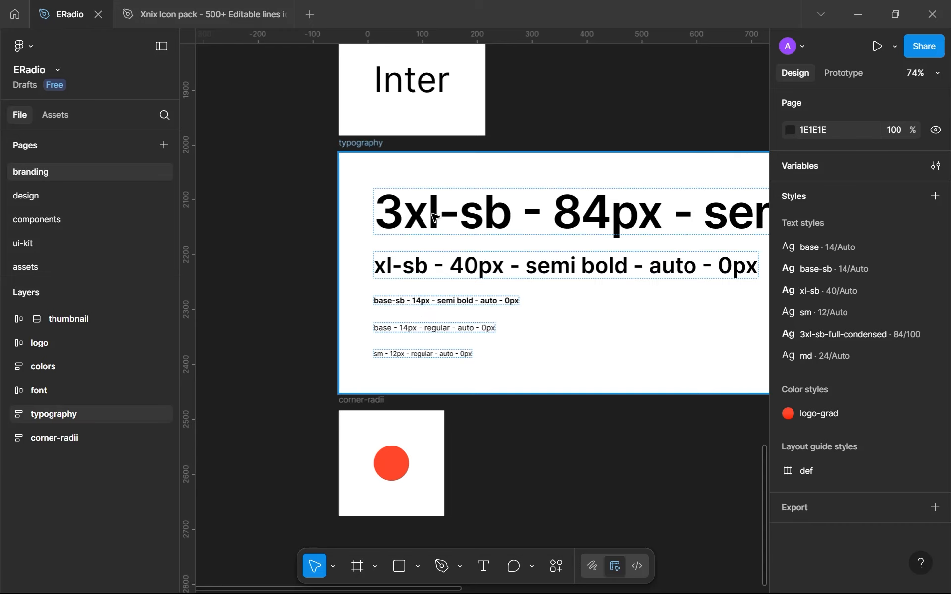
scroll(421, 311, up, 5)
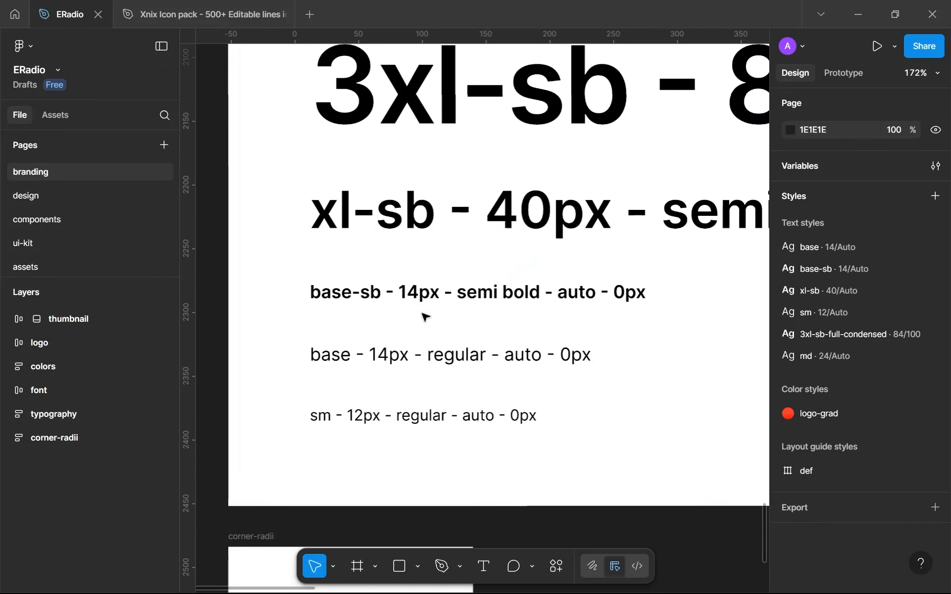
click(406, 290)
key(shift+Tab)
key(Tab)
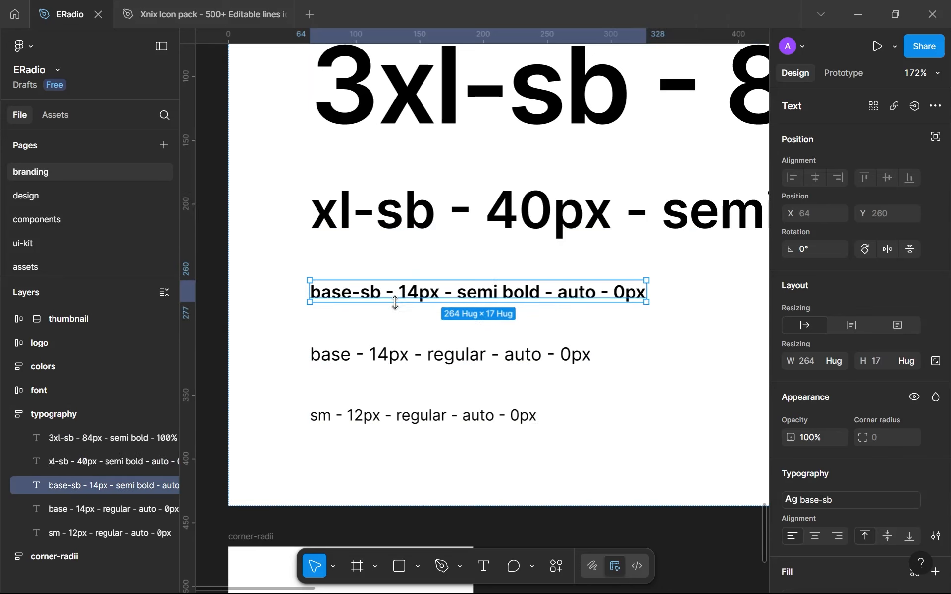
key(ctrl+d)
Change the style name to md and the size to 24px in the upper of the two base-sb lines
double_click(415, 295)
click(416, 295)
key(Left)
key(shift+Left)
text(2)
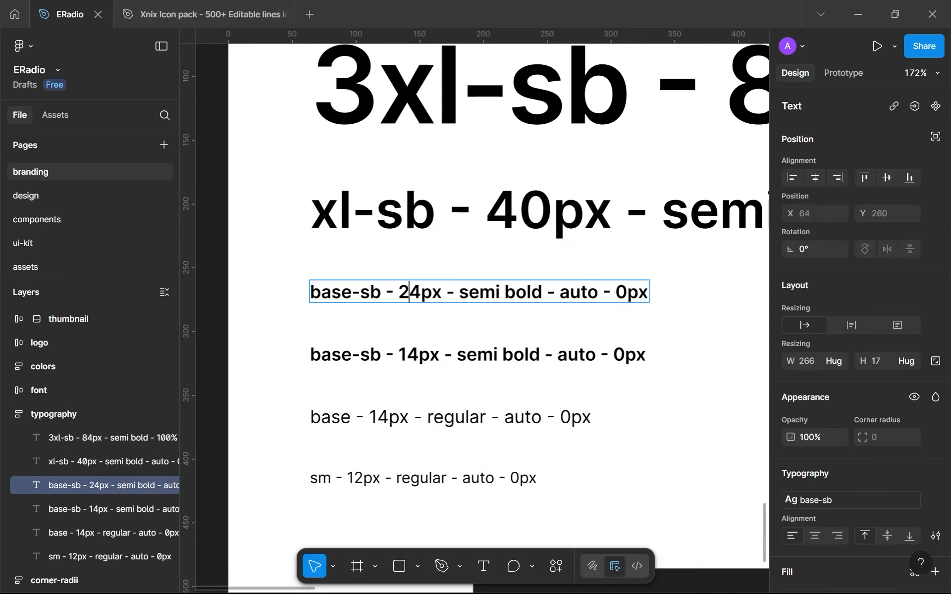
drag(381, 292, 253, 287)
text(med)
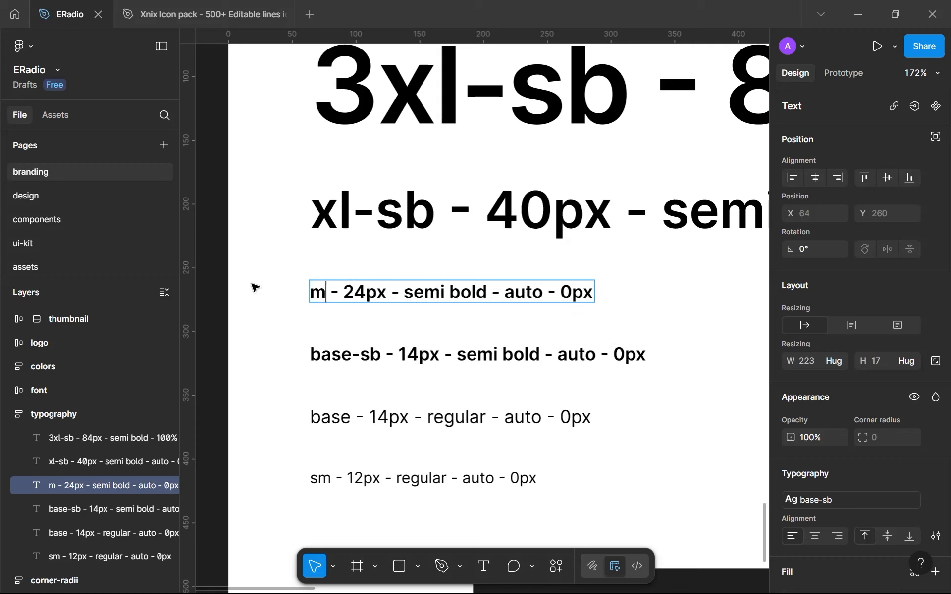
key(BackSpace)
key(BackSpace)
text(d)
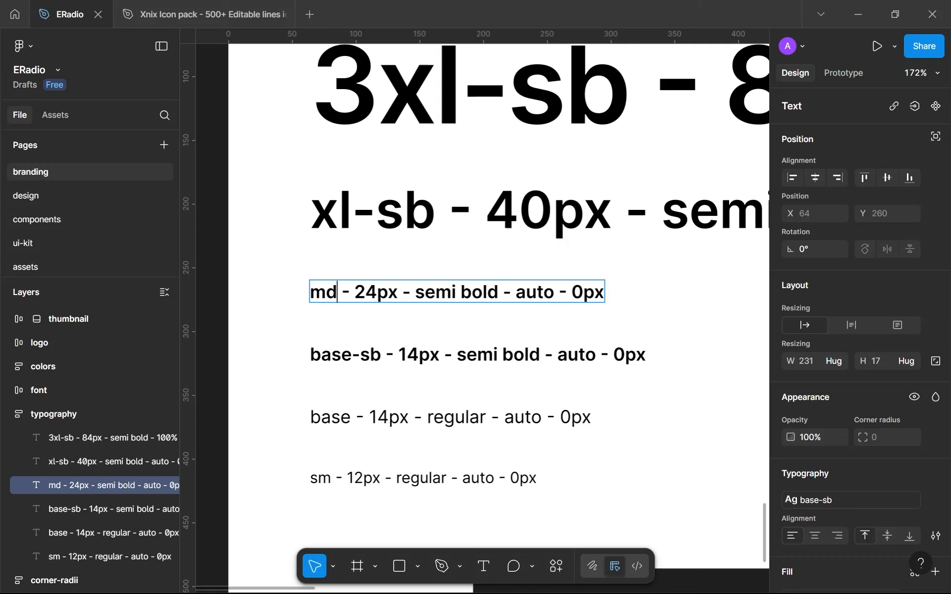
Change the weight wording in the md - 24px line to regular and apply the md text style to it
drag(498, 292, 415, 292)
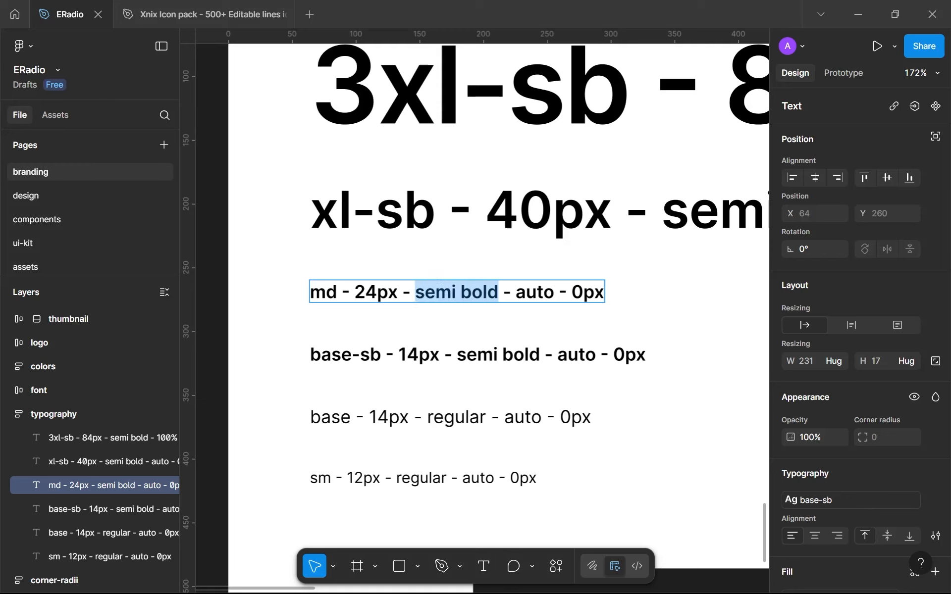
text(regular)
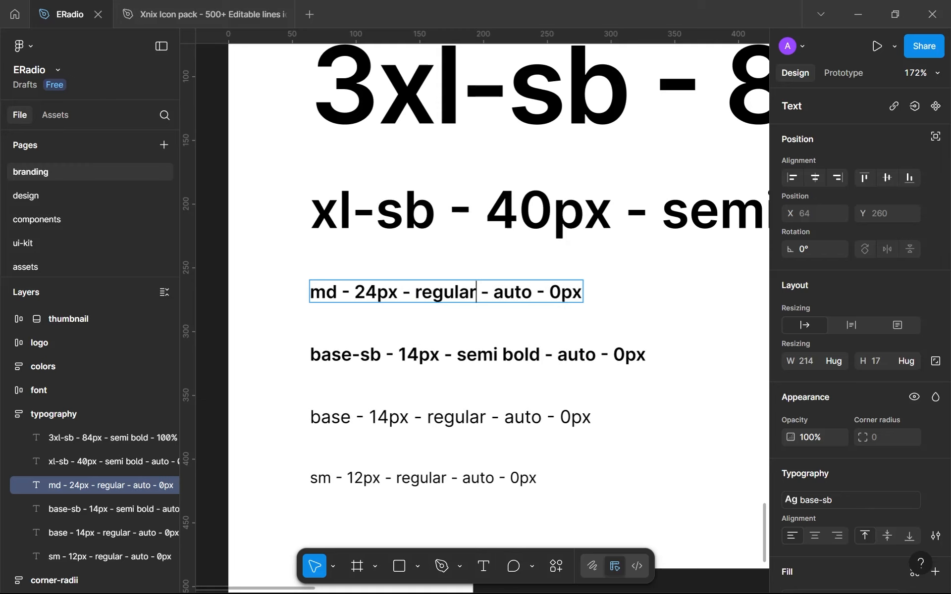
key(Escape)
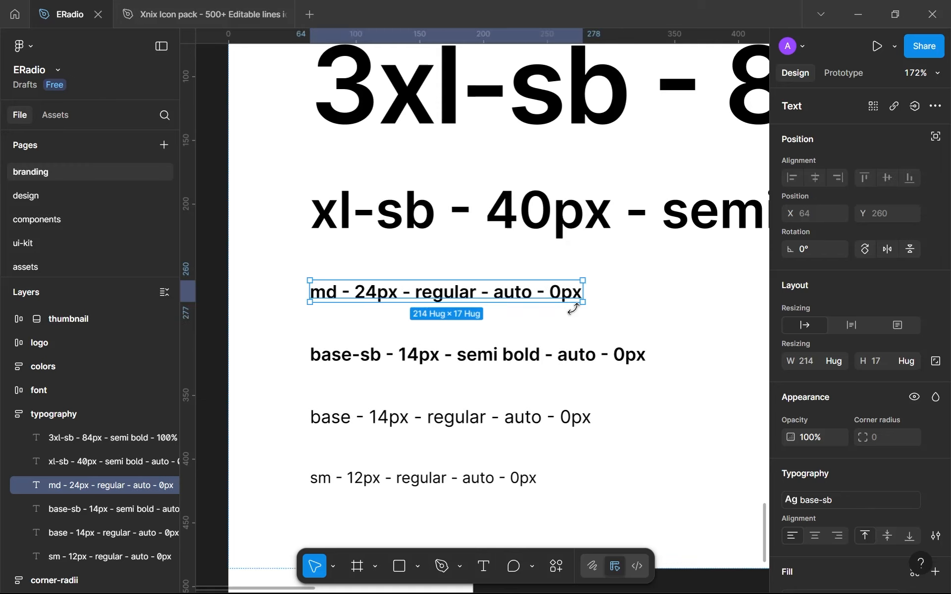
click(809, 500)
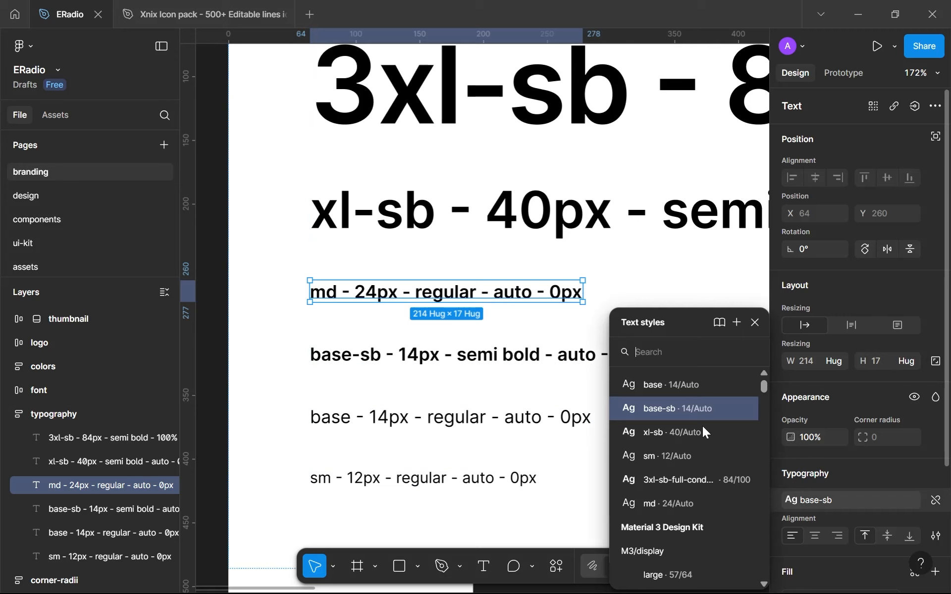
click(687, 510)
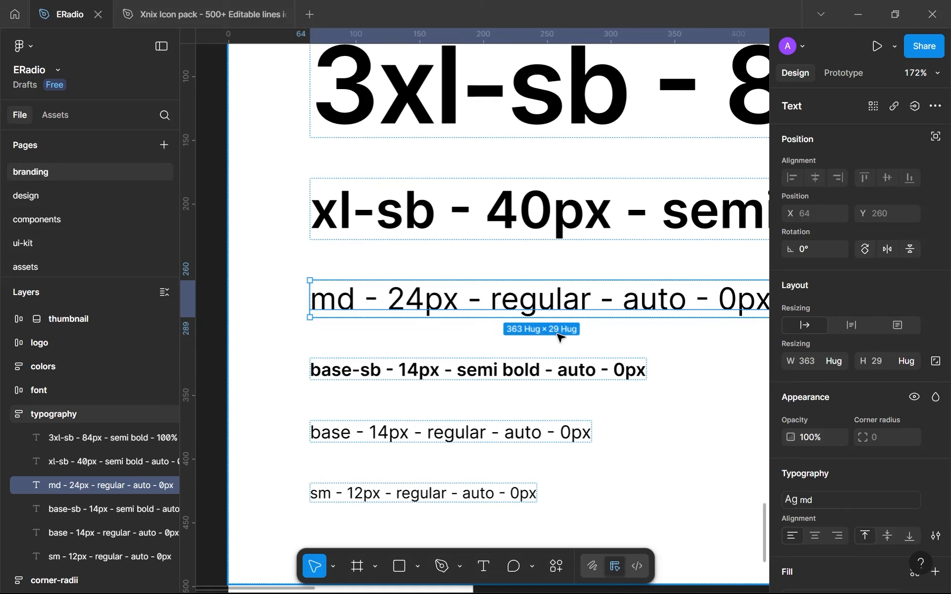
Move the corner-radii frame down to Y 2545 so it sits just below the typography frame
scroll(595, 367, down, 10)
click(495, 424)
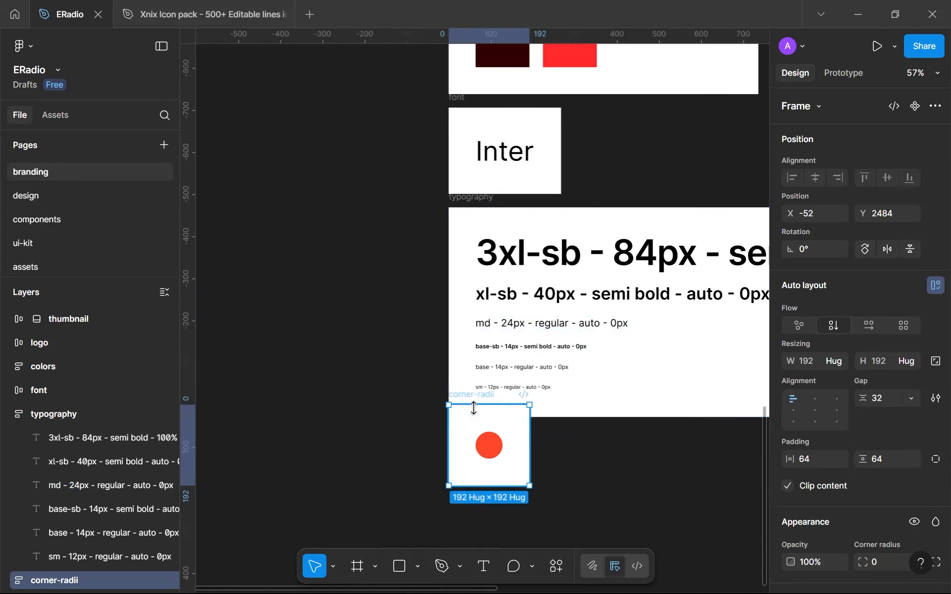
drag(473, 399, 465, 427)
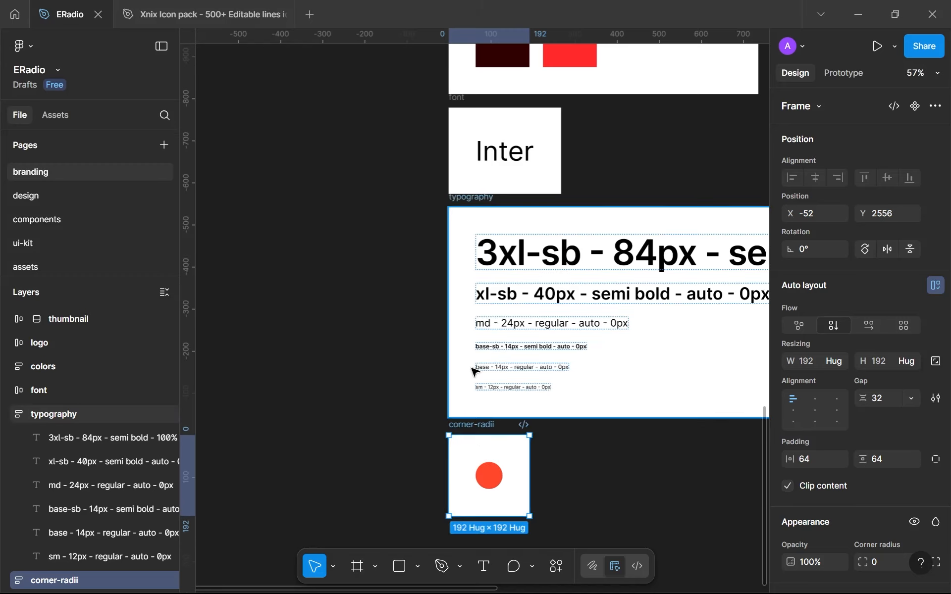
key(alt)
key(Up)
key(Up)
key(Up)
key(Up)
key(Up)
key(Up)
key(Up)
key(Up)
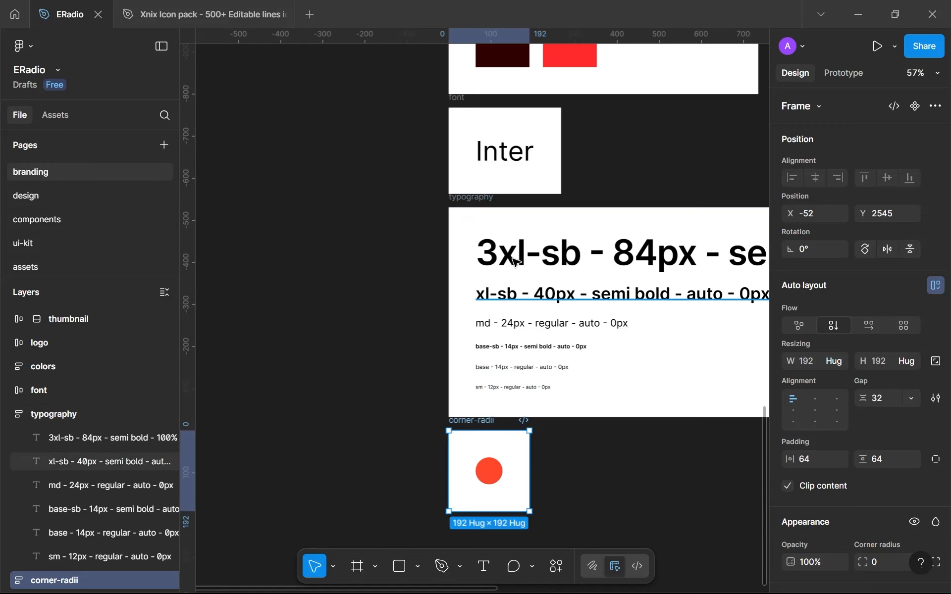
click(226, 355)
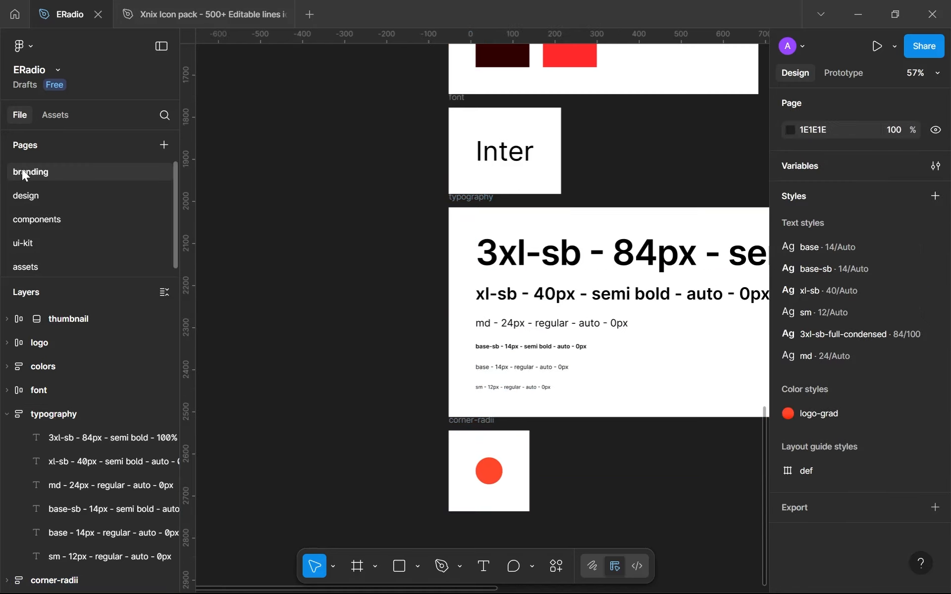
Return to the design page and select the 101.3 readout on the home screen
click(27, 195)
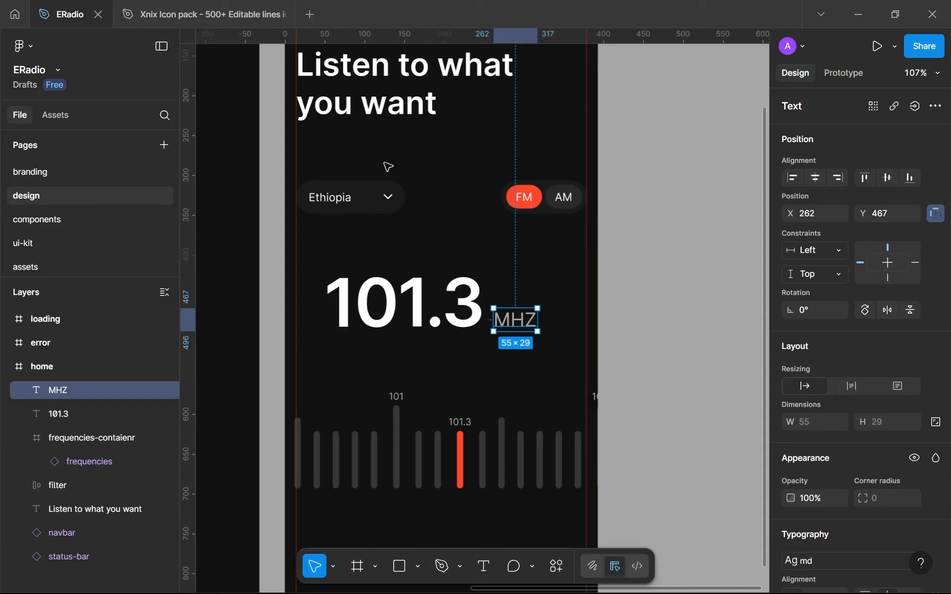
click(509, 301)
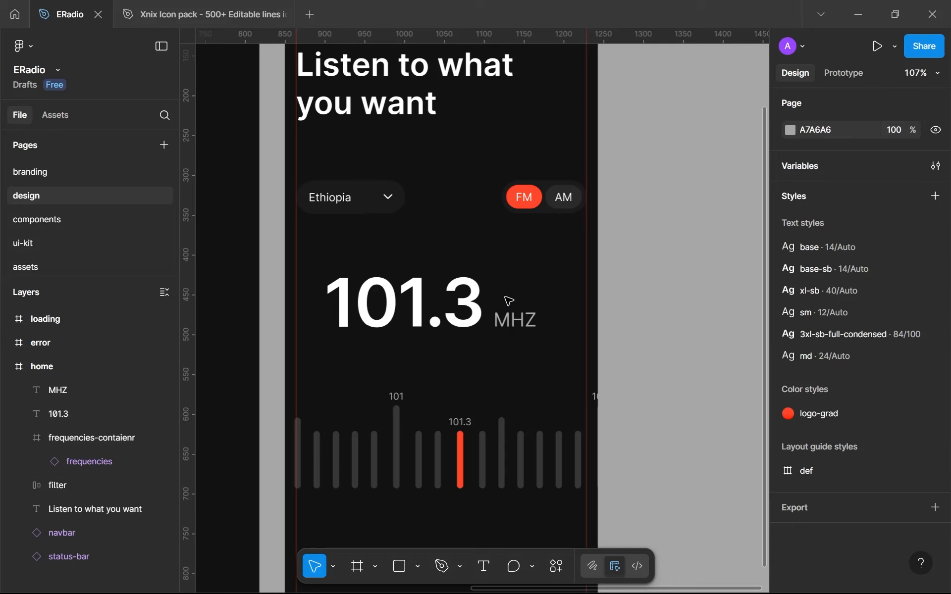
click(426, 280)
click(434, 237)
click(405, 297)
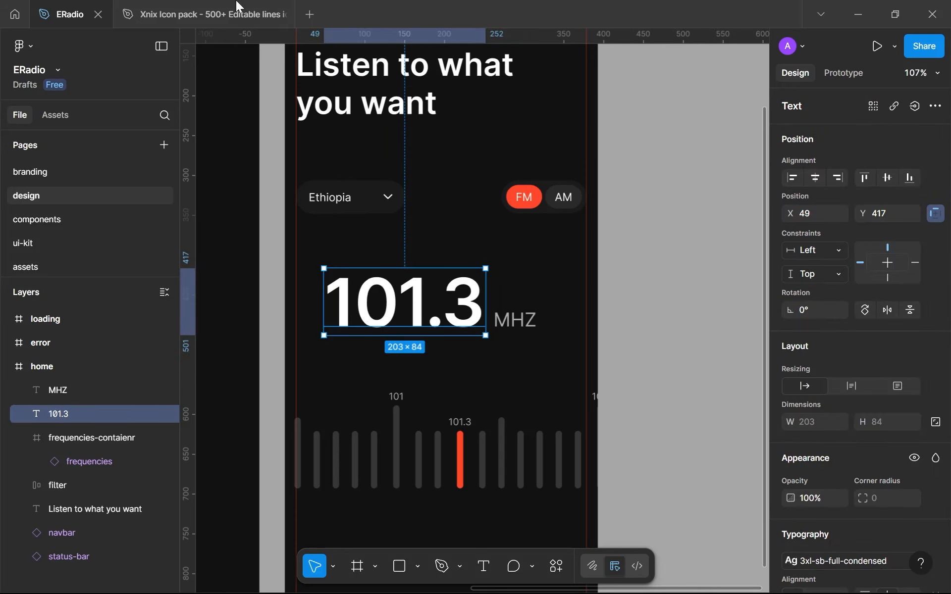
Copy the outlined star's vector from the Star/Weather group of the Xnix Icon pack file and return to the ERadio file
click(198, 10)
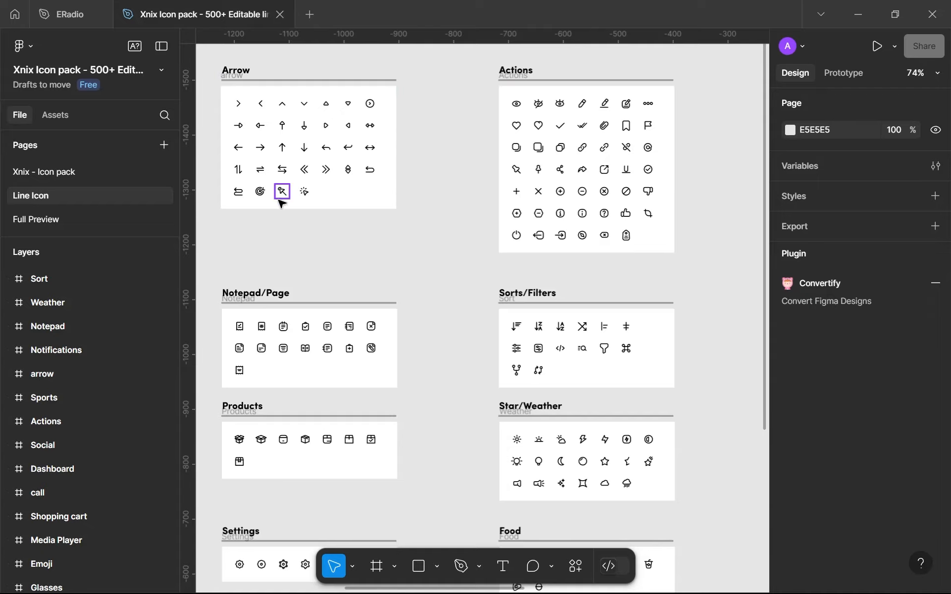
scroll(514, 142, left, 3)
ctrl+scroll(518, 144, down, 3)
ctrl+scroll(539, 156, down, 2)
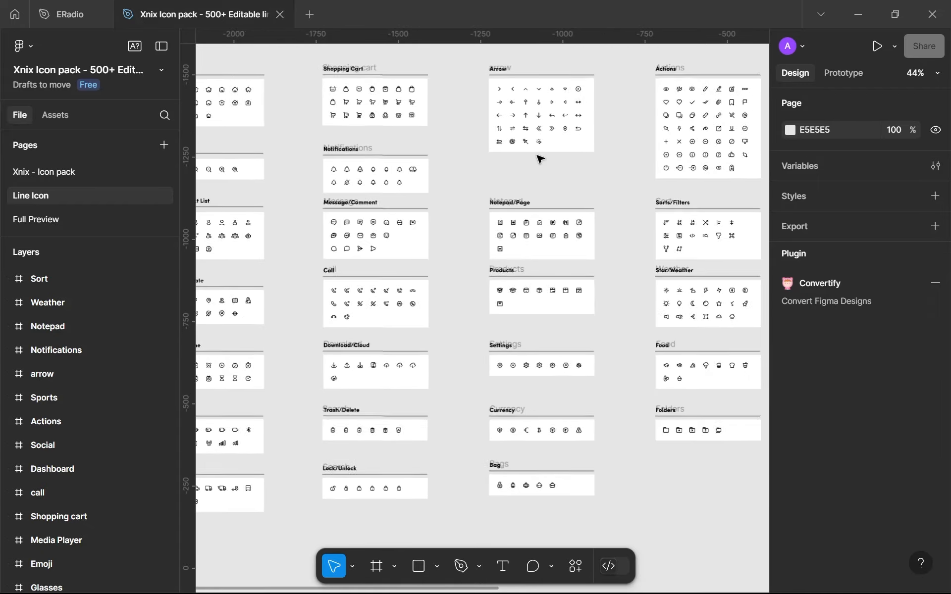
scroll(410, 145, right, 4)
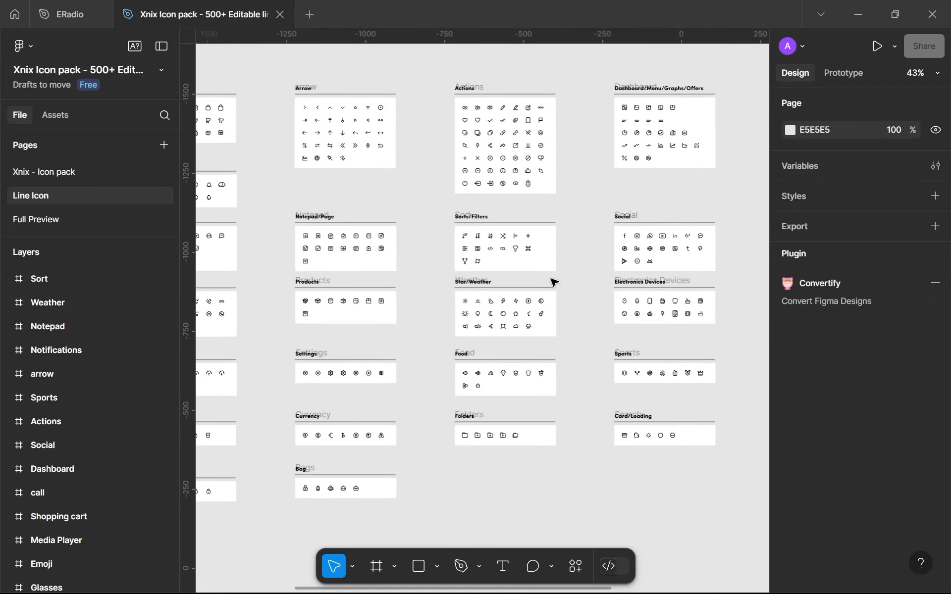
ctrl+scroll(525, 302, up, 5)
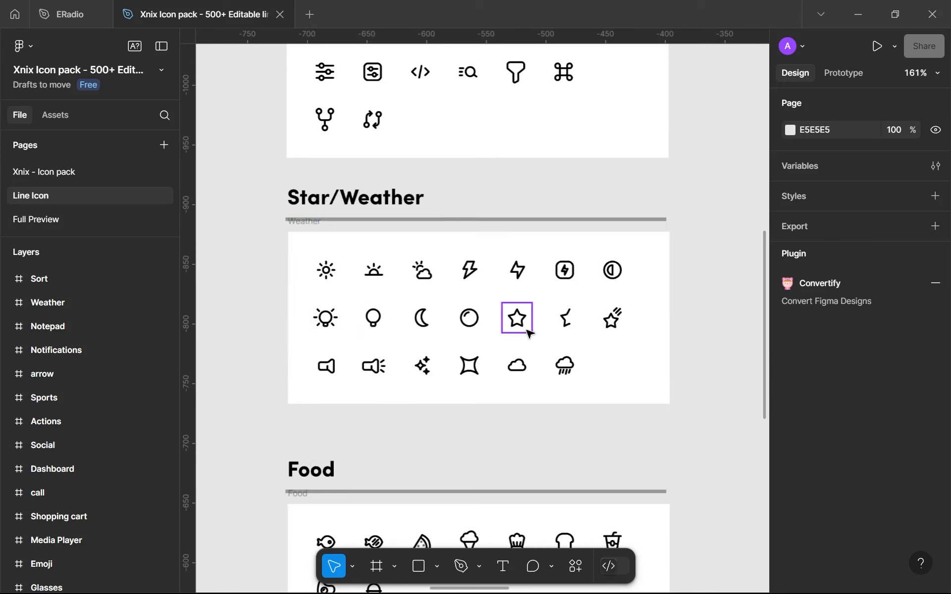
double_click(523, 327)
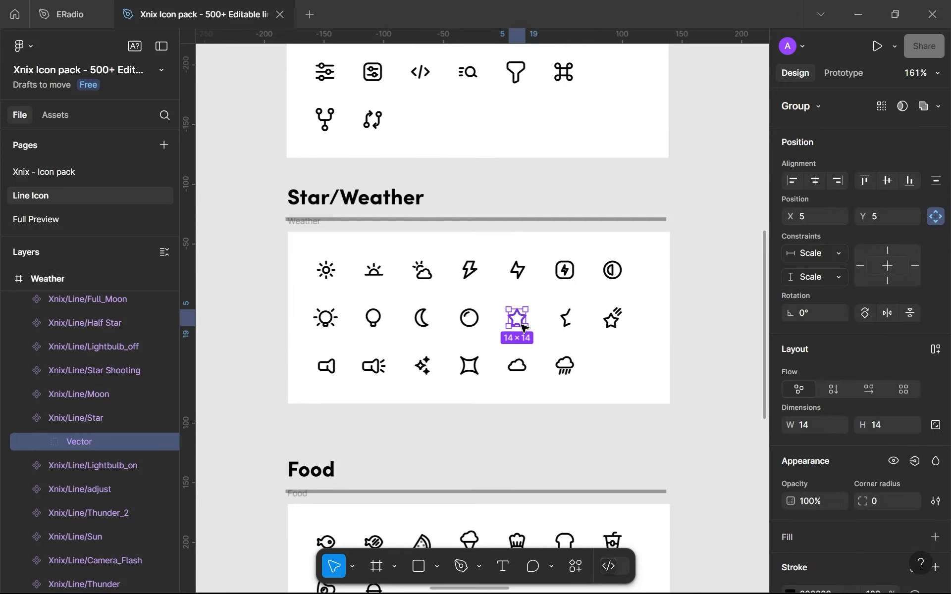
ctrl+scroll(522, 326, up, 1)
click(109, 6)
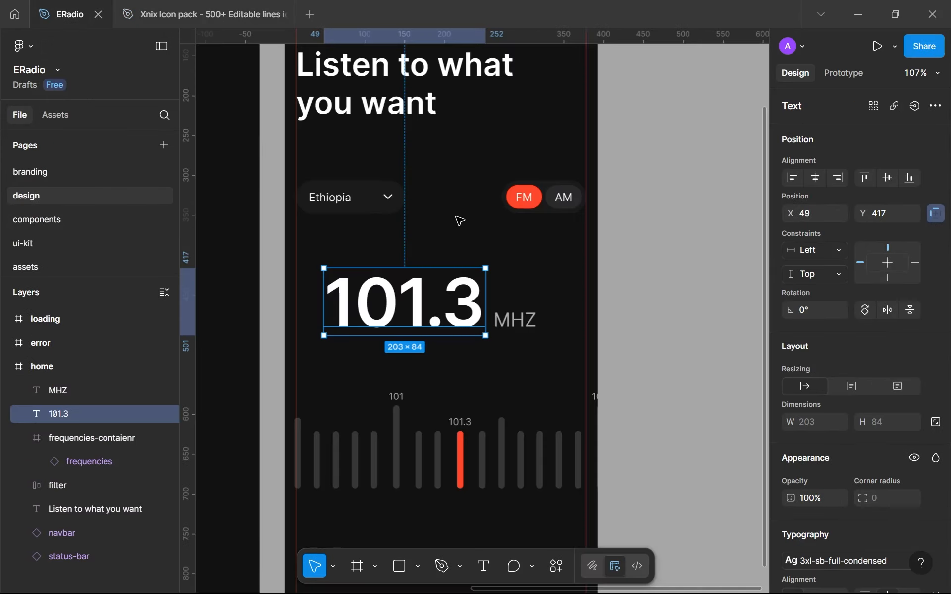
Try pasting the star icon onto the home screen beside the frequency readout
click(506, 283)
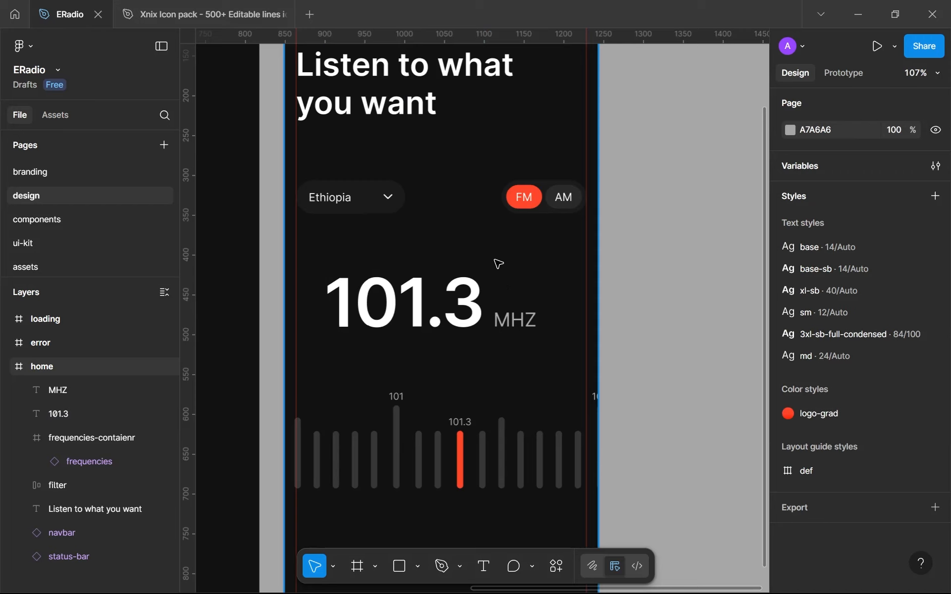
key(ctrl+v)
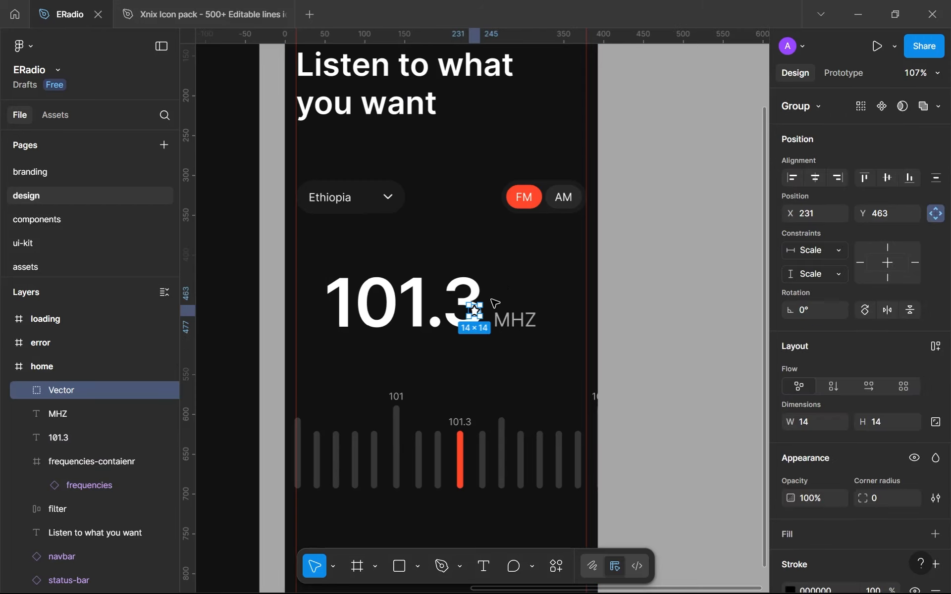
Paste the star icon into the icons frame on the assets page, after the down-arrow icon
click(28, 267)
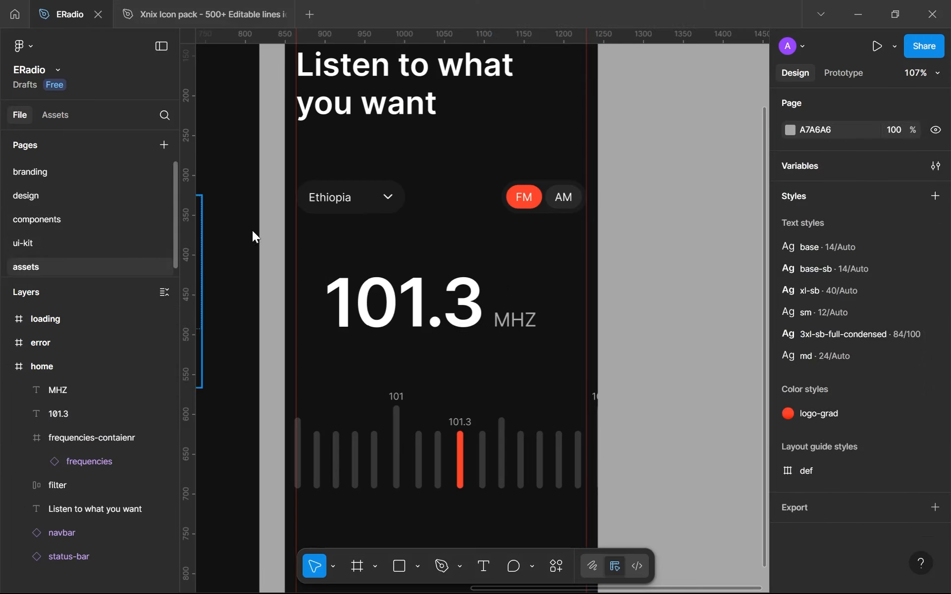
scroll(363, 346, down, 5)
scroll(367, 365, up, 5)
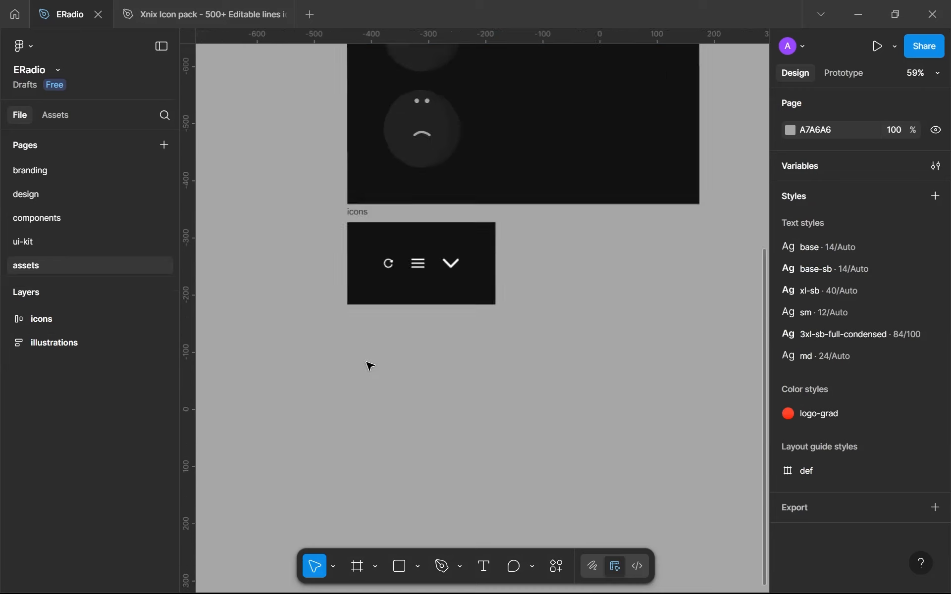
click(366, 198)
key(ctrl+v)
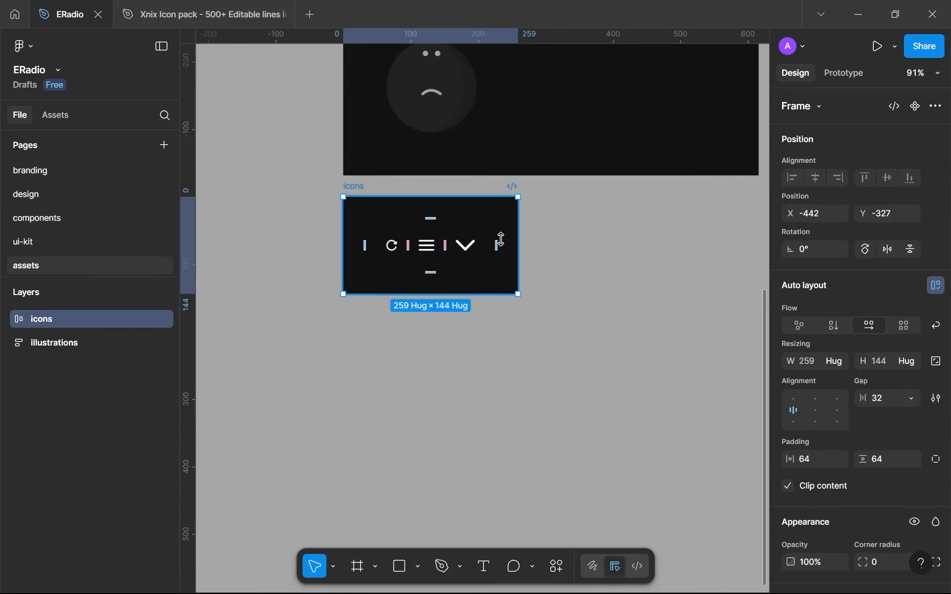
scroll(510, 264, up, 3)
scroll(512, 266, up, 4)
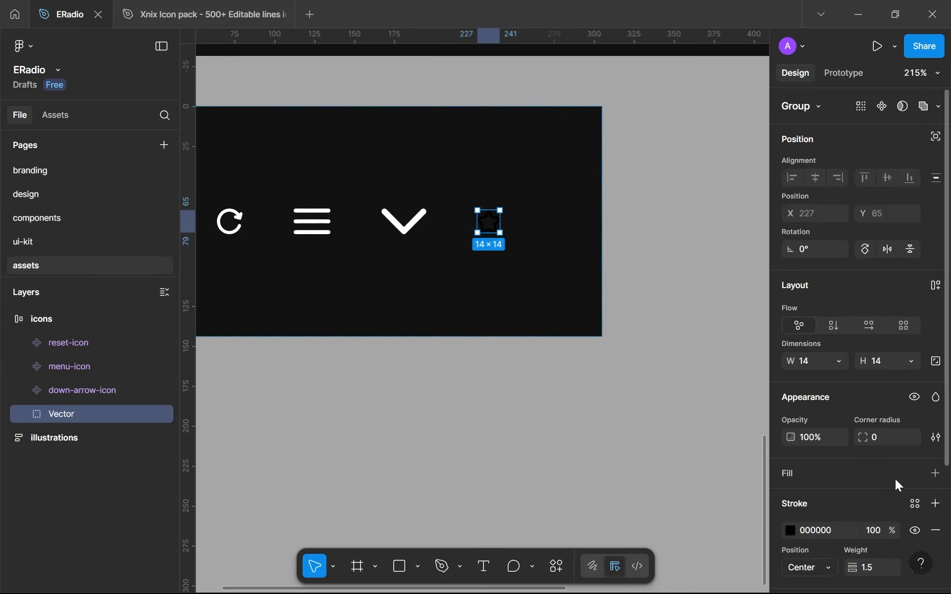
Apply the white colour style to the pasted star icon's stroke
click(915, 504)
click(638, 381)
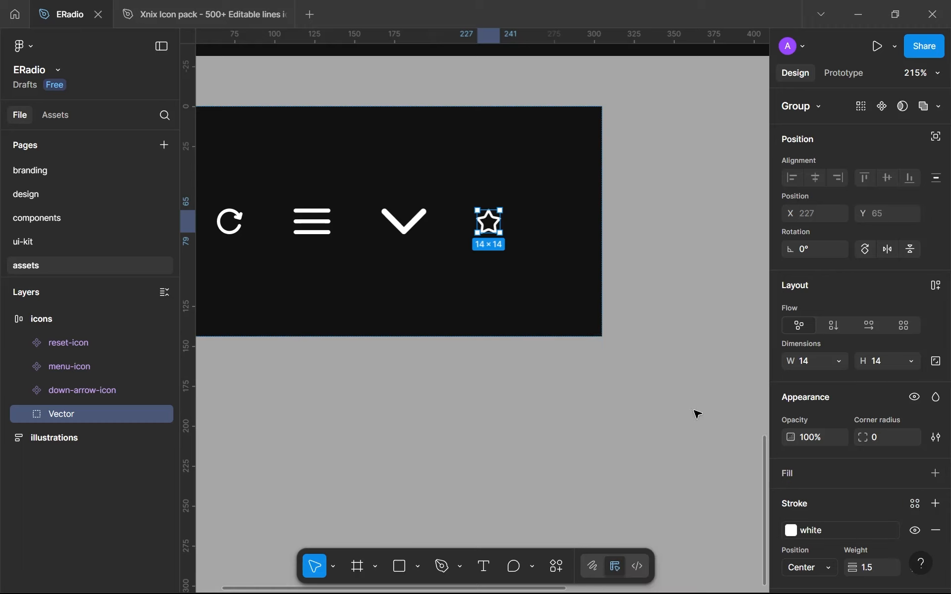
scroll(842, 468, down, 3)
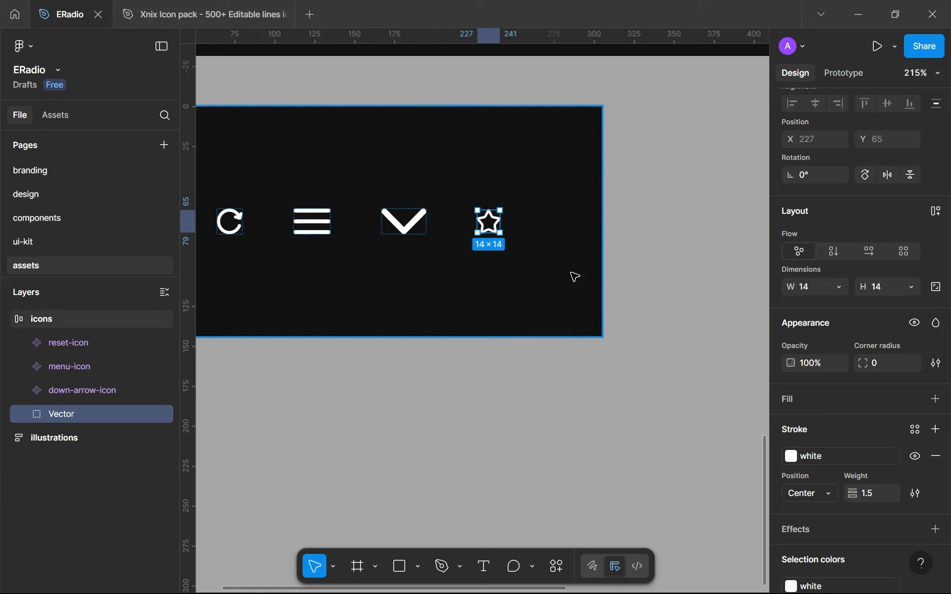
Try outlining the star icon's stroke while it sits in its Vector group
key(ctrl+alt+o)
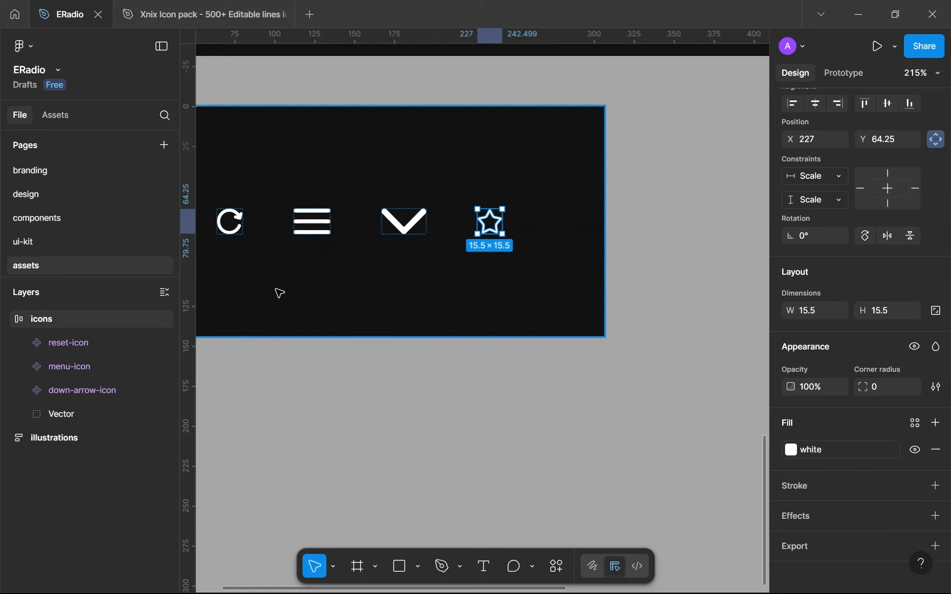
click(57, 401)
click(58, 412)
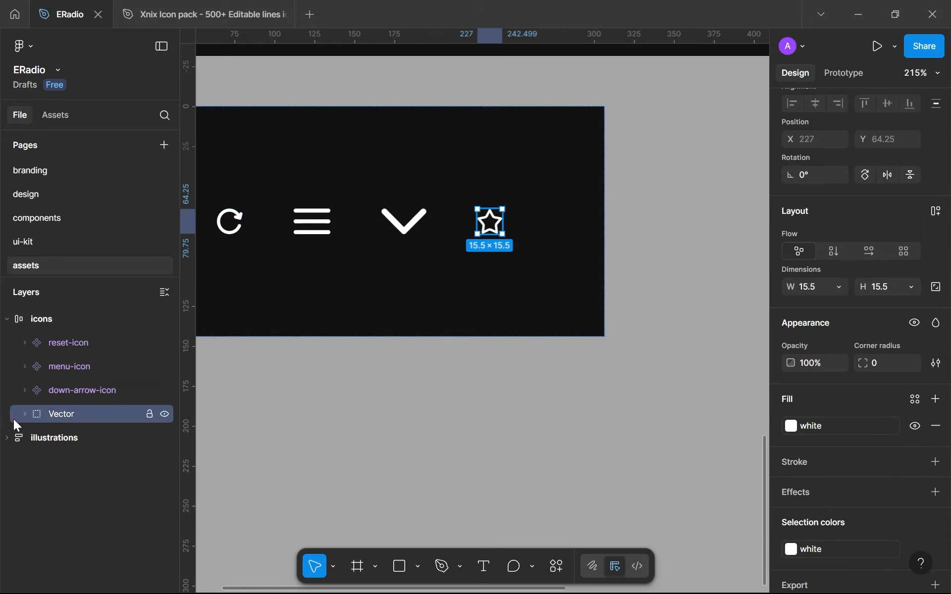
Try moving the outlined star out of its Vector group and renaming it star-icon
click(25, 415)
mouse_move(83, 439)
mouse_down()
mouse_move(105, 409)
mouse_move(63, 414)
mouse_up()
double_click(63, 414)
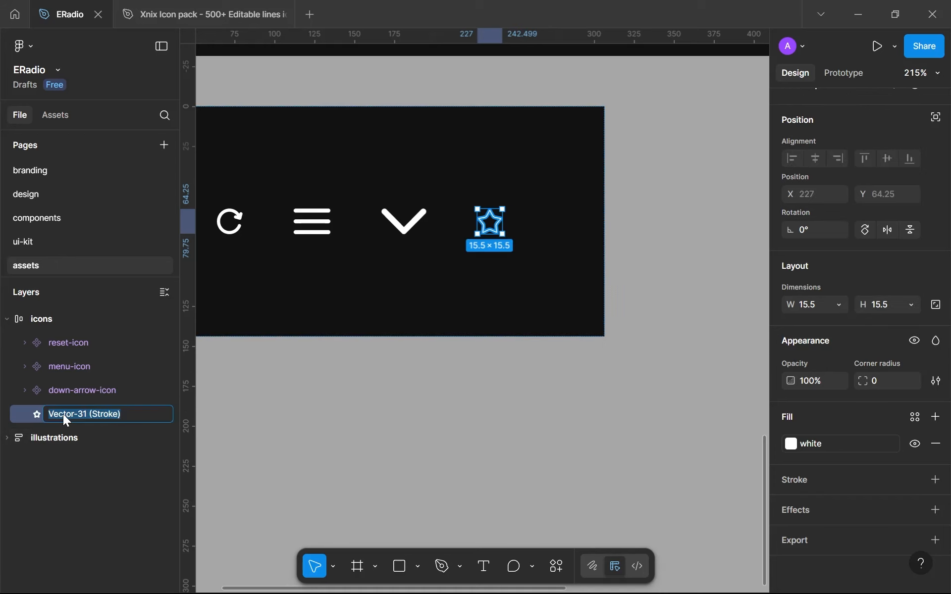
text(star-icon)
key(Return)
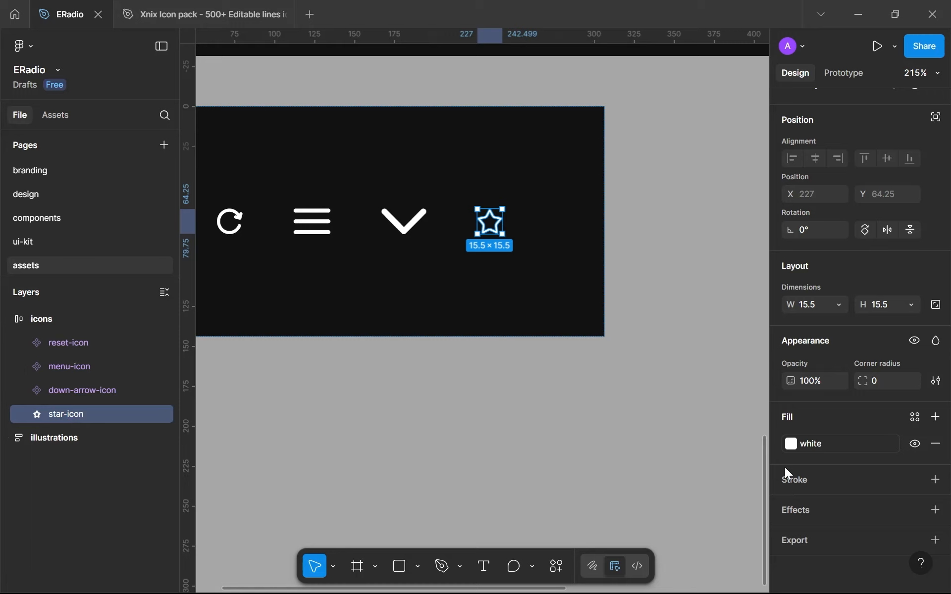
Try locking the star icon's proportions and setting its height to 16
click(934, 306)
click(890, 303)
text(1)
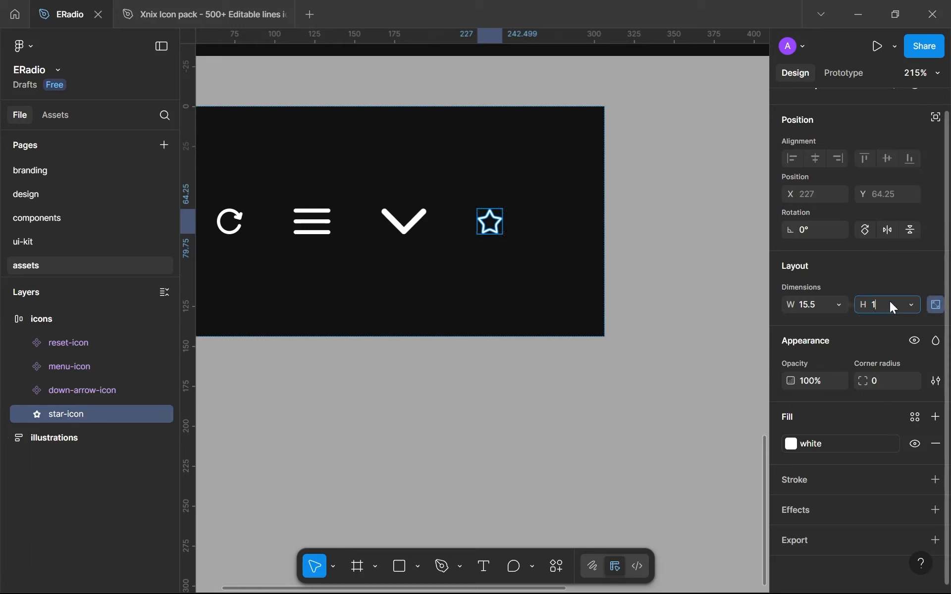
text(6)
key(Return)
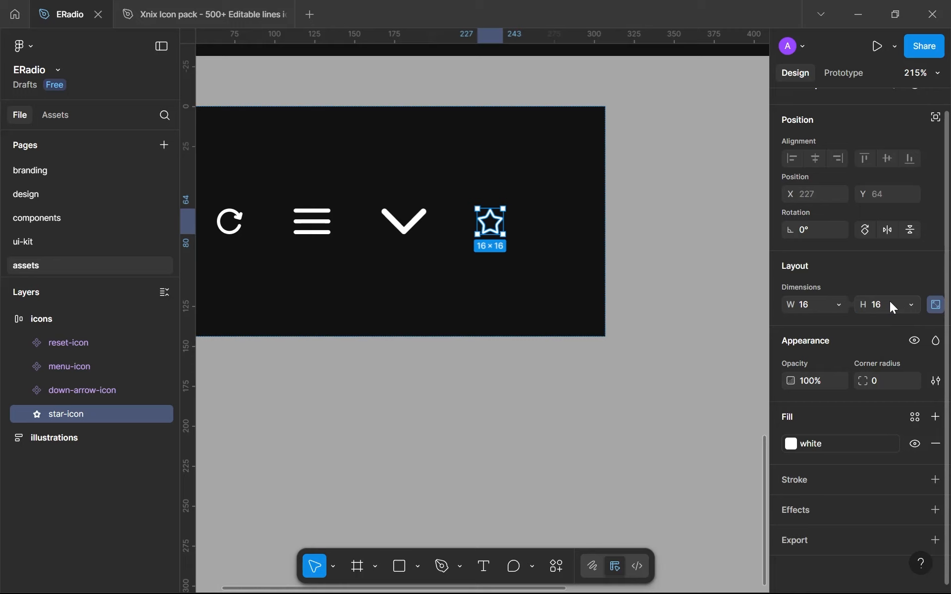
Undo the star icon's resize, proportion lock, rename and removal from its group
click(598, 371)
scroll(598, 371, down, 5)
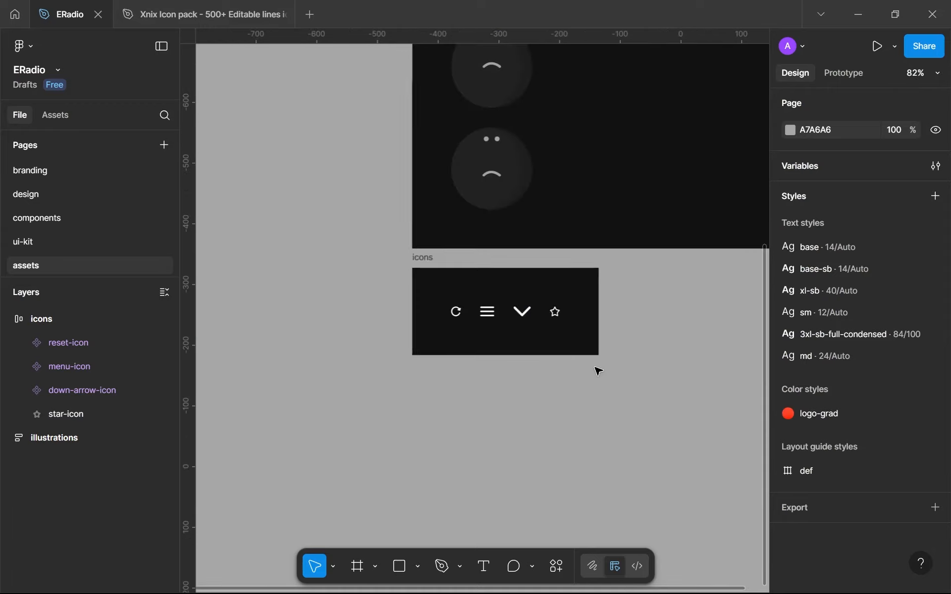
scroll(598, 371, up, 8)
key(ctrl+z)
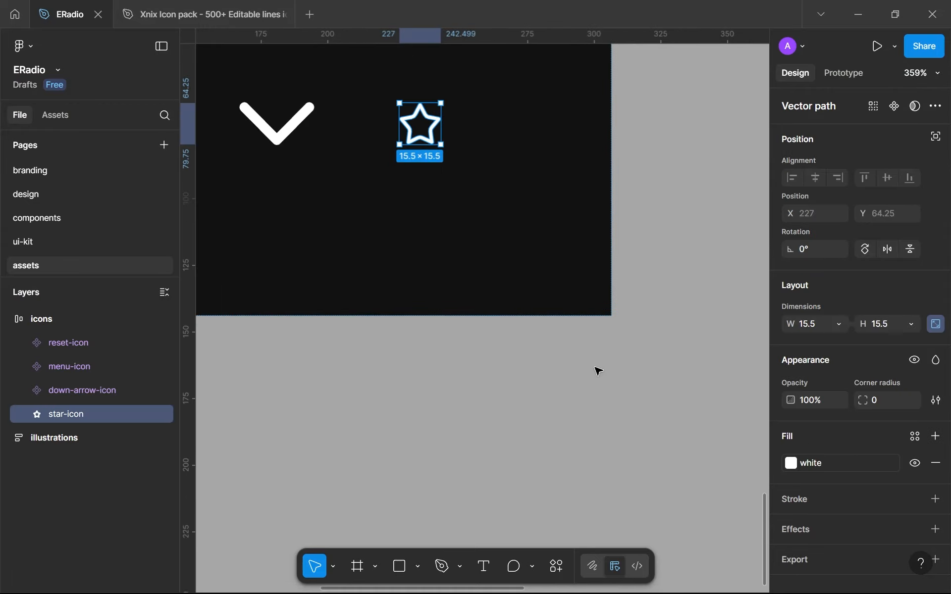
key(ctrl+z)
key(ctrl+z)
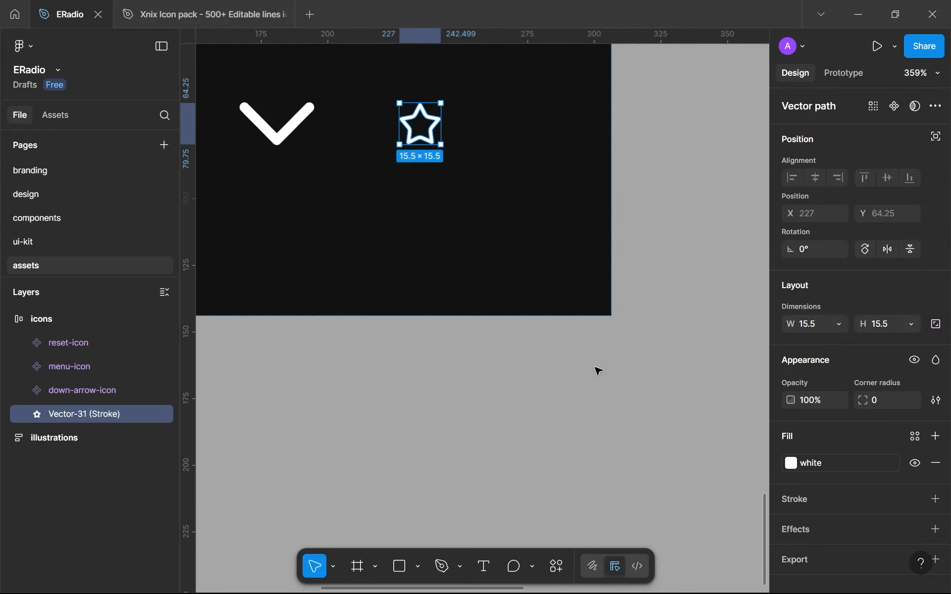
key(ctrl+z)
key(ctrl+z)
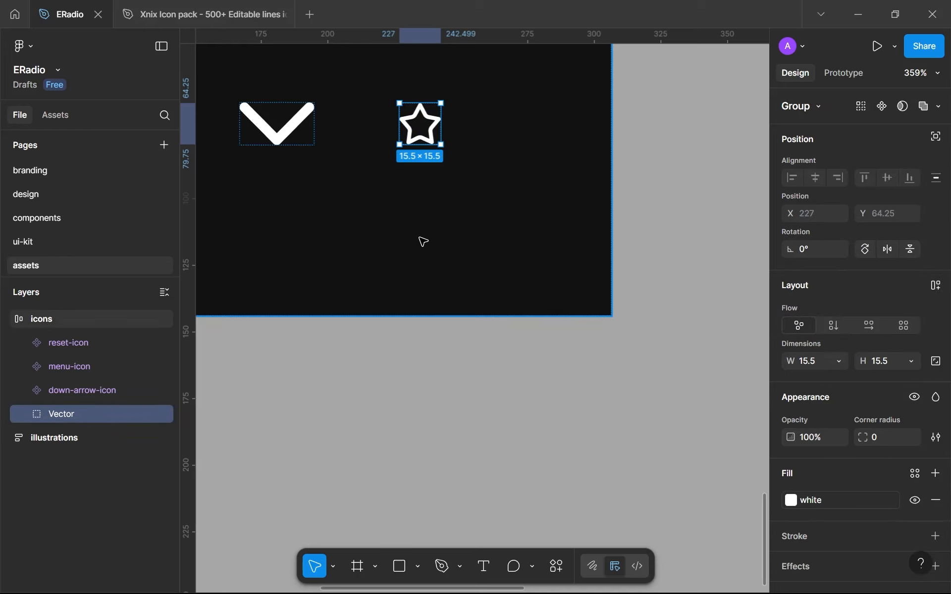
key(ctrl+z)
Undo the stroke outlining so the star inside the Vector group is an editable stroke again
click(427, 143)
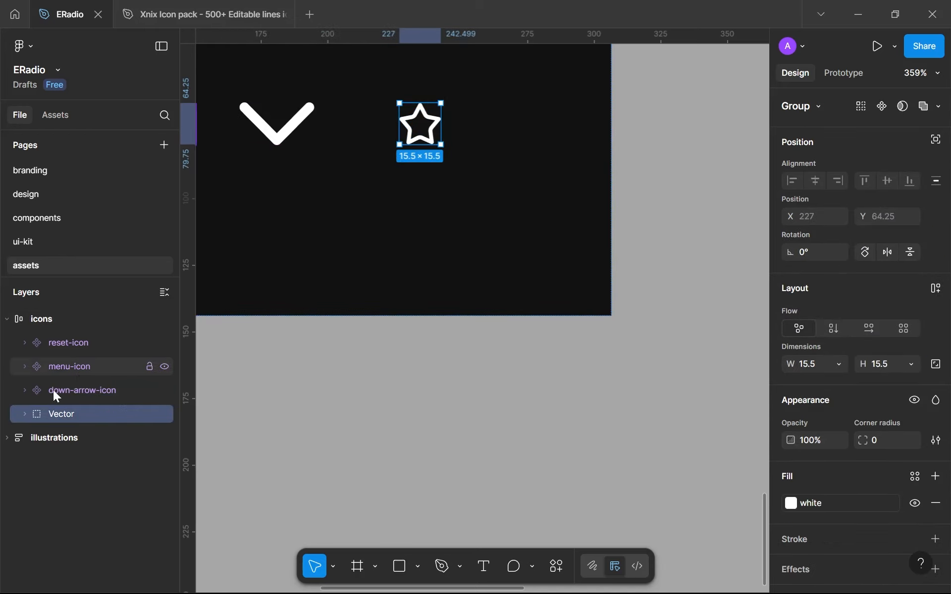
click(25, 413)
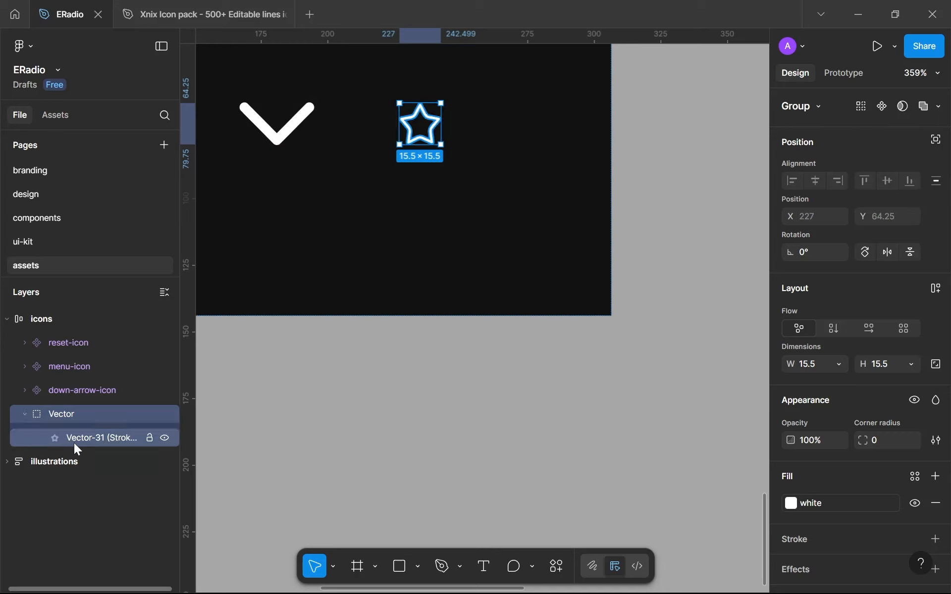
click(75, 438)
key(ctrl+z)
key(ctrl+shift+z)
key(ctrl+z)
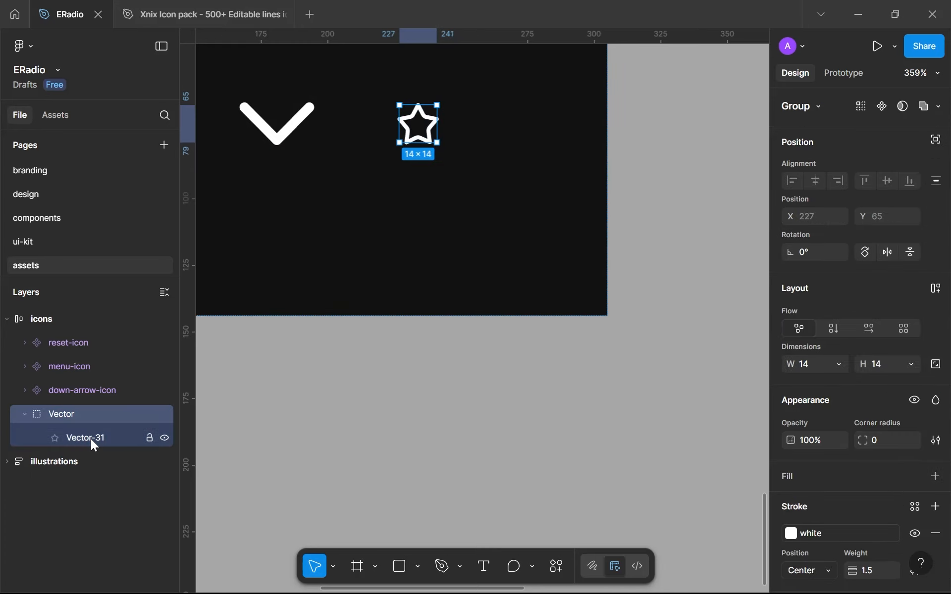
key(ctrl+z)
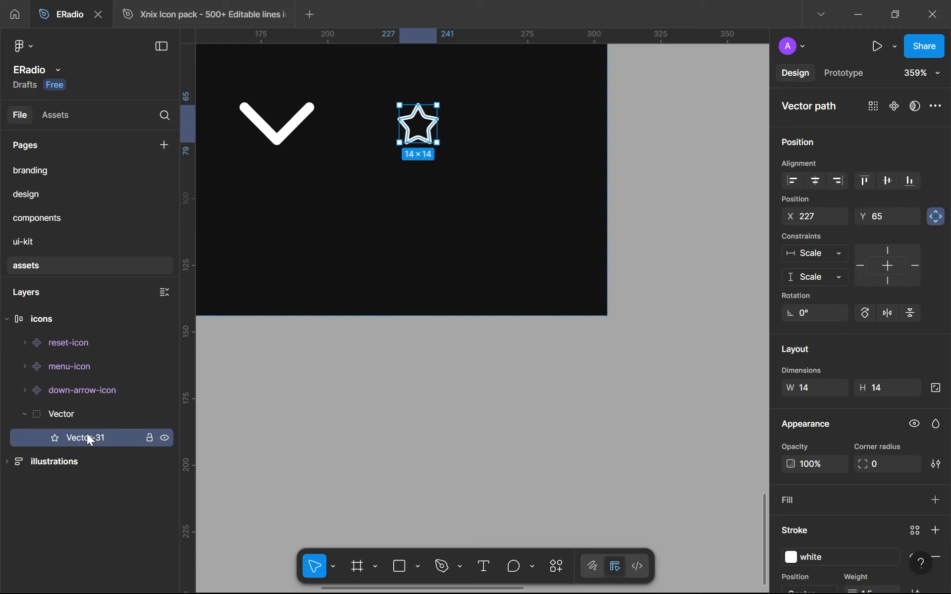
Move the star vector out of its Vector group into the icons frame and rename it star-icon
scroll(801, 394, down, 2)
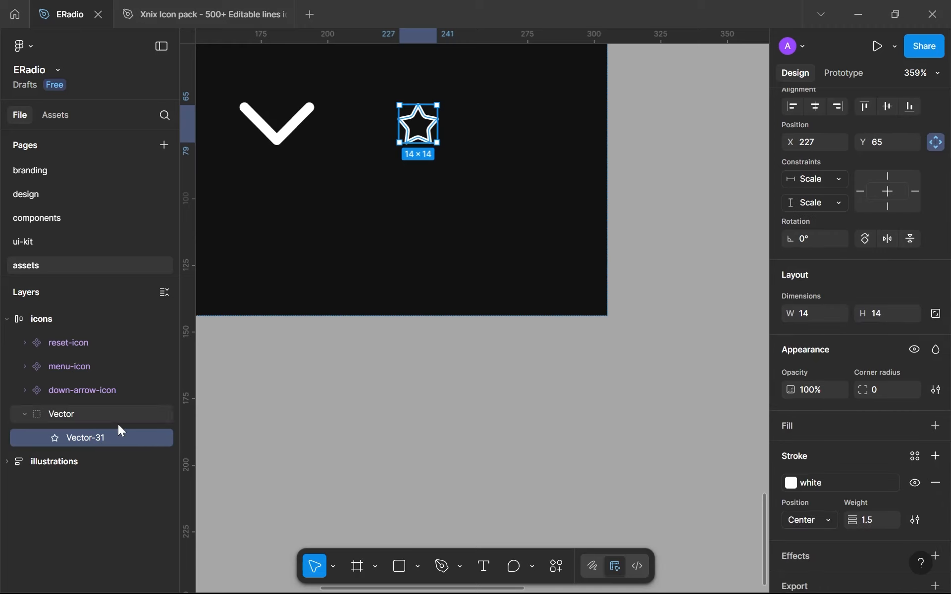
drag(70, 438, 60, 405)
double_click(54, 414)
text(star-icon)
key(Return)
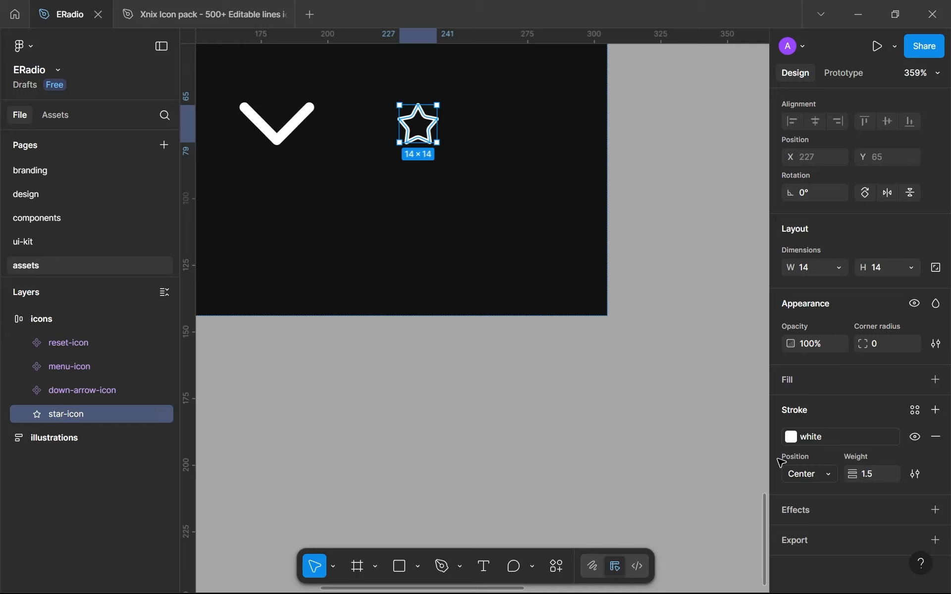
Set the star icon's stroke weight to 2
key(Return)
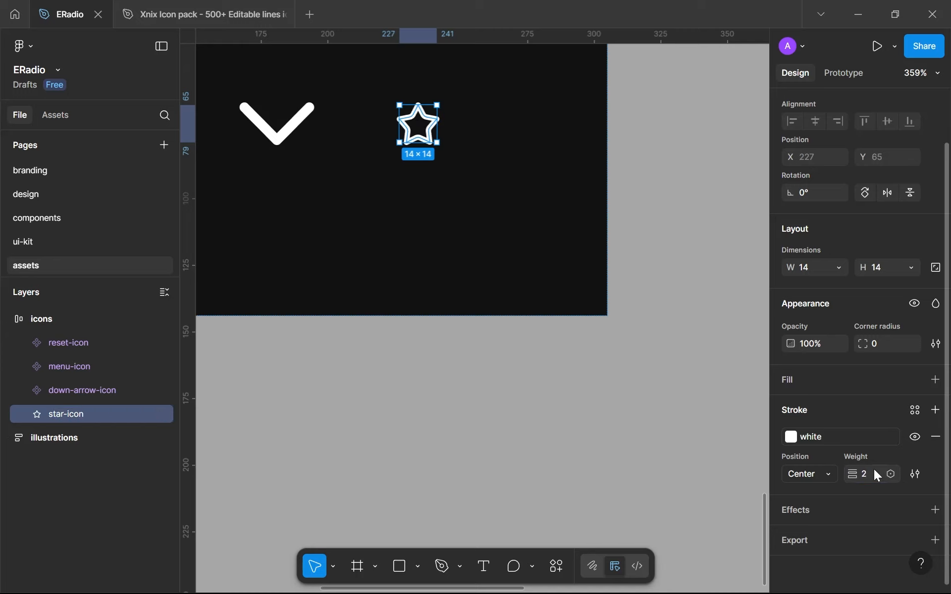
click(573, 440)
scroll(572, 439, down, 2)
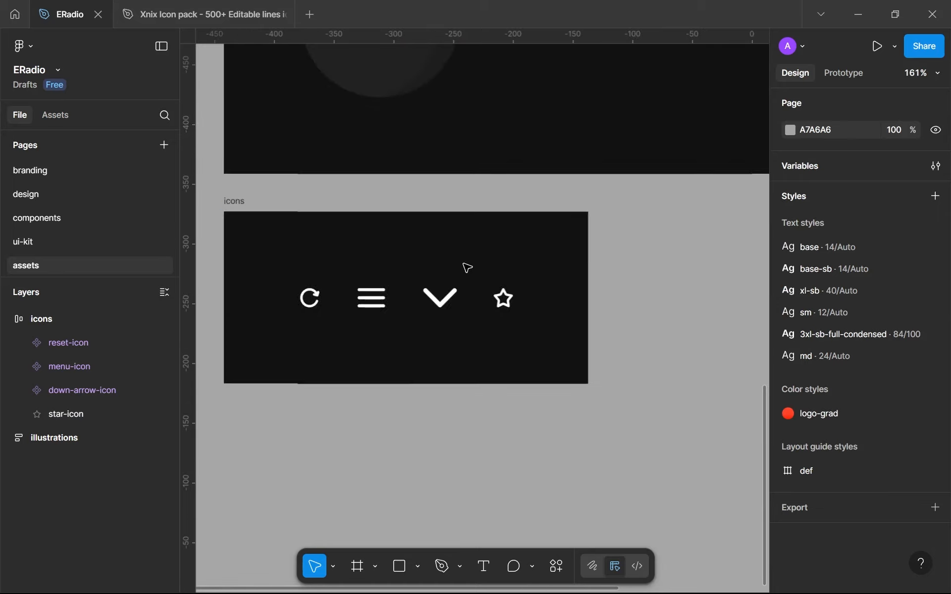
scroll(481, 305, up, 1)
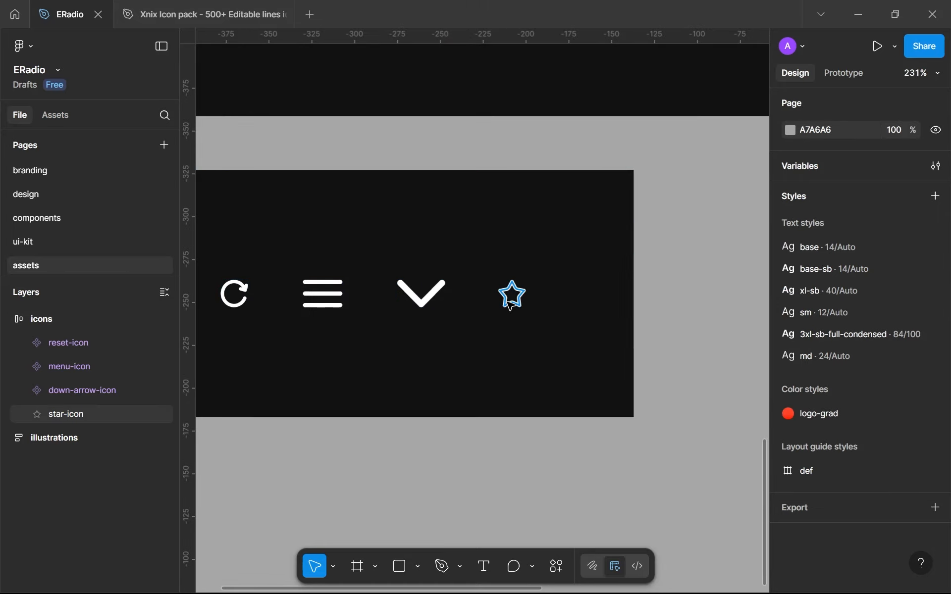
Outline the star icon's stroke and restore the resulting layer's name to star-icon
click(512, 294)
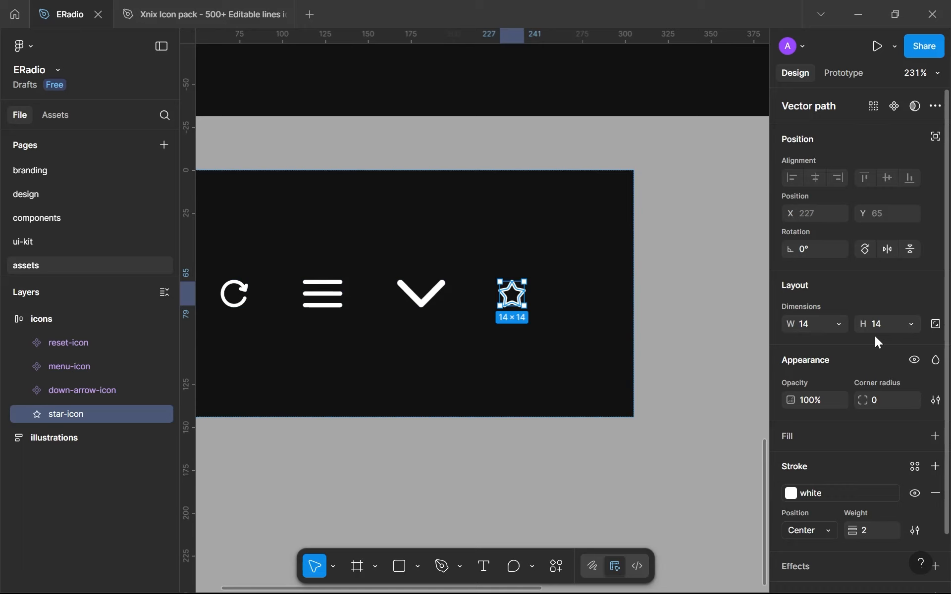
key(ctrl+alt+o)
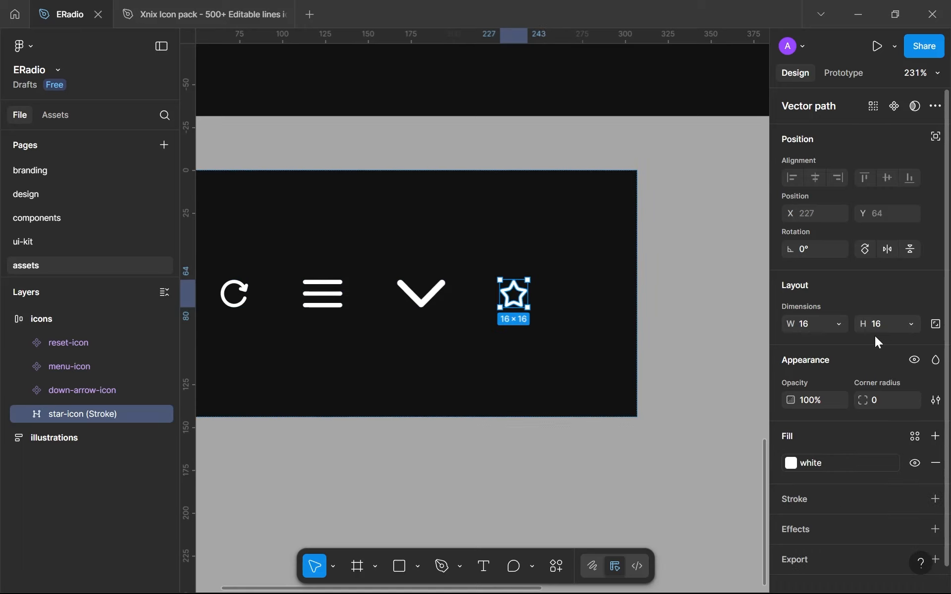
double_click(125, 418)
key(Right)
key(BackSpace)
key(BackSpace)
key(BackSpace)
key(BackSpace)
key(BackSpace)
key(BackSpace)
key(BackSpace)
key(BackSpace)
key(BackSpace)
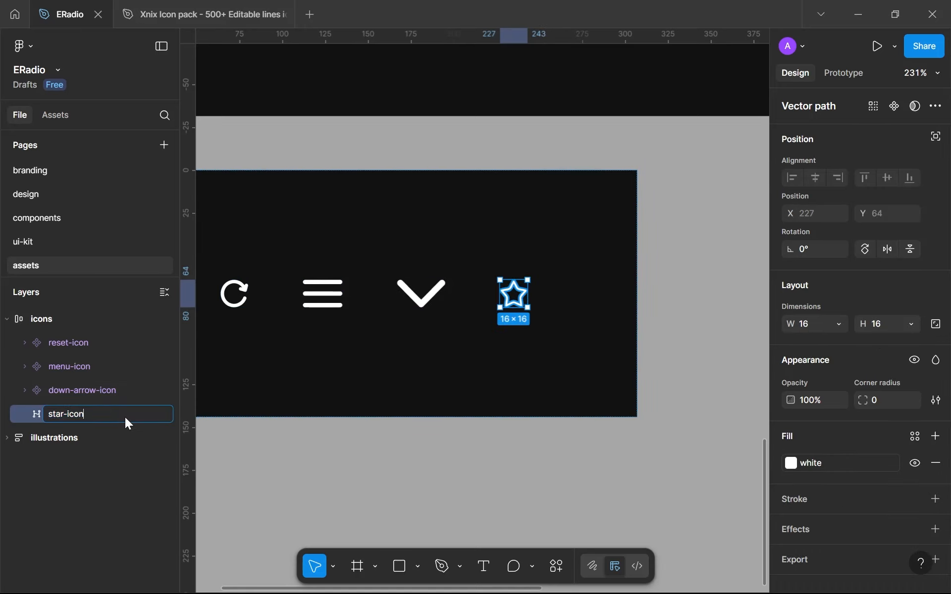
key(Return)
Lock the star icon's proportions and turn it into a component
click(935, 327)
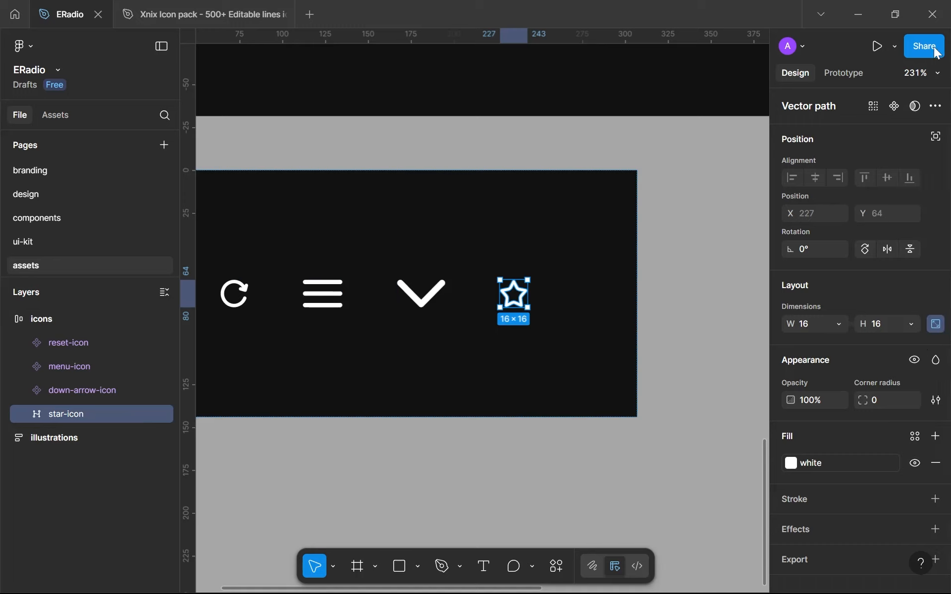
click(895, 111)
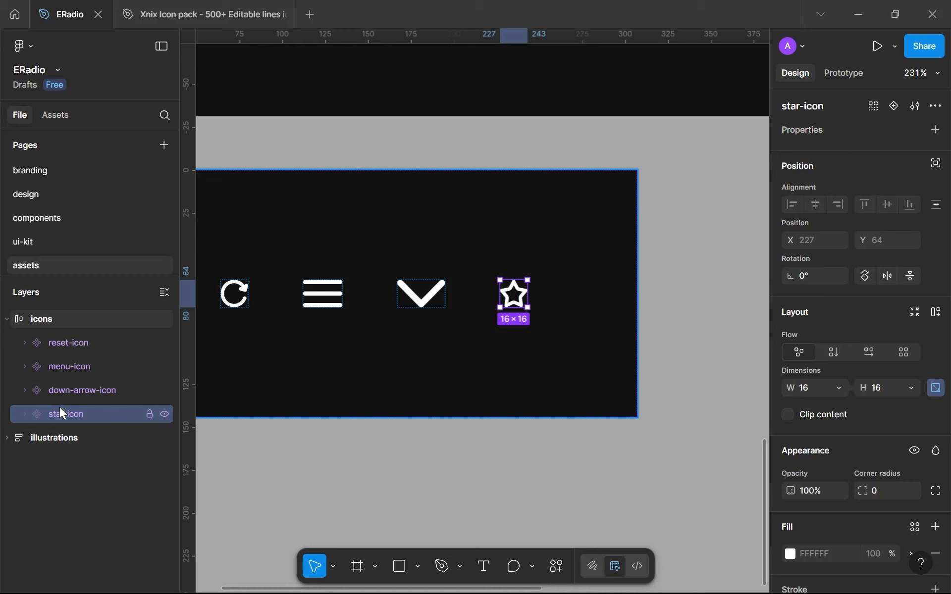
Paste a star-icon instance onto the design page's home screen and place it above the MHZ label at X 274, Y 404
click(28, 193)
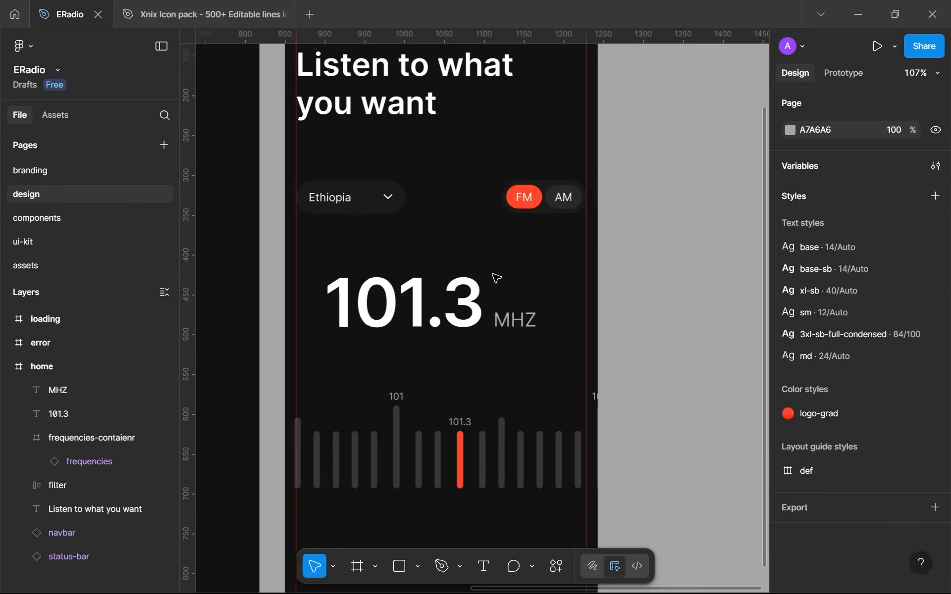
key(ctrl+v)
scroll(496, 278, up, 5)
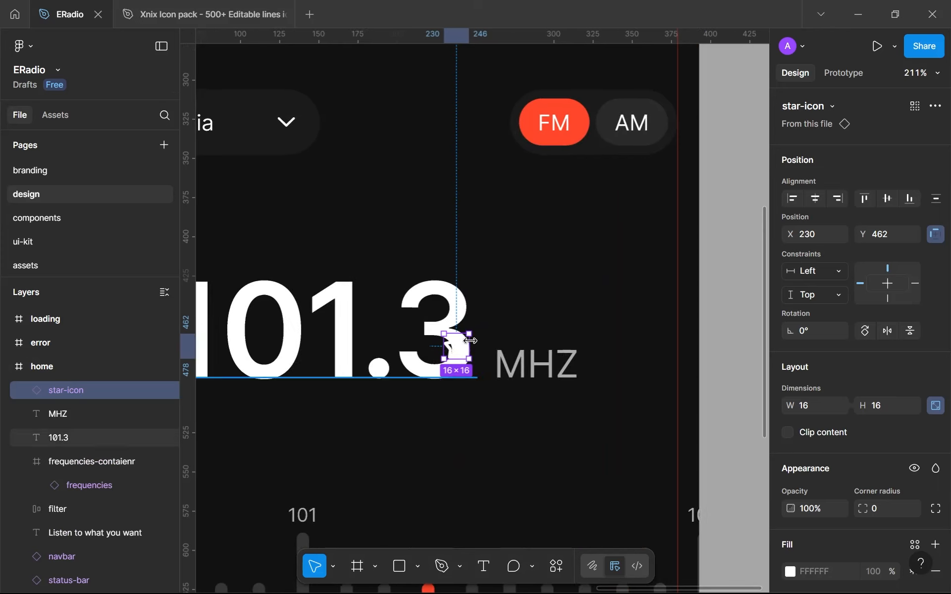
drag(452, 355, 521, 264)
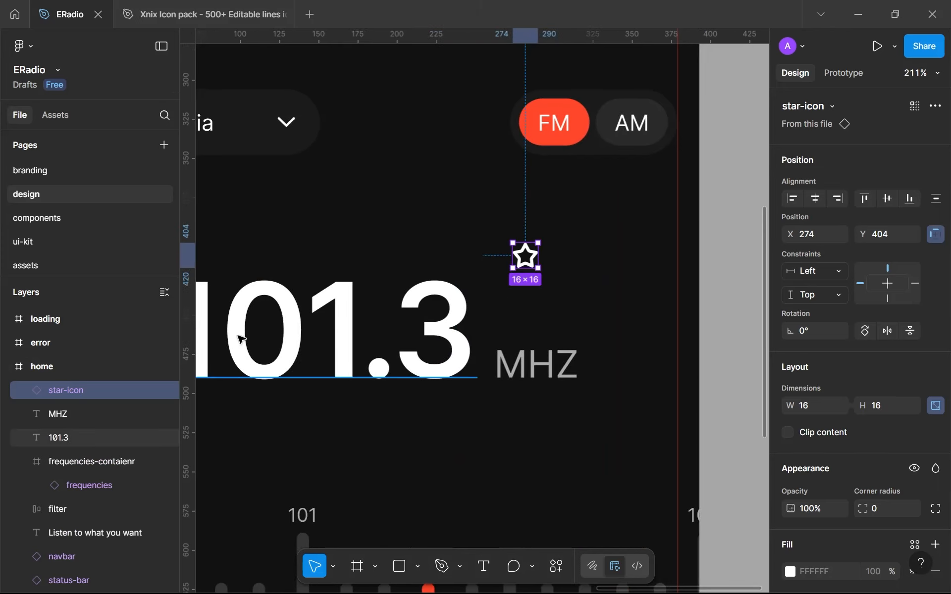
scroll(544, 316, up, 3)
drag(545, 316, 563, 316)
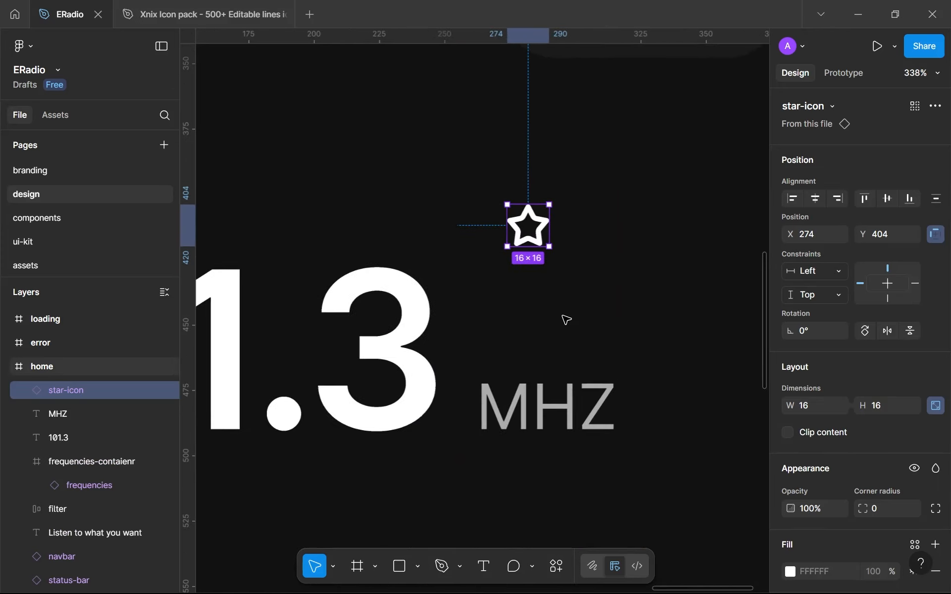
scroll(562, 316, down, 4)
scroll(566, 320, down, 5)
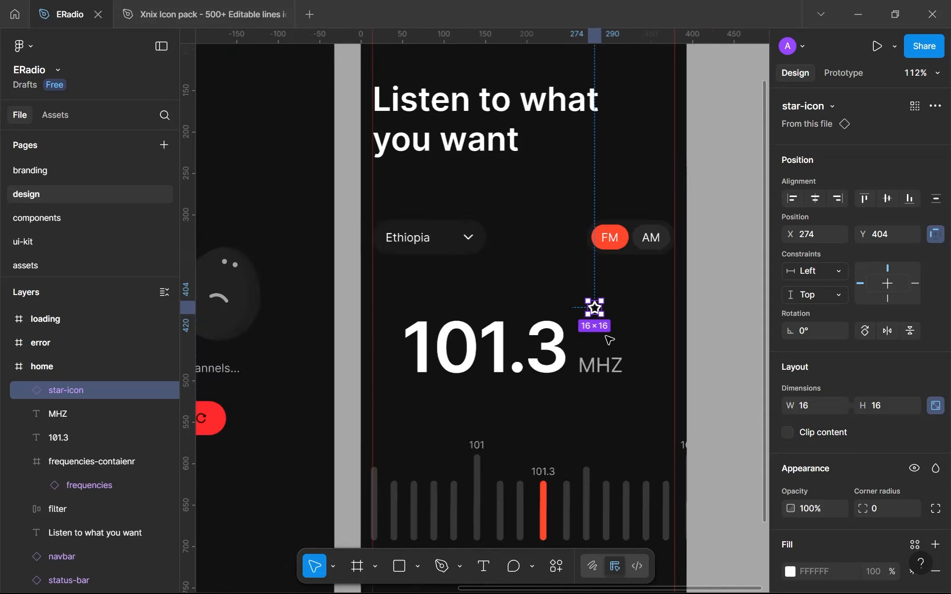
scroll(588, 329, up, 5)
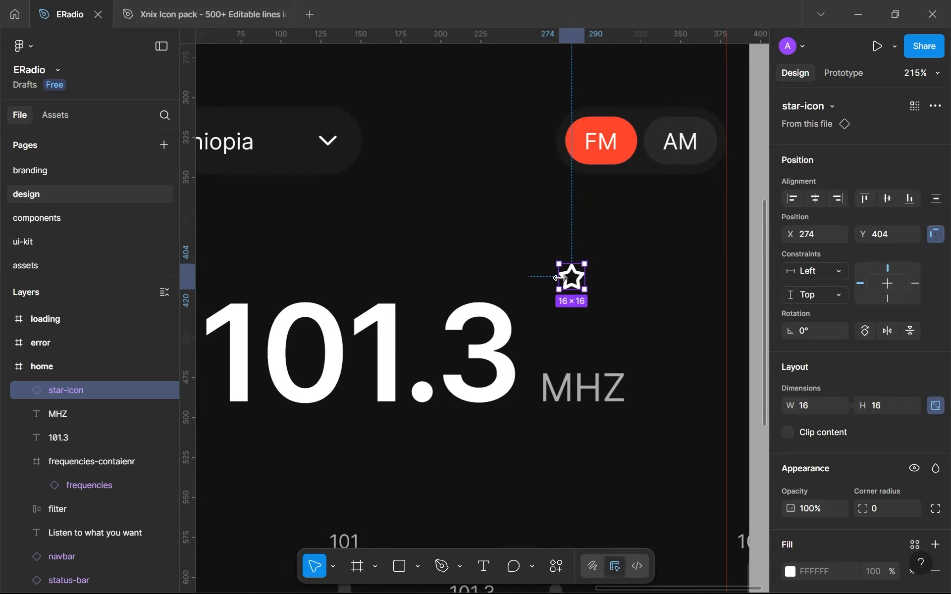
Wrap the home screen's star icon in an auto layout frame
key(shift+a)
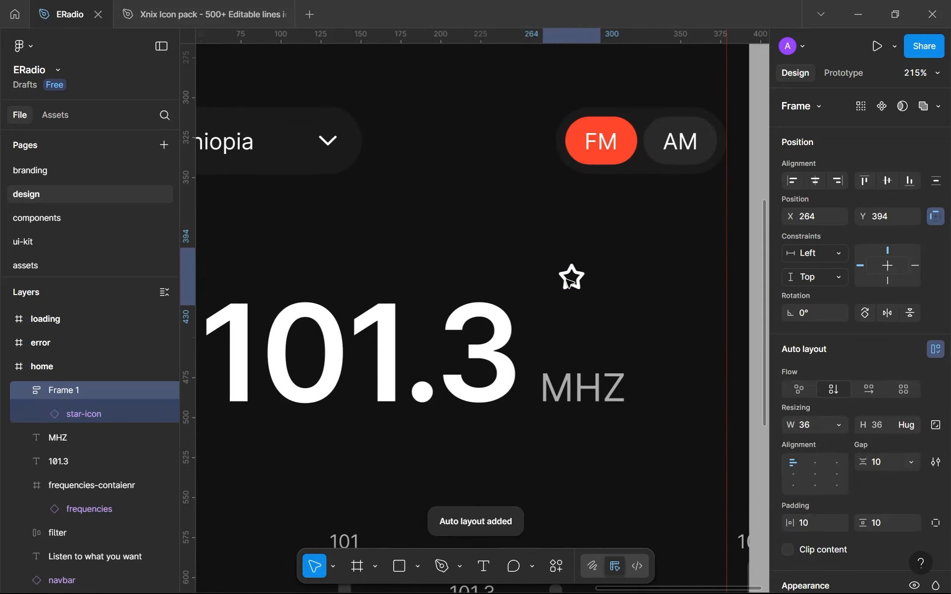
scroll(556, 280, up, 4)
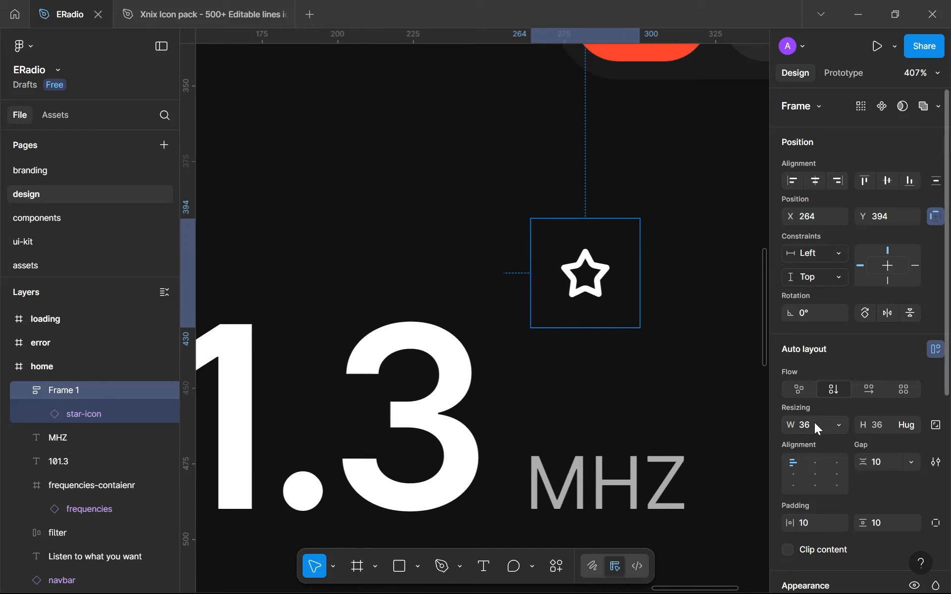
click(814, 423)
click(587, 276)
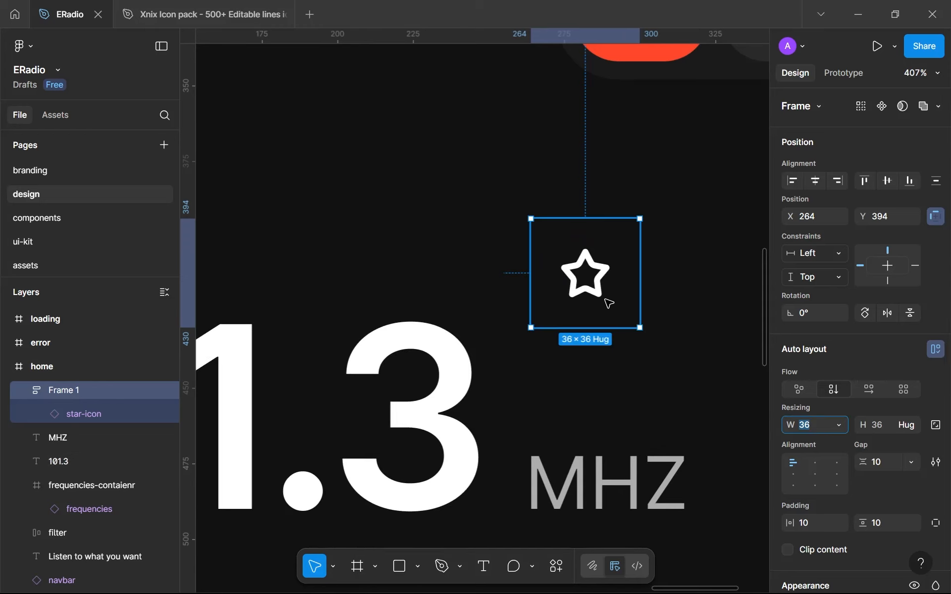
Resize the star icon inside its frame to 12 × 12
click(593, 293)
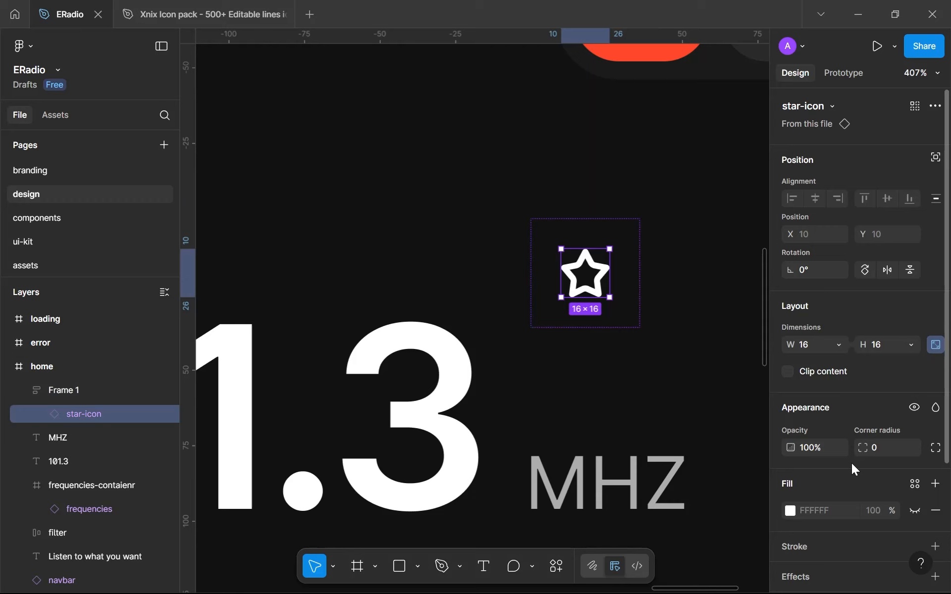
click(887, 346)
text(12)
key(Return)
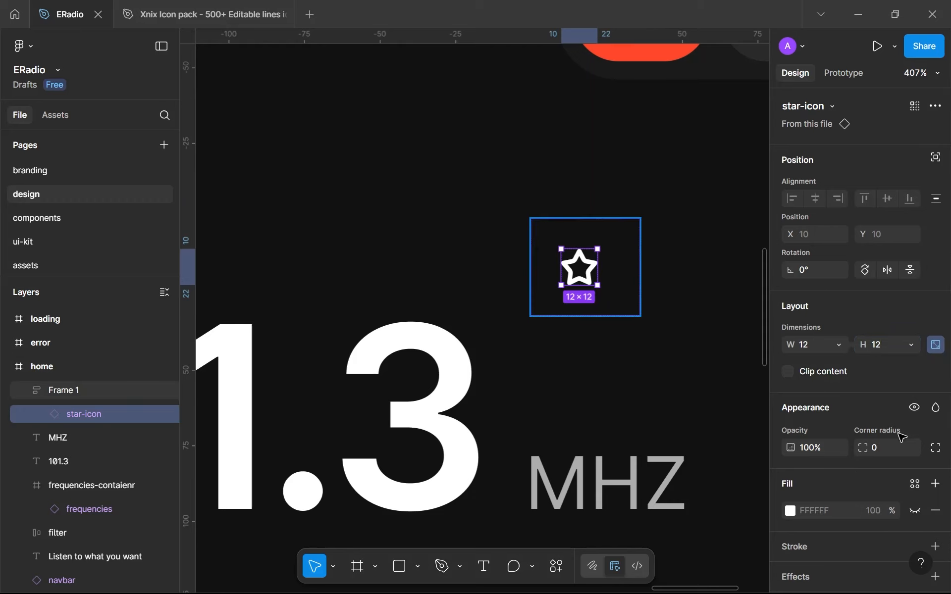
Centre the contents of the star's auto layout frame and set its gap and its horizontal and vertical padding to 0
key(Escape)
click(824, 475)
click(880, 465)
click(878, 523)
text(0)
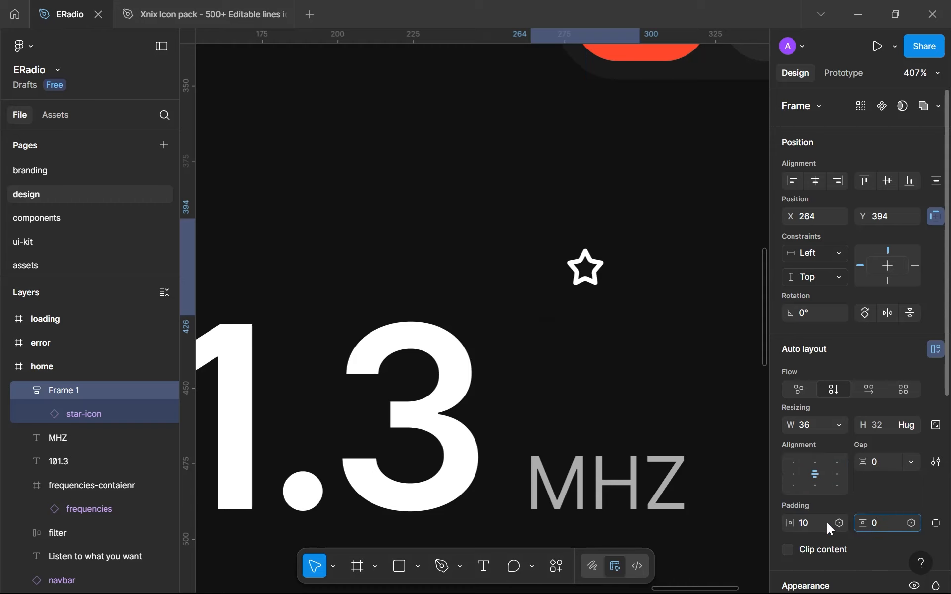
click(819, 522)
text(0)
Set the star's auto layout frame to a fixed size of 32 × 32
click(813, 427)
text(32)
click(881, 423)
text(32)
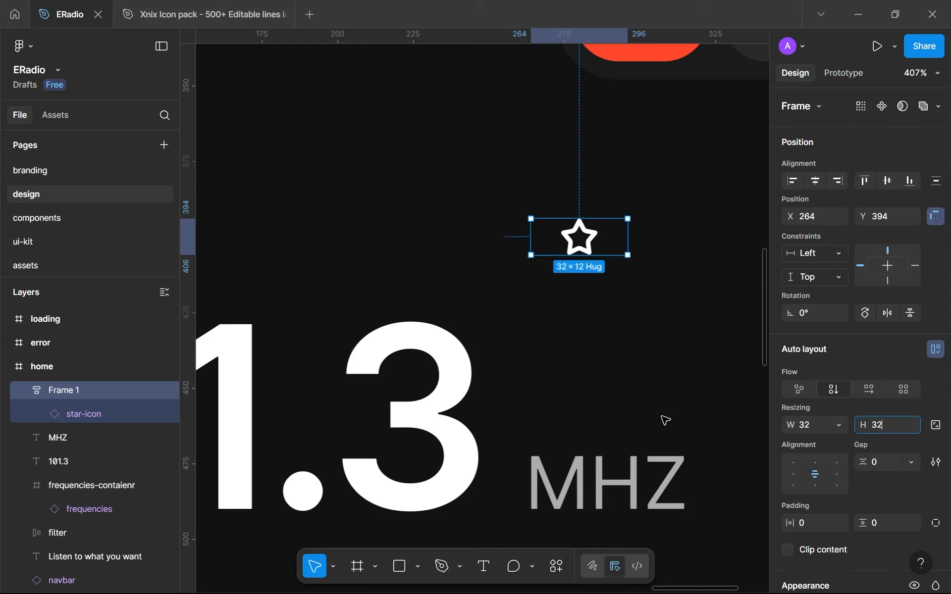
click(661, 415)
Apply the full corner radius variable to the star's frame
click(602, 286)
scroll(842, 474, down, 2)
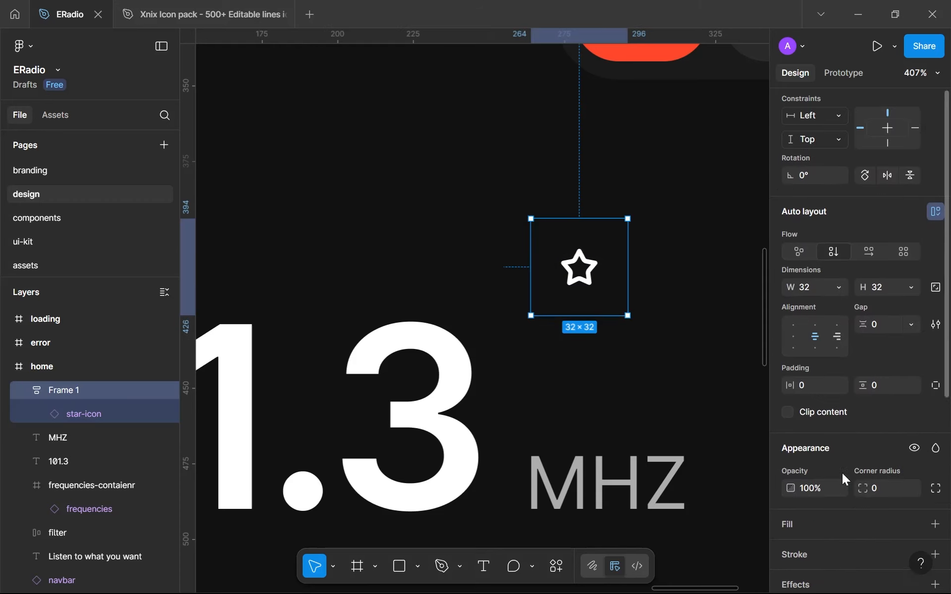
click(913, 474)
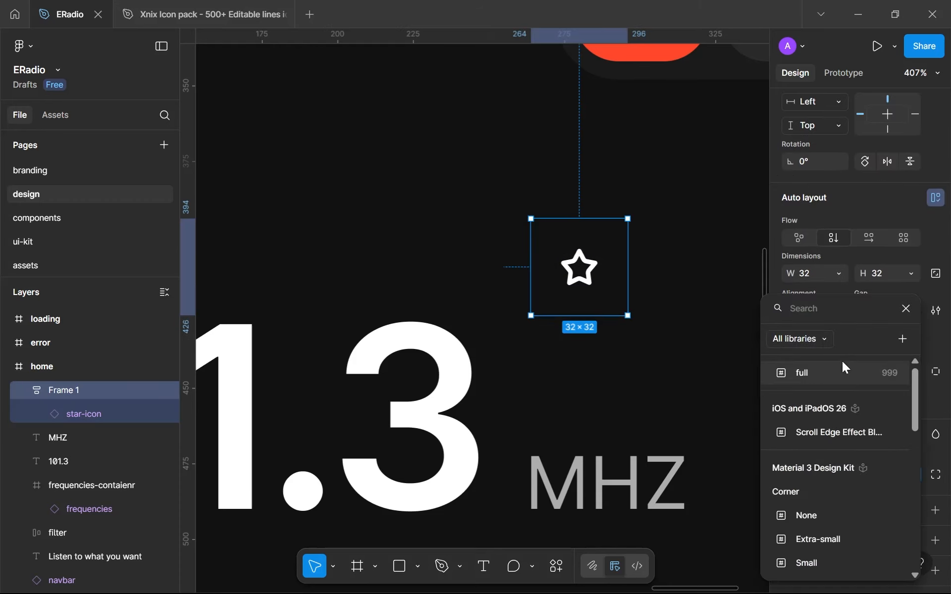
click(838, 372)
Fill the star's round frame with the gray-300 library colour
scroll(834, 373, down, 3)
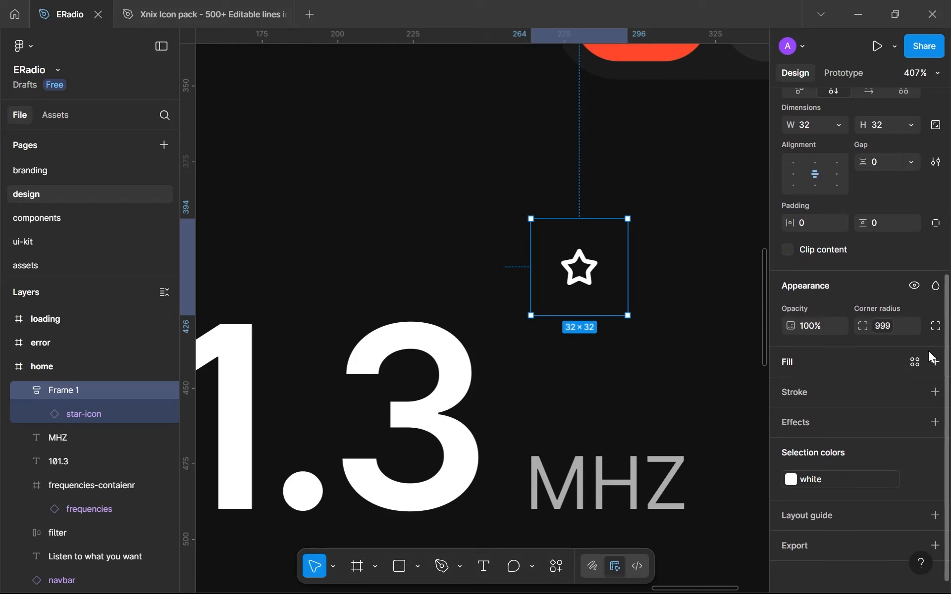
click(916, 368)
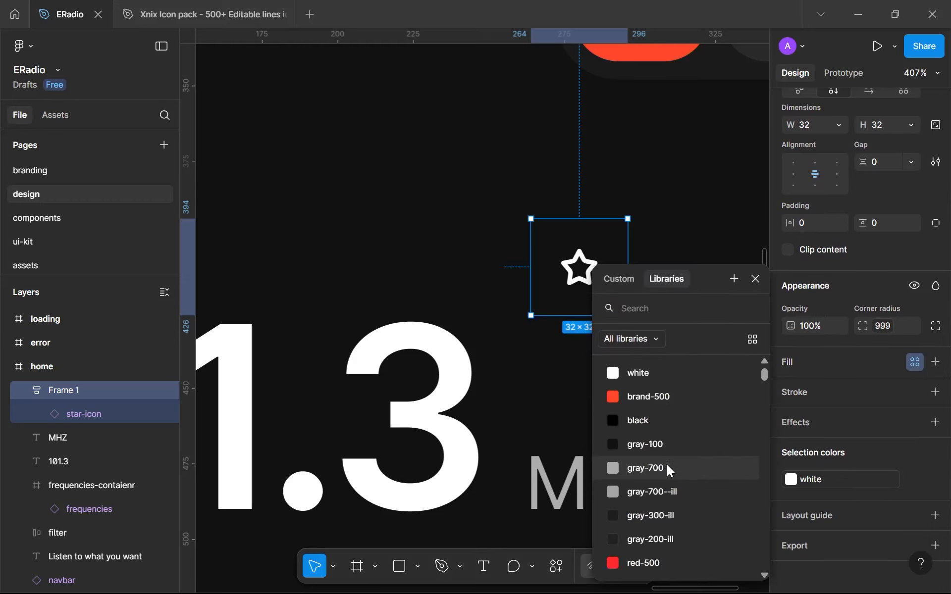
scroll(672, 467, down, 2)
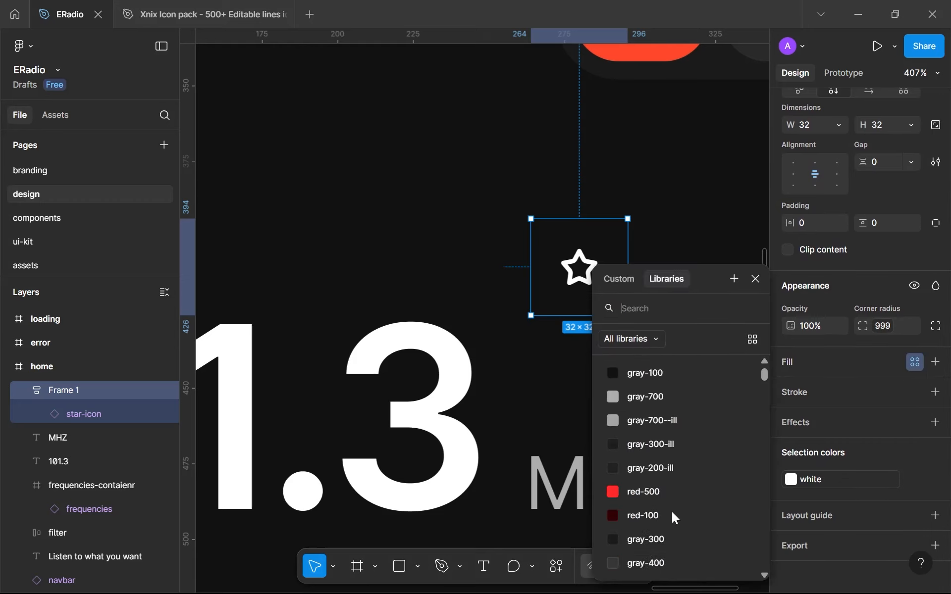
click(652, 543)
click(601, 344)
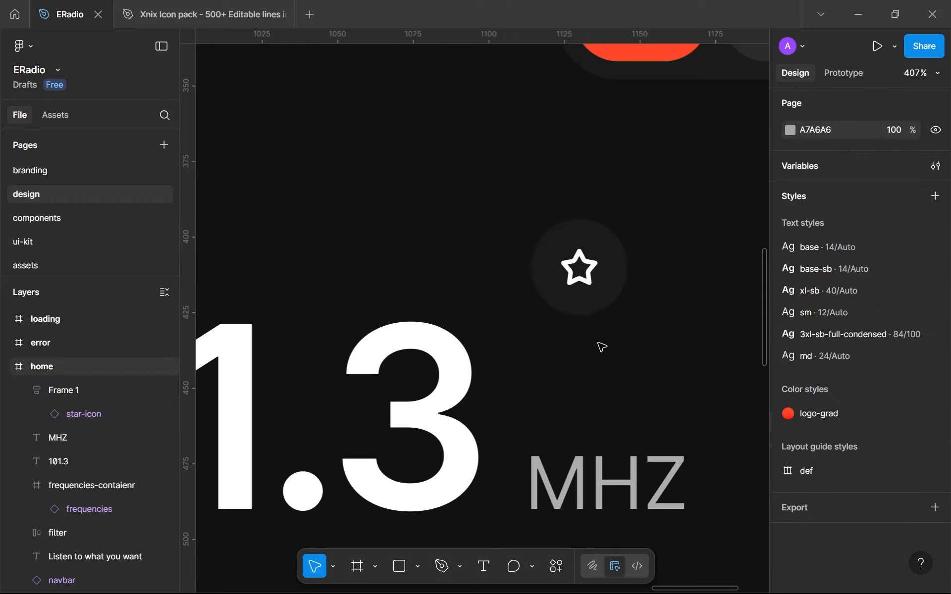
Reduce the round star button frame to 24 × 24
scroll(601, 345, down, 1)
scroll(601, 347, down, 10)
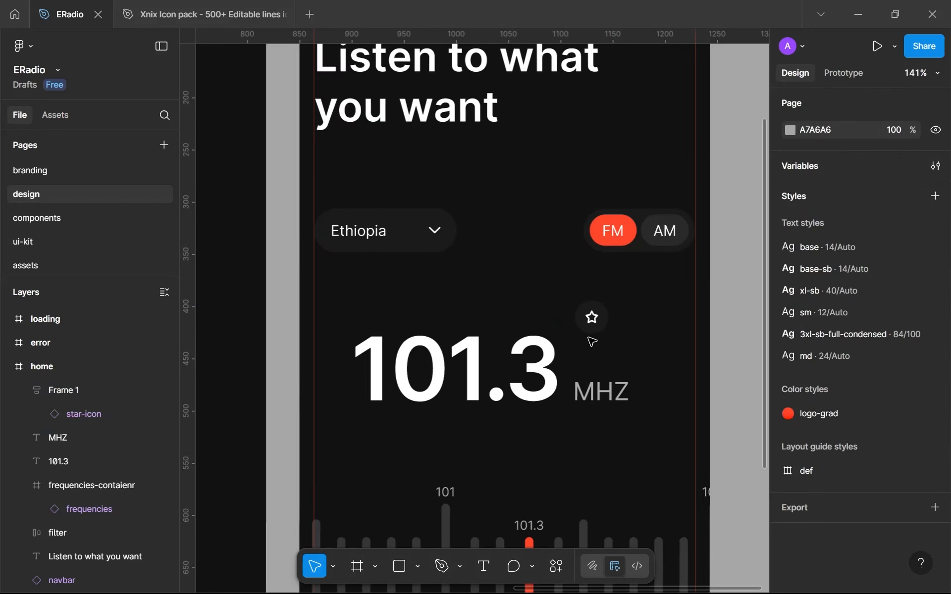
scroll(576, 332, up, 10)
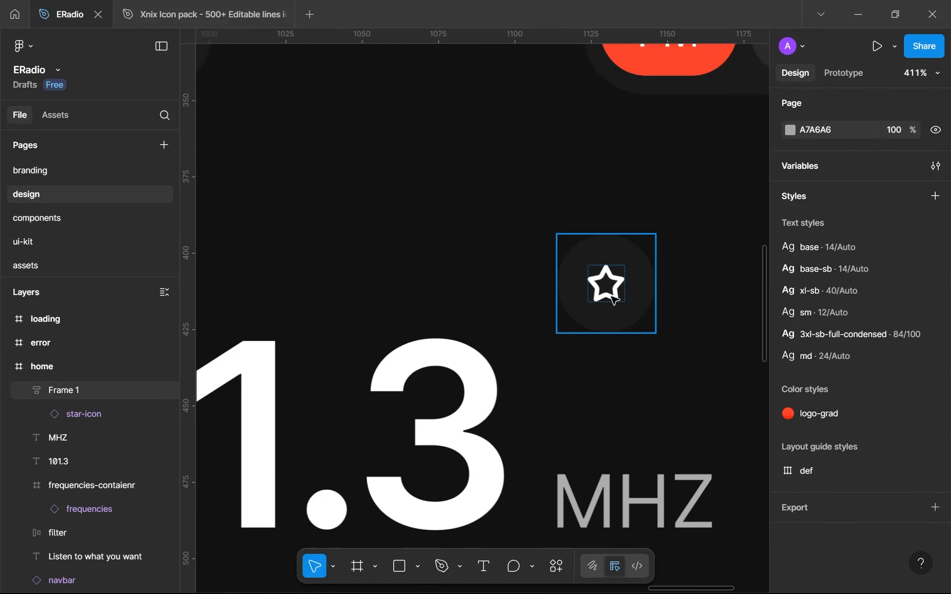
click(655, 321)
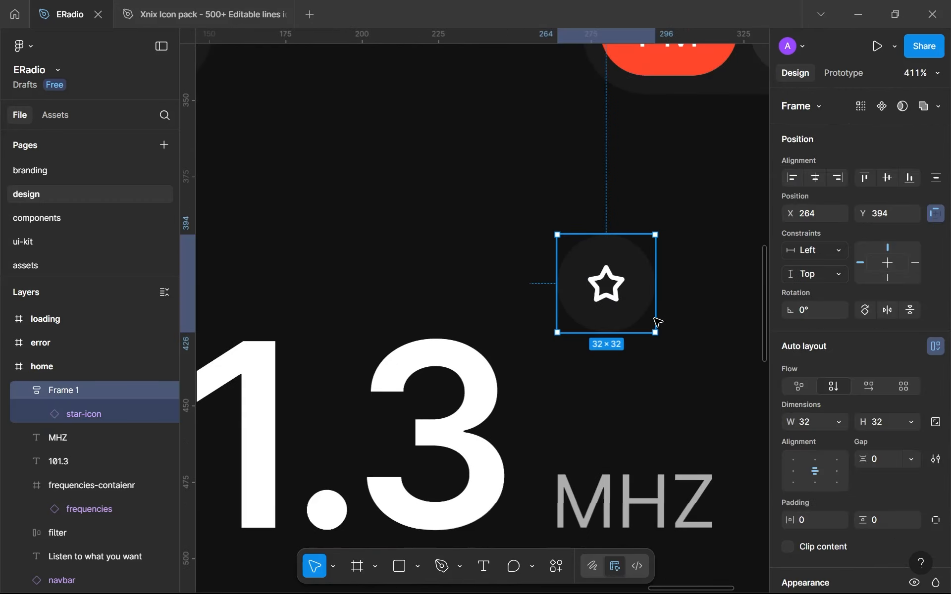
click(799, 426)
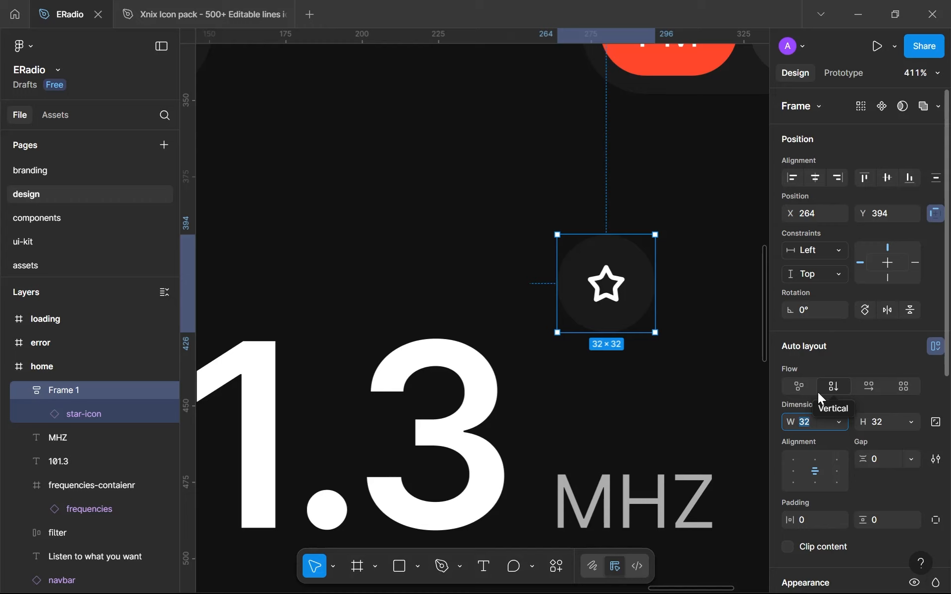
text(24)
key(Return)
click(884, 423)
text(24)
key(Return)
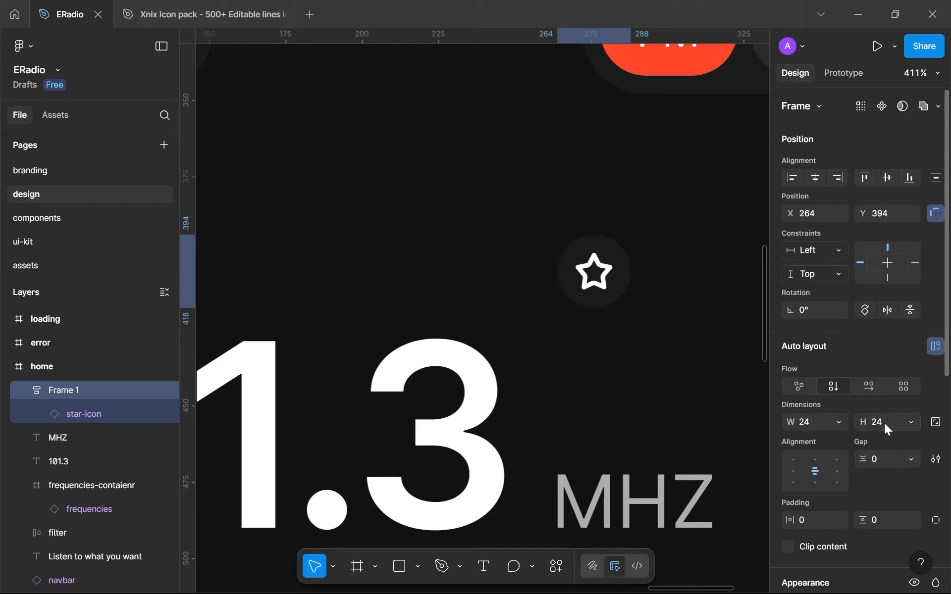
click(717, 342)
Move the star button down to X 262, Y 422, left-aligned just above the MHZ label, and check its spacing to the label
ctrl+scroll(717, 342, down, 5)
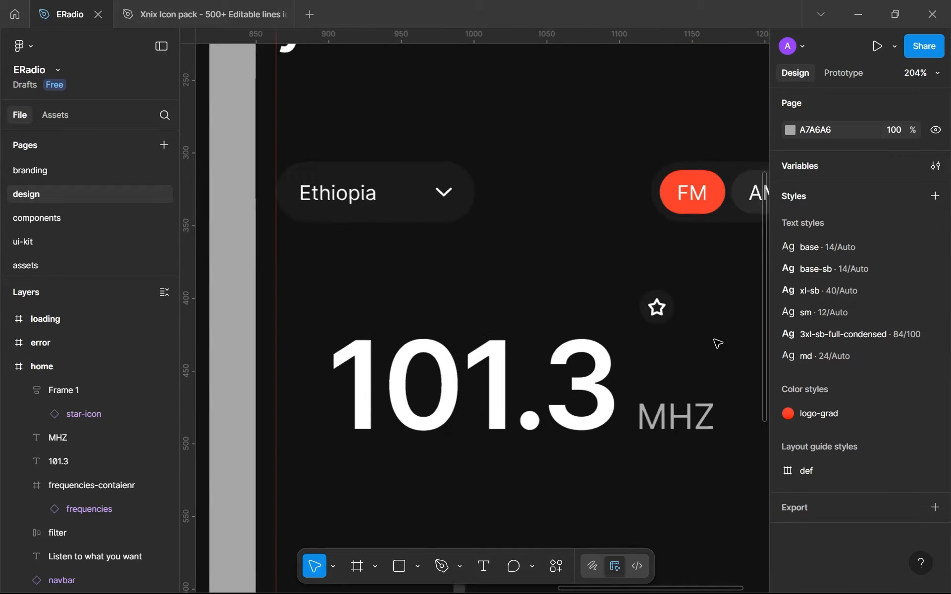
click(674, 334)
drag(677, 336, 672, 348)
ctrl+scroll(673, 349, up, 4)
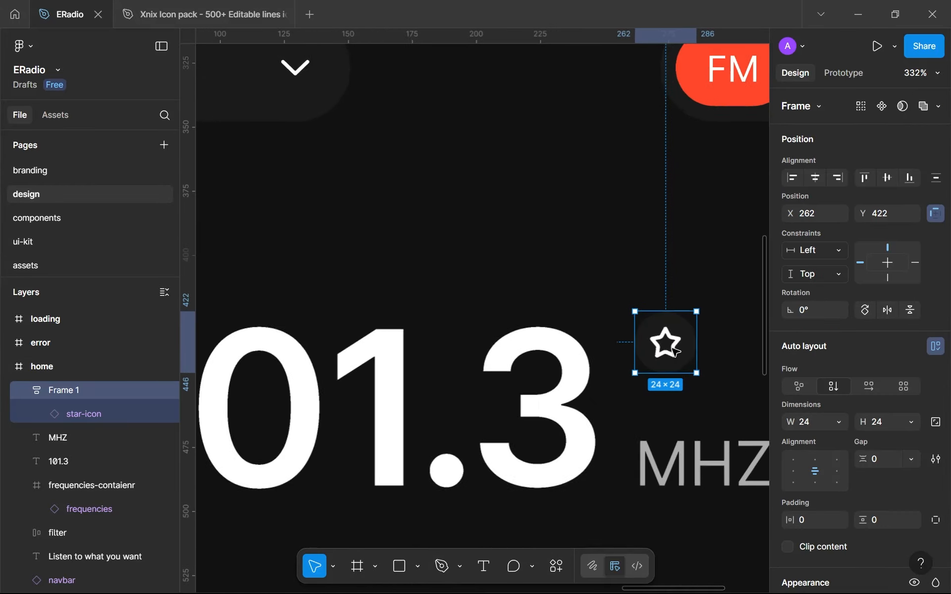
ctrl+scroll(674, 349, down, 3)
shift+click(691, 403)
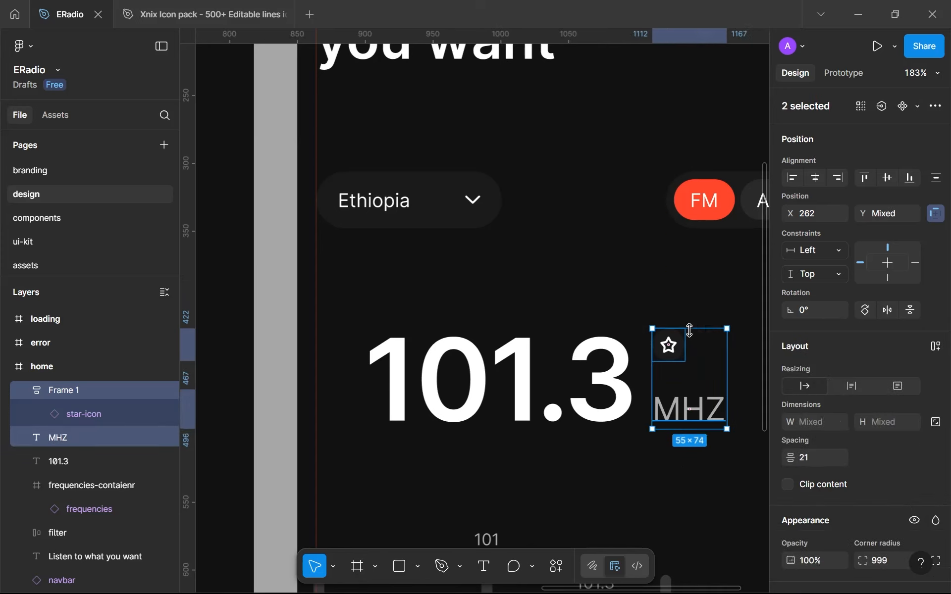
scroll(695, 313, down, 5)
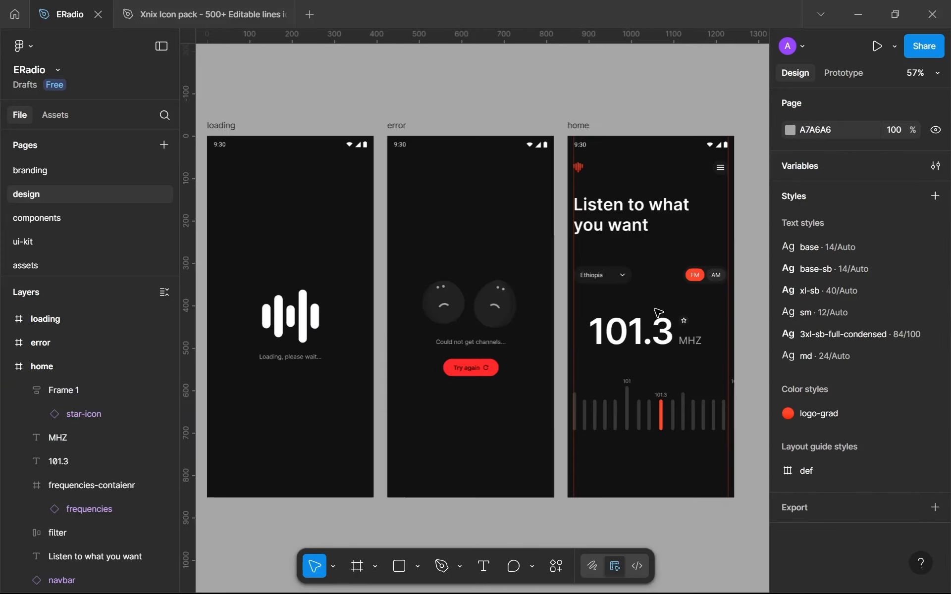
Lock the star button frame's aspect ratio and enlarge it to 27 × 27
scroll(623, 269, up, 5)
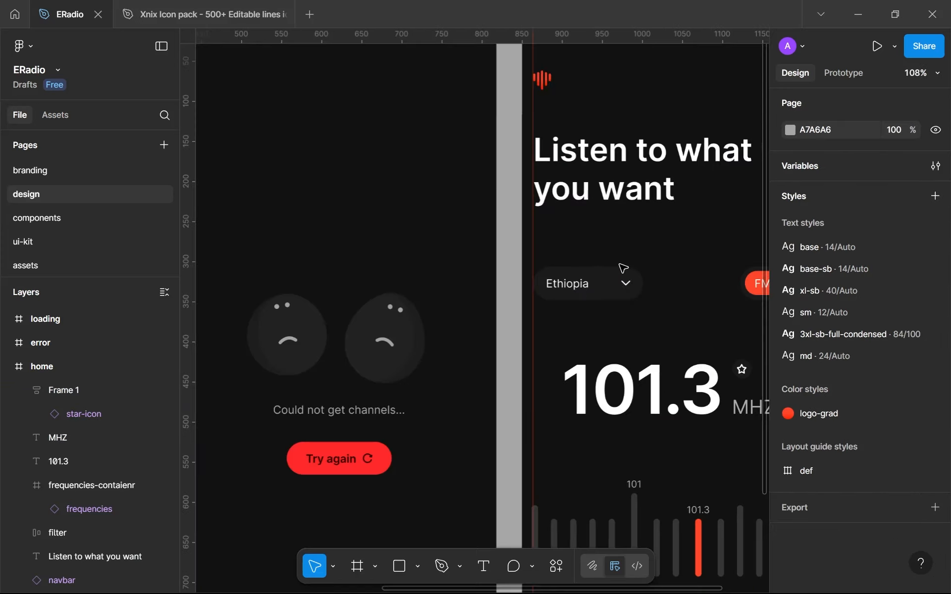
scroll(625, 277, up, 4)
scroll(619, 282, down, 6)
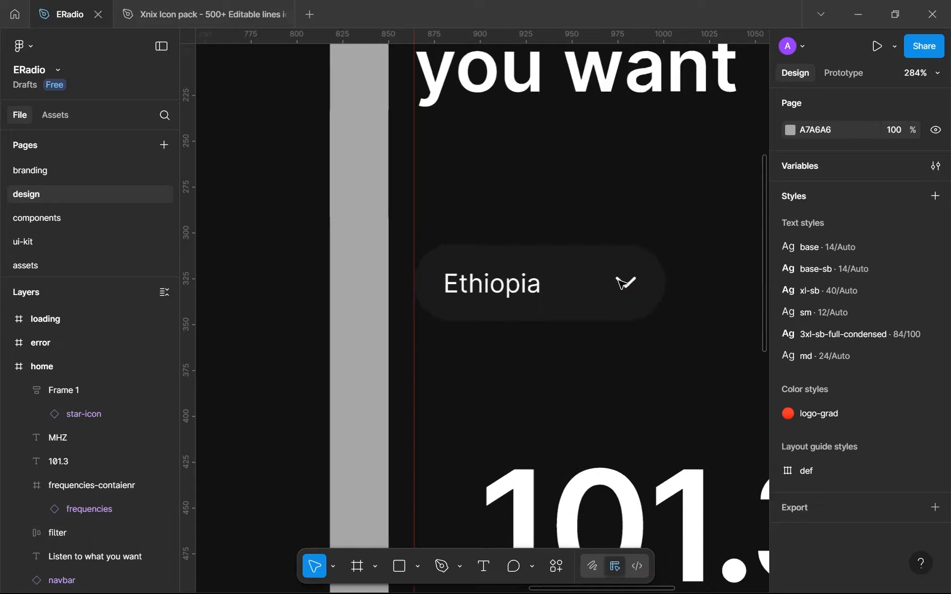
scroll(501, 229, up, 2)
scroll(592, 313, up, 7)
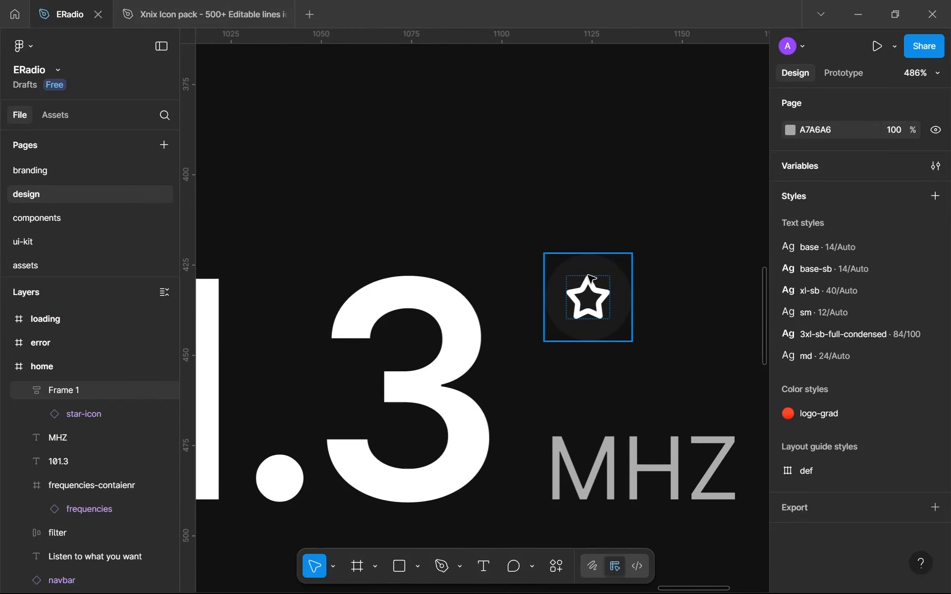
click(590, 278)
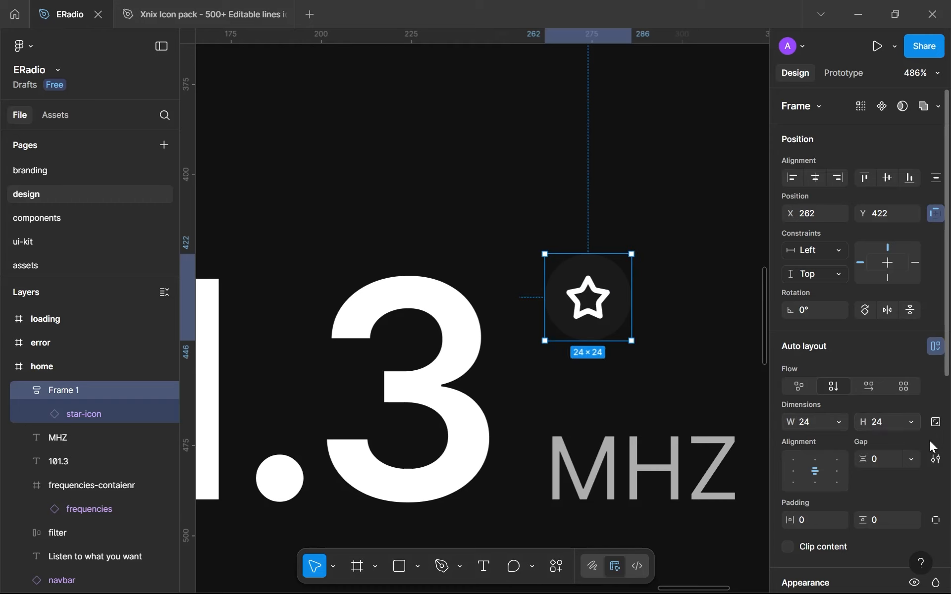
click(938, 424)
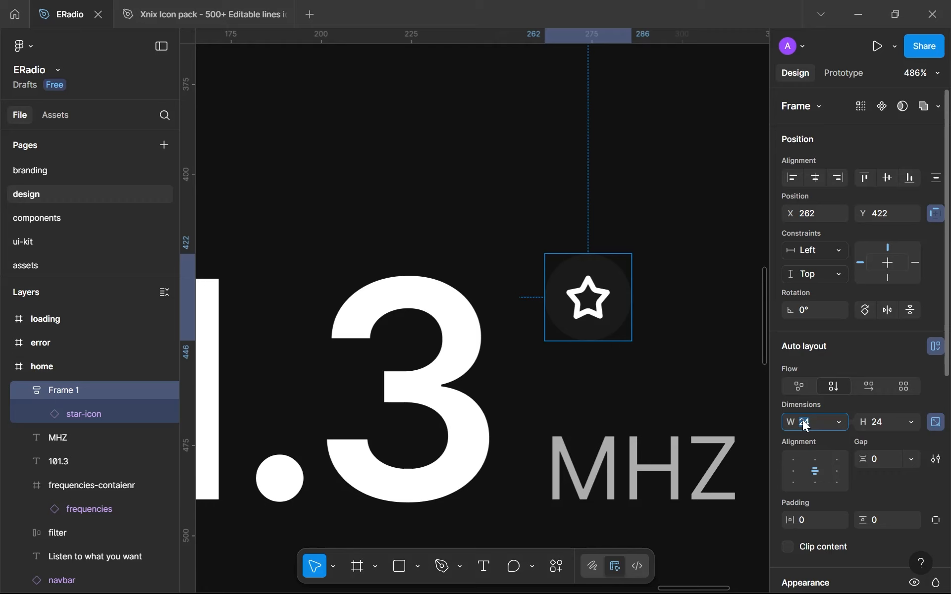
key(Up)
key(Up)
key(Up)
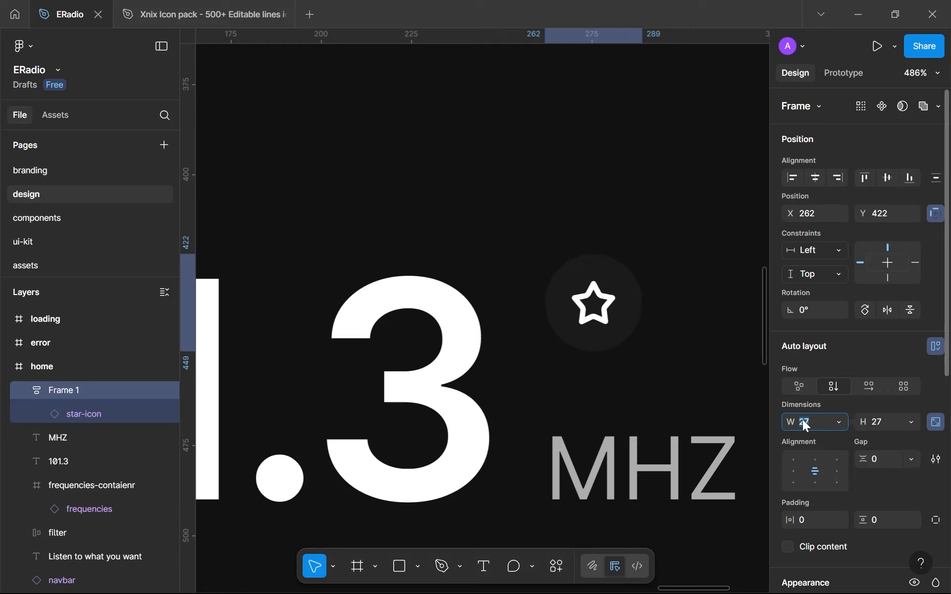
click(682, 350)
Rename the star button's frame as fav-cta
scroll(682, 349, down, 5)
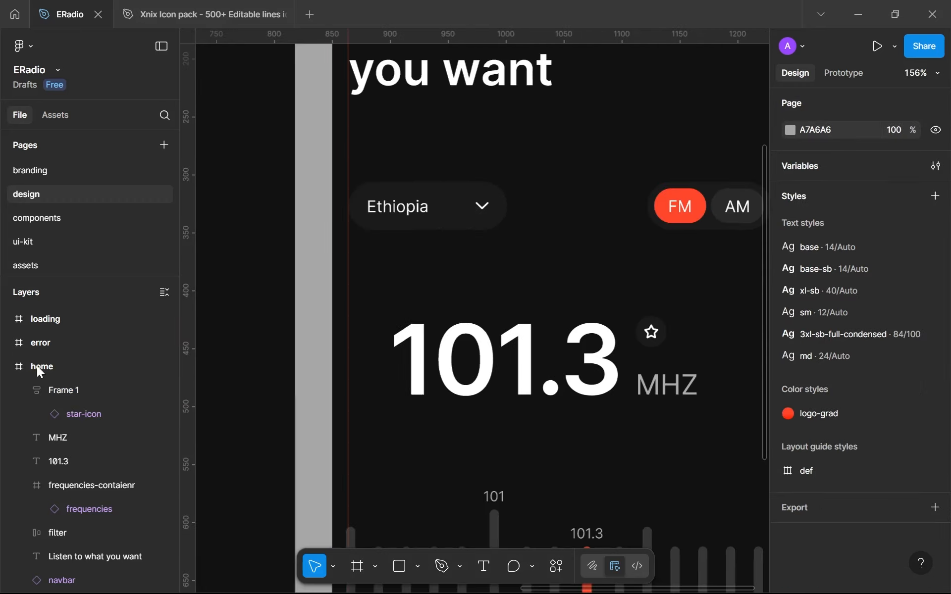
double_click(60, 389)
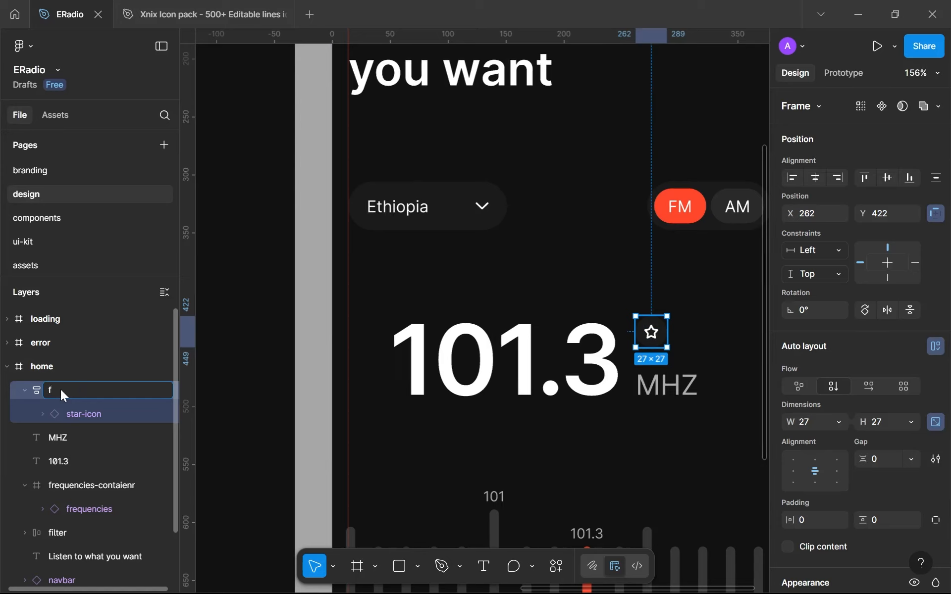
text(fav-cta)
key(Return)
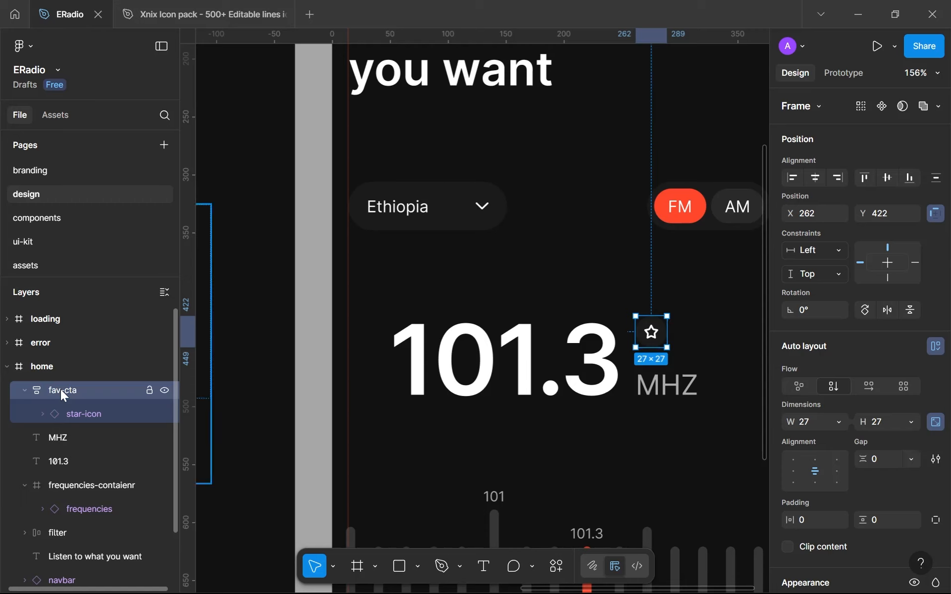
Wrap fav-cta and the MHZ label in a vertical auto layout frame and set its gap to Auto
shift+click(658, 394)
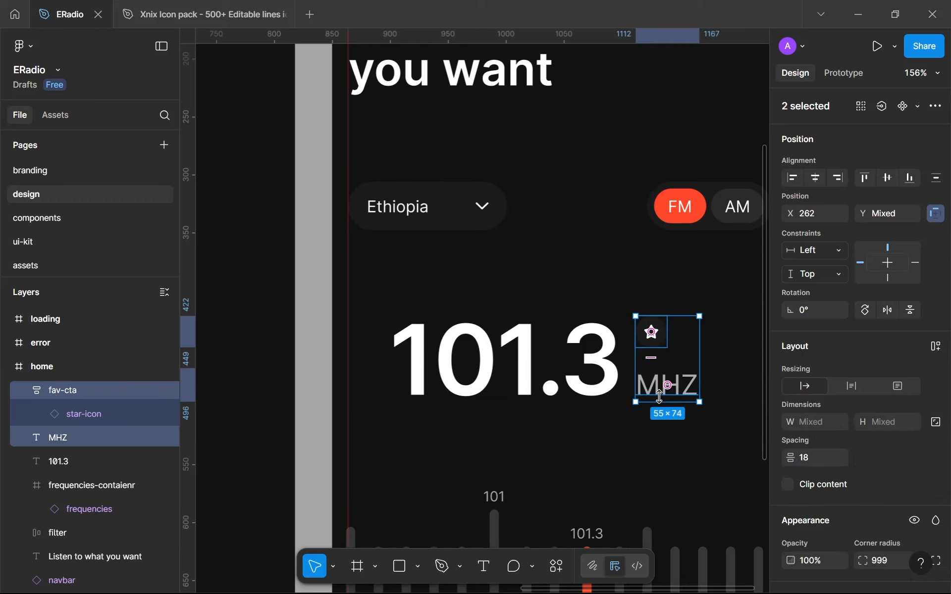
key(shift+a)
drag(637, 389, 506, 338)
scroll(506, 338, up, 2)
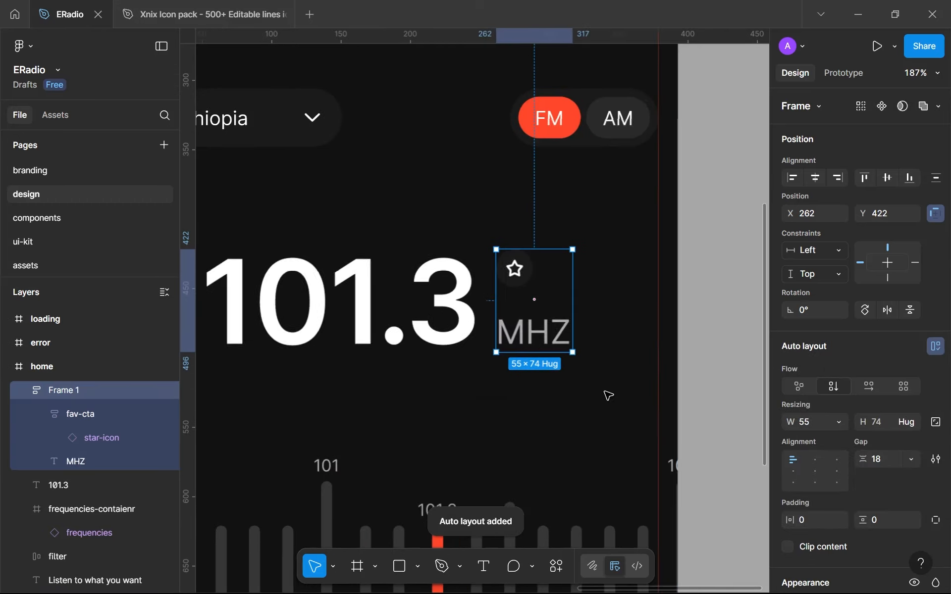
click(916, 464)
click(881, 475)
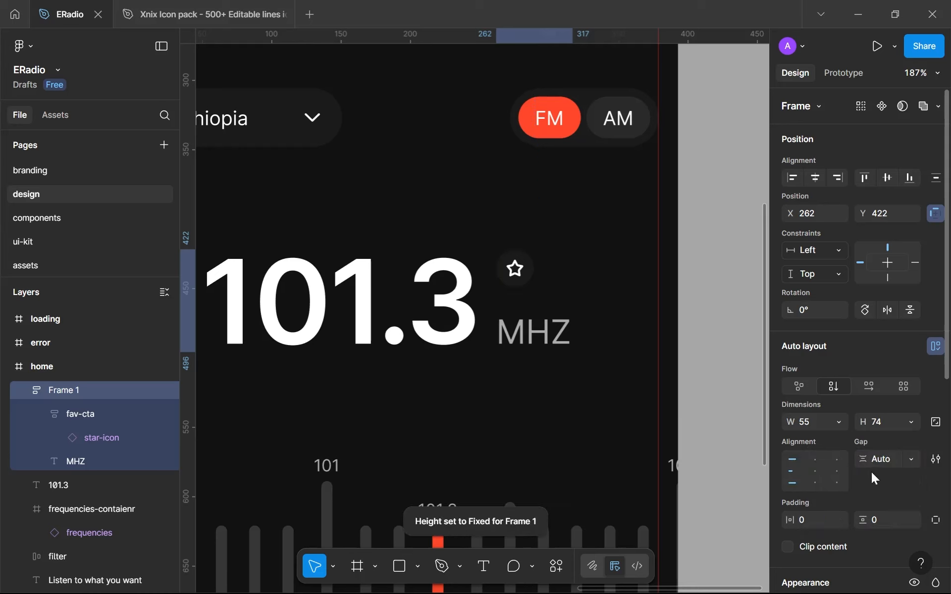
Rename the frame holding fav-cta and the MHZ label as extra
double_click(70, 389)
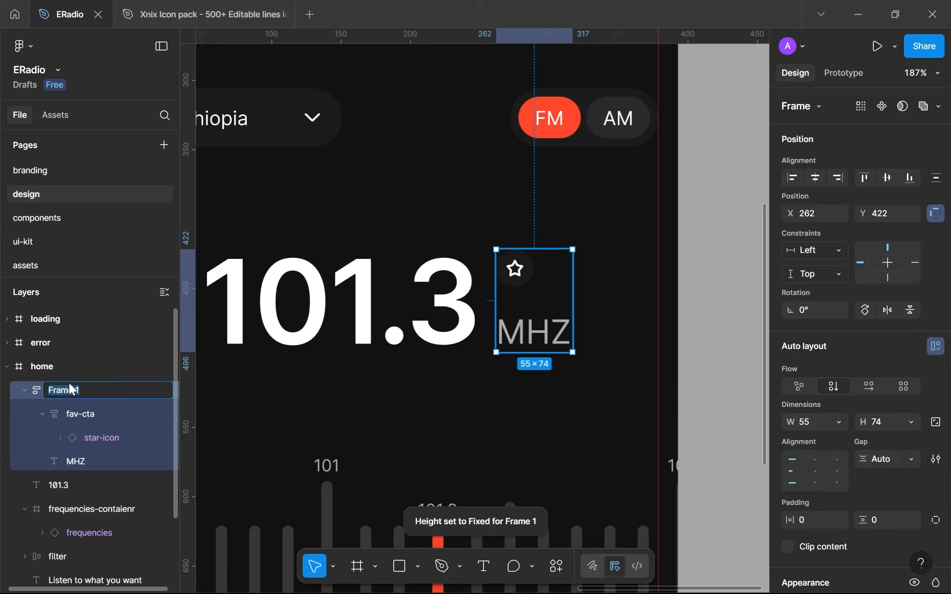
text(extra)
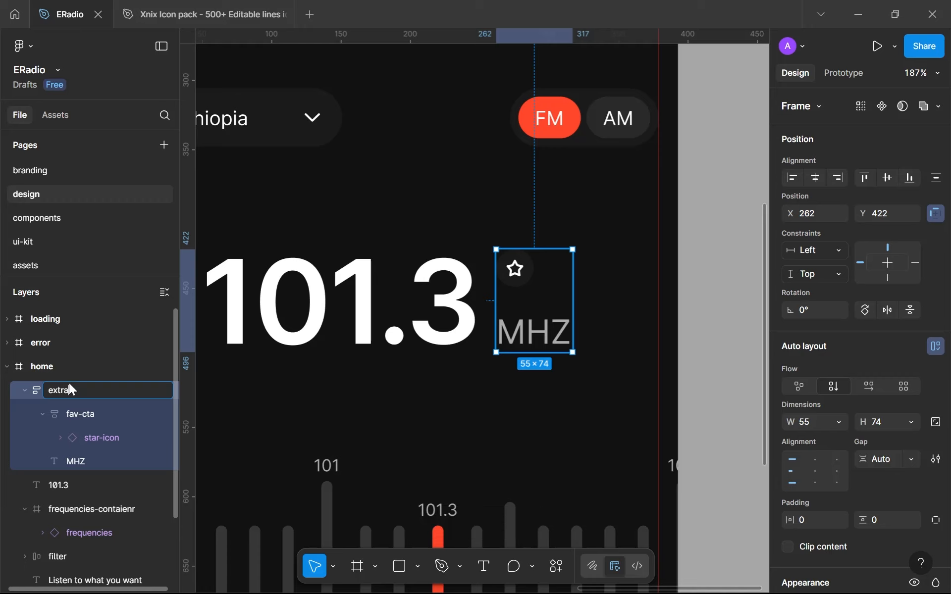
key(Return)
Wrap the 101.3 text and the extra frame in a horizontal auto layout frame named selection-indicator
shift+click(412, 312)
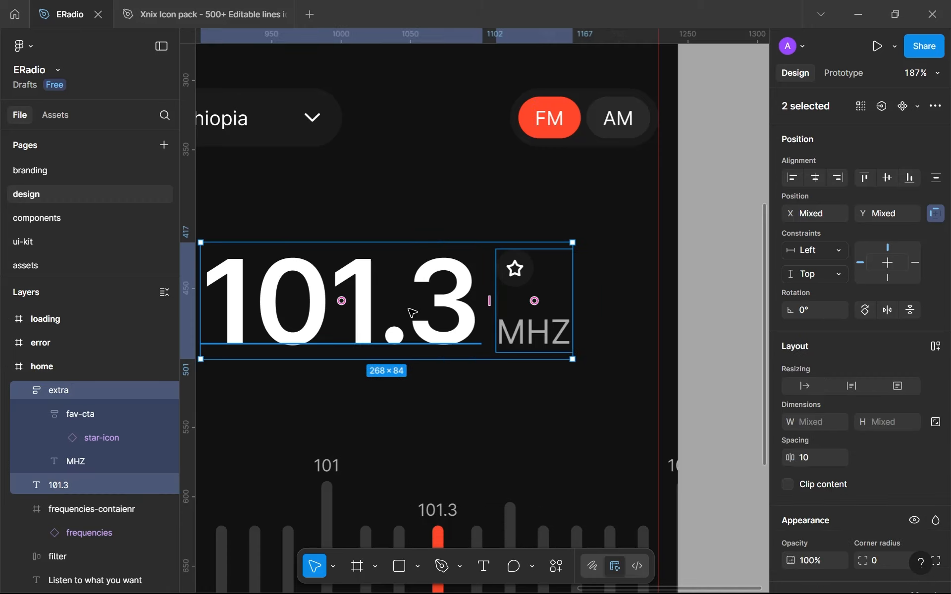
key(shift+a)
double_click(63, 390)
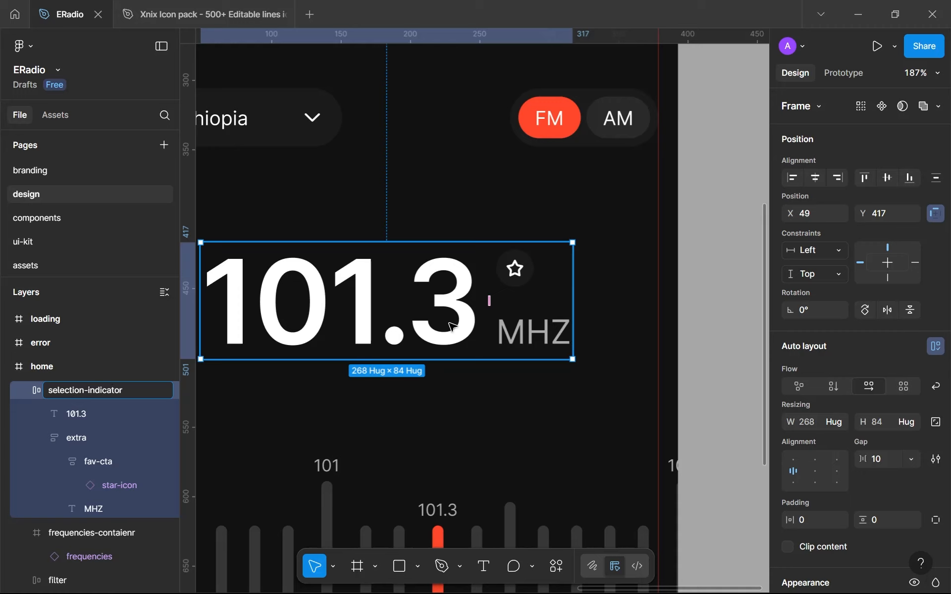
key(Return)
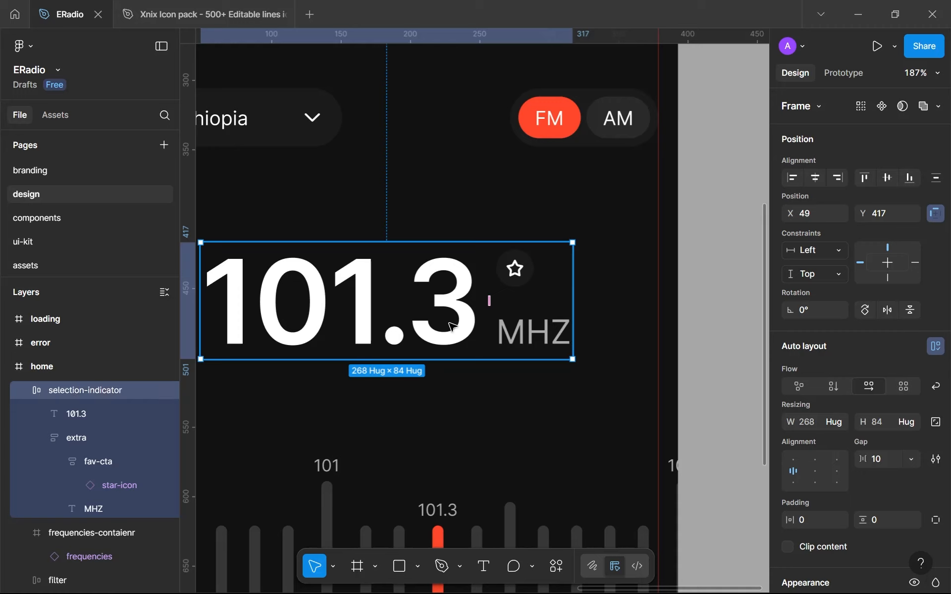
Set the selection-indicator frame's auto layout gap to 6
click(877, 467)
key(Down)
key(Down)
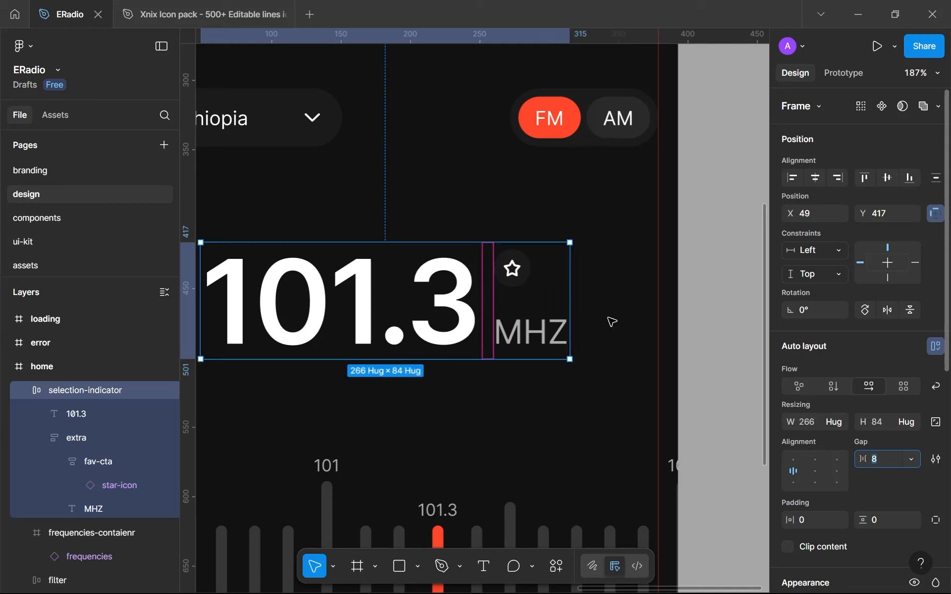
scroll(545, 320, up, 5)
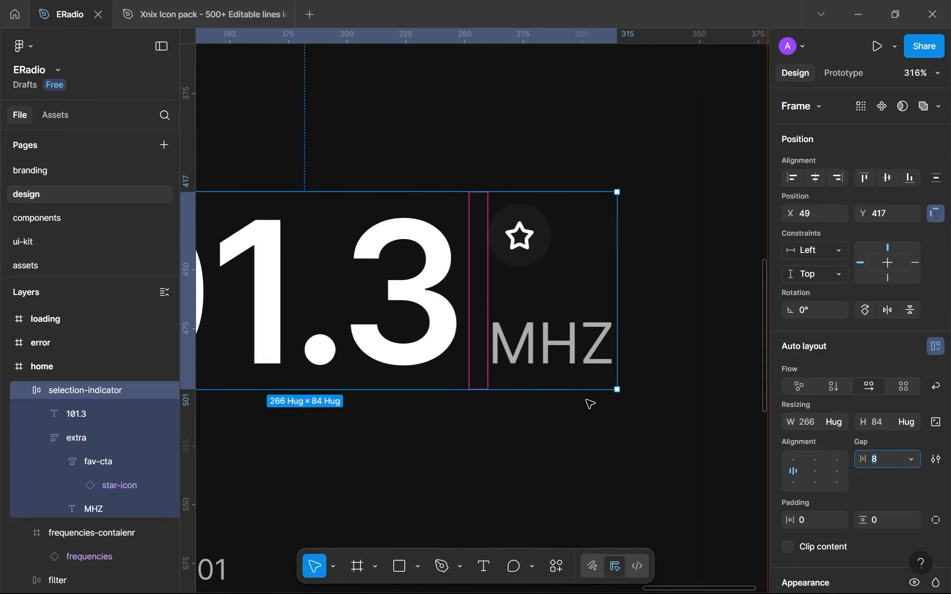
key(Down)
key(Down)
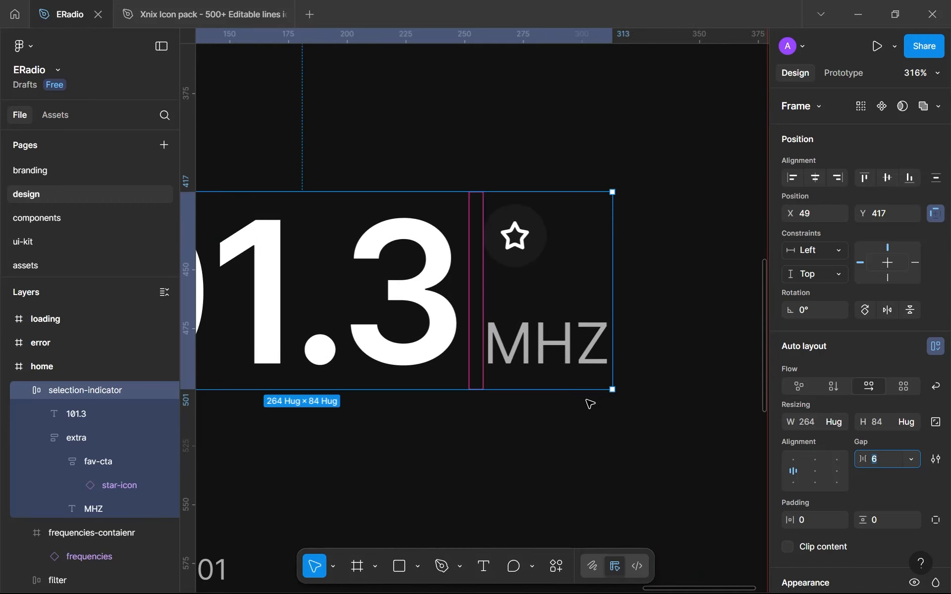
click(523, 451)
scroll(522, 451, down, 5)
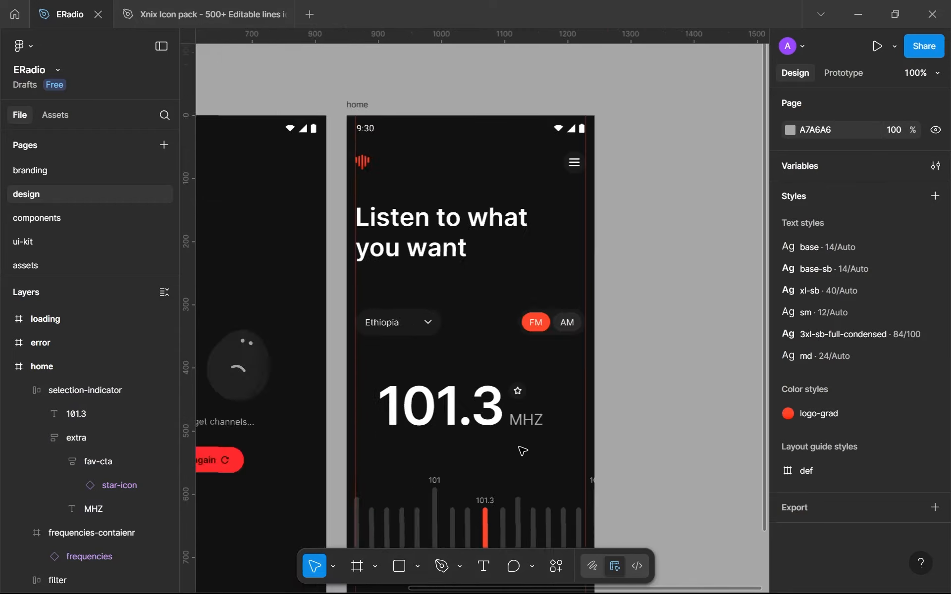
Set the extra frame's height to Fill container inside selection-indicator
click(513, 412)
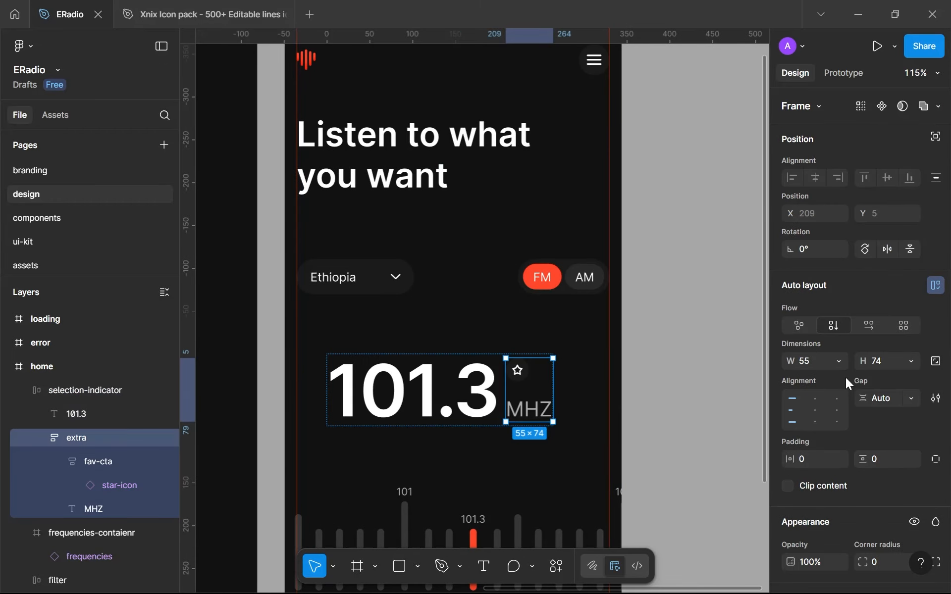
click(912, 360)
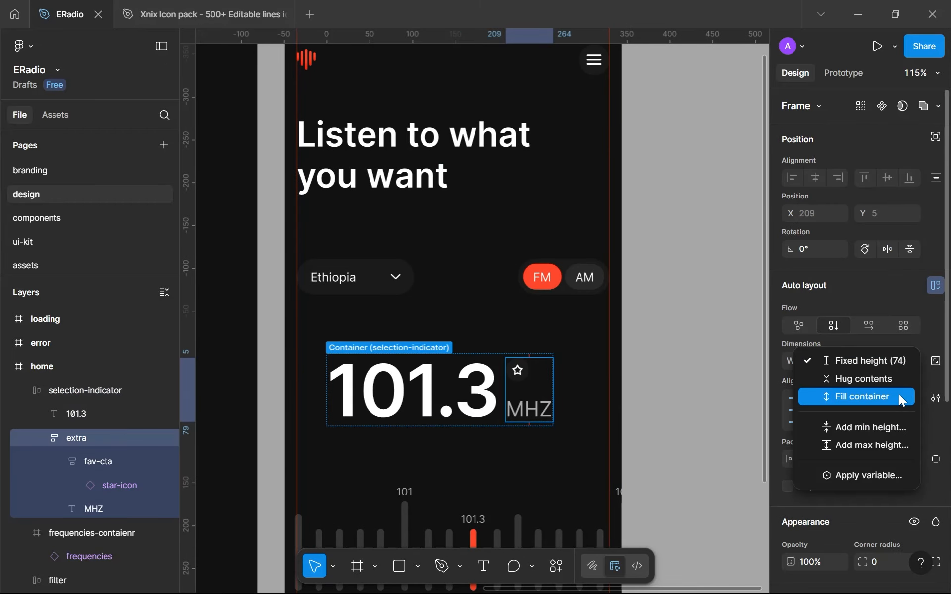
click(899, 396)
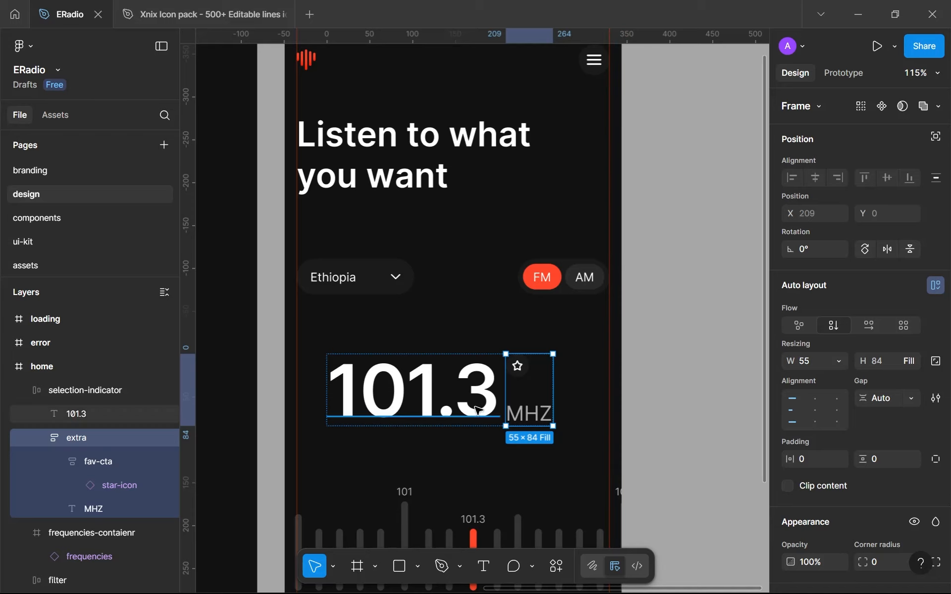
Shrink the large 101.3 text box to a height of 62 so it fits the digits tightly
click(493, 418)
scroll(493, 418, up, 5)
scroll(607, 316, up, 2)
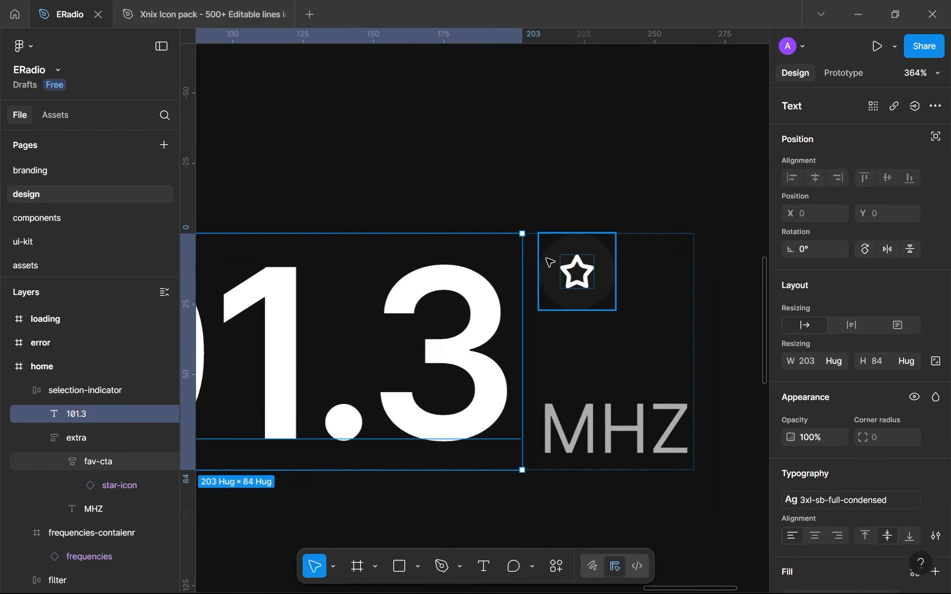
scroll(401, 355, up, 1)
scroll(486, 361, up, 2)
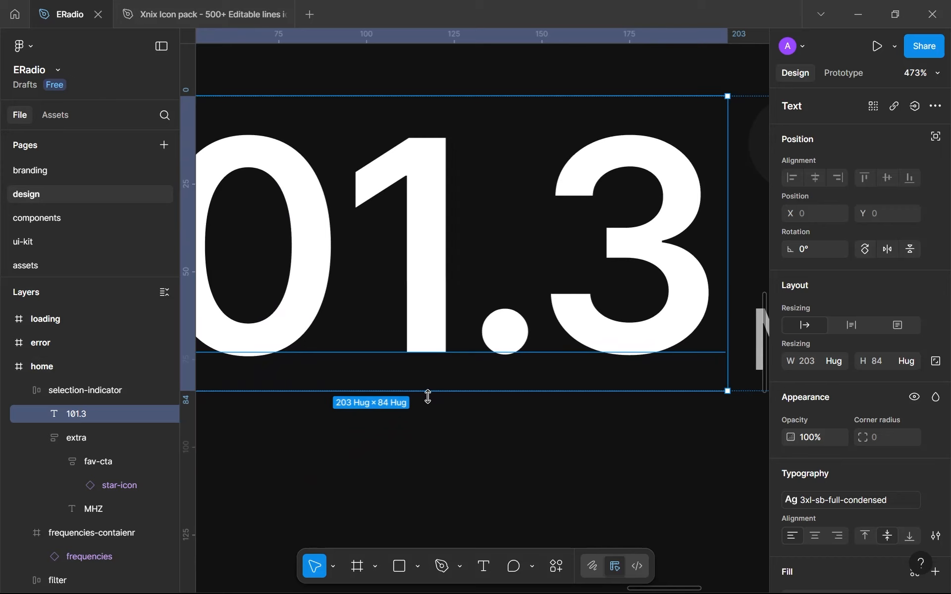
drag(427, 382, 431, 349)
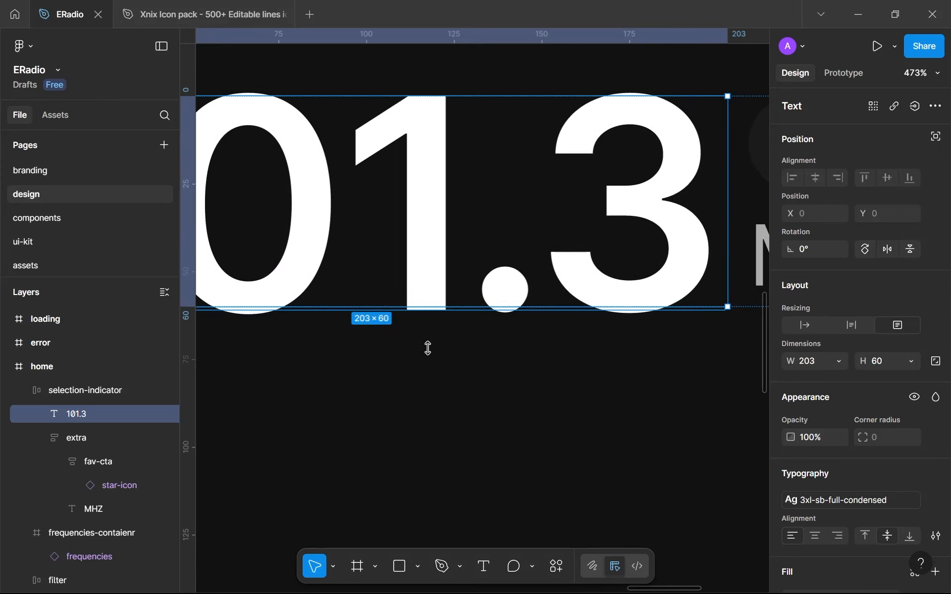
scroll(444, 320, up, 10)
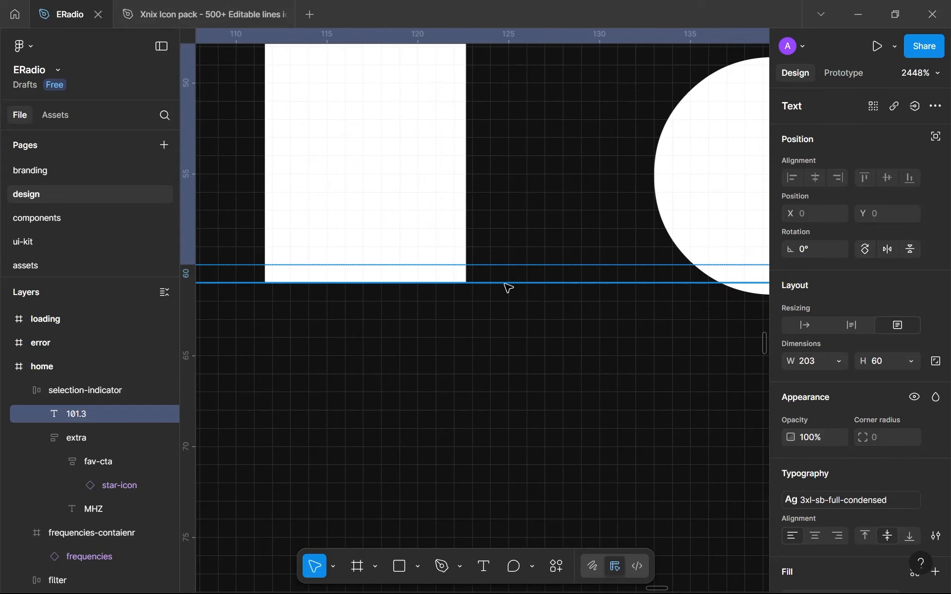
scroll(508, 288, down, 12)
drag(507, 301, 499, 240)
scroll(505, 304, up, 9)
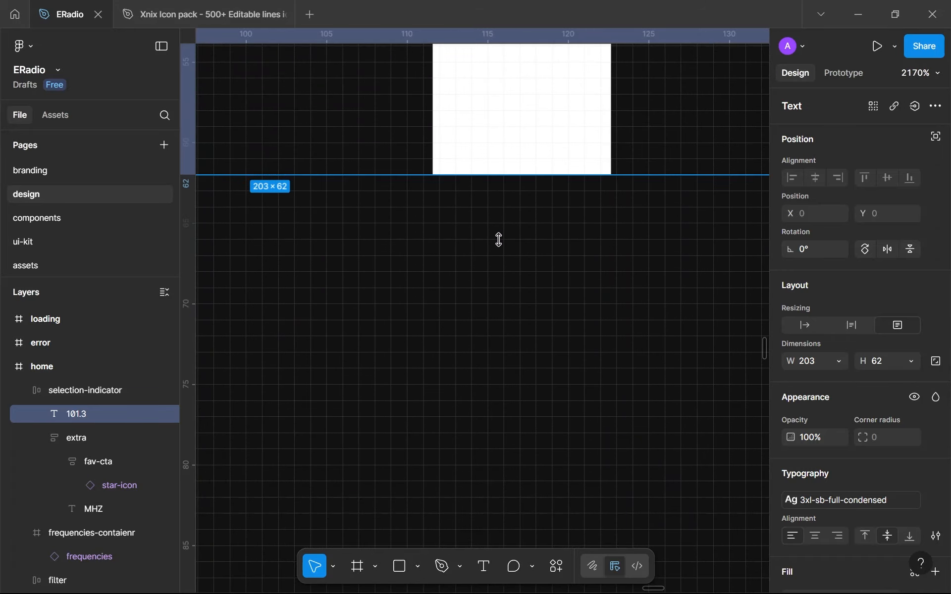
scroll(501, 243, down, 15)
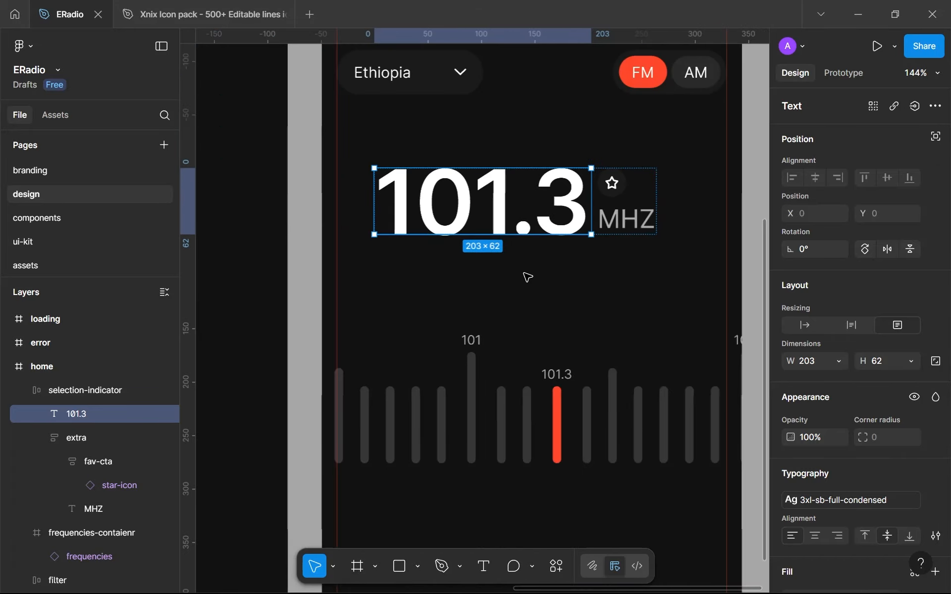
key(Escape)
Shrink the MHZ label's text box to a height of 18 so it fits the letters tightly
scroll(632, 224, up, 8)
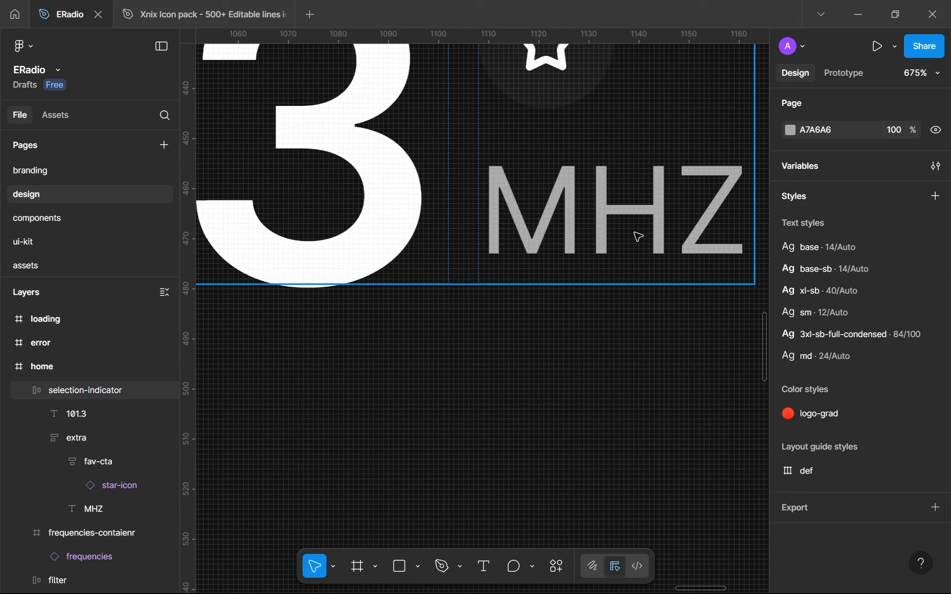
click(637, 236)
click(587, 276)
drag(573, 282, 548, 228)
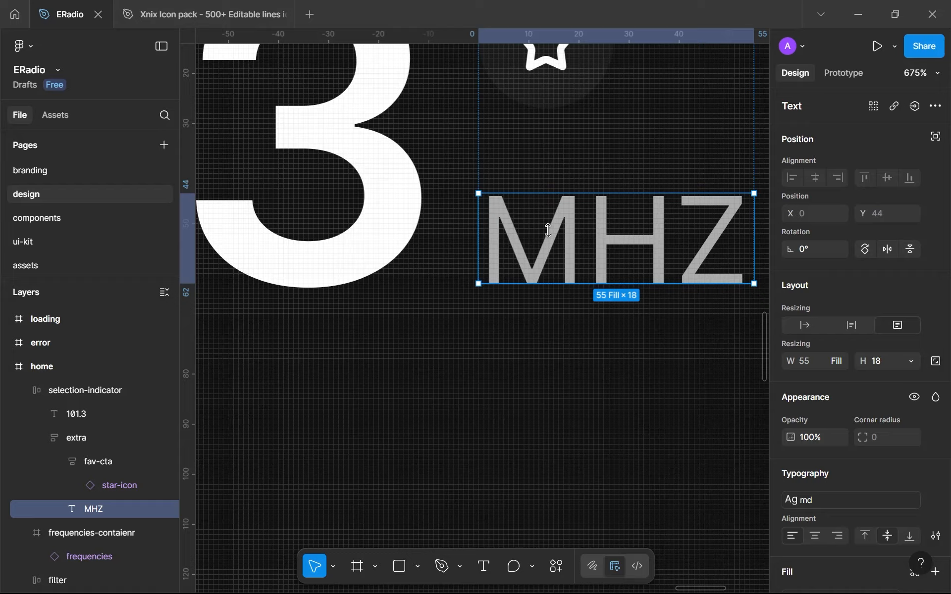
click(510, 331)
scroll(511, 331, down, 5)
scroll(459, 340, down, 4)
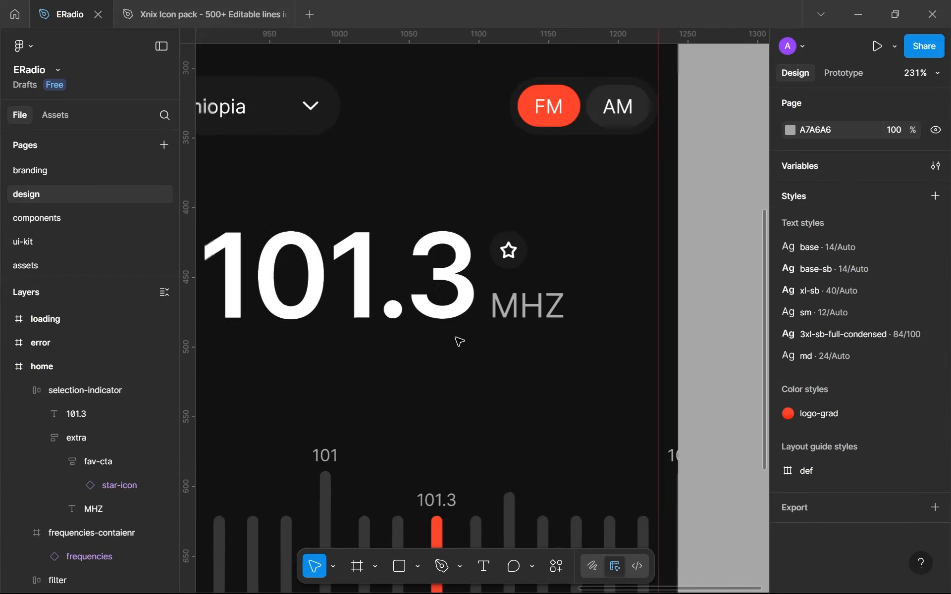
Select the selection-indicator frame and collapse the selection-indicator and frequencies-contaienr layers
click(538, 289)
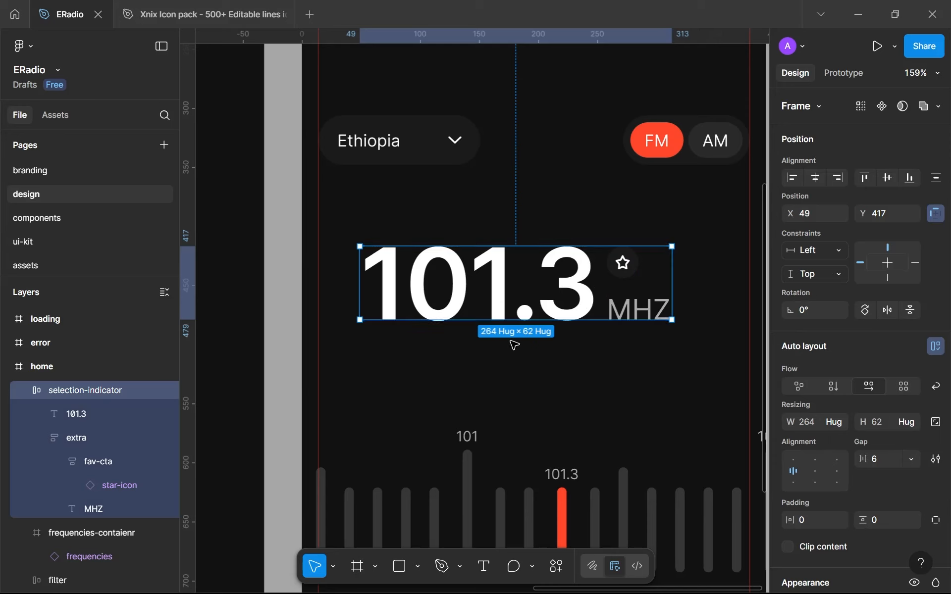
scroll(507, 344, down, 2)
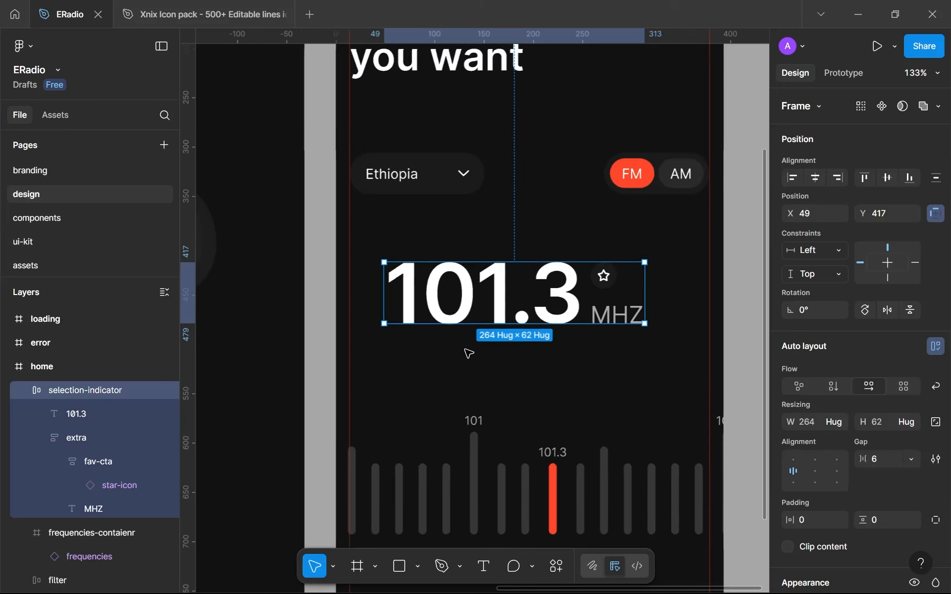
alt+click(26, 393)
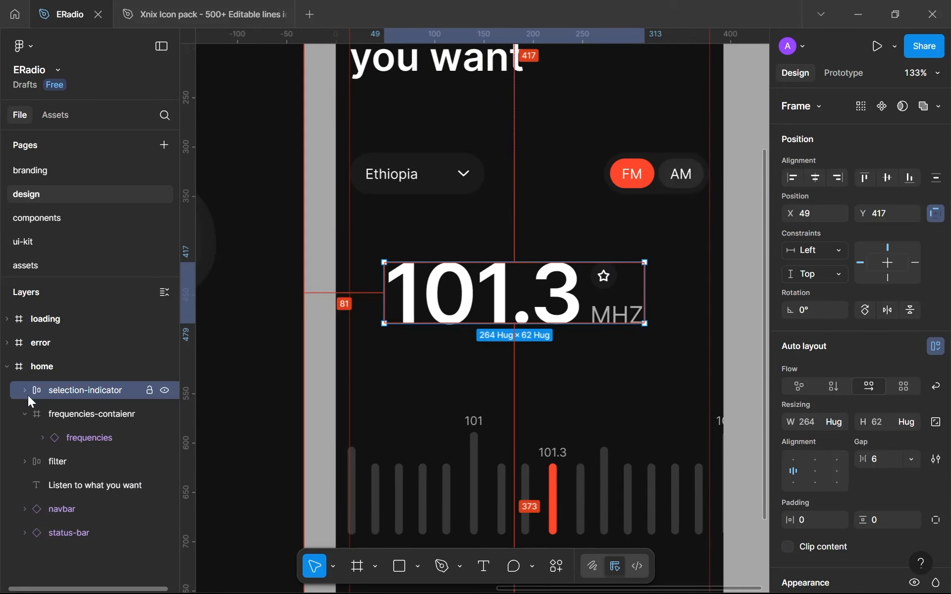
click(24, 413)
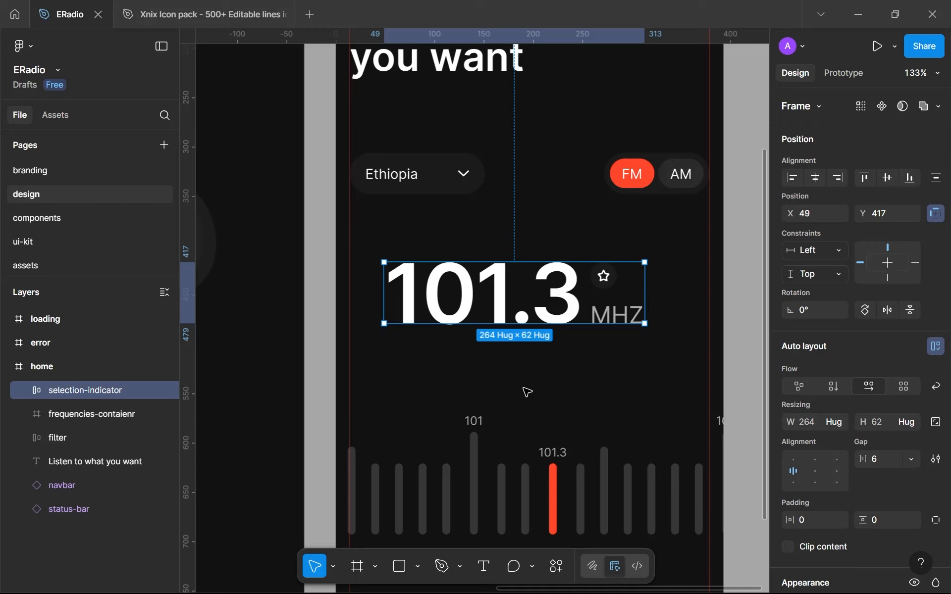
Move the selection-indicator frame to X 65, Y 409, centred on the home screen
scroll(607, 293, up, 5)
scroll(608, 293, down, 3)
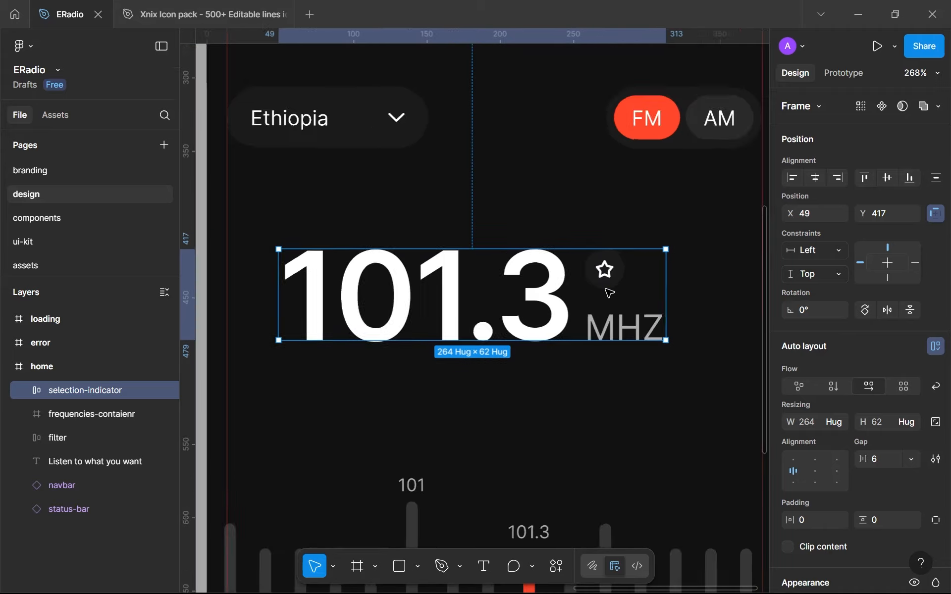
drag(537, 290, 490, 255)
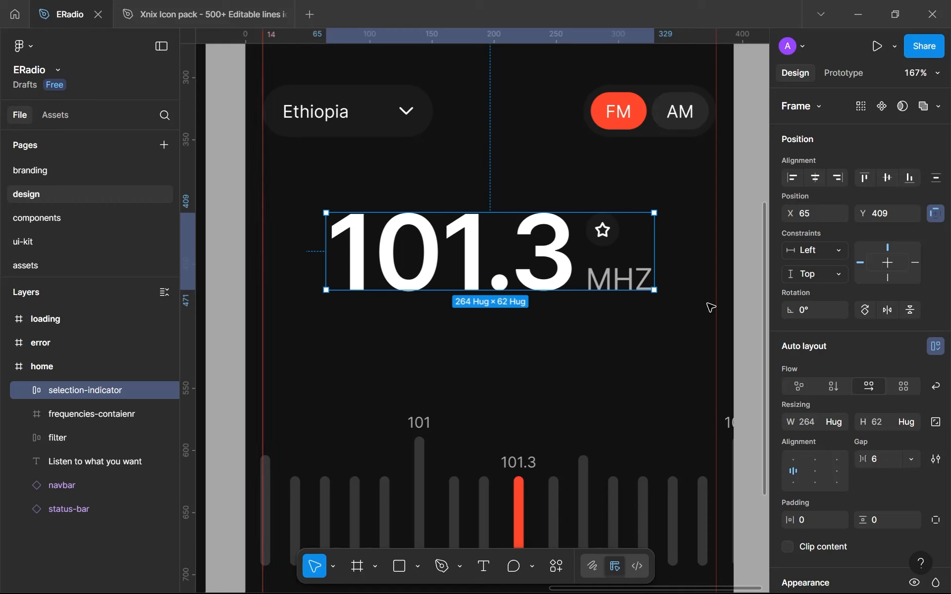
Move the frequencies-contaienr frame up to Y 483, just below the 101.3 readout
scroll(798, 303, down, 1)
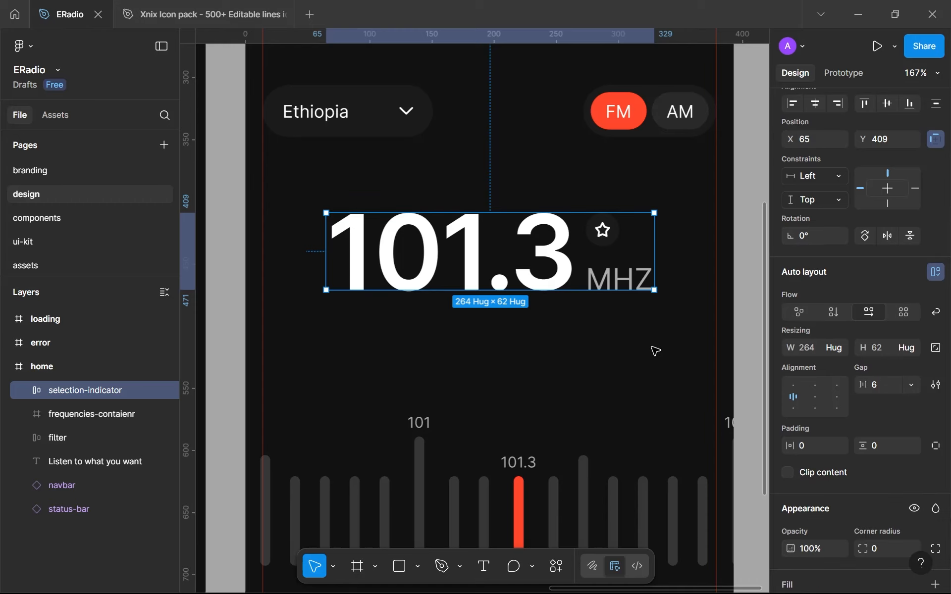
scroll(562, 396, down, 4)
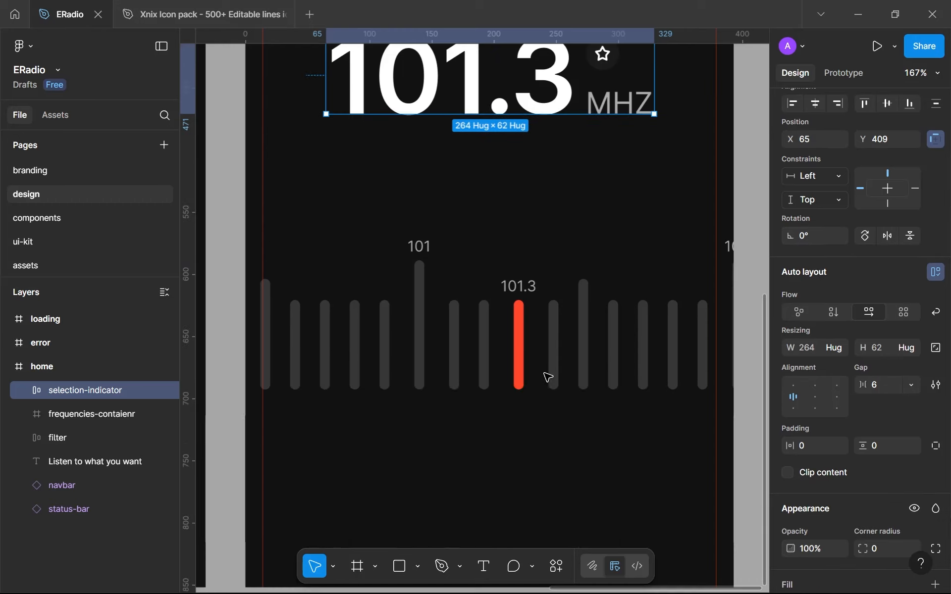
click(574, 343)
drag(583, 322, 591, 248)
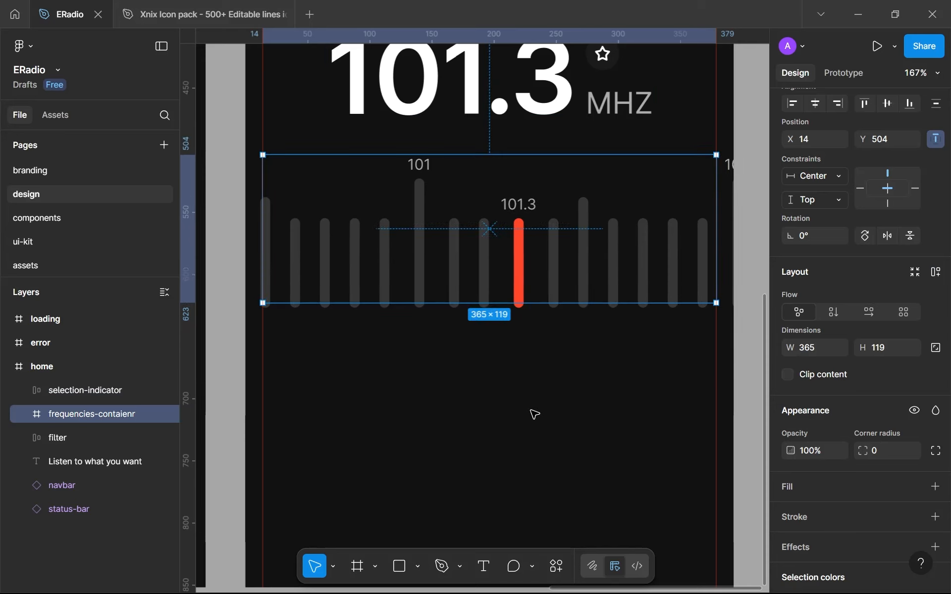
click(530, 410)
scroll(530, 410, down, 3)
drag(520, 365, 549, 284)
scroll(550, 284, up, 1)
drag(563, 215, 569, 202)
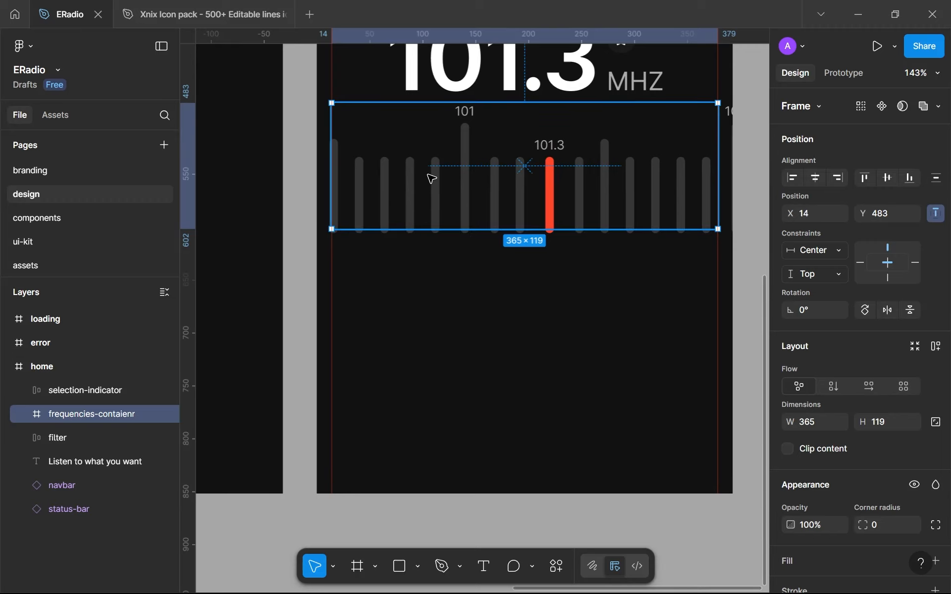
Switch to the Xnix Icon pack file and look through its icon sets for the Media Player icons
click(247, 13)
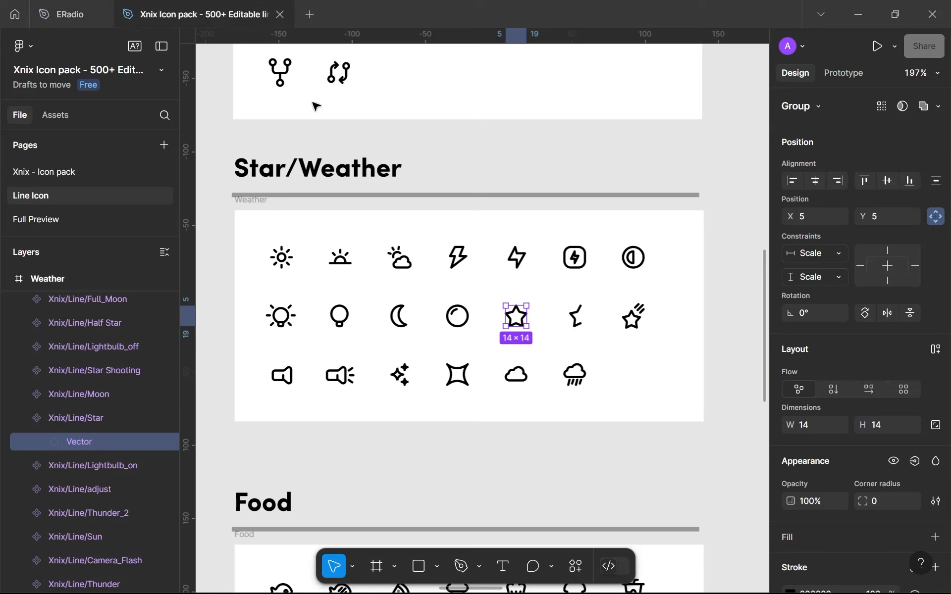
scroll(332, 181, down, 10)
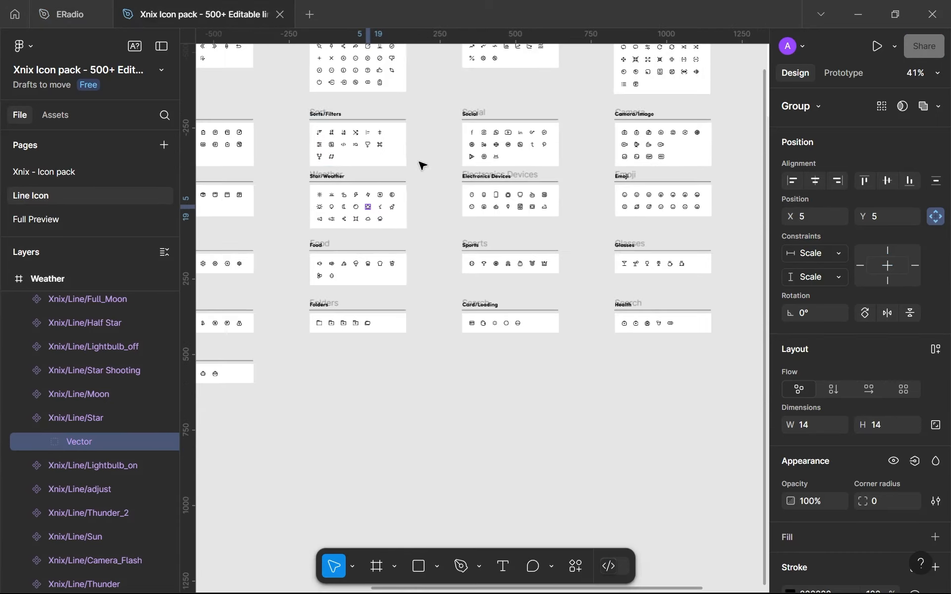
scroll(461, 231, up, 3)
scroll(377, 148, left, 8)
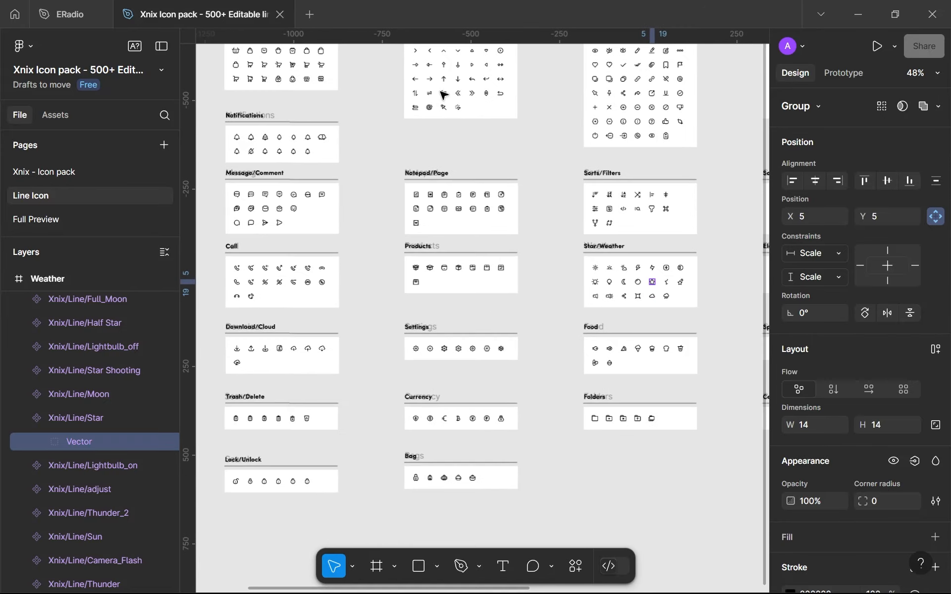
scroll(438, 139, up, 3)
ctrl+scroll(435, 187, up, 2)
ctrl+scroll(503, 223, down, 1)
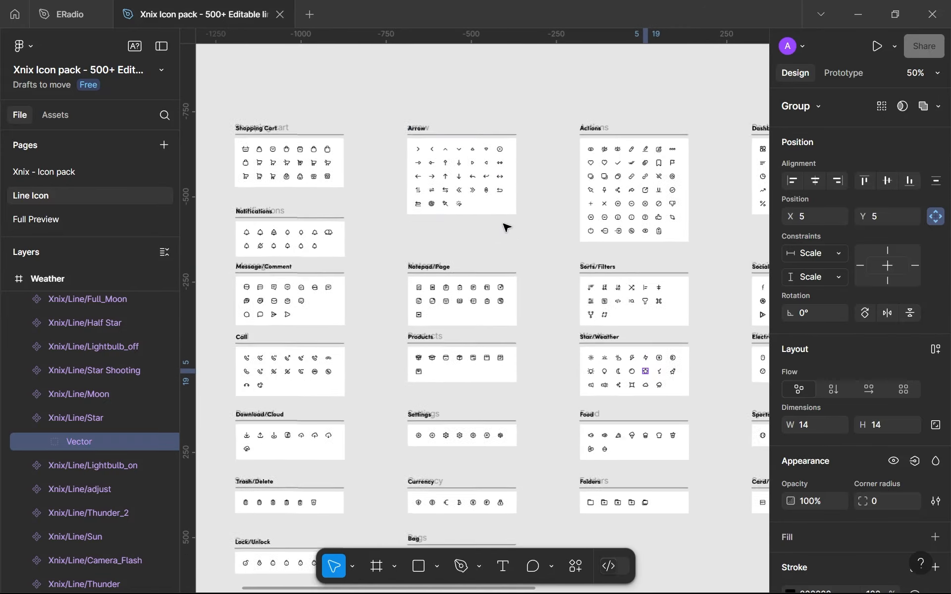
scroll(501, 287, down, 1)
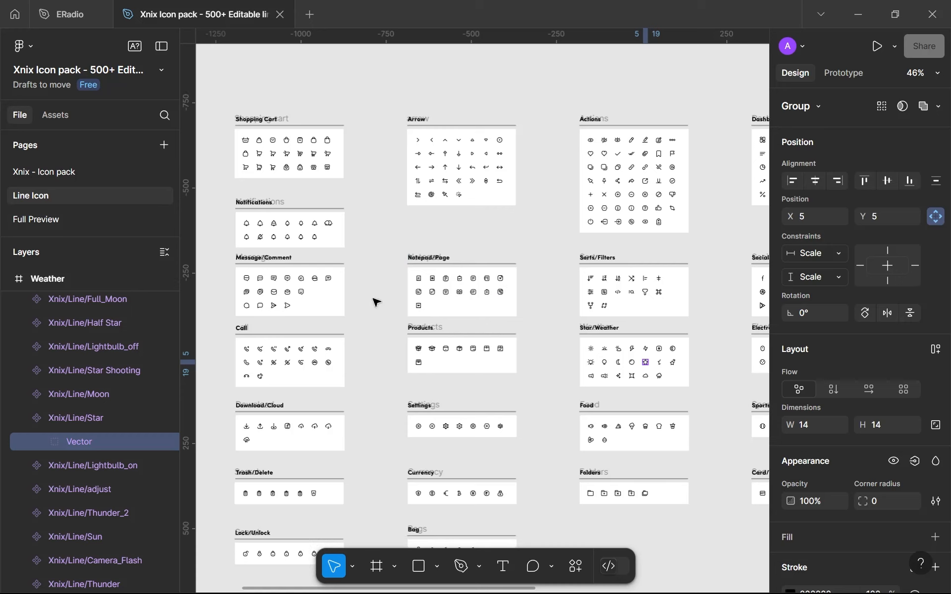
scroll(340, 301, down, 3)
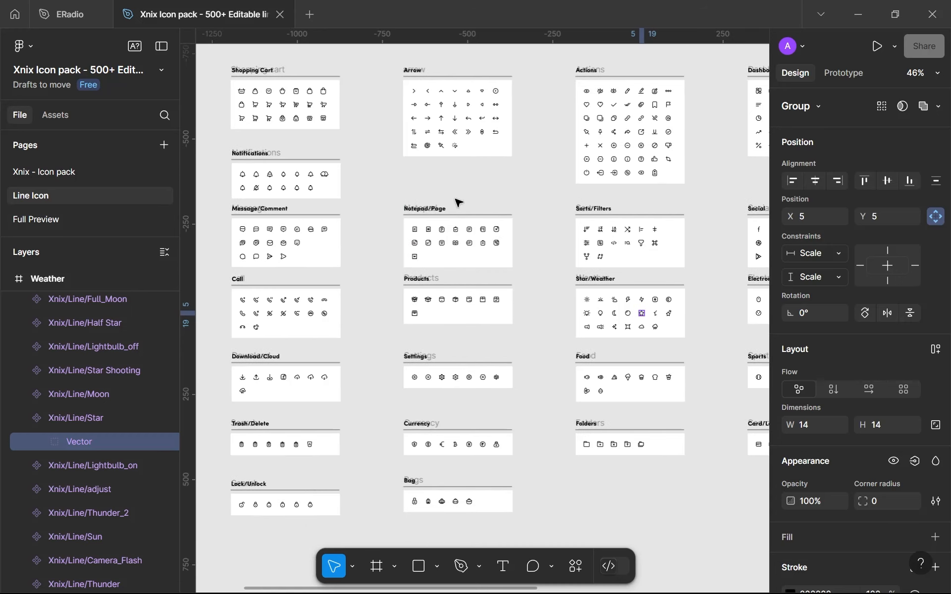
drag(560, 185, 470, 174)
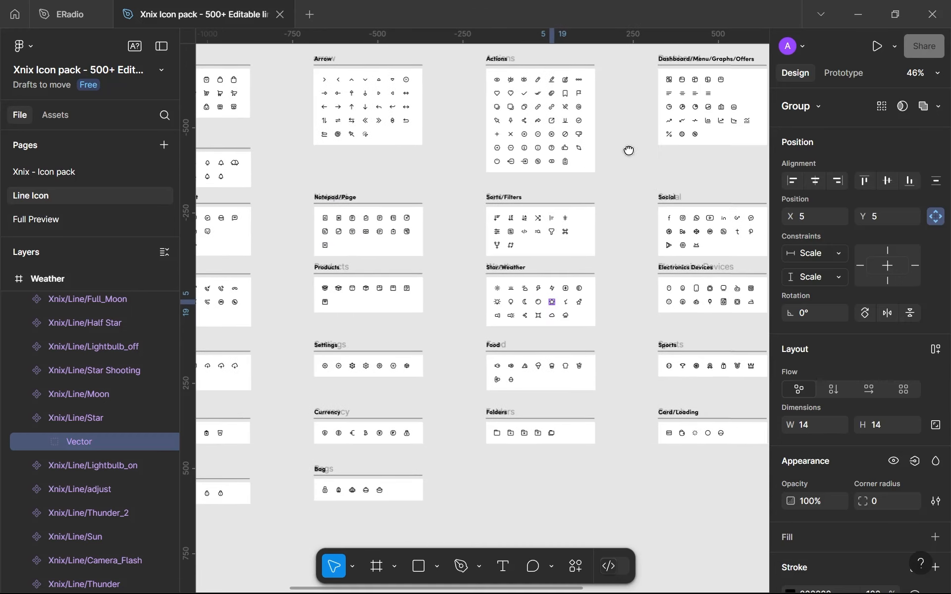
drag(629, 150, 410, 201)
drag(644, 308, 497, 342)
scroll(493, 182, up, 3)
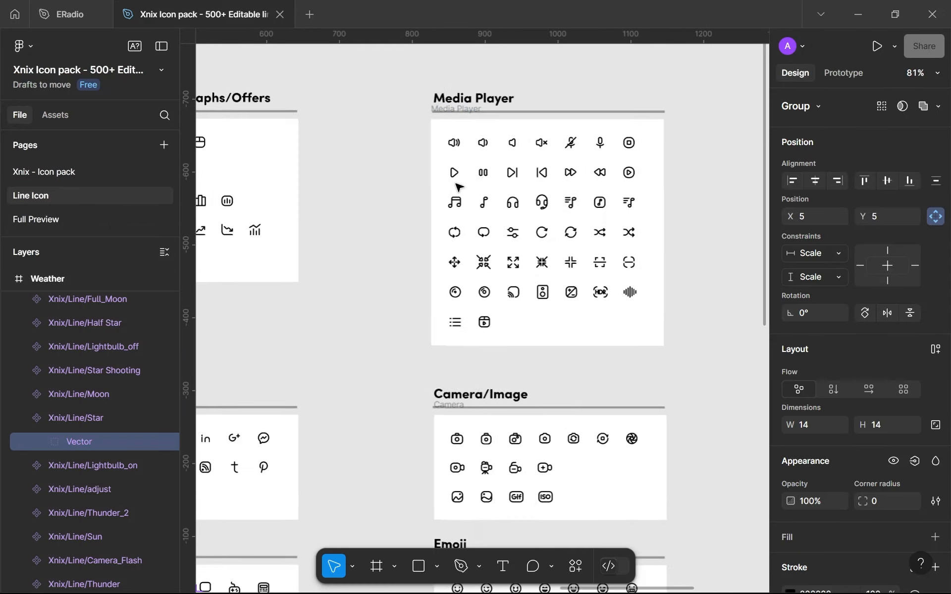
scroll(458, 185, up, 5)
Select the vector path inside the play icon in the Media Player set
click(404, 173)
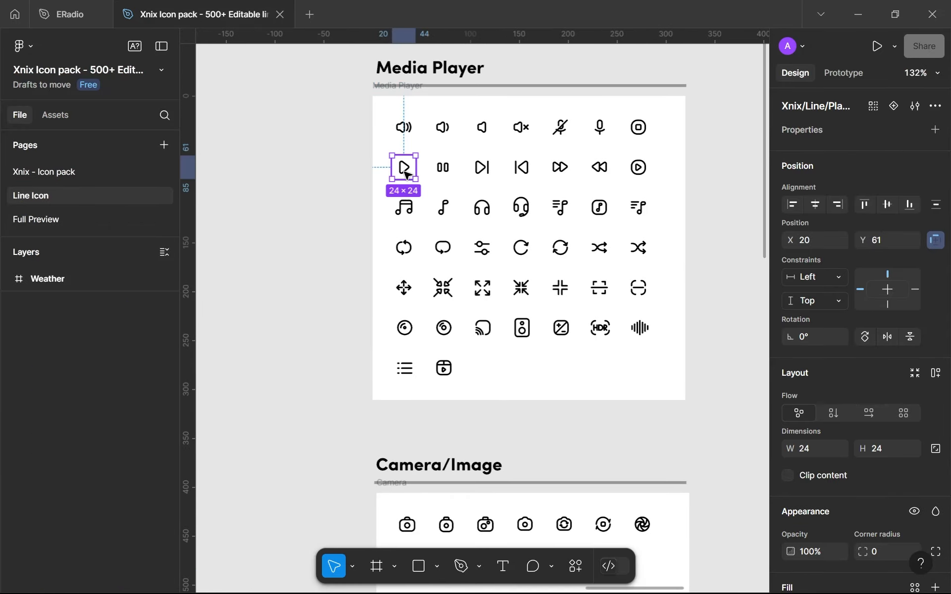
double_click(404, 168)
double_click(404, 169)
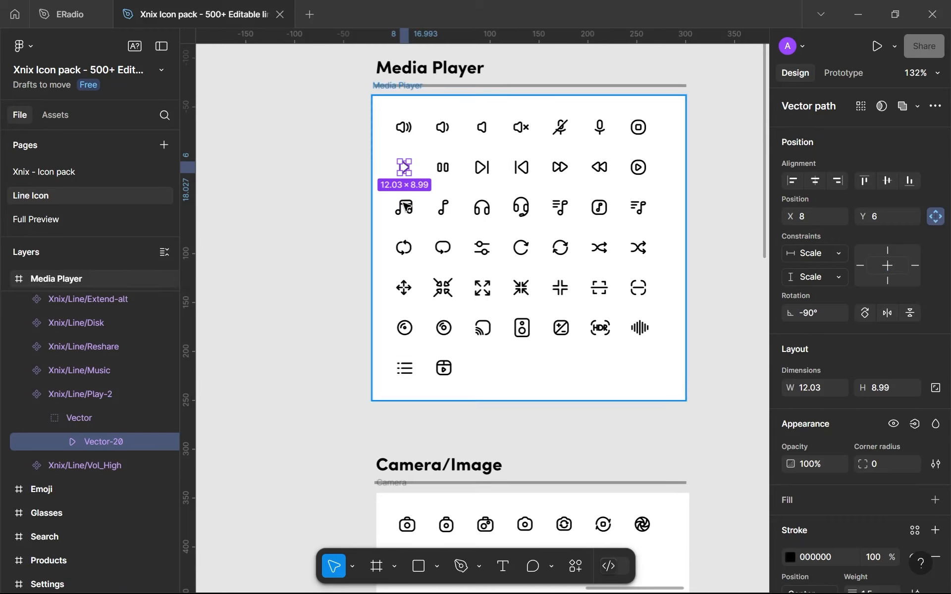
Switch back to the ERadio file and turn the home screen's selection-indicator frame on the design page into a component
click(68, 13)
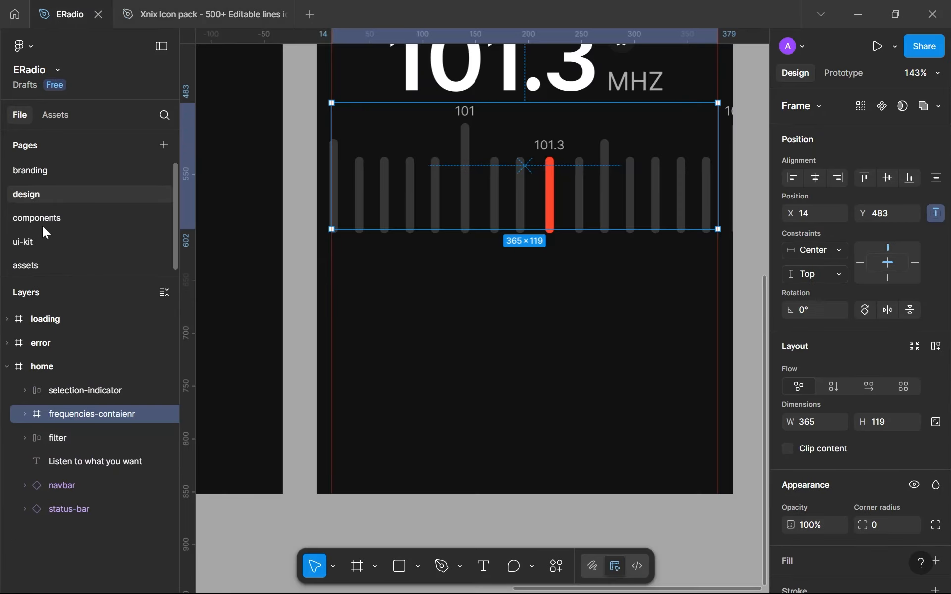
click(59, 261)
click(54, 219)
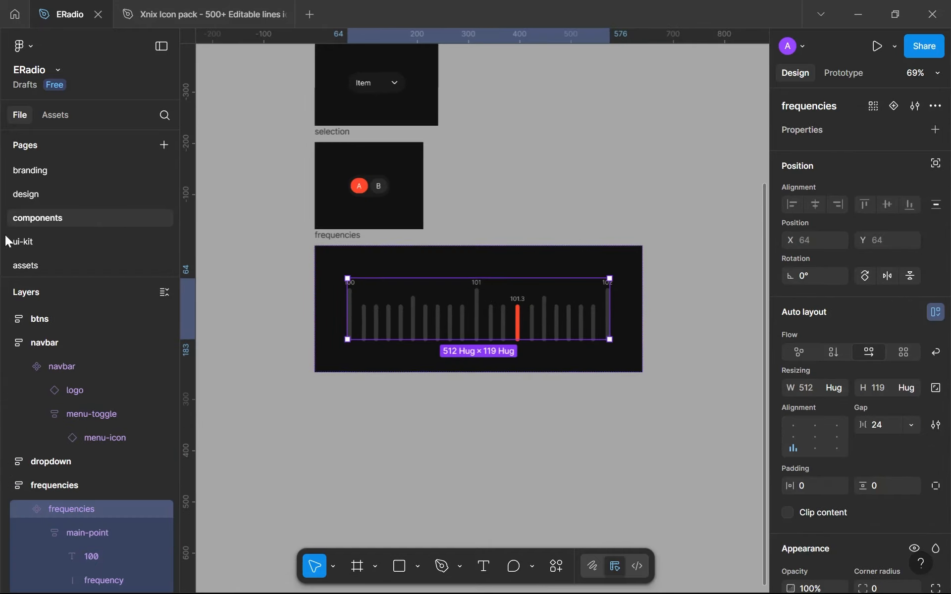
click(22, 199)
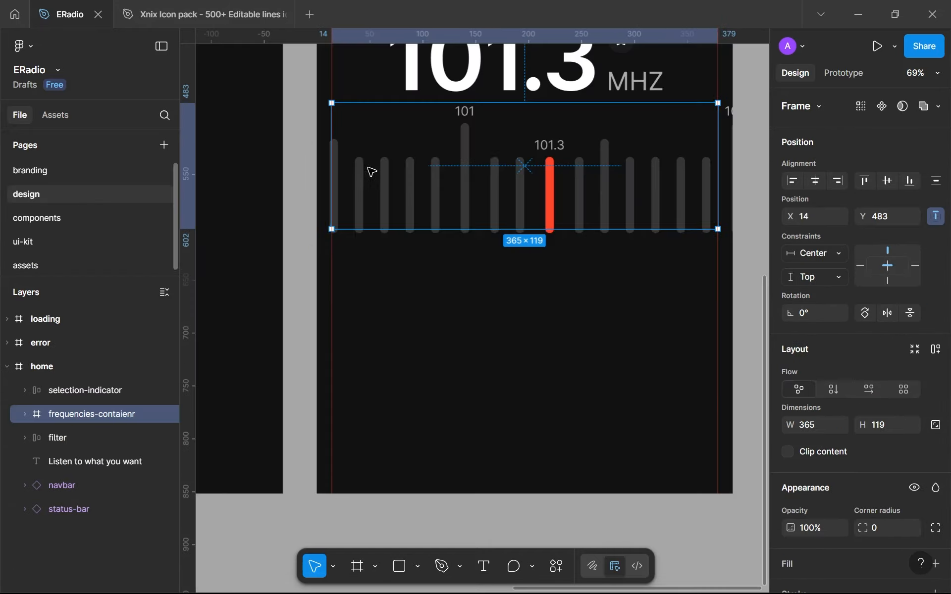
scroll(471, 196, up, 1)
drag(470, 198, 449, 343)
scroll(470, 302, up, 2)
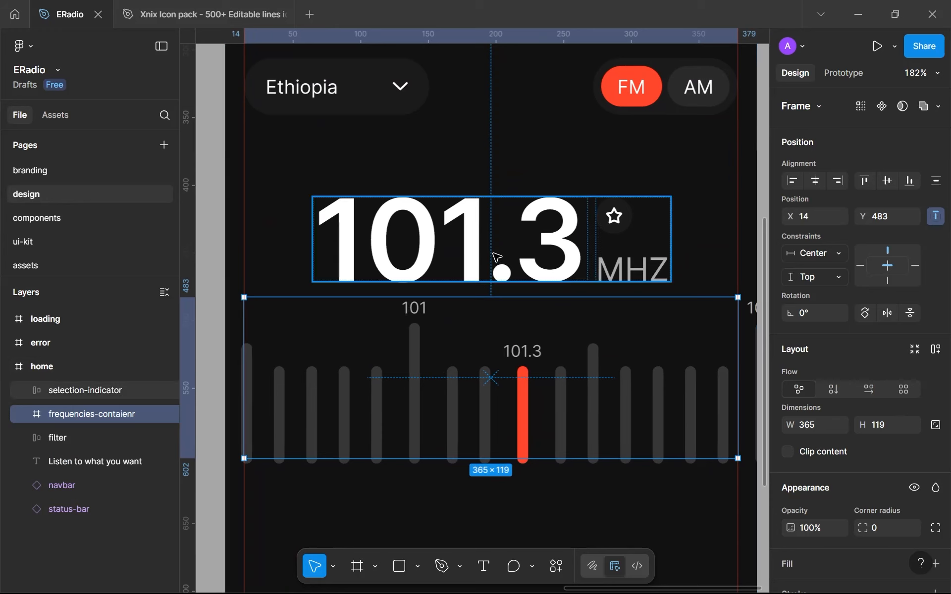
click(495, 257)
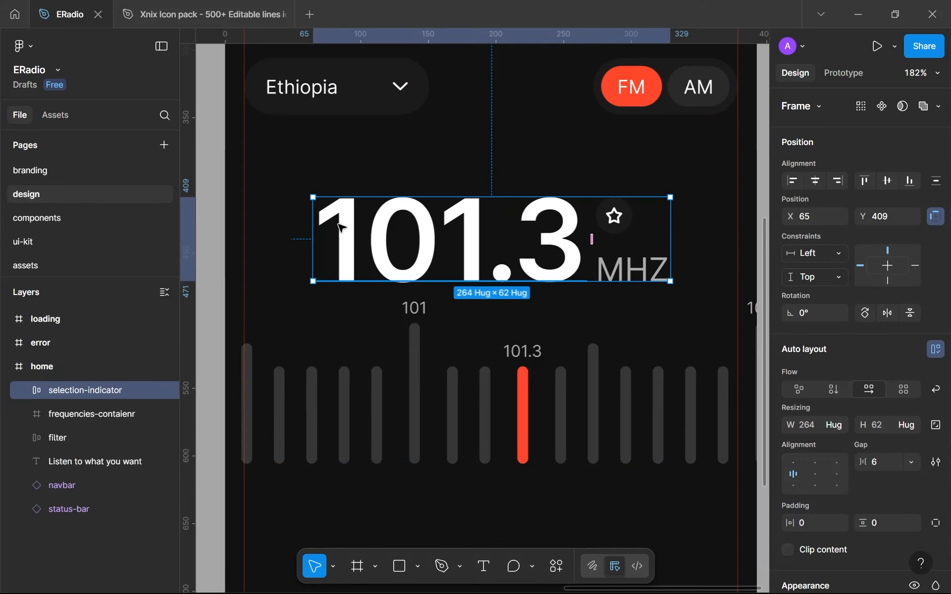
click(880, 113)
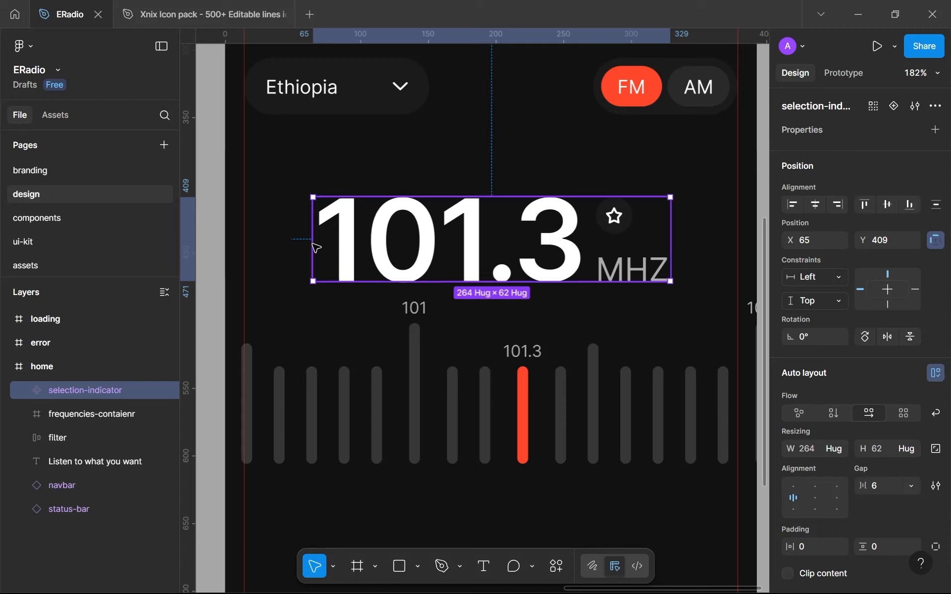
Cut the selection-indicator component from the home screen and go to the components page
key(ctrl+x)
click(65, 219)
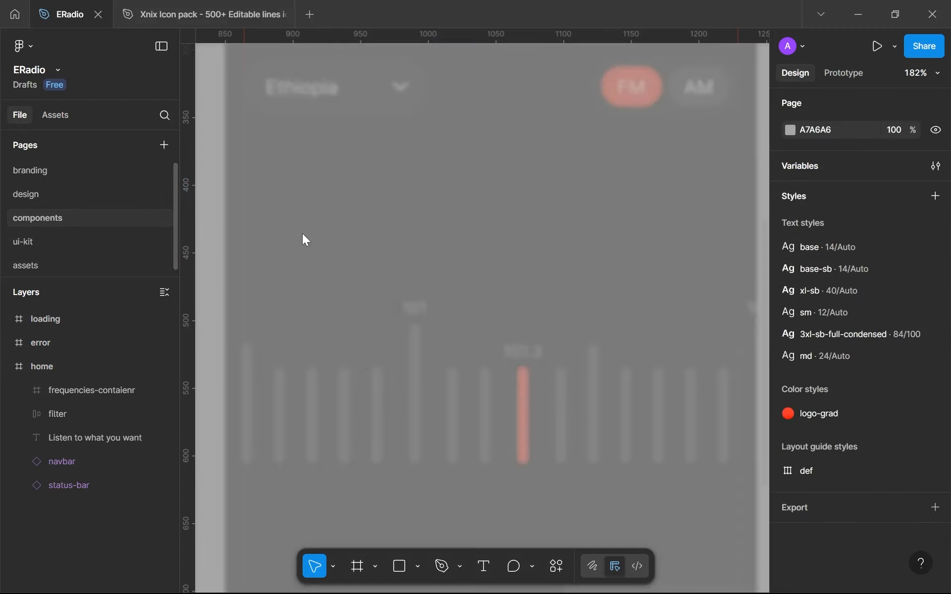
key(ctrl+v)
Duplicate the frequencies frame on the components page and name the copy slection-indicator
click(332, 239)
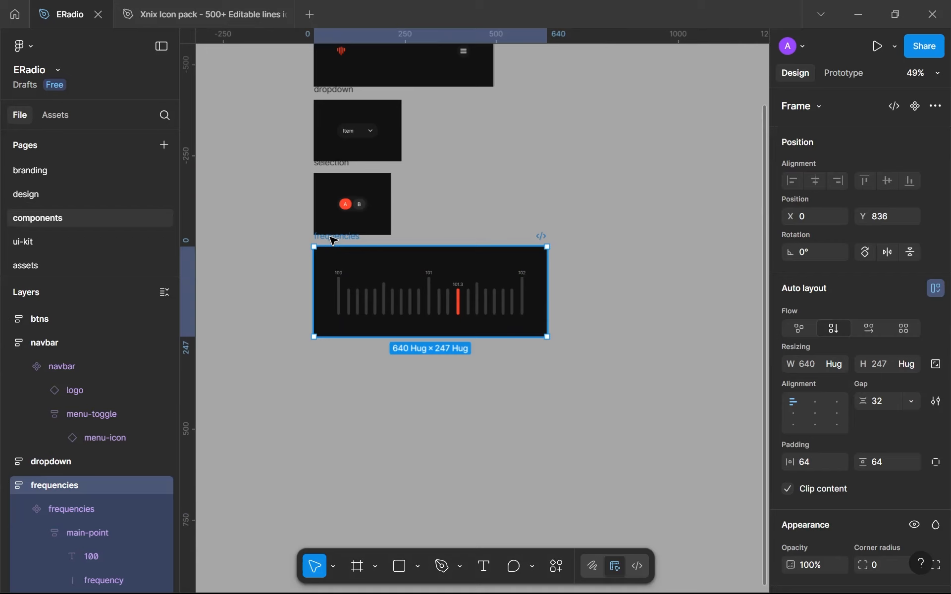
key(ctrl+d)
key(ctrl+f)
double_click(525, 235)
text(s)
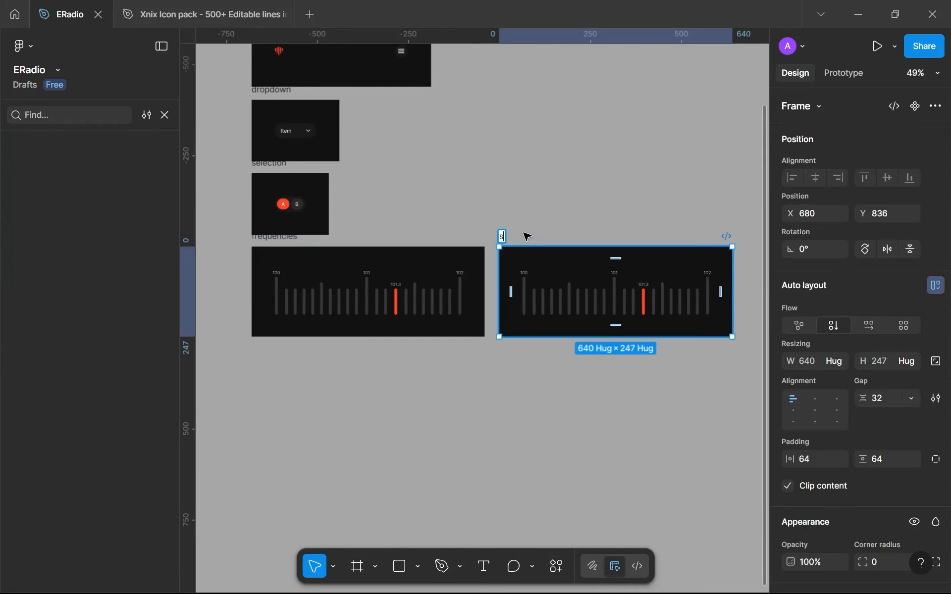
text(lection-in)
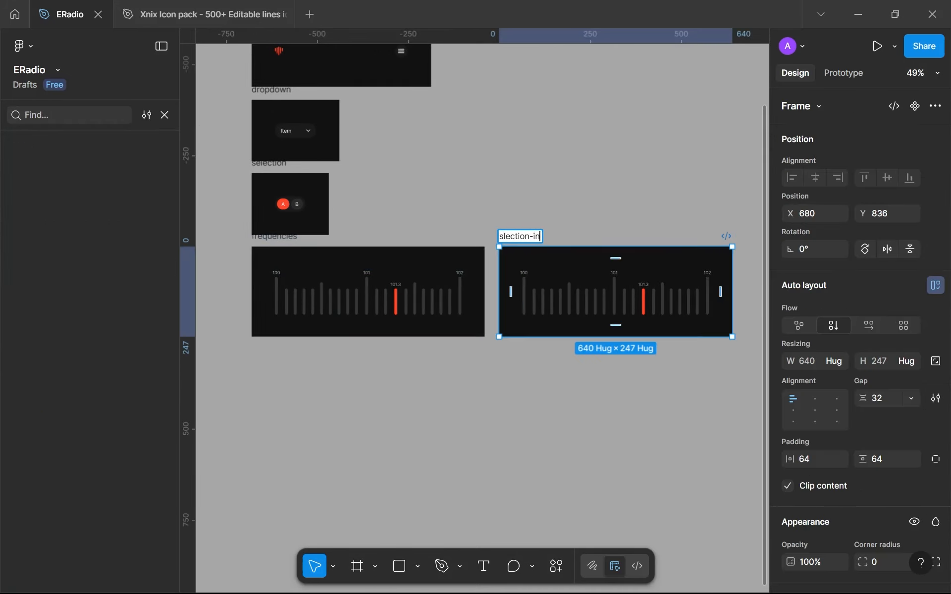
text(dicator)
key(Return)
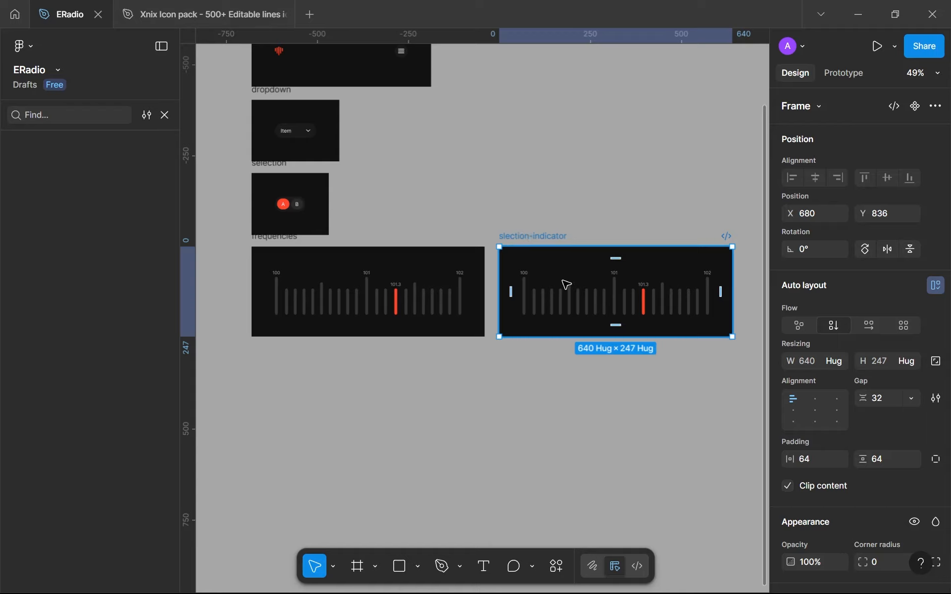
Replace the frequencies instance inside the slection-indicator frame with the cut selection-indicator component
scroll(566, 284, up, 10)
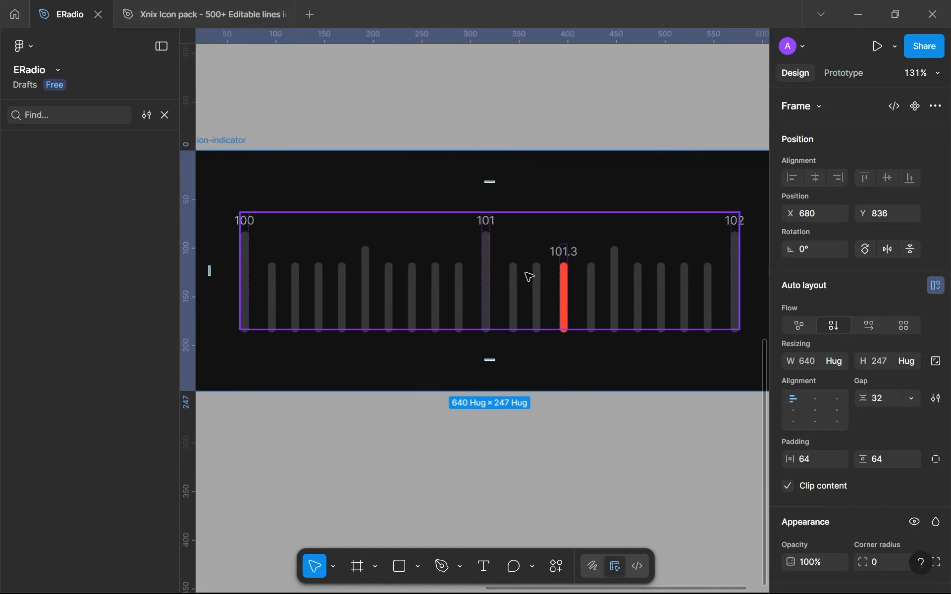
click(529, 276)
scroll(297, 234, up, 3)
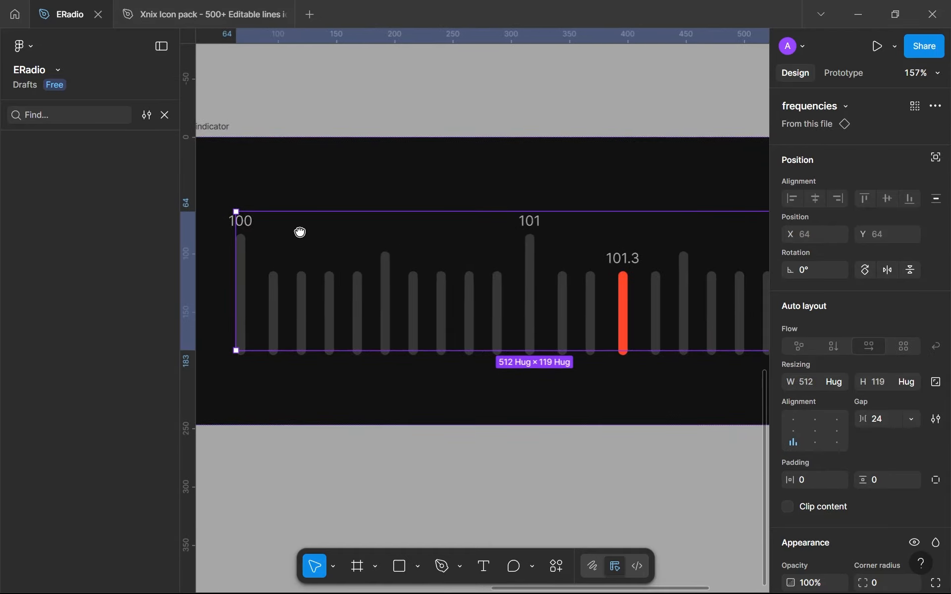
click(165, 115)
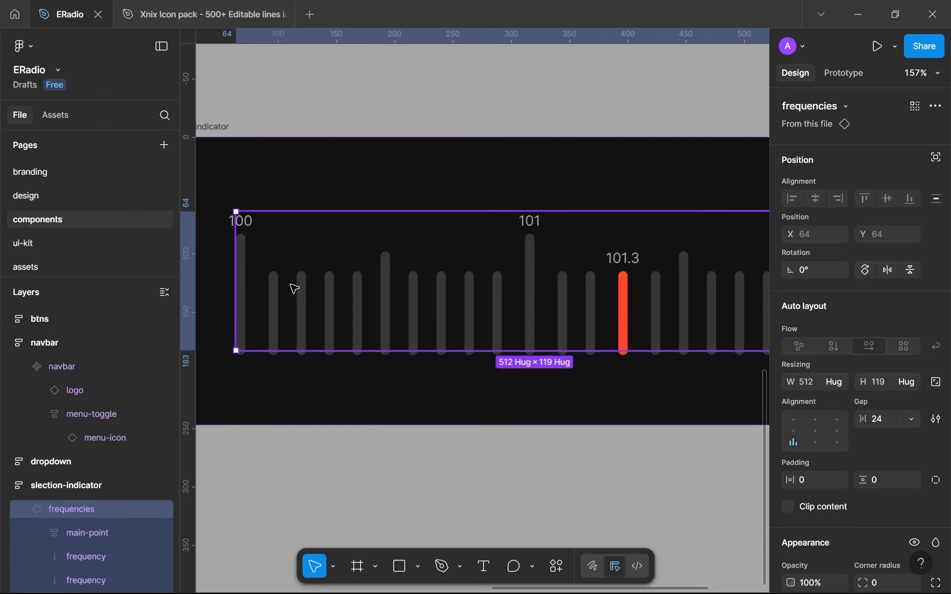
drag(291, 285, 265, 272)
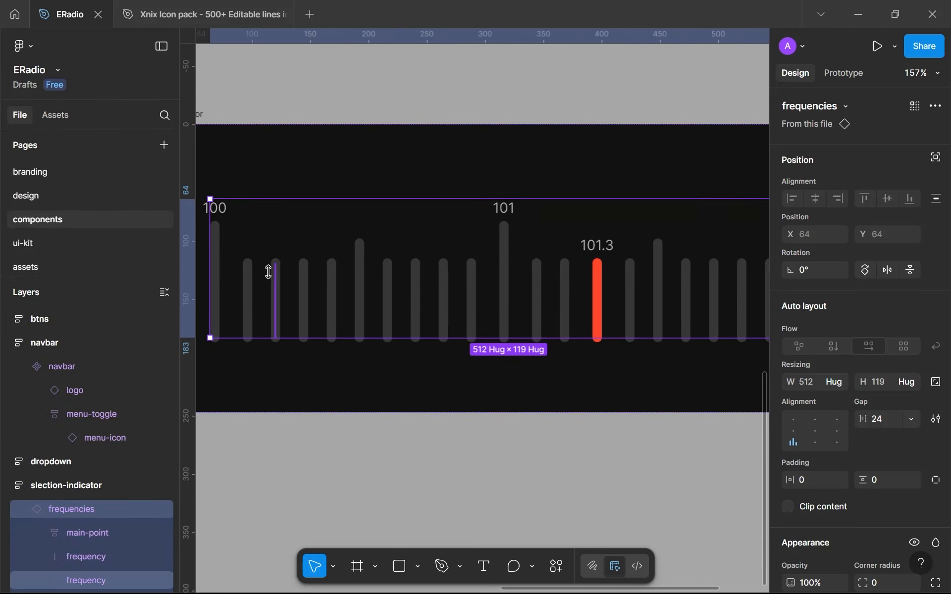
key(ctrl+z)
drag(367, 325, 501, 324)
scroll(499, 324, down, 3)
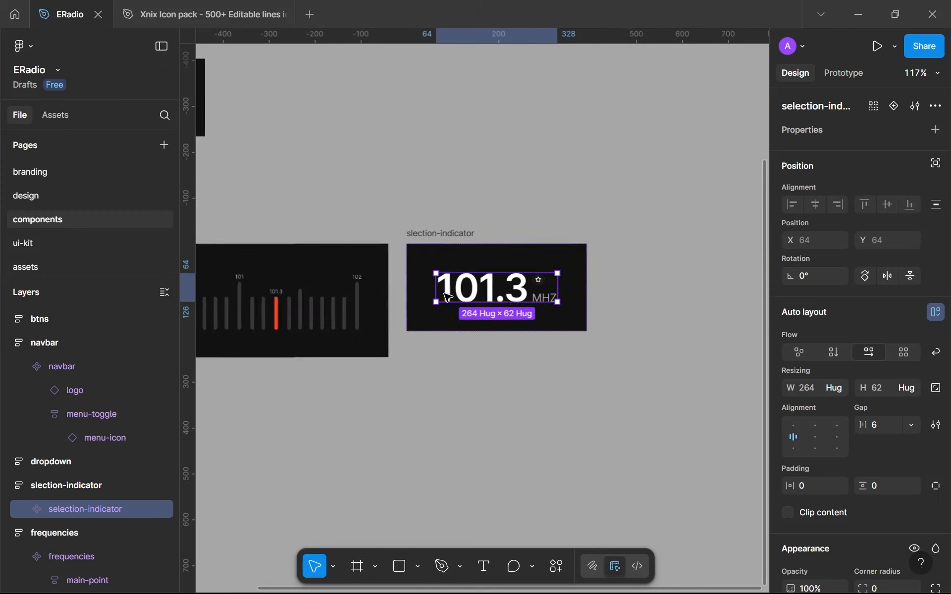
Place the slection-indicator frame below the frequencies frame at X 0, Y 1115, aligned with its left edge
drag(446, 242, 268, 318)
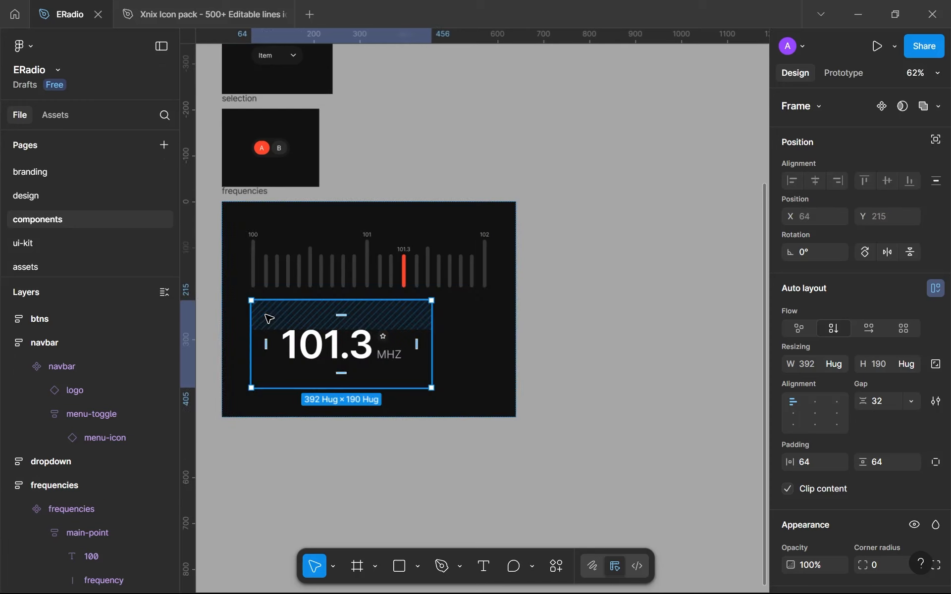
key(ctrl+z)
drag(557, 208, 248, 341)
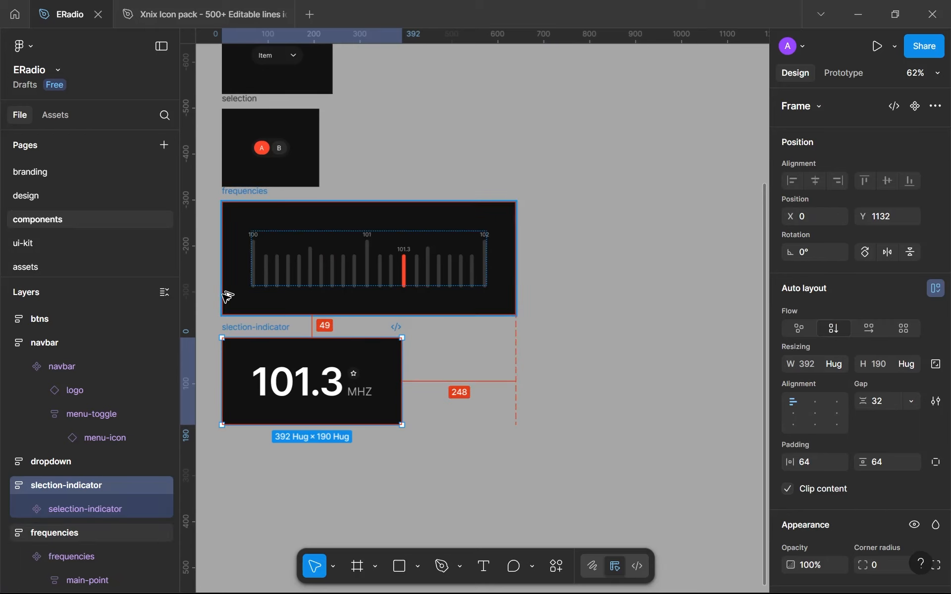
key(Up)
key(Up)
key(Up)
key(Up)
key(Up)
key(Up)
key(Up)
key(Up)
key(Up)
key(Up)
key(Up)
key(Up)
key(Up)
key(Up)
key(Up)
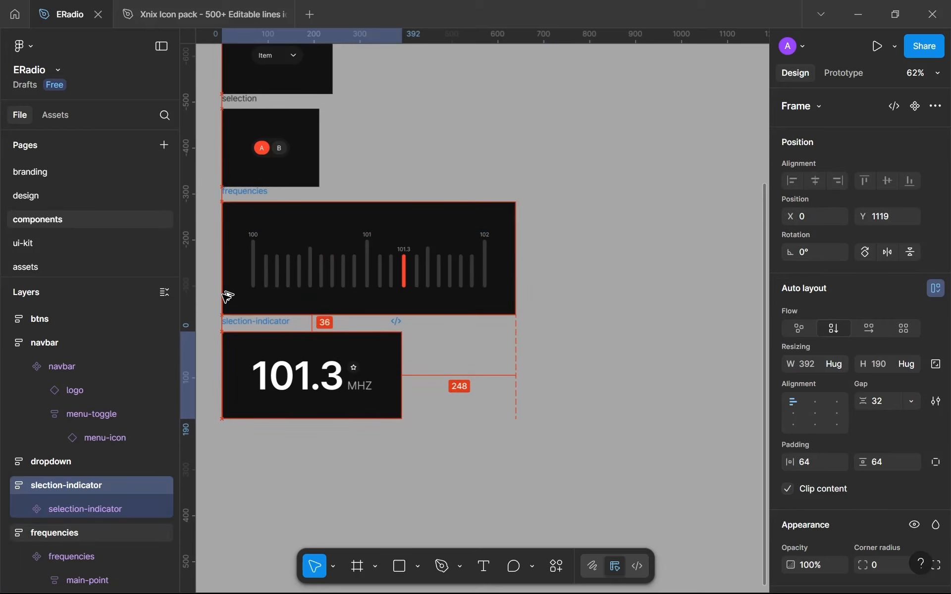
key(Up)
key(Up)
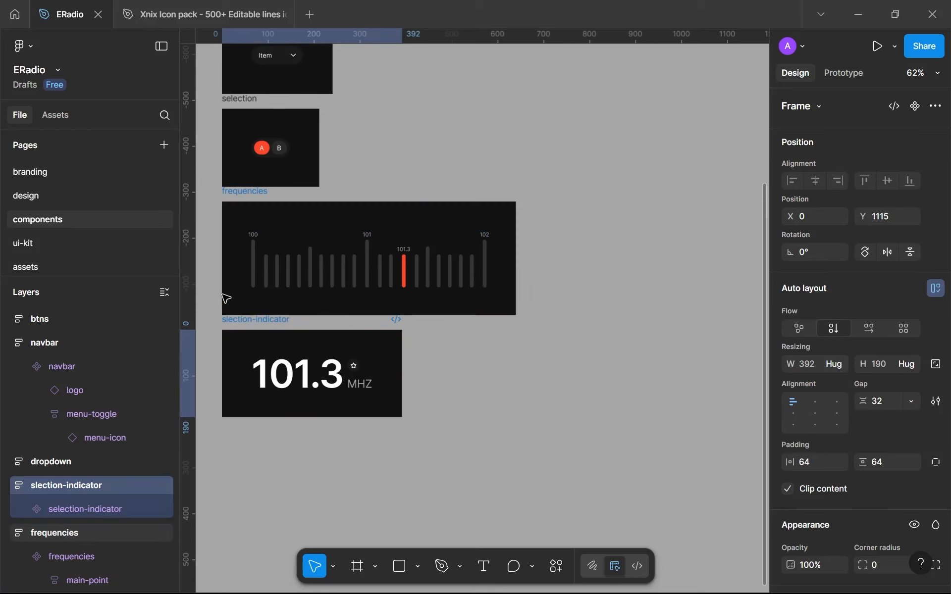
Place an instance of the selection-indicator component on the home screen at X 75, Y 375, above the frequency scale
click(285, 370)
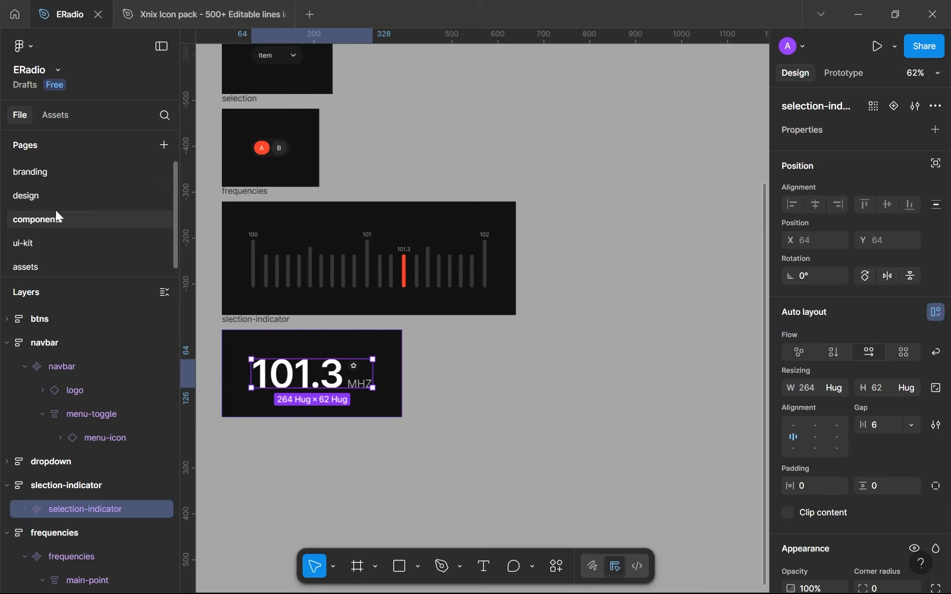
click(46, 198)
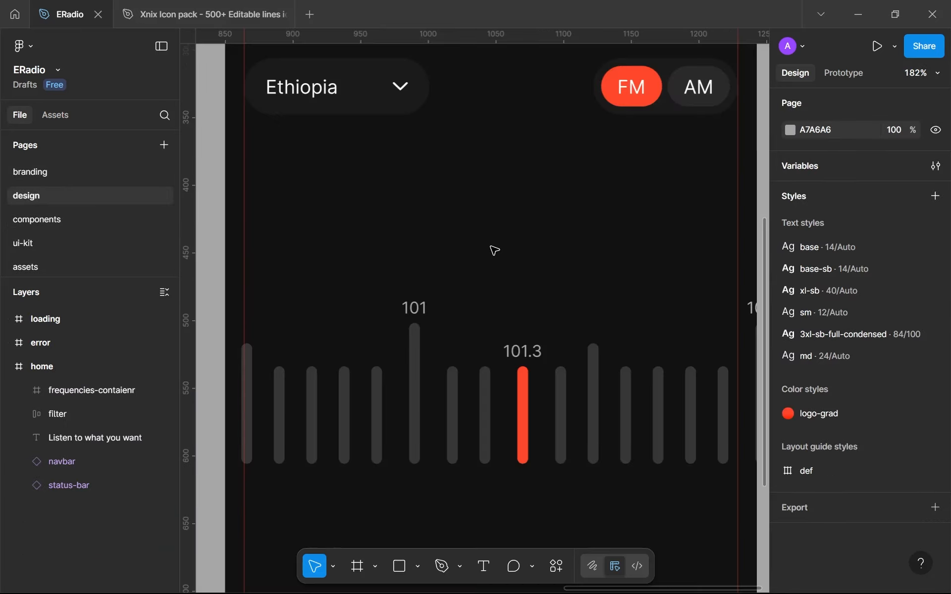
key(ctrl+v)
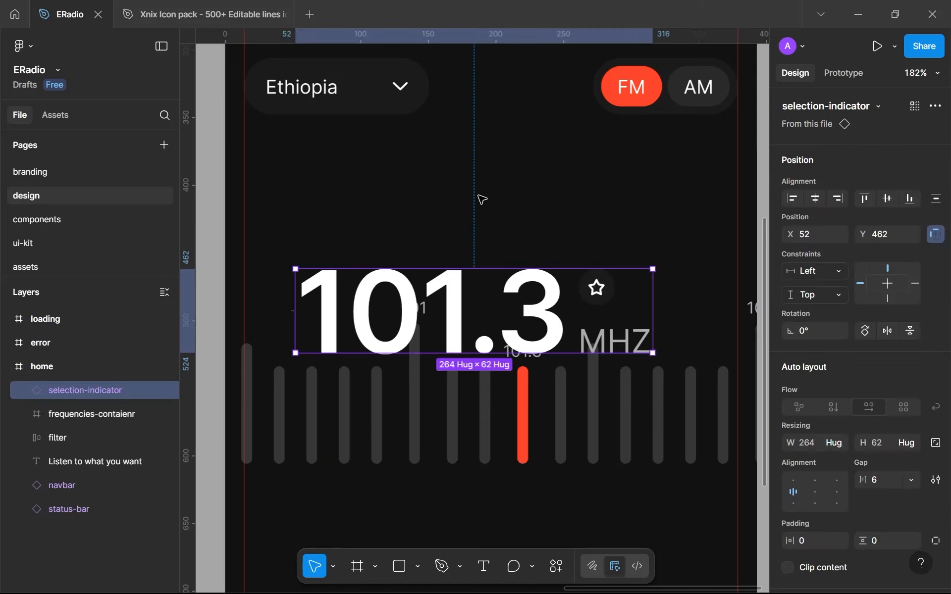
drag(510, 257, 539, 183)
scroll(537, 213, down, 1)
scroll(536, 211, down, 3)
scroll(537, 213, down, 2)
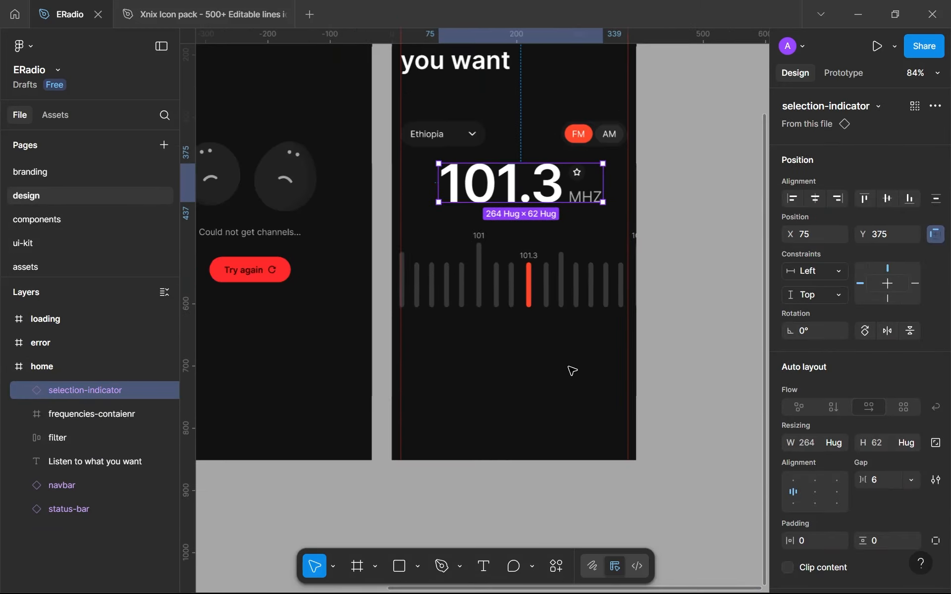
click(573, 371)
click(572, 371)
scroll(549, 391, down, 1)
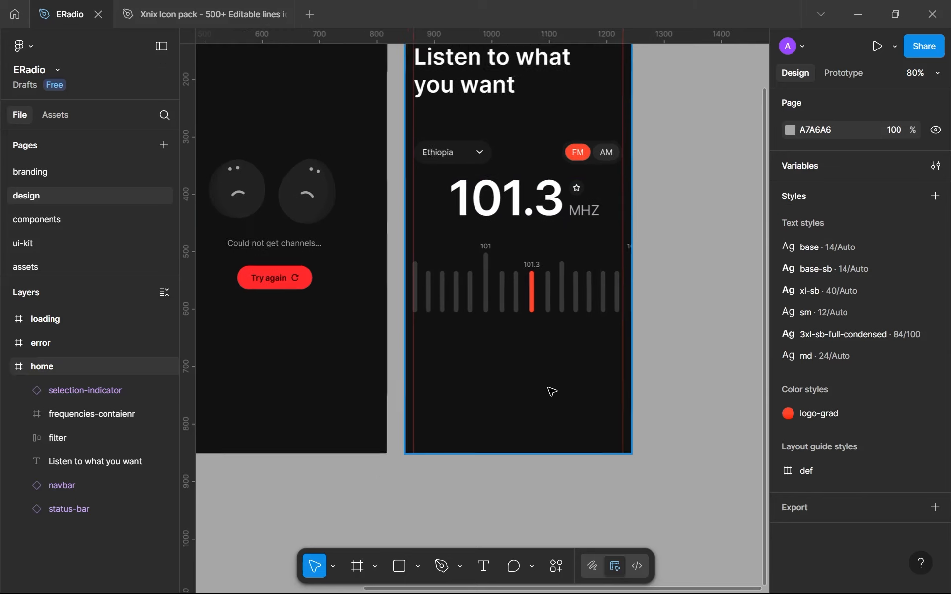
Copy the play triangle vector from the Xnix icon pack's Media Player set into the icons frame on ERadio's assets page
scroll(550, 391, up, 1)
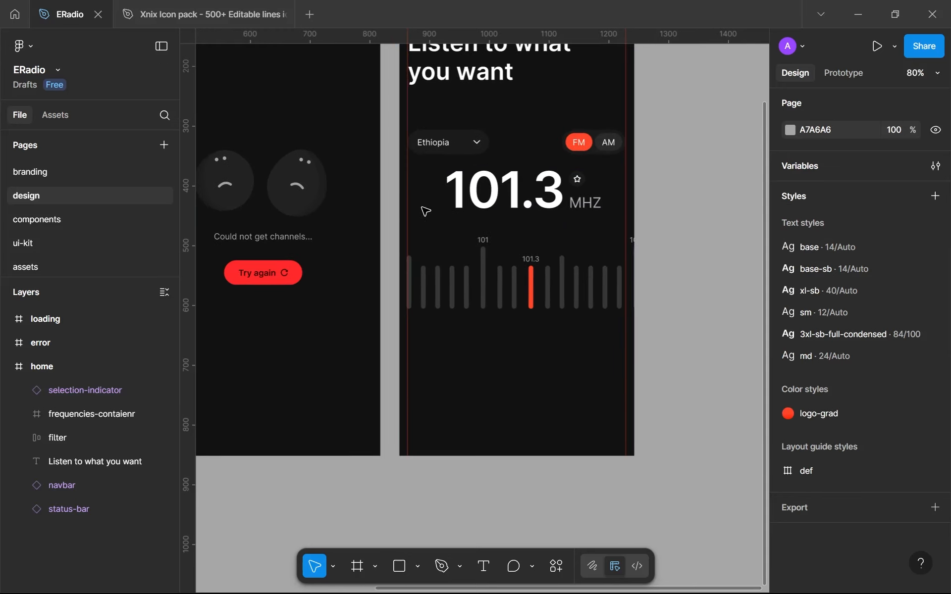
click(46, 266)
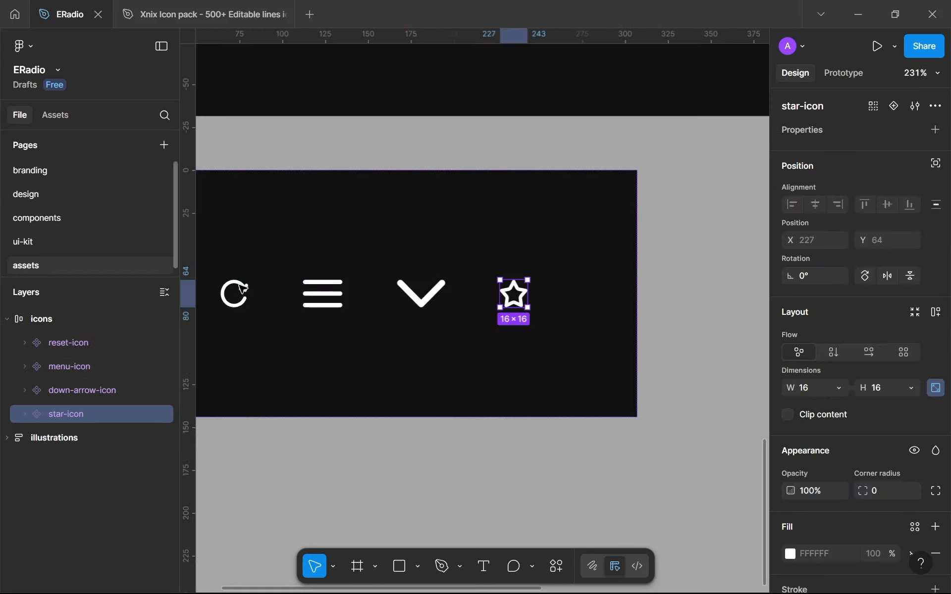
click(159, 9)
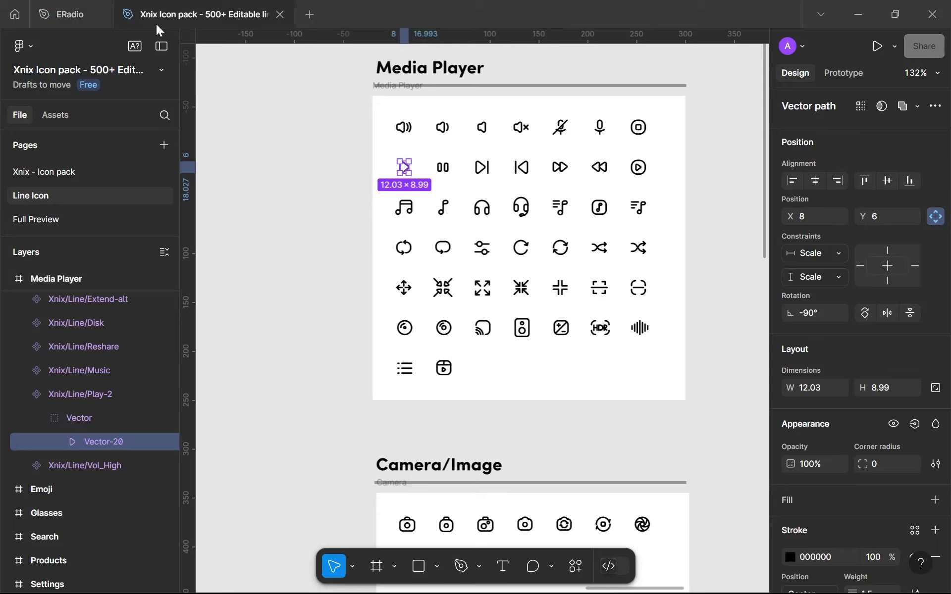
click(76, 6)
click(281, 229)
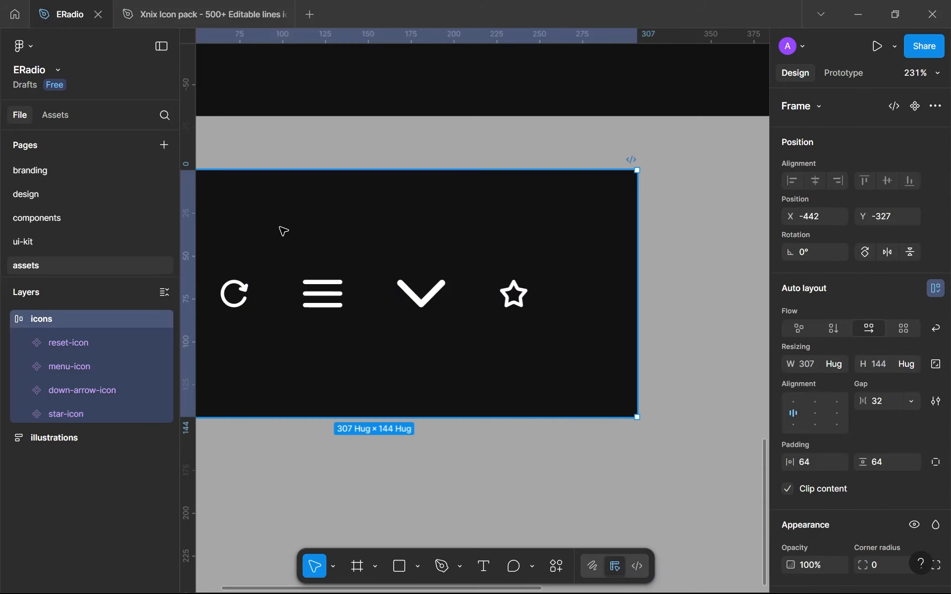
key(ctrl+v)
scroll(617, 355, down, 1)
scroll(617, 355, up, 3)
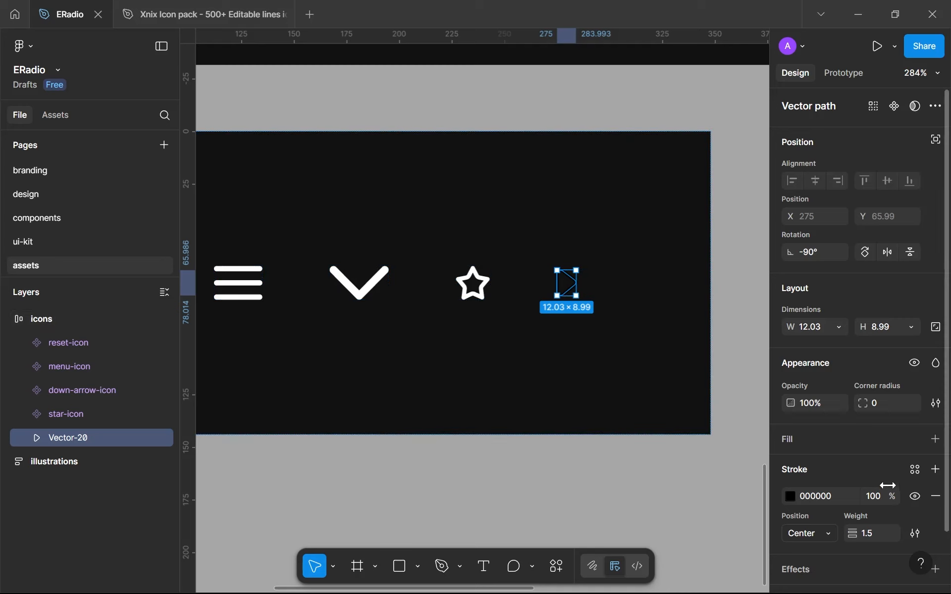
Apply the white library color to the stroke of the pasted play triangle in the icons frame
click(915, 471)
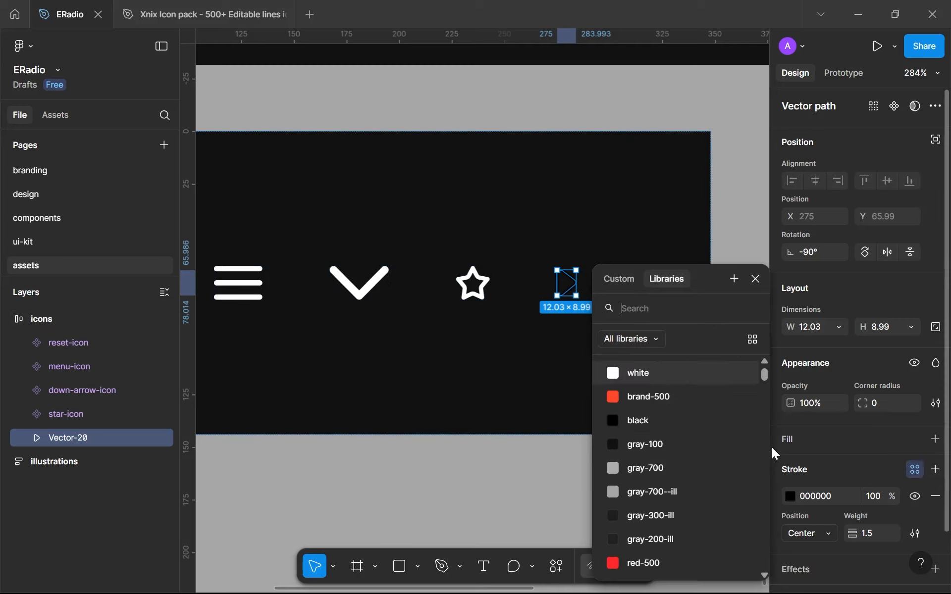
click(632, 371)
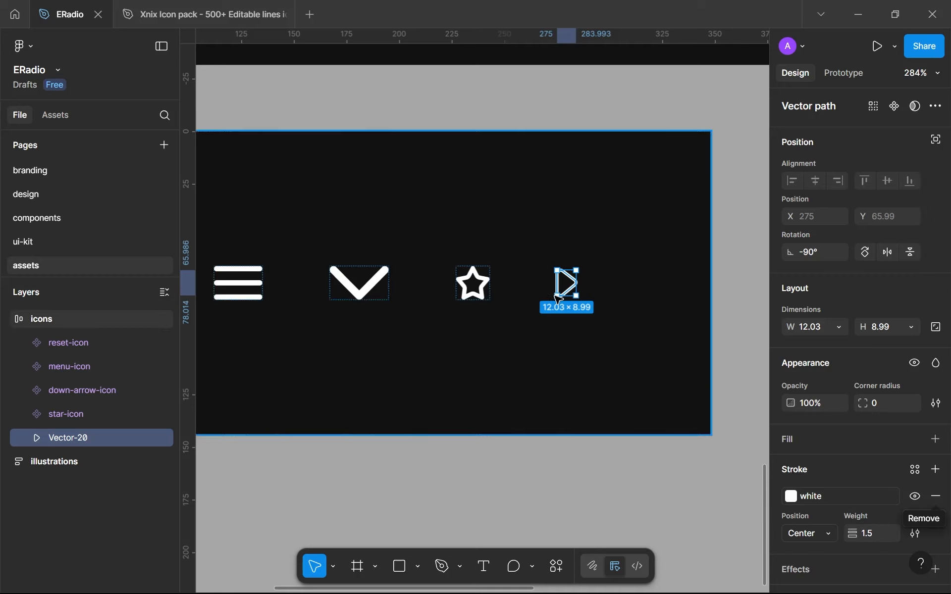
scroll(571, 281, up, 3)
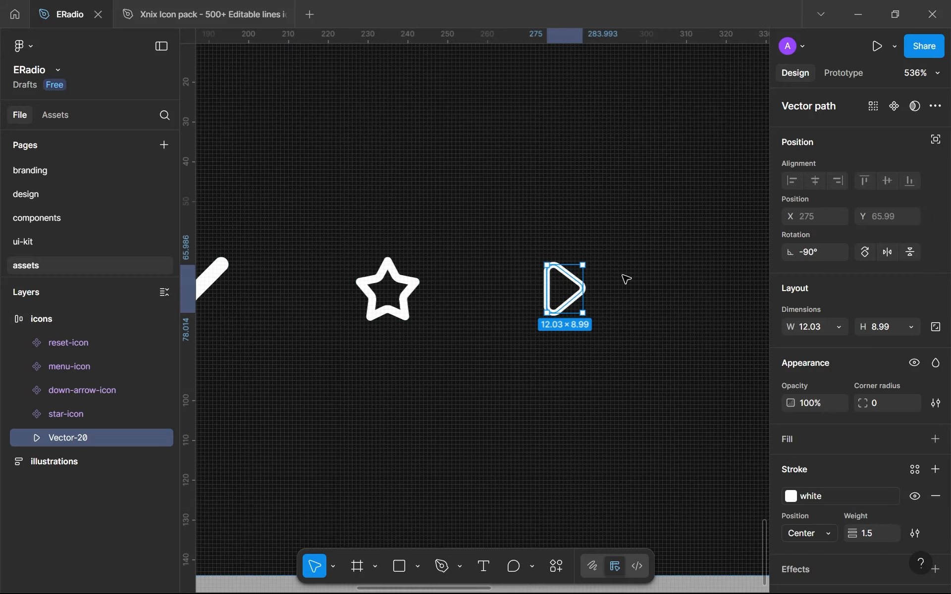
scroll(502, 299, down, 3)
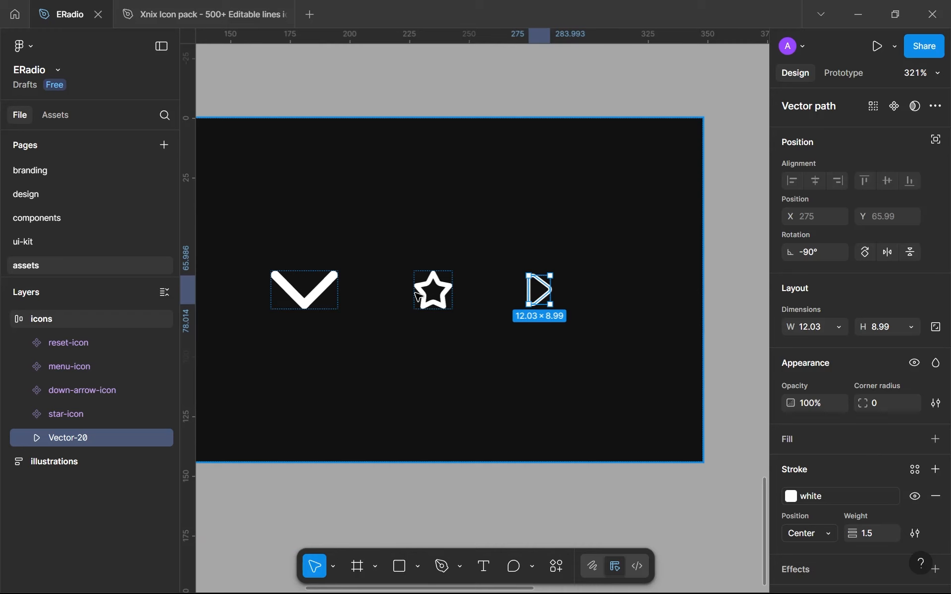
scroll(419, 296, up, 3)
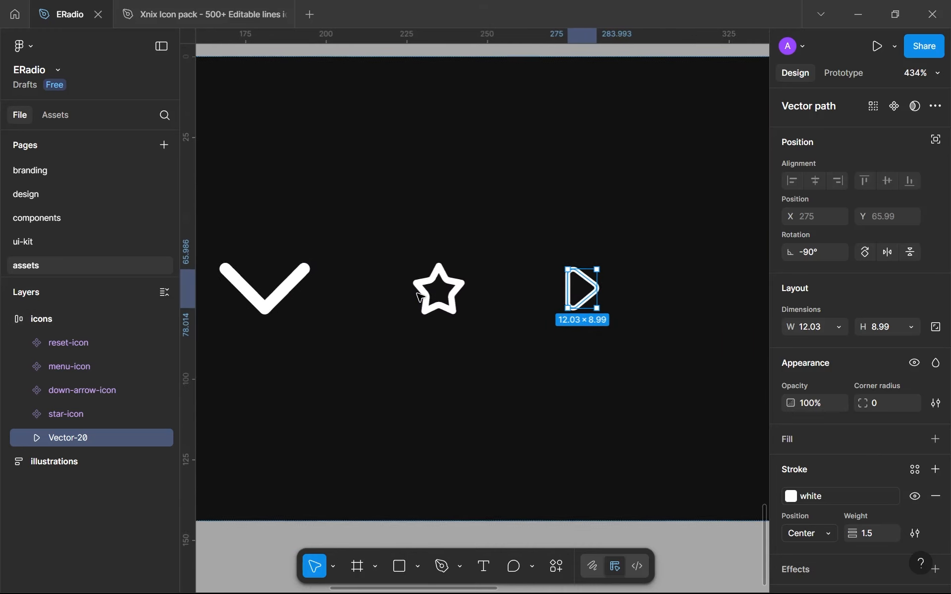
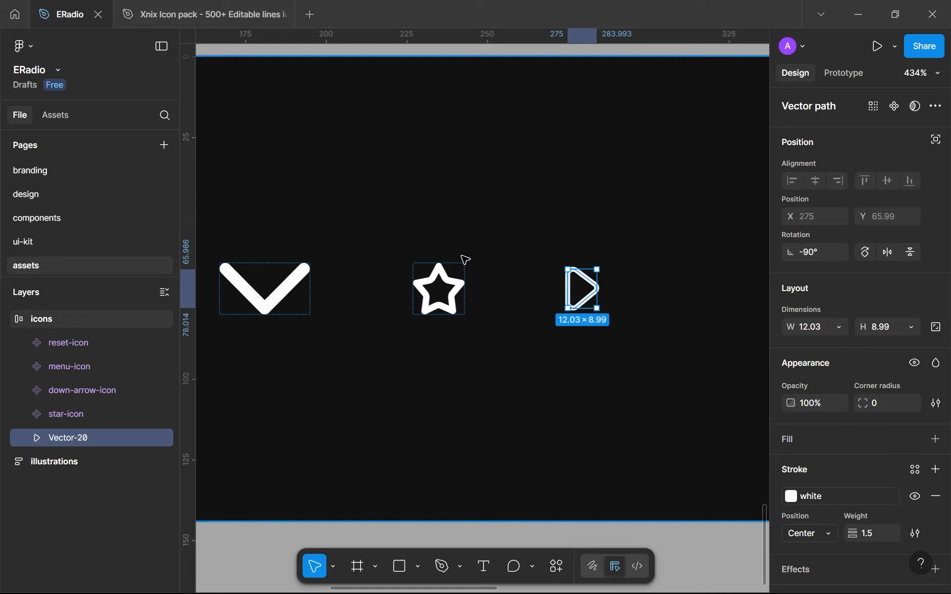
Compare the play triangle with the star-icon component on the assets page, and check how the star looks on the design page's home screen
scroll(463, 259, down, 6)
scroll(422, 307, up, 5)
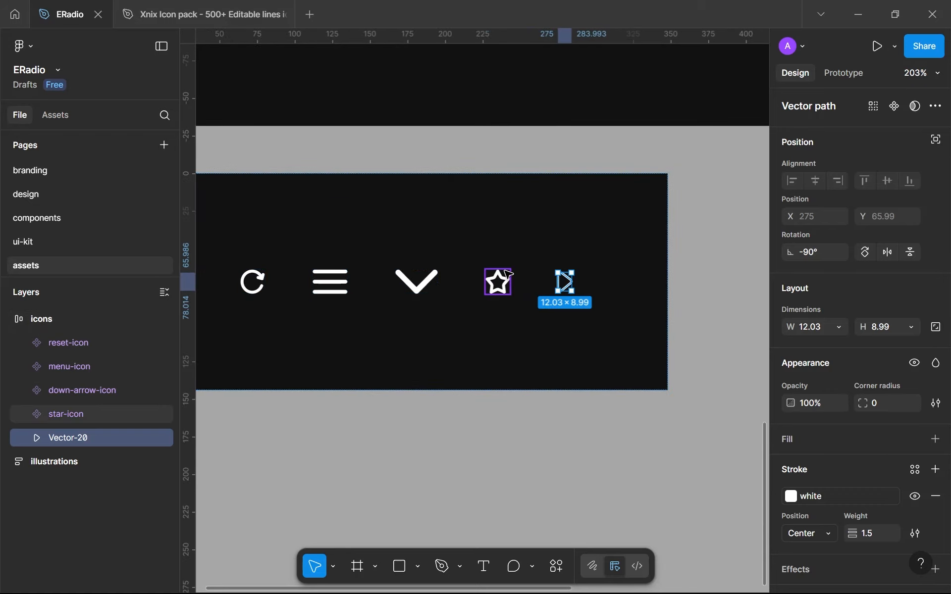
scroll(520, 280, up, 6)
click(470, 285)
click(618, 284)
click(630, 290)
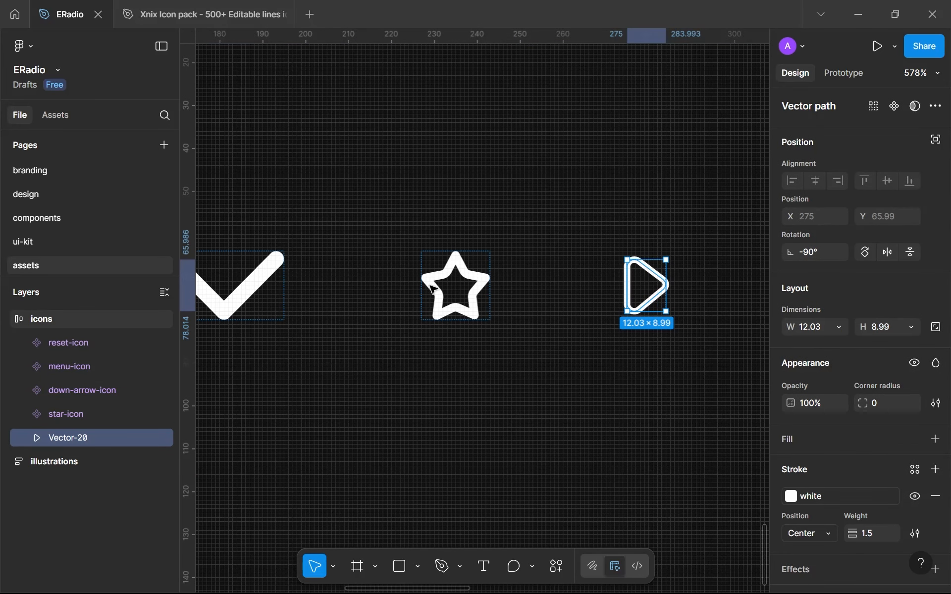
click(444, 289)
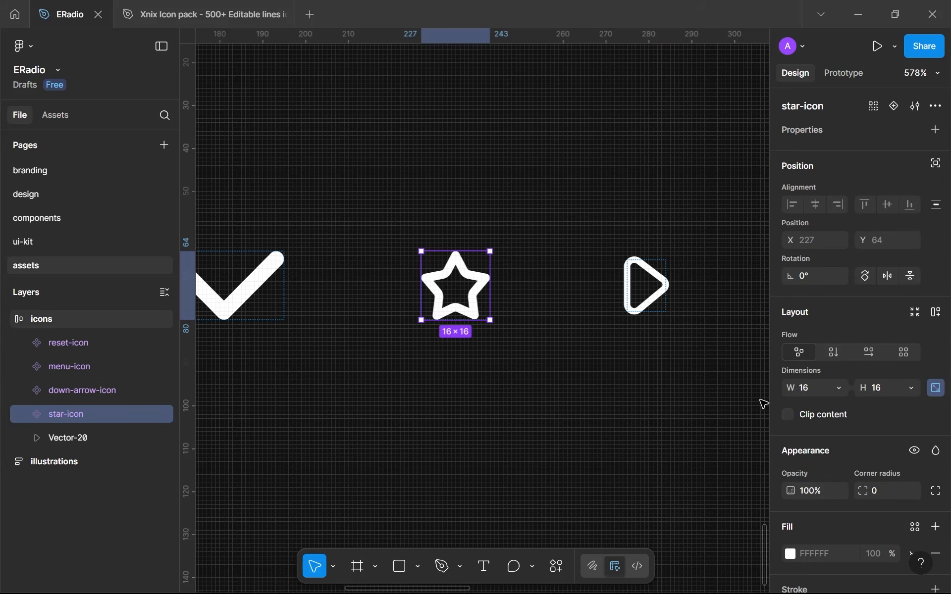
scroll(764, 403, down, 1)
scroll(790, 450, down, 3)
click(913, 482)
click(913, 481)
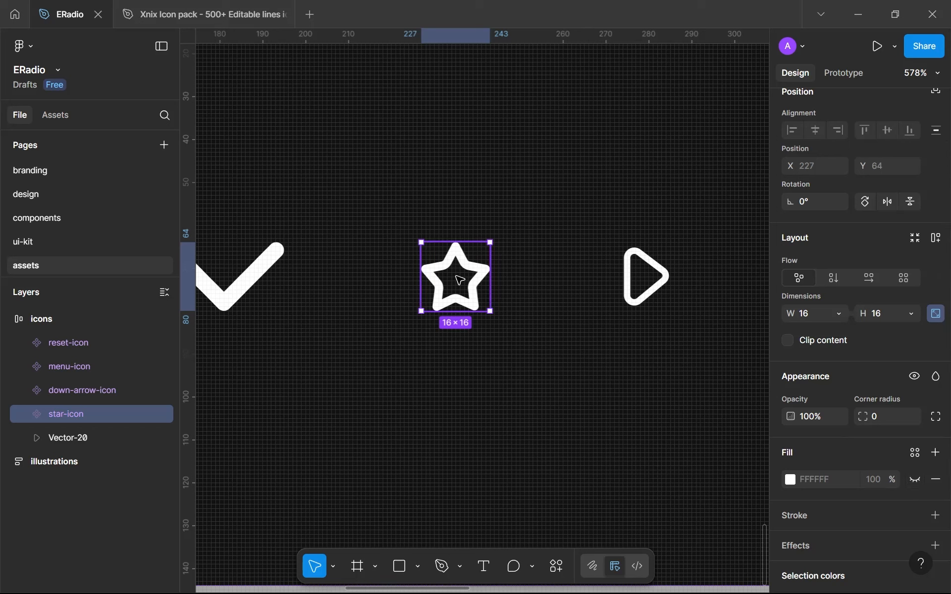
click(27, 195)
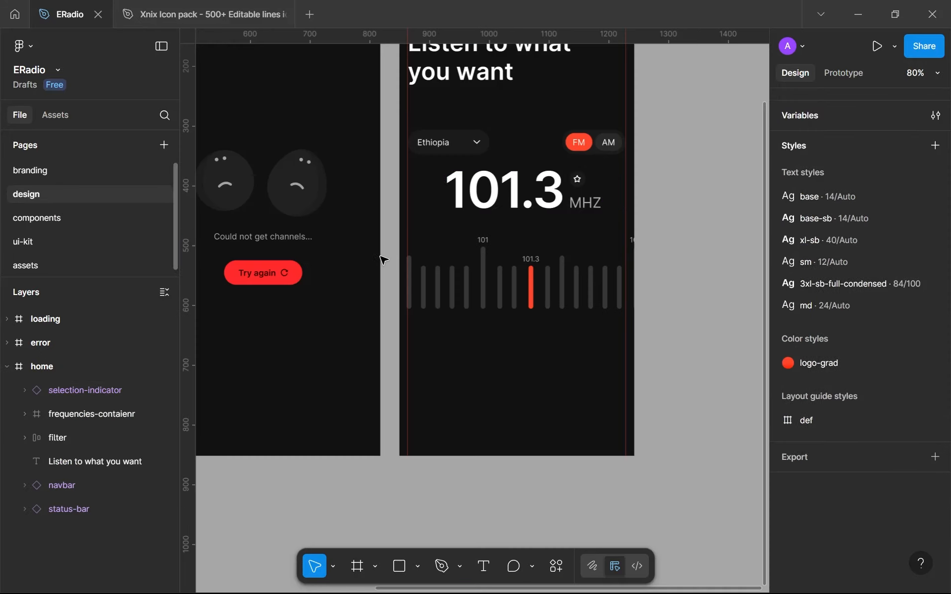
scroll(559, 173, up, 1)
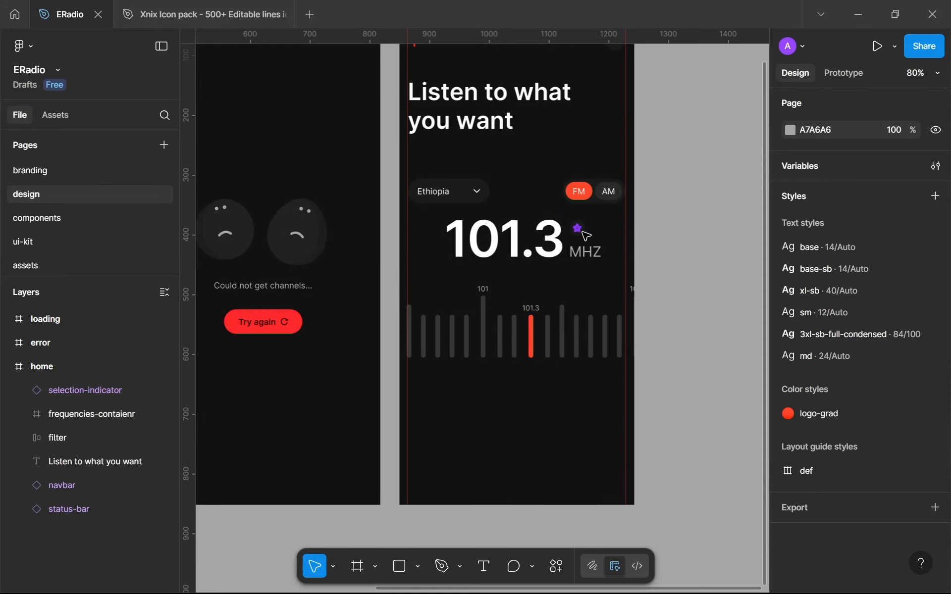
scroll(578, 225, up, 6)
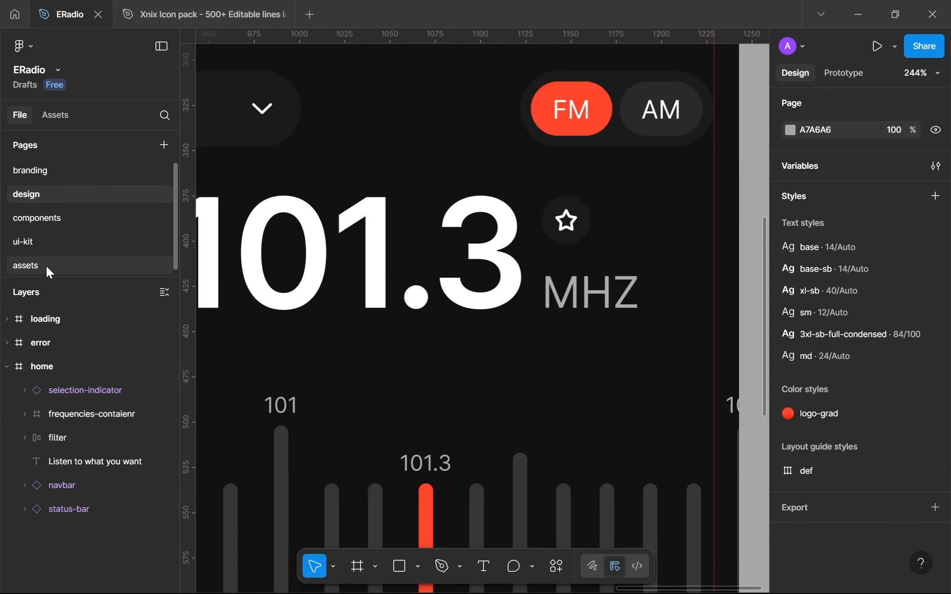
click(47, 266)
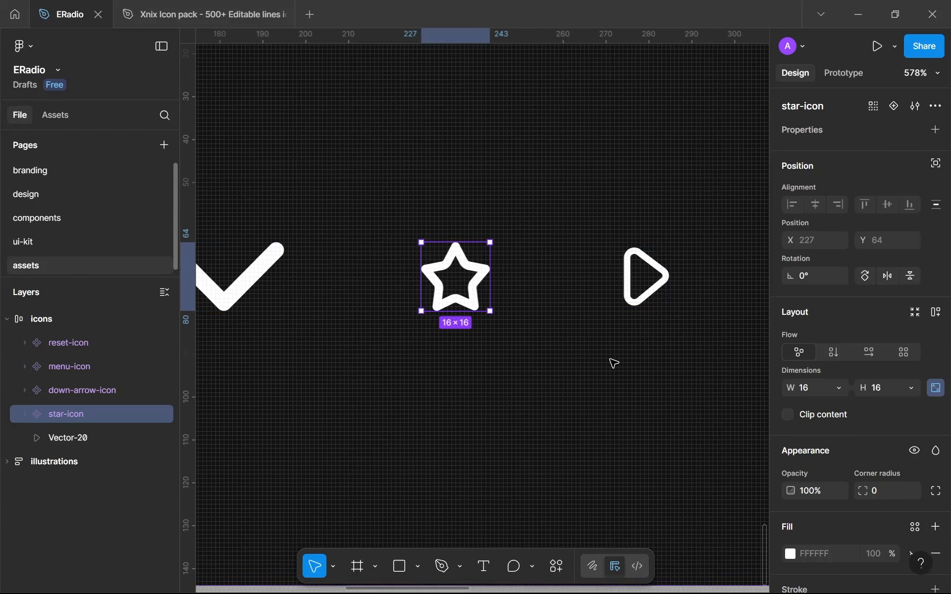
Rename the play triangle vector in the icons frame as play-icon
click(631, 274)
drag(692, 314, 553, 363)
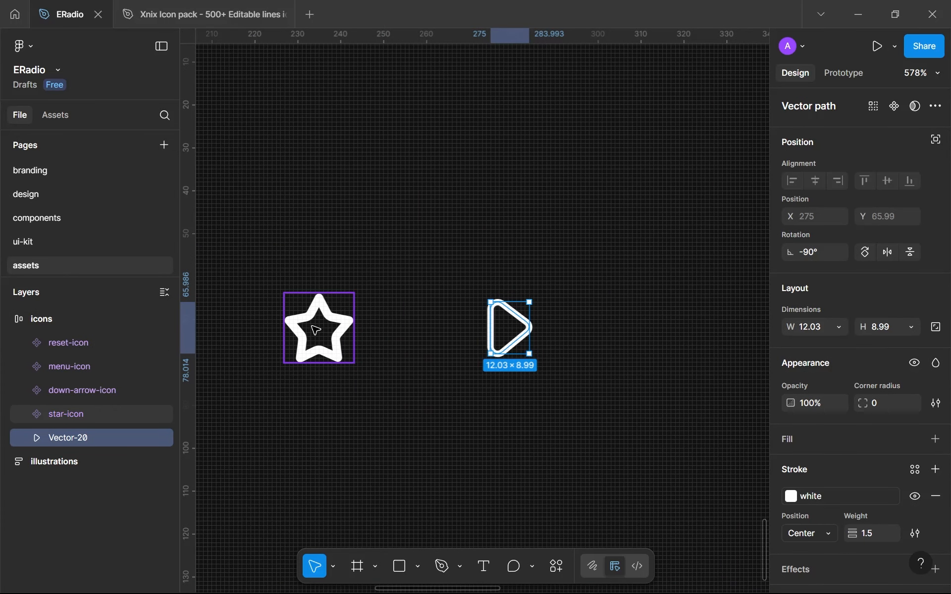
double_click(79, 435)
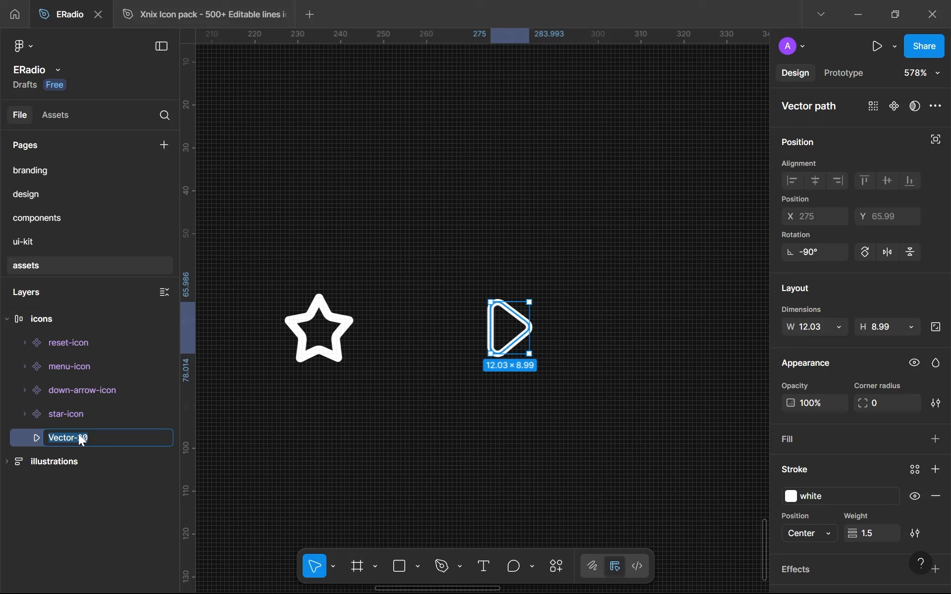
text(play-icon)
key(Return)
Remove the play-icon's stroke and give it a solid FFFFFF fill instead
click(936, 496)
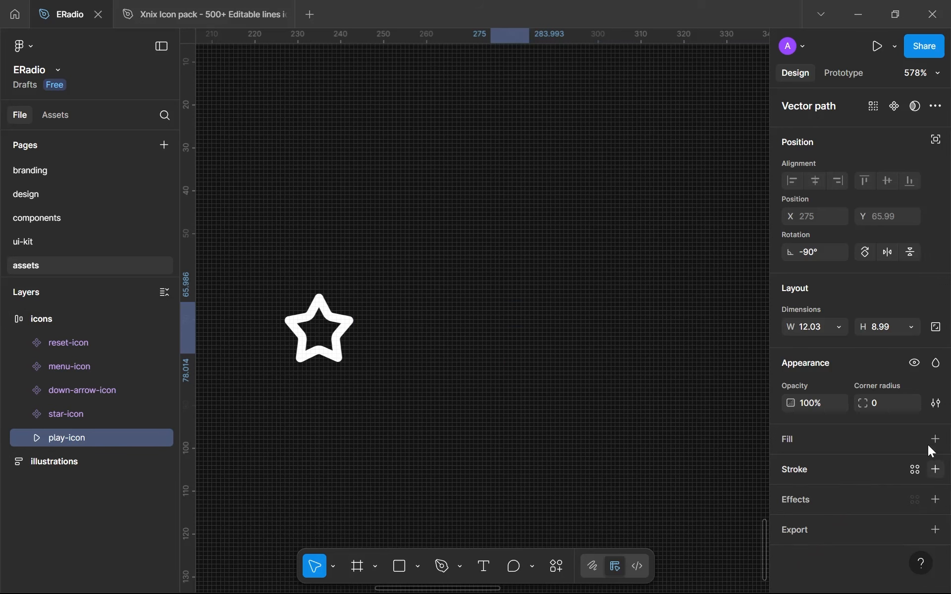
click(931, 439)
drag(657, 334, 465, 206)
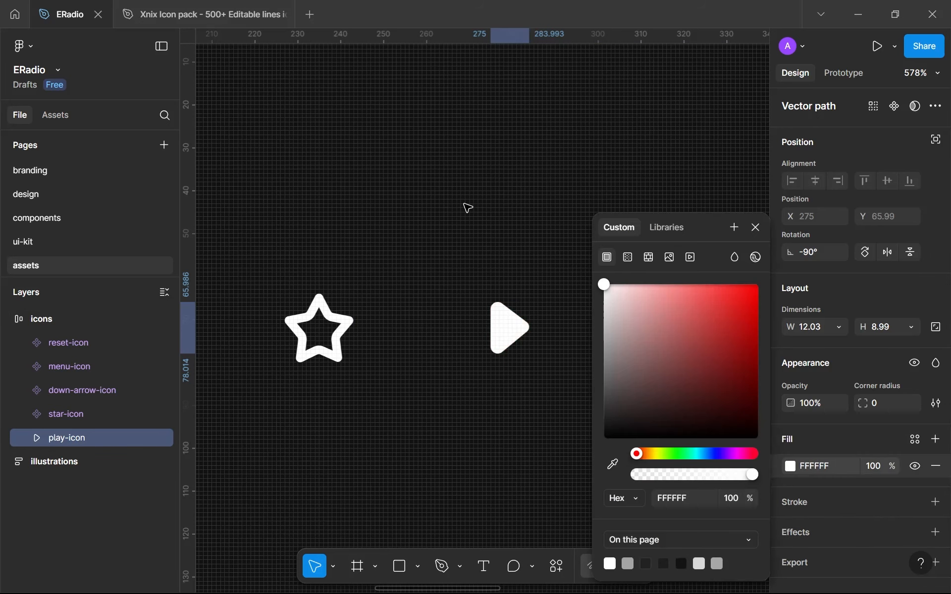
click(755, 228)
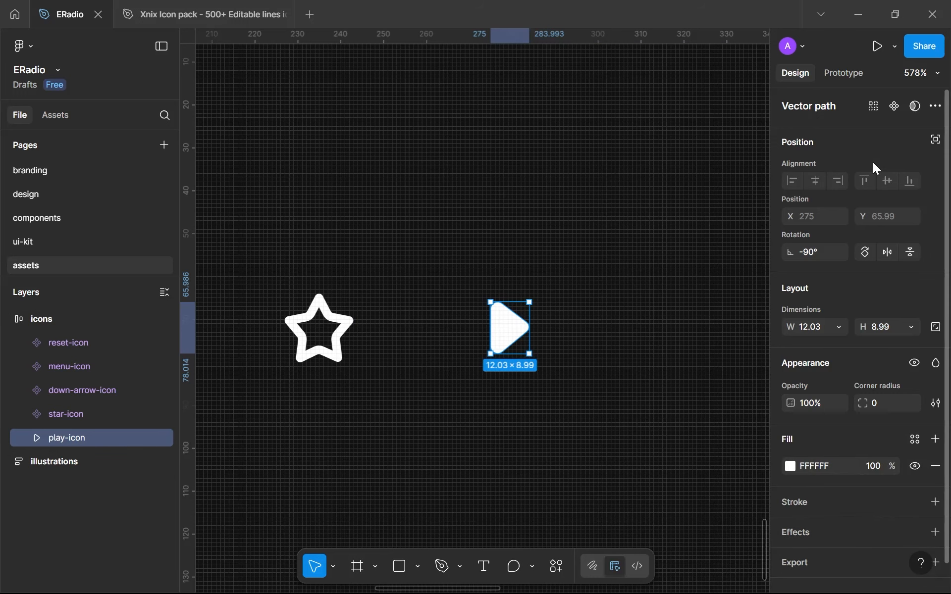
Turn play-icon into a component and set its height to 16 with the aspect ratio locked
click(893, 107)
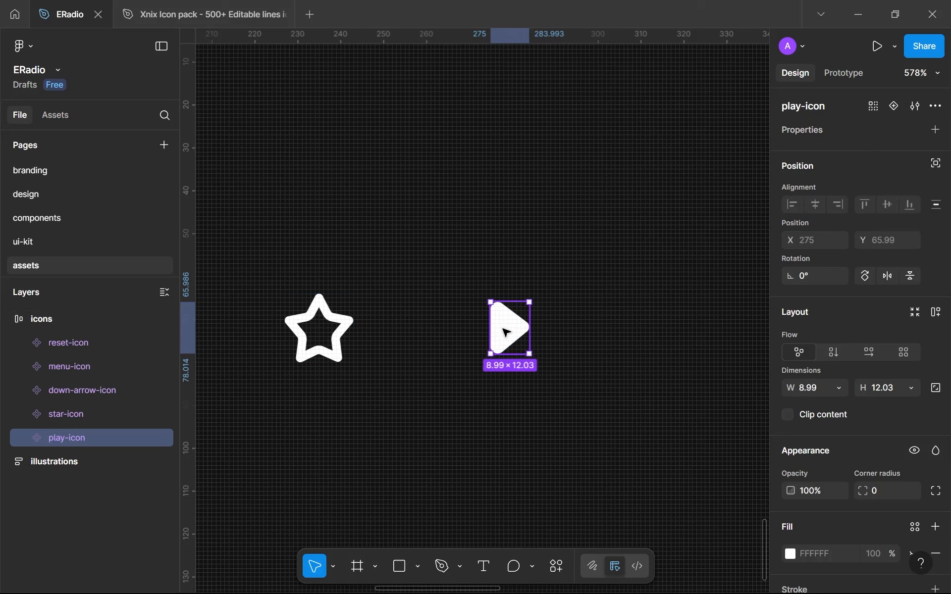
click(932, 391)
click(893, 387)
text(16)
key(Return)
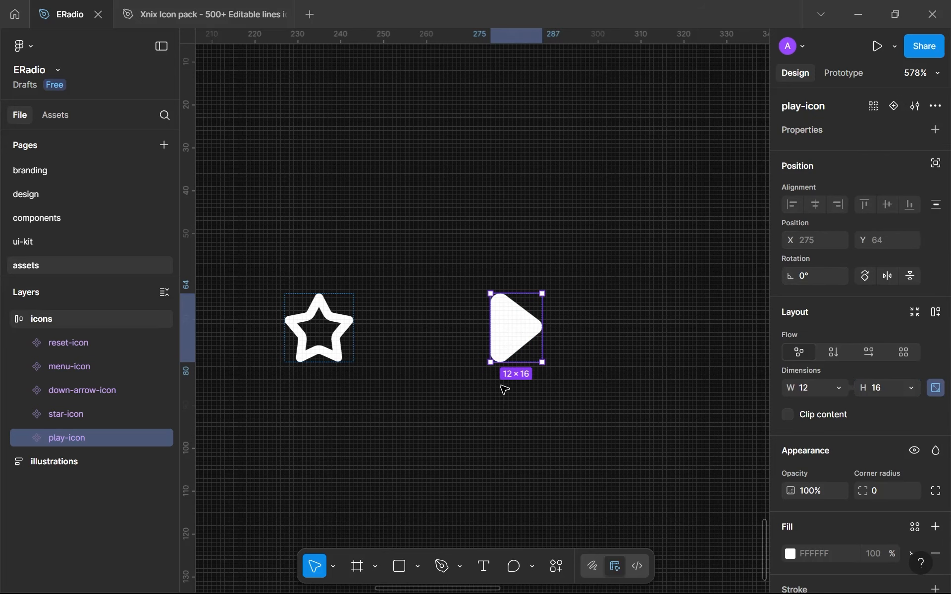
Copy the next and previous icon vectors from the Xnix icon pack's Media Player set into the icons frame on ERadio's assets page
click(201, 14)
scroll(471, 173, up, 5)
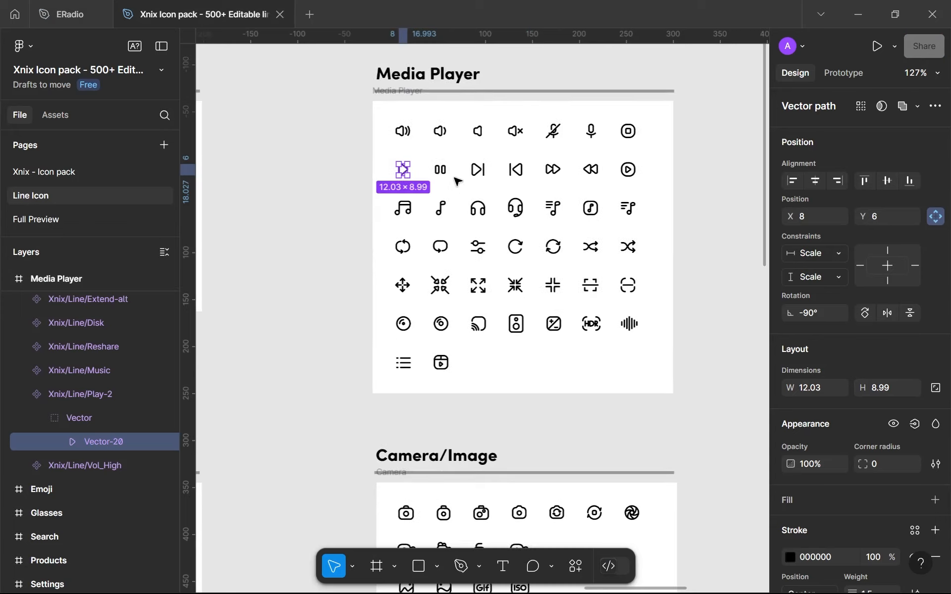
click(486, 171)
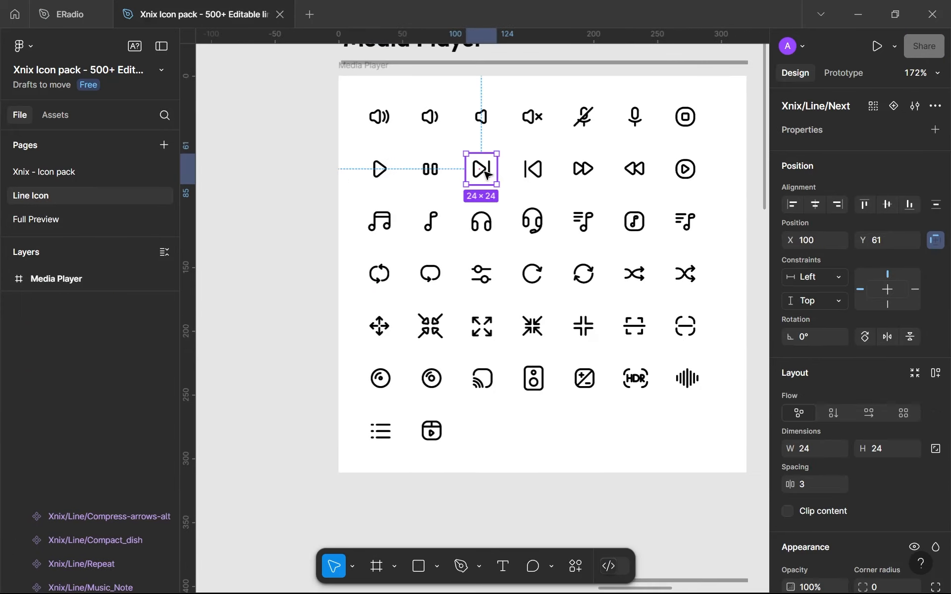
key(Return)
shift+click(530, 170)
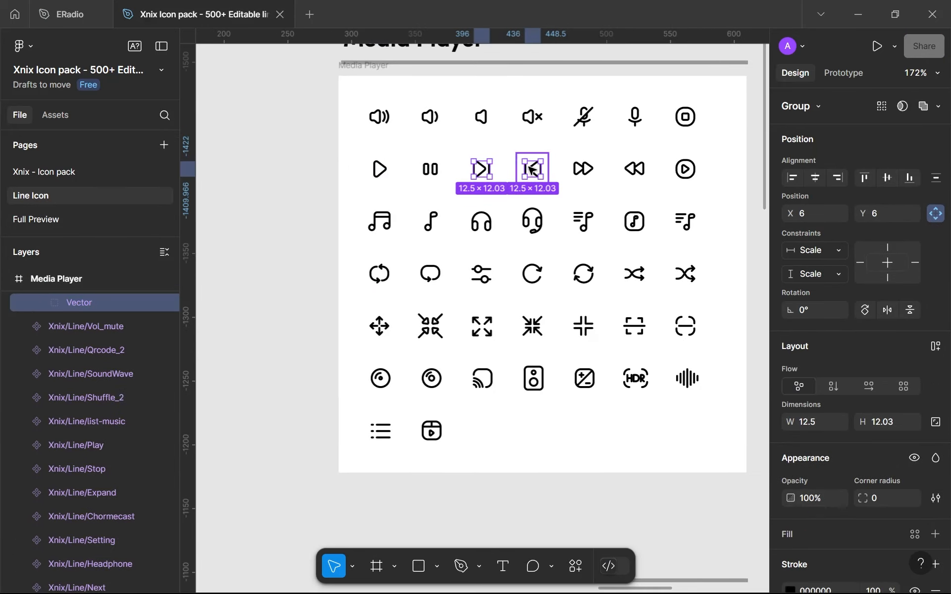
click(68, 10)
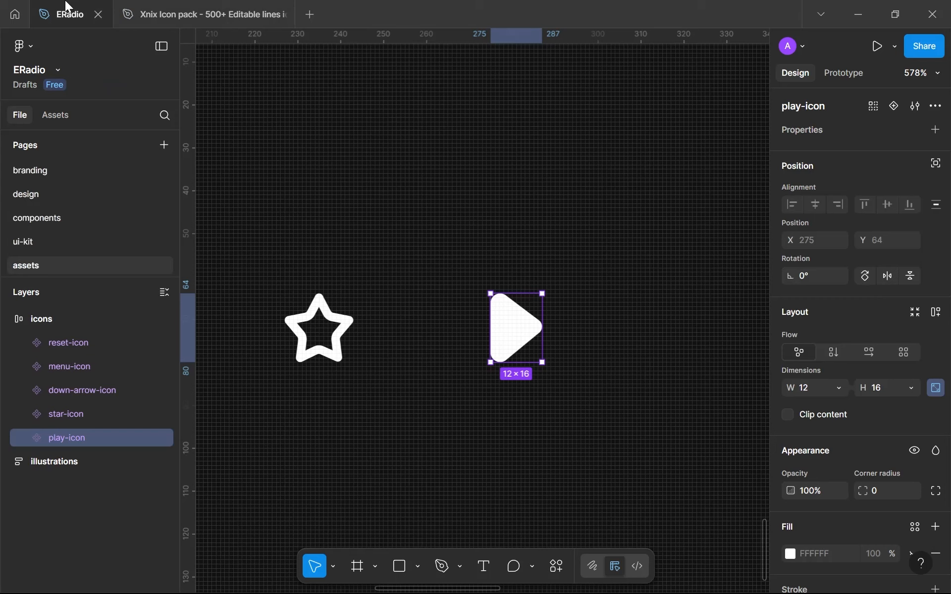
click(606, 301)
key(ctrl+v)
Try to outline the strokes of both pasted next and previous vector groups
scroll(604, 301, down, 5)
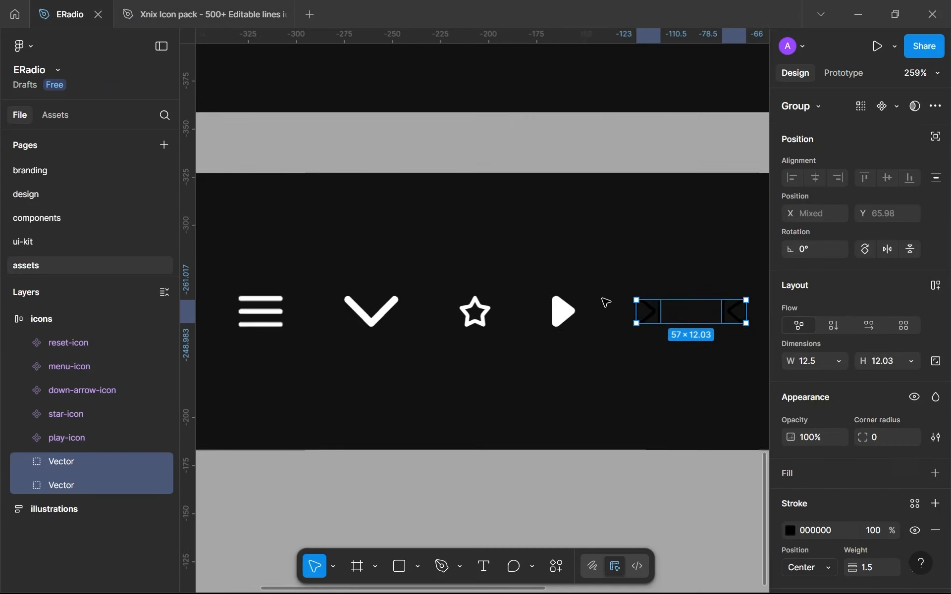
drag(604, 301, 350, 308)
scroll(402, 323, up, 5)
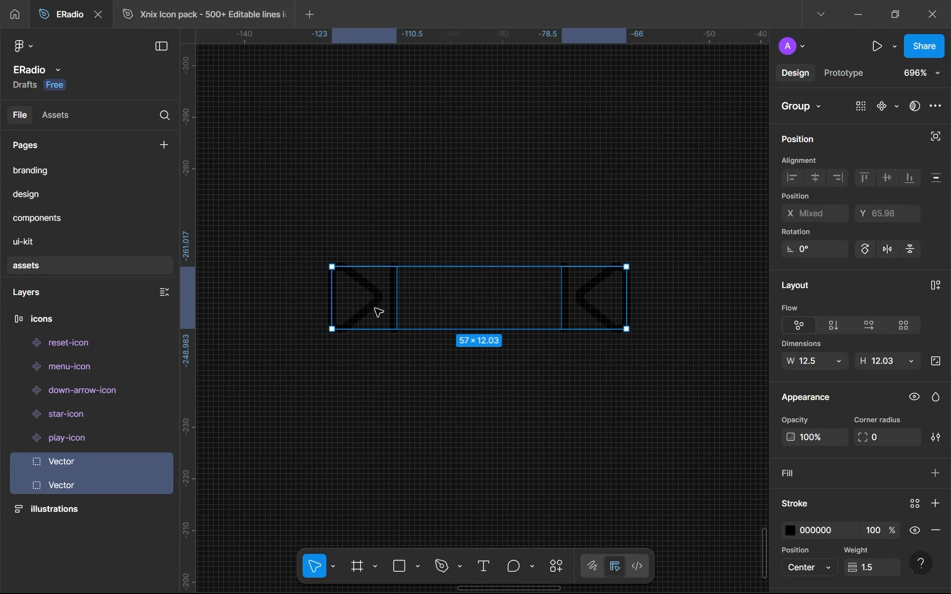
double_click(378, 312)
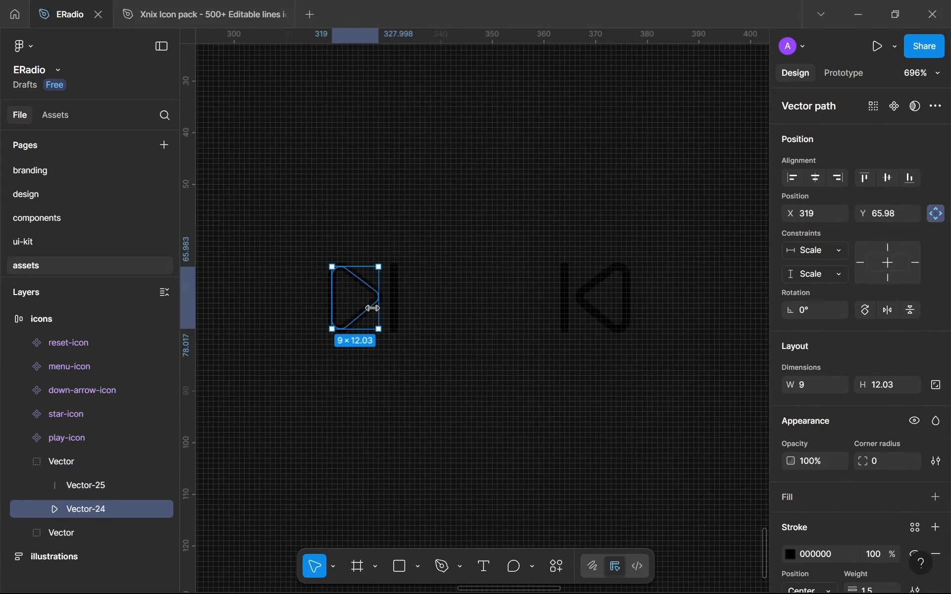
double_click(72, 462)
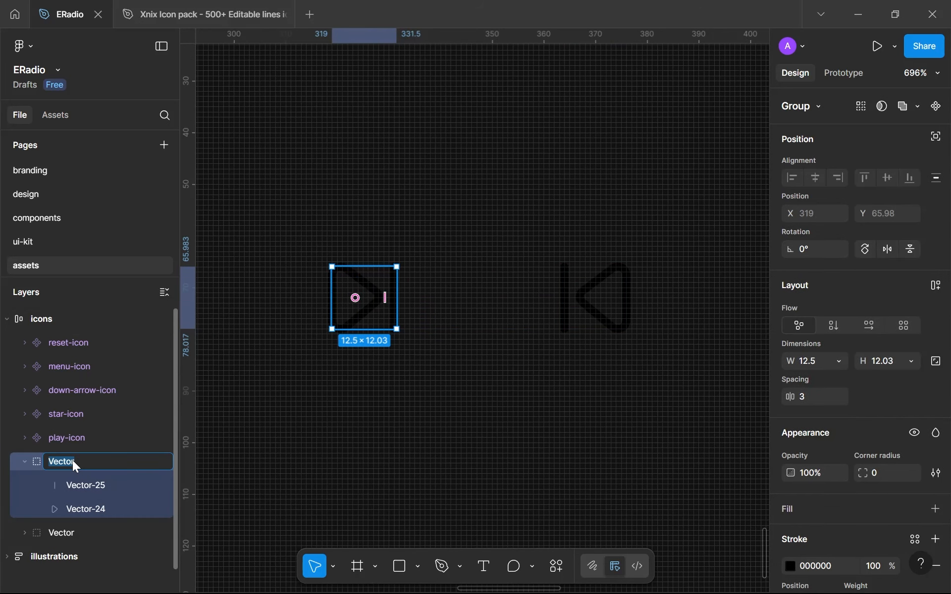
click(77, 533)
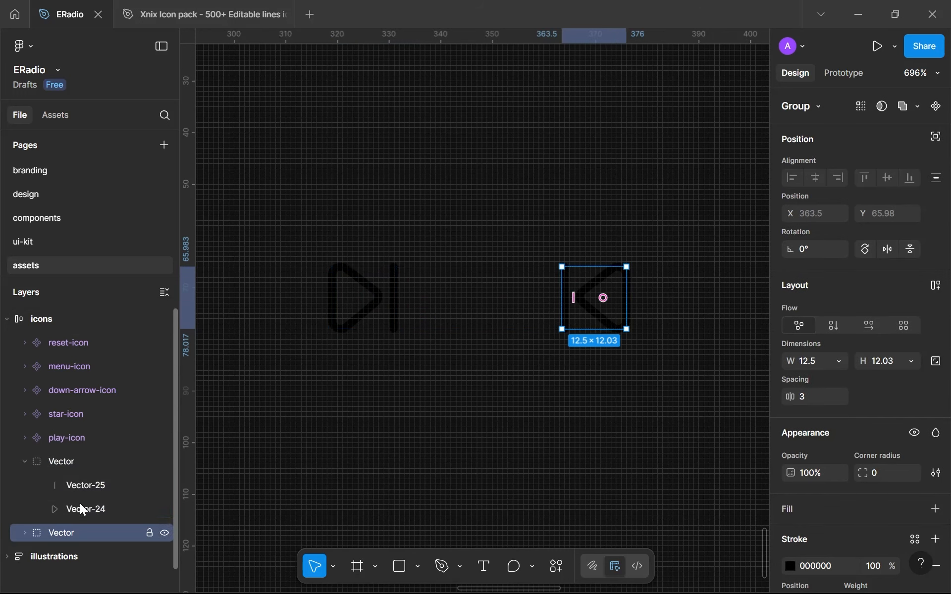
shift+click(82, 467)
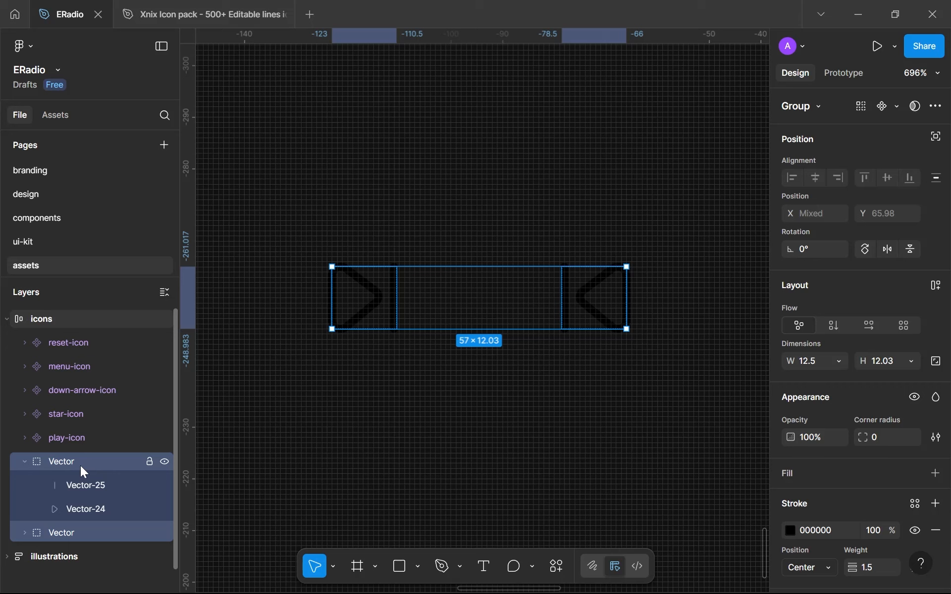
key(ctrl+alt+o)
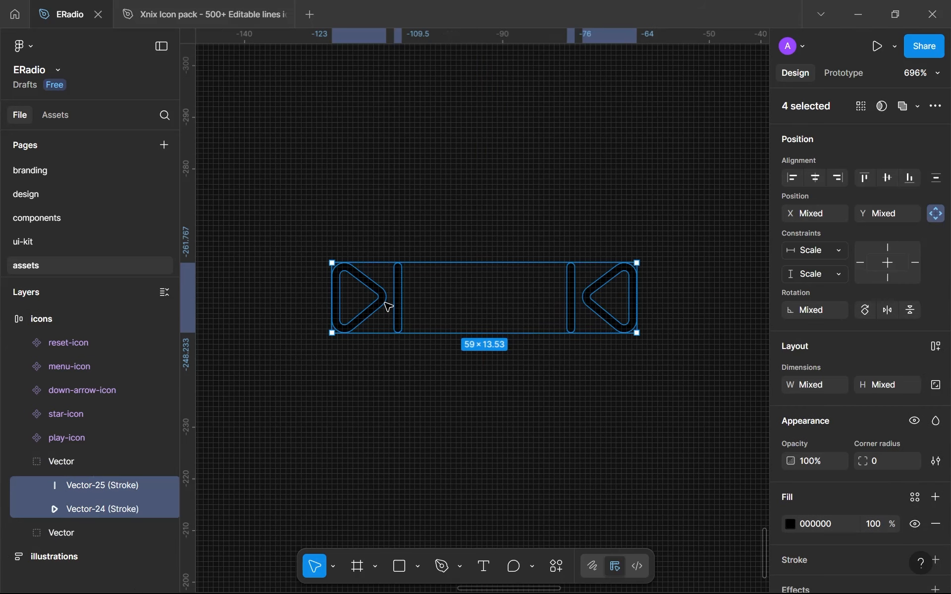
key(ctrl+z)
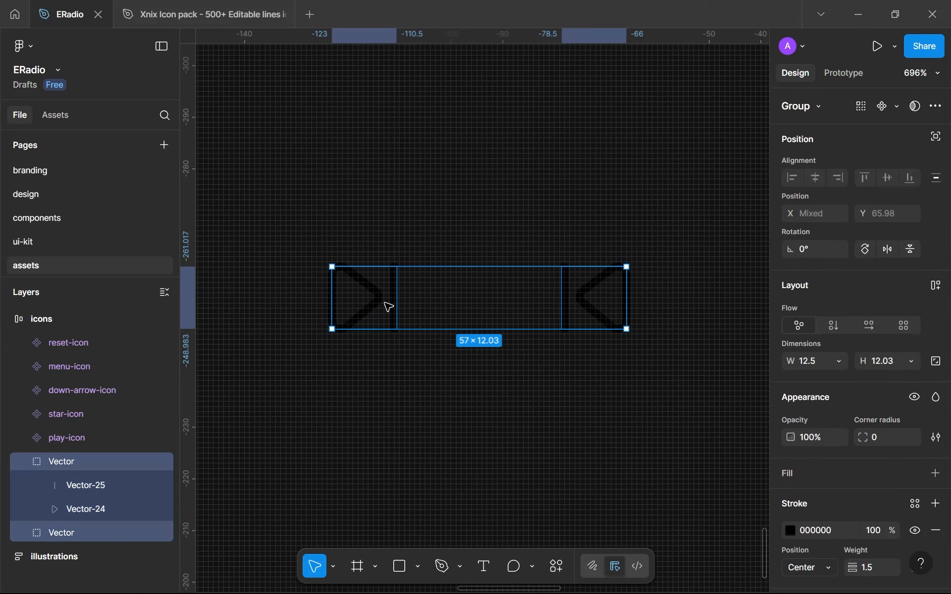
Replace the stroke of the next icon's triangle with a solid D9D9D9 fill
click(66, 459)
click(68, 509)
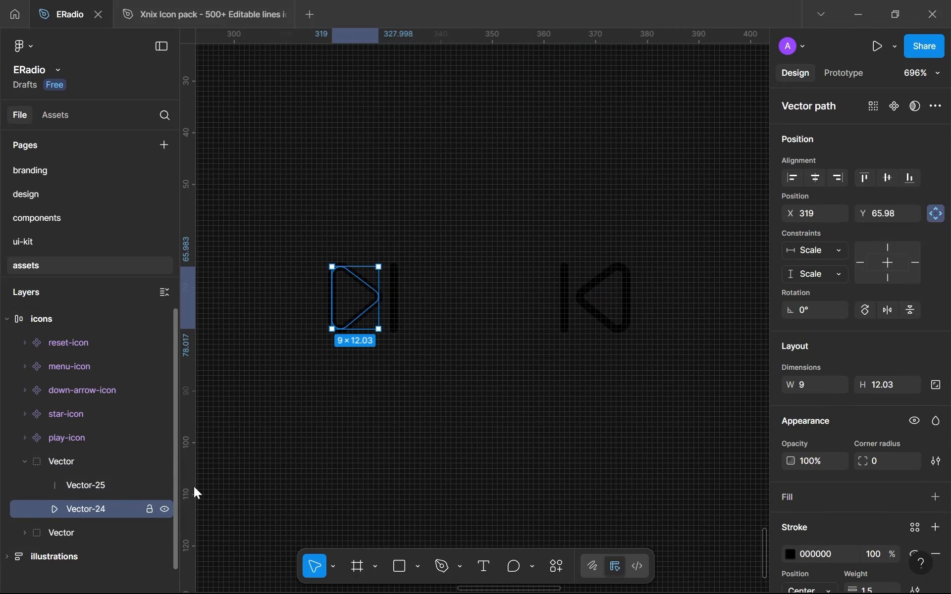
scroll(852, 488, down, 3)
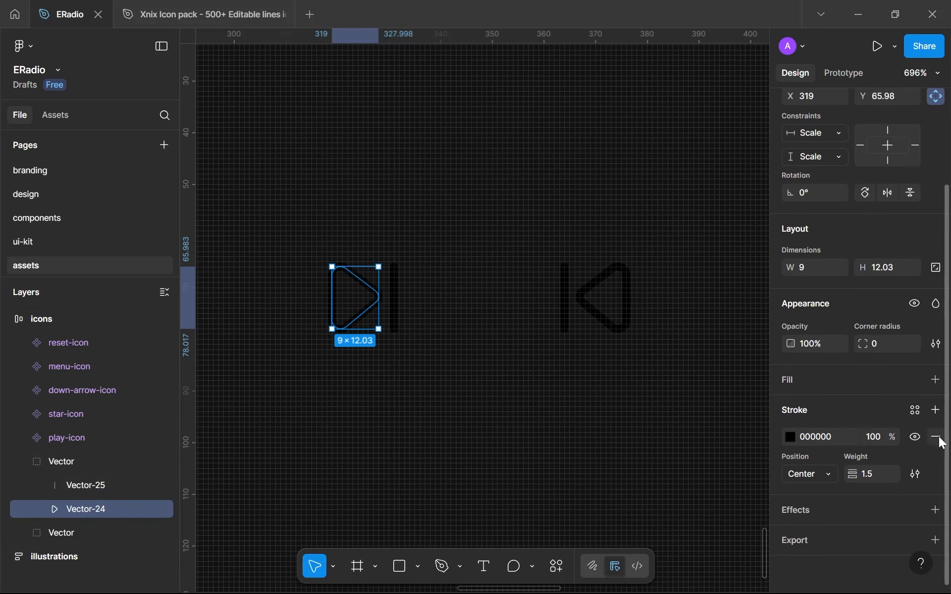
click(936, 436)
click(935, 380)
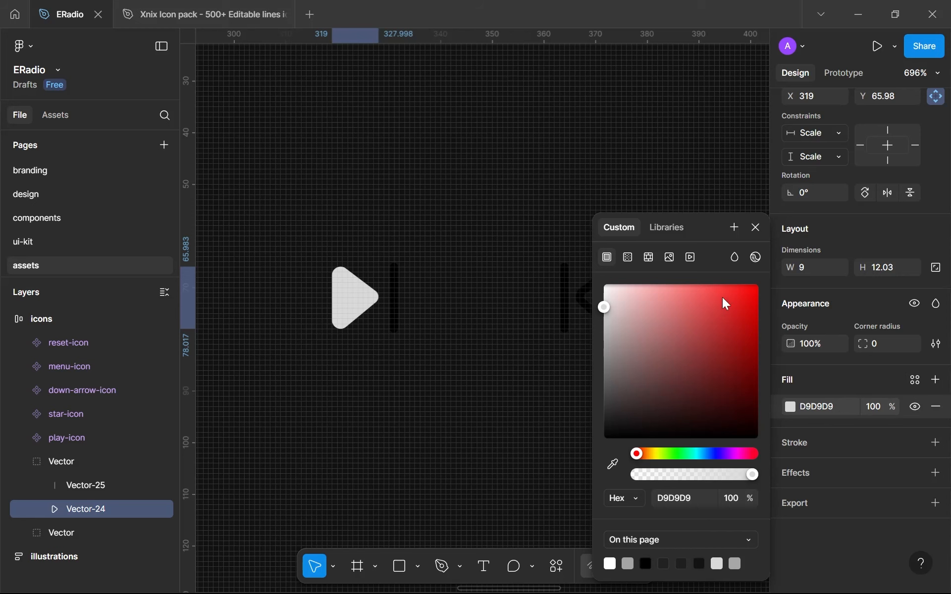
click(756, 229)
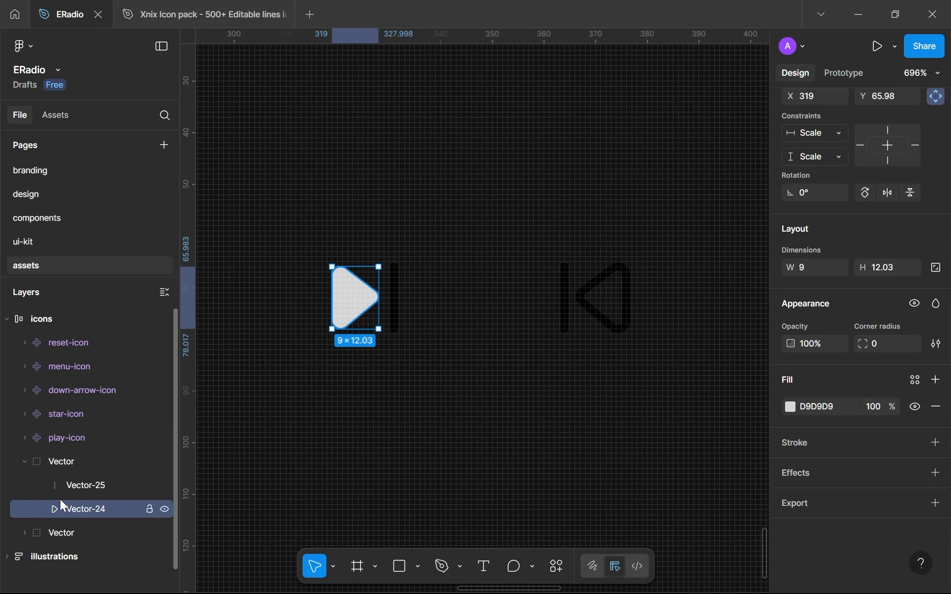
Replace the stroke of the previous icon's triangle with a solid D9D9D9 fill
click(599, 295)
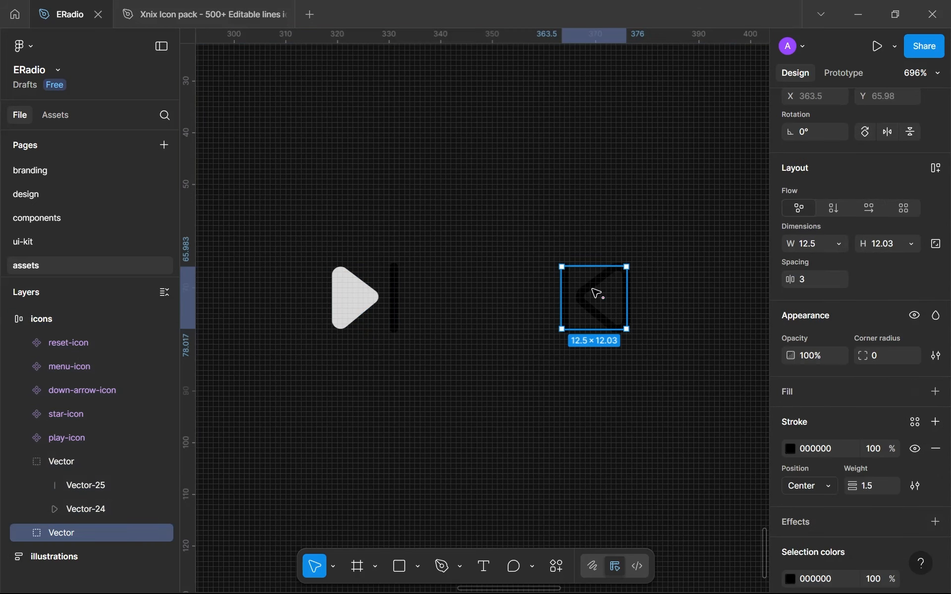
double_click(597, 293)
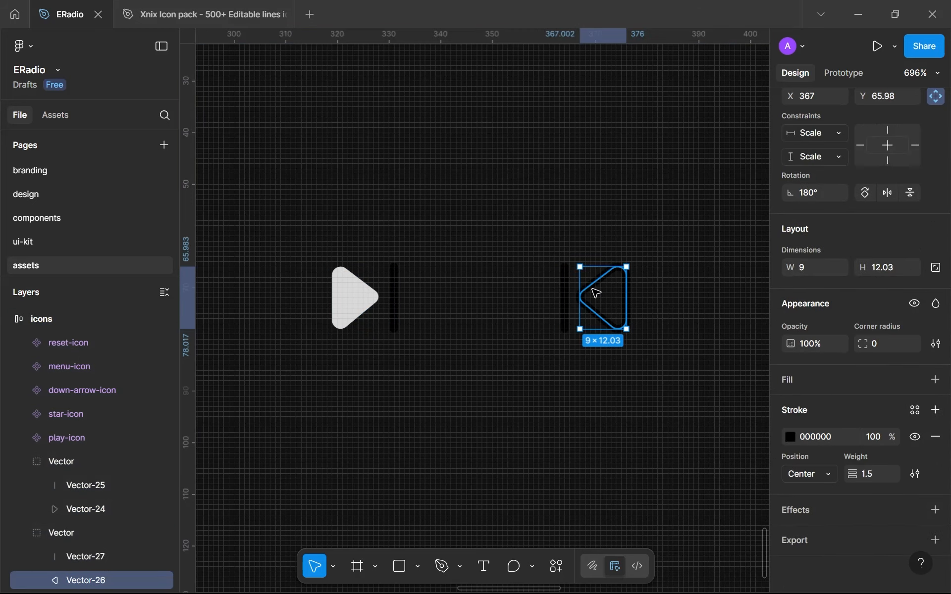
click(936, 437)
click(935, 380)
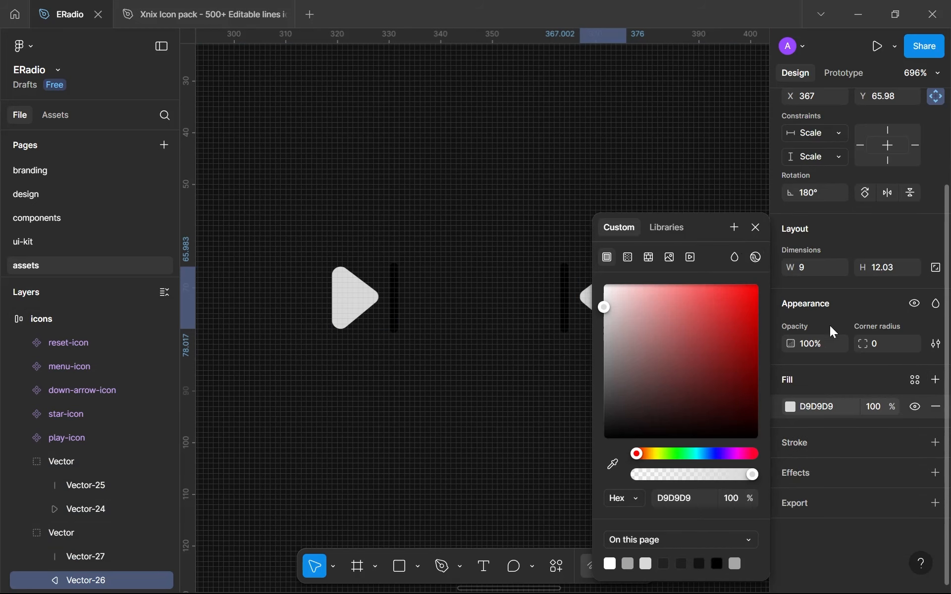
click(757, 228)
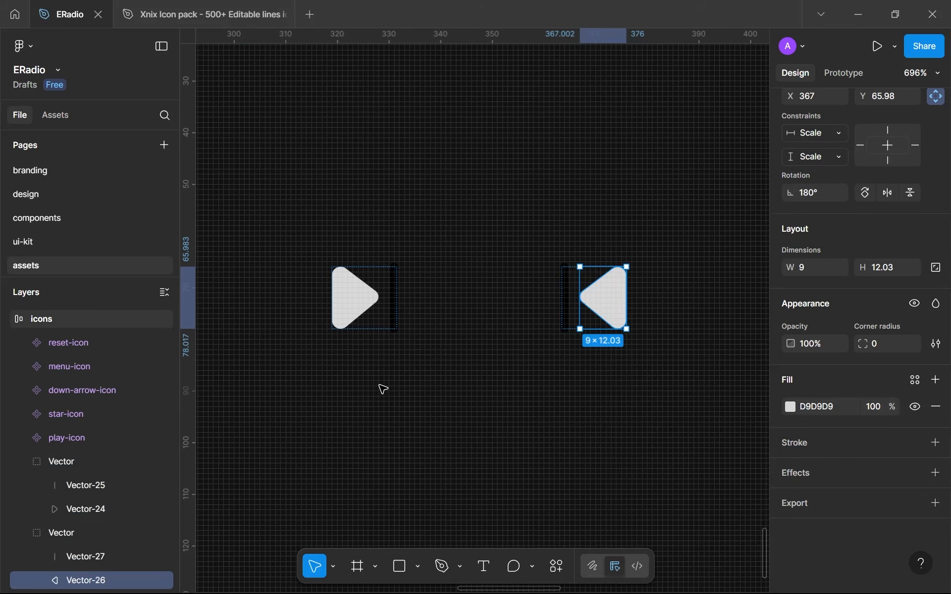
Outline the strokes of both next and previous vector groups in the icons frame
double_click(98, 455)
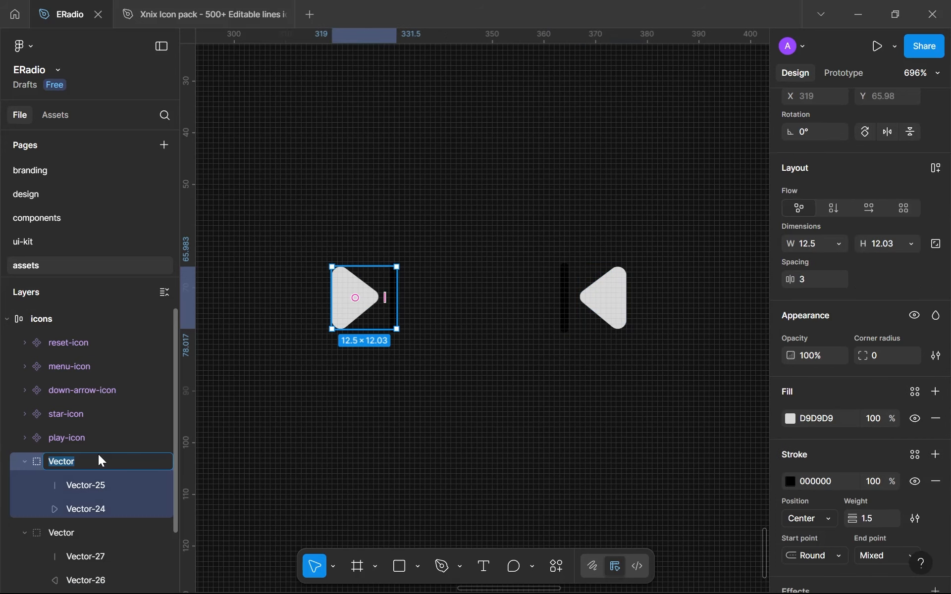
click(74, 530)
shift+click(58, 463)
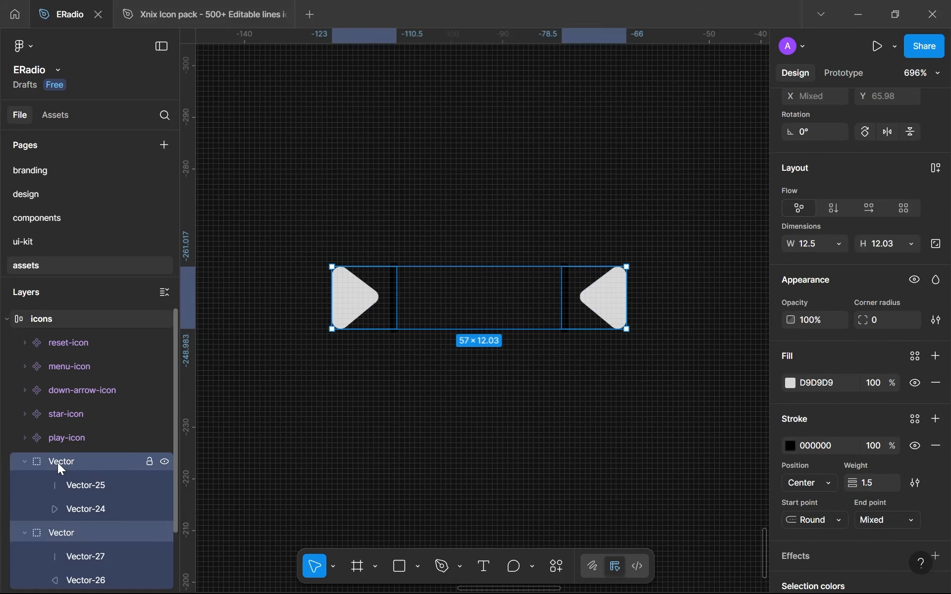
key(alt)
key(ctrl+alt+o)
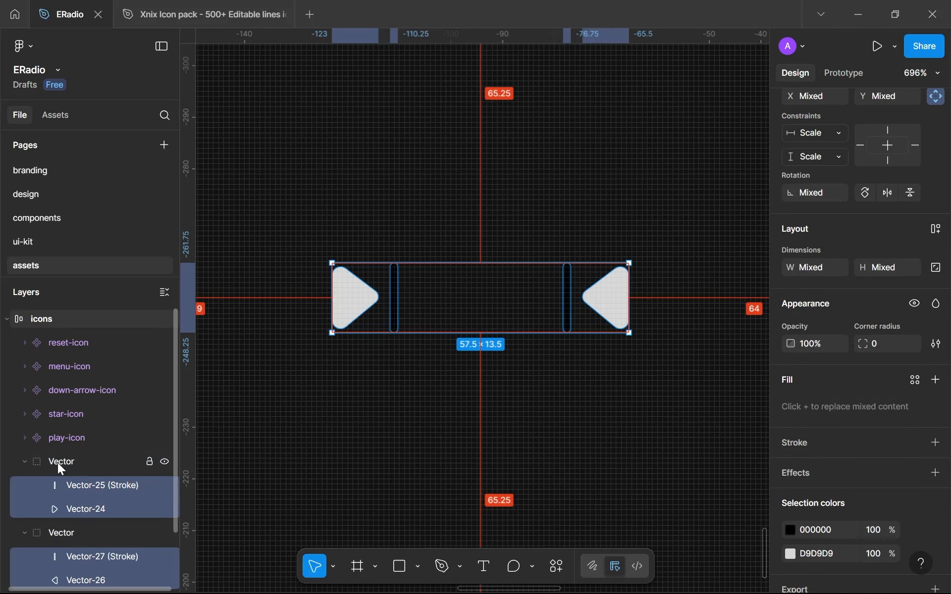
Rename the next icon's vector group as forward-icon
scroll(58, 463, down, 2)
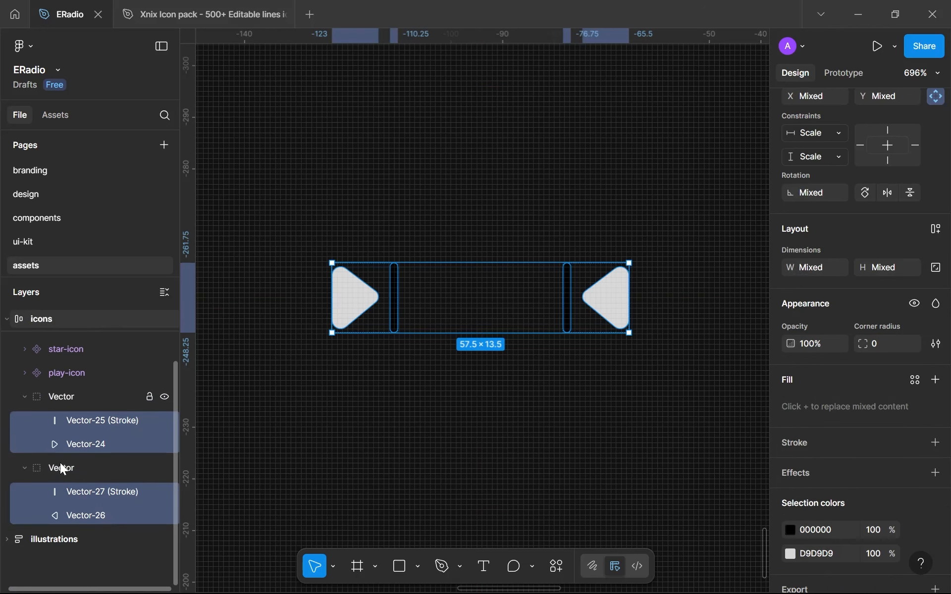
double_click(53, 398)
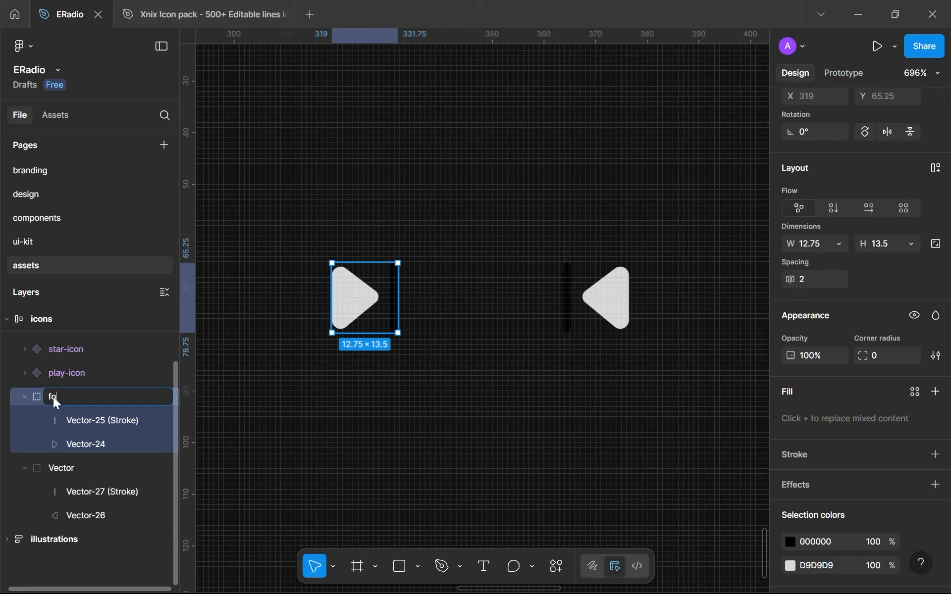
text(-icon)
key(Return)
Rename forward-icon's bar layer as line and its triangle layer as play
double_click(73, 424)
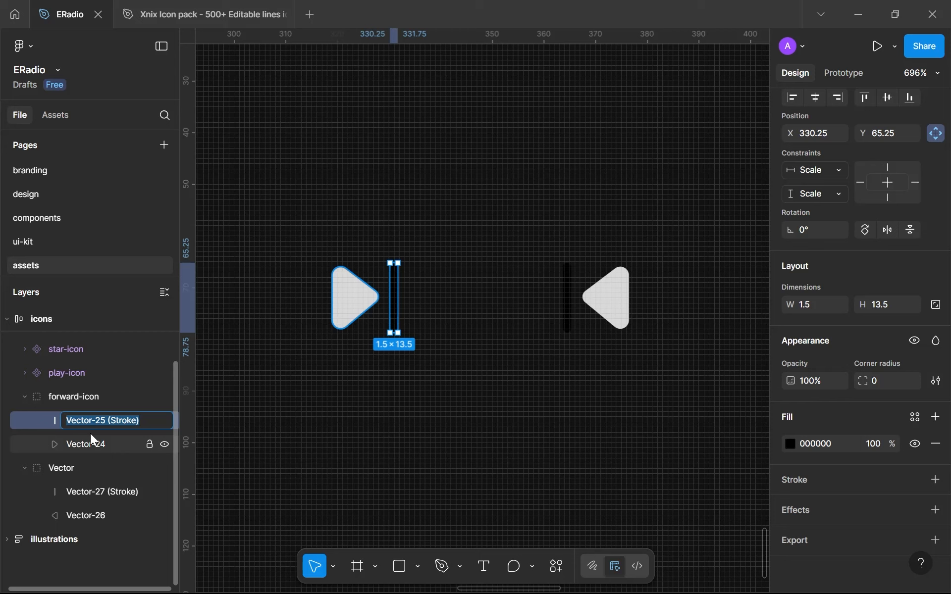
text(line)
key(Tab)
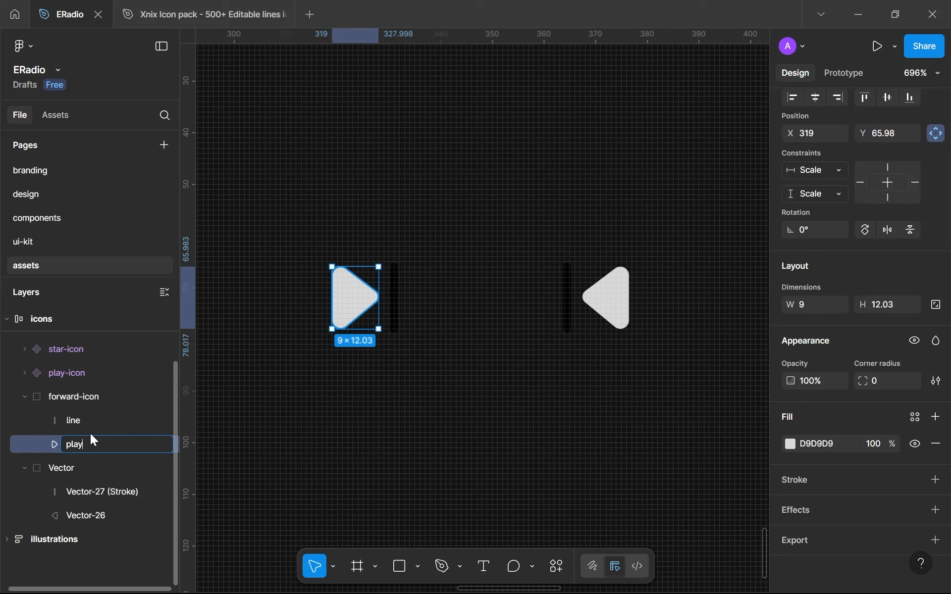
key(Return)
Rename the previous icon's bar layer as back and its triangle layer as play
click(92, 487)
double_click(92, 488)
text(line)
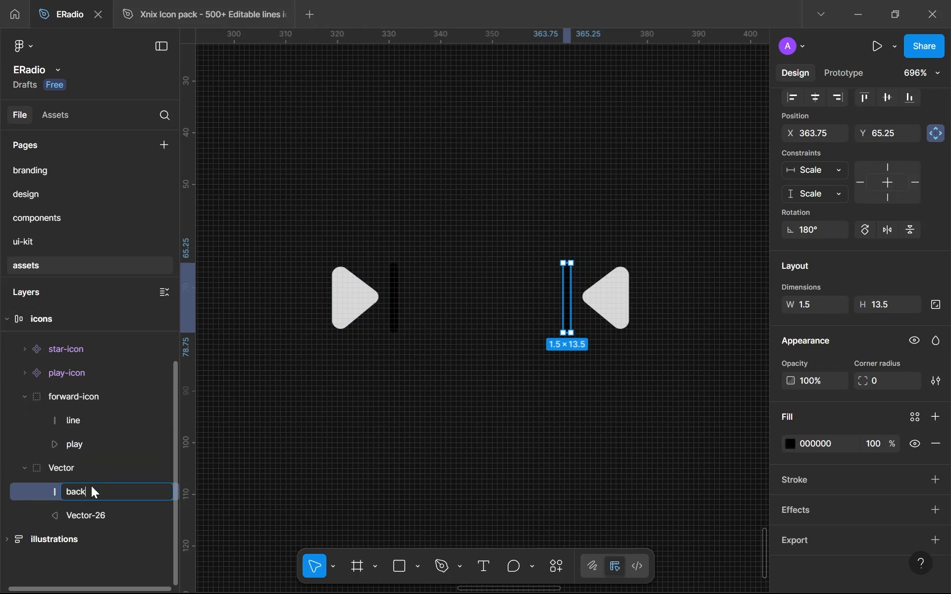
double_click(77, 514)
key(Return)
Rename forward-icon's line layer as front
double_click(94, 423)
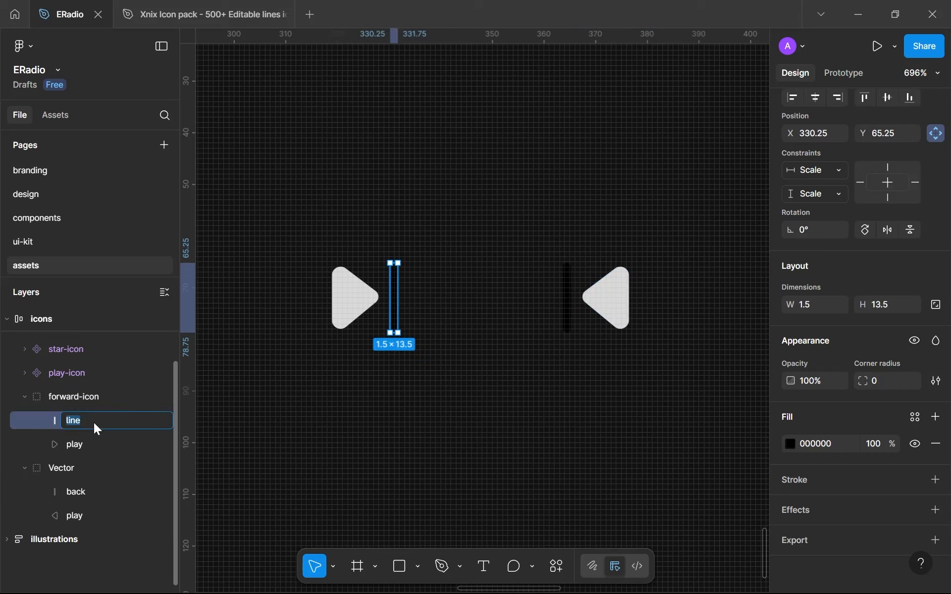
text(front)
key(Return)
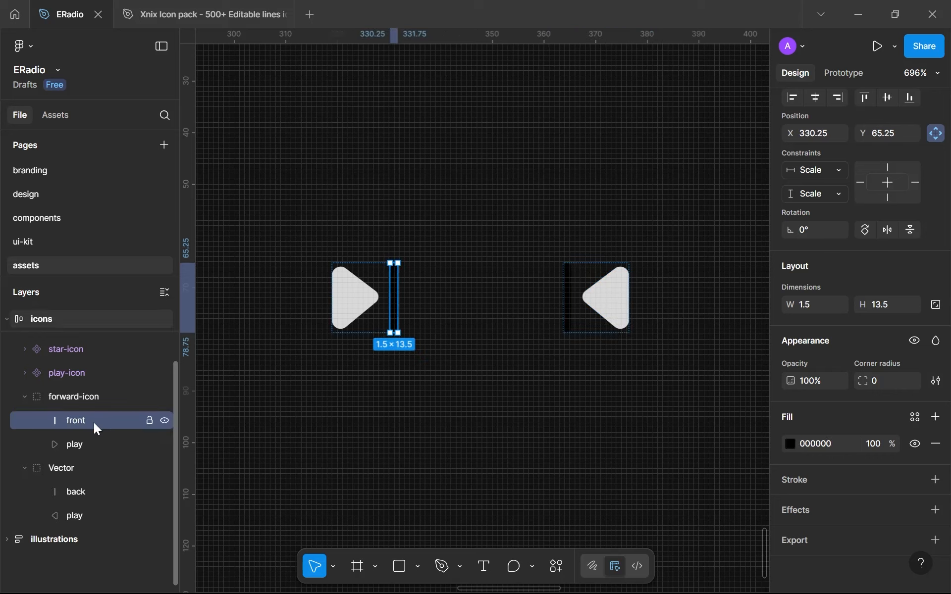
Rename the previous icon's vector group as backward-icon and collapse both icon groups in the layer list
click(60, 474)
double_click(58, 474)
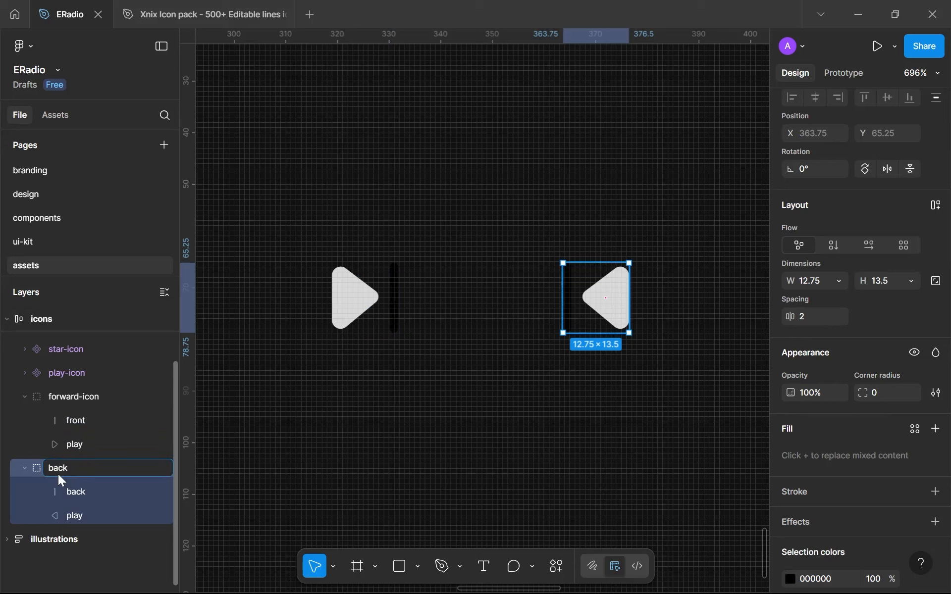
text(backward-icon)
key(Return)
click(23, 467)
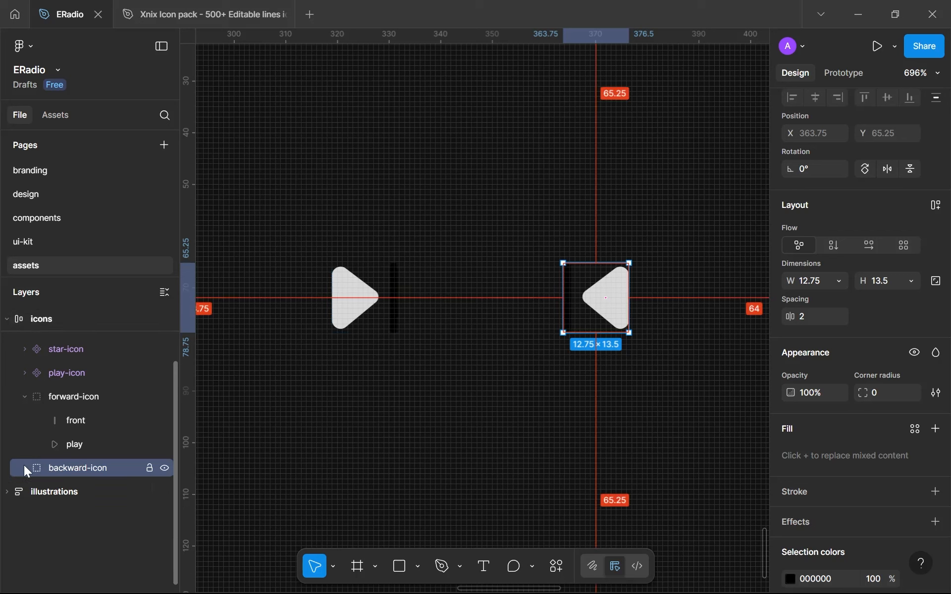
click(25, 396)
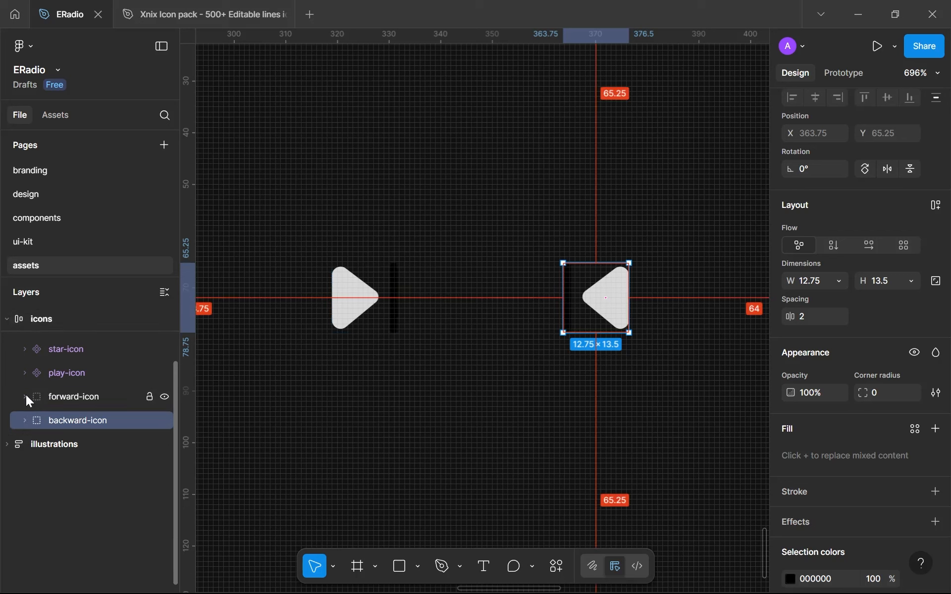
Replace the 000000 and D9D9D9 colours of forward-icon and backward-icon with the white library colour
shift+click(350, 304)
scroll(857, 458, down, 2)
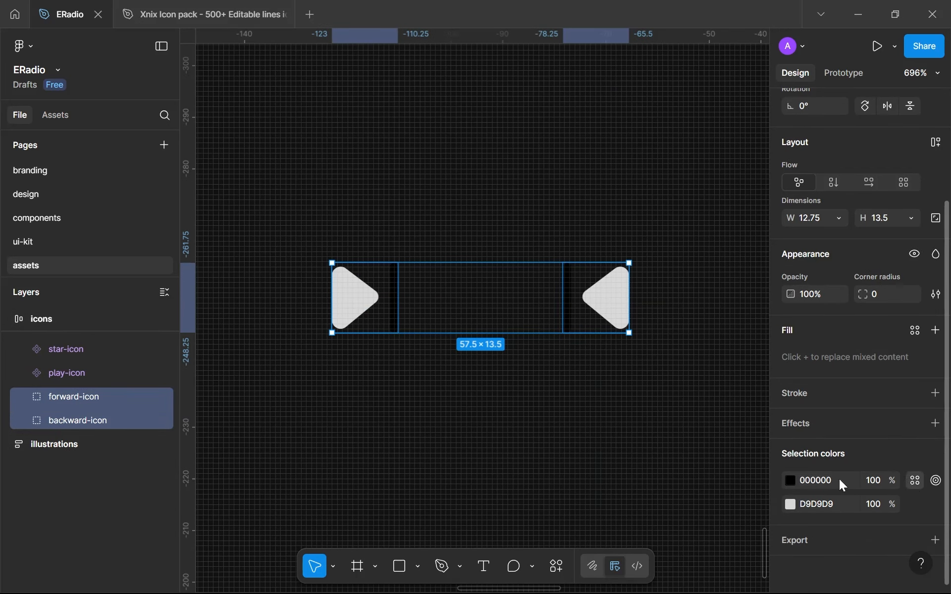
click(915, 480)
click(644, 381)
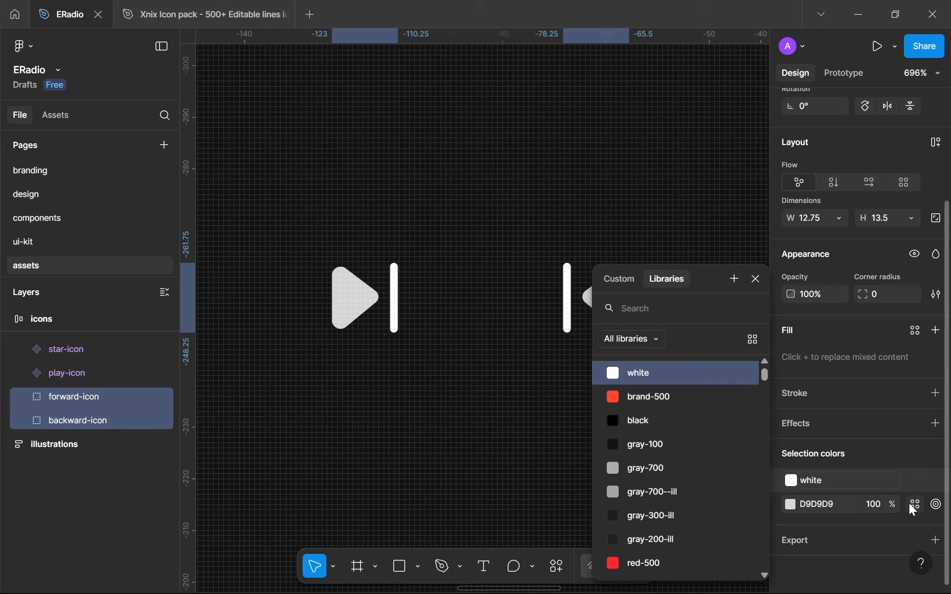
click(914, 505)
click(662, 380)
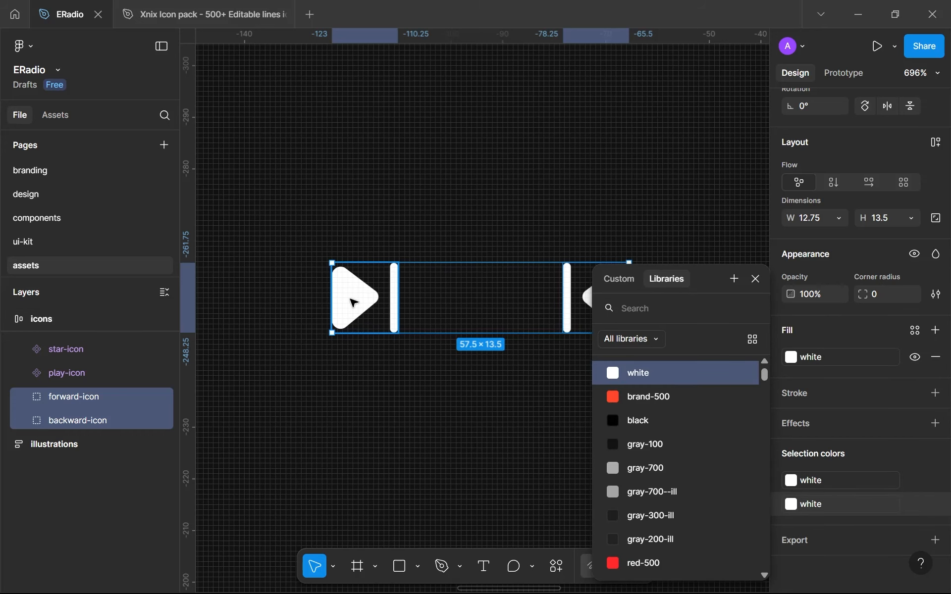
Turn the forward-icon and backward-icon groups into separate components
click(355, 299)
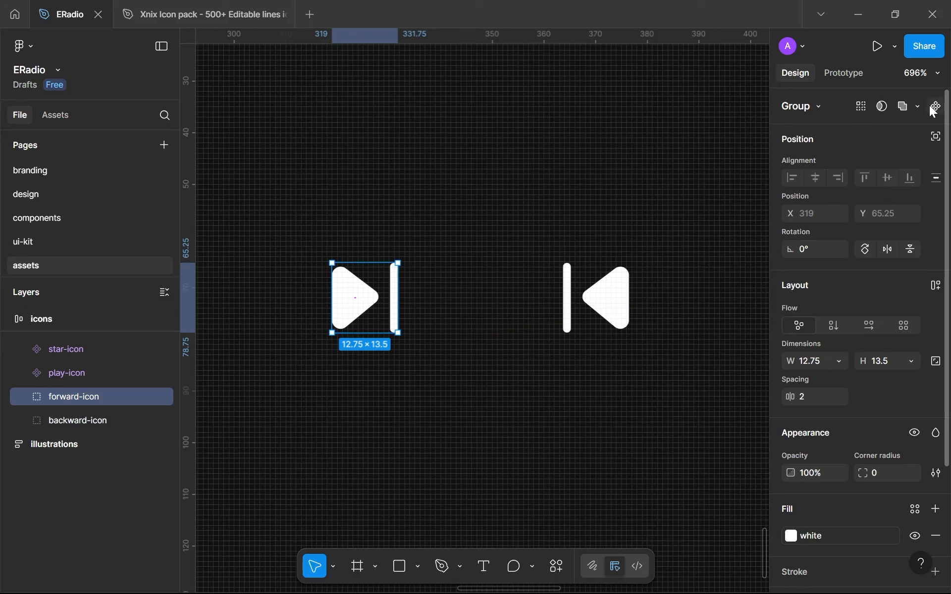
click(935, 106)
click(597, 299)
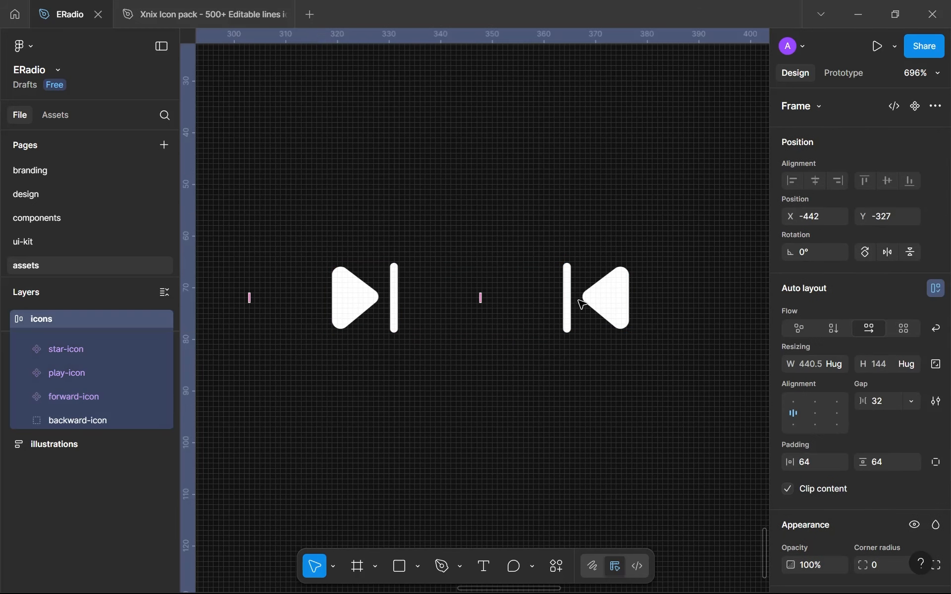
click(592, 313)
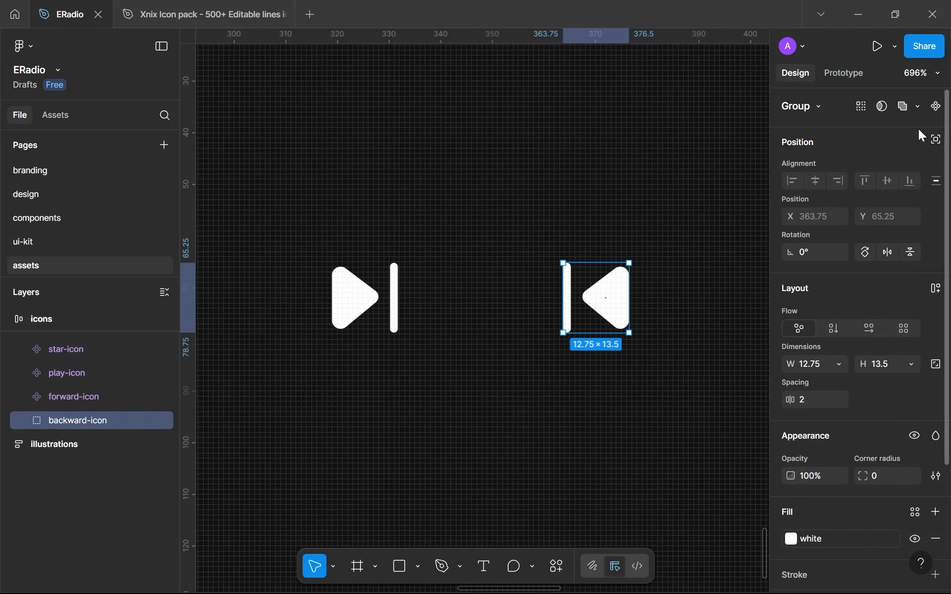
click(935, 107)
Copy the play-icon component onto the design page's home screen and place it below the frequency bars at about X 180, Y 679
drag(367, 340, 574, 325)
drag(498, 320, 440, 320)
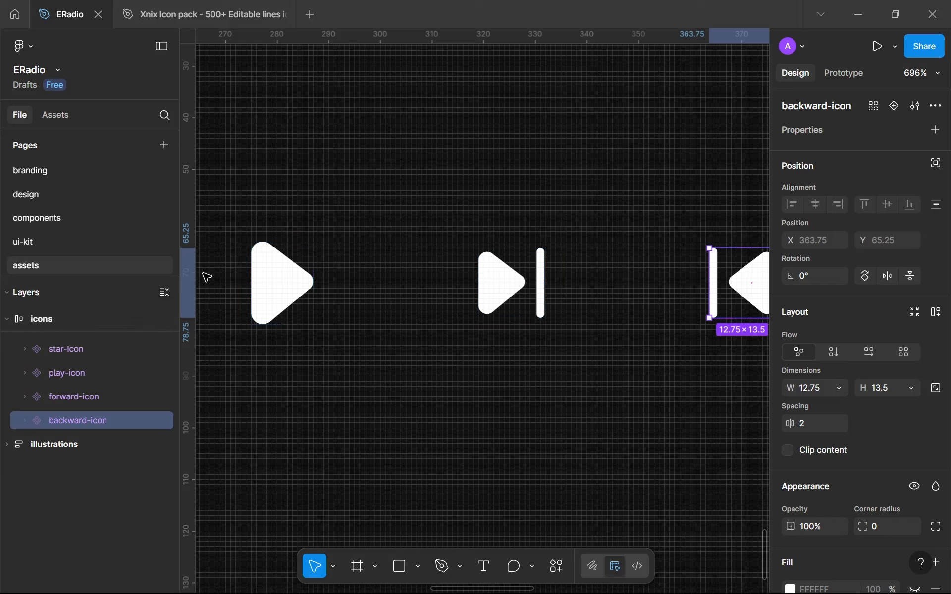
click(300, 293)
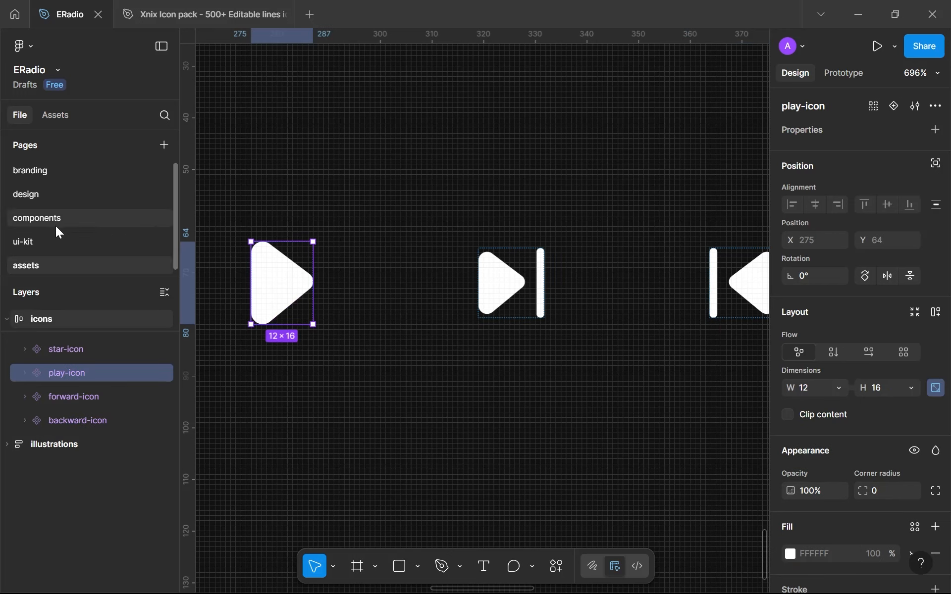
click(52, 193)
scroll(388, 331, down, 5)
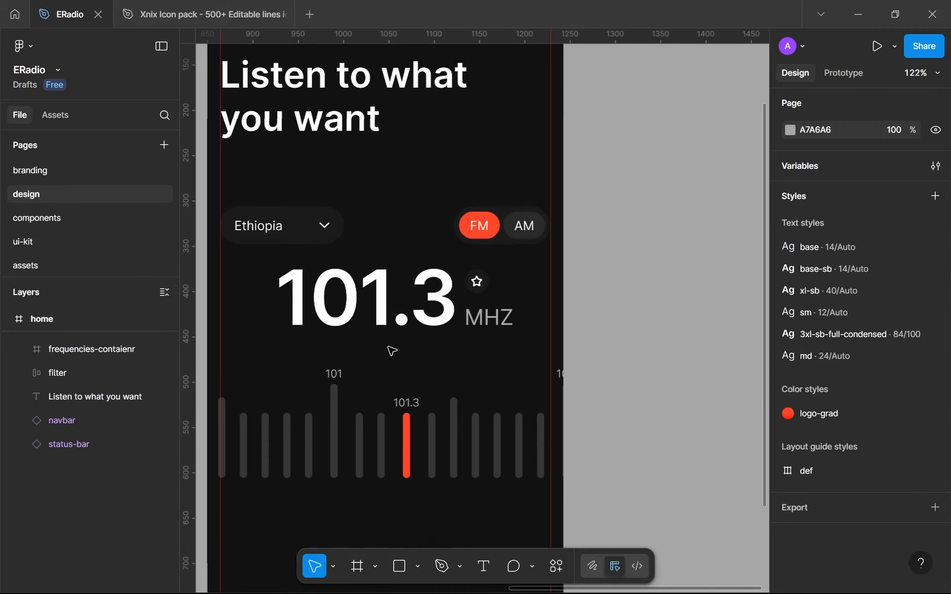
scroll(392, 350, down, 5)
scroll(416, 327, up, 3)
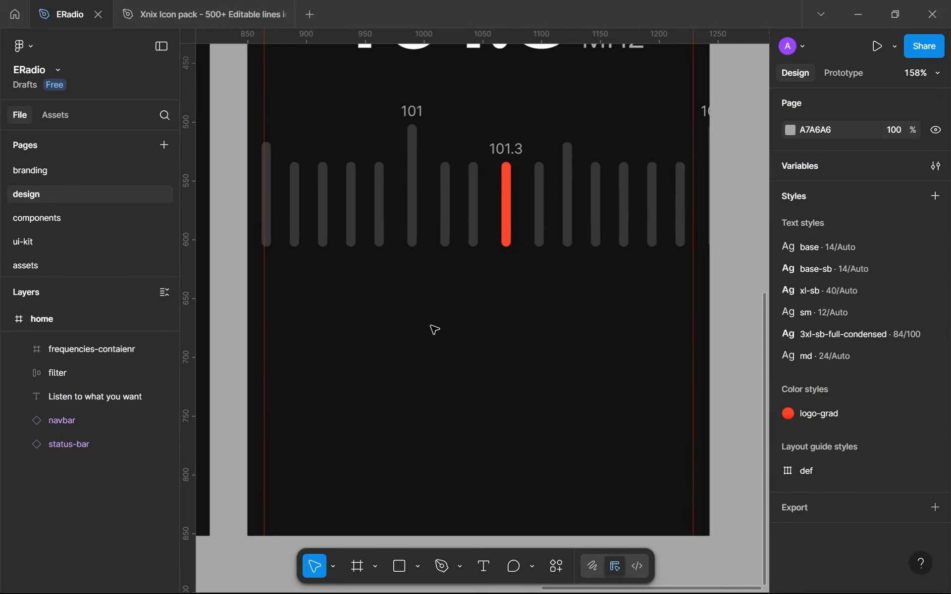
scroll(434, 330, up, 2)
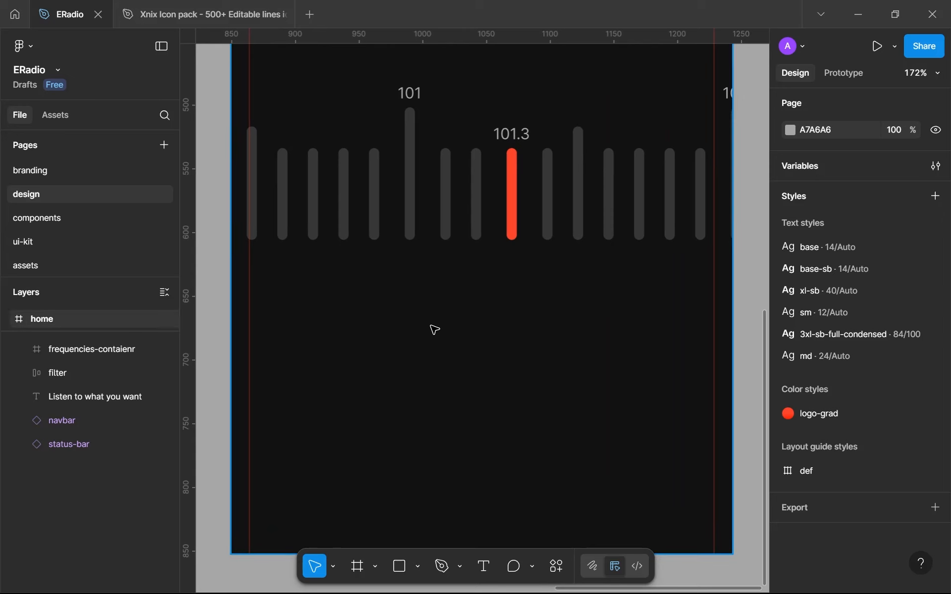
key(ctrl+v)
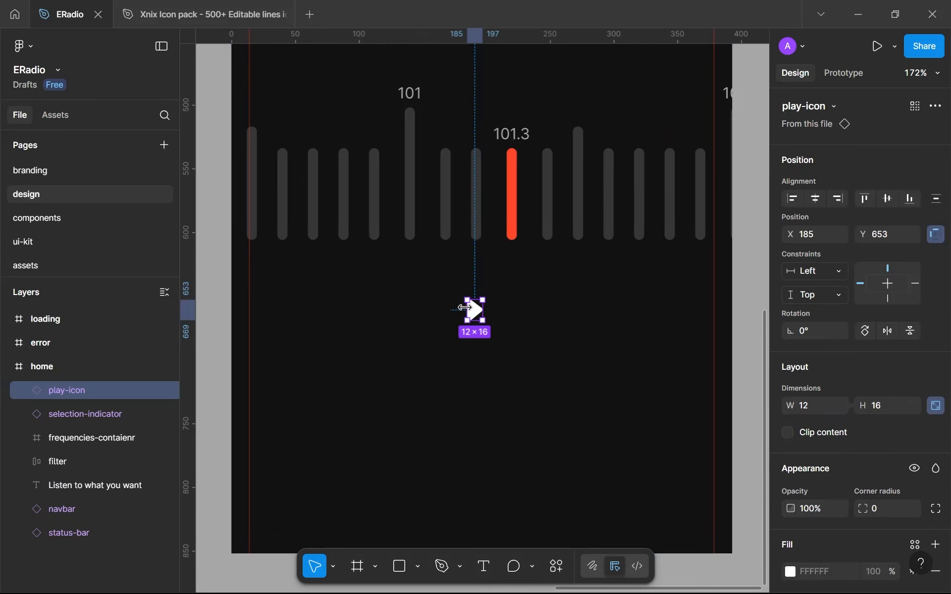
drag(478, 316, 471, 349)
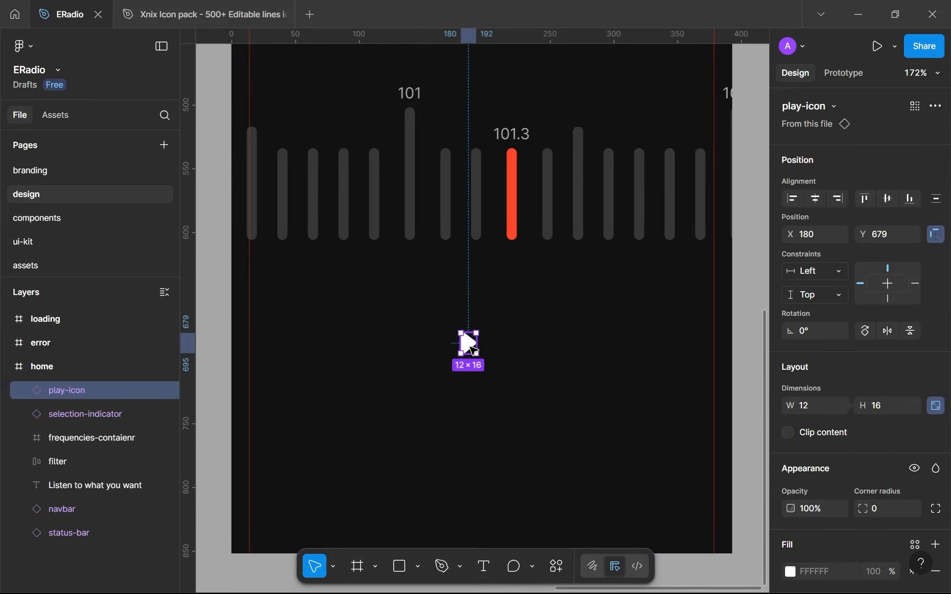
Wrap the pasted play icon in an auto layout frame and name it play-cta
key(shift+a)
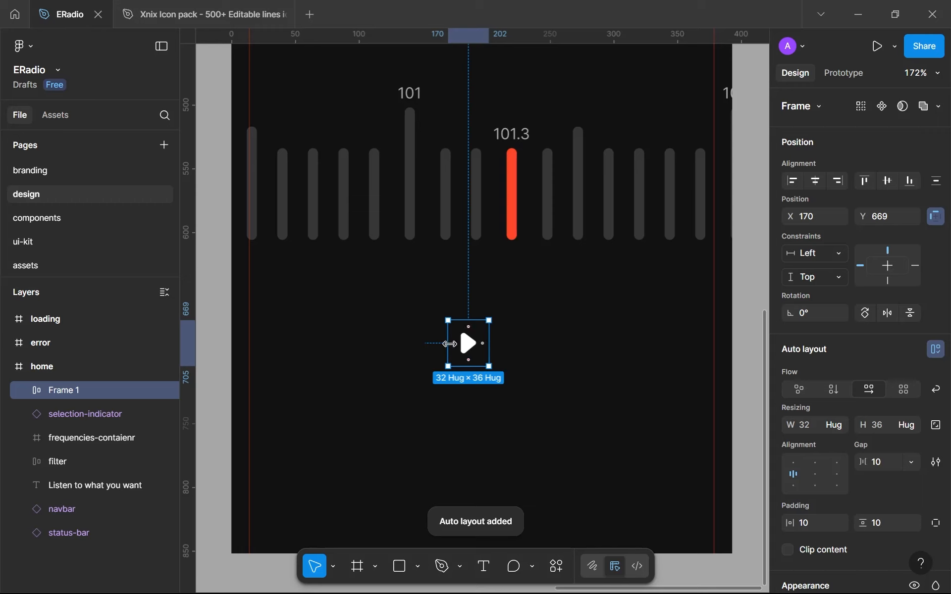
double_click(71, 387)
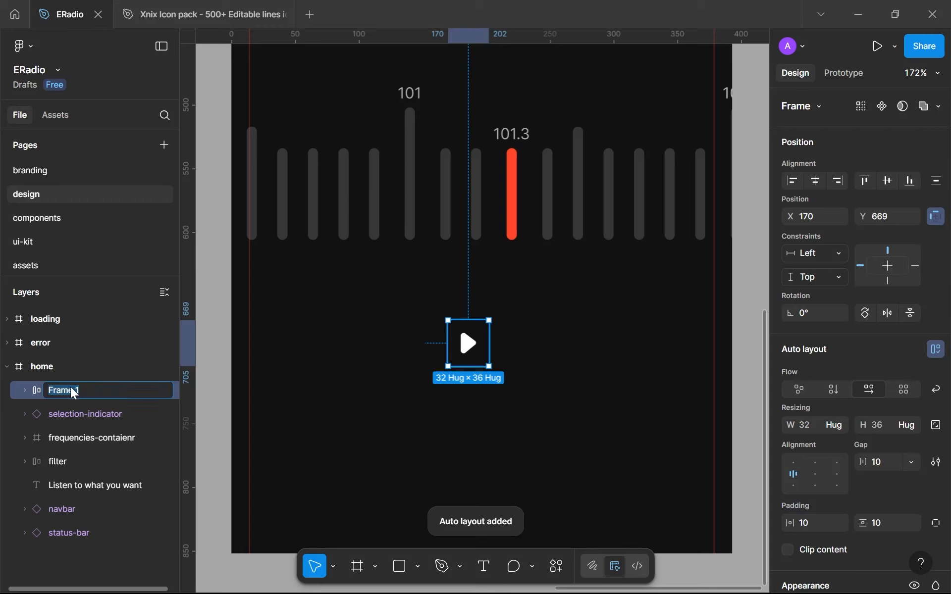
text(pla)
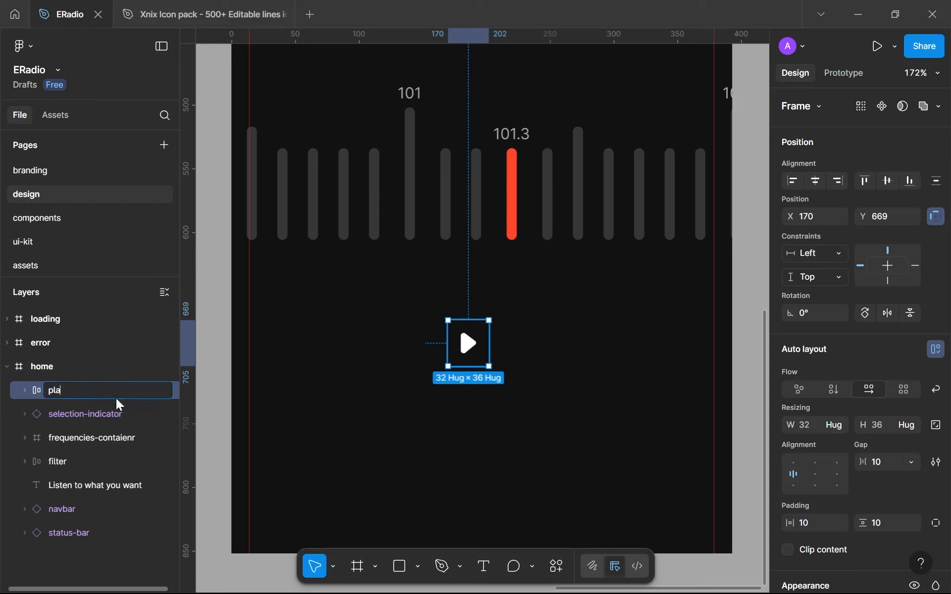
text(y-cta)
key(Return)
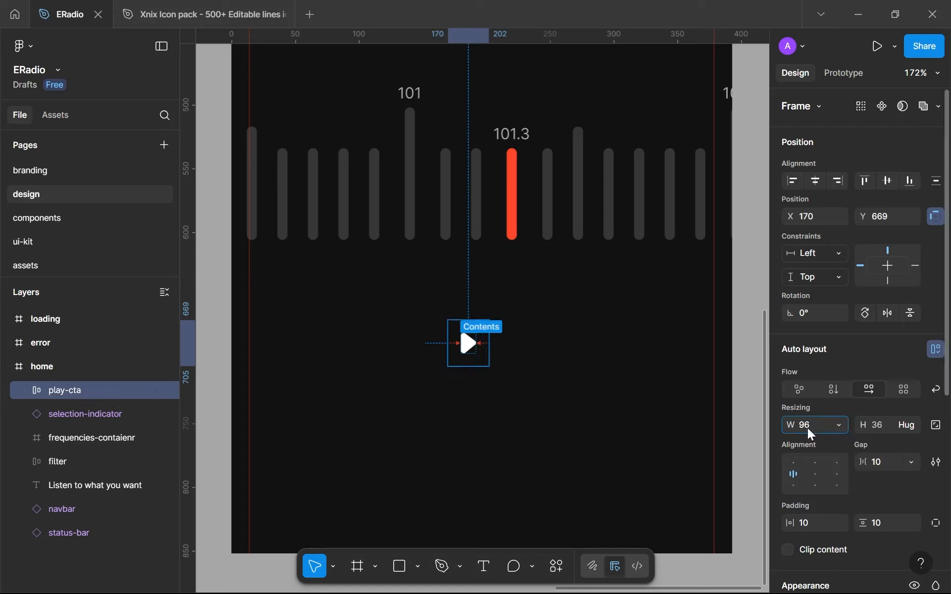
Set the play-cta frame's size to 96 × 96 and centre its content both ways
click(883, 425)
text(96)
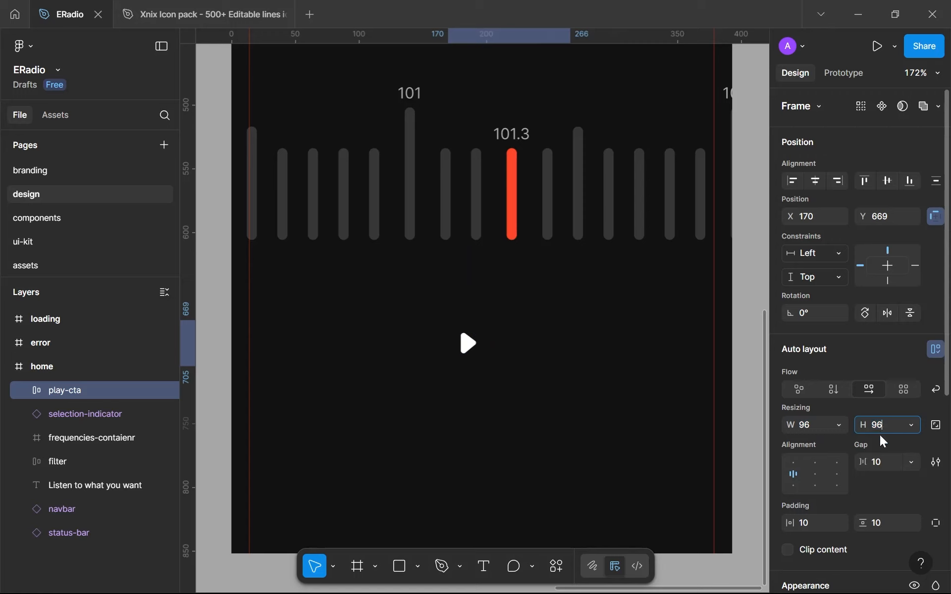
key(Return)
click(812, 475)
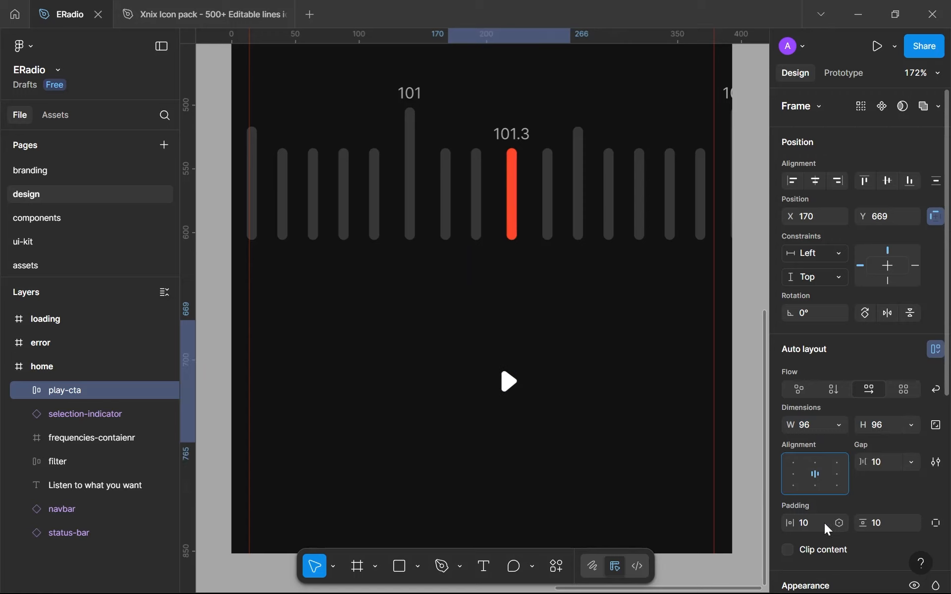
Set play-cta's auto layout gap and its horizontal and vertical padding to 0
click(886, 469)
text(0)
click(874, 522)
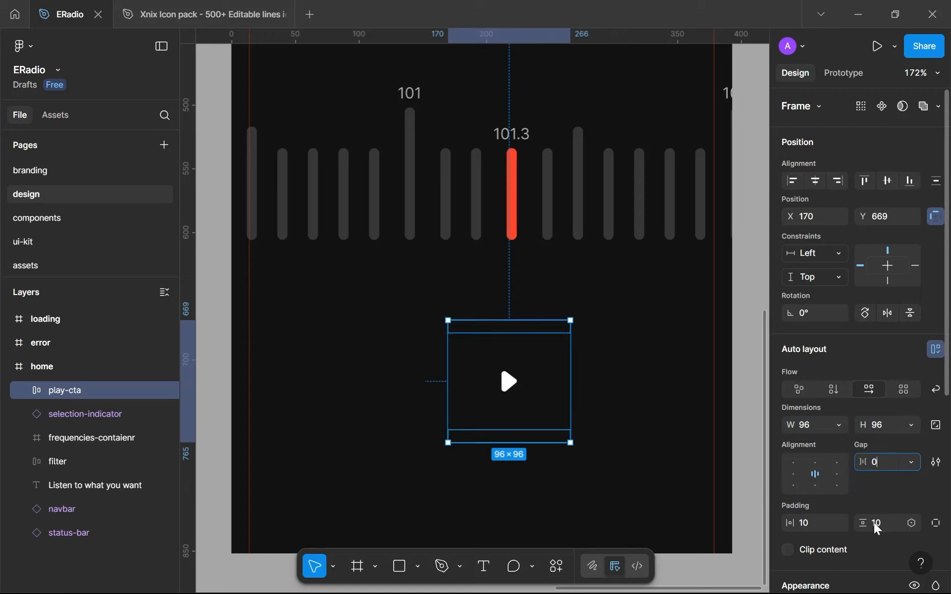
text(0)
click(811, 529)
text(0)
Fill the play-cta frame with the brand-500 colour and round its corners fully with the 999 radius variable
scroll(862, 480, down, 5)
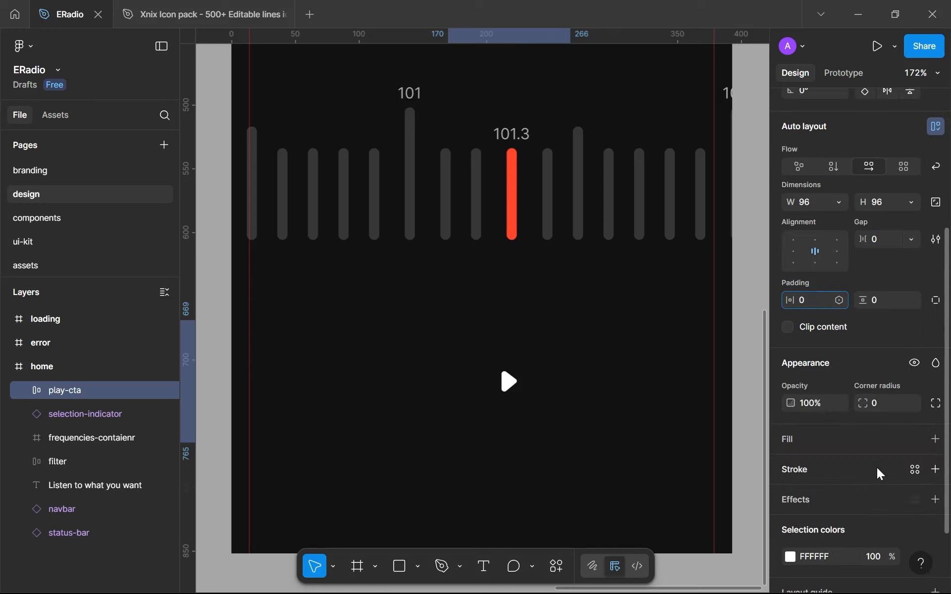
click(935, 439)
click(915, 439)
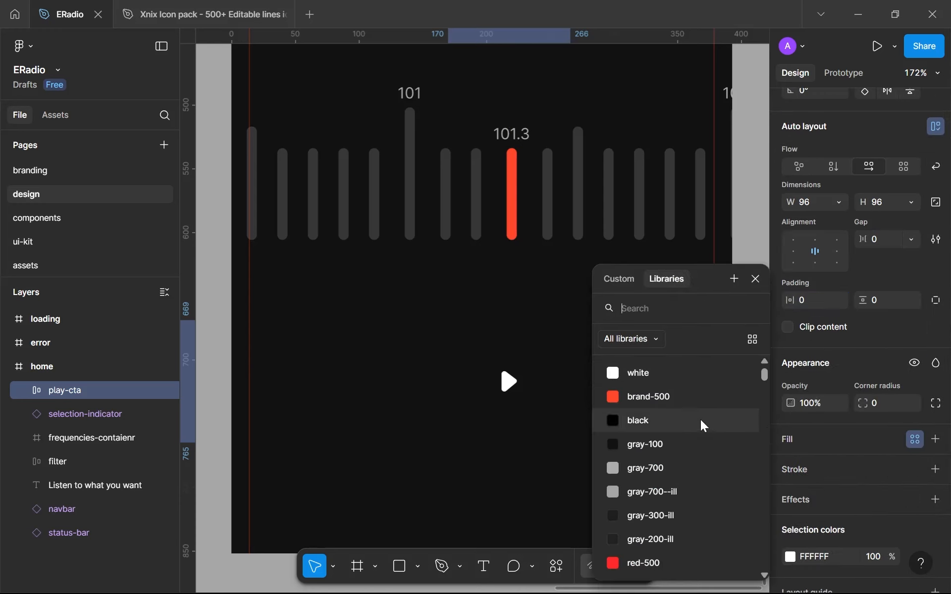
click(661, 397)
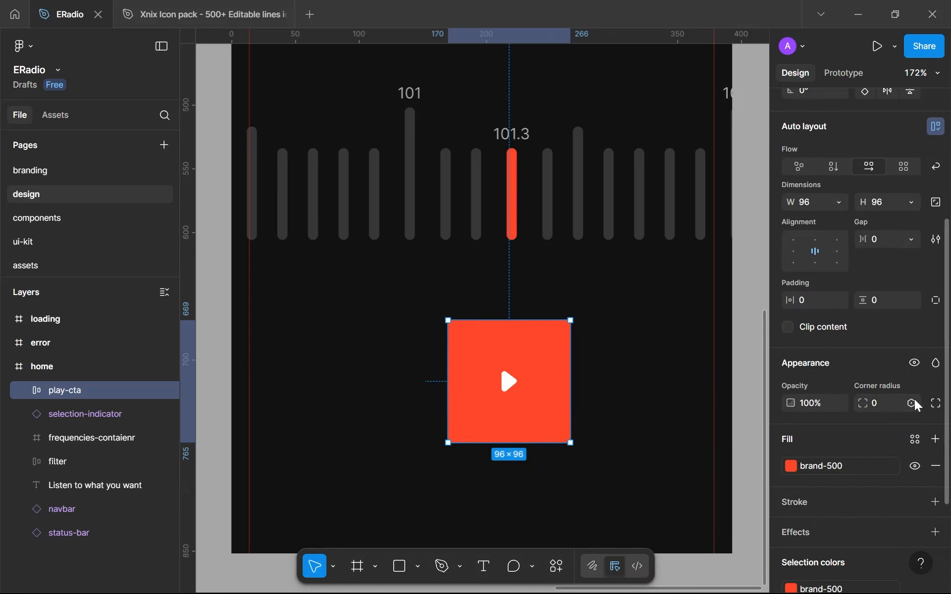
click(915, 404)
click(838, 376)
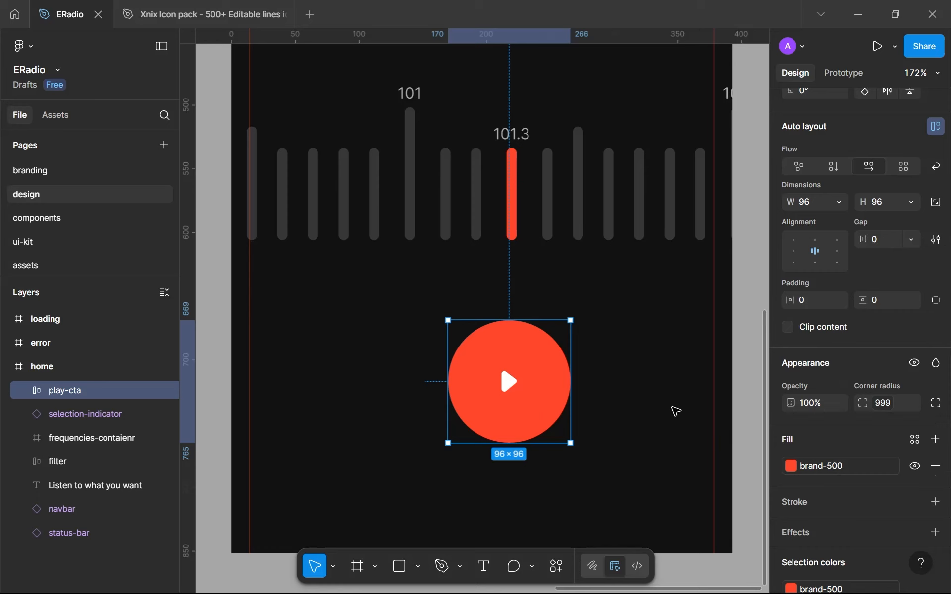
click(622, 433)
scroll(620, 434, down, 5)
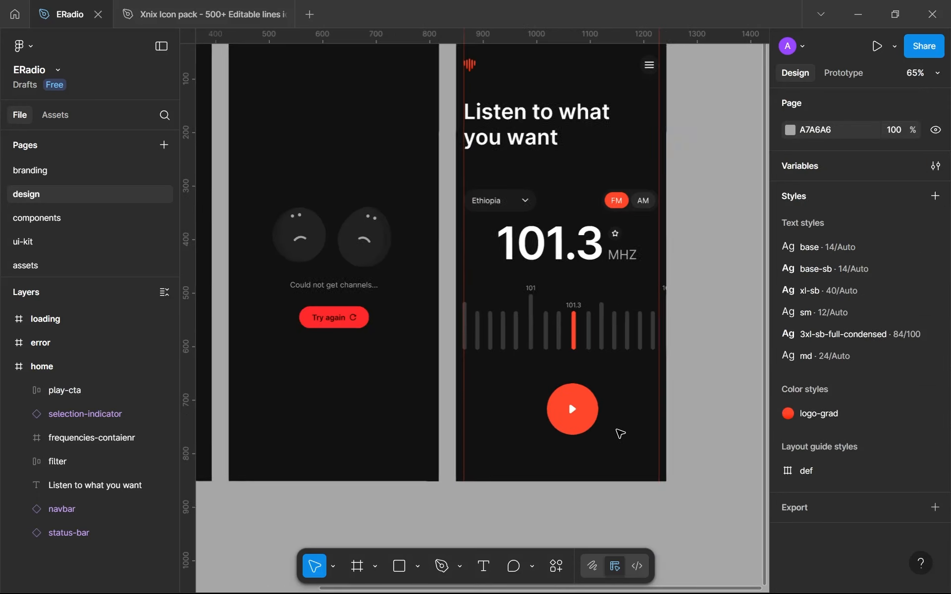
Enlarge the play icon inside play-cta to a size of 24
scroll(599, 423, up, 2)
click(577, 411)
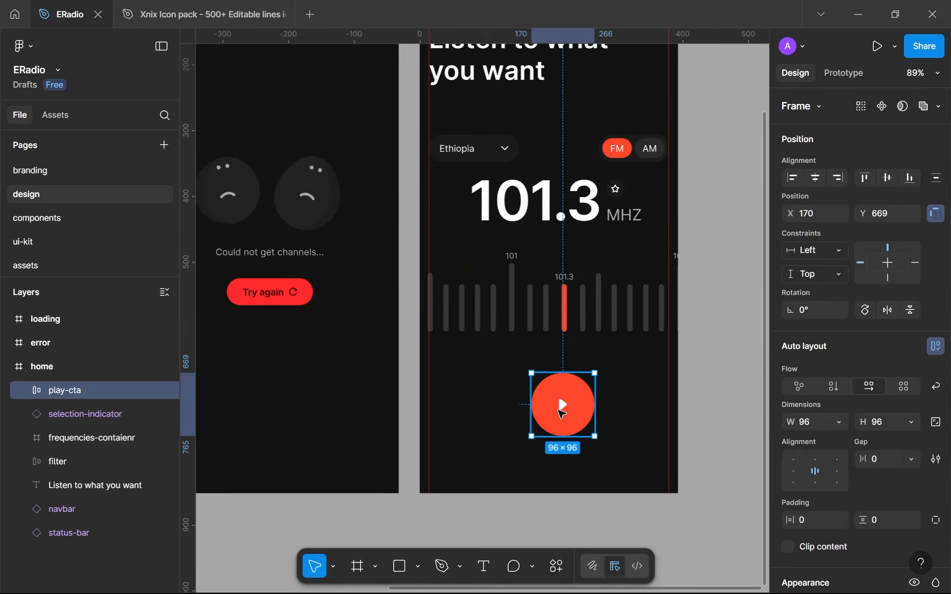
double_click(561, 411)
scroll(607, 412, up, 1)
click(891, 348)
text(24)
key(Return)
click(598, 415)
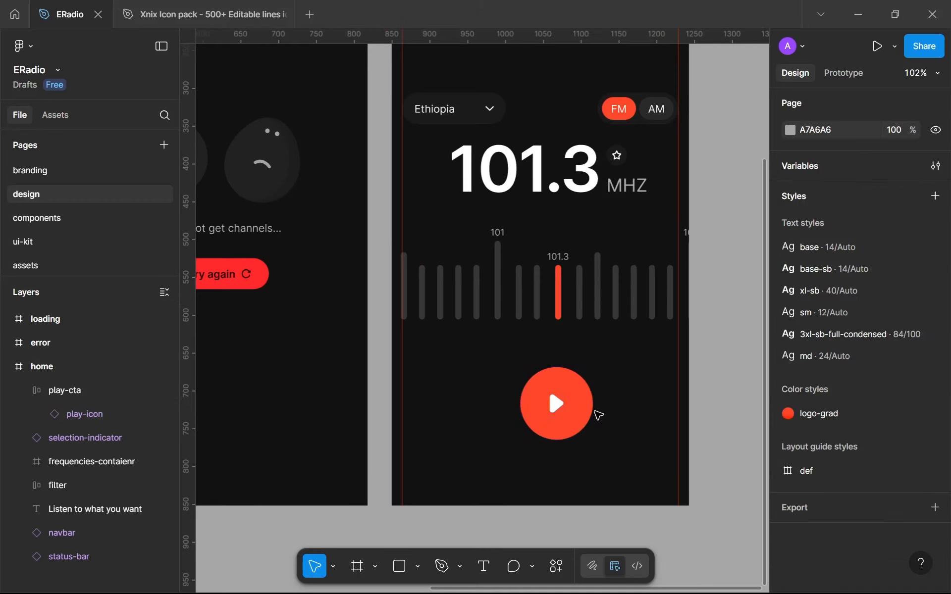
Move play-cta to the components page, replacing the content of a duplicate of the selection-indicator's container frame with it
click(533, 401)
key(Delete)
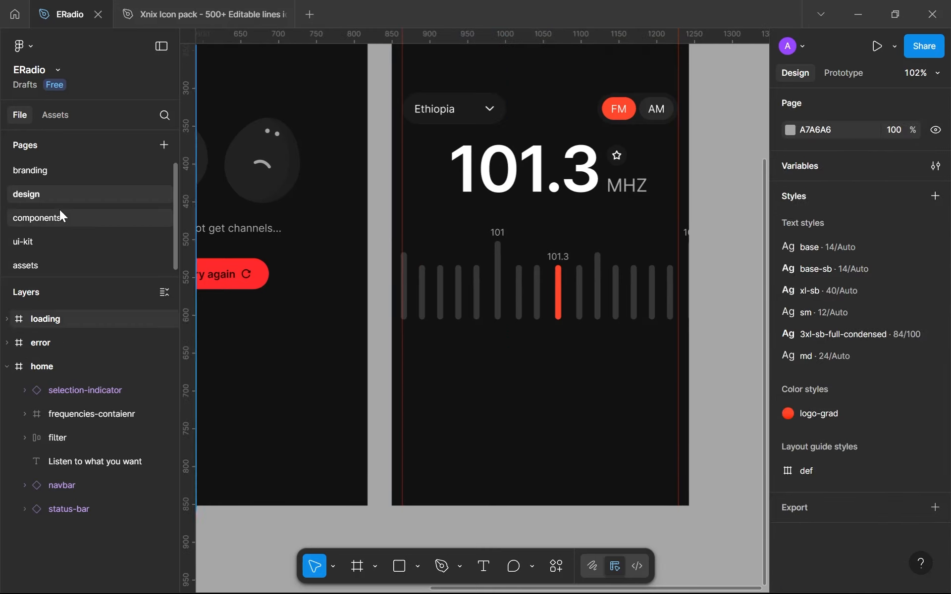
click(59, 209)
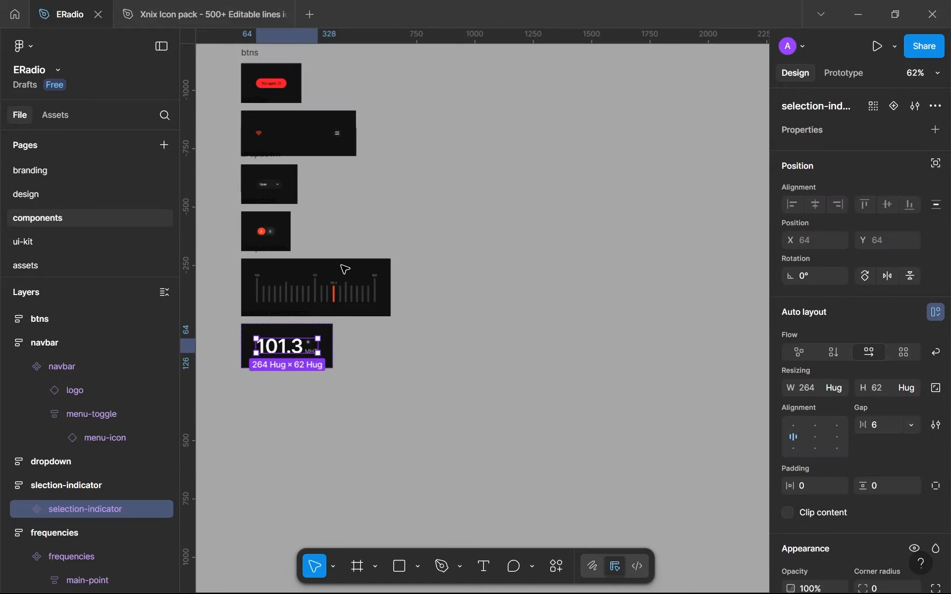
scroll(349, 285, down, 5)
scroll(382, 263, up, 3)
click(383, 261)
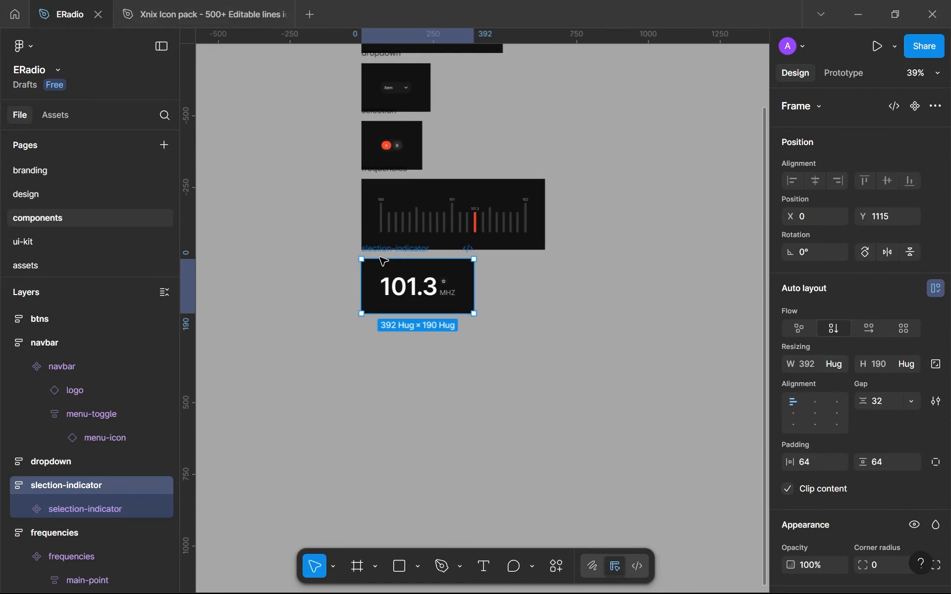
key(ctrl+d)
click(517, 285)
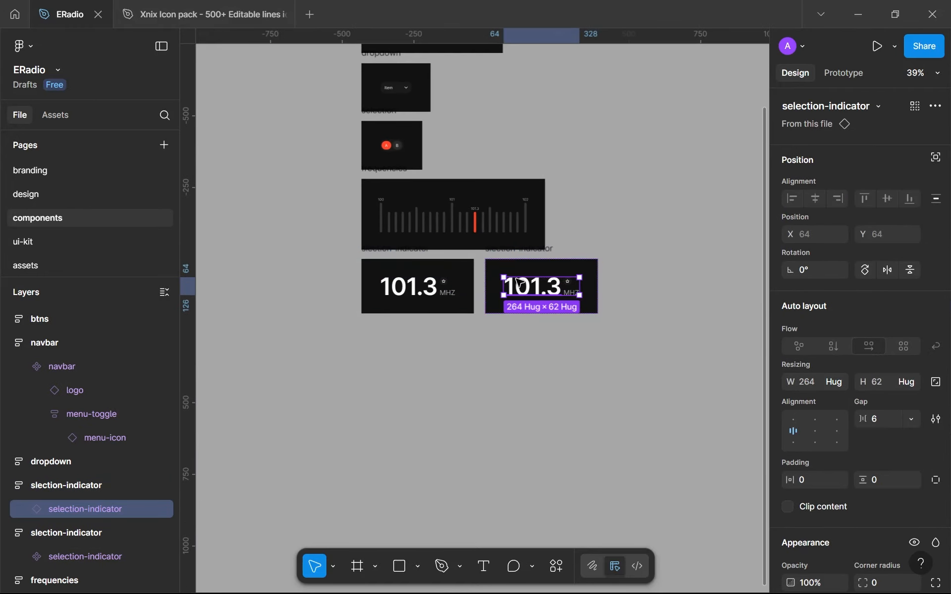
key(ctrl+shift+r)
Place the container frame holding play-cta directly below the original selection-indicator frame at X 0, Y 1337
drag(515, 262, 392, 335)
key(alt)
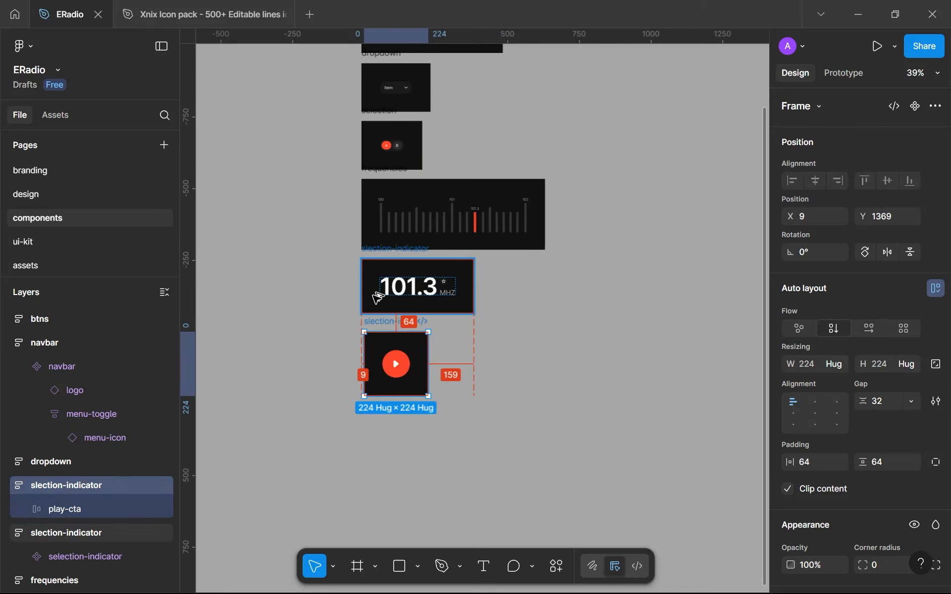
key(Left)
key(Left)
key(Left)
key(Left)
key(Up)
key(Up)
key(Up)
key(Up)
key(Up)
key(Up)
key(Up)
key(Up)
key(Up)
key(Up)
key(Up)
key(Up)
key(Up)
key(Up)
key(Up)
key(Up)
key(Up)
key(Up)
key(Up)
key(Left)
key(Left)
key(Up)
key(Up)
key(Up)
key(Up)
key(Up)
key(Up)
key(Up)
key(Up)
key(Up)
key(Up)
key(Up)
key(Up)
key(Left)
key(Up)
key(Left)
key(Left)
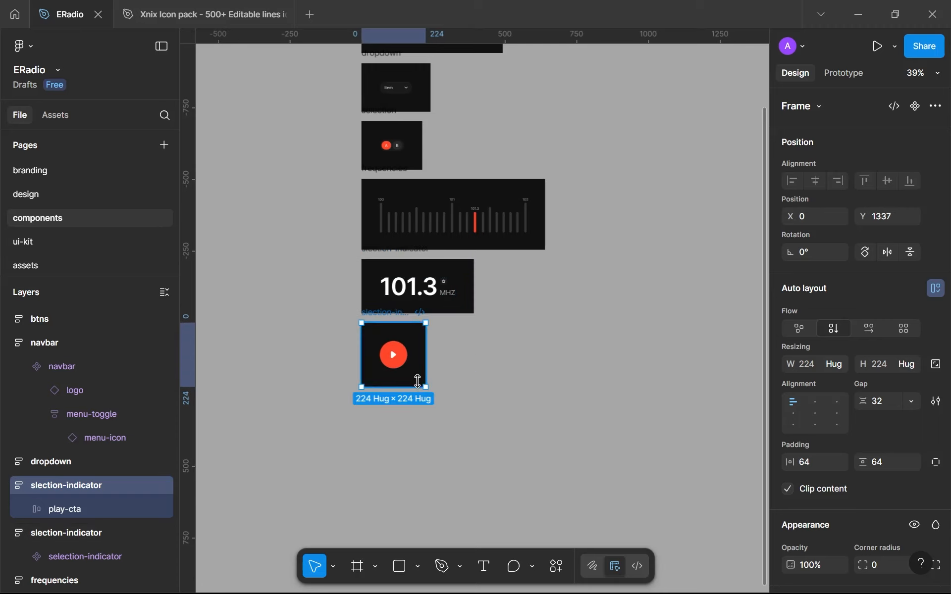
Turn the play-cta frame inside its new container into a component
scroll(418, 380, up, 5)
key(Return)
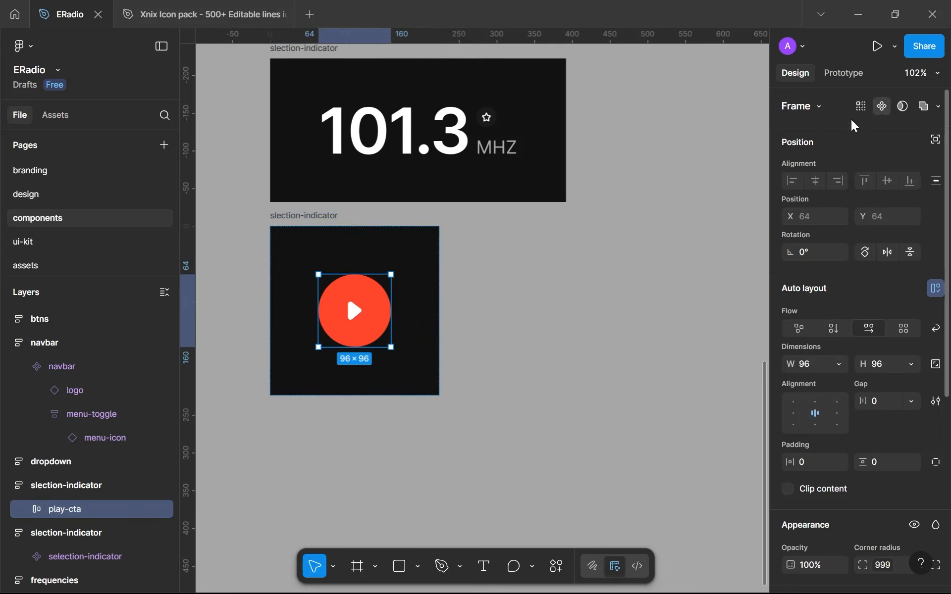
key(ctrl+k)
Paste a play-cta instance onto the design page's home screen and duplicate it to make a row of three below the frequency bars
click(38, 195)
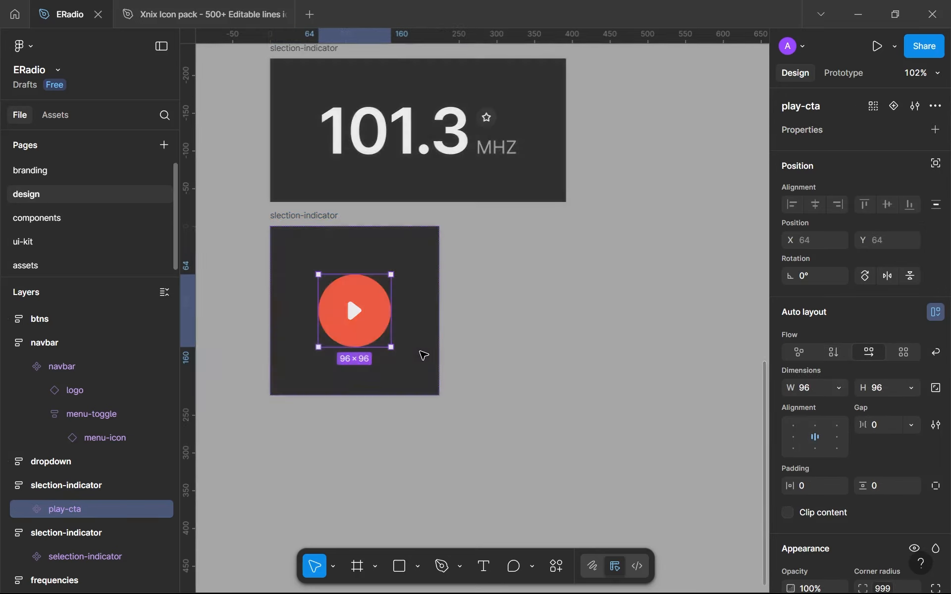
click(475, 418)
key(ctrl+v)
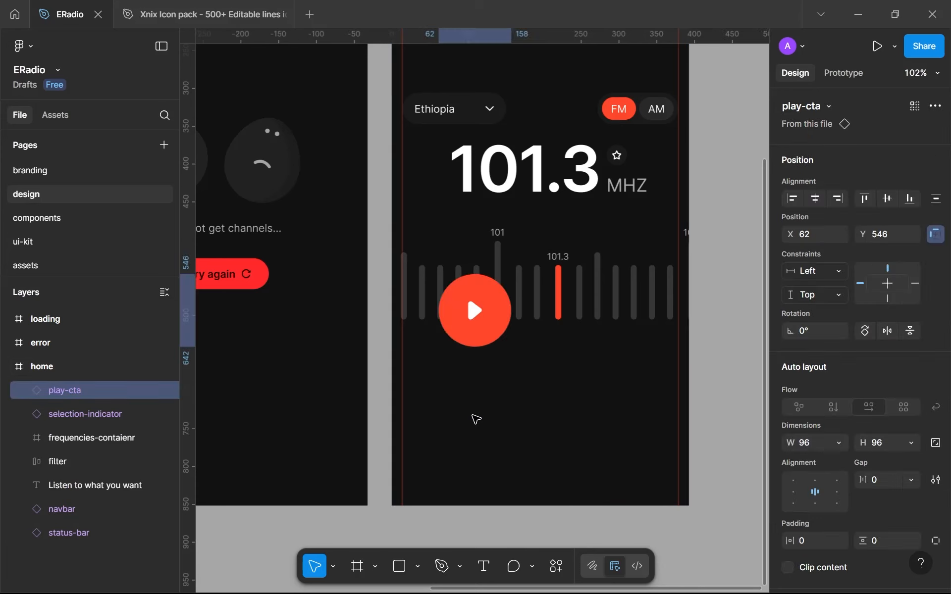
mouse_move(483, 325)
mouse_down()
mouse_move(530, 411)
mouse_move(564, 414)
mouse_move(464, 404)
mouse_up()
key(ctrl+d)
drag(397, 389, 663, 406)
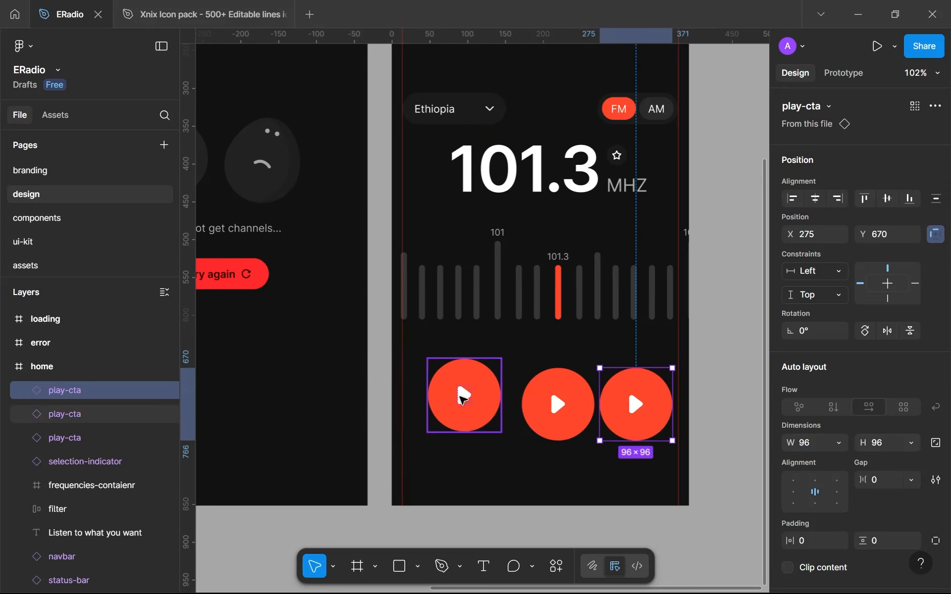
Detach the two outer play-cta instances in the row from their main component
shift+click(462, 396)
right_click(459, 397)
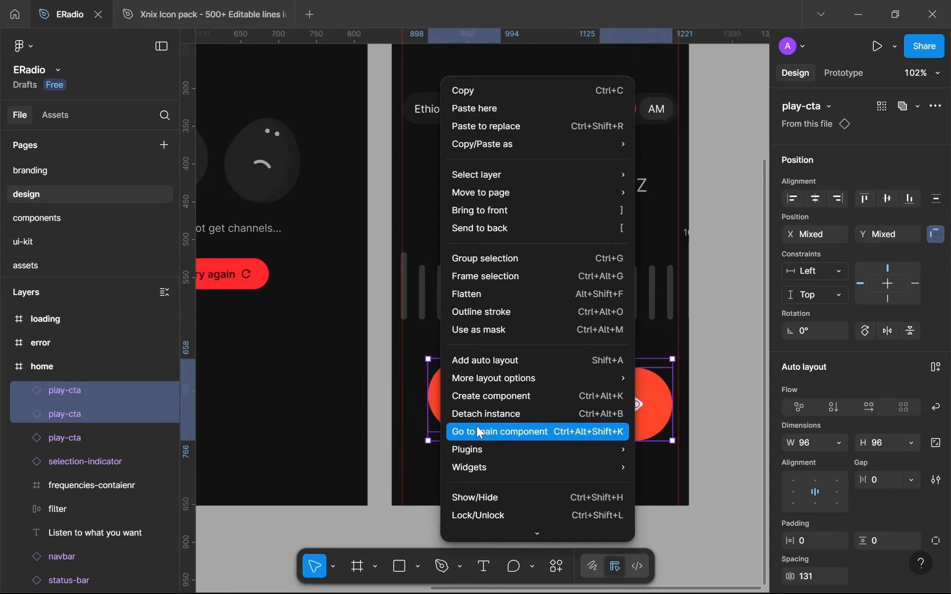
click(467, 416)
key(Escape)
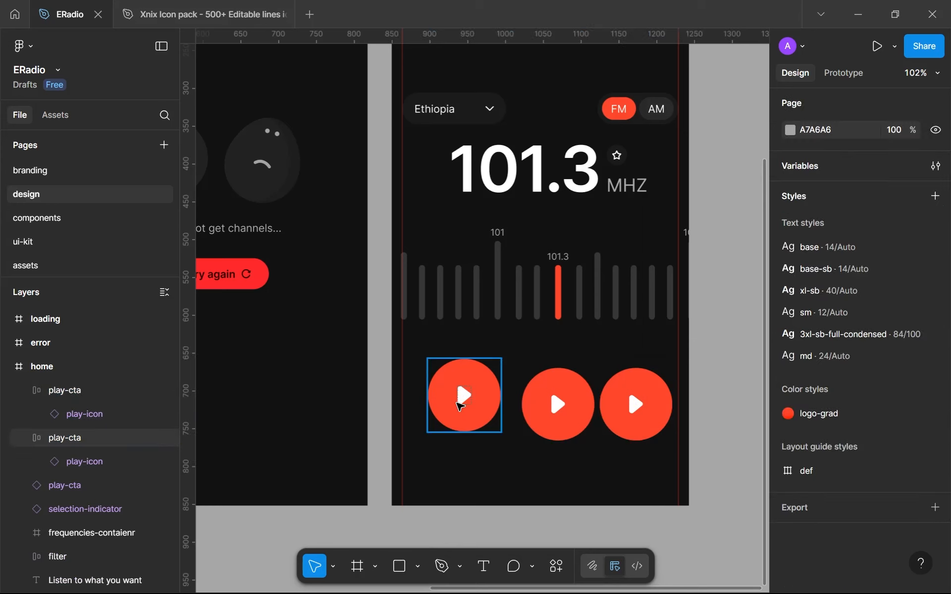
Rename the detached left button backward-cta and the detached right button forward-cta
click(460, 406)
double_click(77, 438)
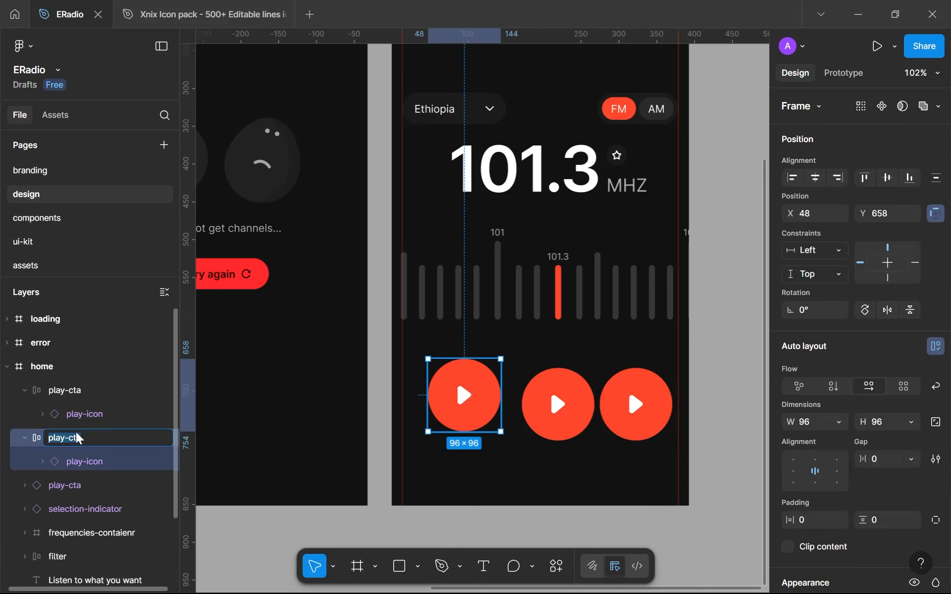
text(backward)
key(Return)
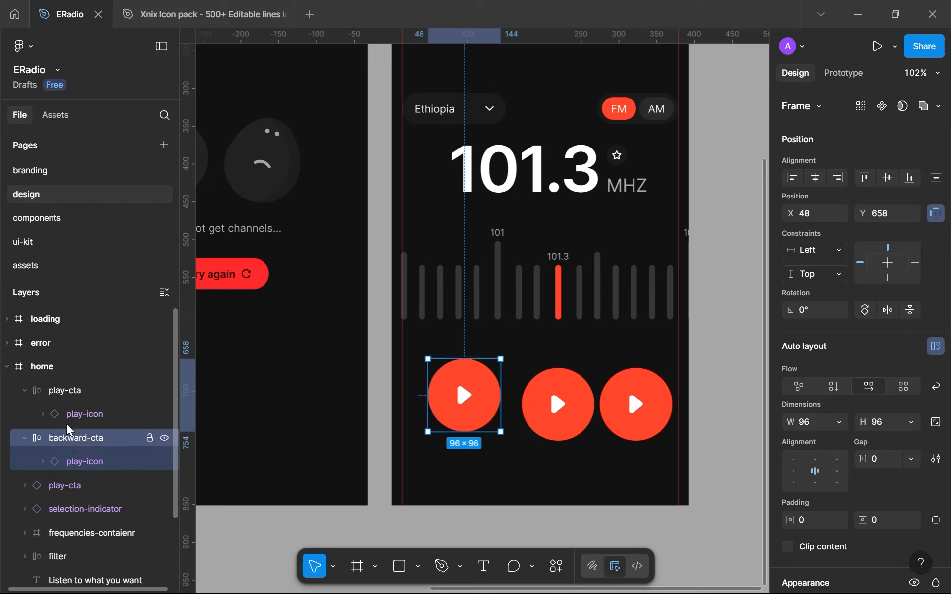
double_click(56, 390)
text(f)
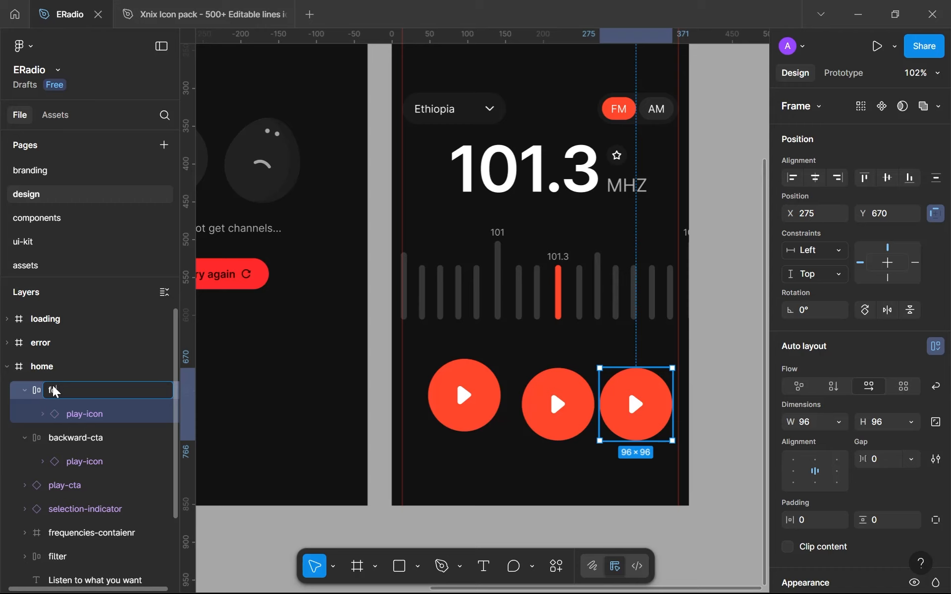
text(orward-cta)
key(Return)
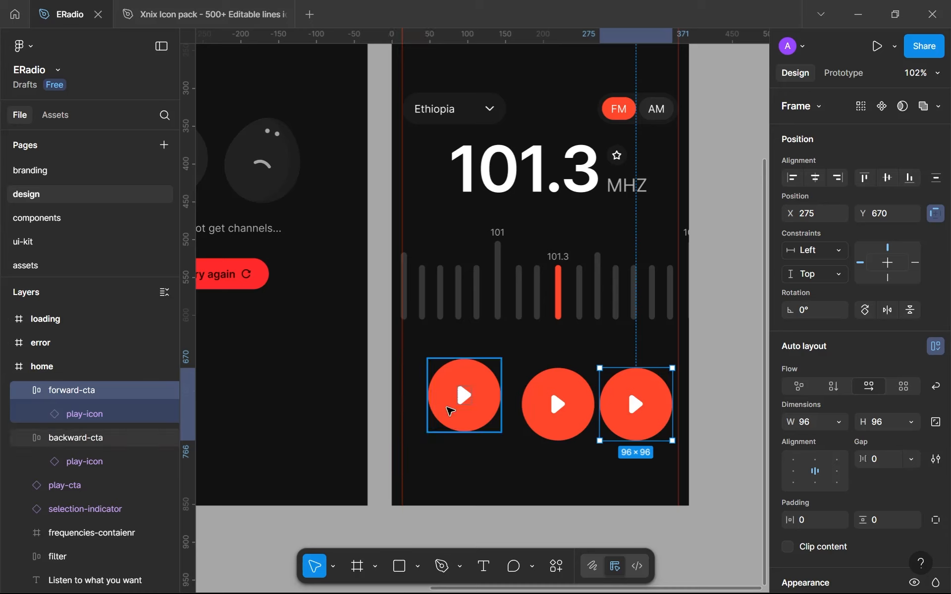
Change the fill of both forward-cta and backward-cta to the gray-300 colour variable
click(465, 396)
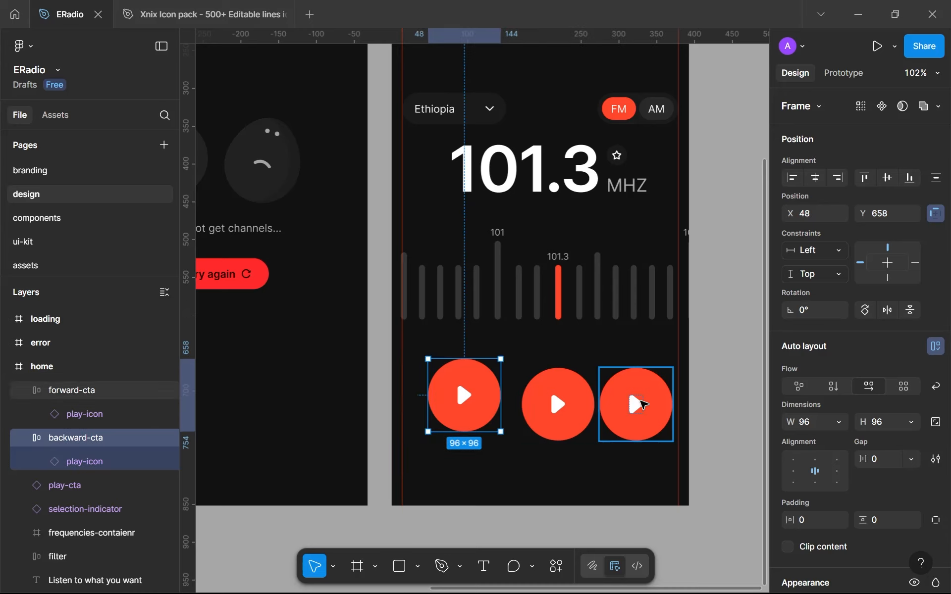
alt+click(24, 391)
click(25, 419)
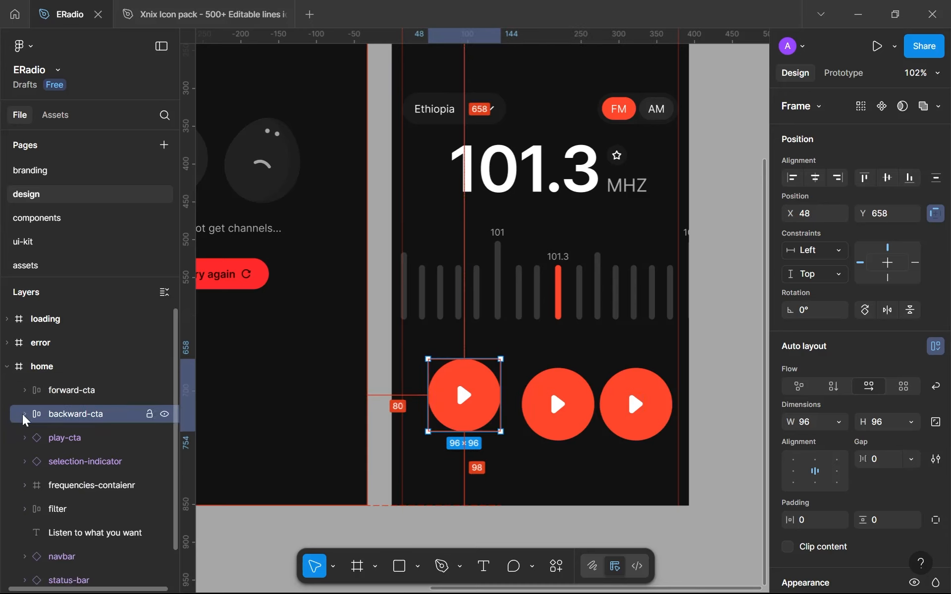
click(79, 392)
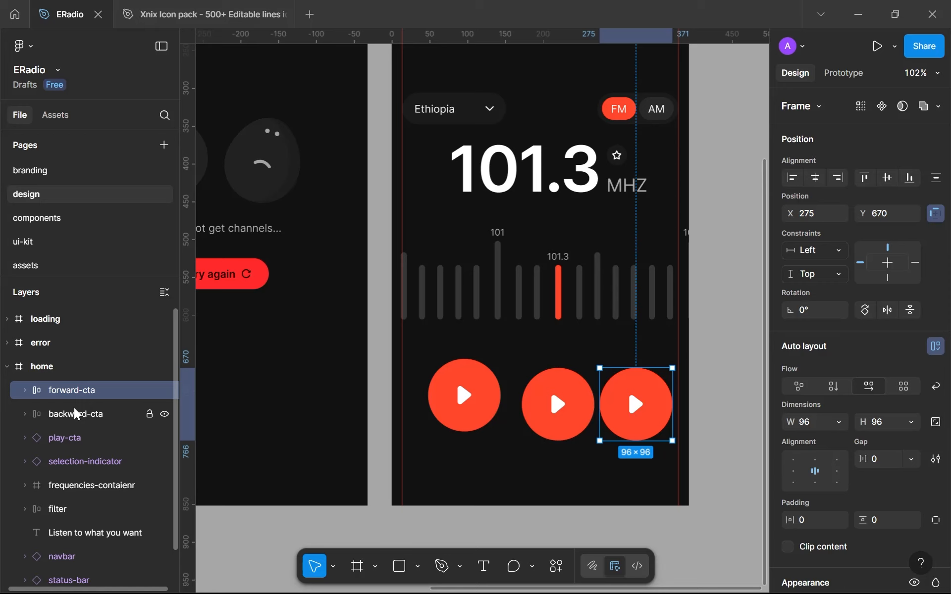
shift+click(77, 414)
scroll(817, 484, down, 6)
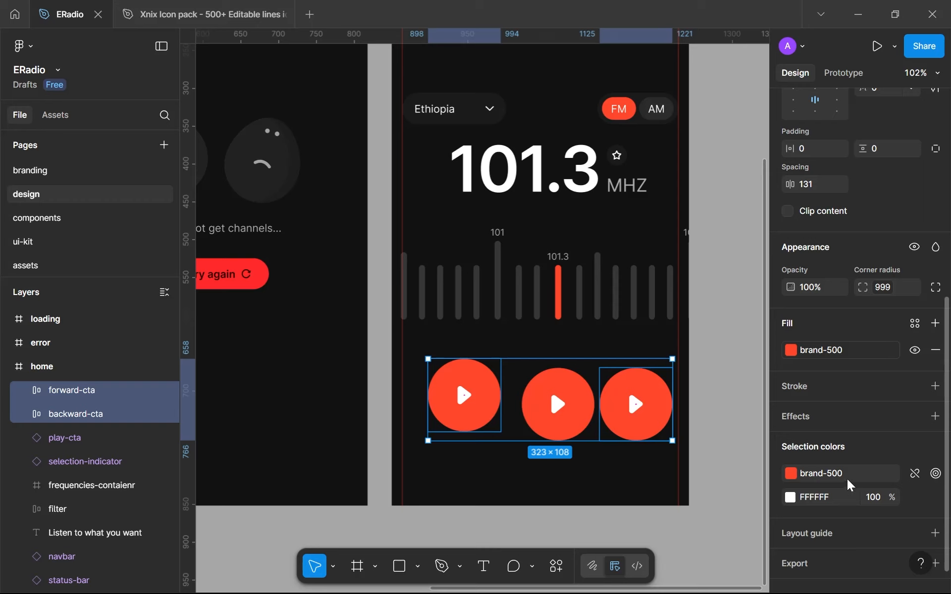
click(846, 479)
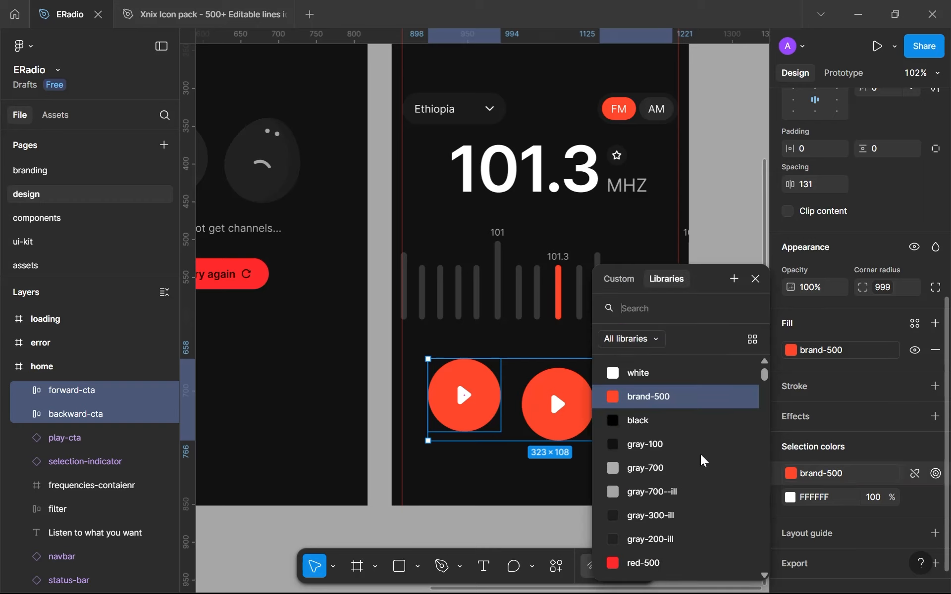
scroll(663, 540, down, 3)
click(662, 537)
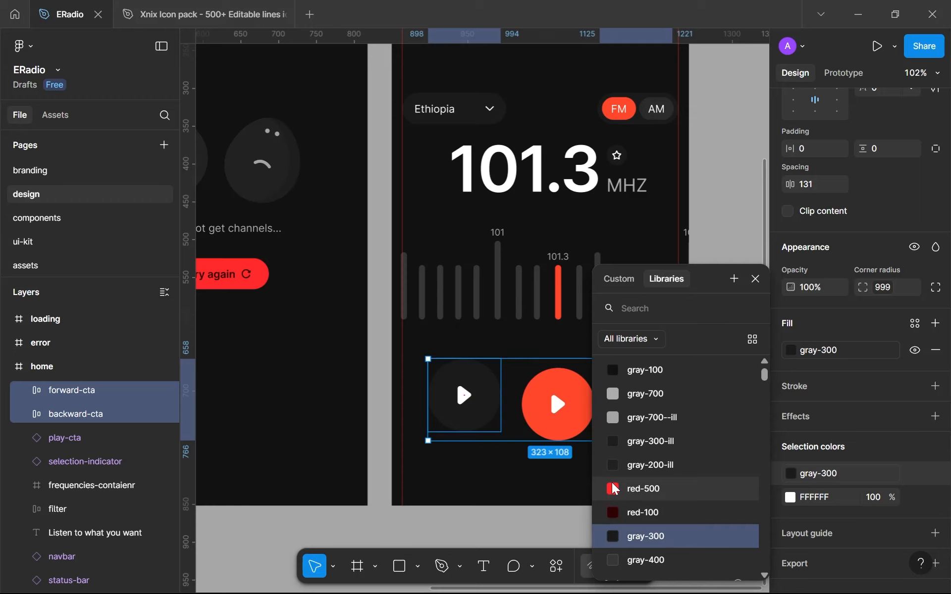
Try gray-400 as the fill of forward-cta and backward-cta
scroll(614, 496, down, 3)
click(643, 488)
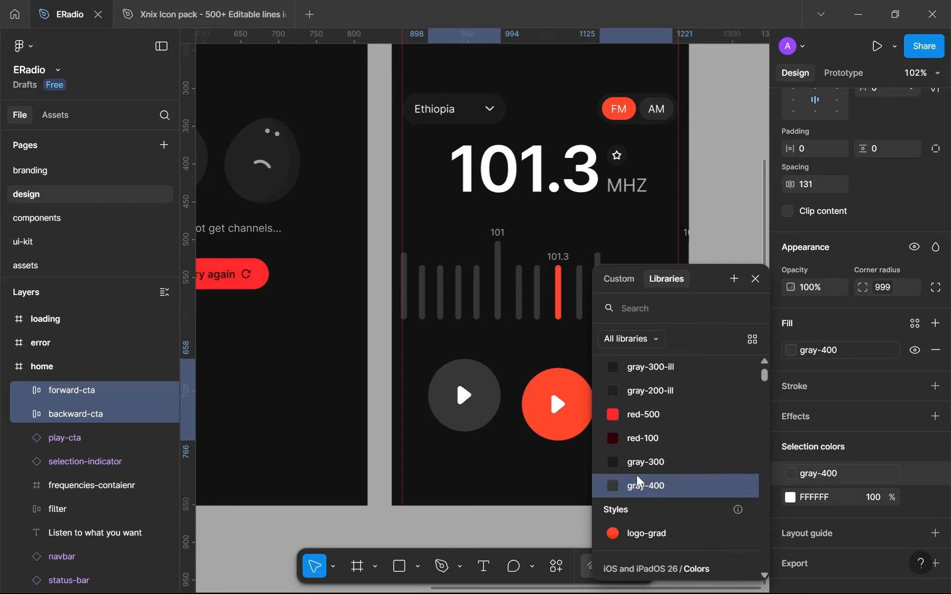
click(494, 478)
scroll(501, 479, down, 2)
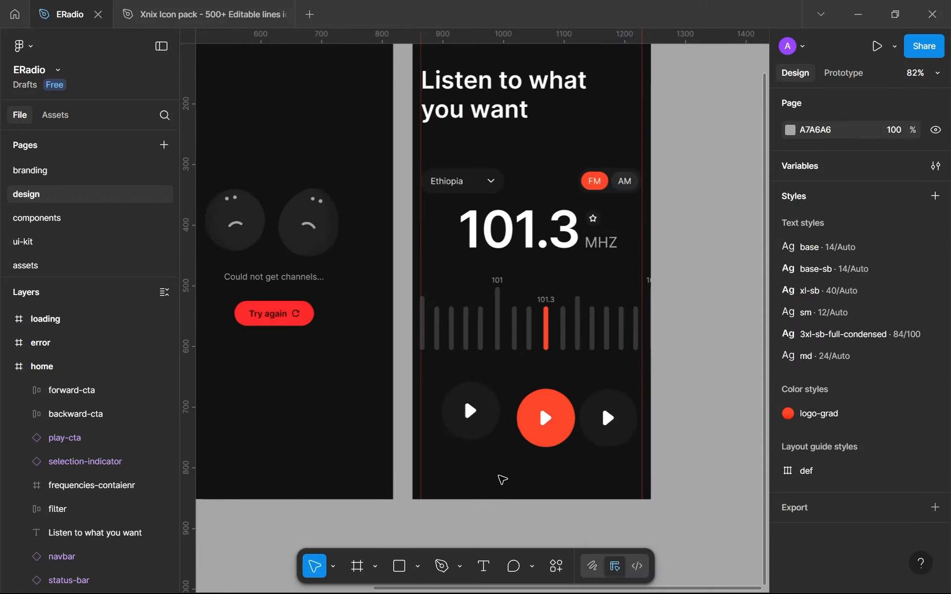
scroll(502, 480, up, 3)
scroll(497, 489, down, 2)
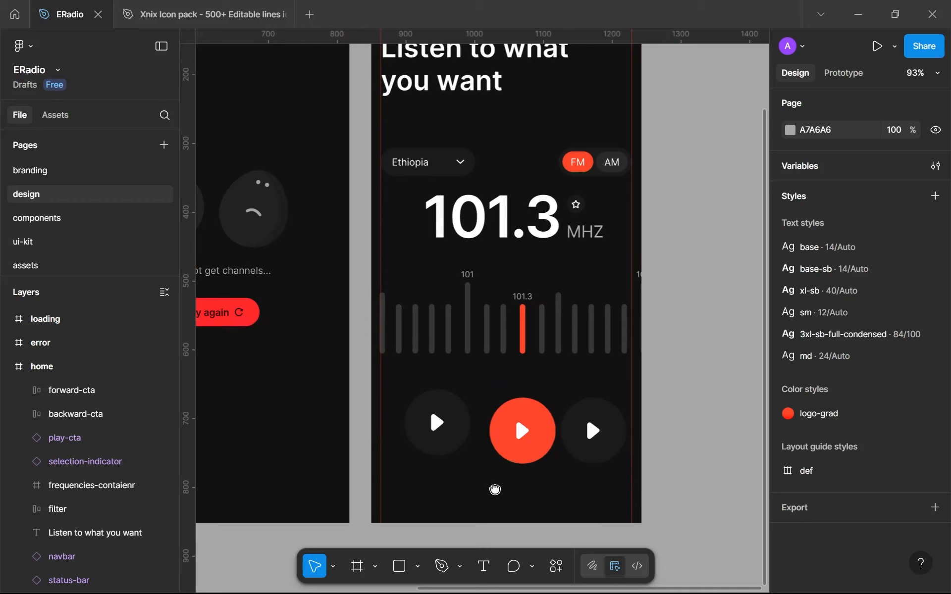
scroll(496, 490, up, 2)
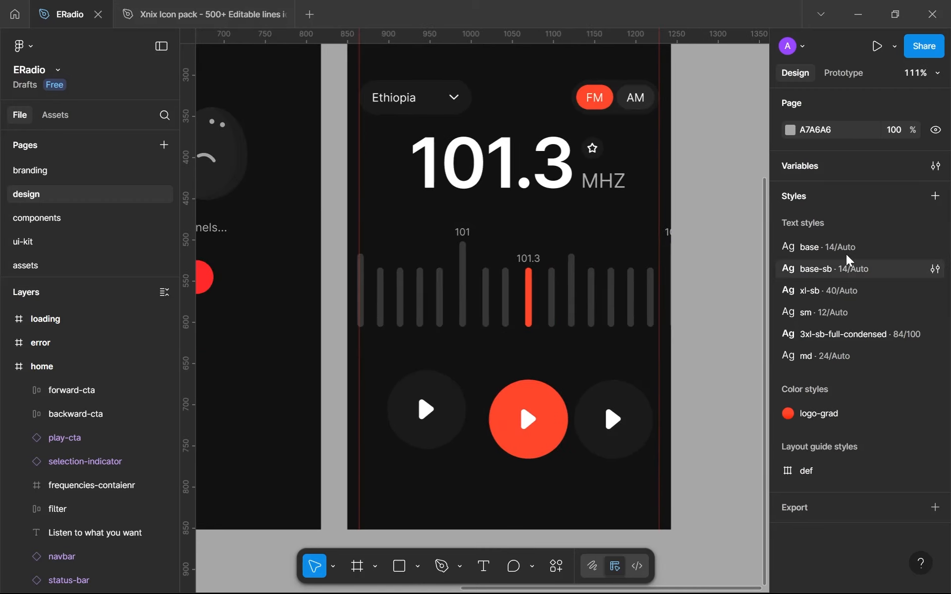
Change the value of the gray-300 colour variable to 222222
click(936, 165)
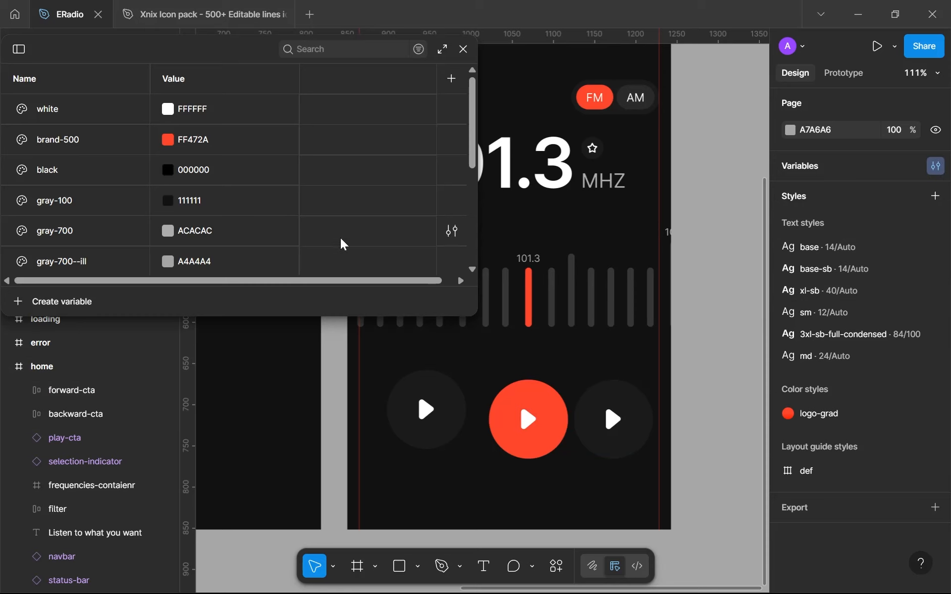
scroll(272, 235, down, 3)
scroll(163, 224, down, 2)
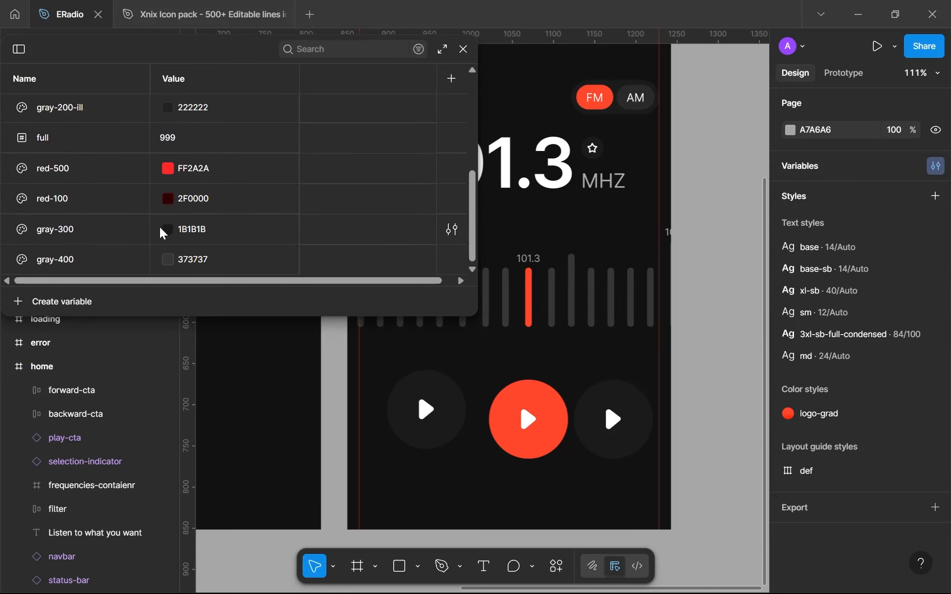
scroll(634, 231, down, 4)
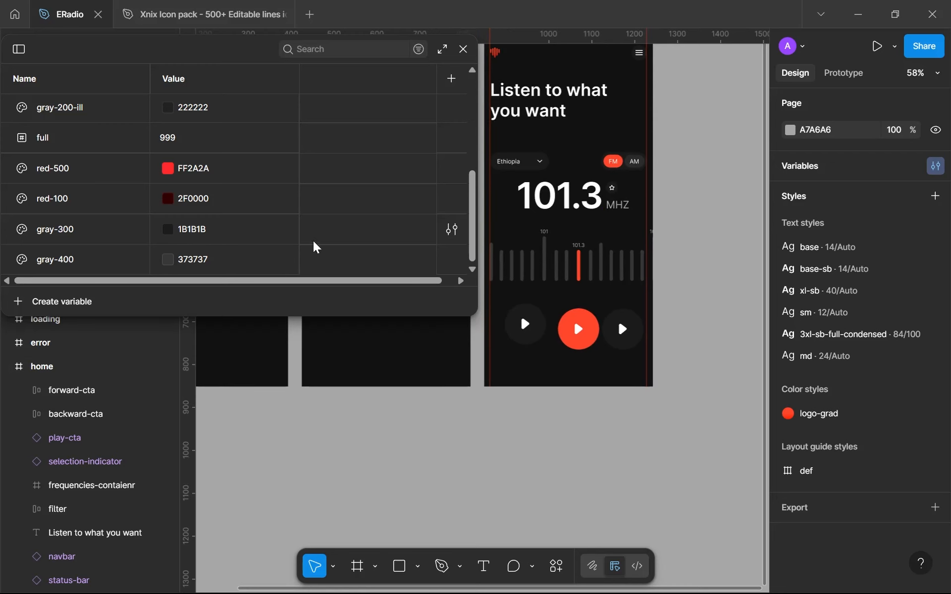
click(449, 236)
click(450, 235)
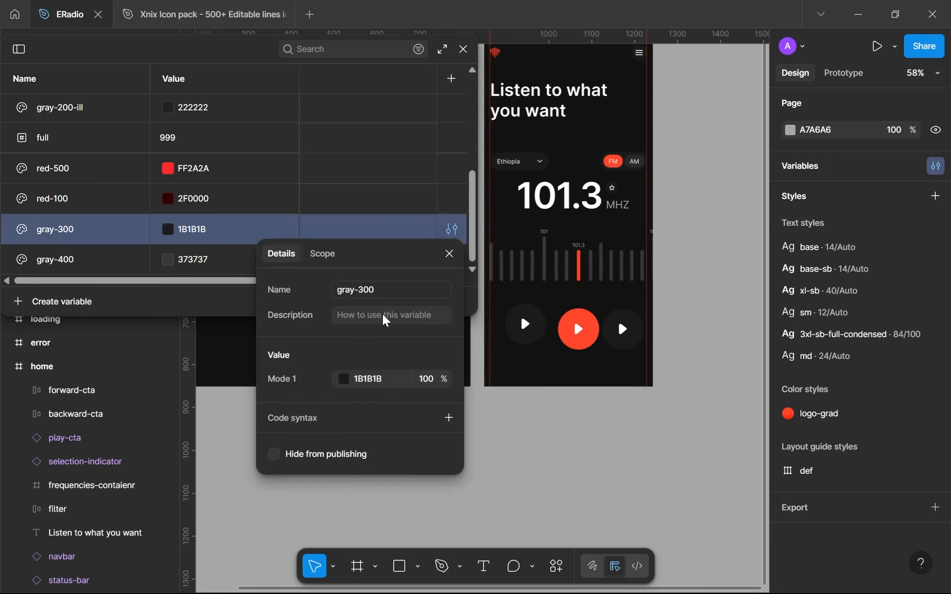
click(347, 380)
click(418, 480)
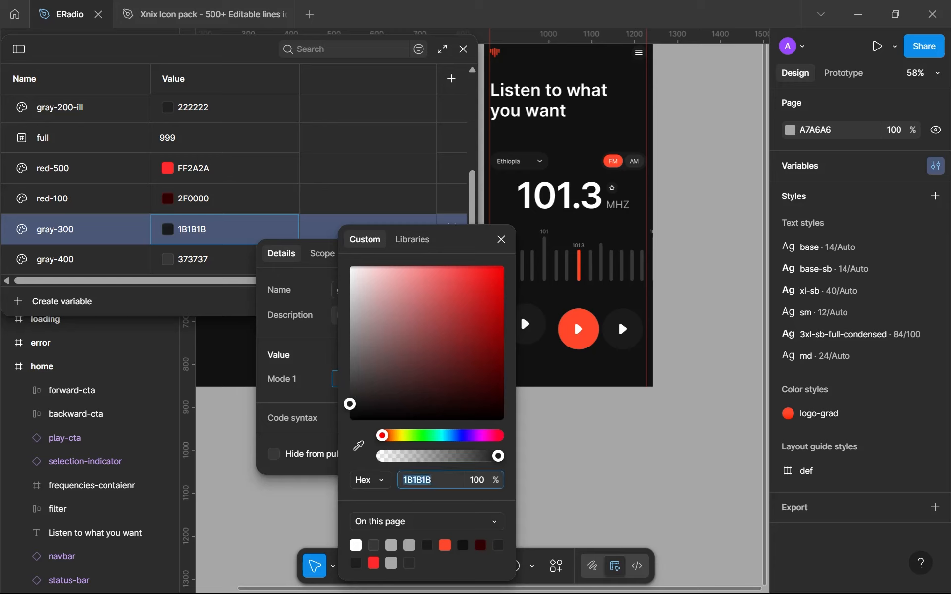
key(Up)
key(Up)
key(Up)
key(Up)
key(Up)
key(Up)
key(Up)
click(301, 488)
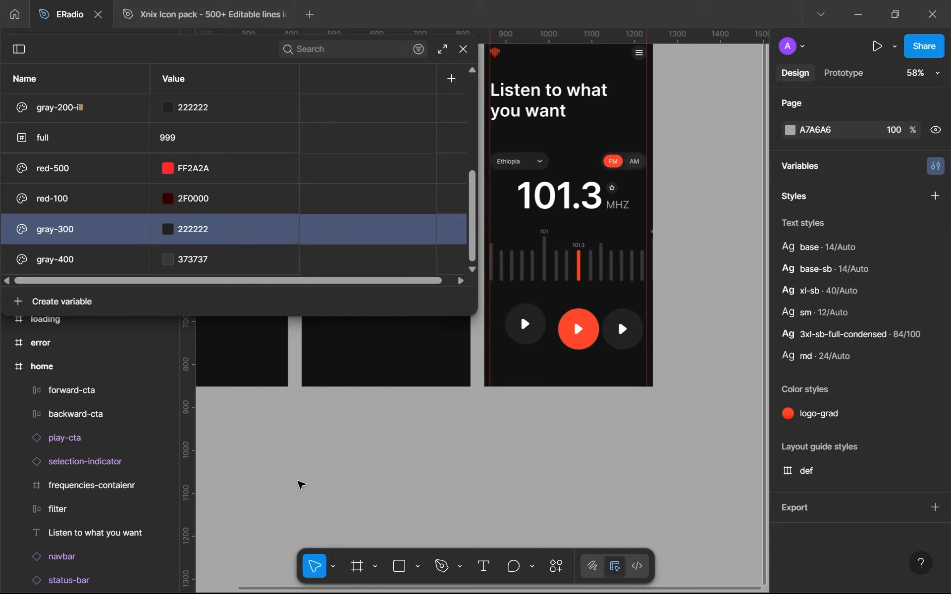
click(463, 49)
Examine the lighter gray fill on the two outer control buttons, up close and within the whole home screen
scroll(580, 337, up, 3)
scroll(580, 342, up, 5)
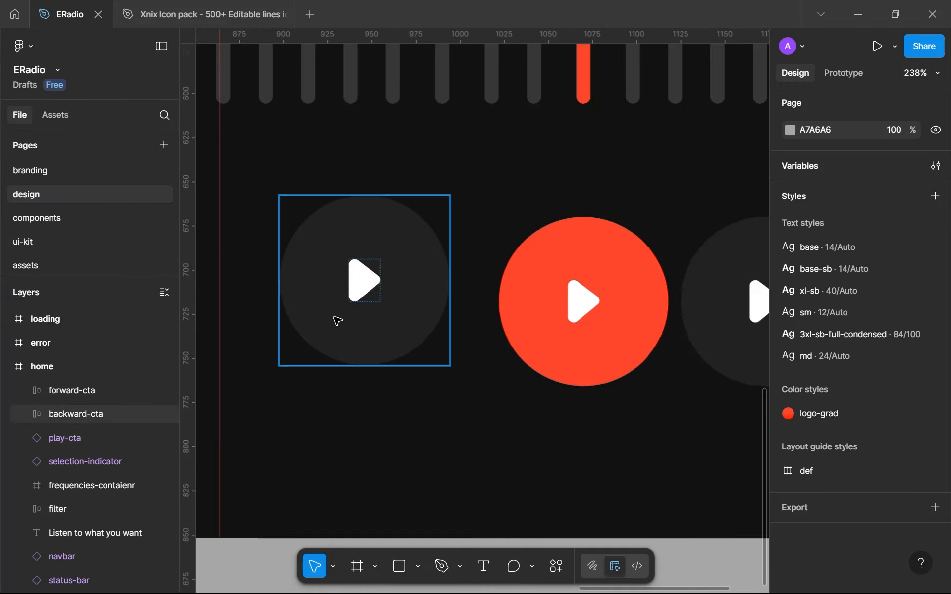
drag(735, 319, 517, 367)
scroll(596, 303, up, 2)
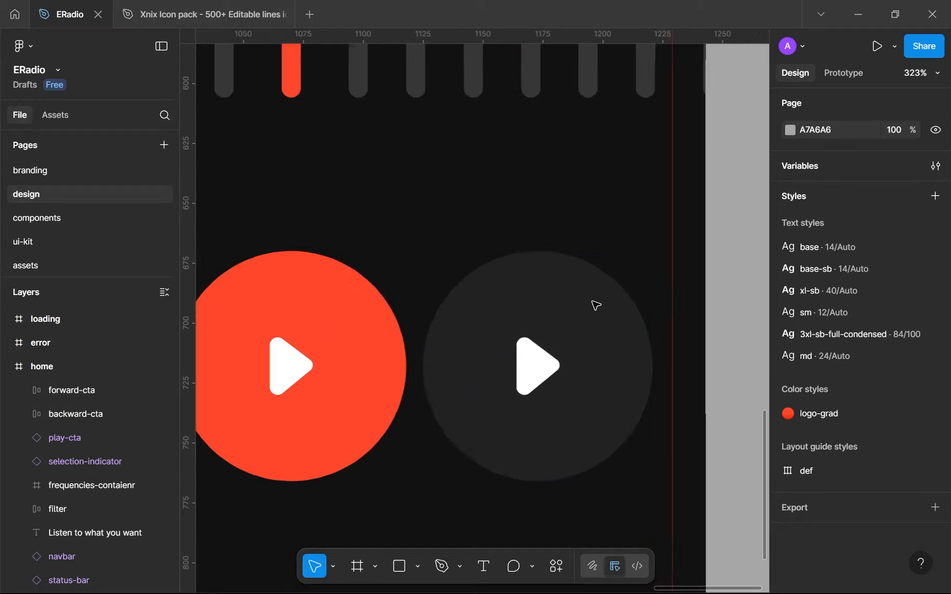
scroll(597, 304, down, 8)
drag(593, 302, 647, 358)
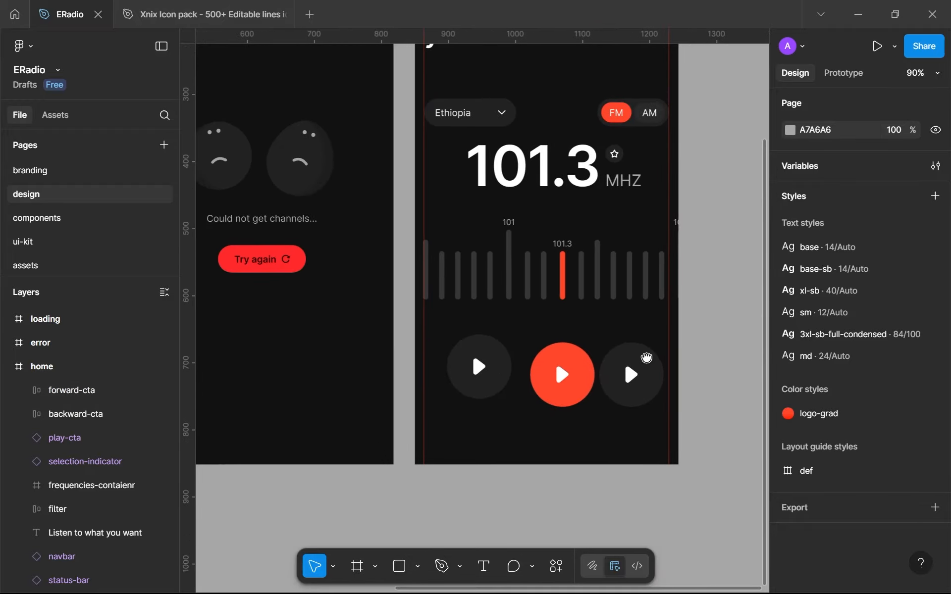
scroll(647, 358, down, 4)
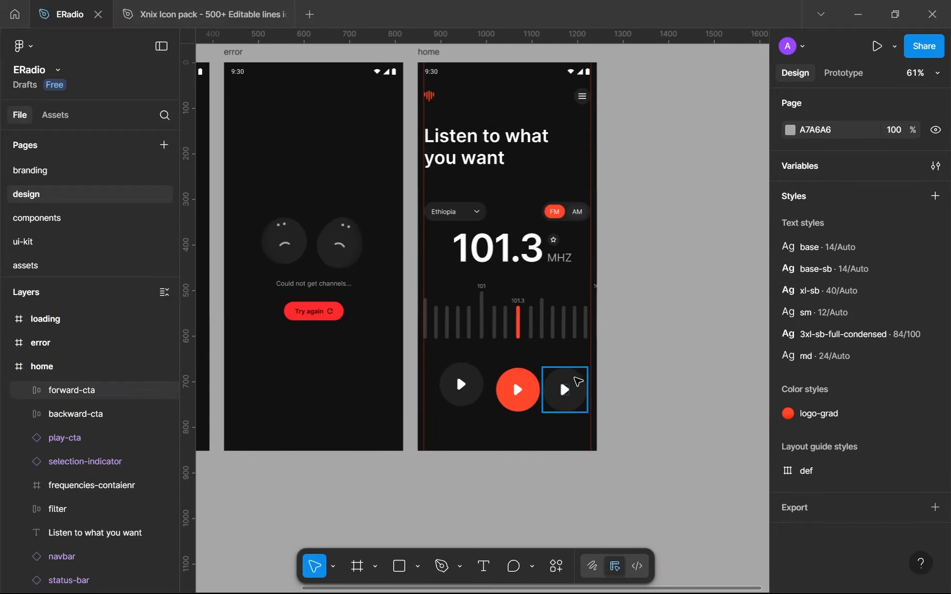
scroll(575, 384, up, 2)
scroll(578, 381, up, 1)
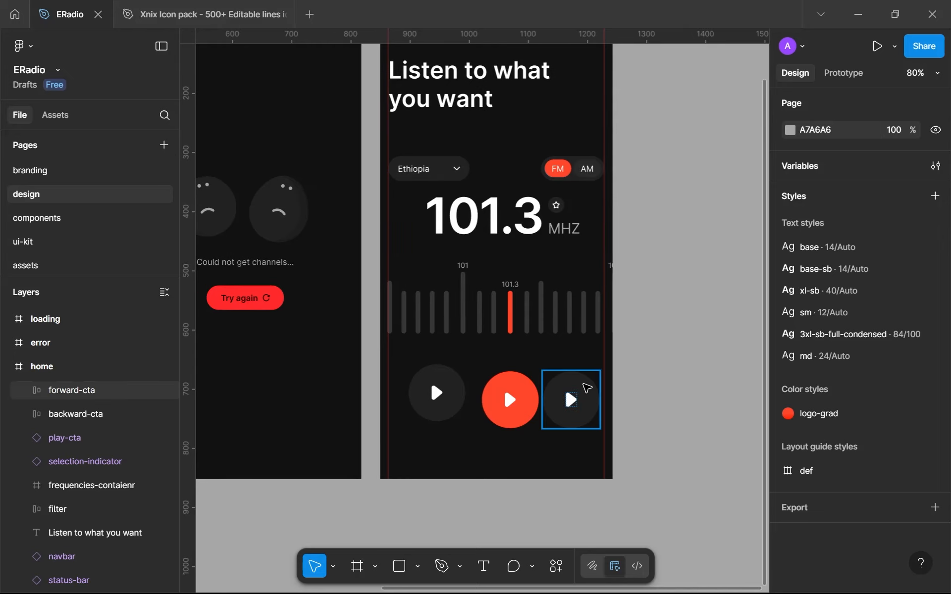
scroll(538, 388, up, 3)
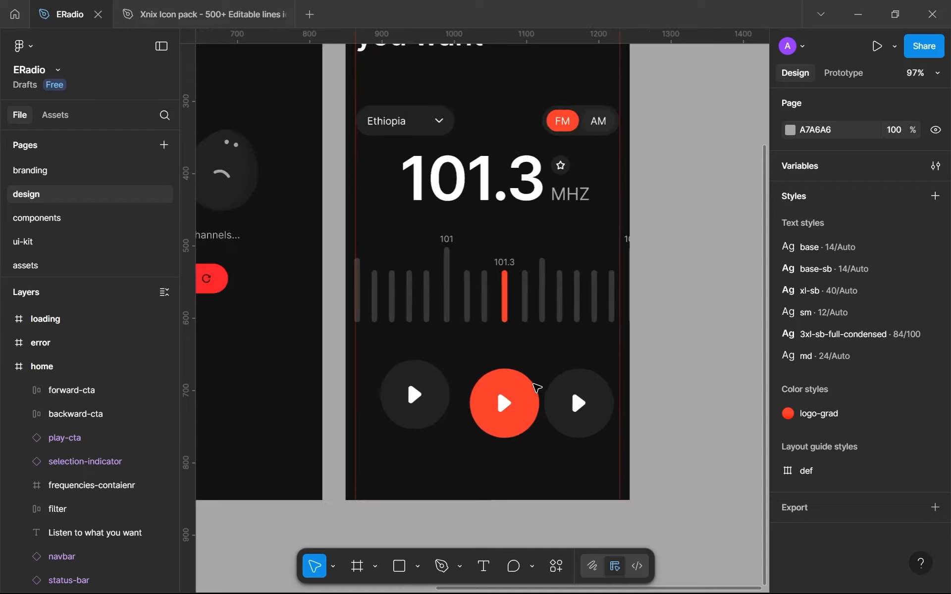
scroll(534, 383, up, 3)
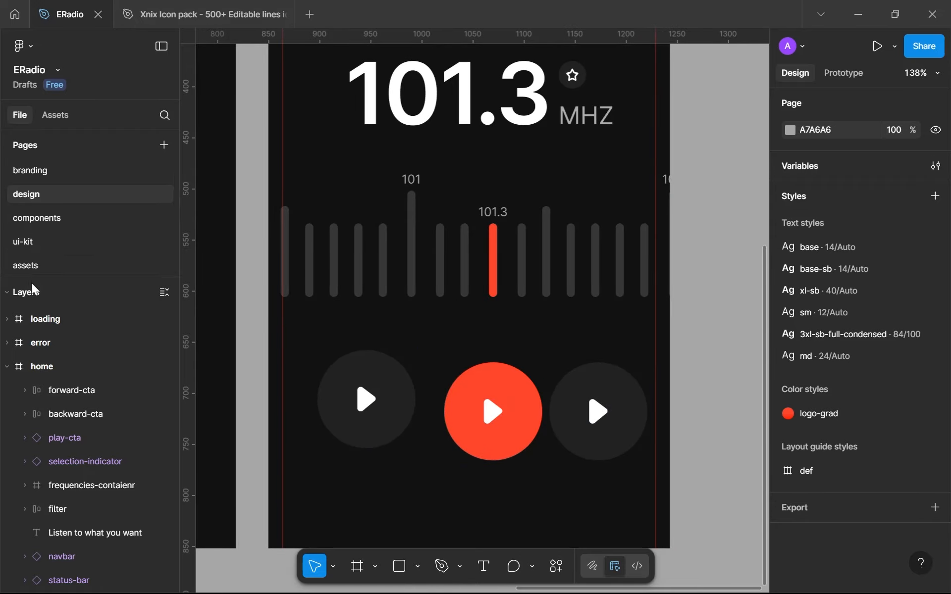
Copy forward-icon from the assets page and replace the play icon inside the home screen's left gray button with it
click(29, 266)
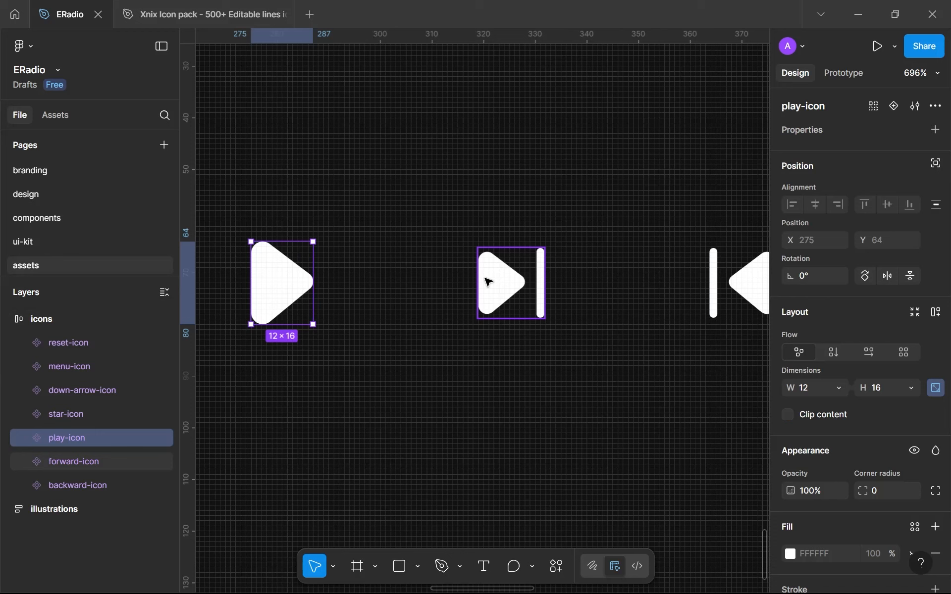
click(488, 282)
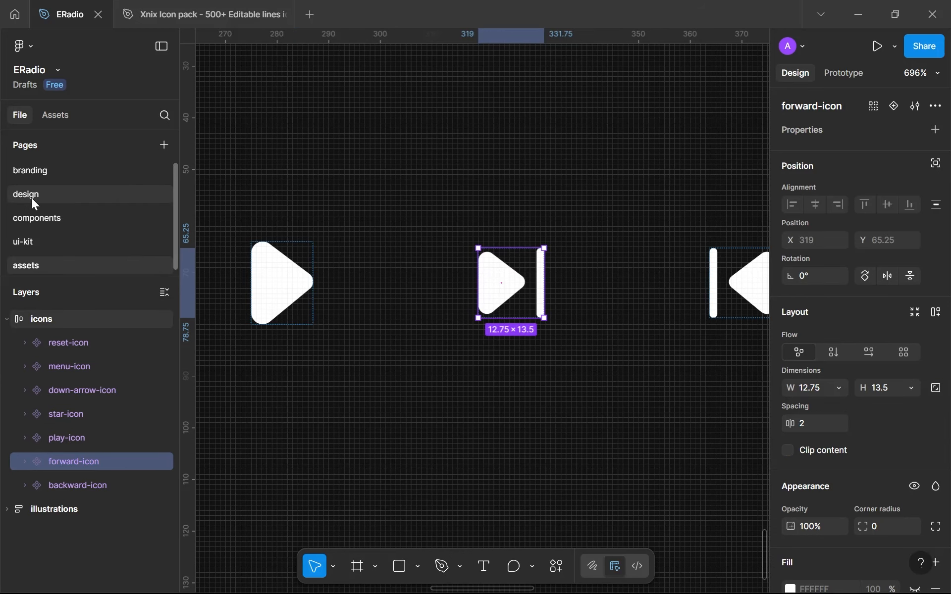
click(45, 194)
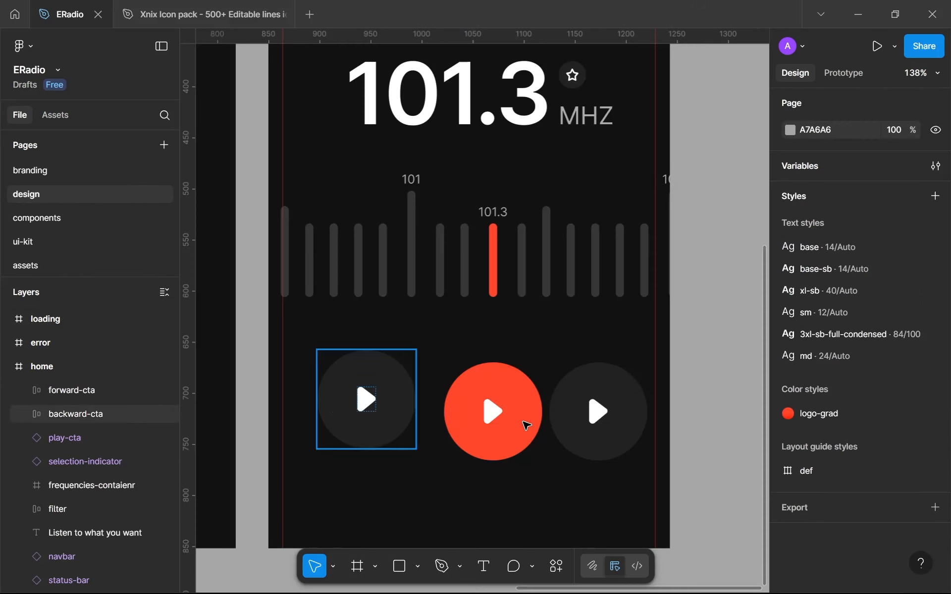
click(599, 419)
click(599, 419)
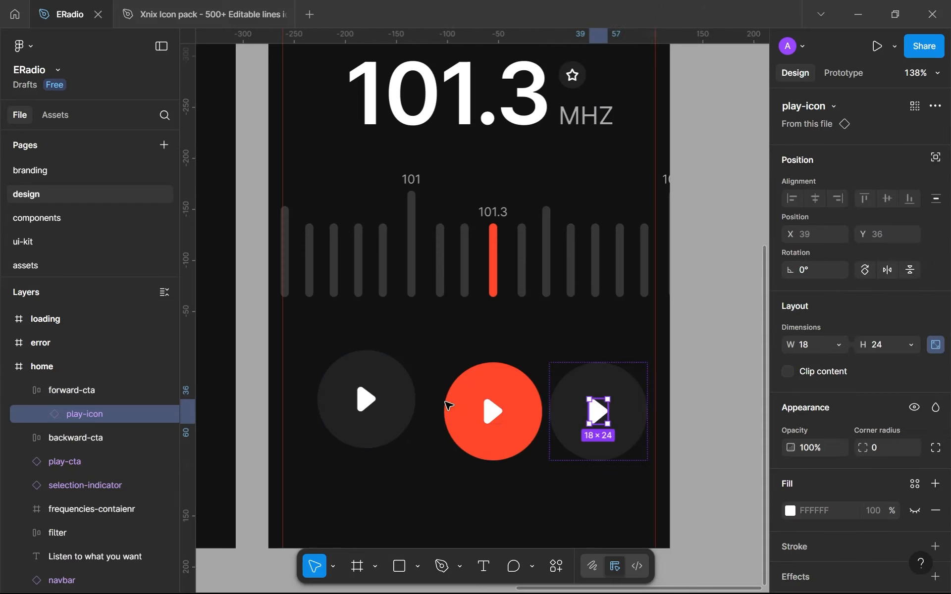
click(365, 399)
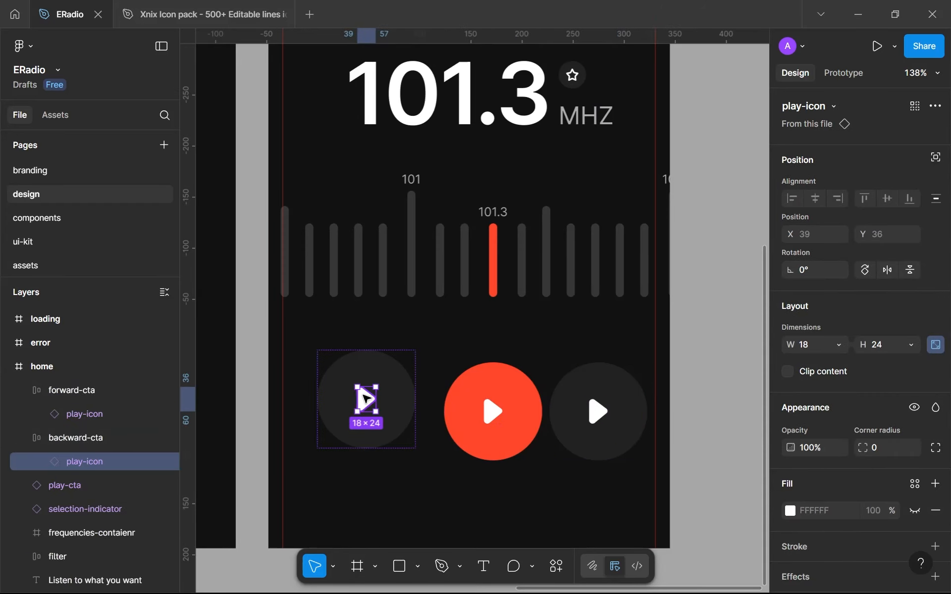
key(ctrl+shift+r)
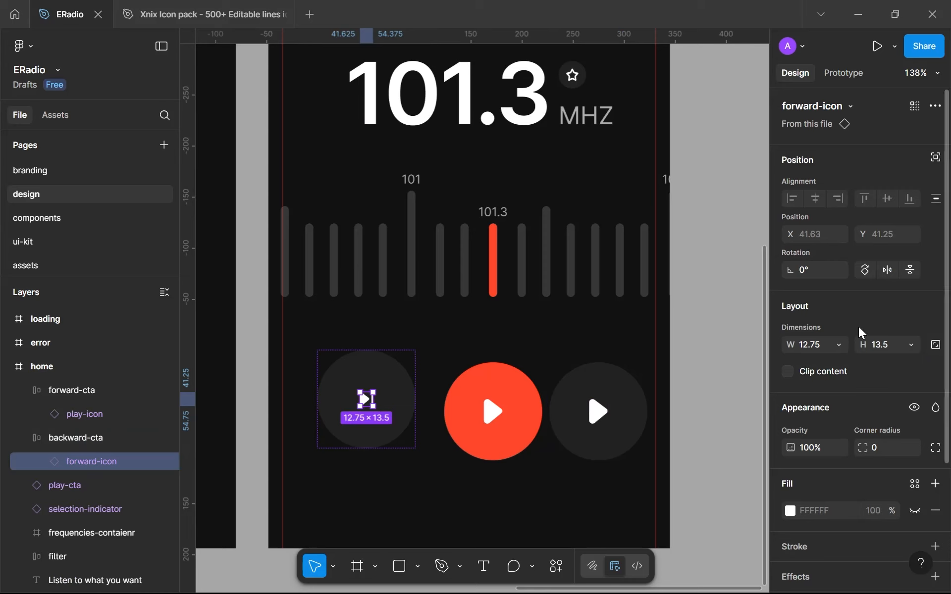
Lock the aspect ratio of the forward icon in the left gray button and set its height to 24
click(935, 345)
click(887, 346)
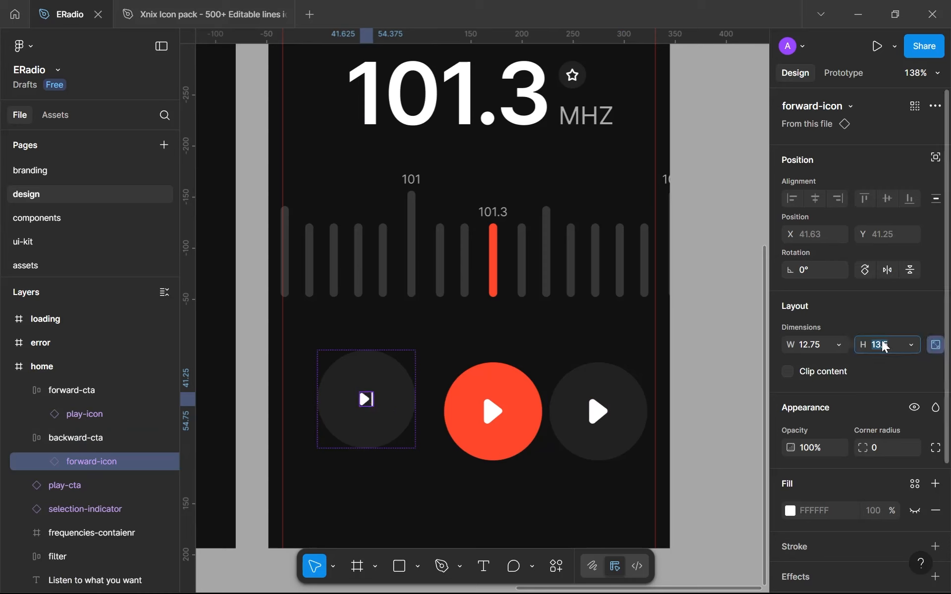
text(1)
key(BackSpace)
text(24)
key(Return)
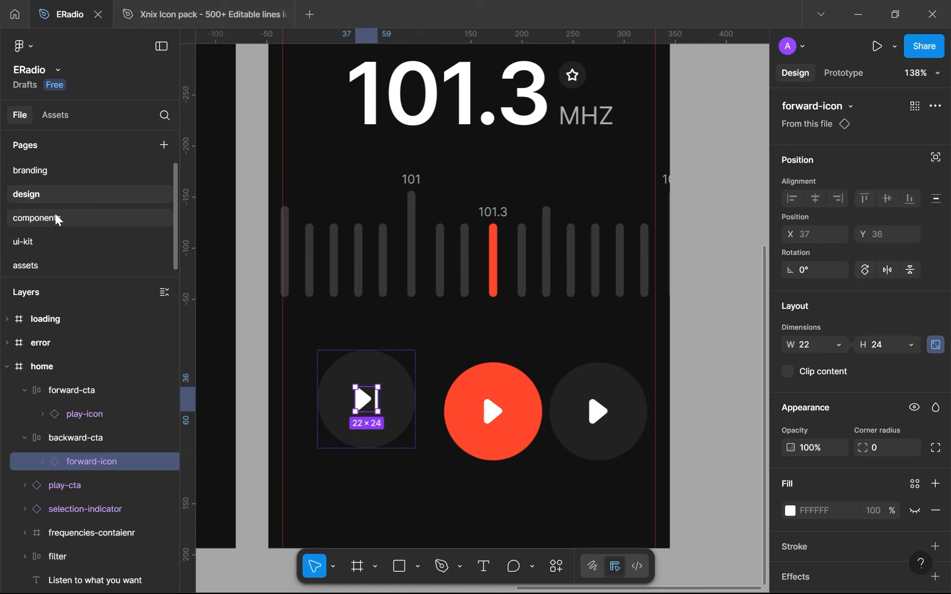
On the assets page, lock the aspect ratio of the forward-icon and backward-icon components and set their height to 16
click(43, 272)
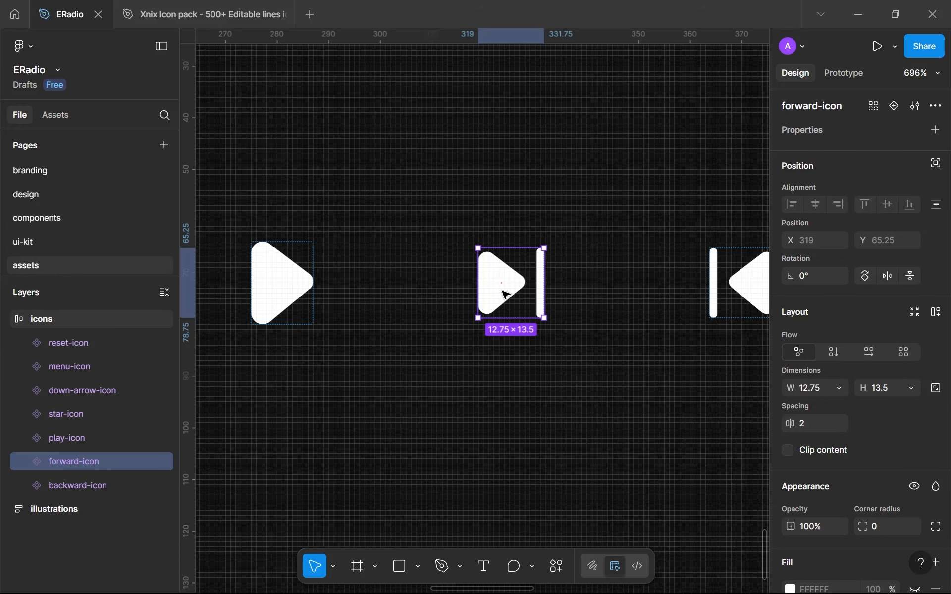
shift+click(738, 292)
click(936, 396)
click(881, 399)
text(1)
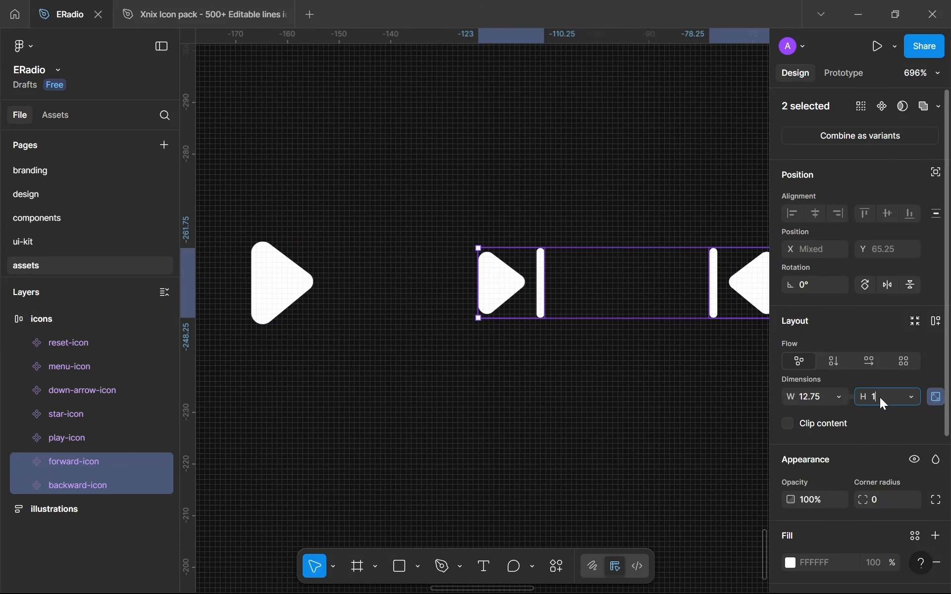
text(6)
key(Return)
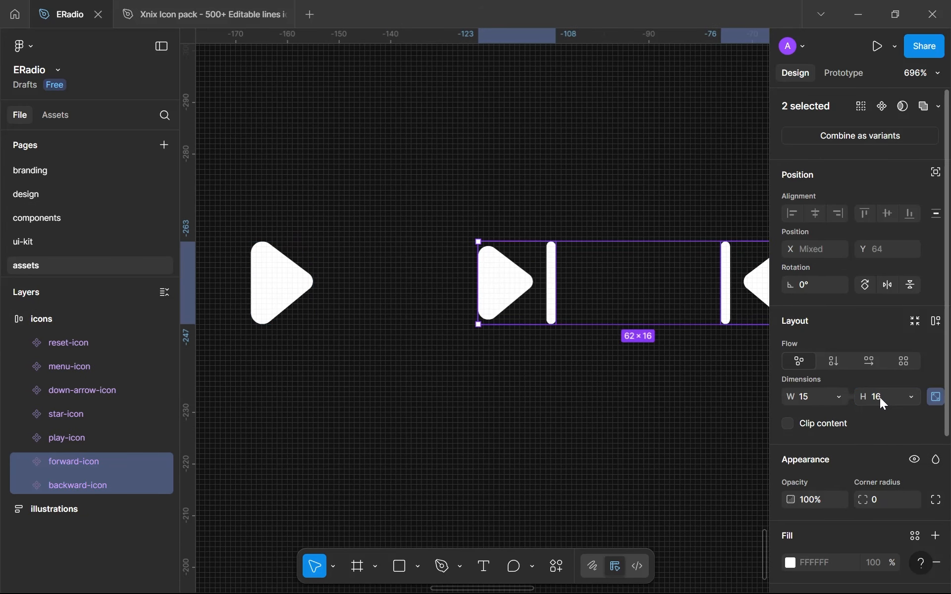
Copy backward-icon and replace the play icon inside the home screen's right gray button on the design page with it
click(743, 285)
click(22, 195)
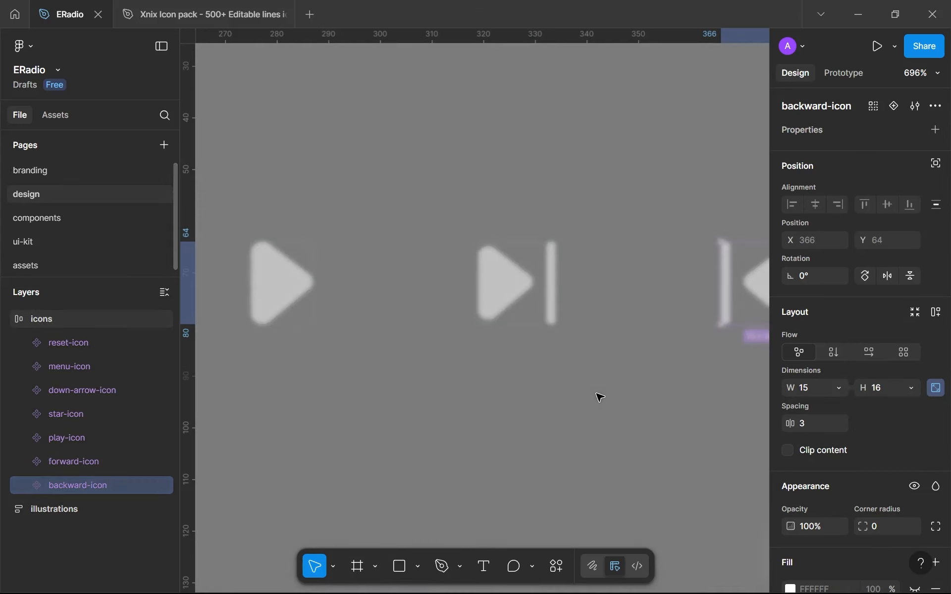
double_click(602, 412)
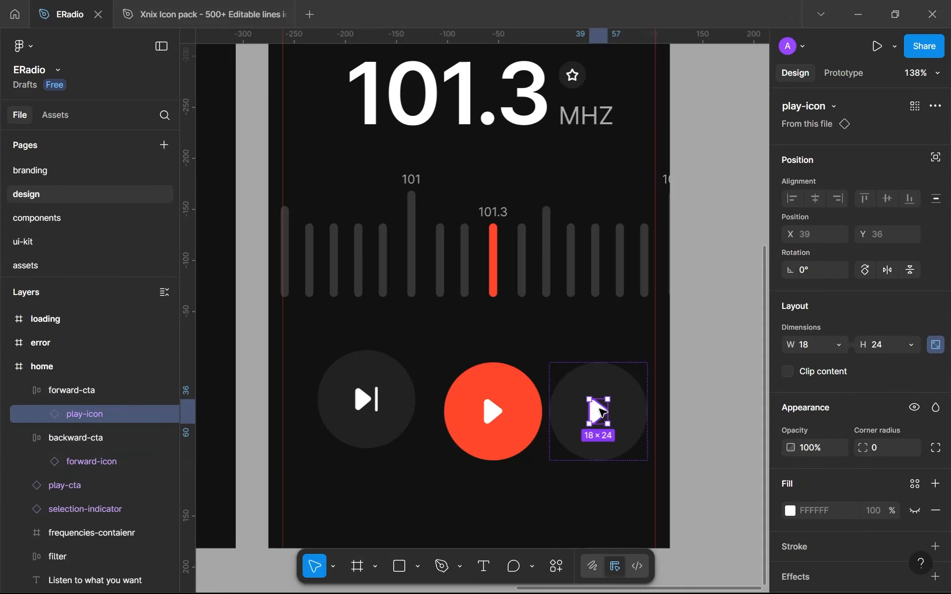
key(ctrl+shift+r)
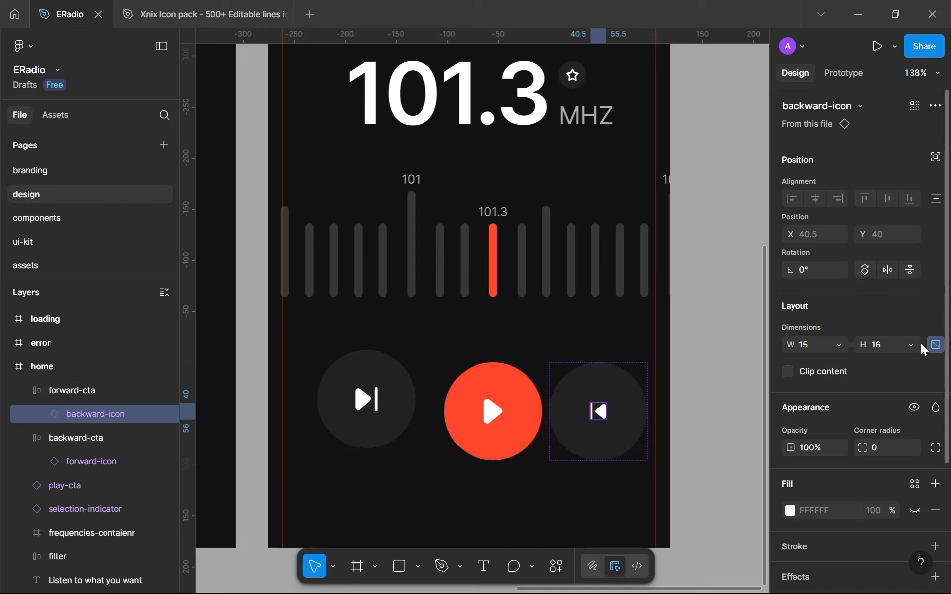
Set the height of the backward icon in the right gray button to 24
click(893, 345)
text(24)
key(Return)
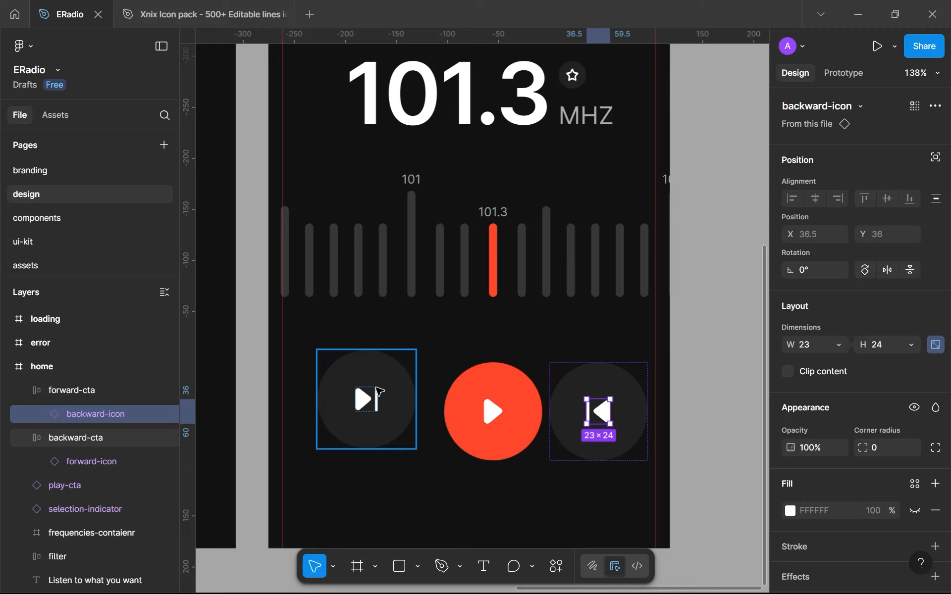
Swap the two gray buttons so the backward icon sits left of the red play button and the forward icon right, all aligned in one row
drag(347, 396, 575, 530)
drag(629, 386, 404, 386)
drag(579, 521, 627, 418)
double_click(595, 412)
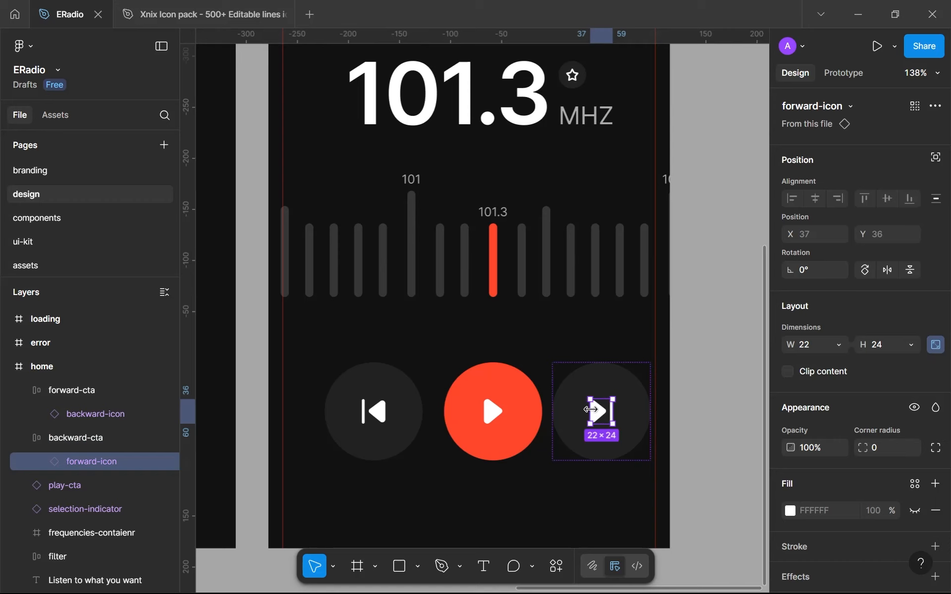
Rename the button holding the forward icon forward-cta and the one holding the backward icon backward-cta
click(606, 367)
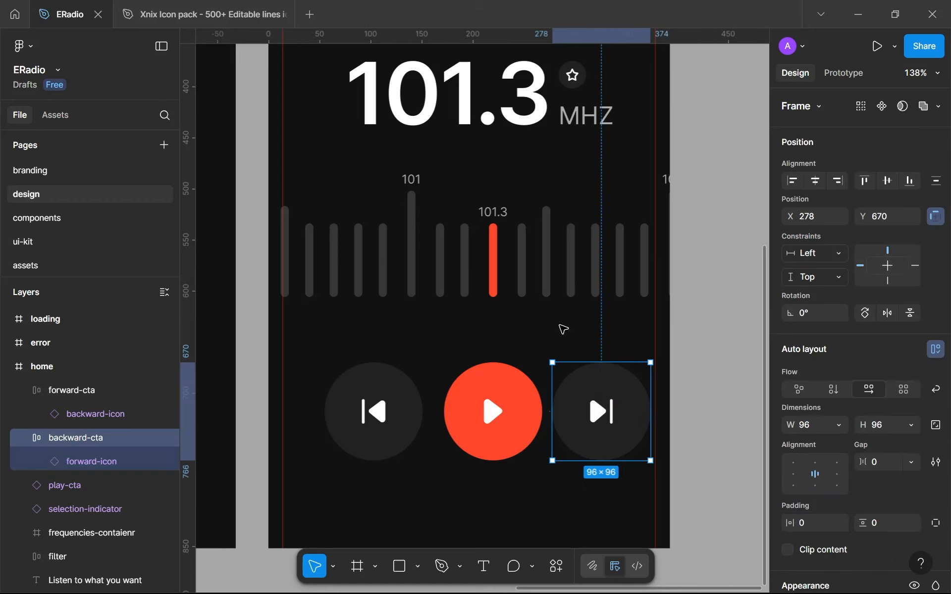
double_click(58, 440)
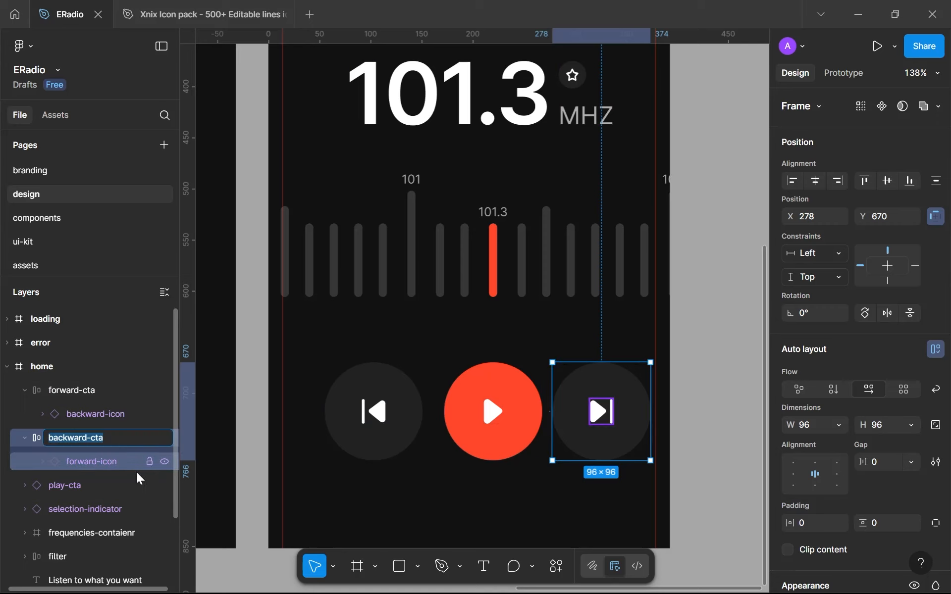
key(Left)
key(ctrl+Delete)
text(forward)
key(Return)
double_click(58, 391)
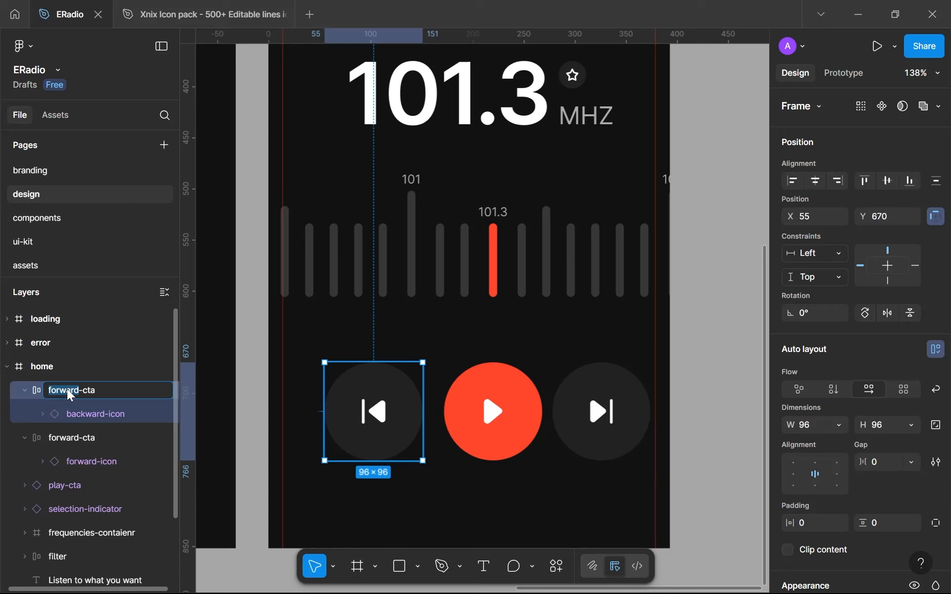
text(backwr)
key(BackSpace)
text(ard)
key(Return)
Cut the gray backward-cta and forward-cta buttons out of the home screen
click(569, 435)
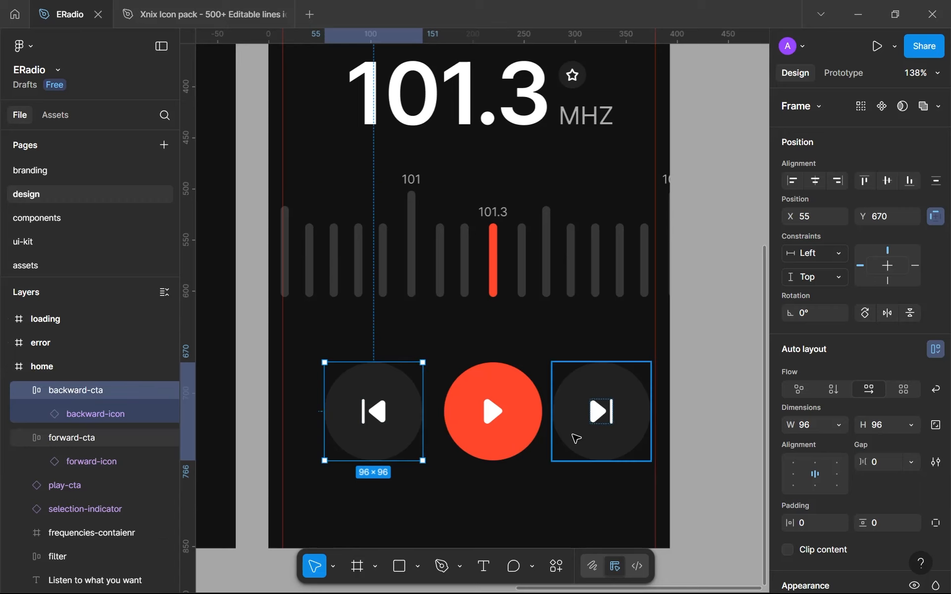
ctrl+scroll(576, 439, up, 2)
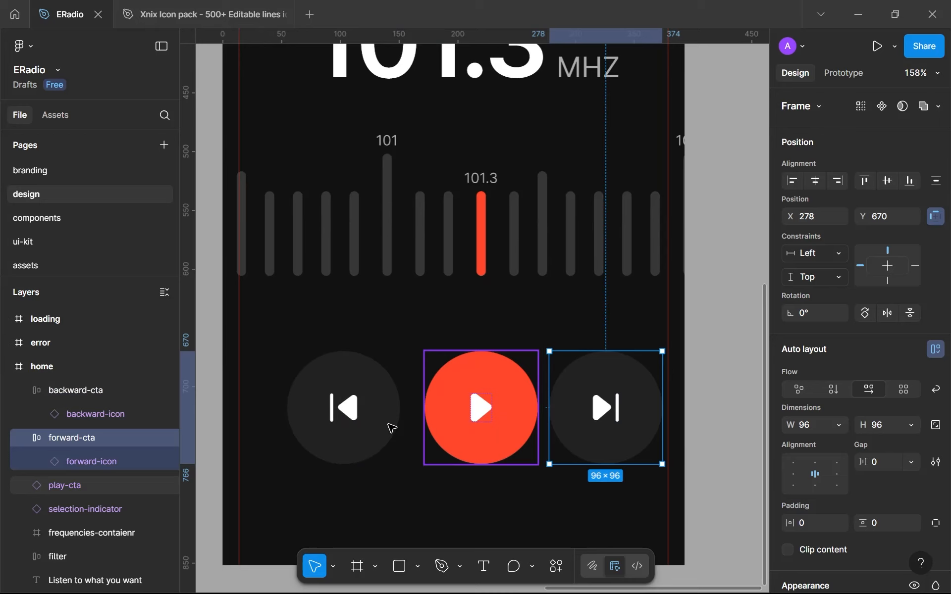
shift+click(334, 409)
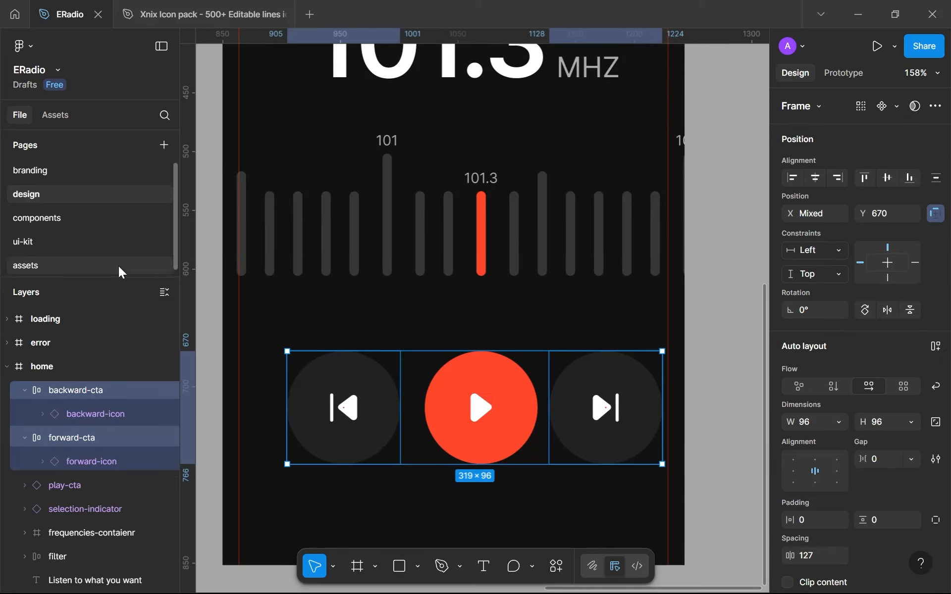
key(Delete)
On the components page, duplicate the frame holding the play-cta component twice
click(53, 224)
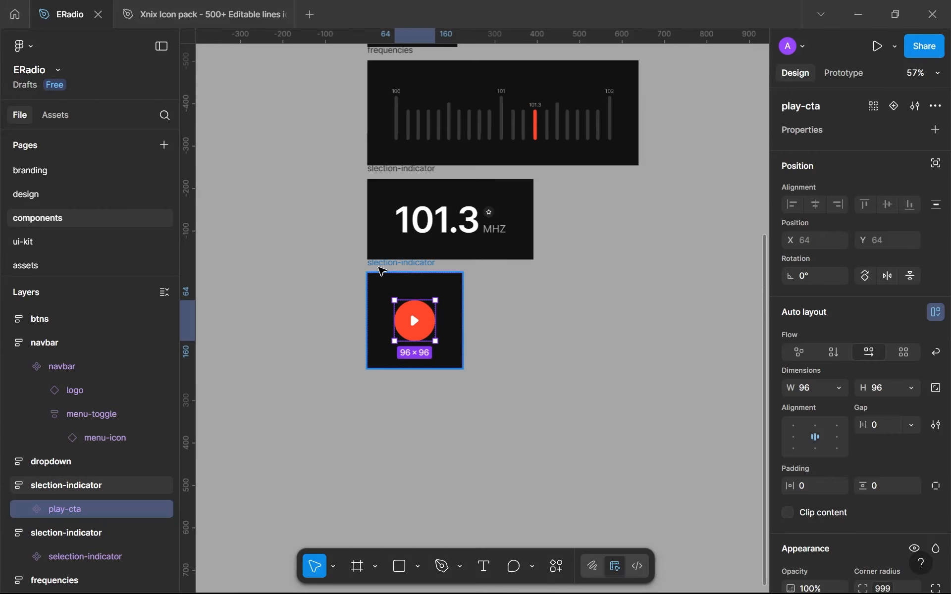
click(379, 270)
key(ctrl+d)
key(ctrl+d)
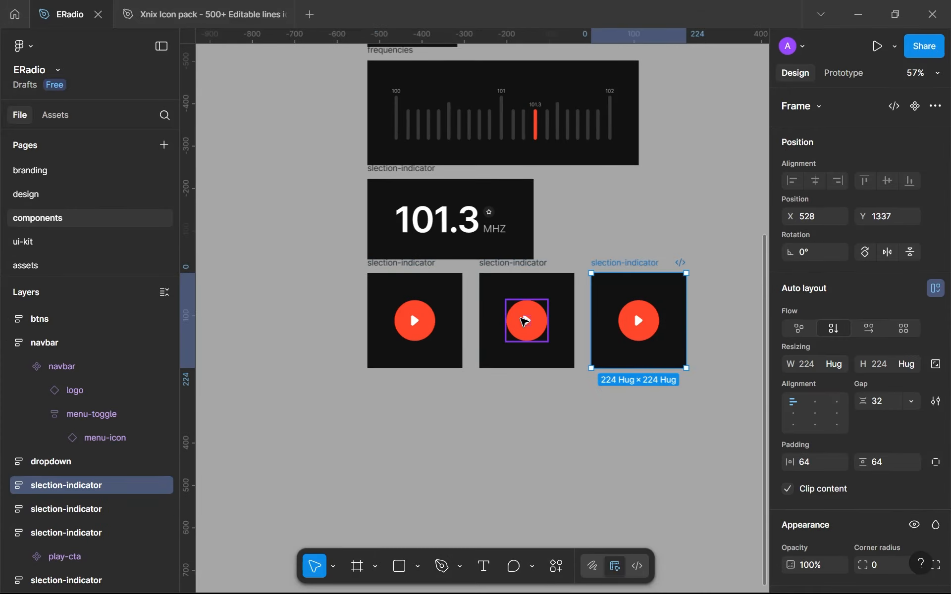
Replace the play button in the middle frame with the cut gray buttons, and cut backward-cta so only forward-cta stays there
click(525, 321)
key(ctrl+shift+r)
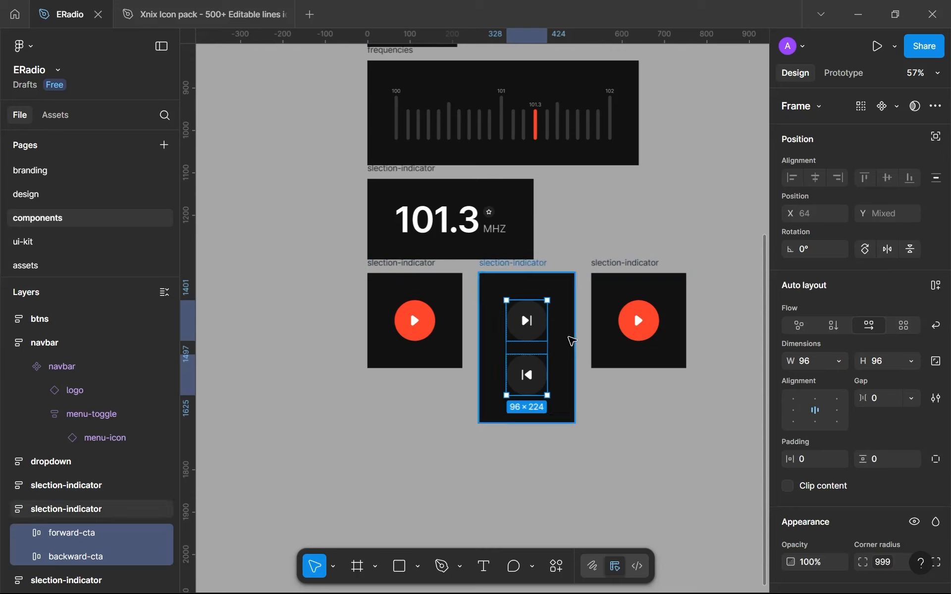
click(526, 379)
key(Delete)
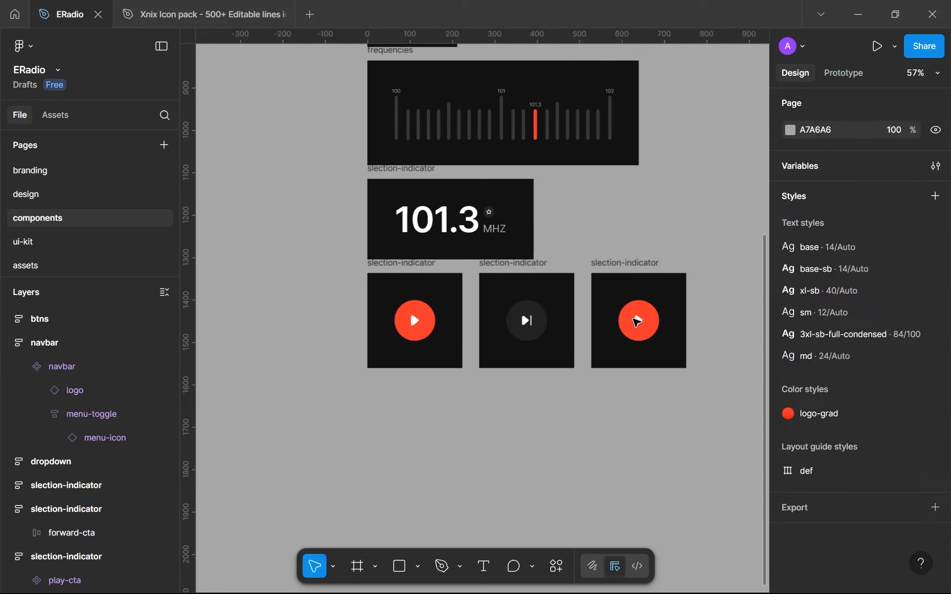
Replace the play button in the third frame with the cut backward-cta button
double_click(639, 321)
click(635, 308)
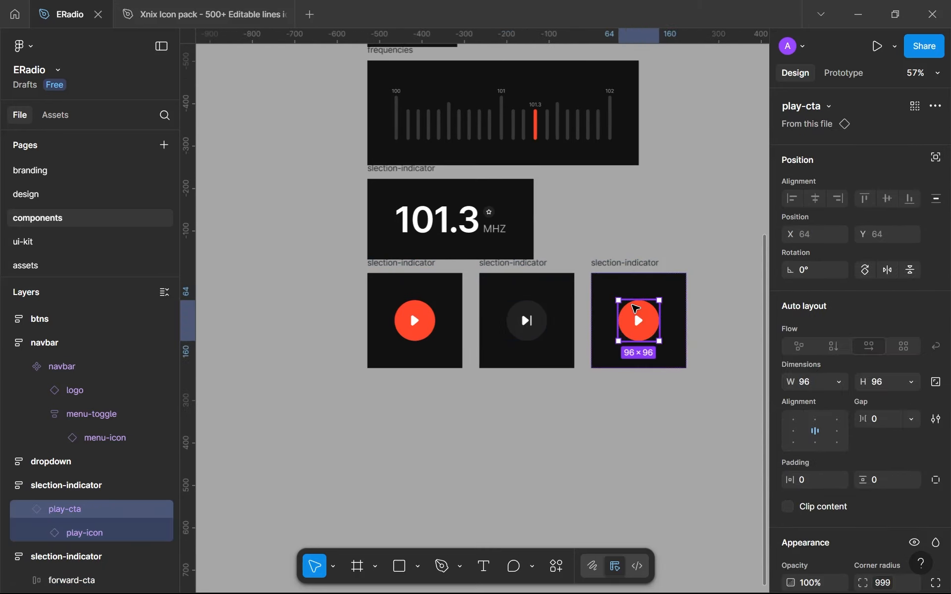
key(ctrl+shift+r)
scroll(424, 293, up, 3)
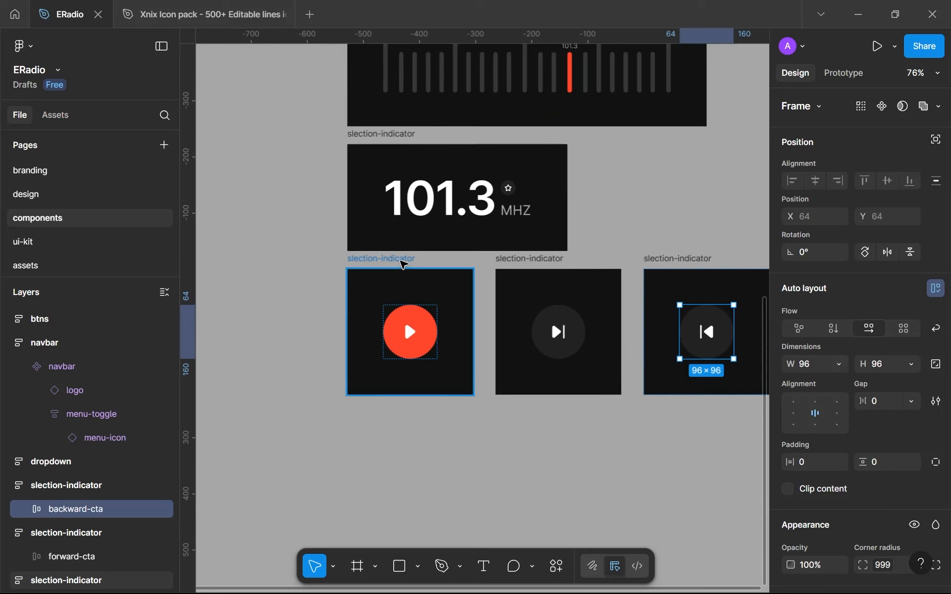
Rename the frame holding the red play button play-cta and the frame holding the forward button forward-cta
click(403, 259)
double_click(404, 259)
text(play)
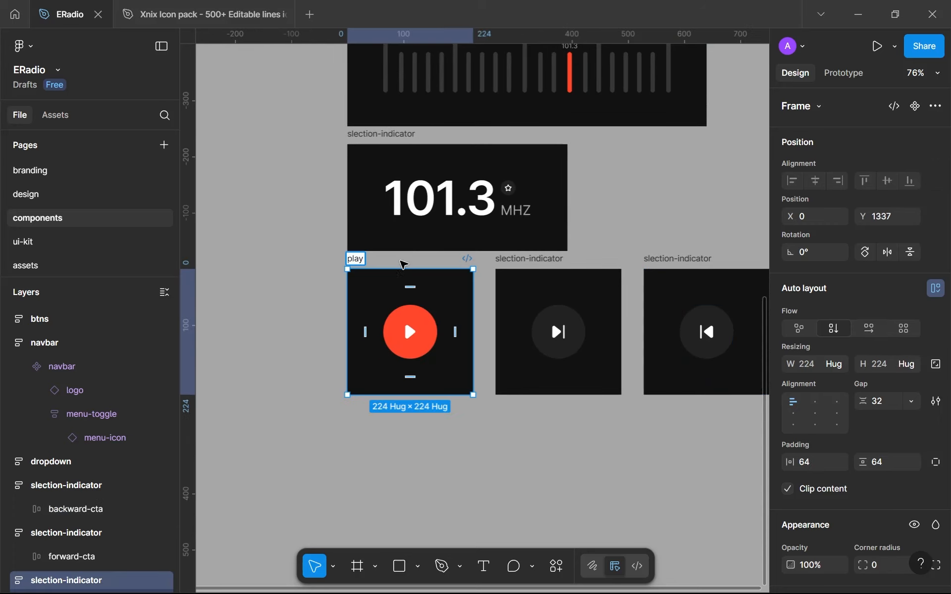
text(-cta)
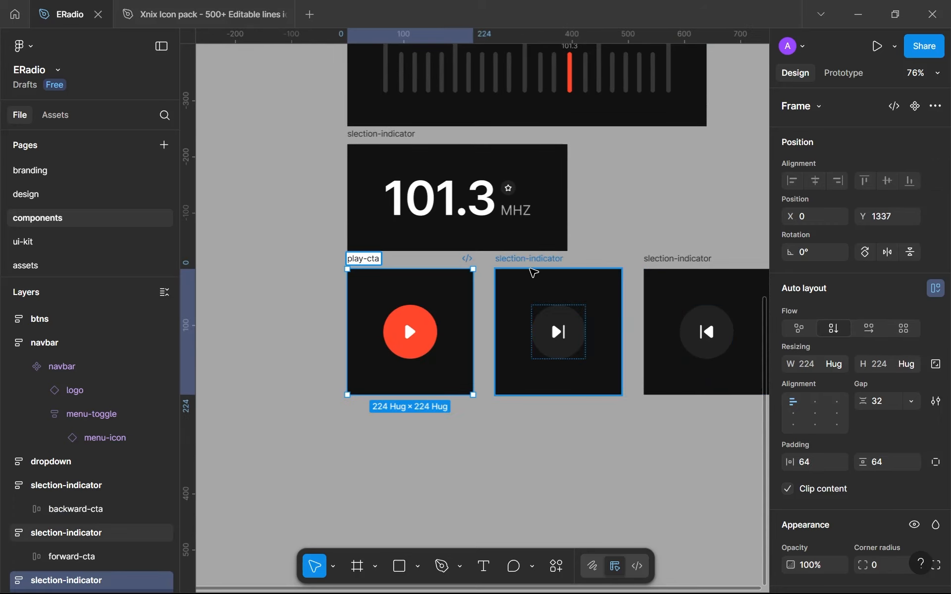
double_click(526, 261)
text(forward-cta)
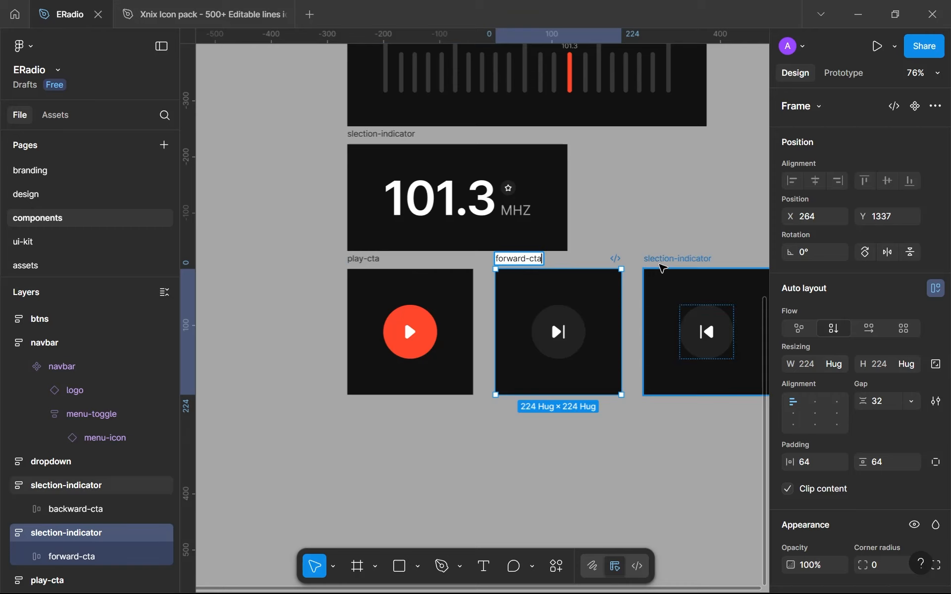
Rename the frame holding the backward button backward-cta
double_click(660, 266)
text(back)
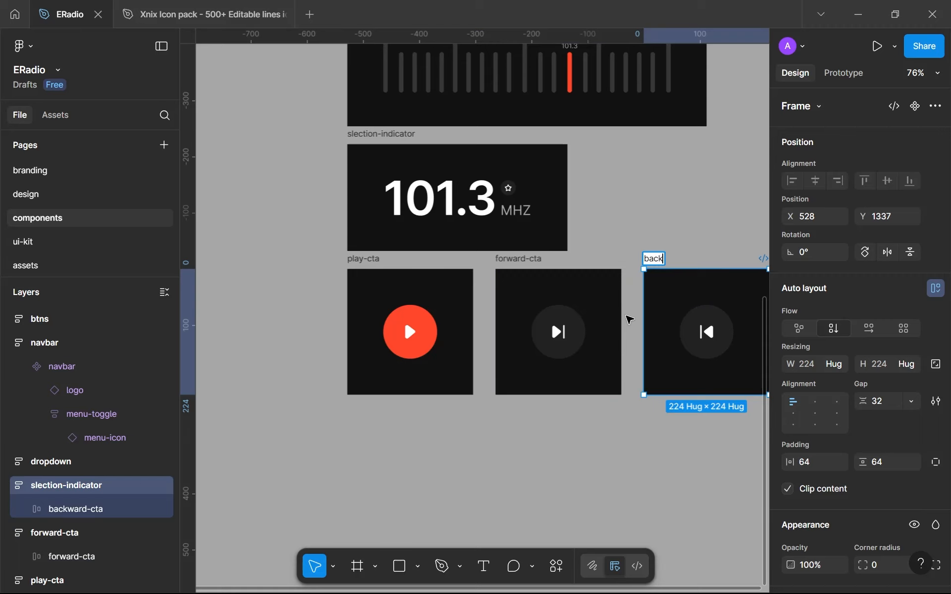
text(grod-cta)
key(Return)
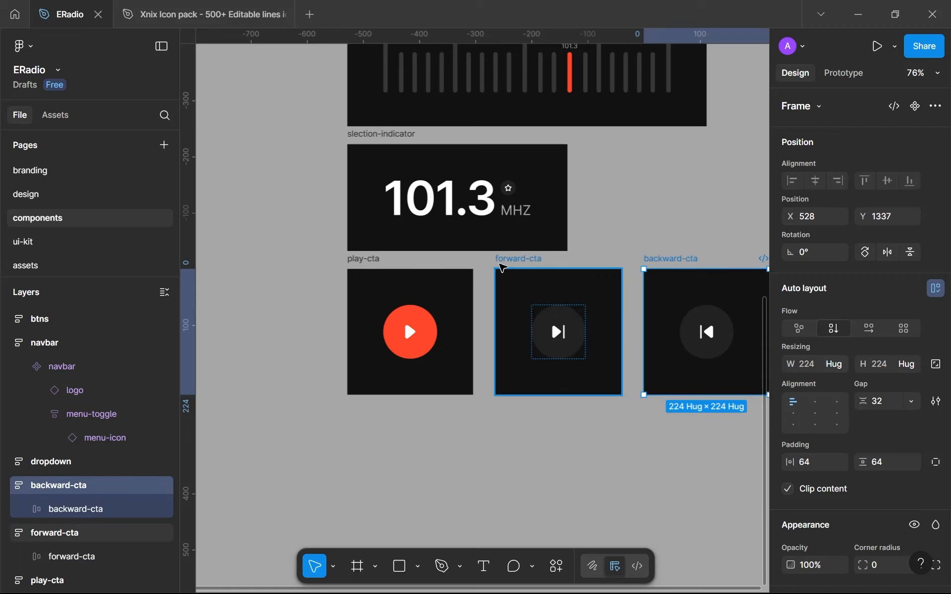
Stack the forward-cta and backward-cta frames in a column directly below the play-cta frame
shift+click(502, 268)
drag(662, 264, 434, 458)
click(585, 317)
Turn the gray forward-cta and backward-cta buttons inside their frames into components
click(476, 388)
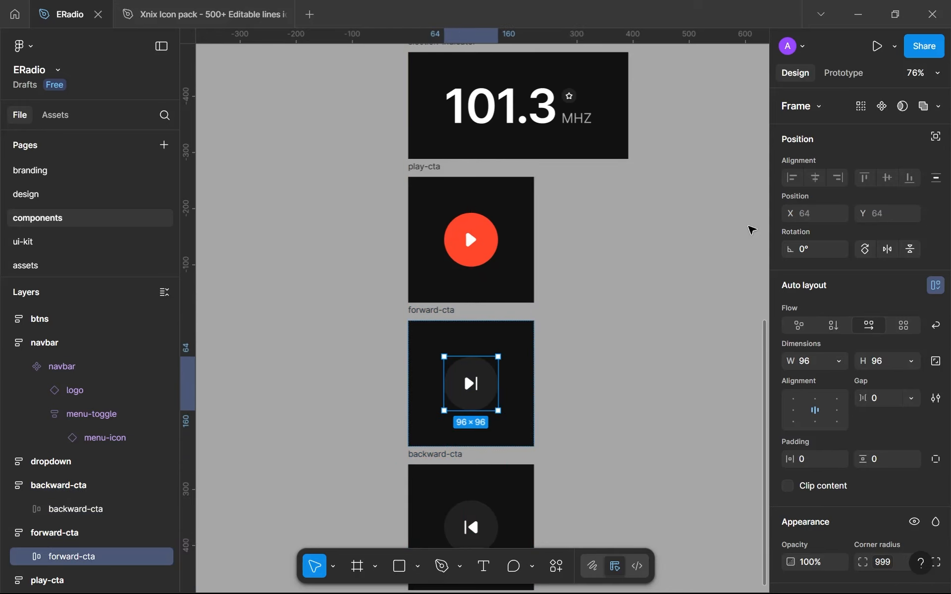
click(882, 106)
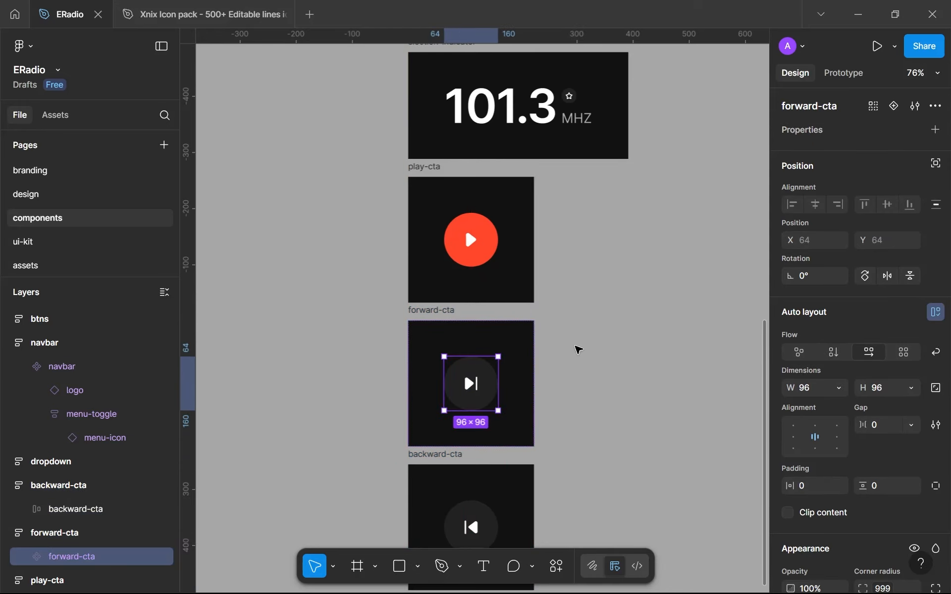
scroll(534, 401, down, 1)
click(473, 493)
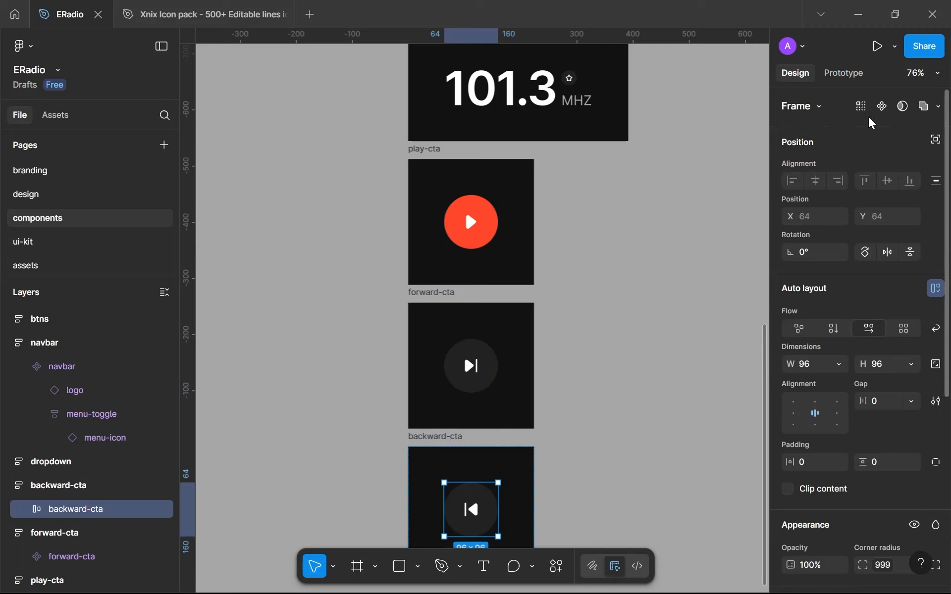
click(882, 106)
Copy the forward-cta component and place an instance on the home screen of the design page, right of the play button in line with it
click(469, 352)
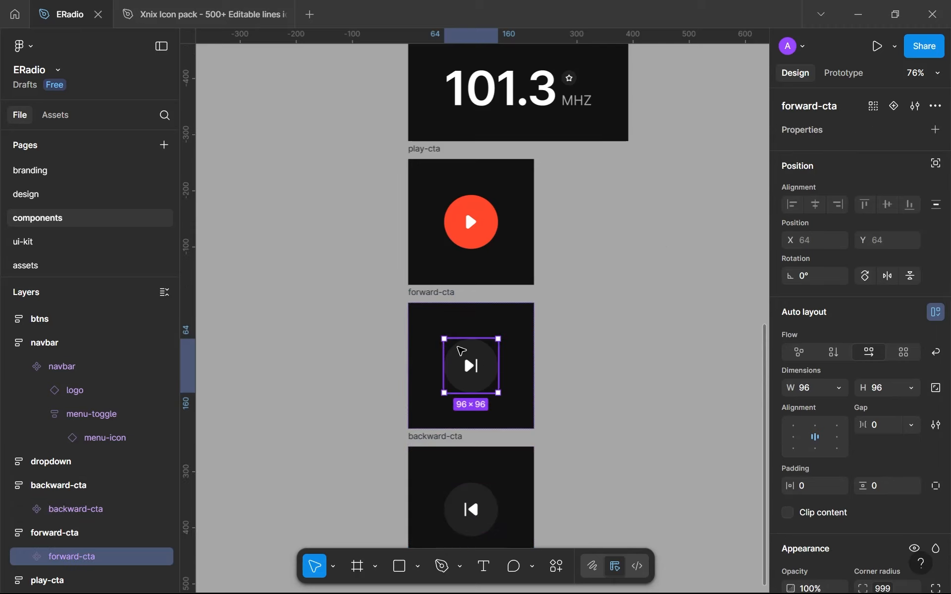
scroll(297, 219, down, 1)
scroll(296, 219, down, 5)
scroll(300, 162, up, 5)
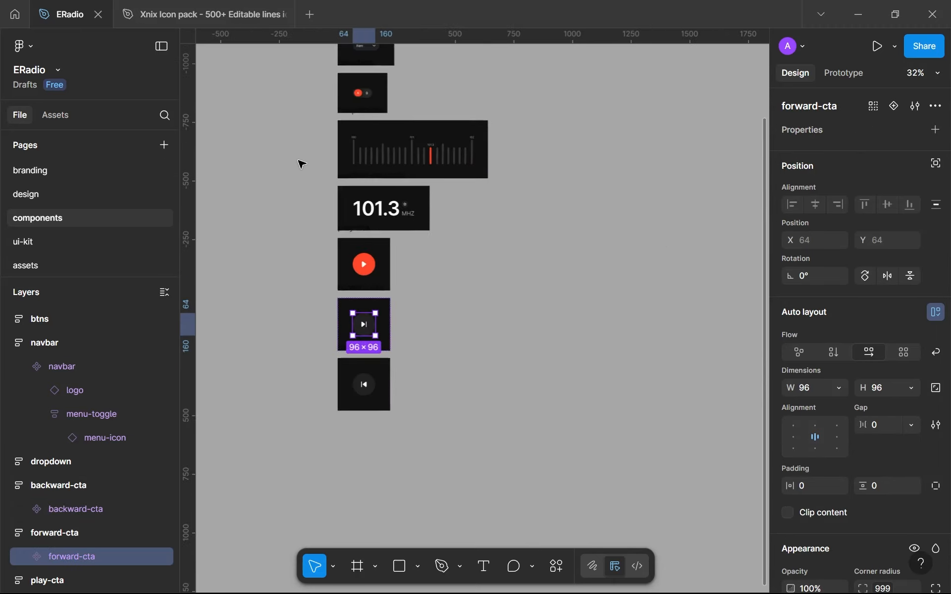
scroll(319, 356, down, 3)
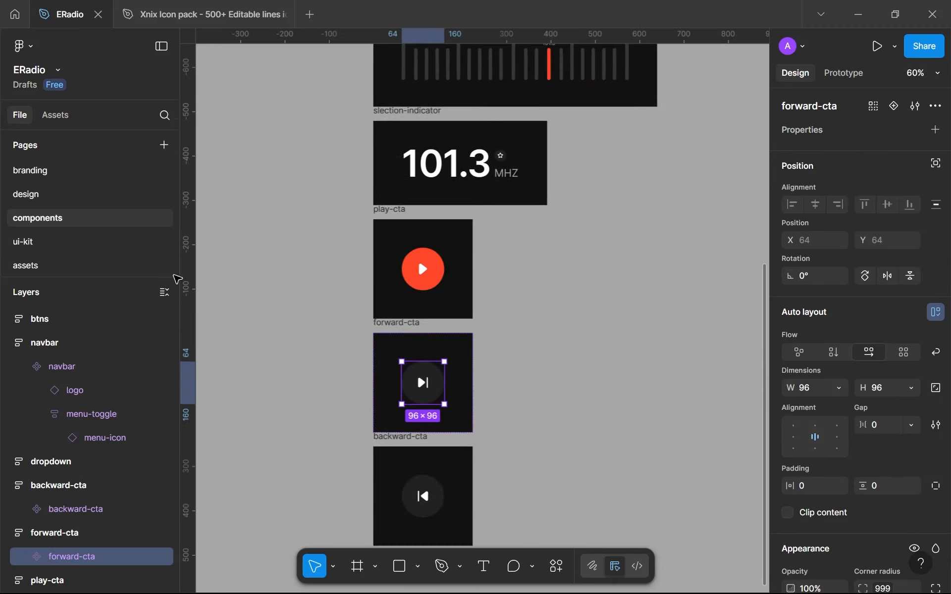
click(43, 196)
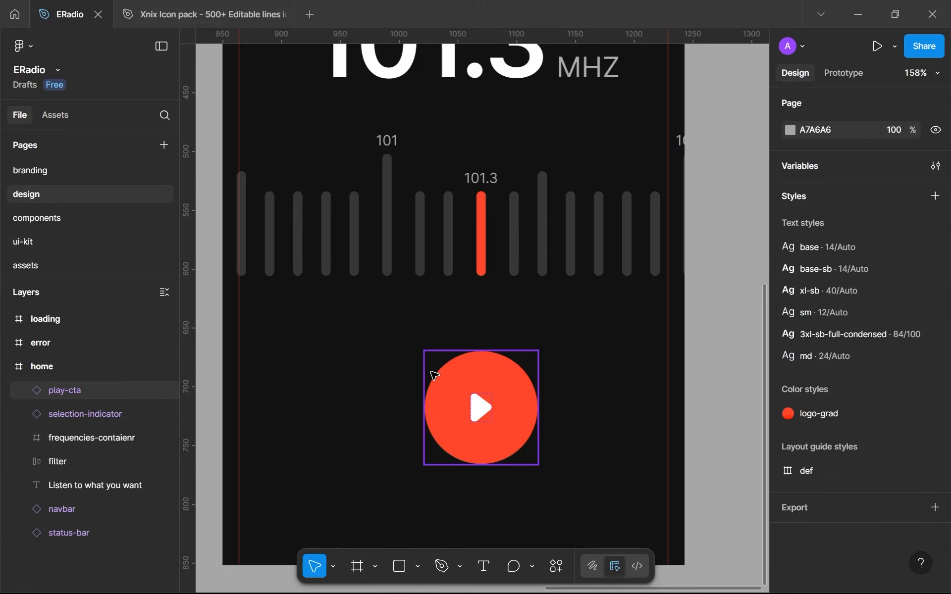
key(ctrl+v)
drag(482, 329, 623, 415)
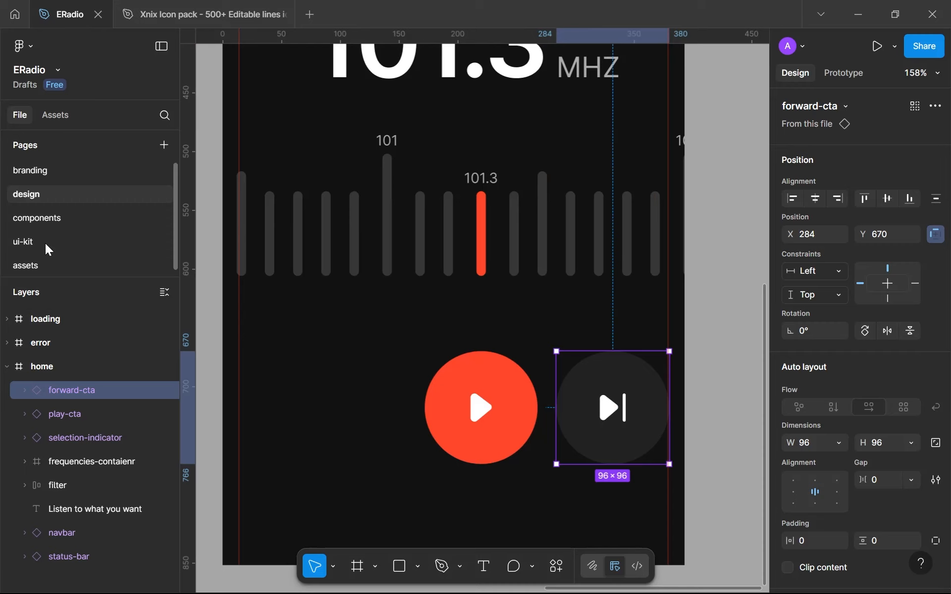
Copy the backward-cta component from the components page and place an instance left of the home screen's play button
click(32, 217)
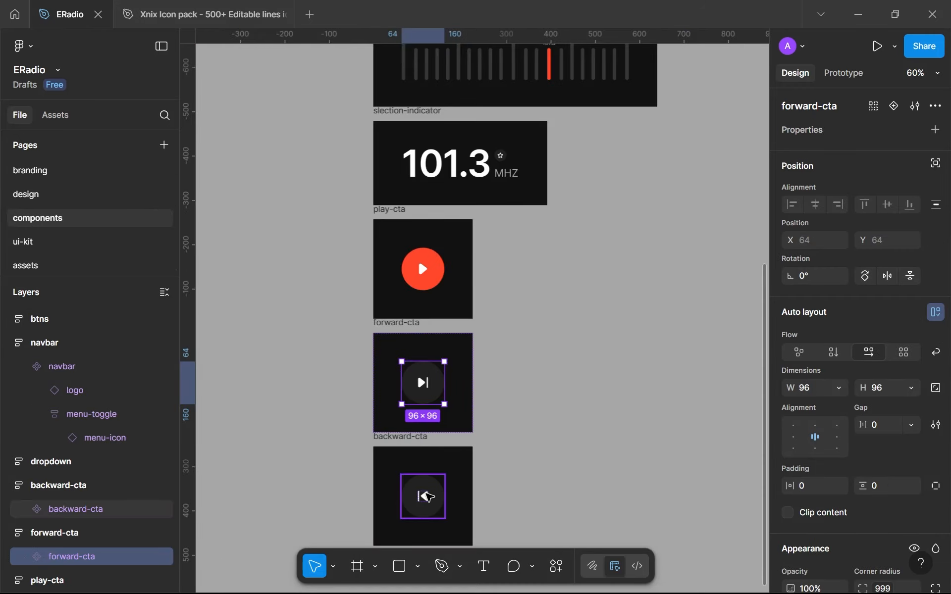
click(427, 497)
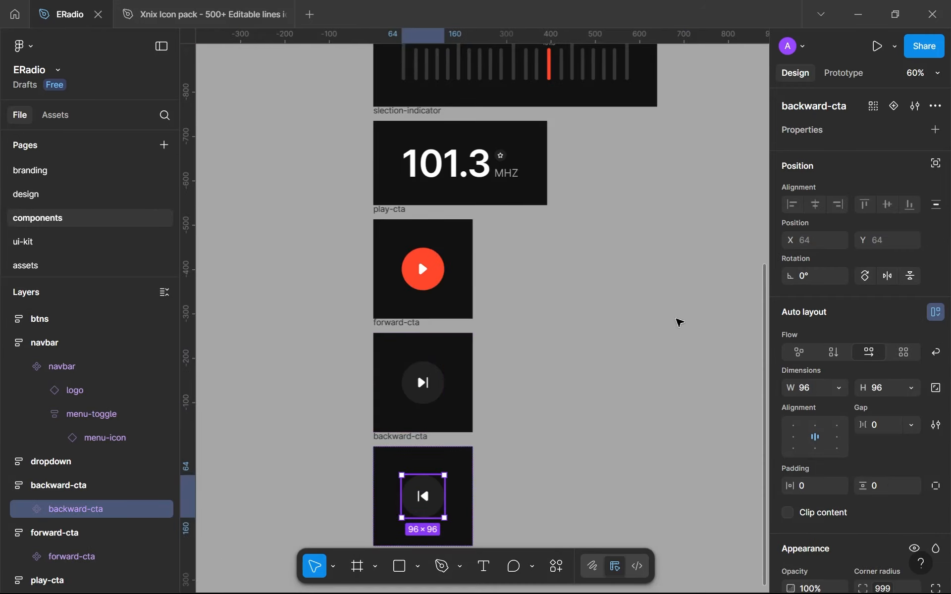
click(51, 193)
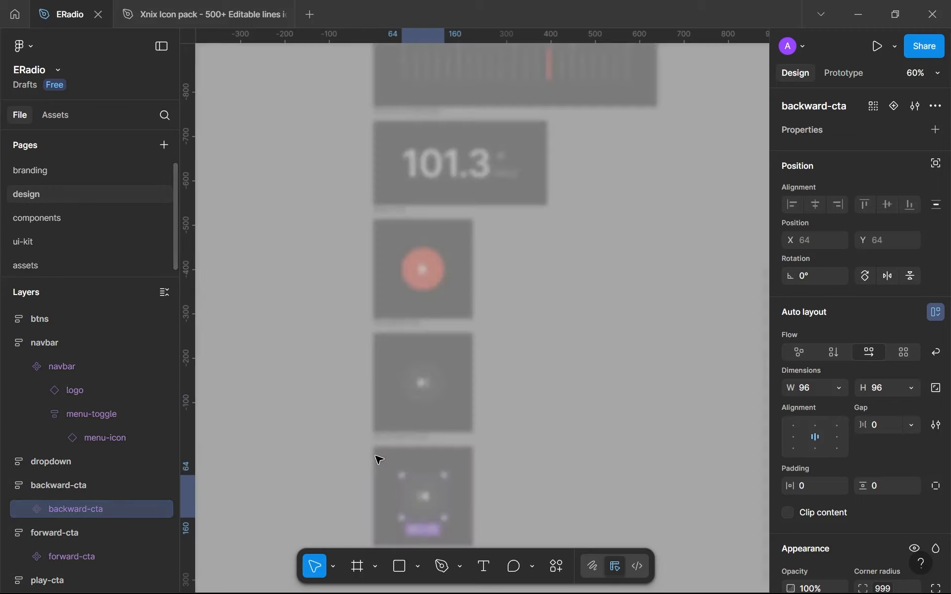
click(333, 390)
key(ctrl+v)
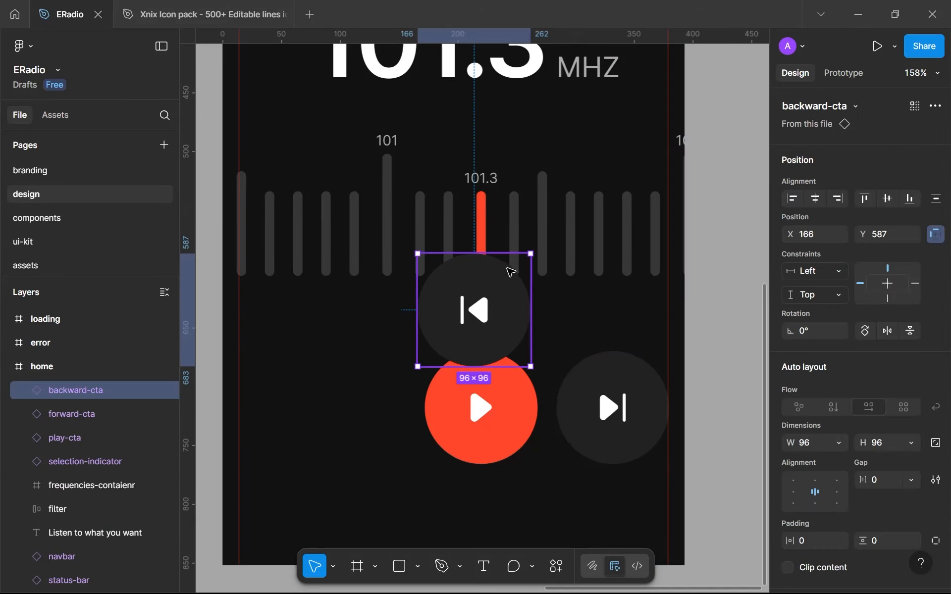
drag(436, 320, 281, 399)
Combine the backward, play and forward buttons into one horizontal auto layout frame and name it controls
shift+click(483, 406)
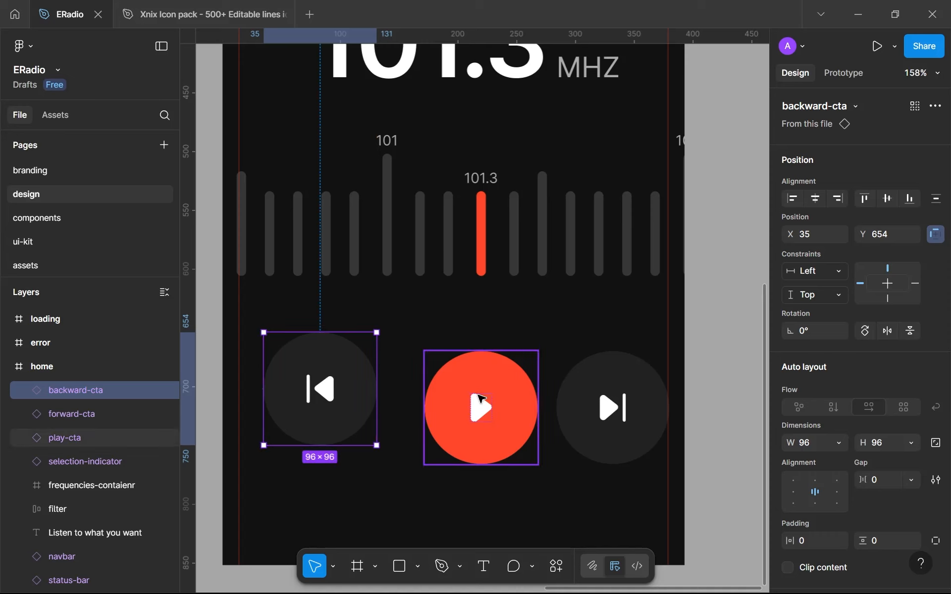
shift+click(572, 388)
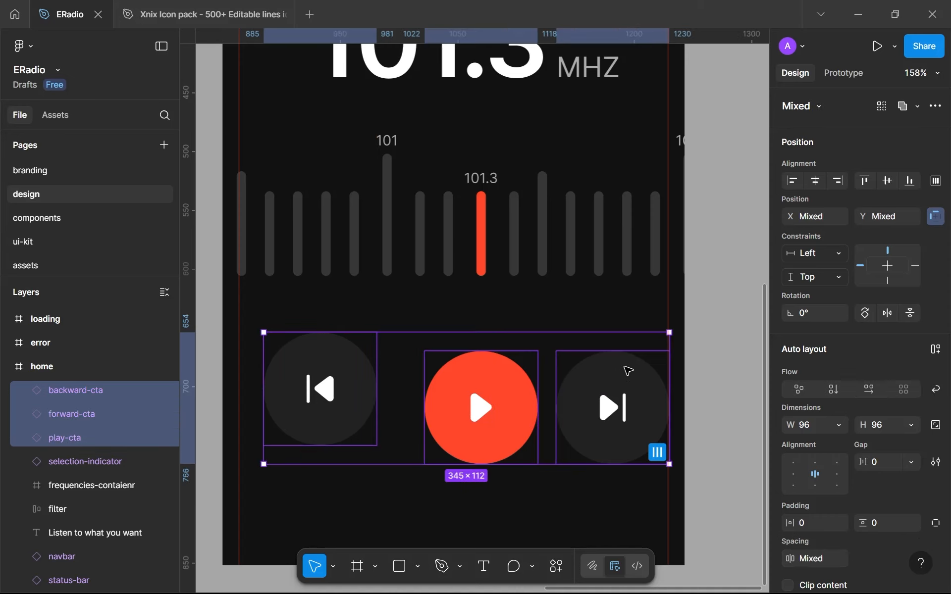
key(shift+a)
double_click(68, 387)
text(c)
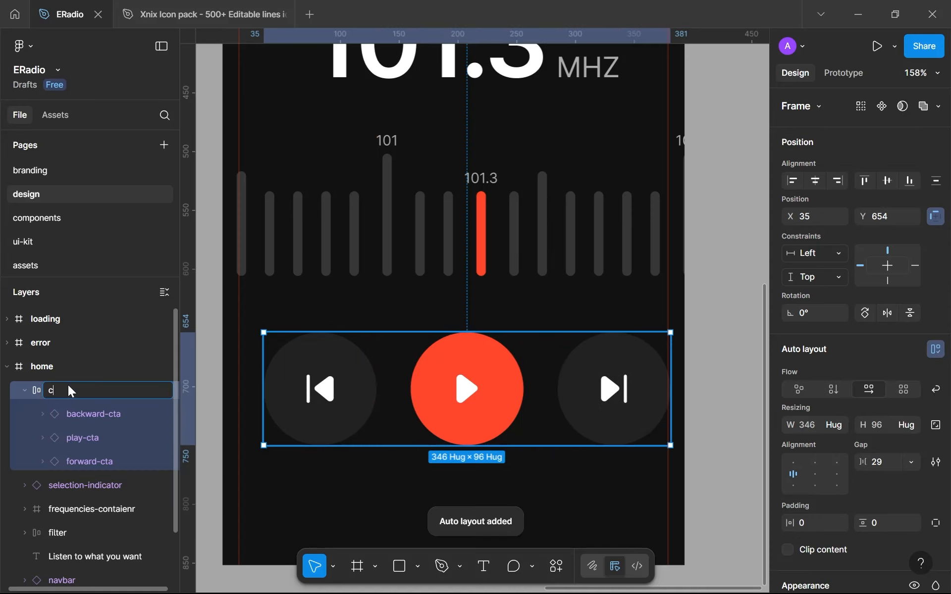
text(ontainer)
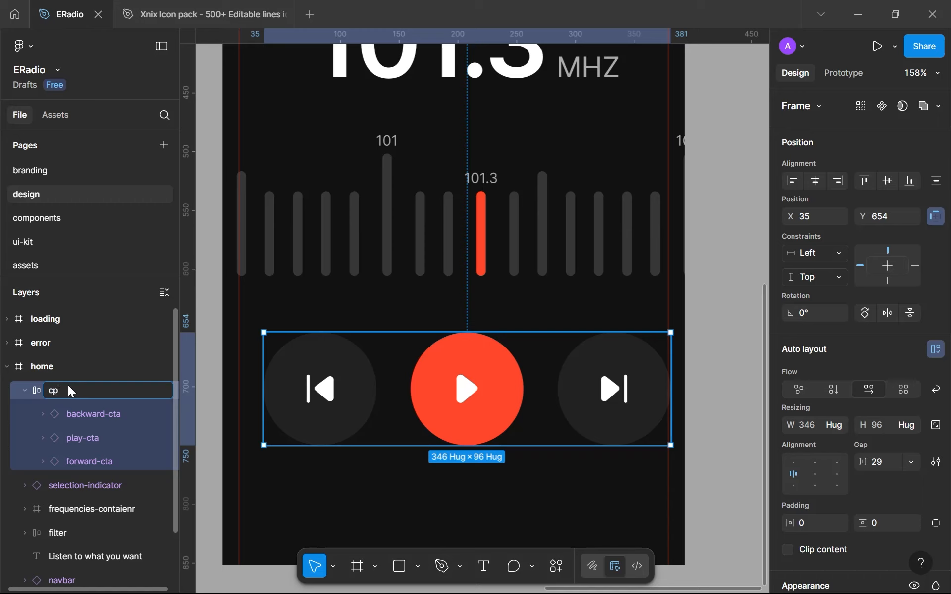
text(rols)
key(Return)
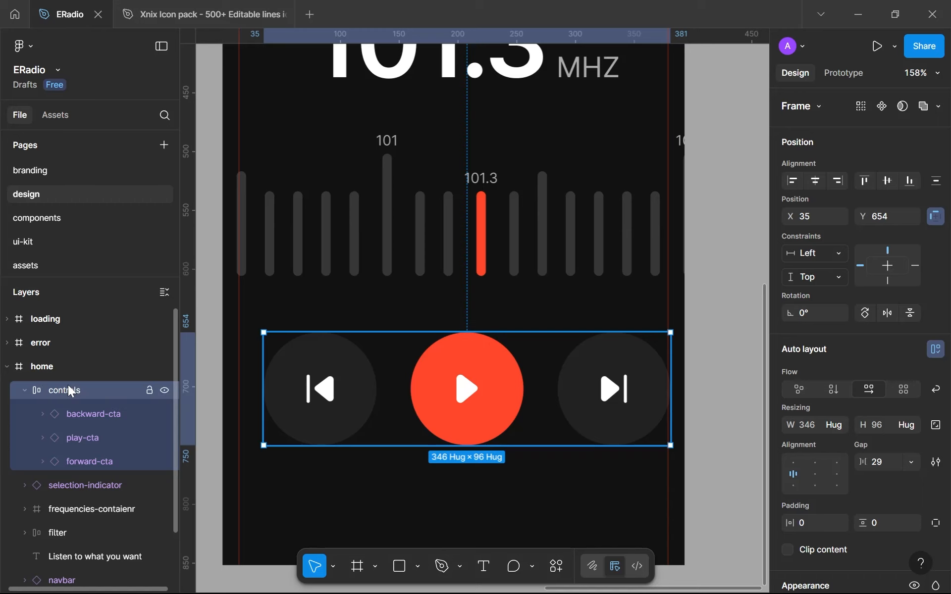
Try a gap of 16 between the buttons in the controls frame and settle on a gap of 8
click(882, 464)
text(16)
key(Return)
click(883, 466)
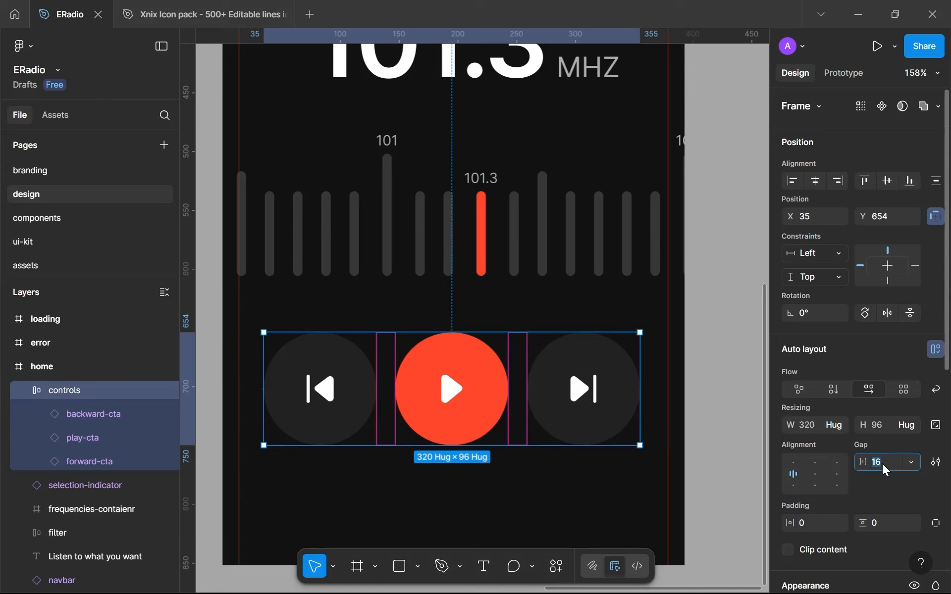
key(Return)
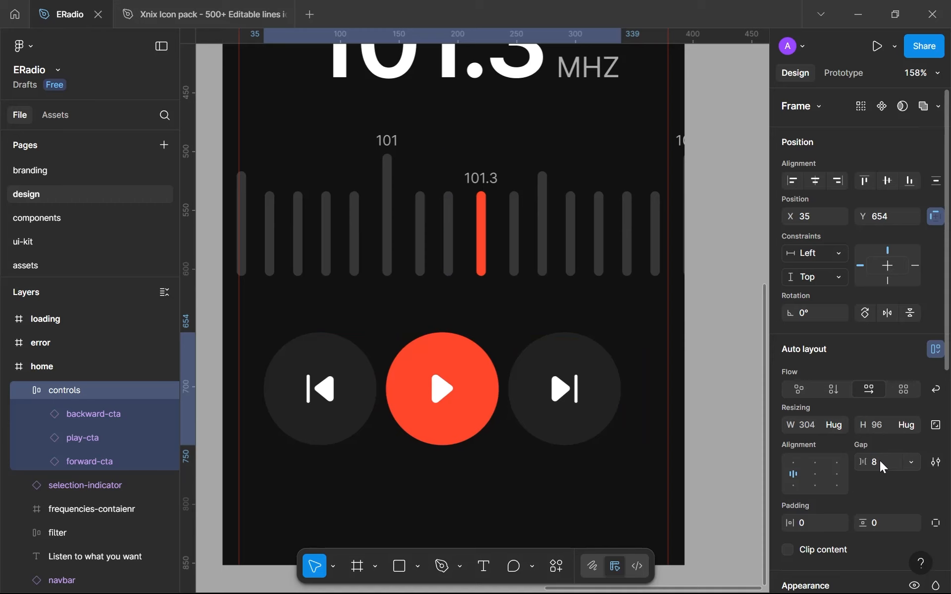
Widen the controls frame on both sides to the home screen's layout margins, making it 365 wide at X 14
drag(618, 395, 670, 398)
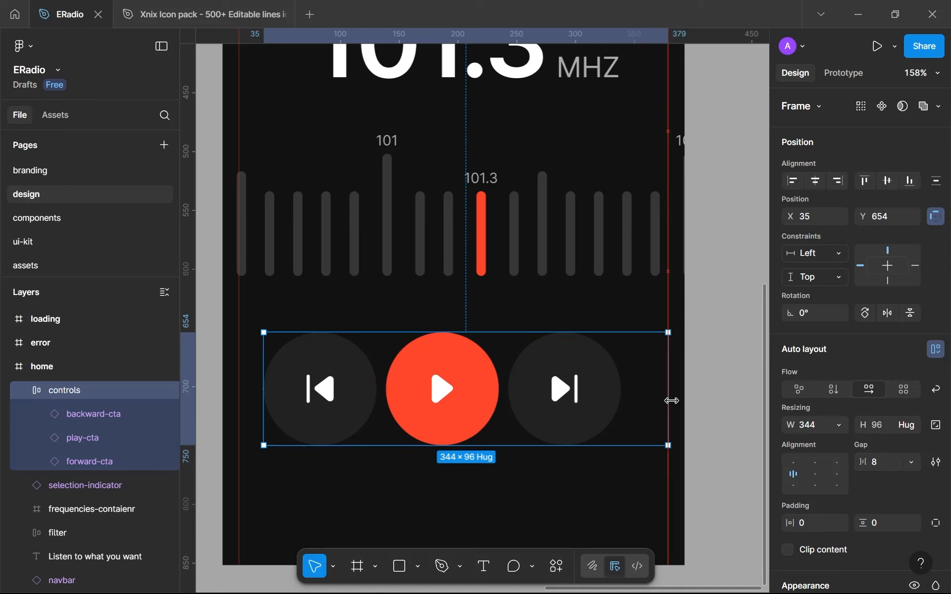
drag(262, 382, 238, 378)
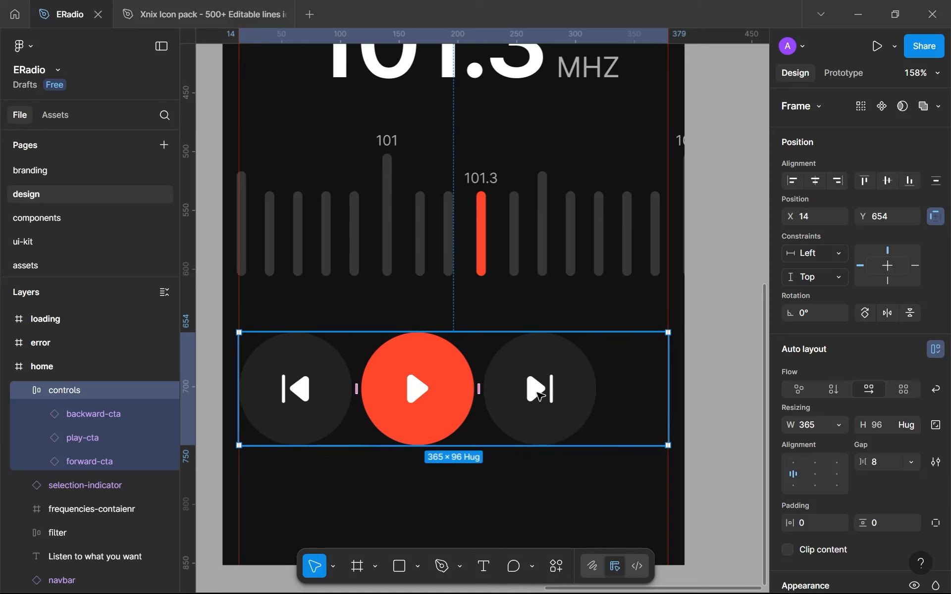
Lock the aspect ratio of the backward, play and forward buttons in the controls frame and set their widths to fill container
scroll(513, 390, down, 5)
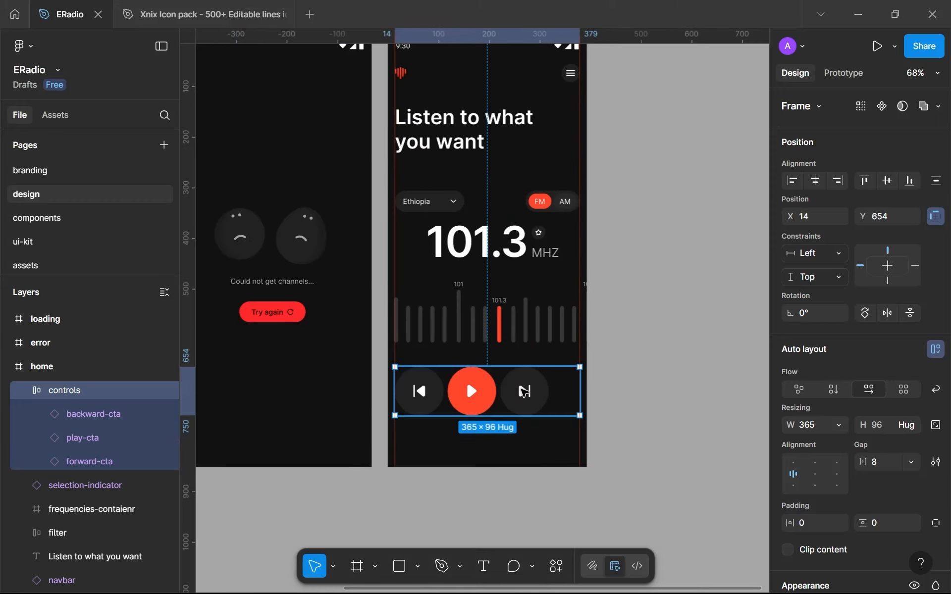
scroll(522, 391, up, 3)
double_click(523, 391)
shift+click(438, 394)
shift+click(361, 387)
click(912, 367)
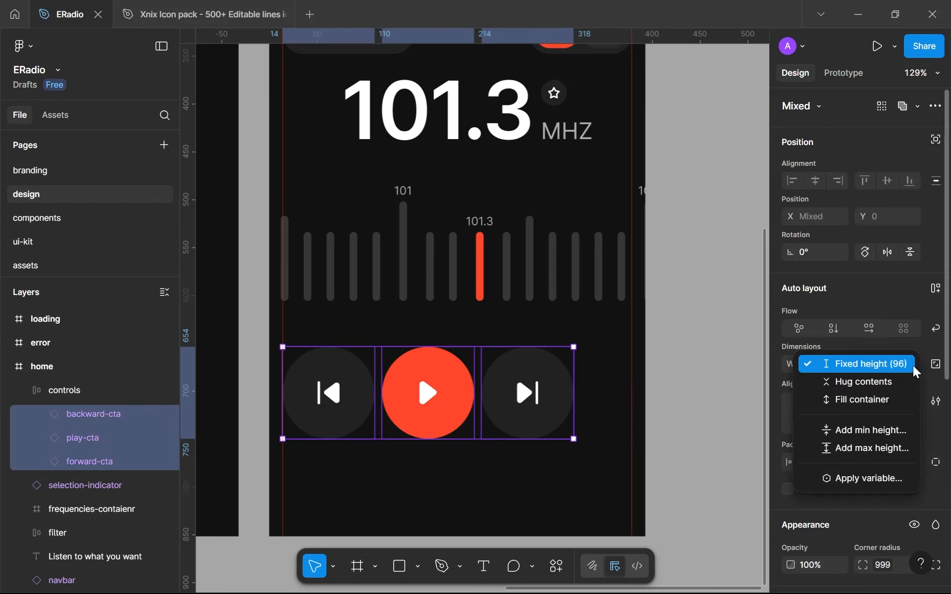
click(936, 370)
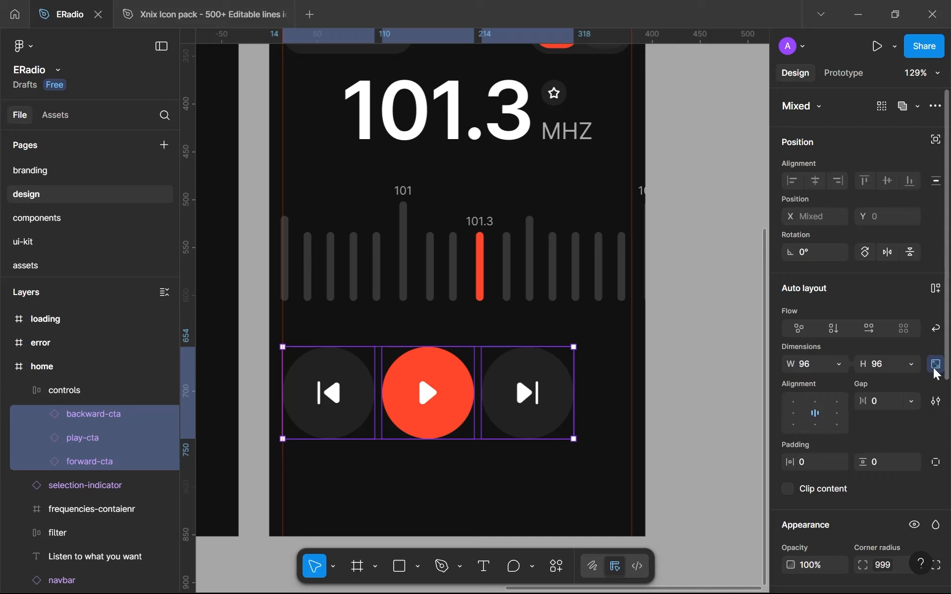
click(839, 364)
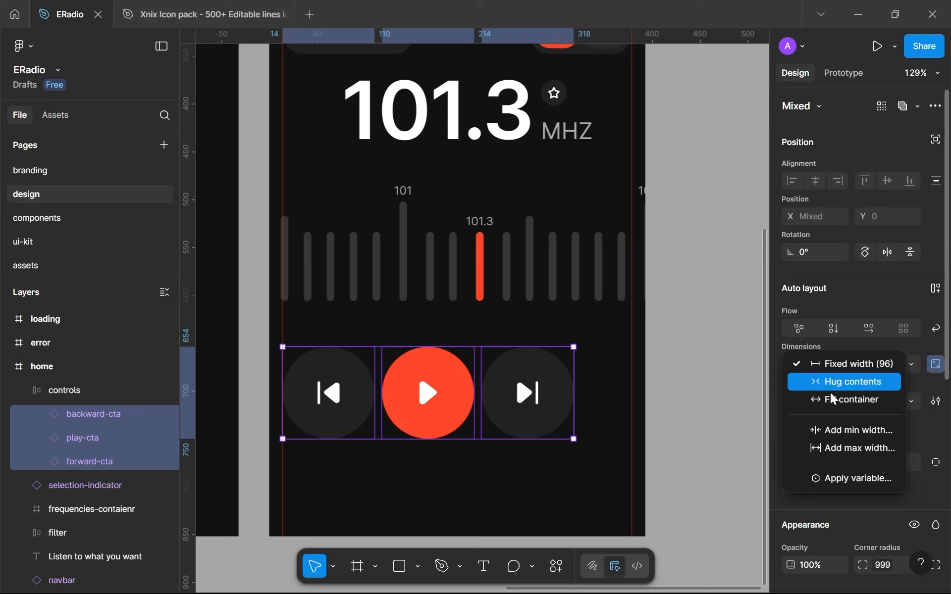
click(834, 400)
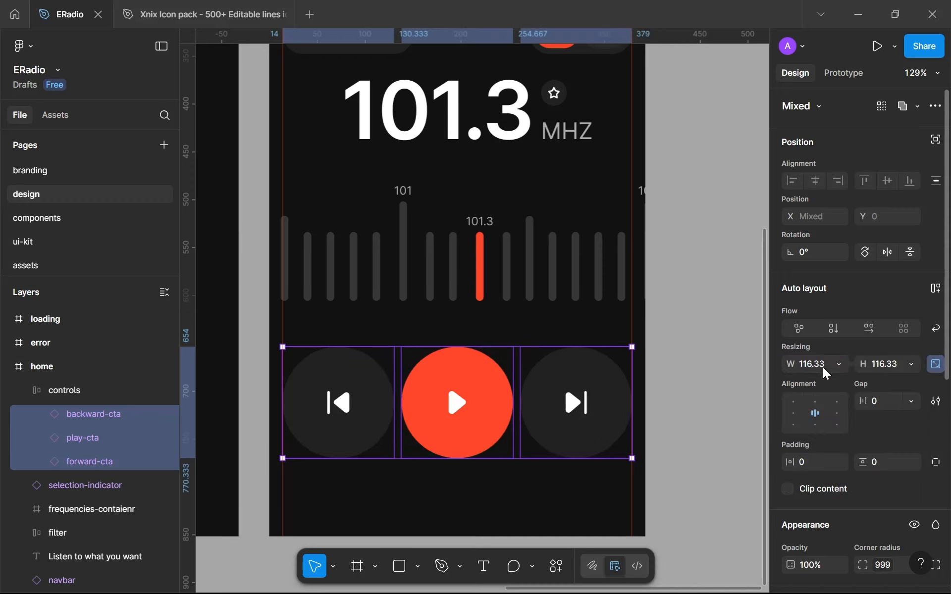
scroll(603, 423, up, 5)
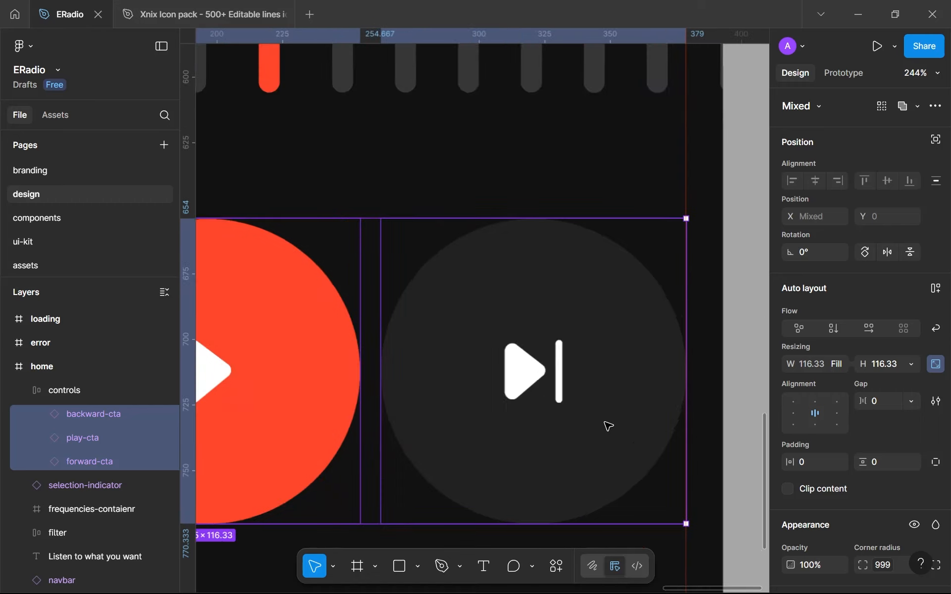
click(936, 367)
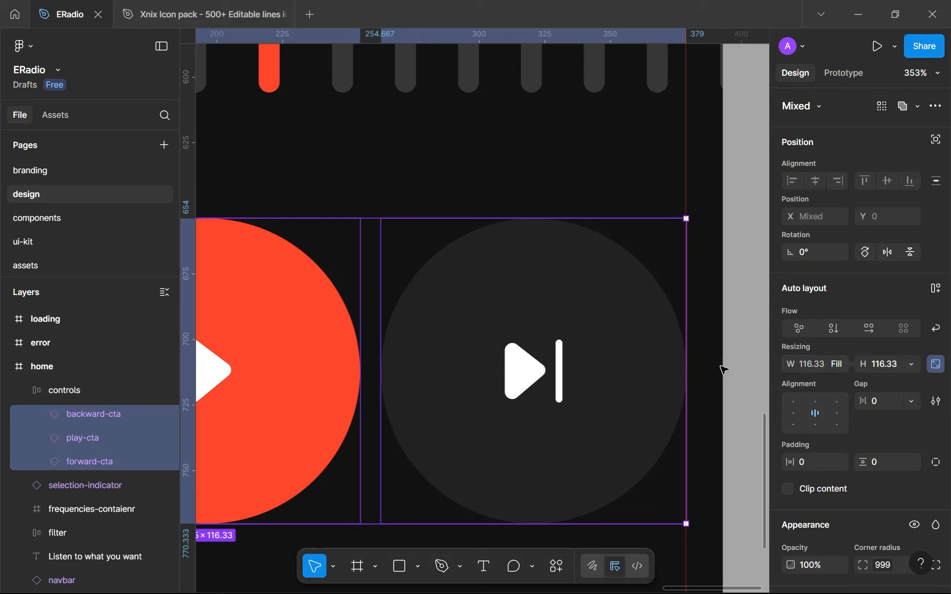
Clear the button selection and hide the canvas rulers to see the home screen without guides
scroll(717, 365, down, 10)
click(560, 447)
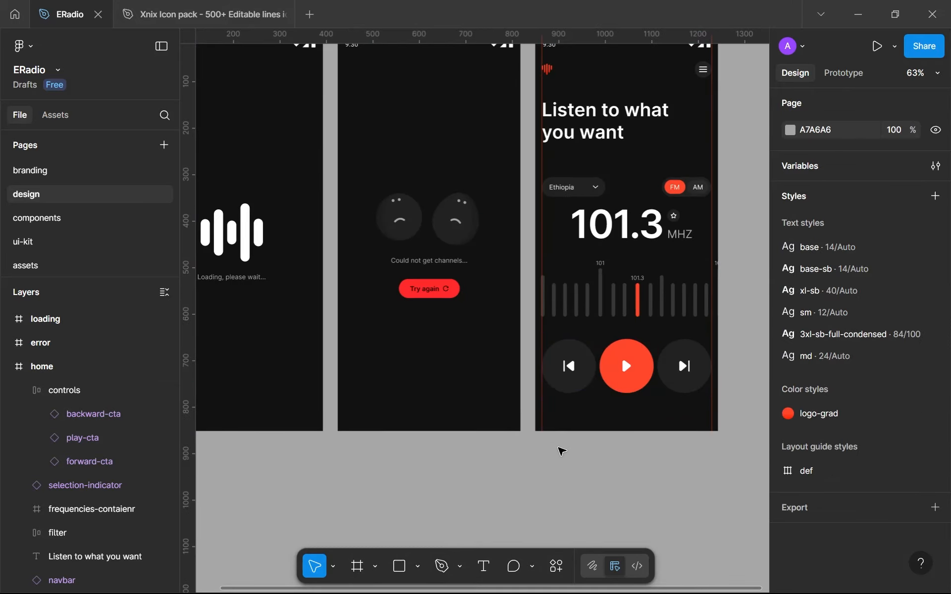
scroll(560, 448, down, 3)
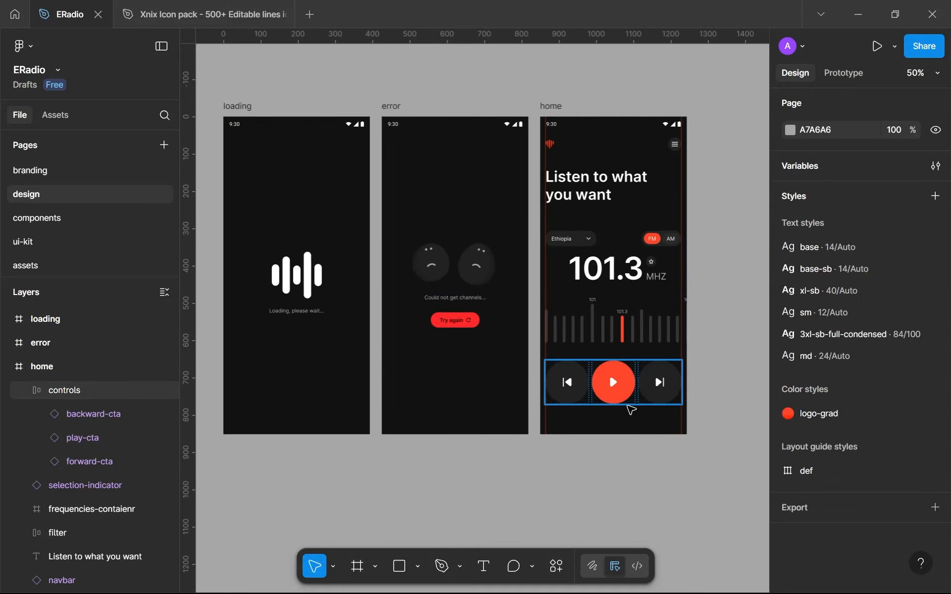
key(shift+r)
scroll(660, 274, up, 4)
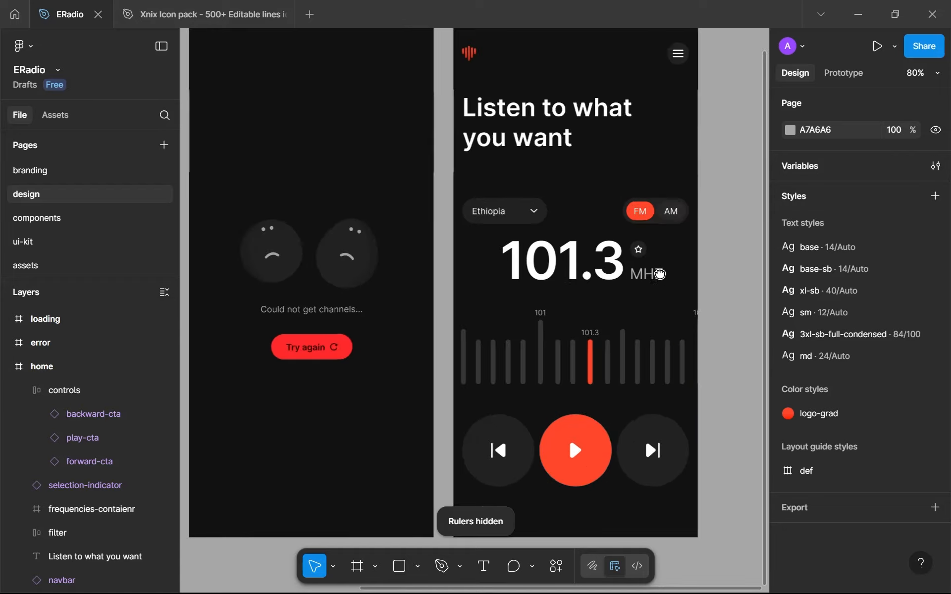
scroll(644, 269, down, 2)
scroll(565, 189, up, 3)
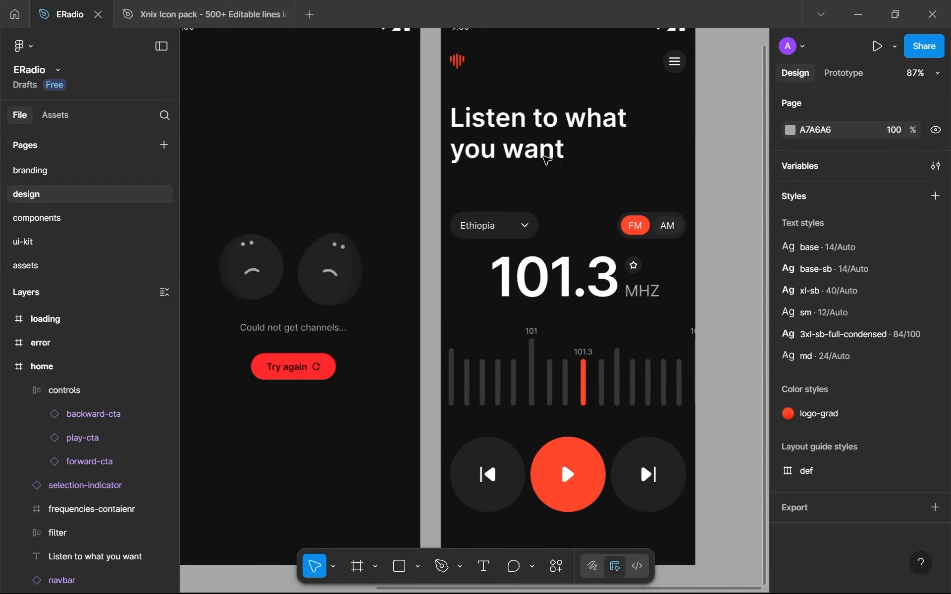
Nudge the home screen's "Listen to what you want" heading up to Y 132, closer to the navbar
click(546, 159)
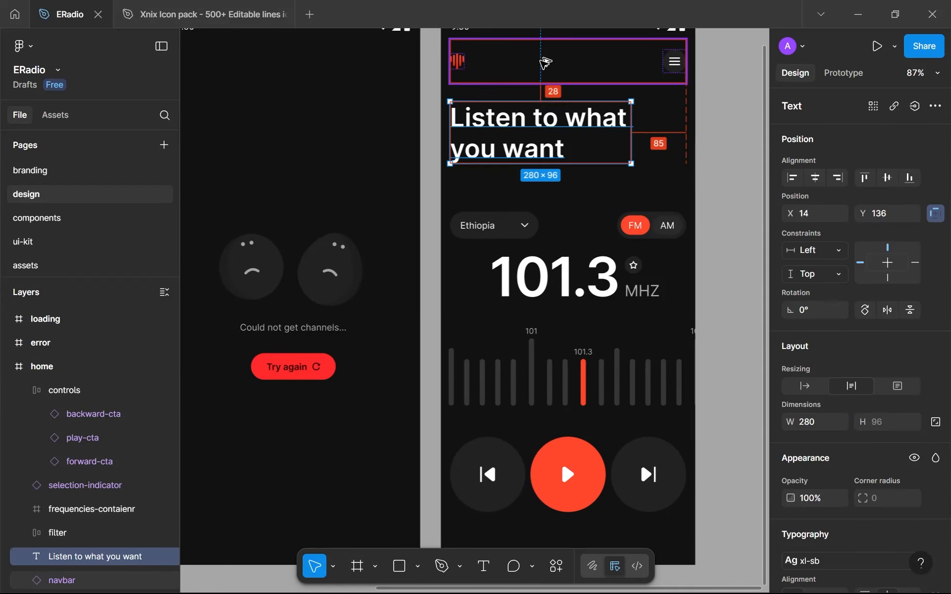
key(Up)
key(Up)
key(Up)
key(Up)
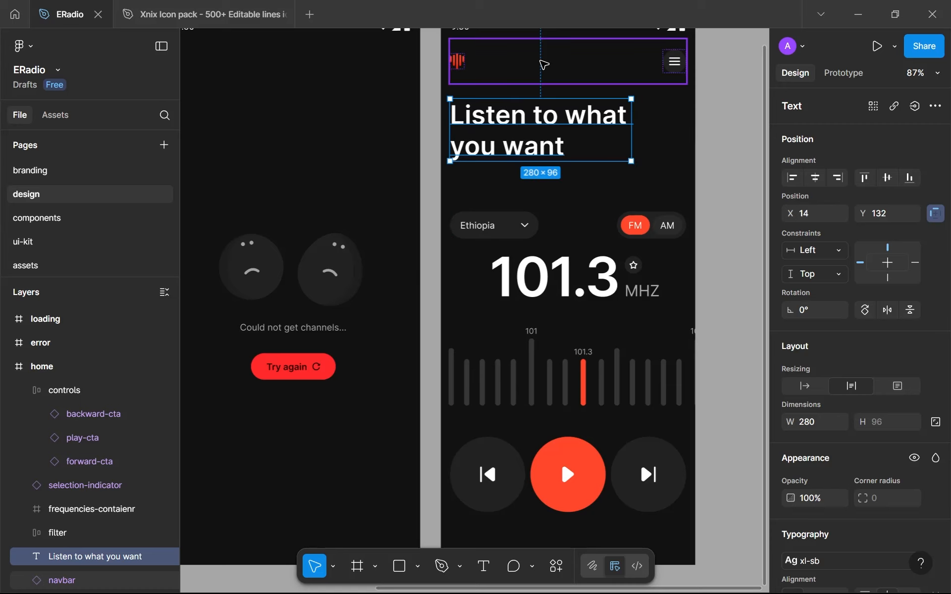
key(alt)
On the components page, set only the bottom padding of the main navbar component to 0
key(Tab)
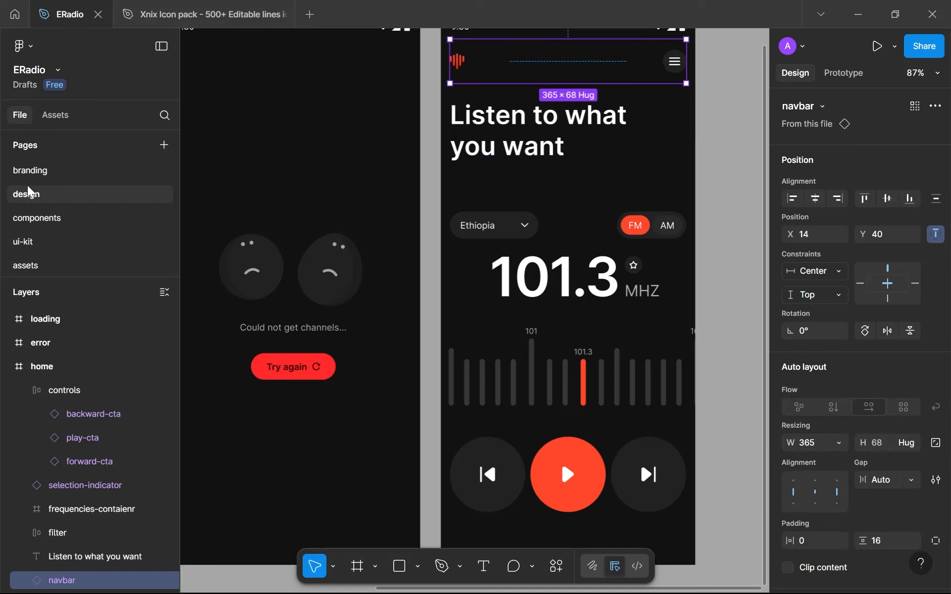
click(39, 217)
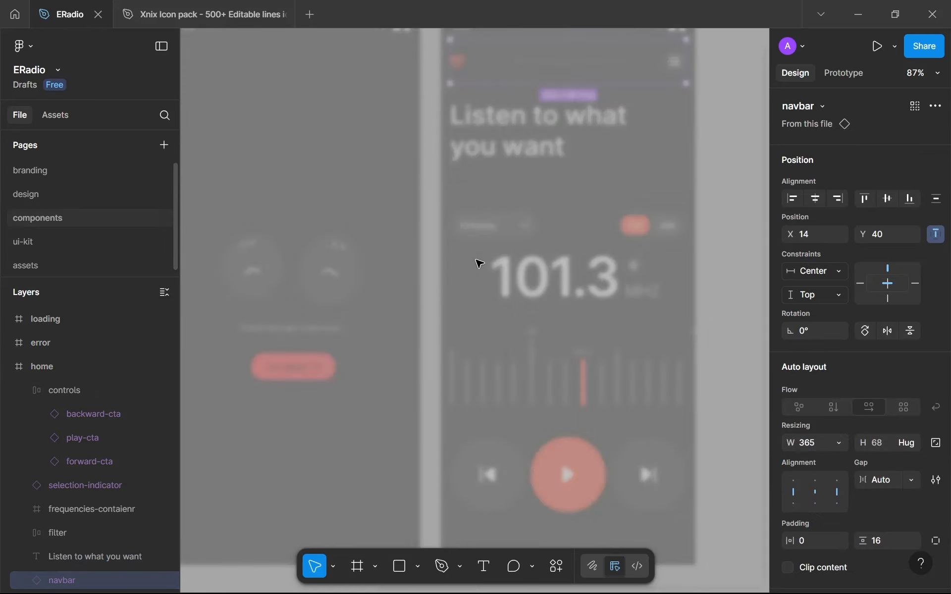
scroll(468, 249, up, 5)
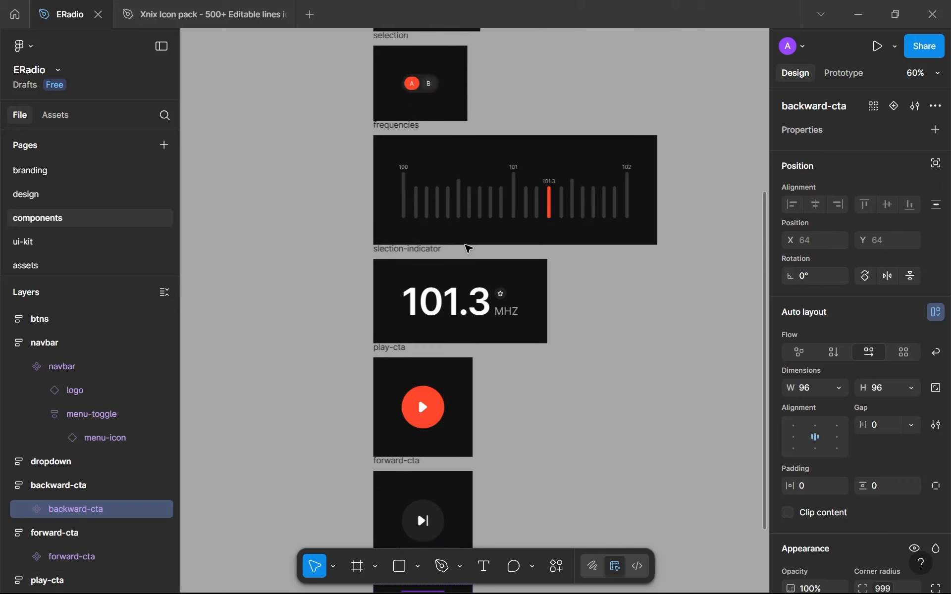
scroll(469, 249, down, 5)
scroll(463, 246, up, 2)
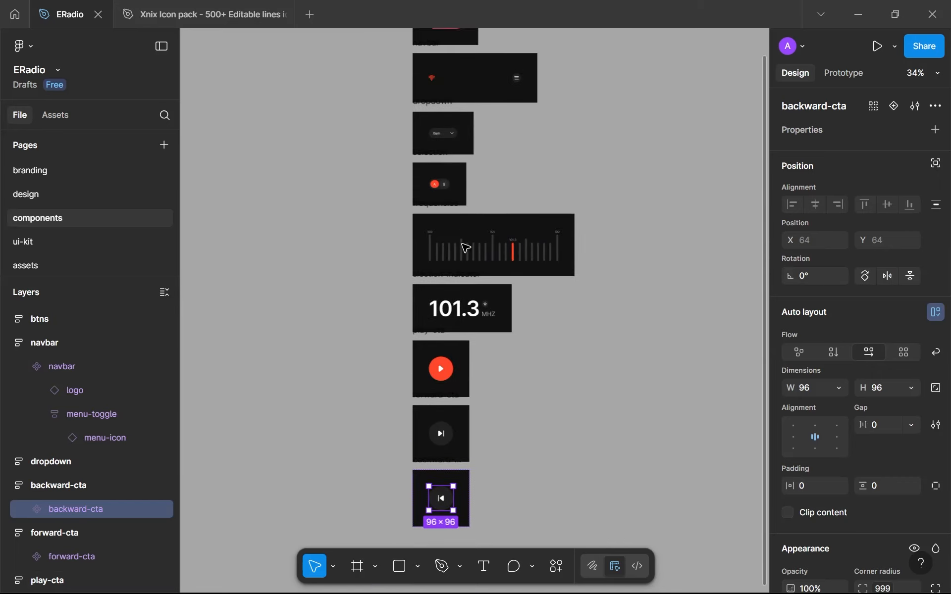
scroll(453, 266, up, 1)
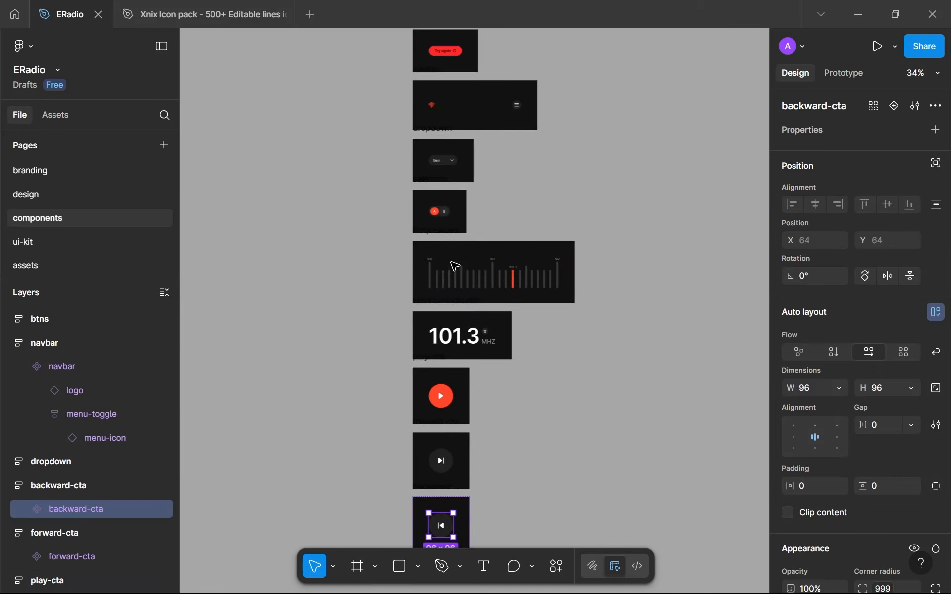
scroll(450, 205, up, 3)
scroll(449, 199, up, 2)
scroll(450, 200, up, 3)
click(461, 185)
scroll(891, 445, down, 3)
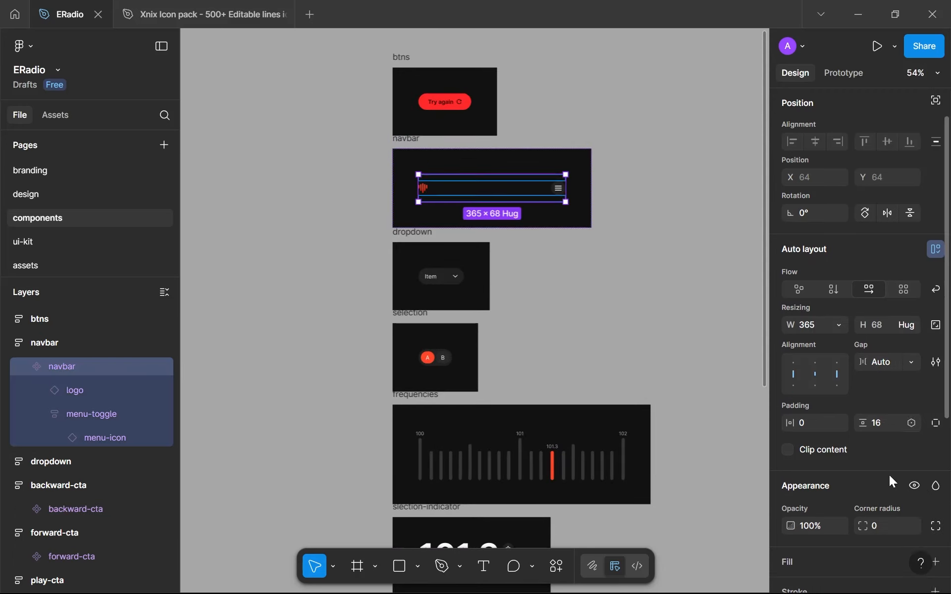
click(936, 412)
click(886, 438)
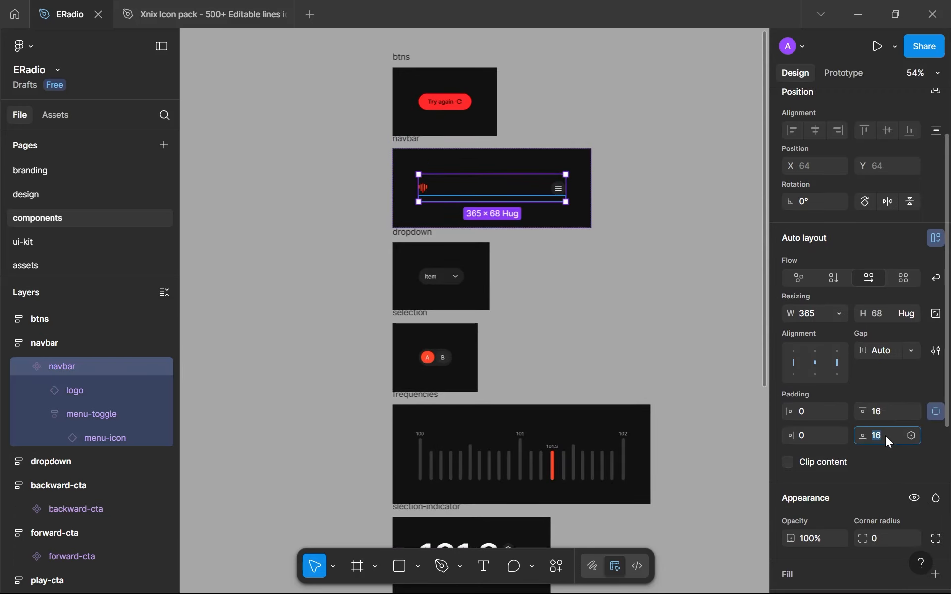
text(0)
key(Return)
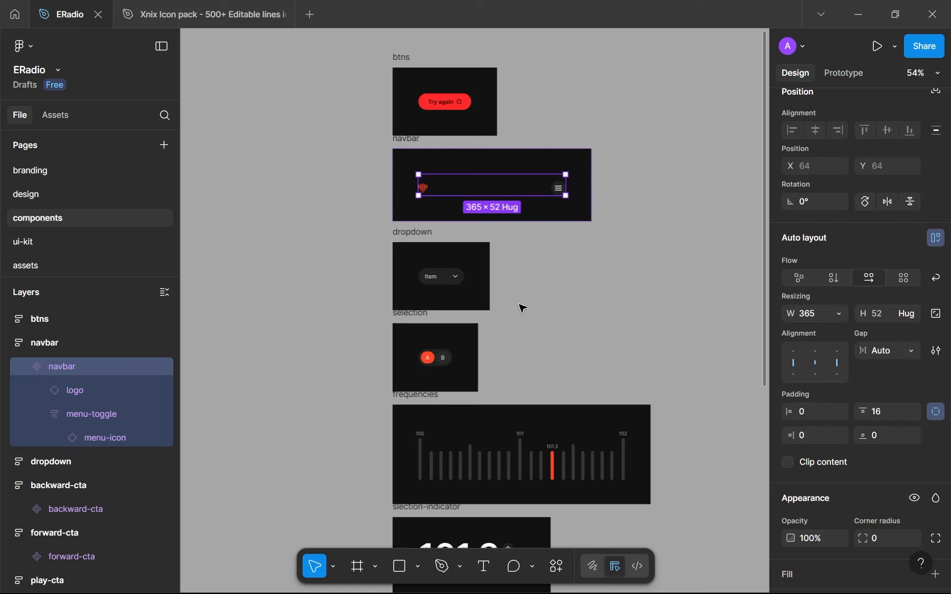
Move the dropdown frame and all component frames below it, through backward-cta, up together to tighten the gap under the navbar frame
click(427, 241)
shift+click(397, 329)
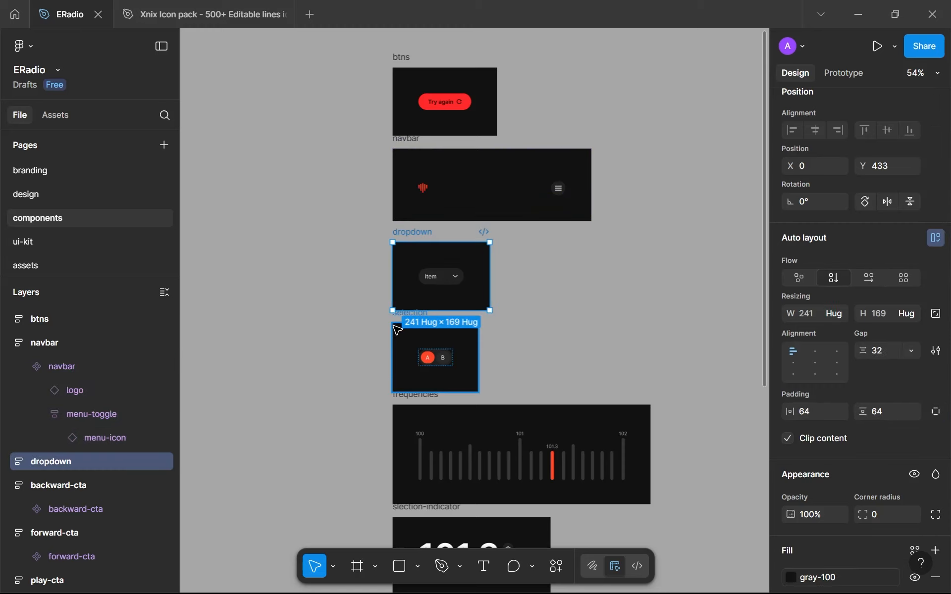
shift+click(403, 400)
scroll(404, 402, down, 3)
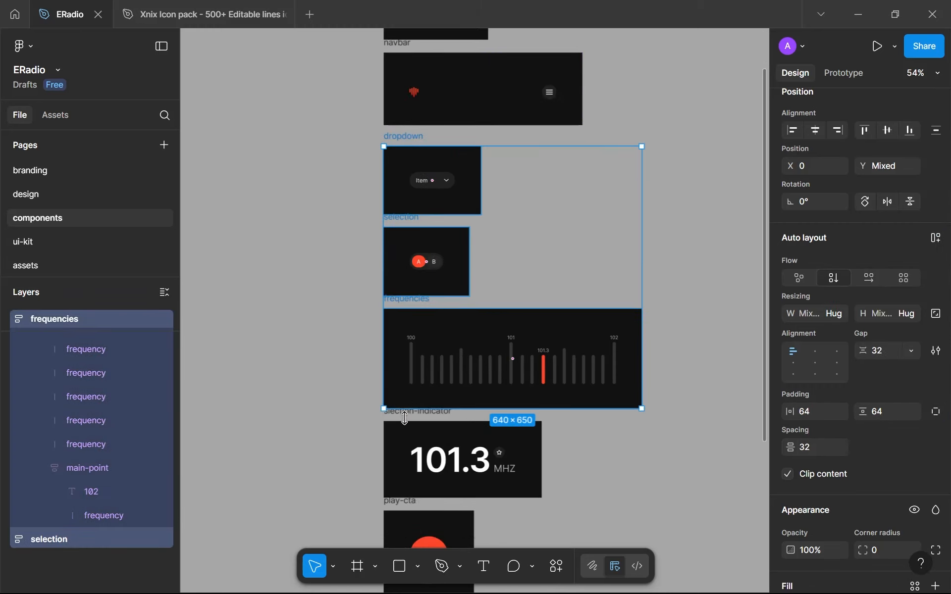
shift+click(406, 421)
scroll(406, 421, down, 5)
shift+click(397, 257)
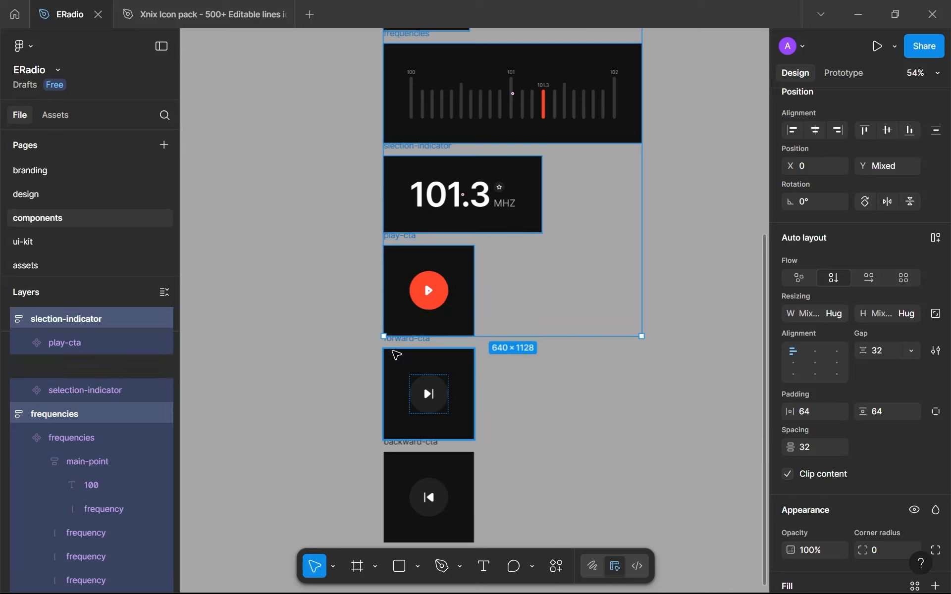
shift+click(401, 414)
shift+click(403, 456)
scroll(391, 397, up, 10)
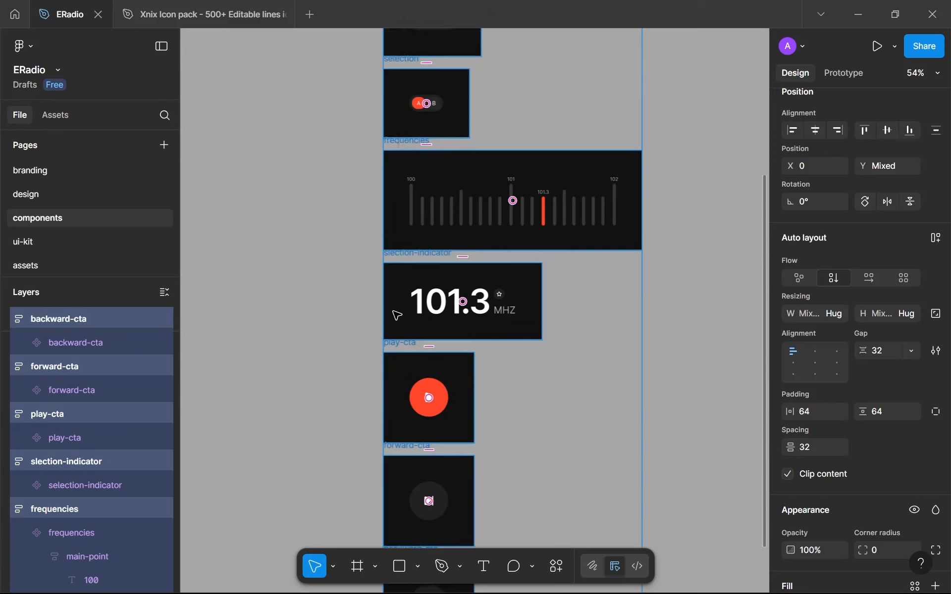
key(alt)
key(alt+Up)
key(alt+Up)
key(alt+Up)
key(alt+Up)
key(alt+Up)
key(alt+Up)
key(alt+Up)
key(alt+Up)
key(alt+Up)
key(alt+Up)
key(alt+Up)
key(alt+Up)
key(alt+Up)
key(alt+Up)
key(alt+Up)
key(alt+Up)
key(alt+Up)
key(alt+Up)
key(alt+Up)
key(alt+Up)
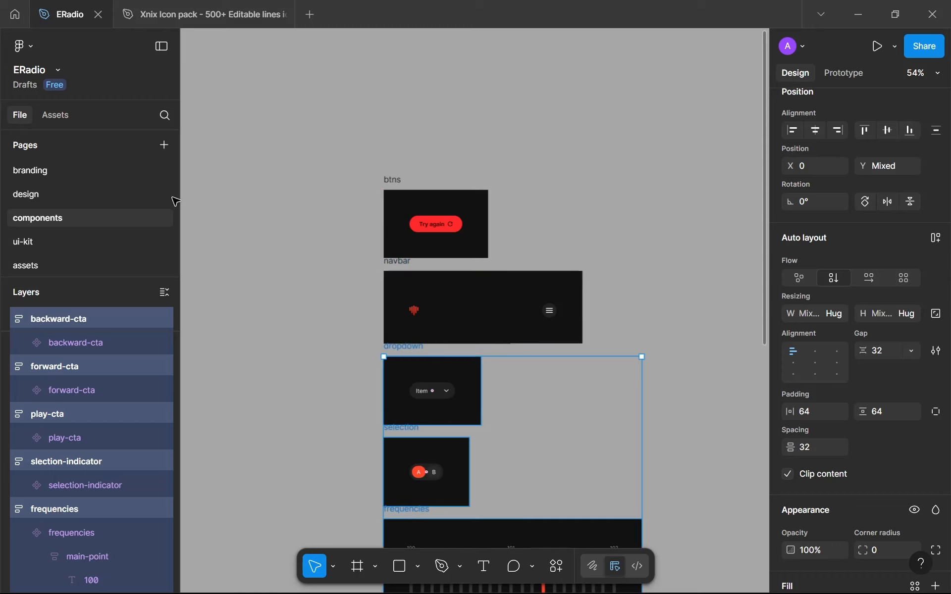
click(30, 193)
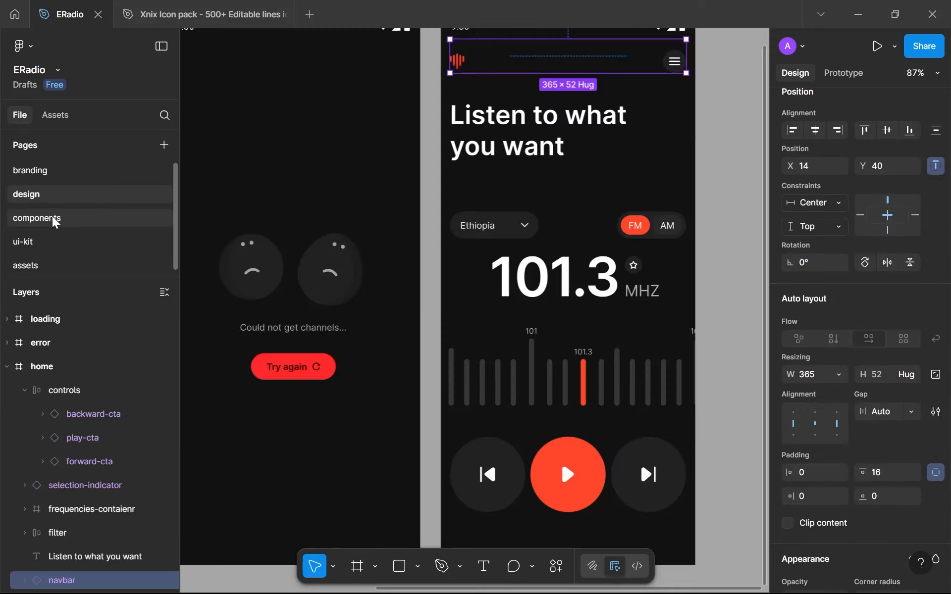
click(53, 218)
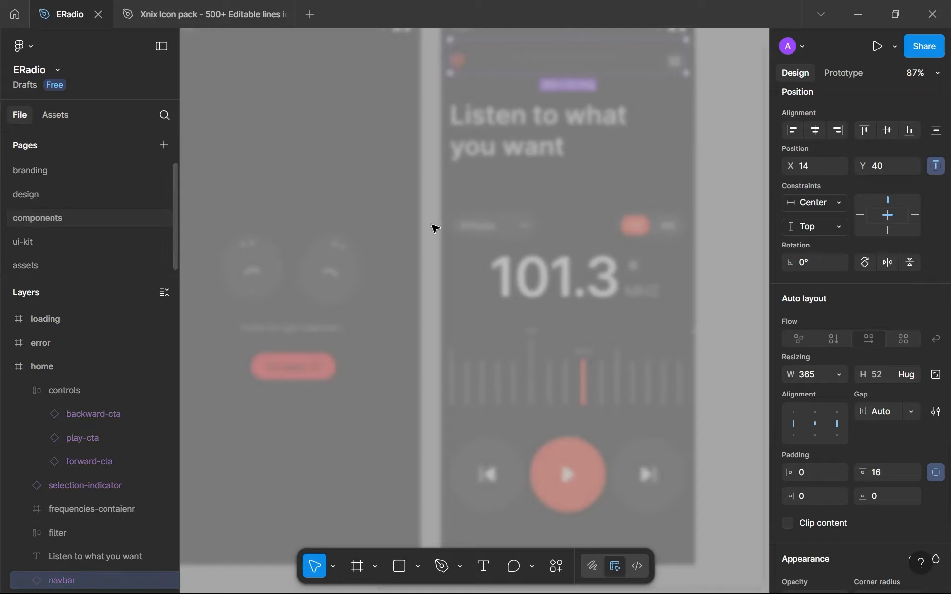
key(Page_Up)
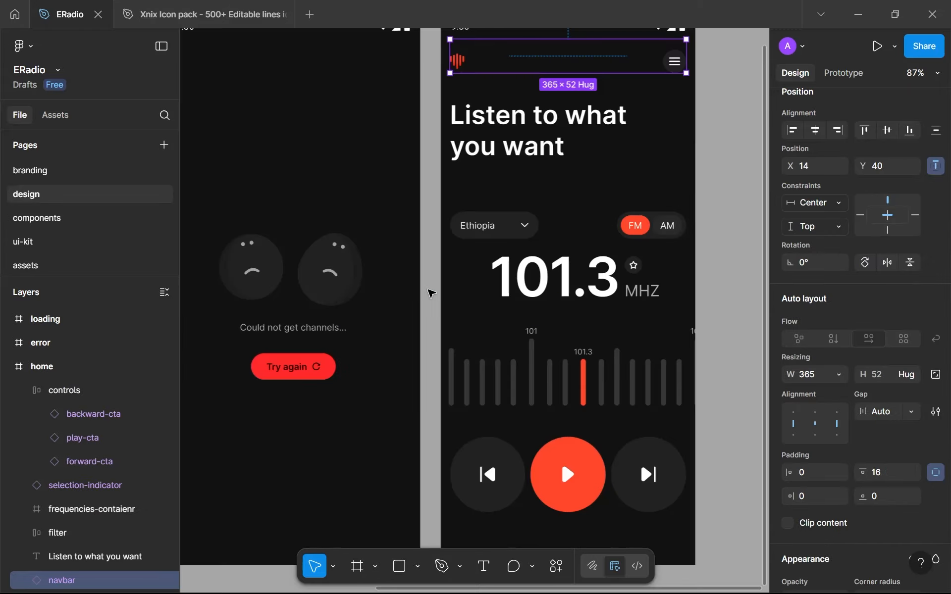
key(Page_Down)
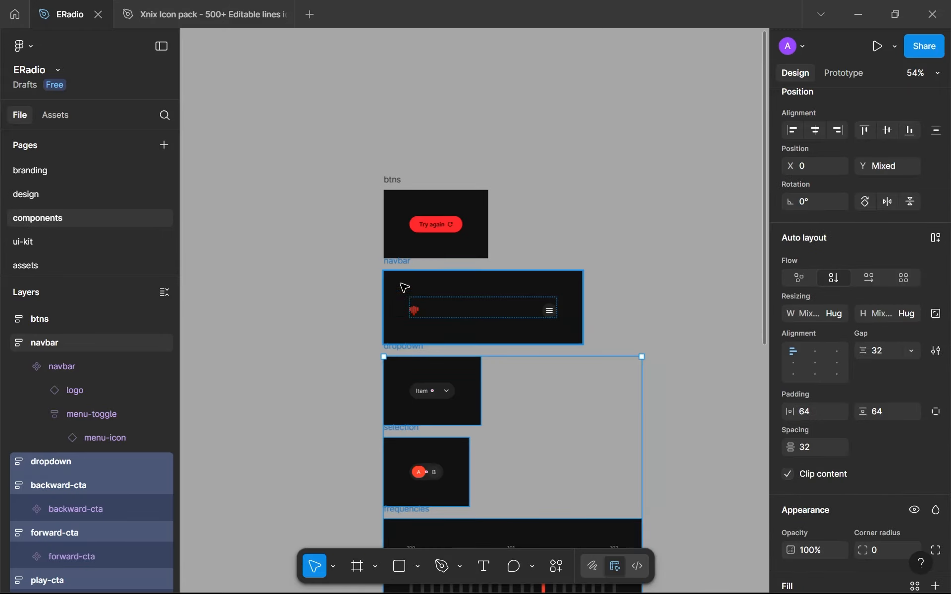
Return to the design page and move the home screen's "Listen to what you want" heading up to Y 116
click(117, 193)
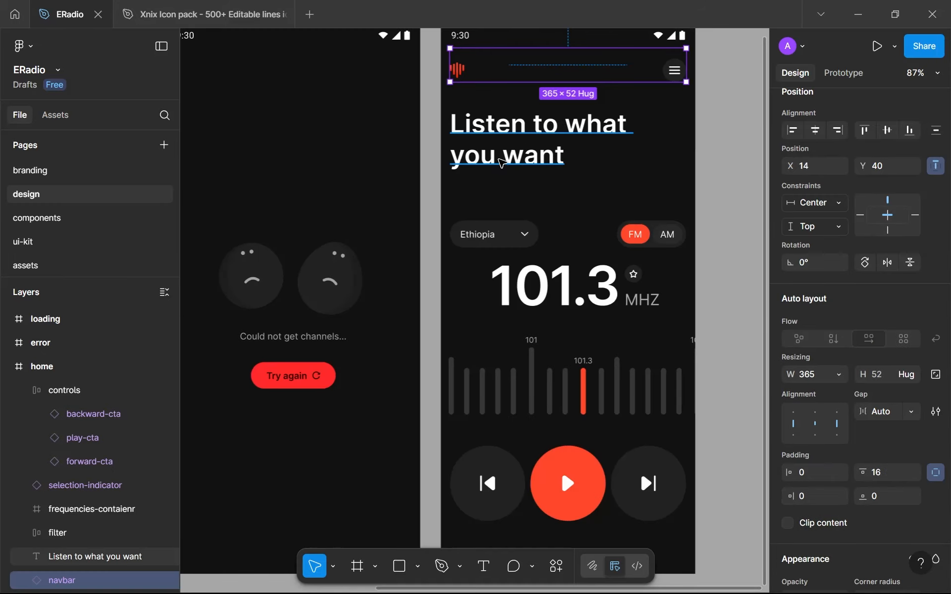
click(501, 162)
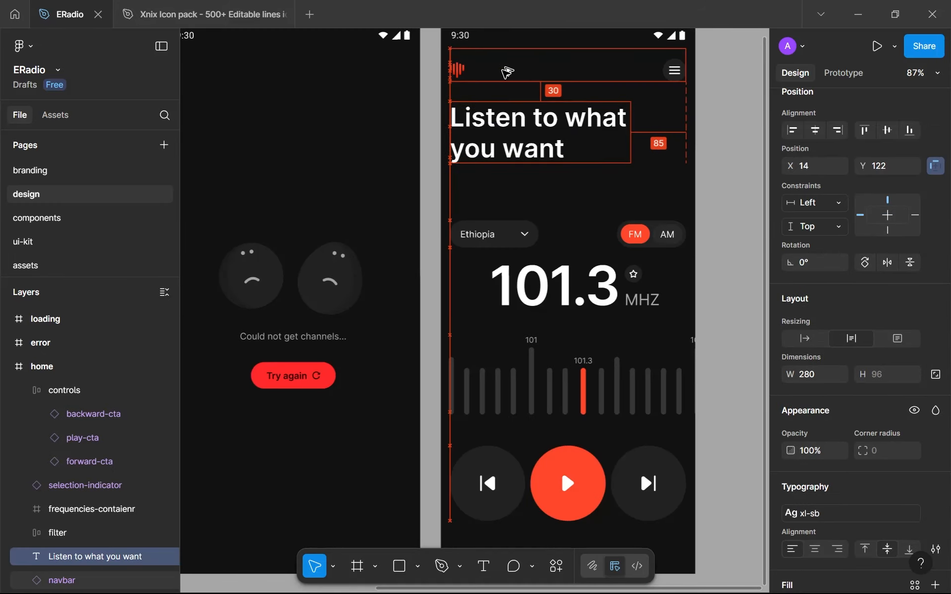
key(Up)
key(Up)
key(Up)
key(Up)
key(Up)
key(Up)
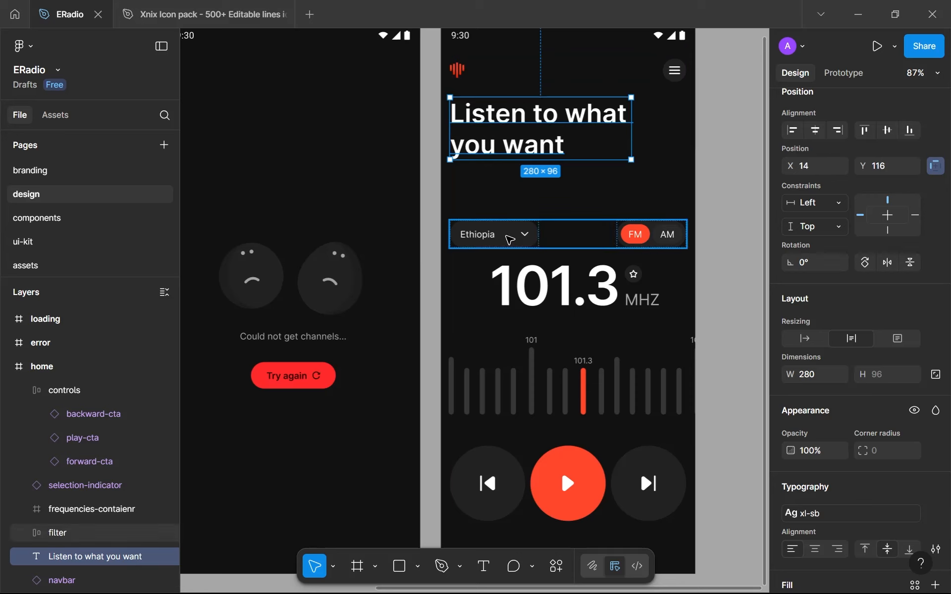
Wrap the home screen's filter row, selection-indicator and frequencies container together in a vertical auto layout frame
click(509, 240)
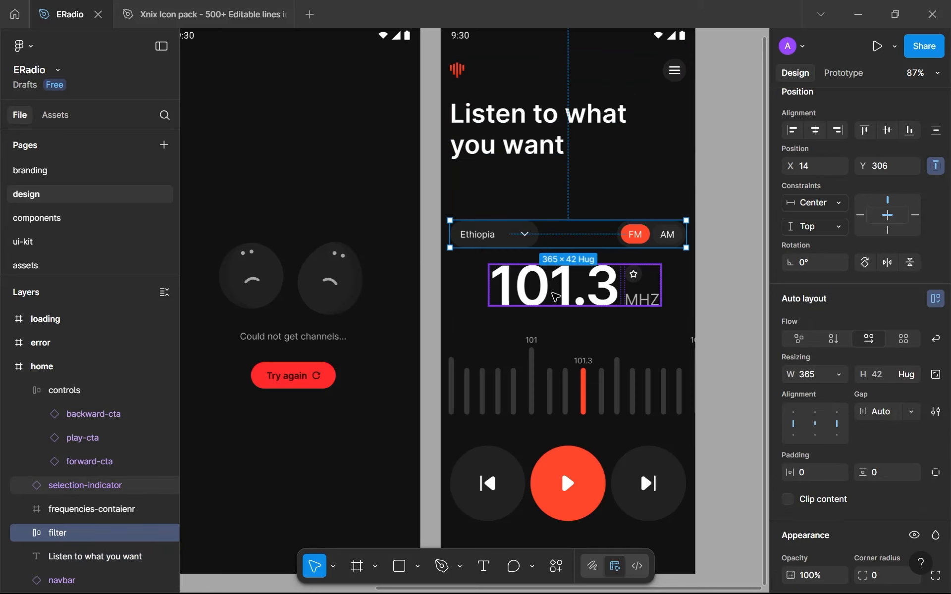
shift+click(556, 296)
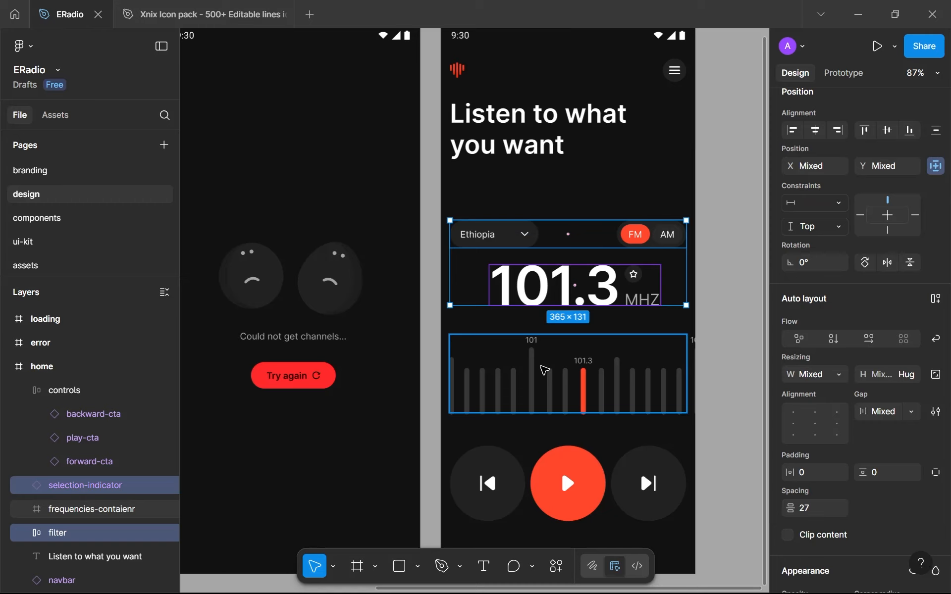
shift+click(541, 367)
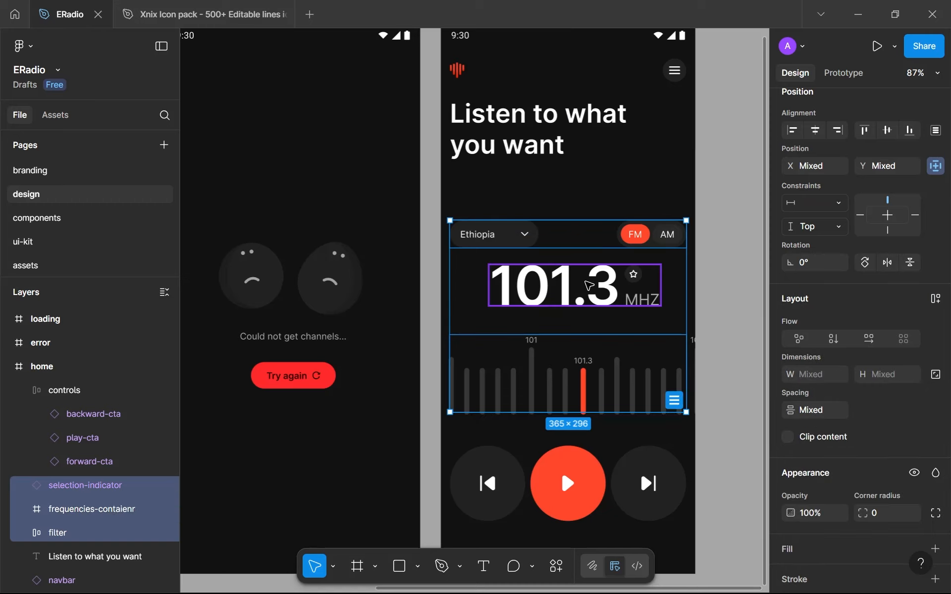
click(581, 294)
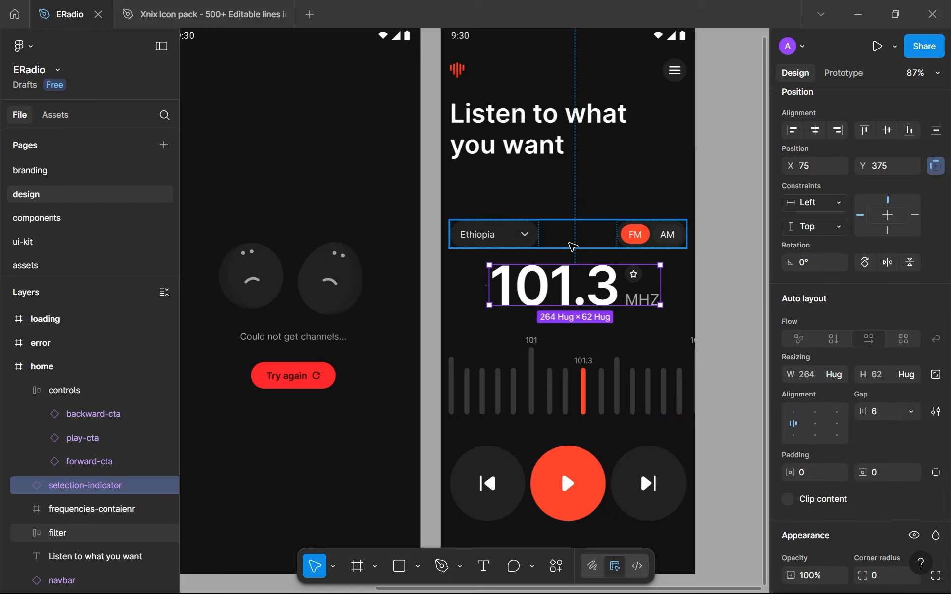
click(570, 245)
shift+click(555, 290)
shift+click(545, 377)
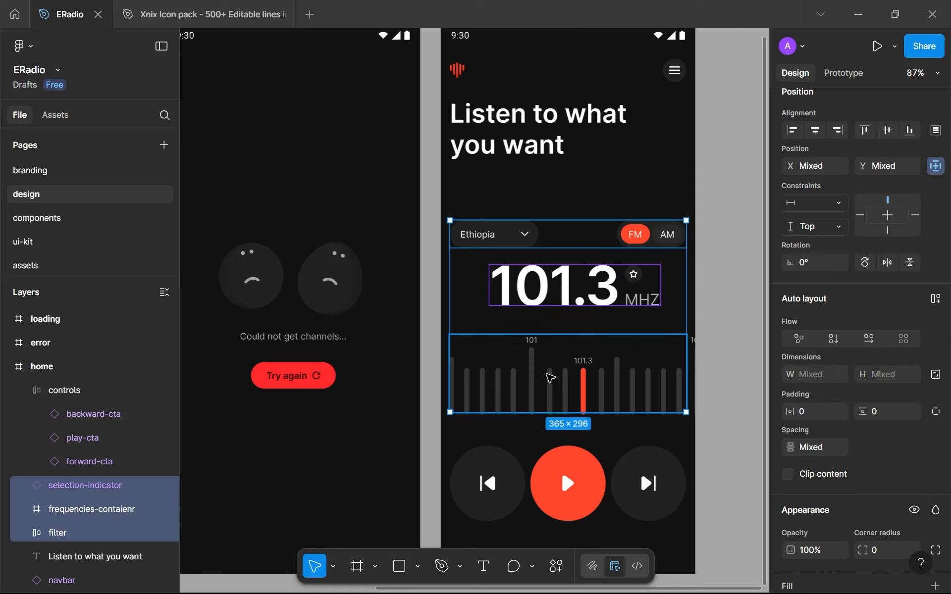
key(shift+a)
Set the new tuner frame's vertical gap to 48 and rename it "selection"
click(892, 416)
text(64)
key(Return)
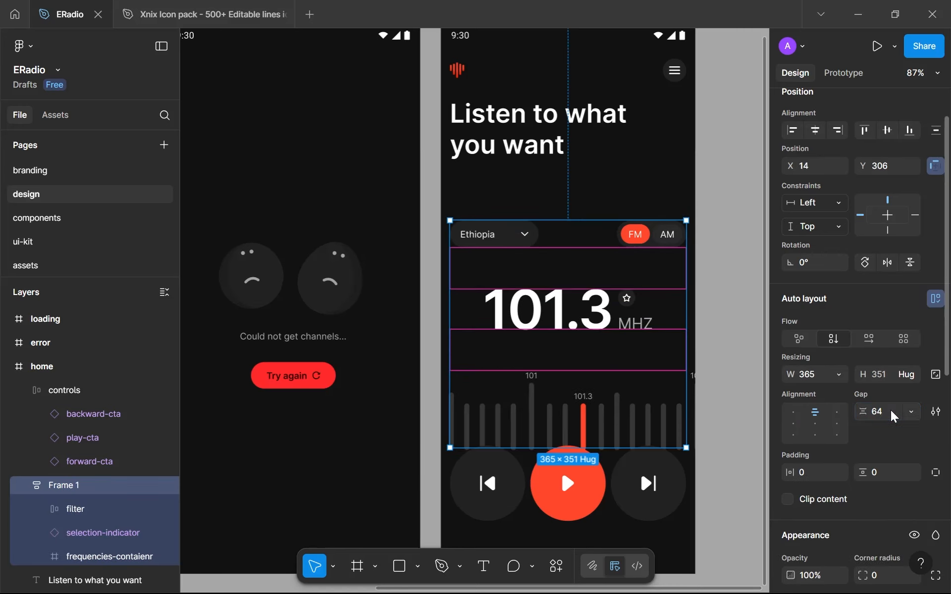
text(48)
key(Return)
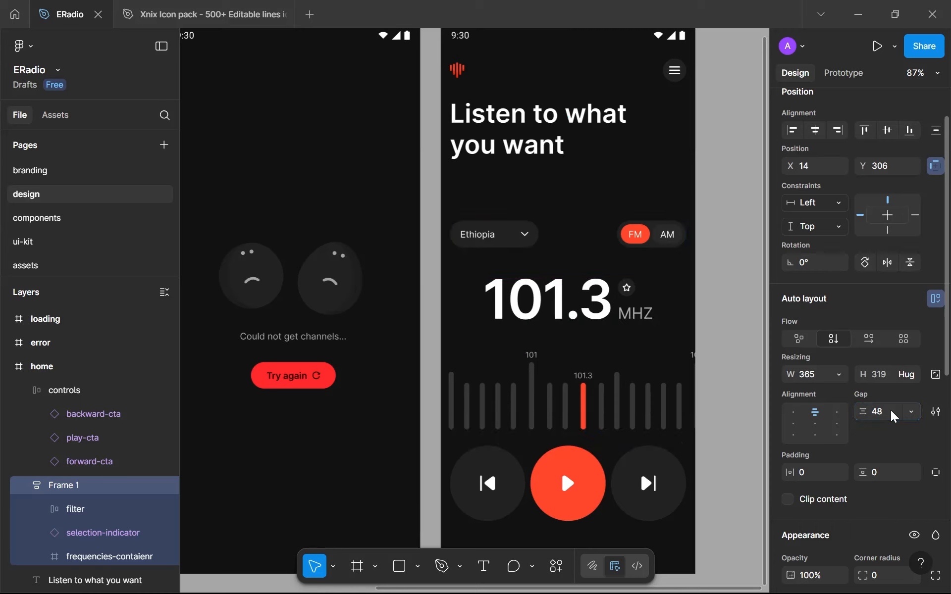
double_click(106, 490)
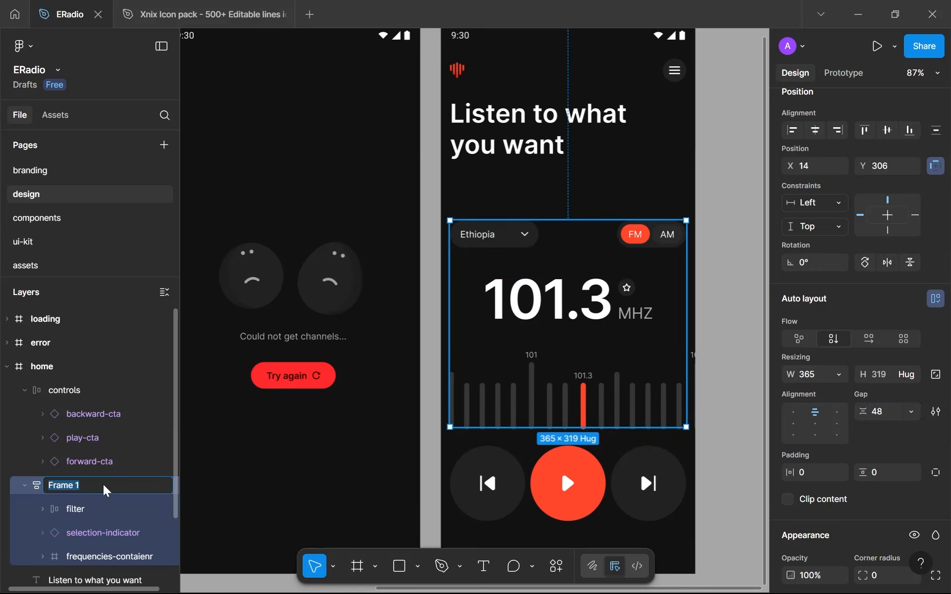
text(selection)
key(Return)
Combine the selection frame and the controls row in an auto layout frame named "main"
click(520, 488)
shift+click(558, 369)
key(shift+a)
double_click(53, 390)
text(main)
key(Return)
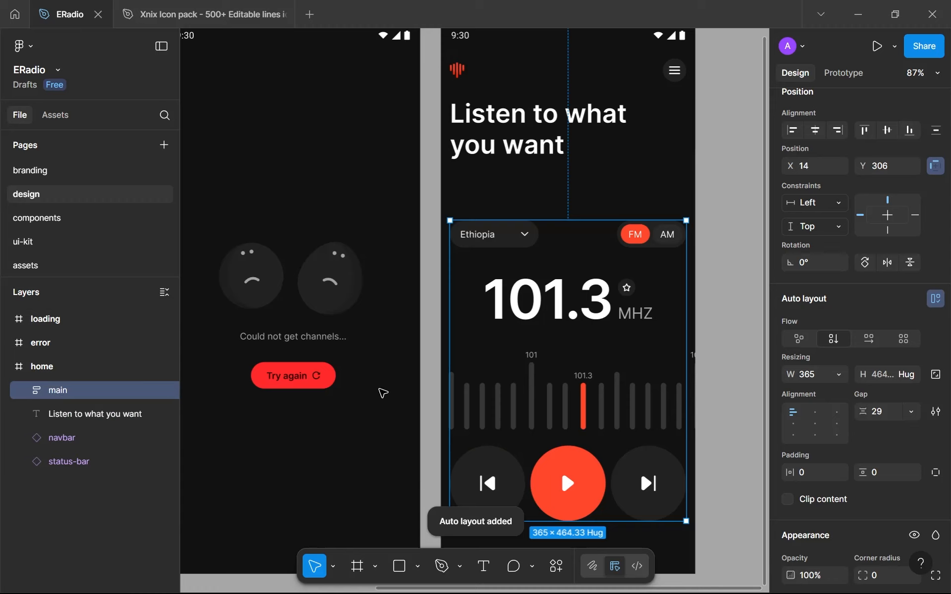
Set the main frame's gap between the selection frame and the controls row to 64
click(887, 414)
click(649, 377)
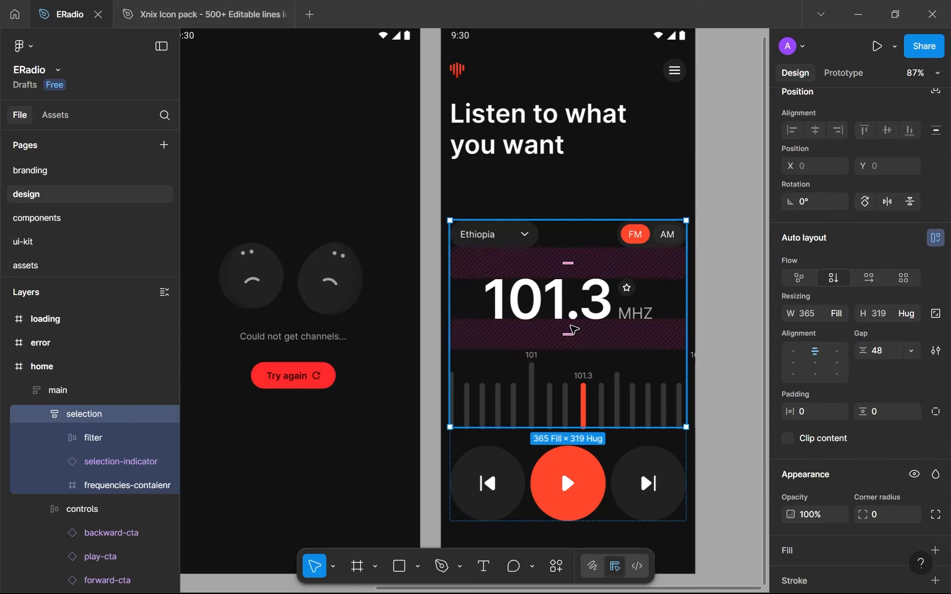
click(628, 444)
click(885, 413)
text(64)
key(Return)
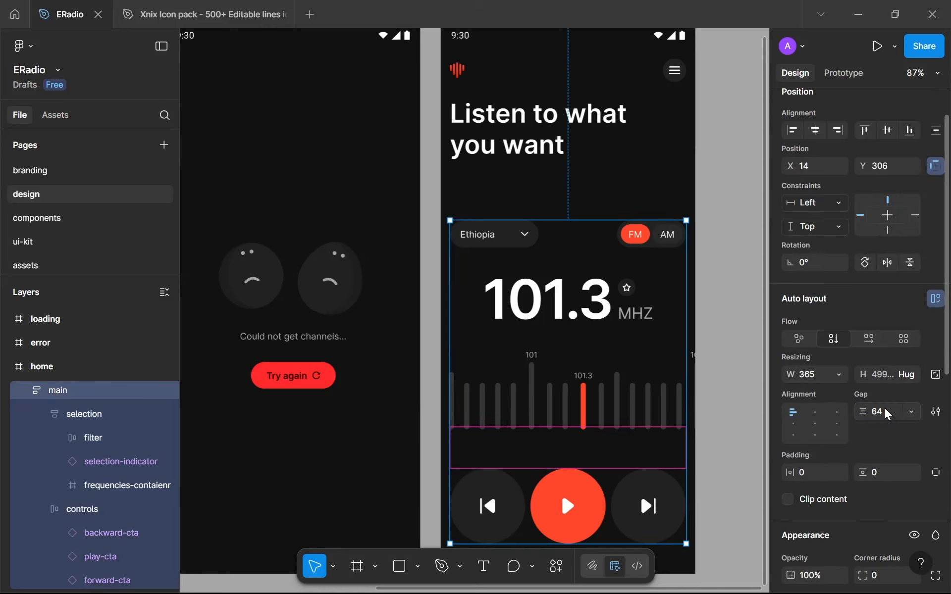
Move the main frame up to Y 240, closer to the "Listen to what you want" heading
key(shift+Up)
key(shift+Up)
key(shift+Up)
key(shift+Up)
key(Up)
key(alt)
key(alt)
key(shift+Up)
key(shift+Up)
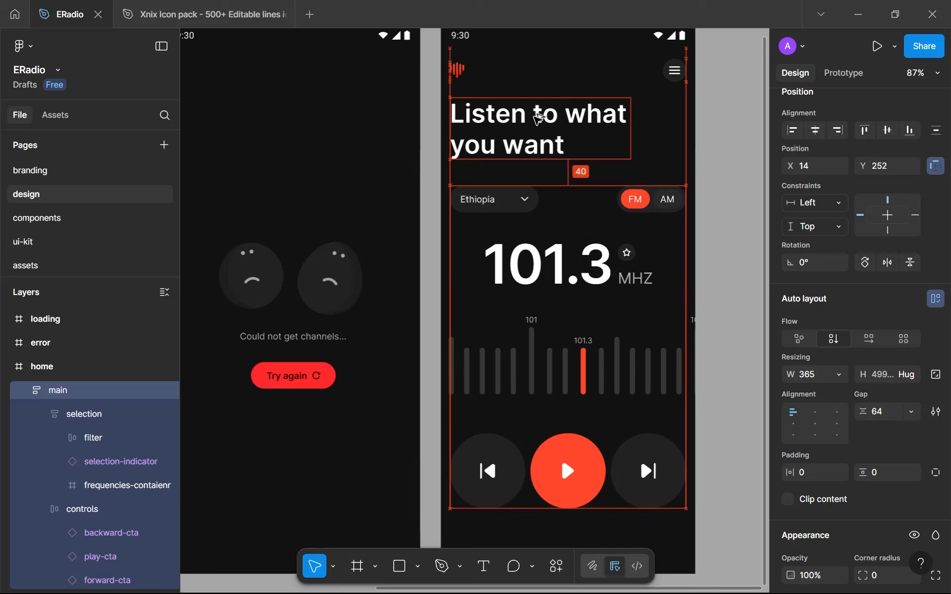
key(Up)
key(Up)
key(Up)
key(Up)
key(Up)
key(Up)
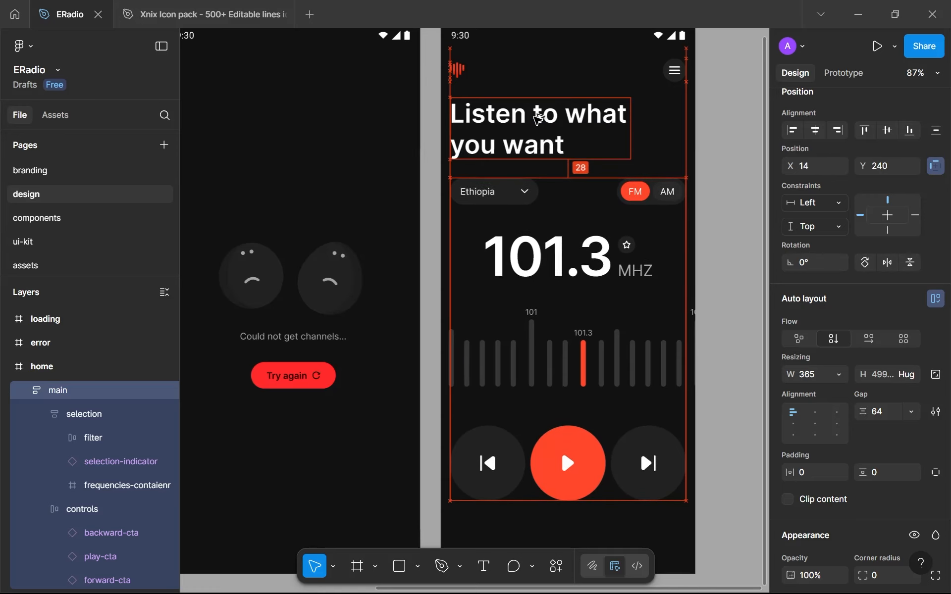
Nudge the "Listen to what you want" heading down about 8 px, away from the navbar
click(539, 117)
key(alt)
key(alt+Down)
key(alt+Down)
key(alt+Down)
key(alt+Down)
key(alt+Down)
key(alt+Down)
key(alt+Down)
key(alt+Down)
key(alt+Down)
key(alt+Up)
key(alt+Up)
Move the main frame down to Y 252 to widen the space below the heading
click(563, 220)
key(alt+Down)
key(alt+Down)
key(alt+Down)
key(alt+Down)
key(alt+Down)
key(alt+Down)
key(alt+Down)
key(alt+Down)
key(alt+Down)
key(alt+Down)
key(alt+Down)
key(alt+Down)
key(alt+Down)
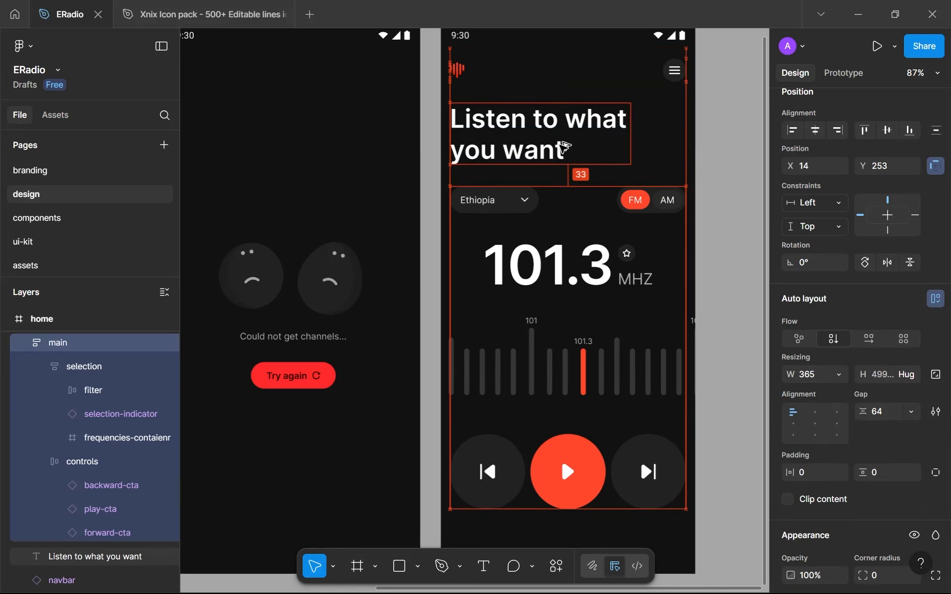
Set the gap between the elements inside the selection frame to 64
ctrl+scroll(573, 144, down, 3)
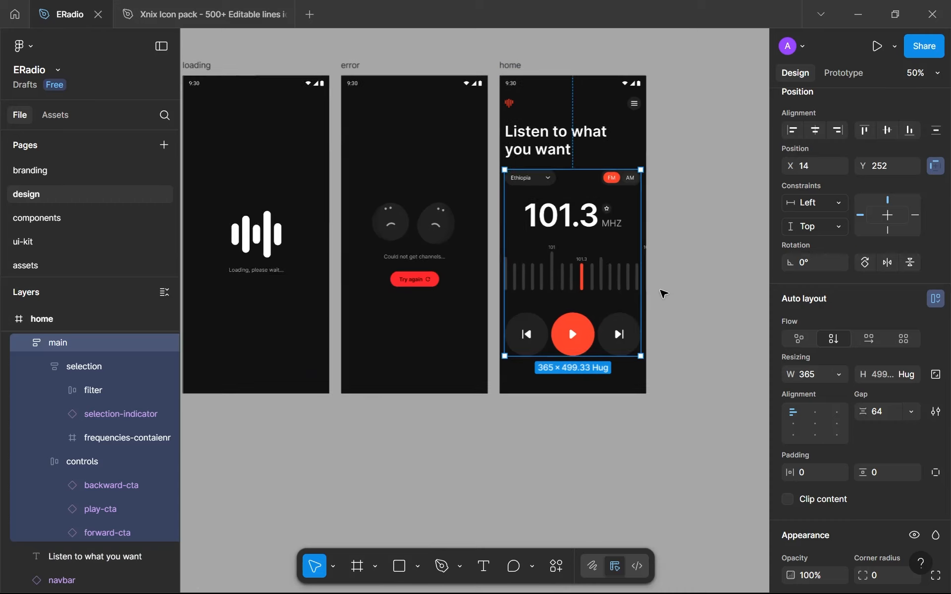
click(663, 293)
ctrl+scroll(661, 292, up, 1)
double_click(552, 199)
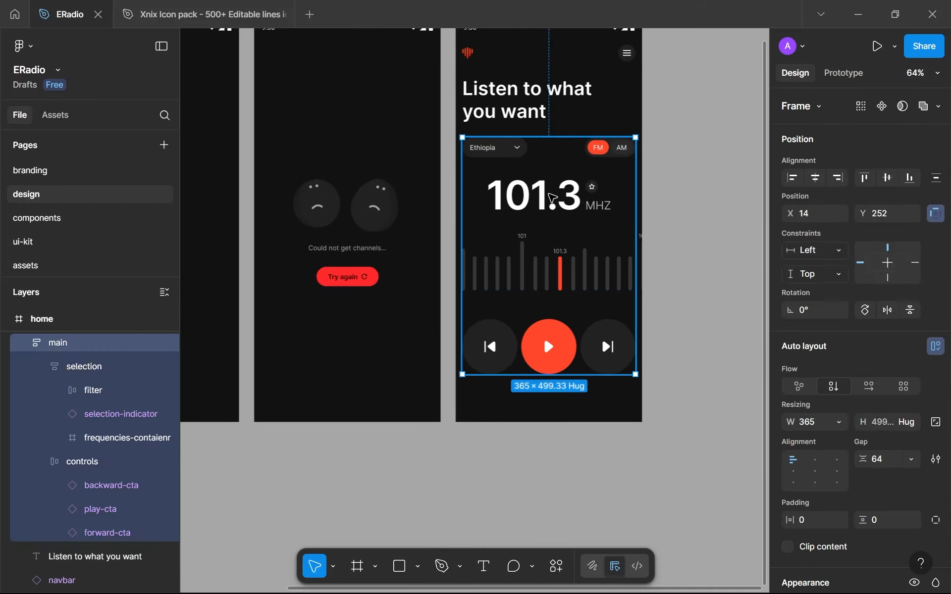
click(879, 410)
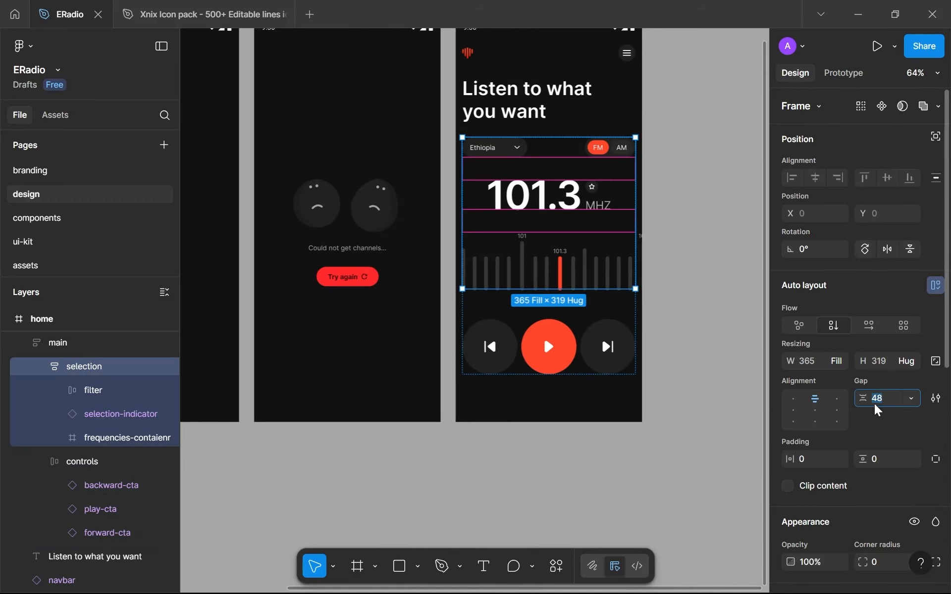
text(64)
key(Return)
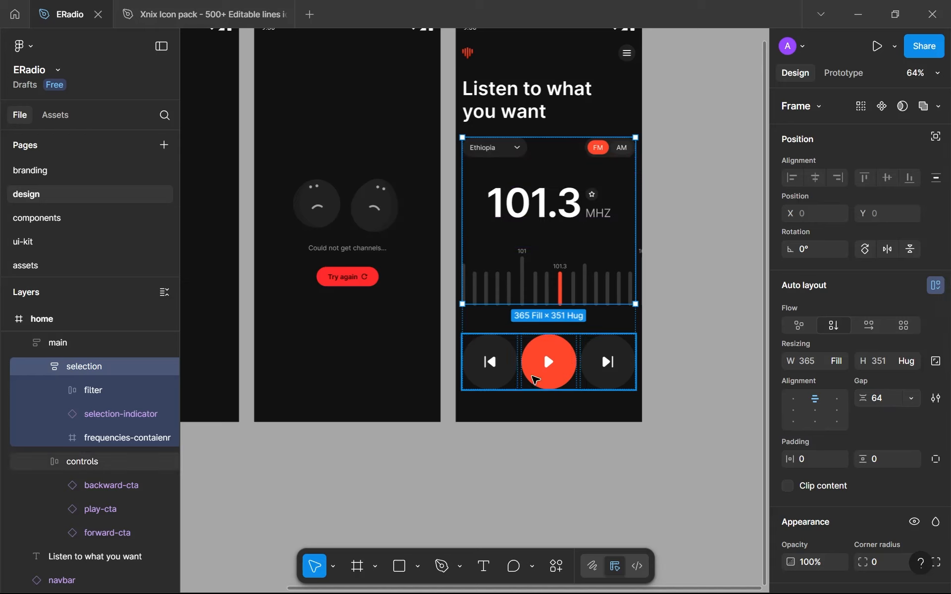
Increase the main frame's gap above the media controls to 96
click(599, 314)
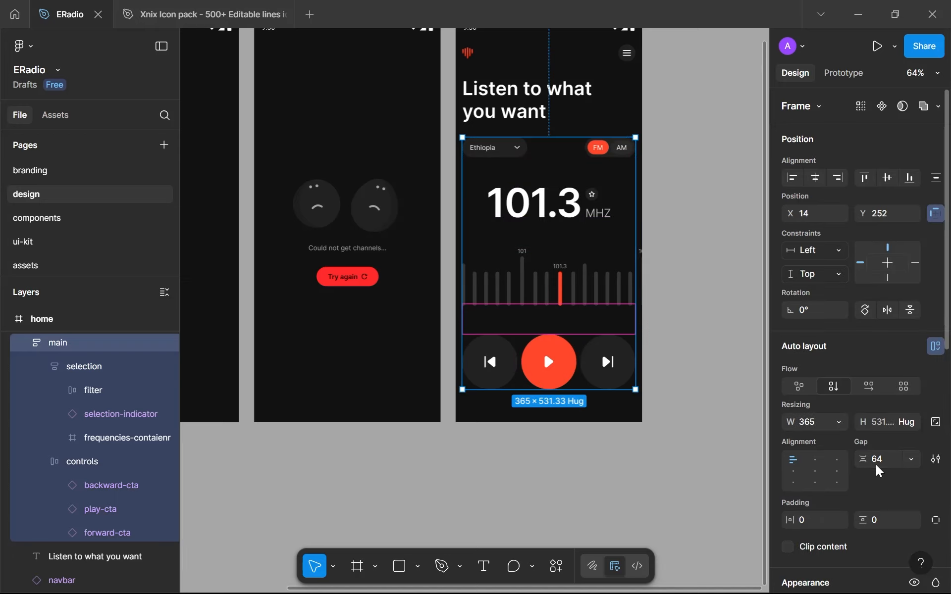
click(875, 465)
text(96)
key(Return)
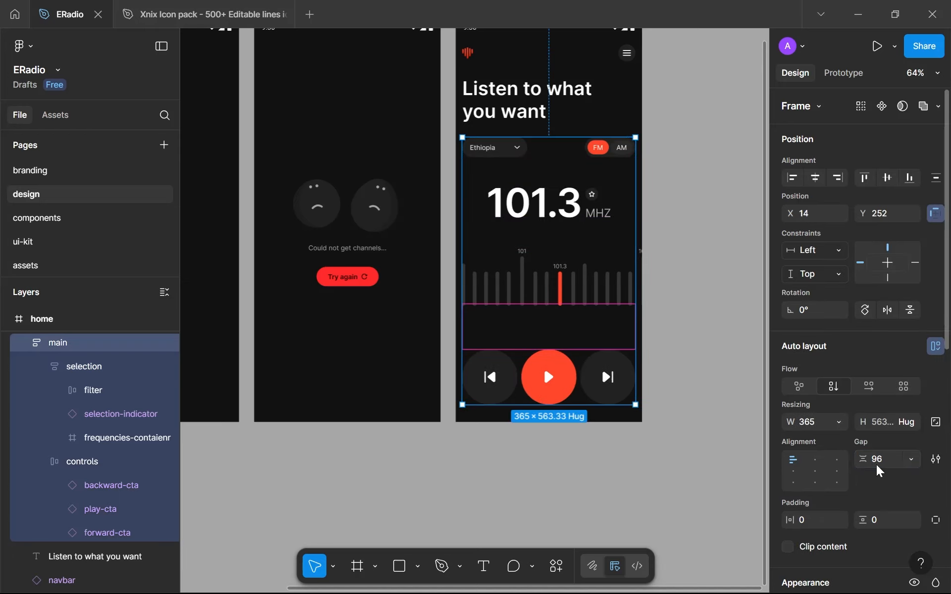
click(705, 420)
scroll(706, 424, down, 5)
scroll(705, 423, up, 4)
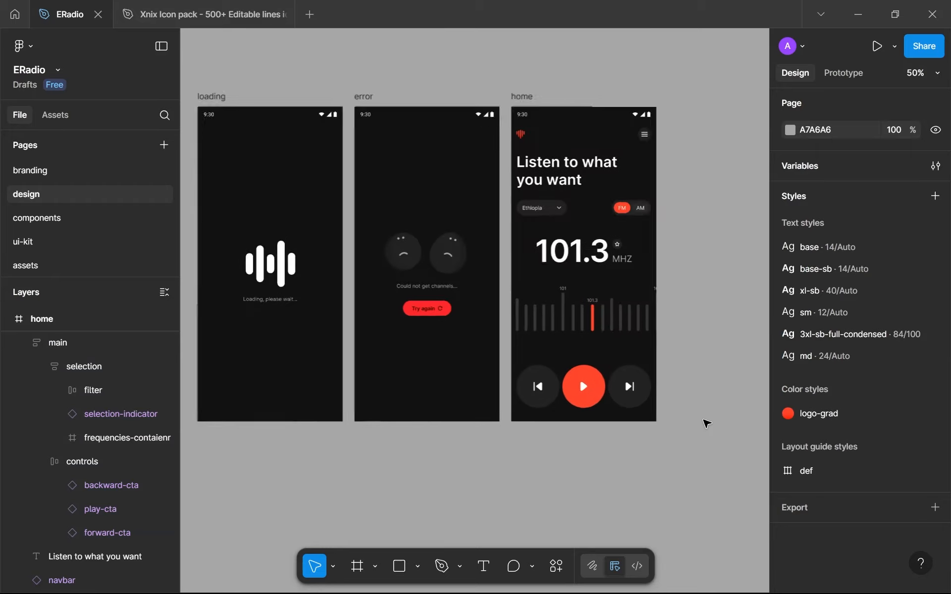
Collapse the main layer and reorder the home frame's layers as status-bar, navbar, "Listen to what you want" heading, main
scroll(583, 224, up, 2)
drag(587, 228, 529, 256)
scroll(567, 224, up, 2)
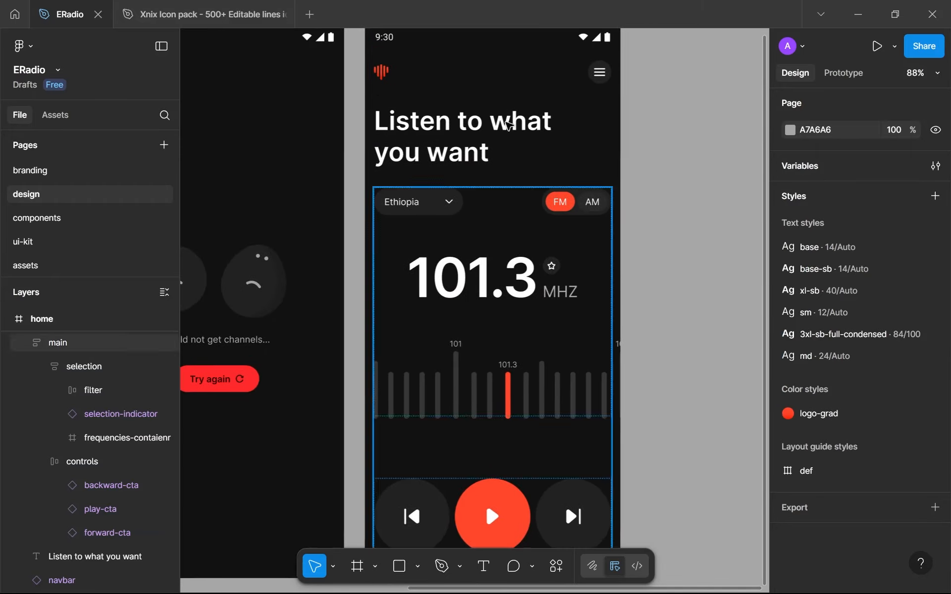
click(27, 347)
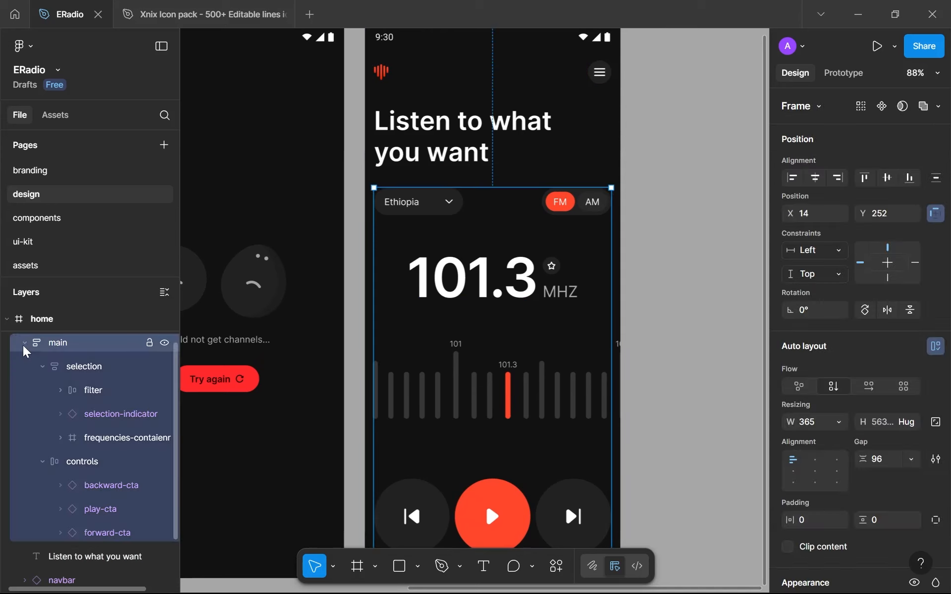
click(24, 343)
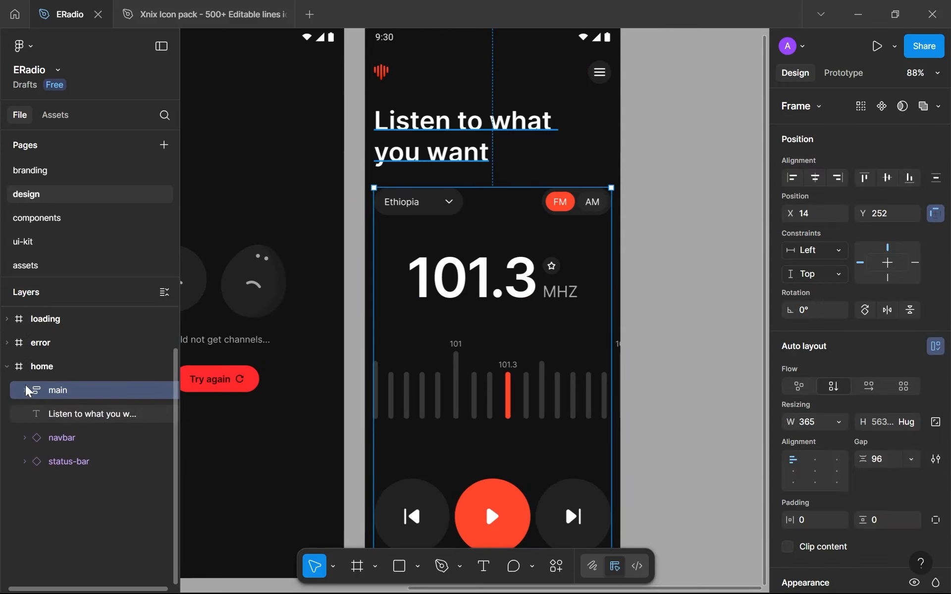
click(65, 438)
drag(59, 475, 76, 499)
drag(69, 397, 92, 493)
click(684, 357)
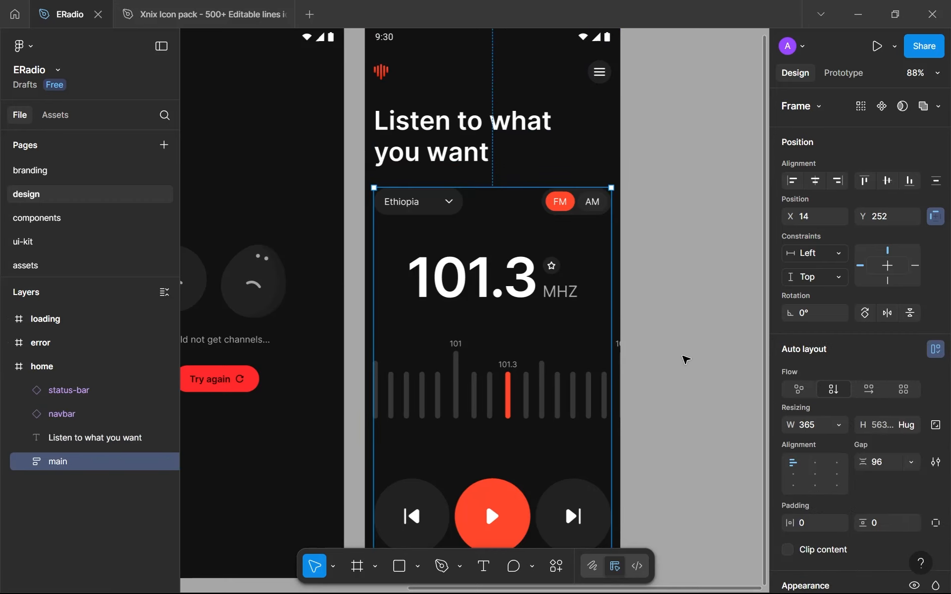
scroll(686, 360, down, 5)
drag(686, 359, 659, 348)
key(shift+r)
key(shift+r)
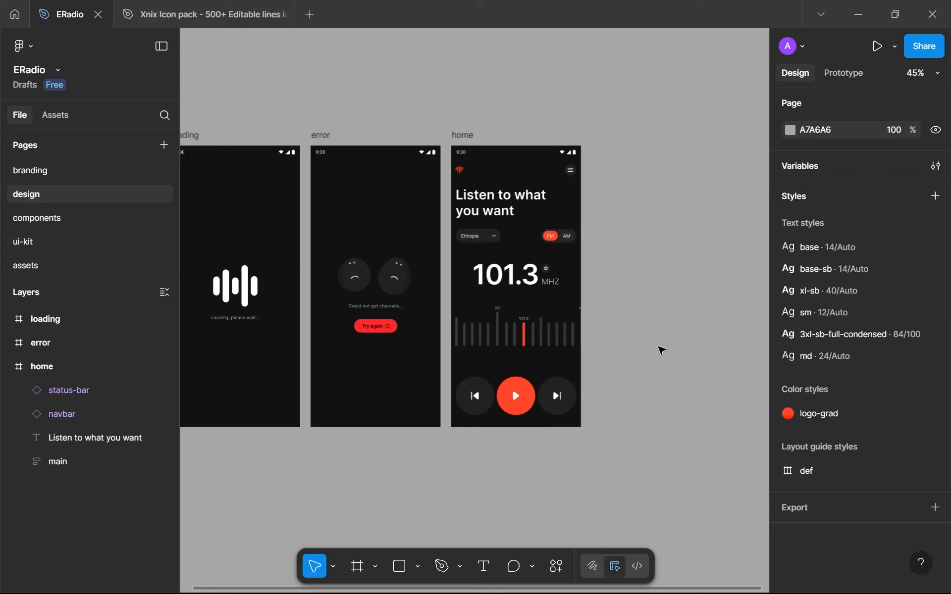
scroll(604, 345, up, 5)
scroll(637, 362, down, 4)
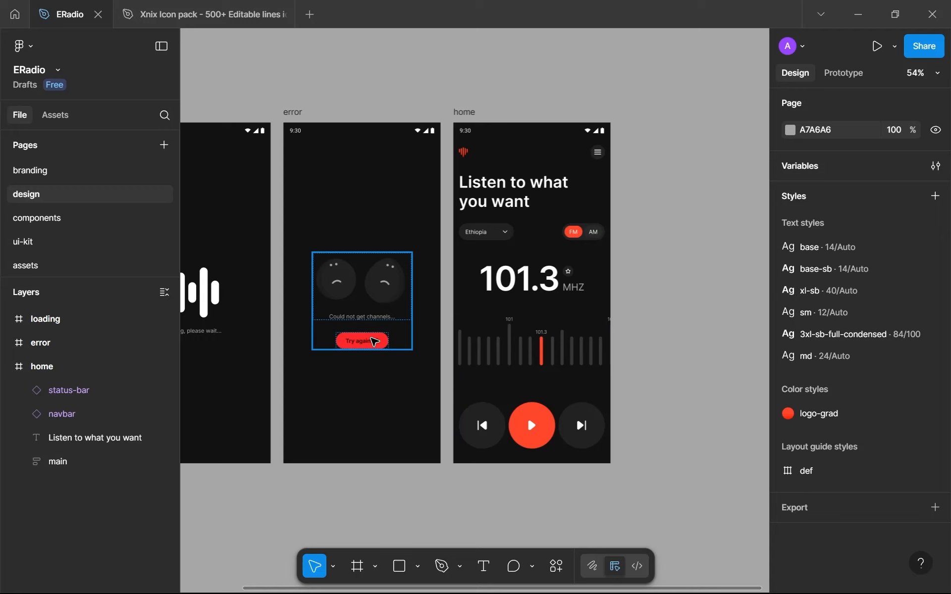
Open the components page and examine the component frames from btns through backward-cta
click(59, 223)
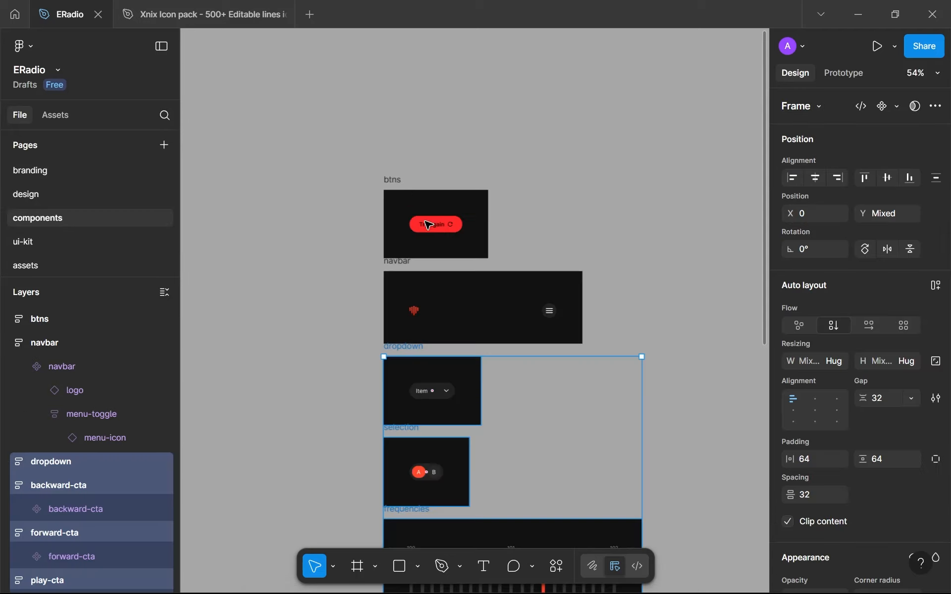
click(369, 151)
scroll(369, 151, down, 3)
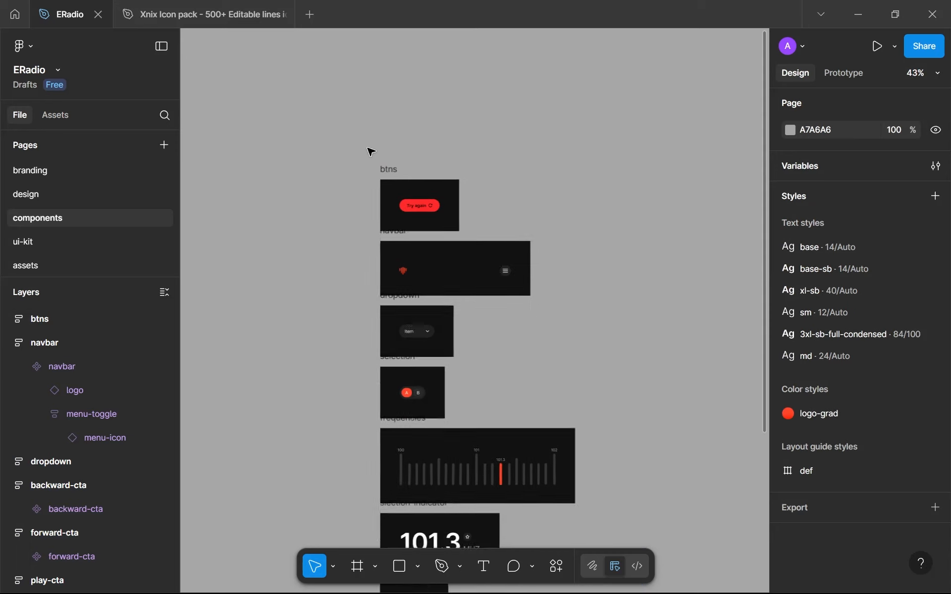
scroll(370, 151, down, 2)
scroll(370, 151, down, 1)
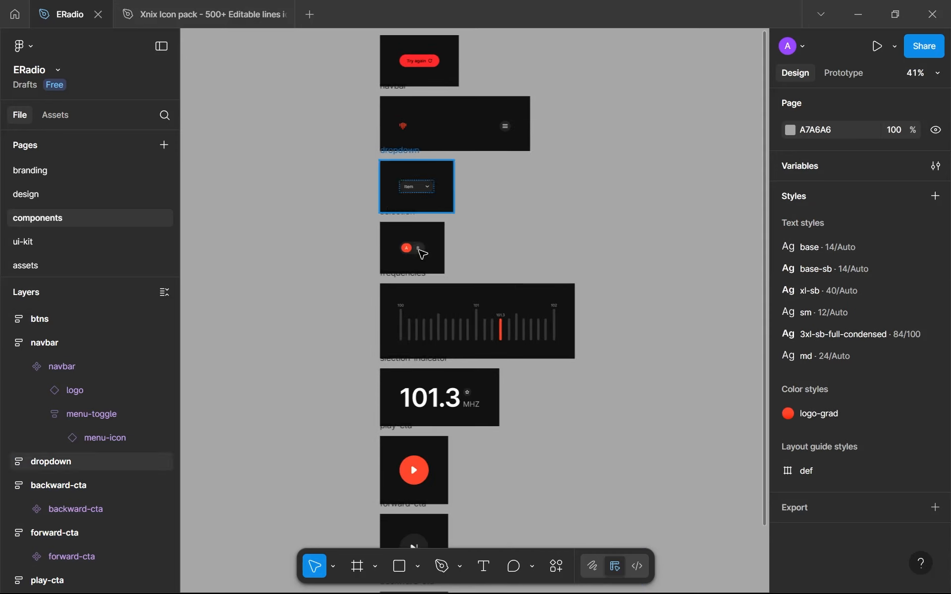
scroll(325, 404, down, 3)
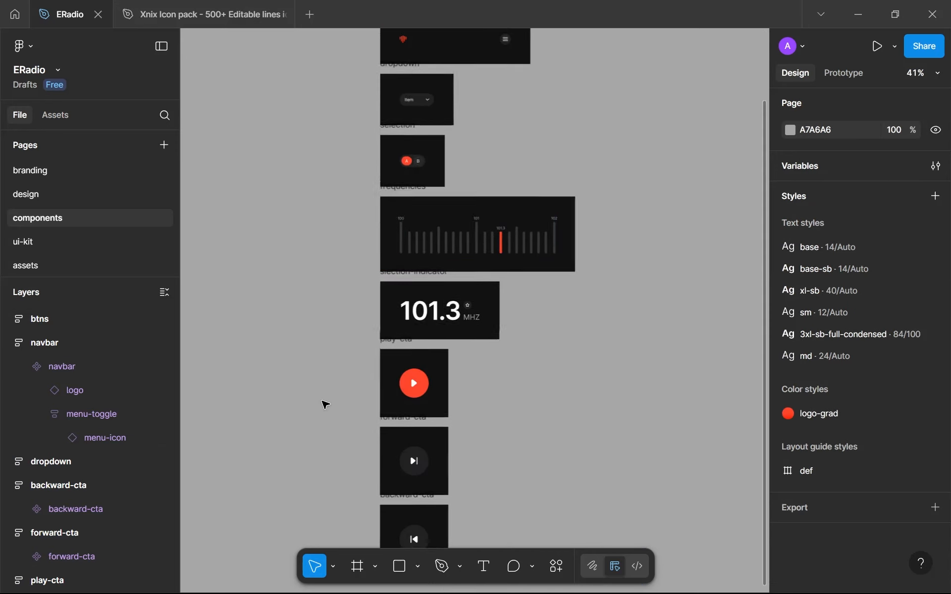
scroll(367, 417, down, 5)
click(405, 408)
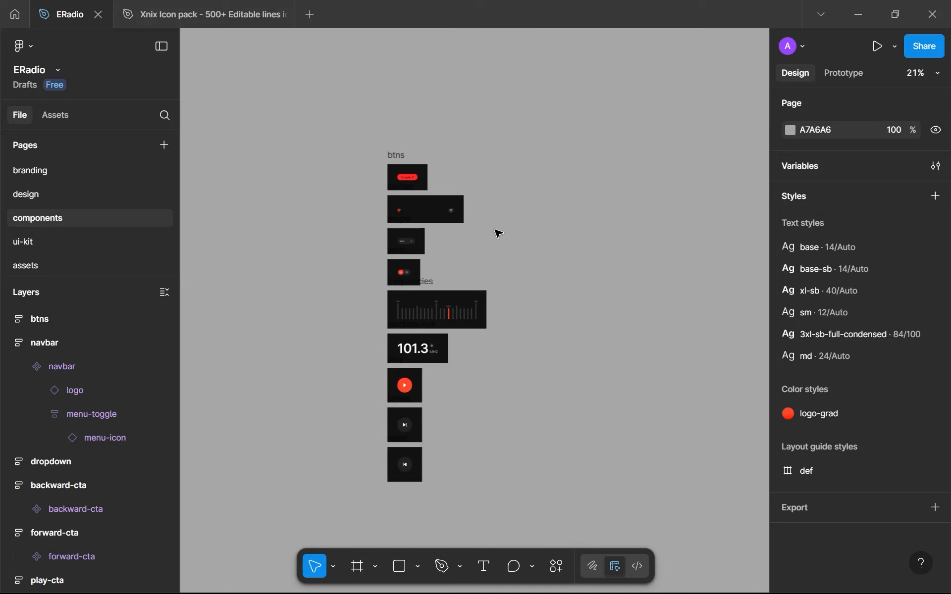
scroll(449, 217, up, 7)
scroll(469, 207, up, 1)
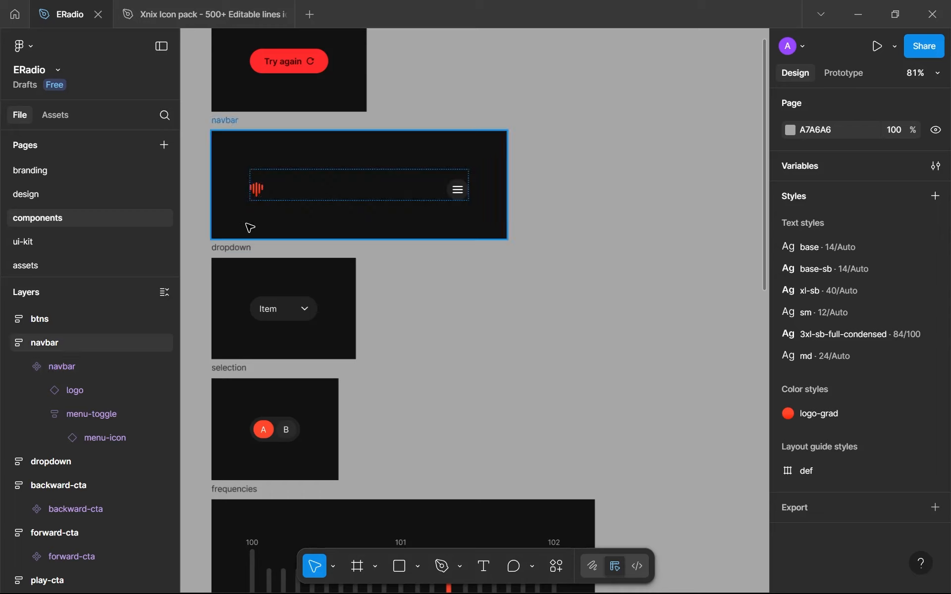
Return to the design page and bring the empty canvas beside the home screen into view
click(56, 202)
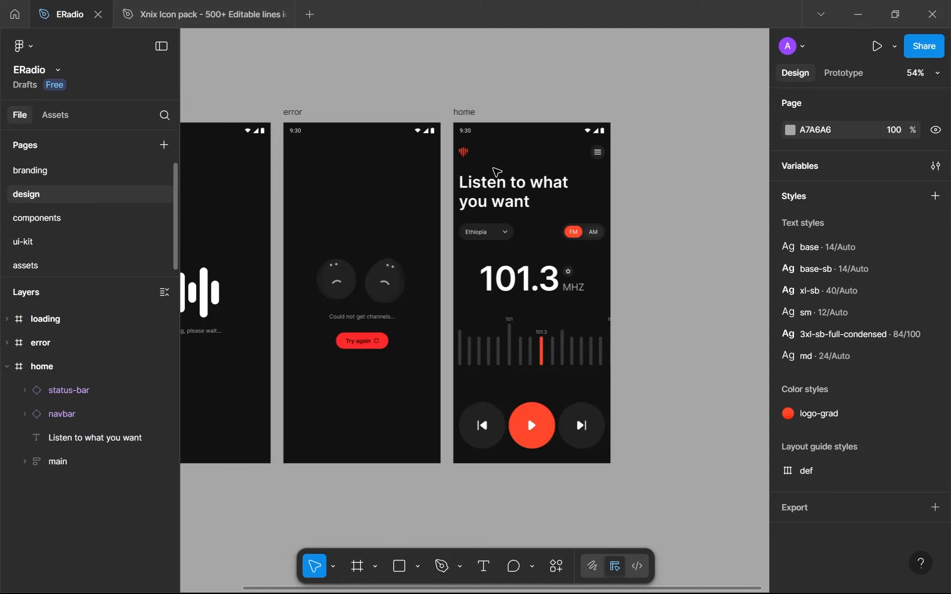
drag(618, 122, 743, 470)
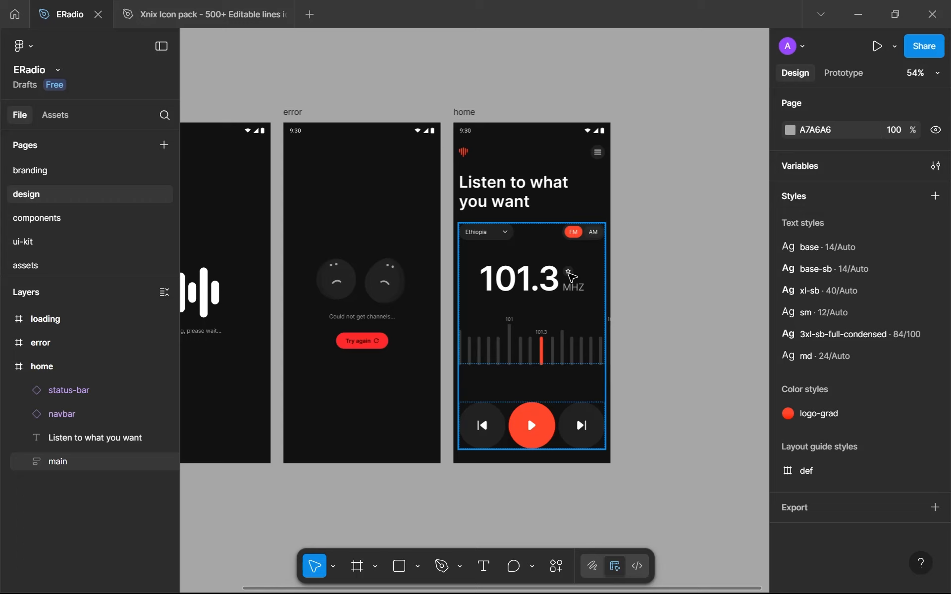
drag(571, 275, 414, 269)
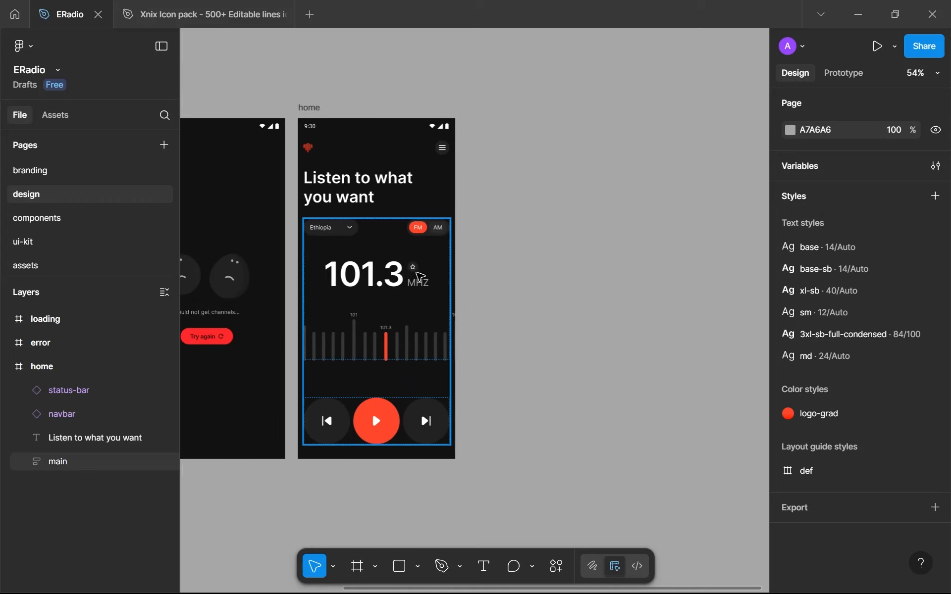